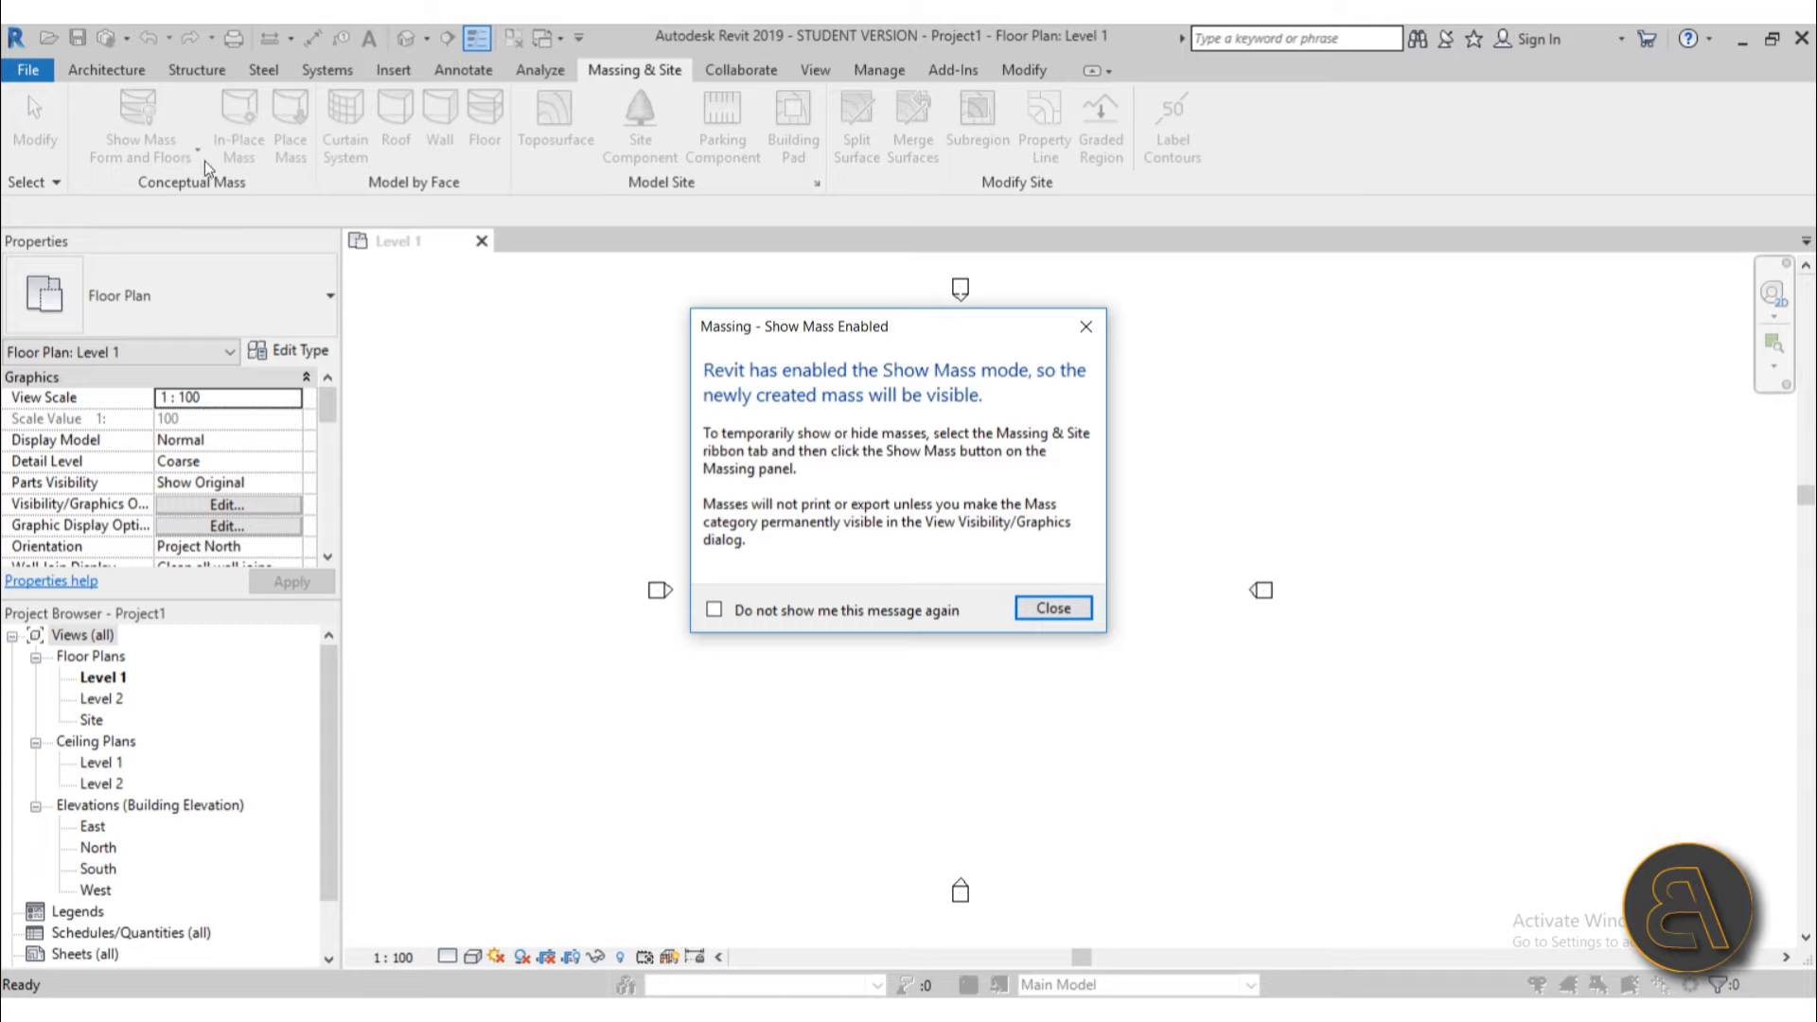
Step: Name the new in-place mass "cool building", enter its editor, and cancel the mass
left_click(1051, 609)
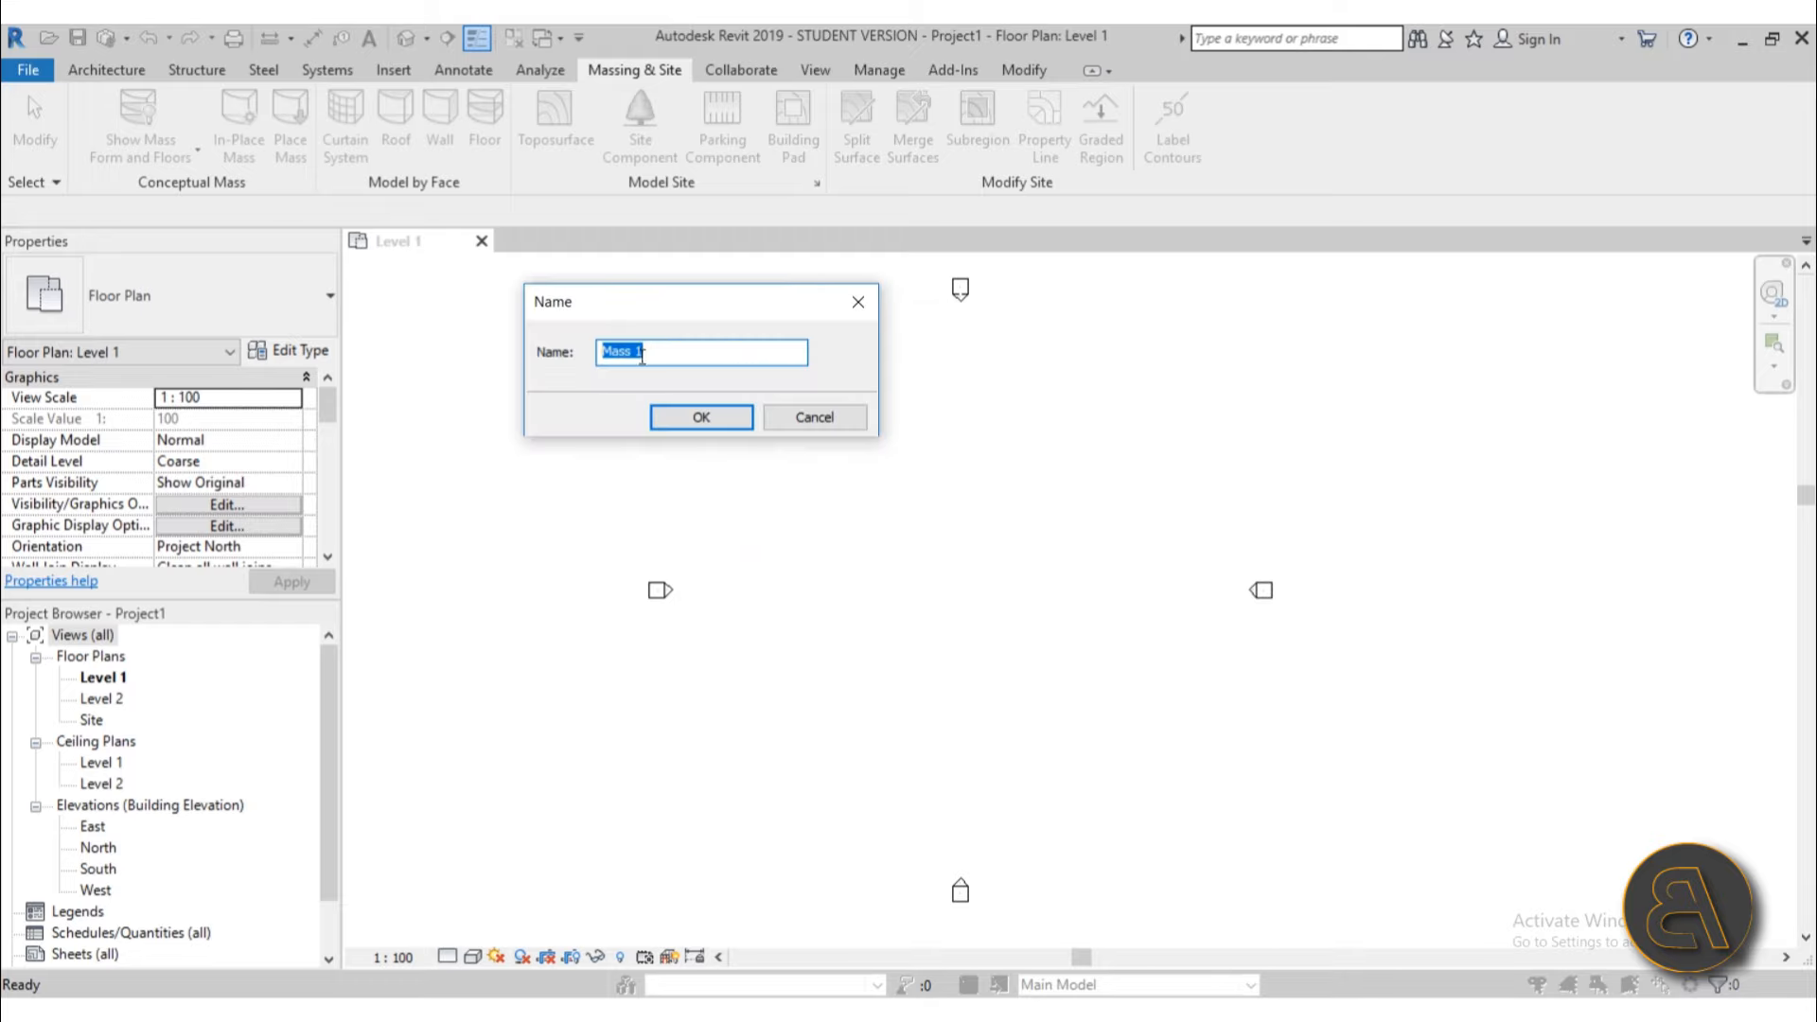
type("cool building")
key("Return")
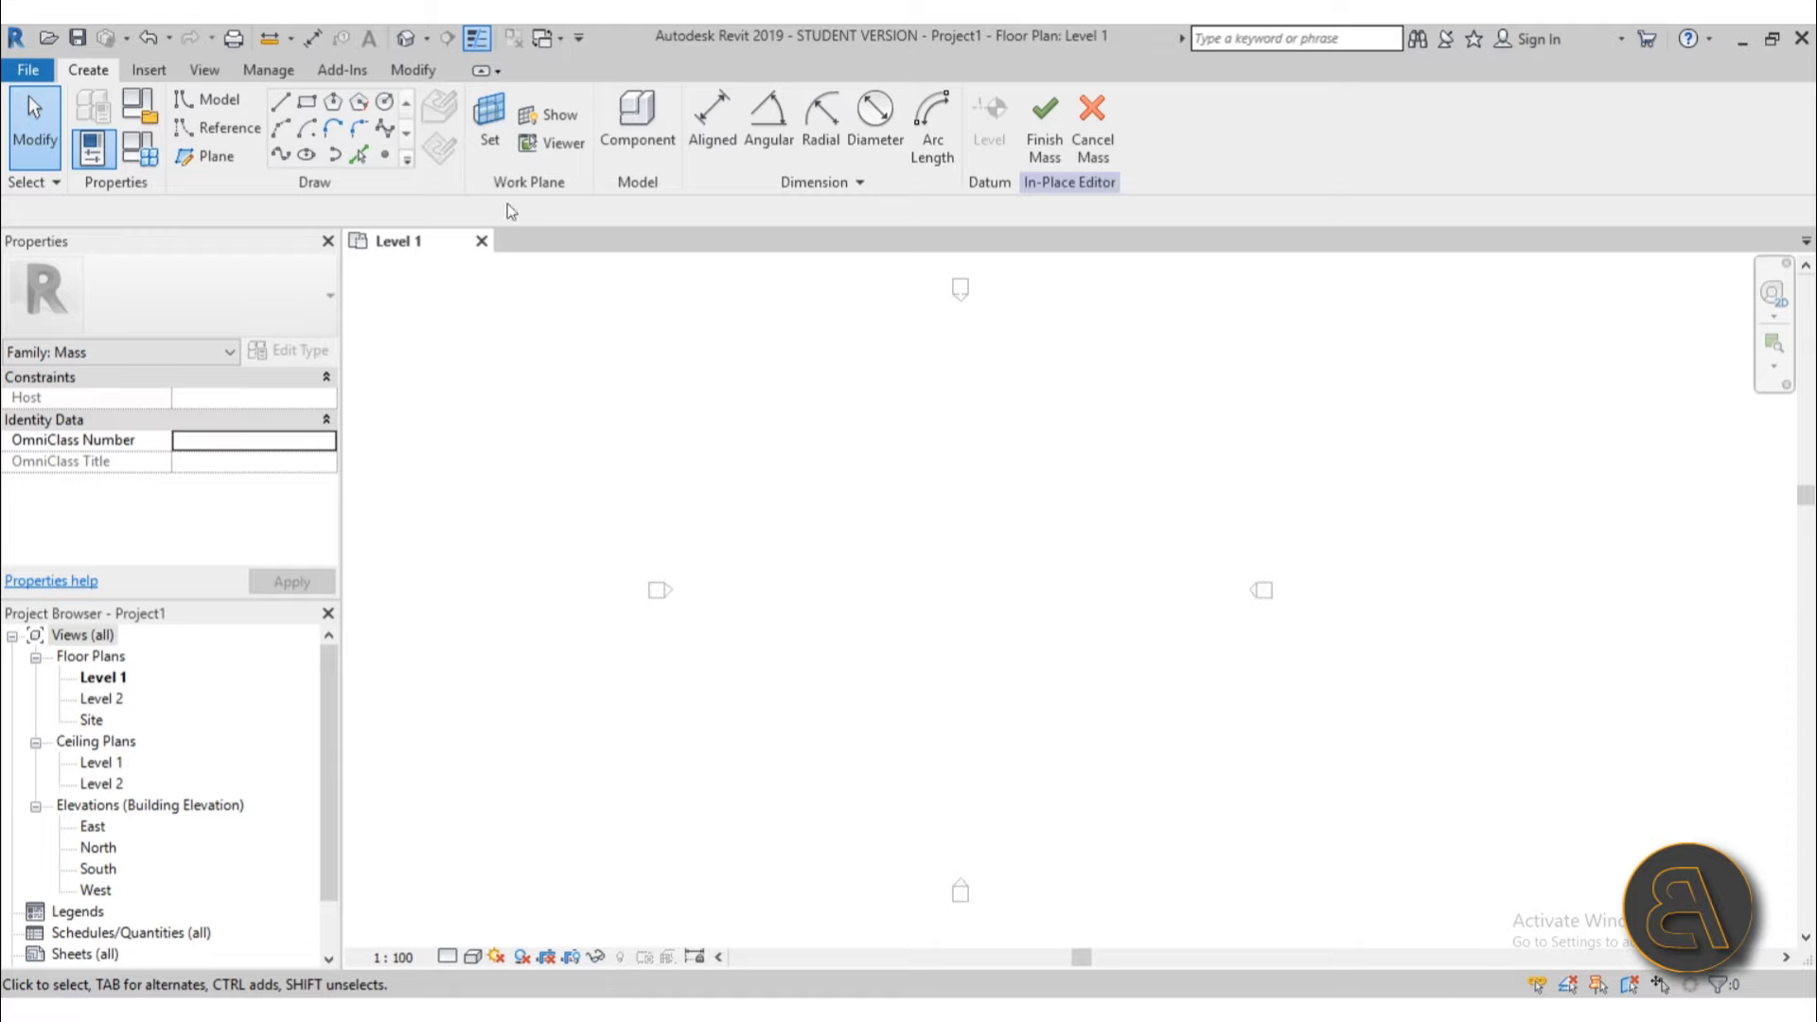
left_click(481, 242)
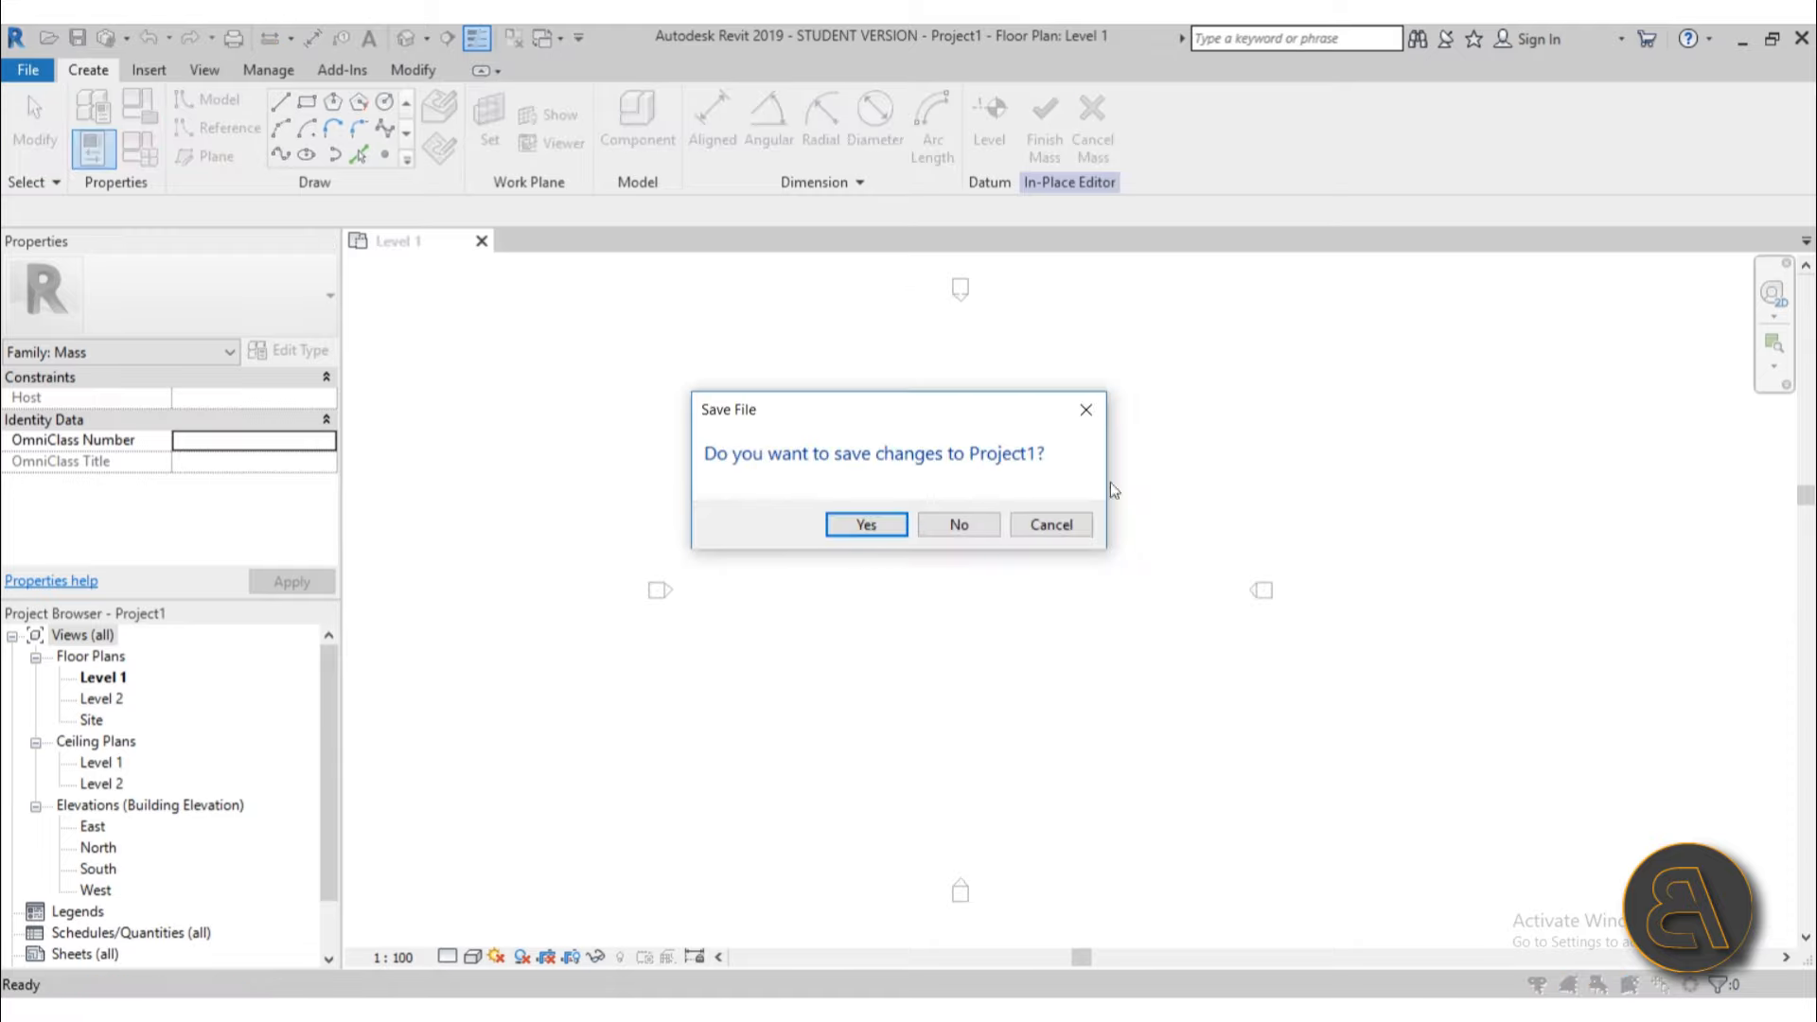
left_click(1059, 526)
left_click(1089, 128)
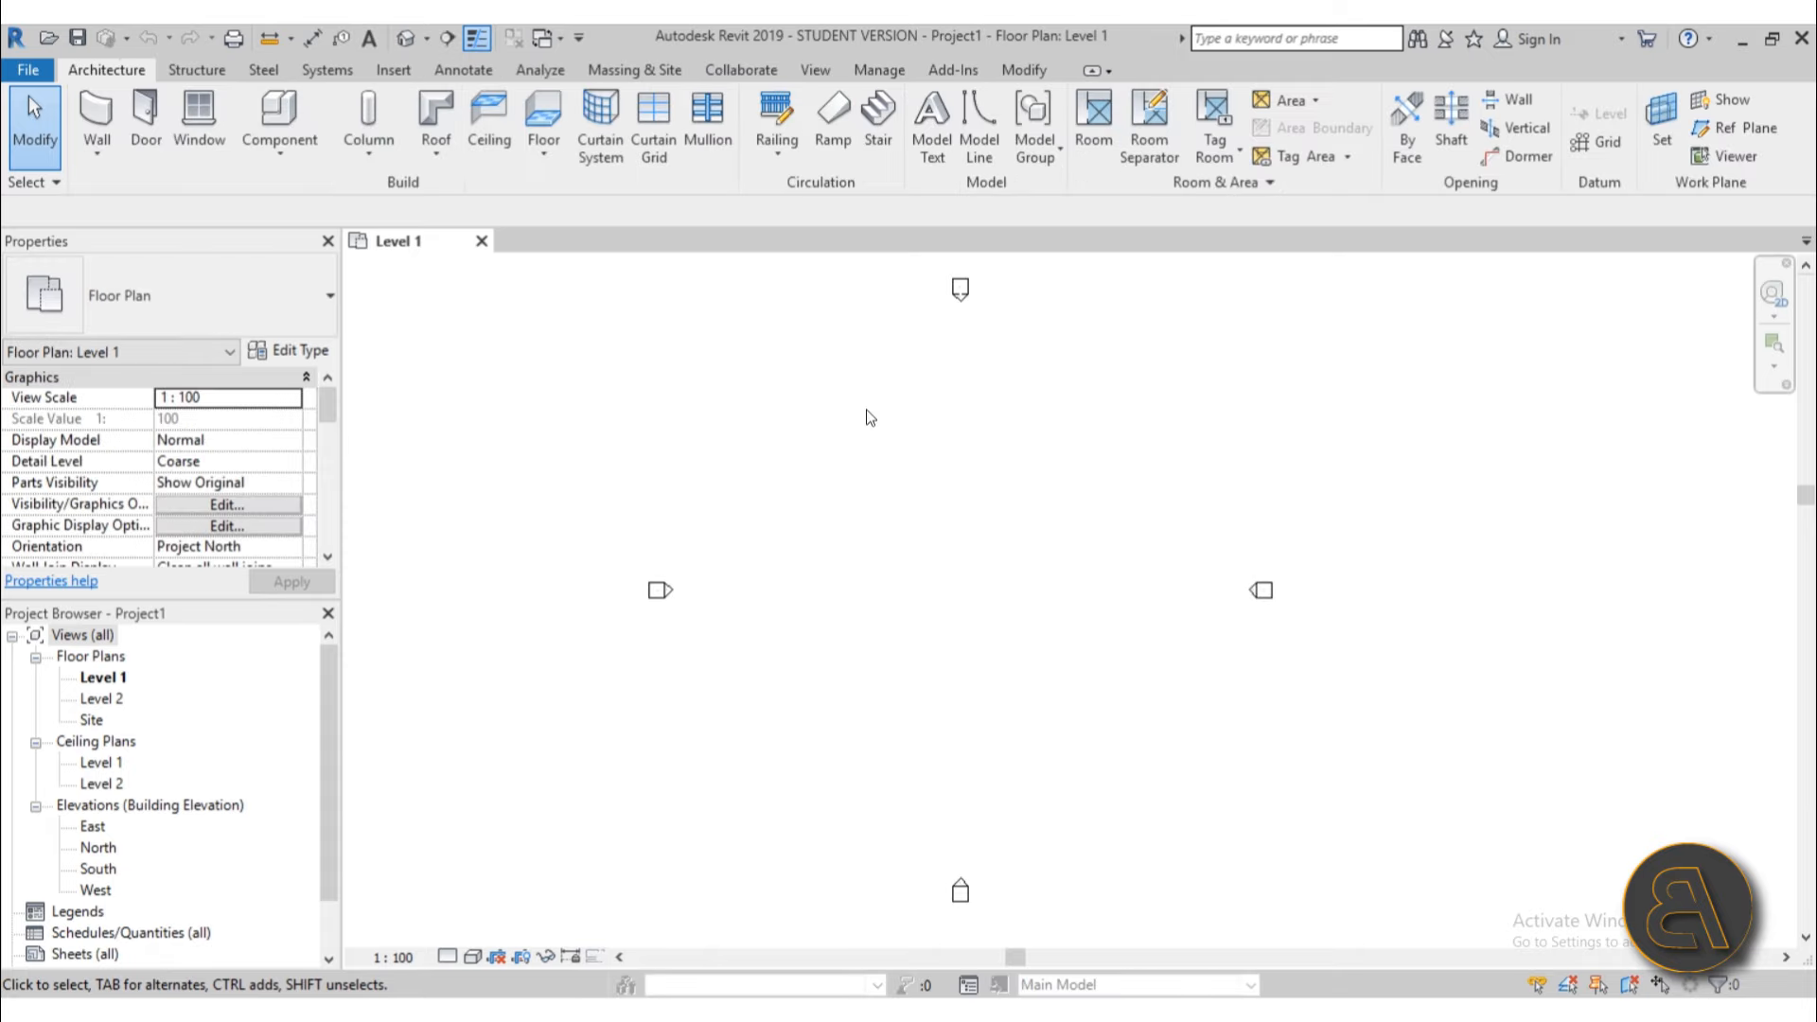
Step: Start an in-place component in the Mass category, accept its default name, and cancel the mass
left_click(634, 70)
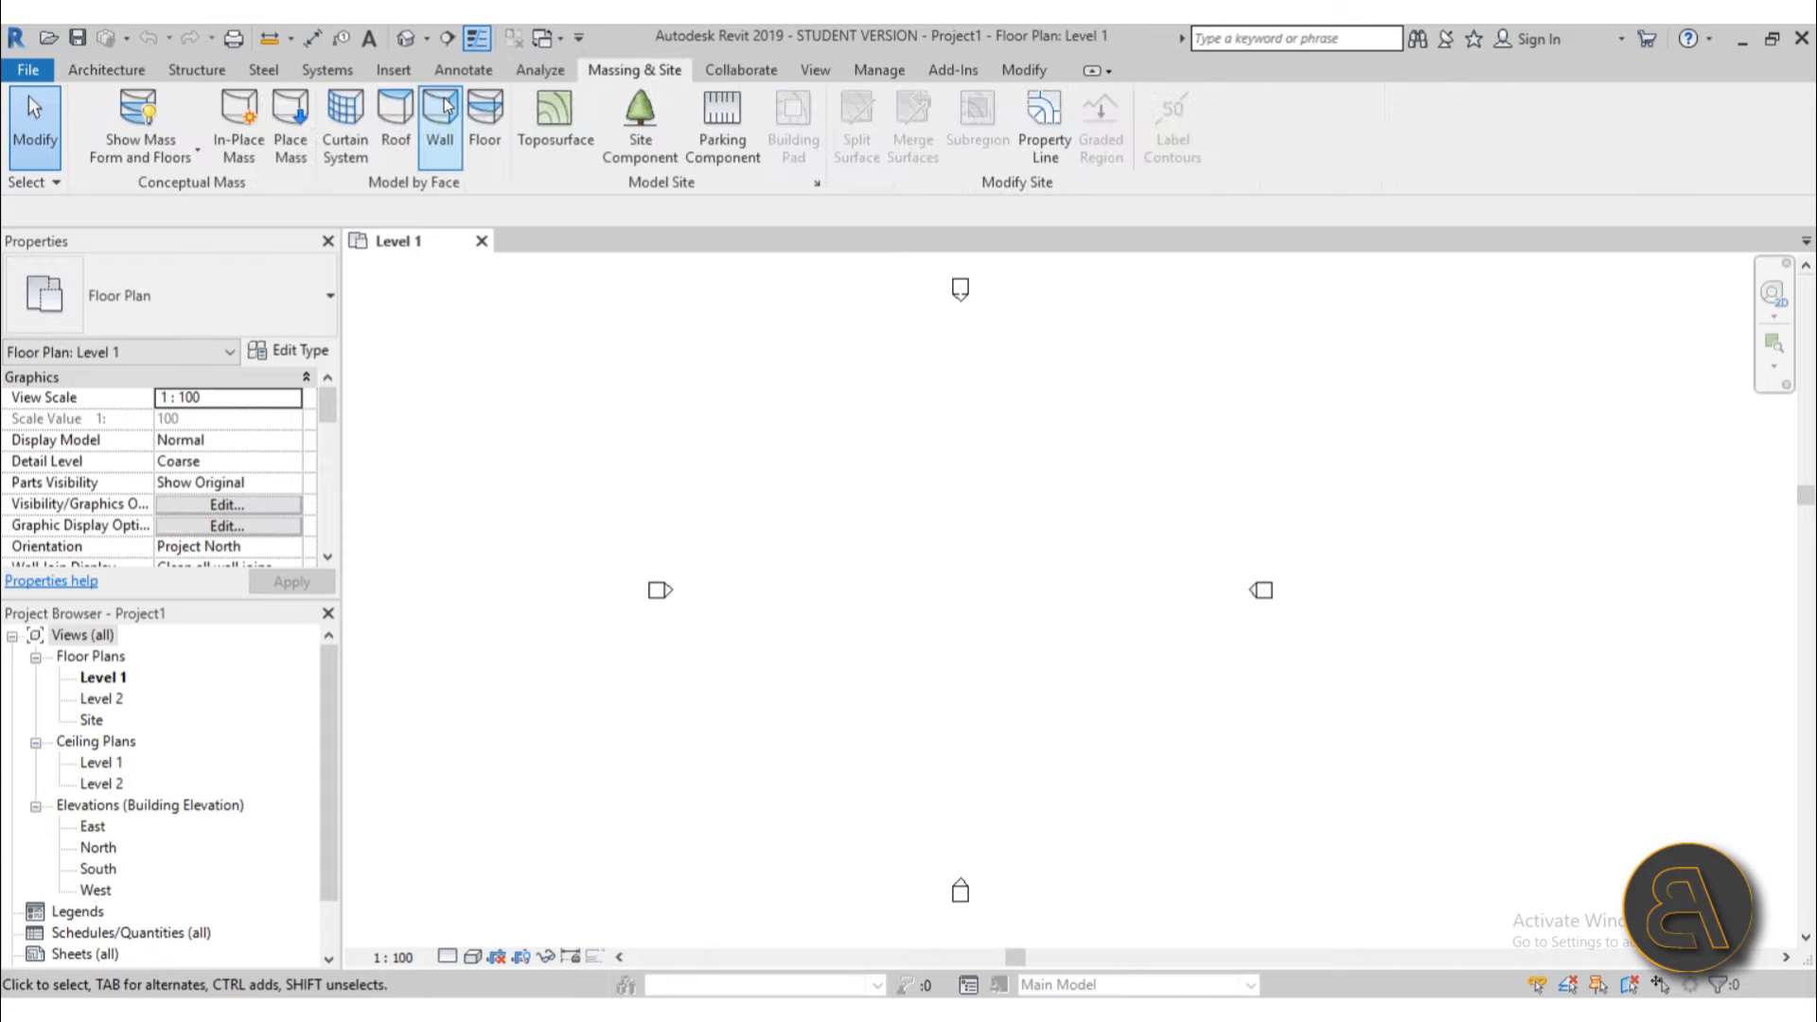
left_click(130, 74)
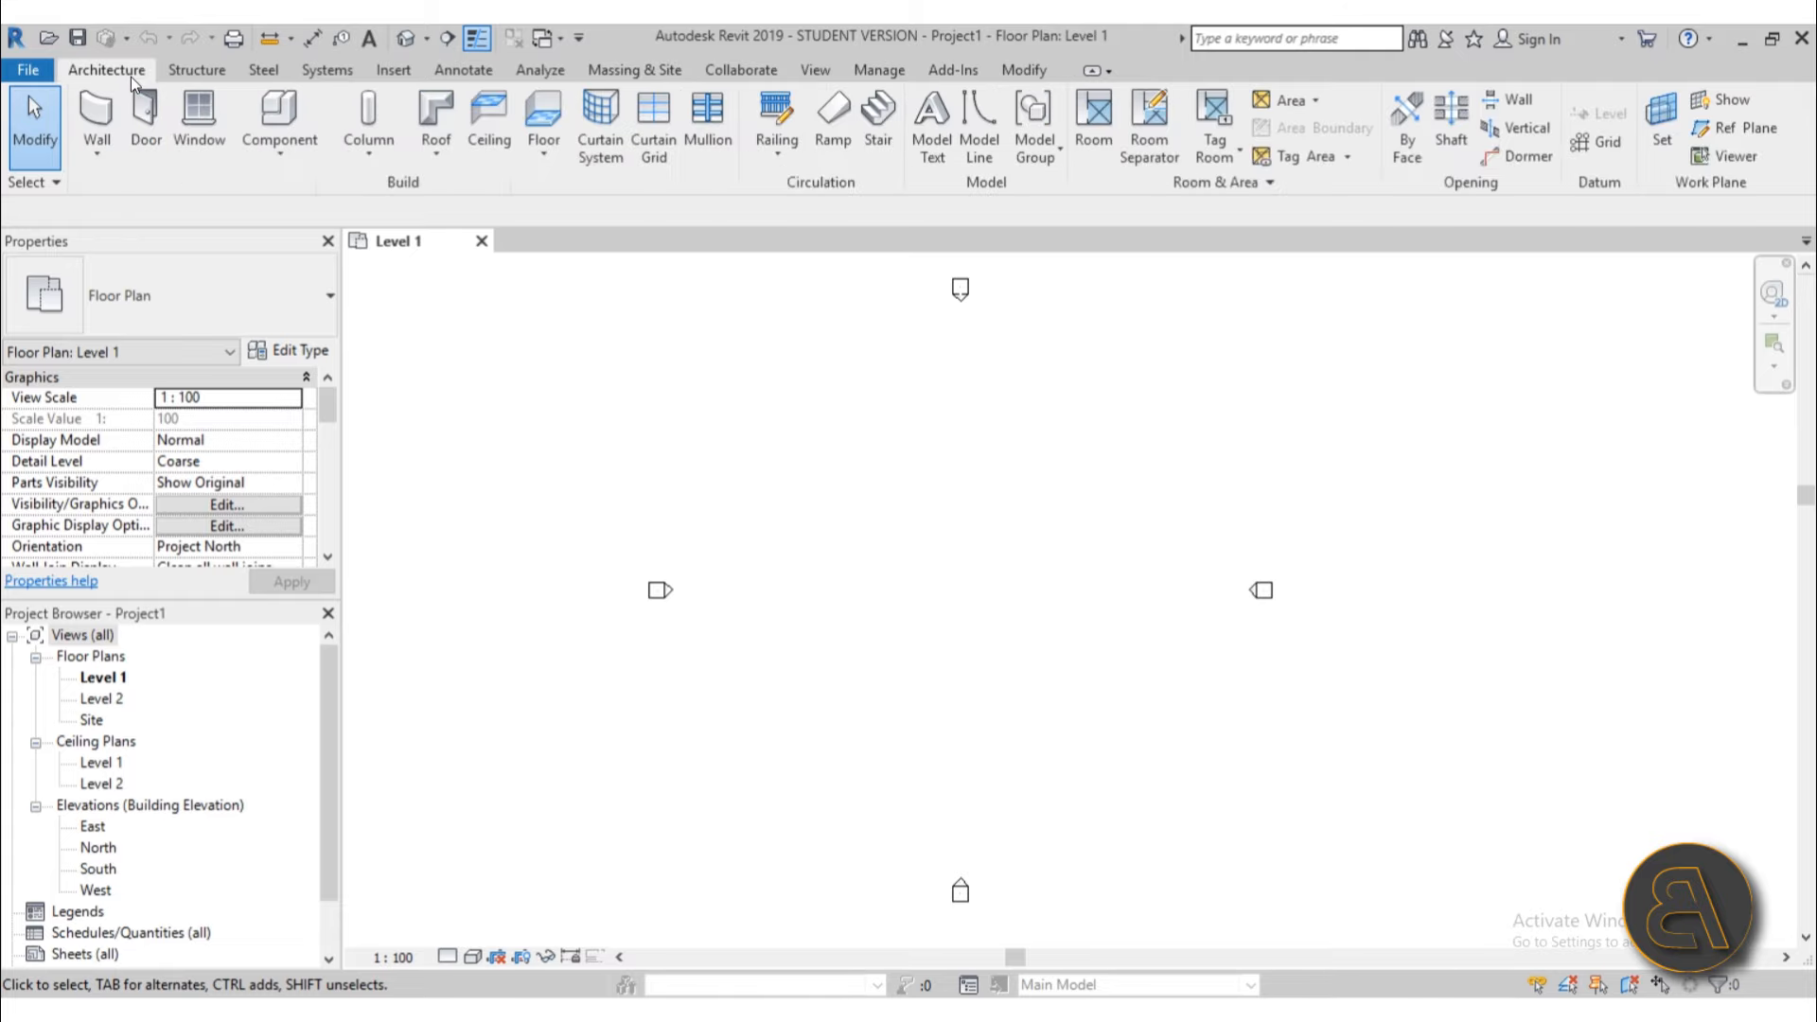
left_click(281, 161)
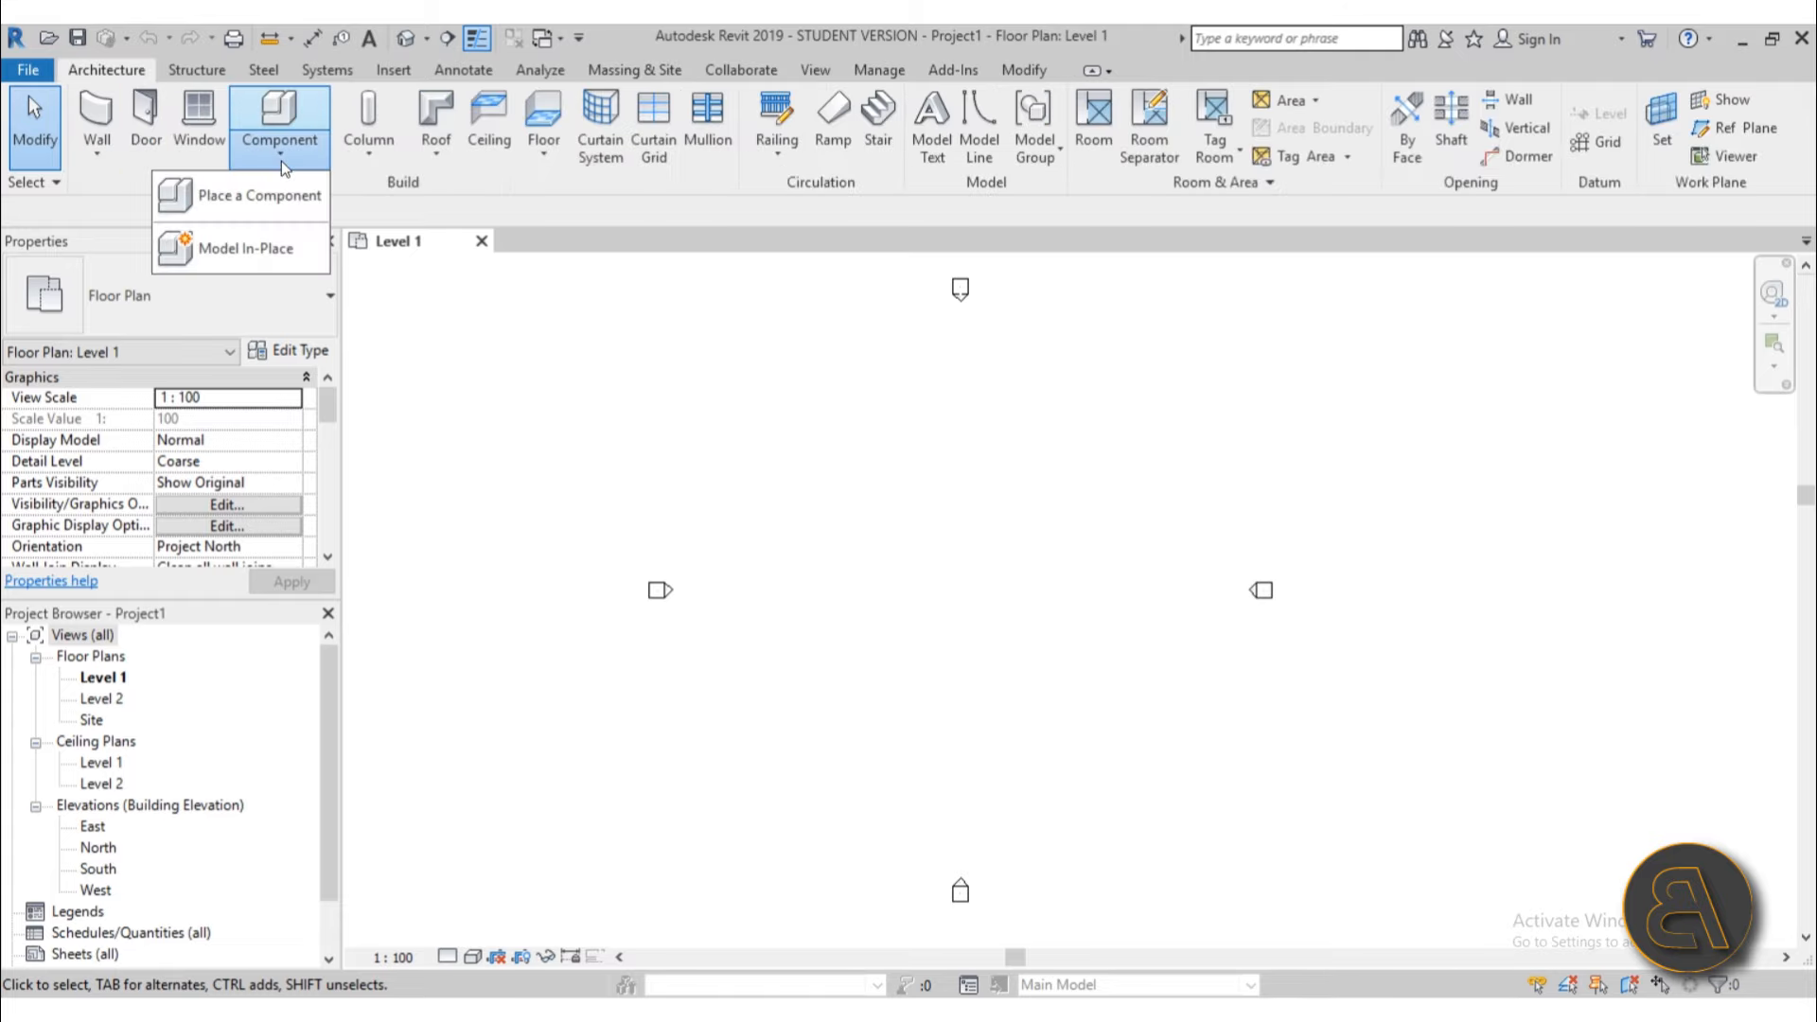
left_click(220, 258)
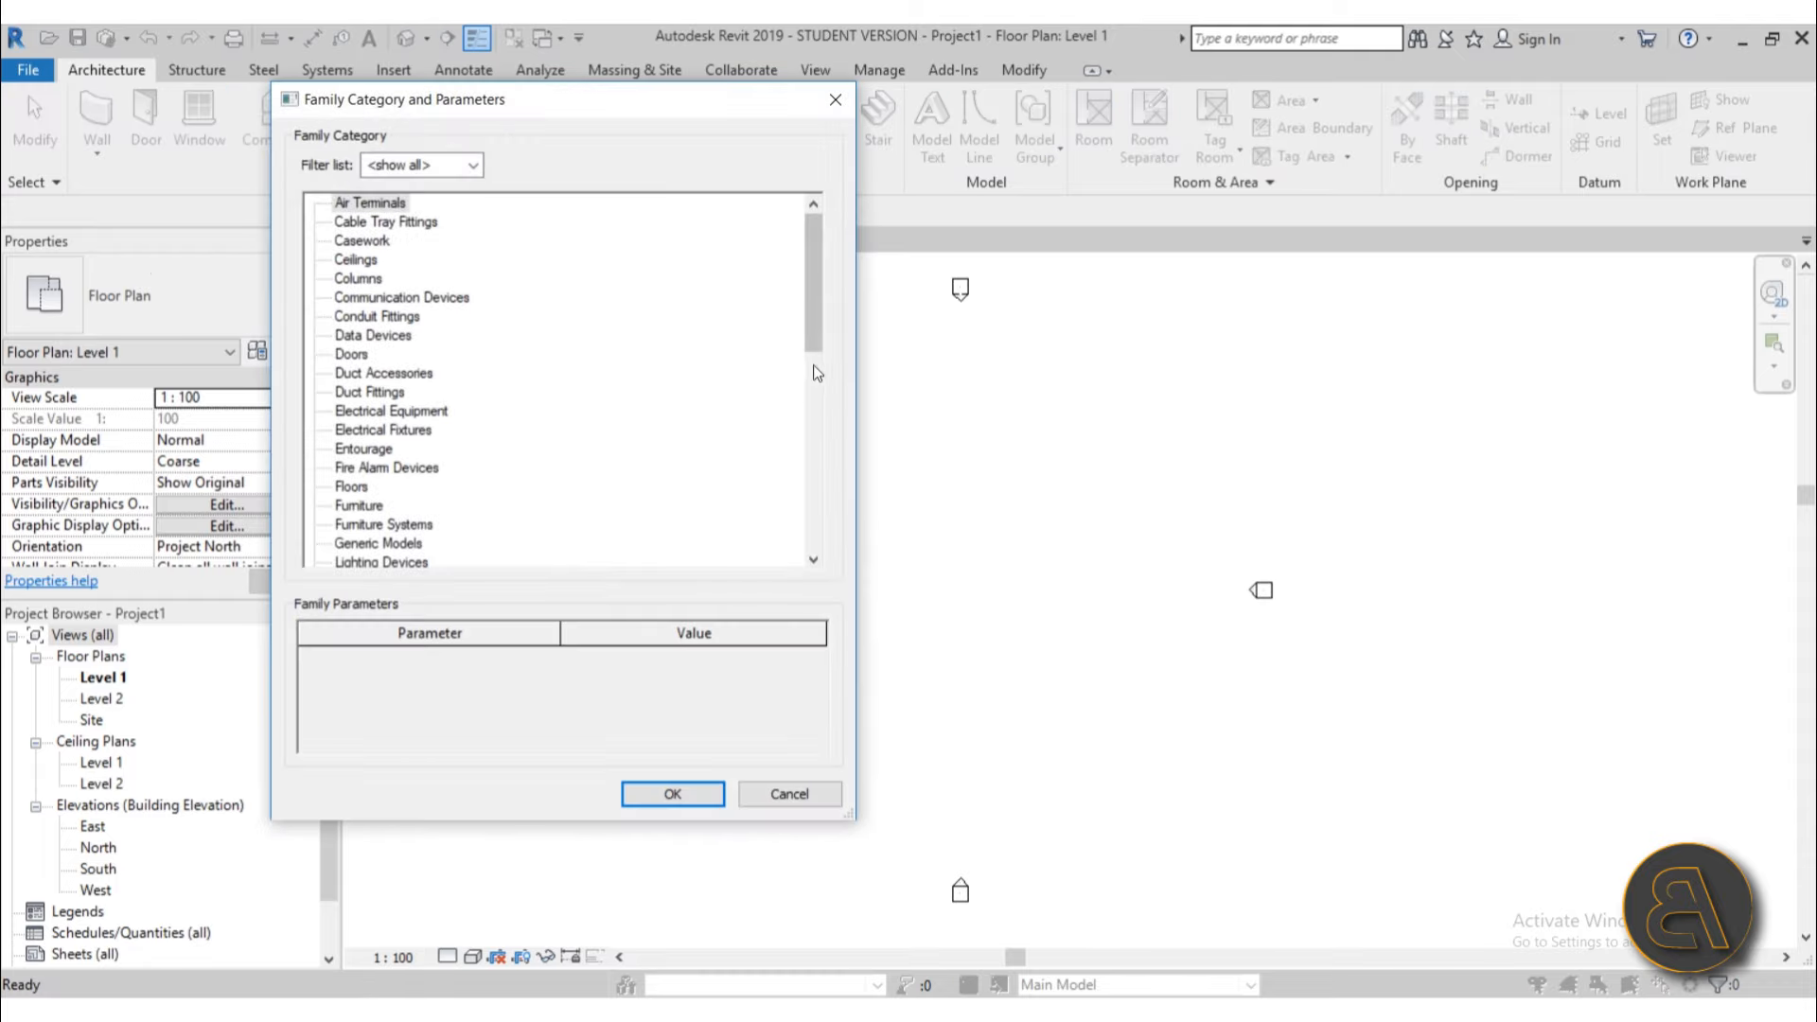
left_click_drag(817, 299, 810, 392)
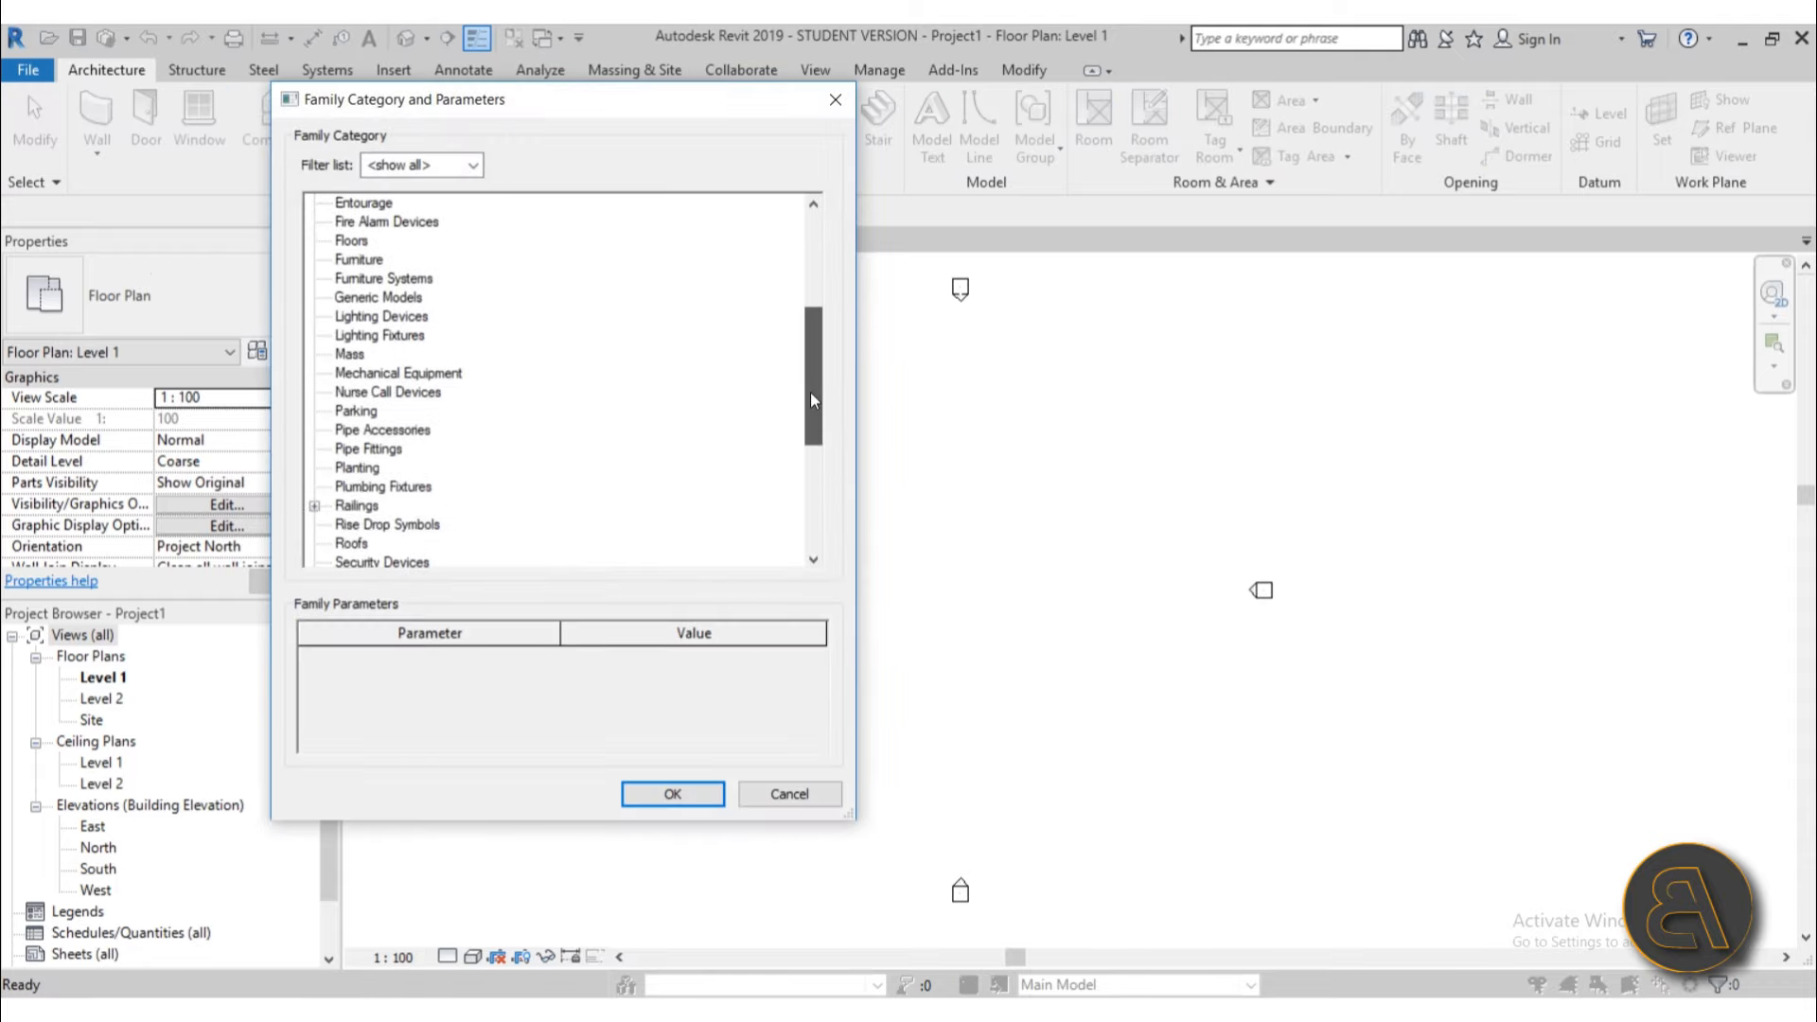
double_click(350, 357)
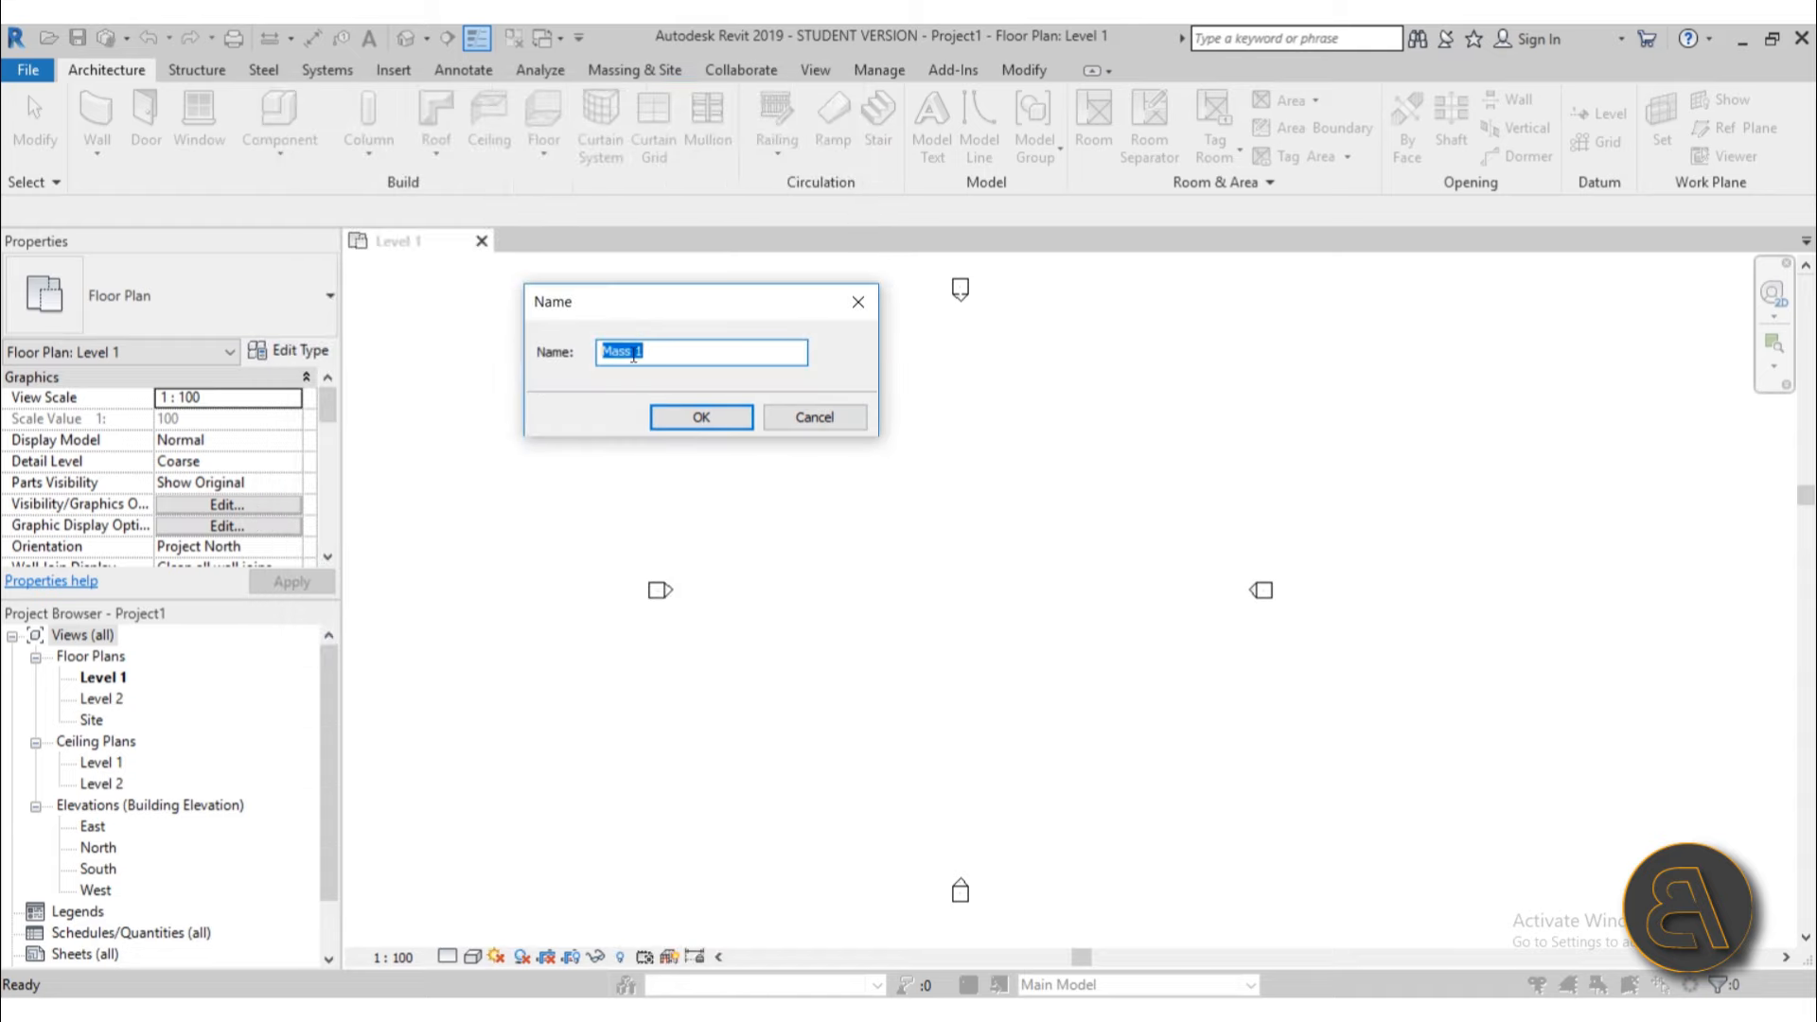
left_click(700, 419)
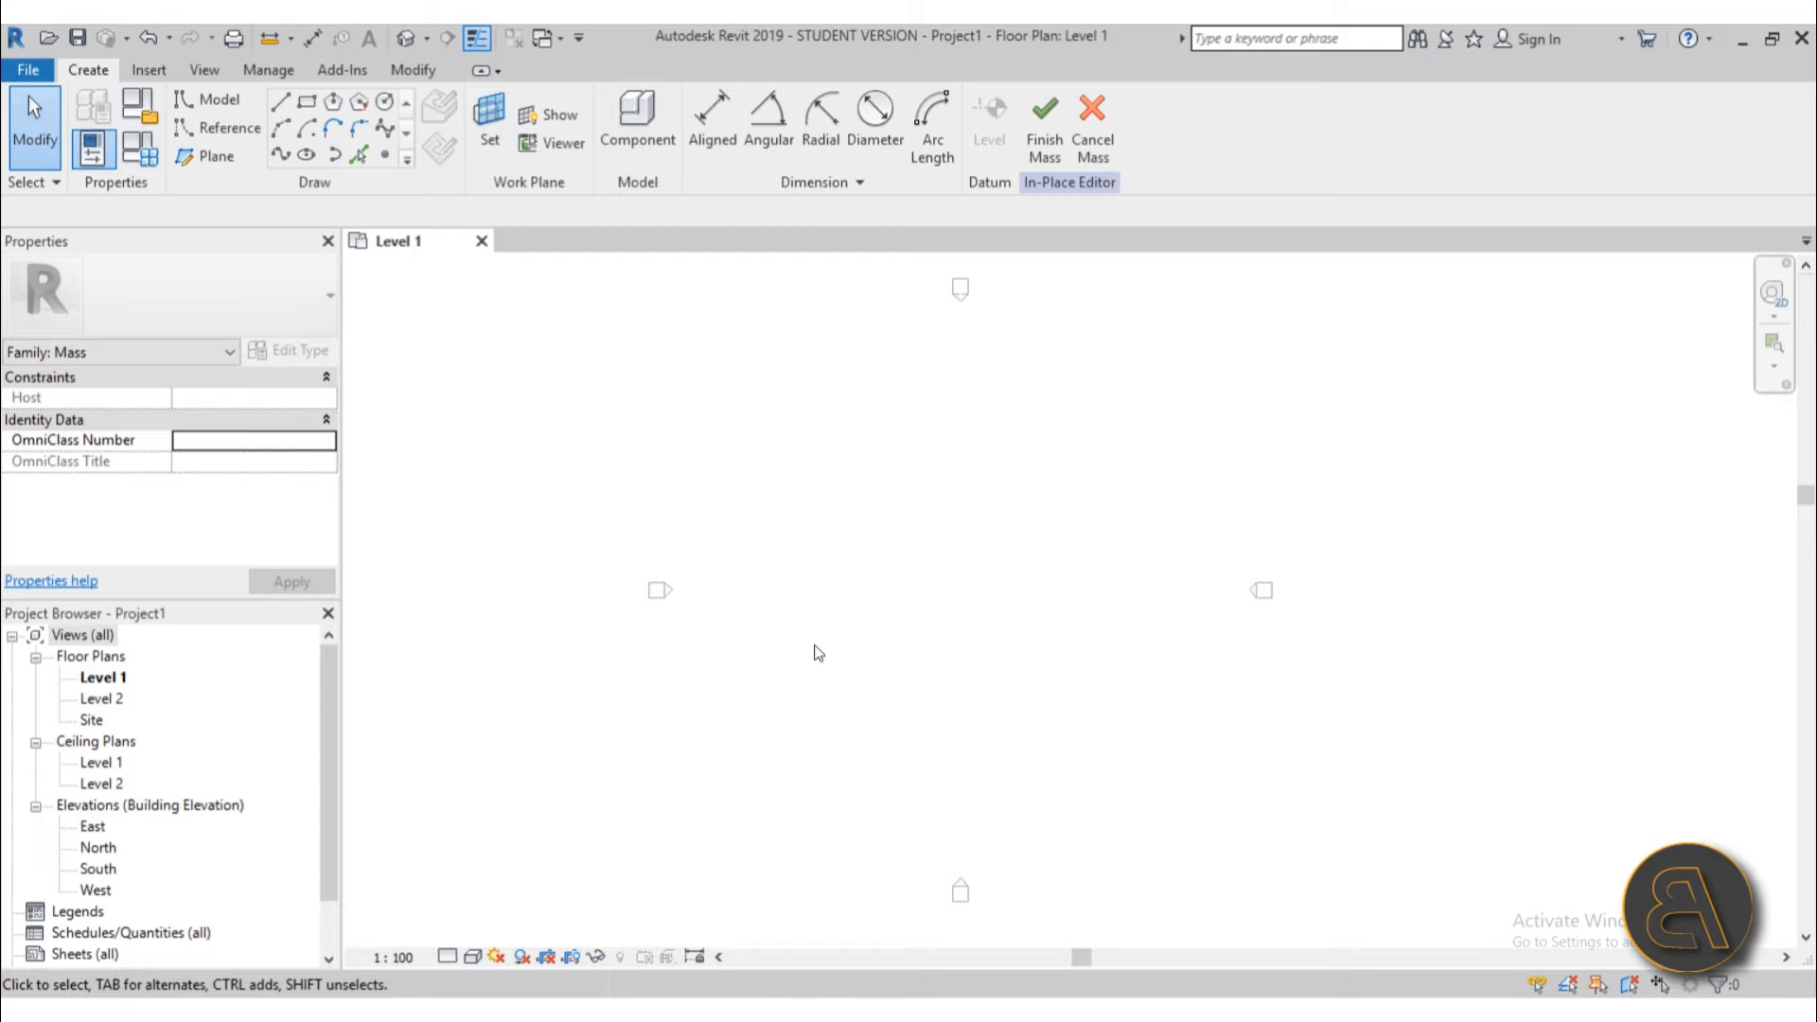
left_click(1107, 154)
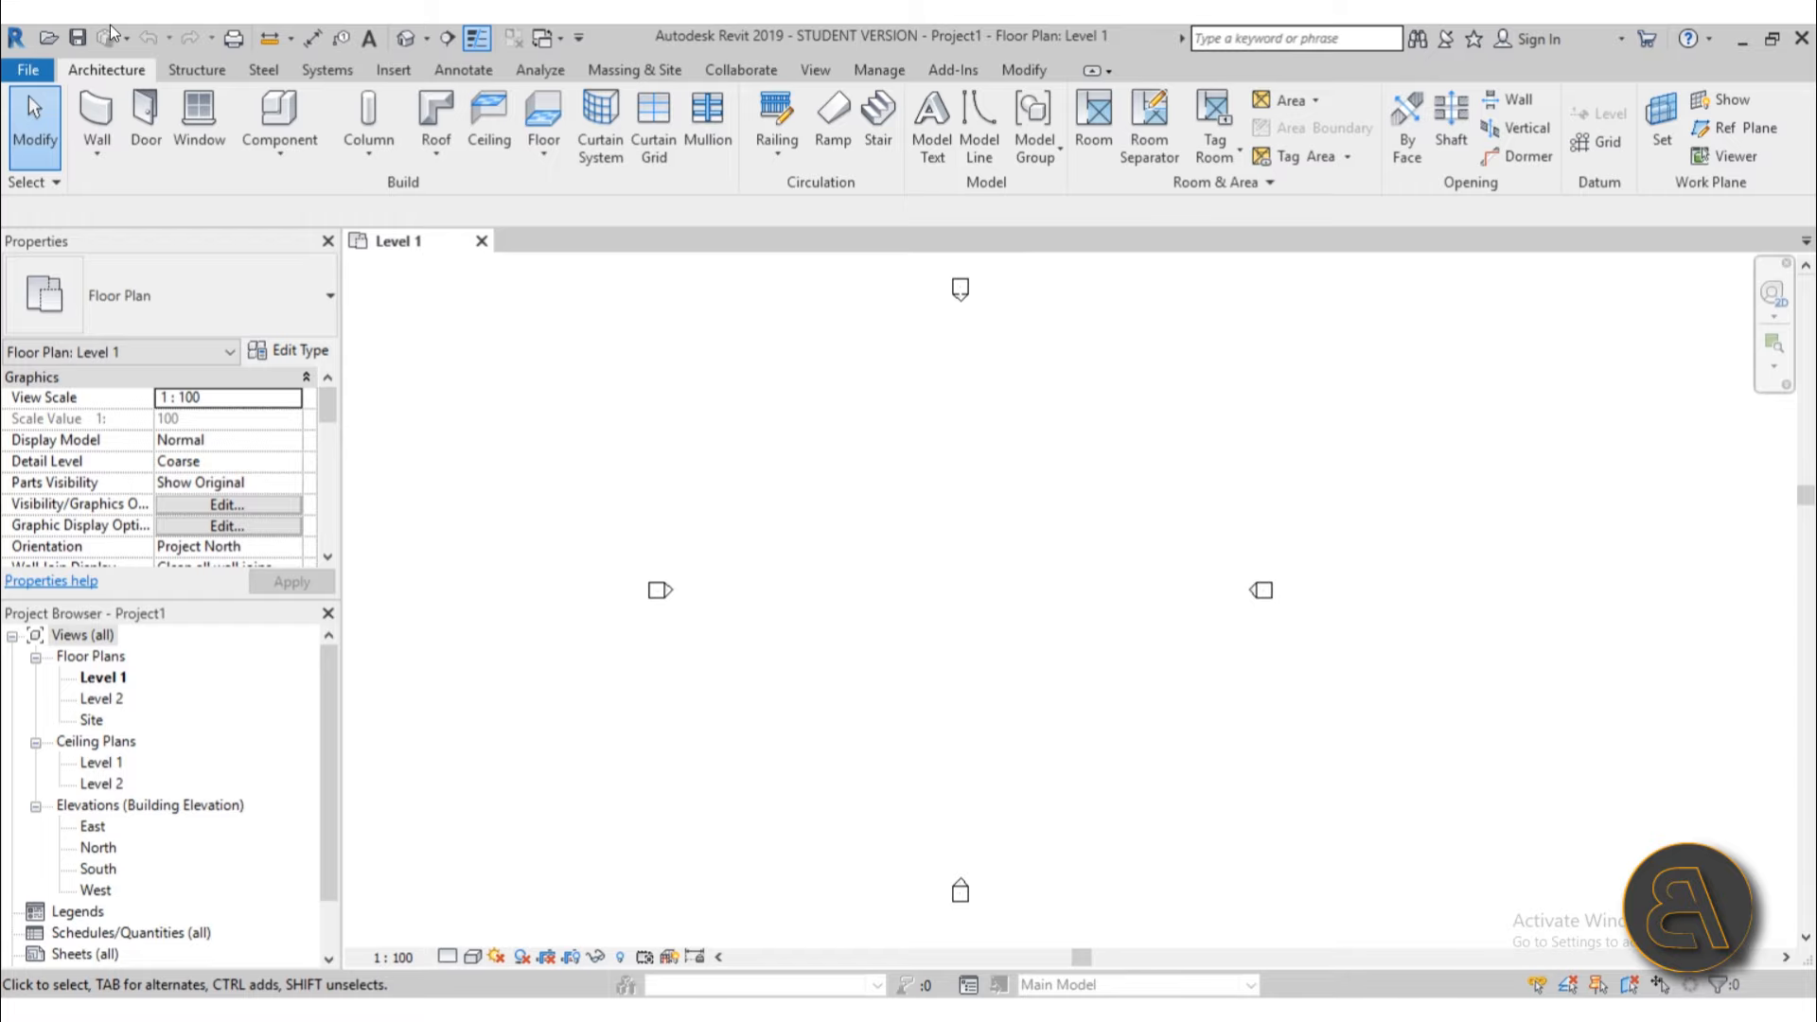
Step: Create a conceptual mass family from the Metric Mass template, look over its reference planes in 3D, and close it
left_click(28, 69)
mouse_move(79, 155)
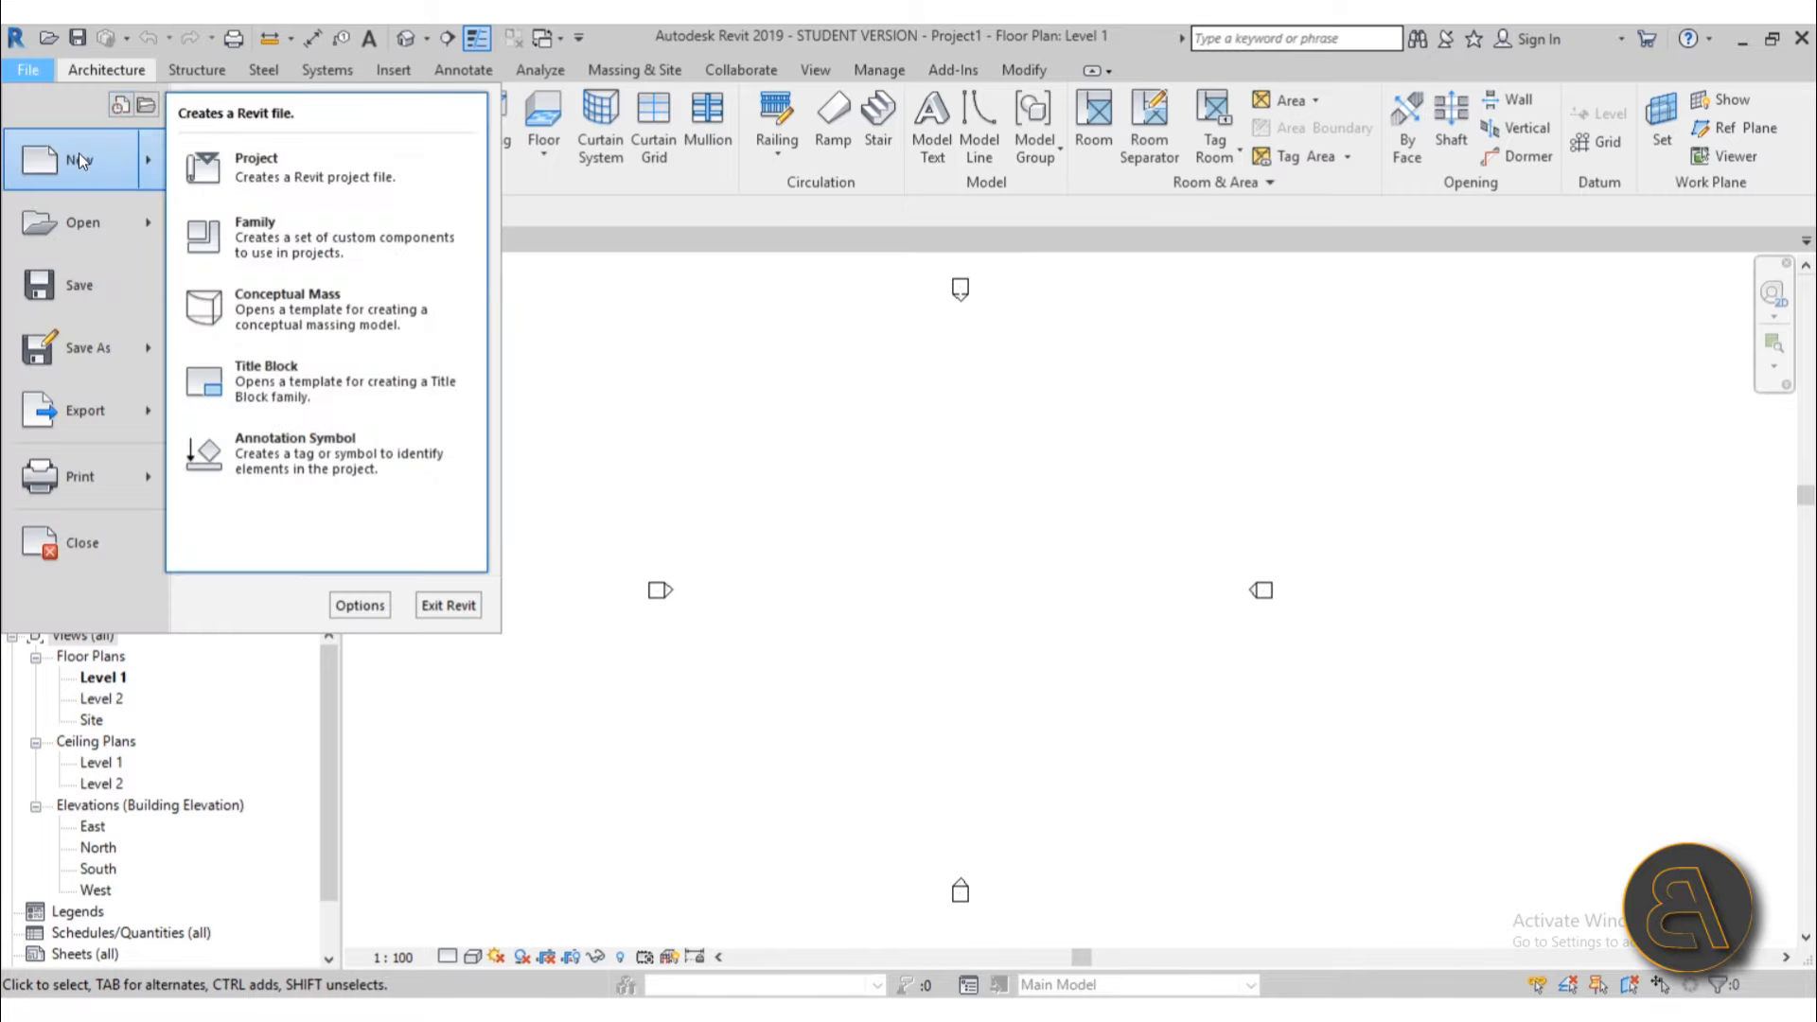
left_click(288, 320)
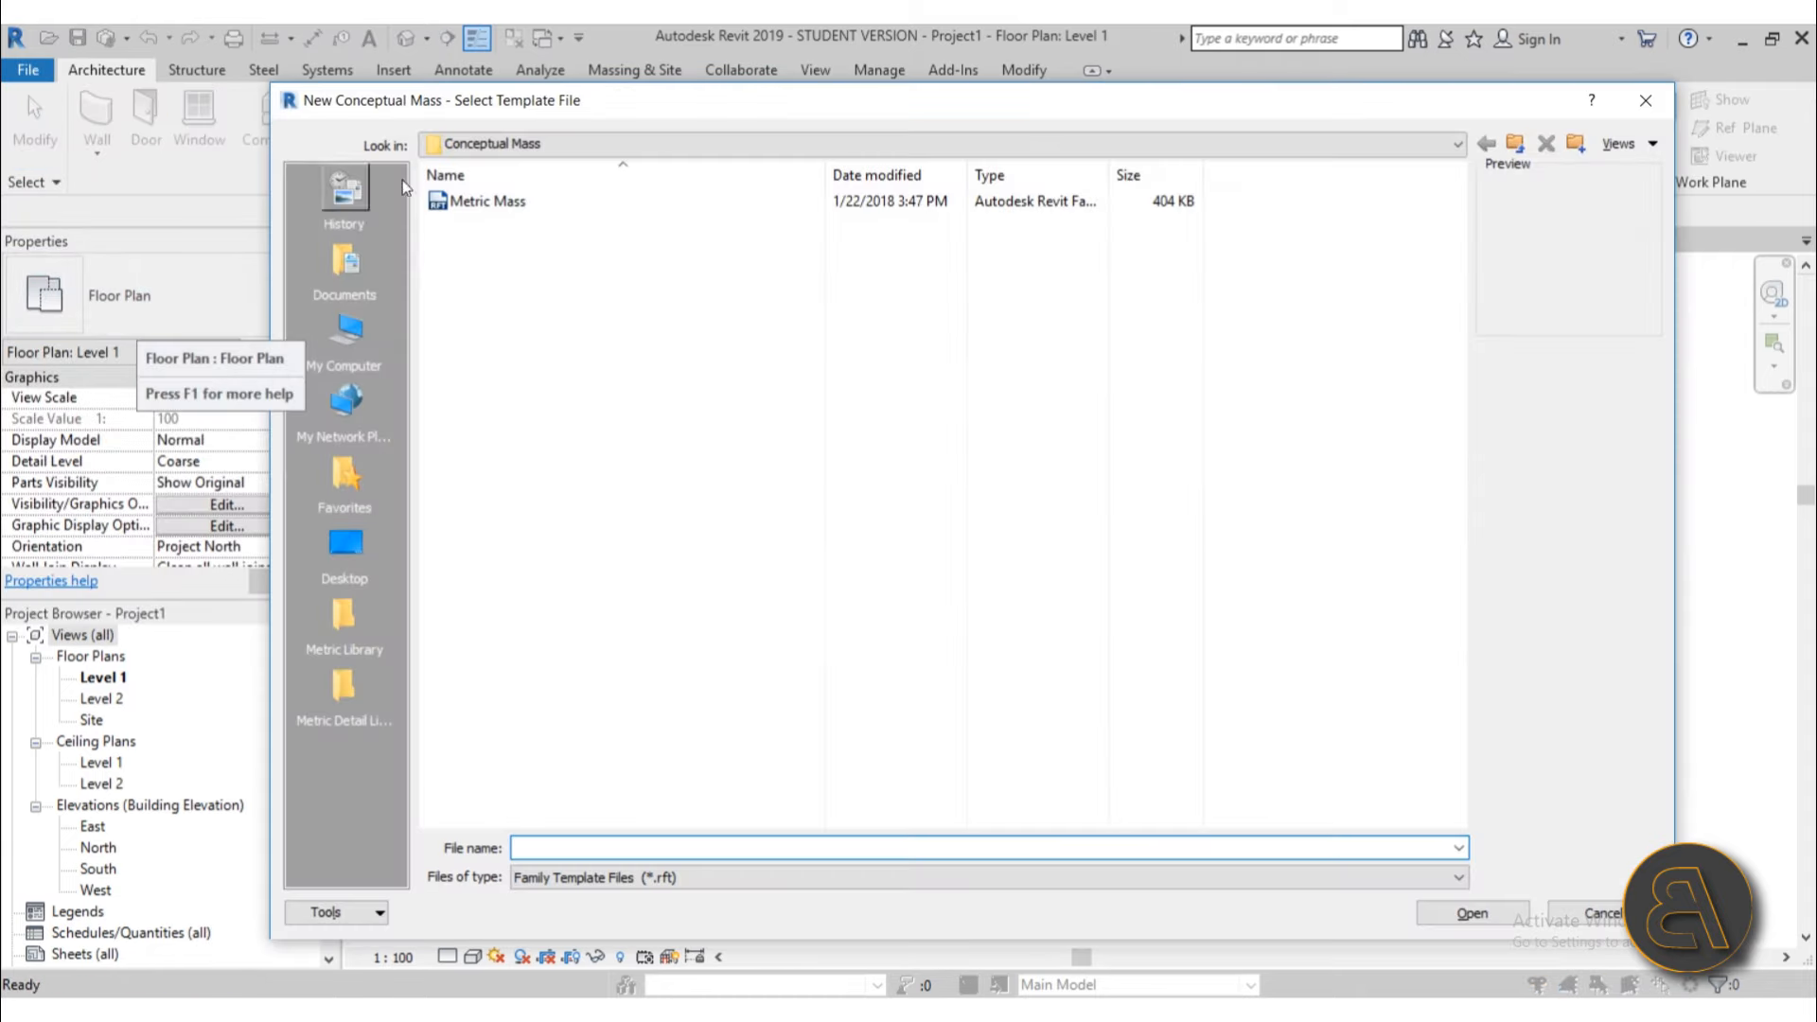
double_click(473, 203)
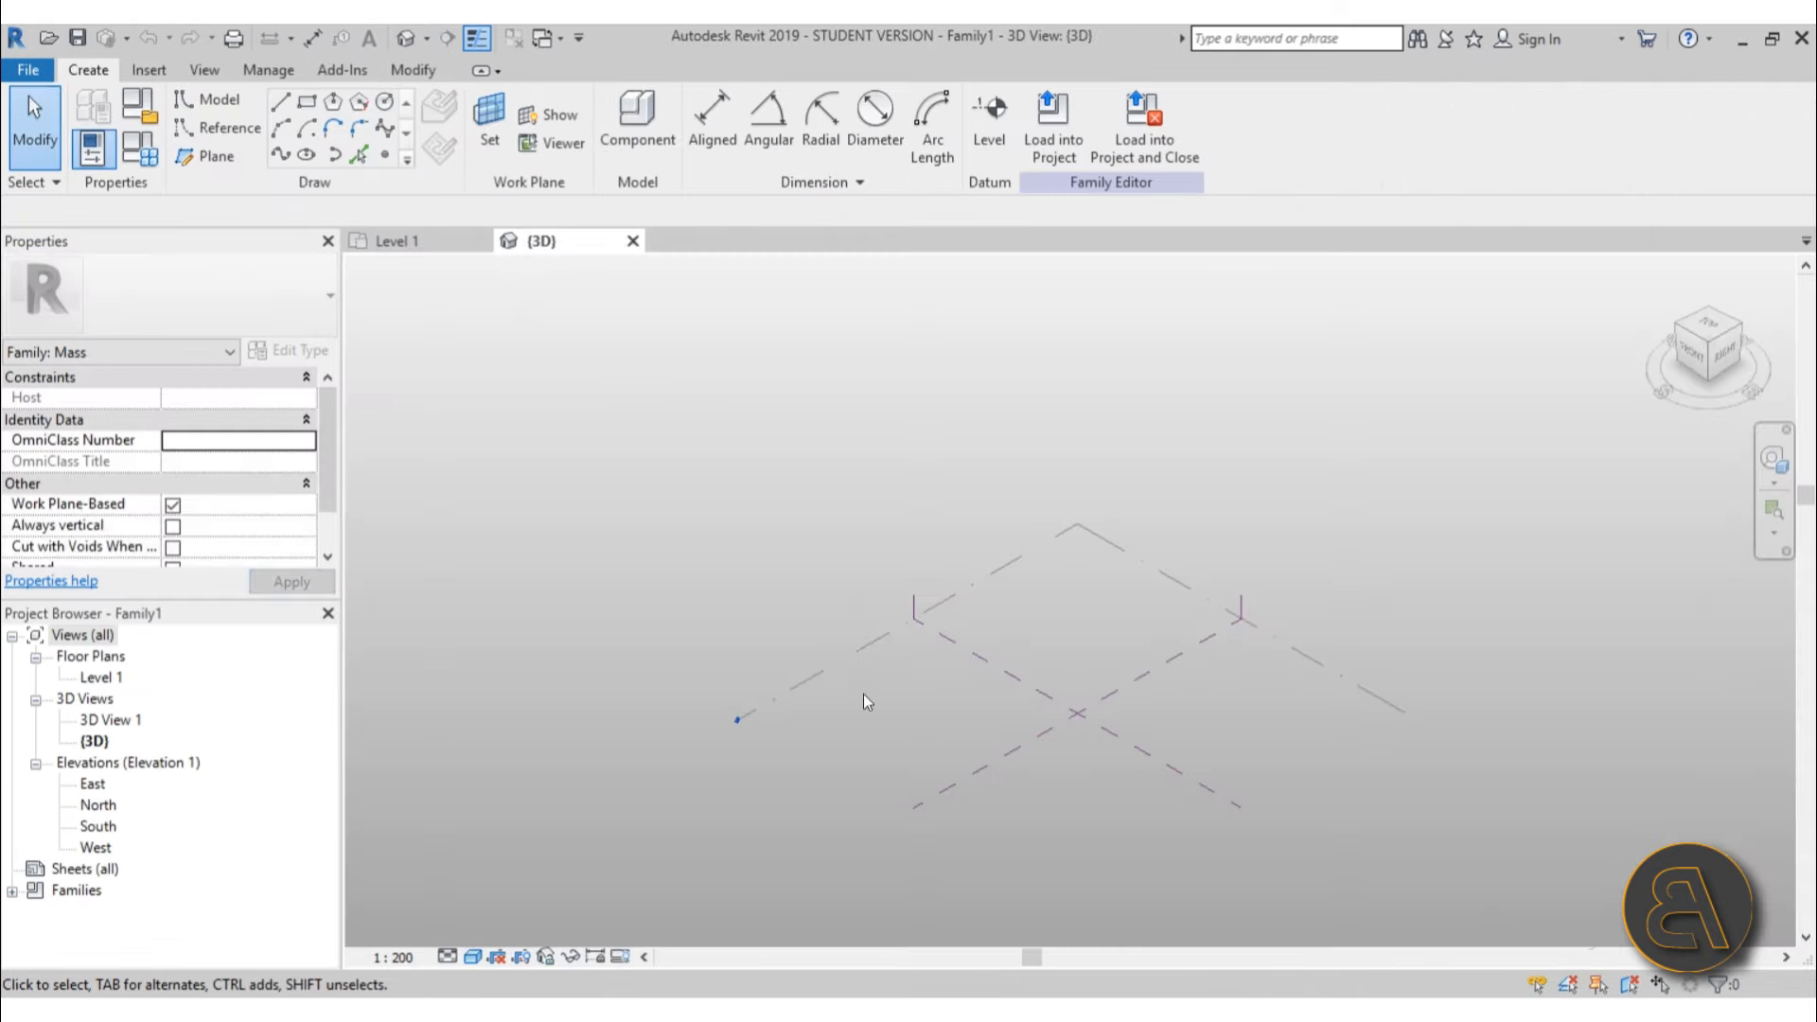
middle_click_drag(1150, 638, 1071, 531)
scroll(1037, 601, "up", 3)
middle_click_drag(1059, 622, 1044, 579)
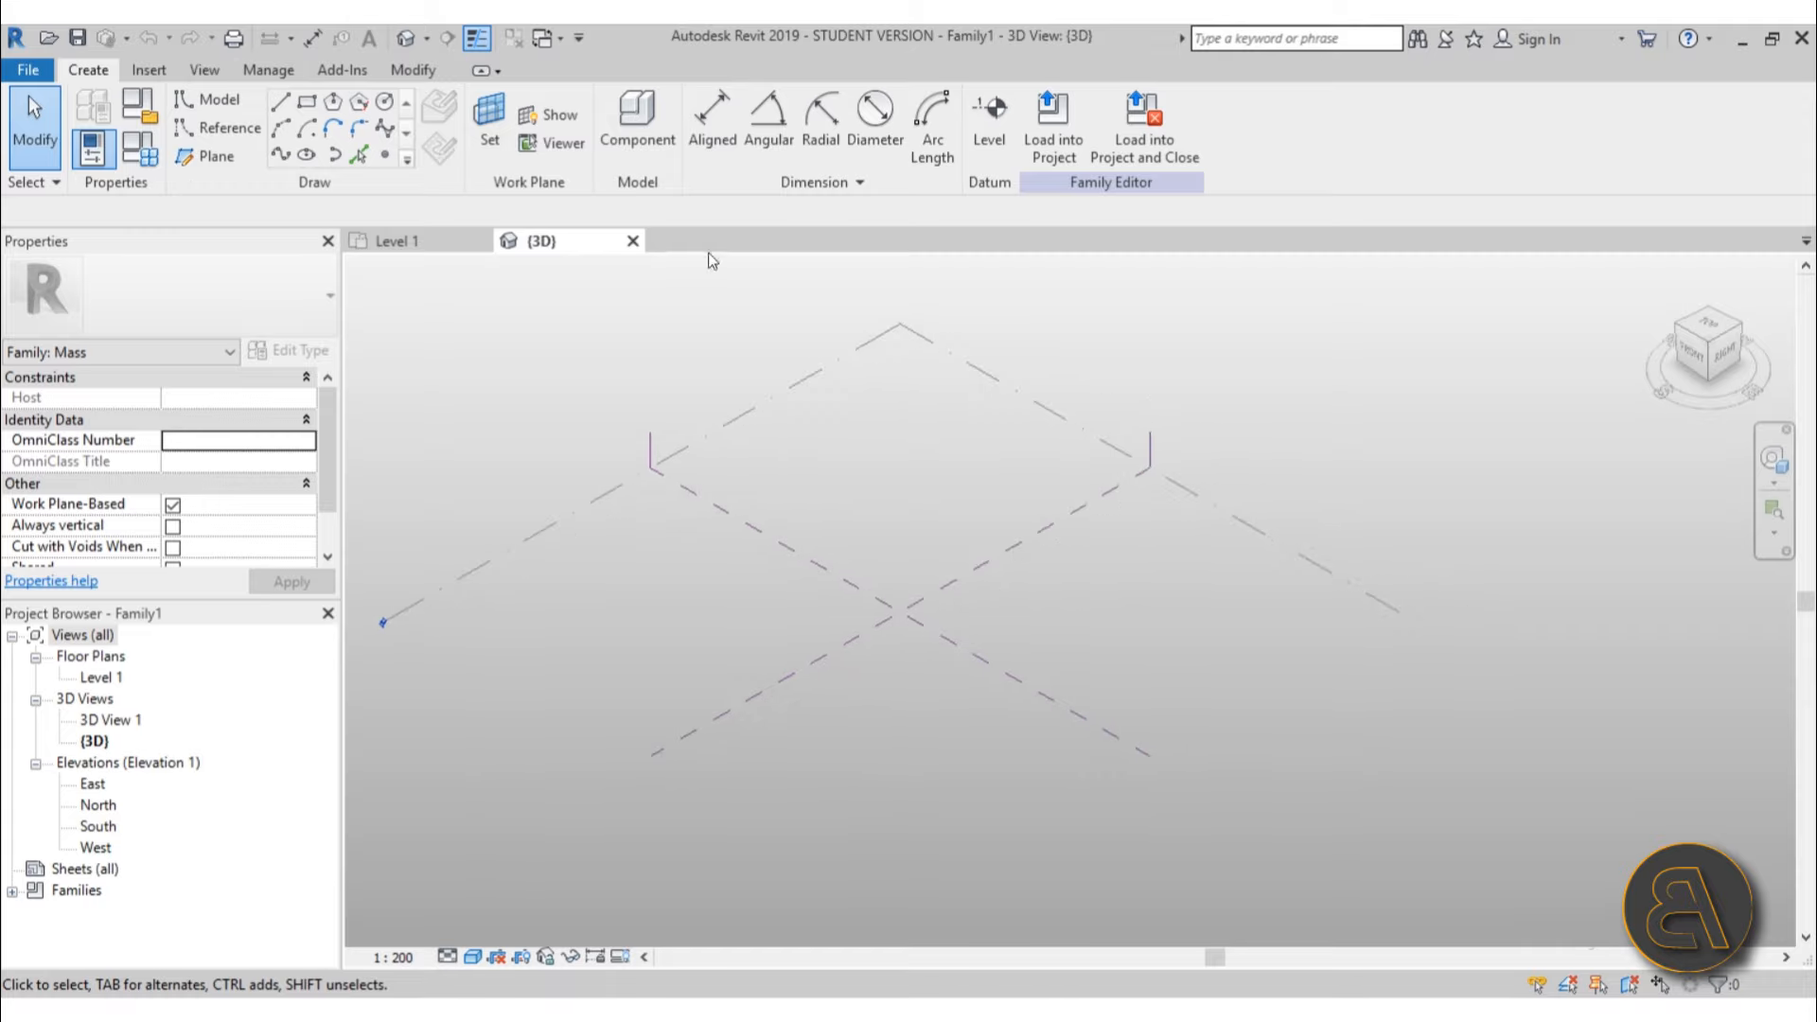
left_click(633, 242)
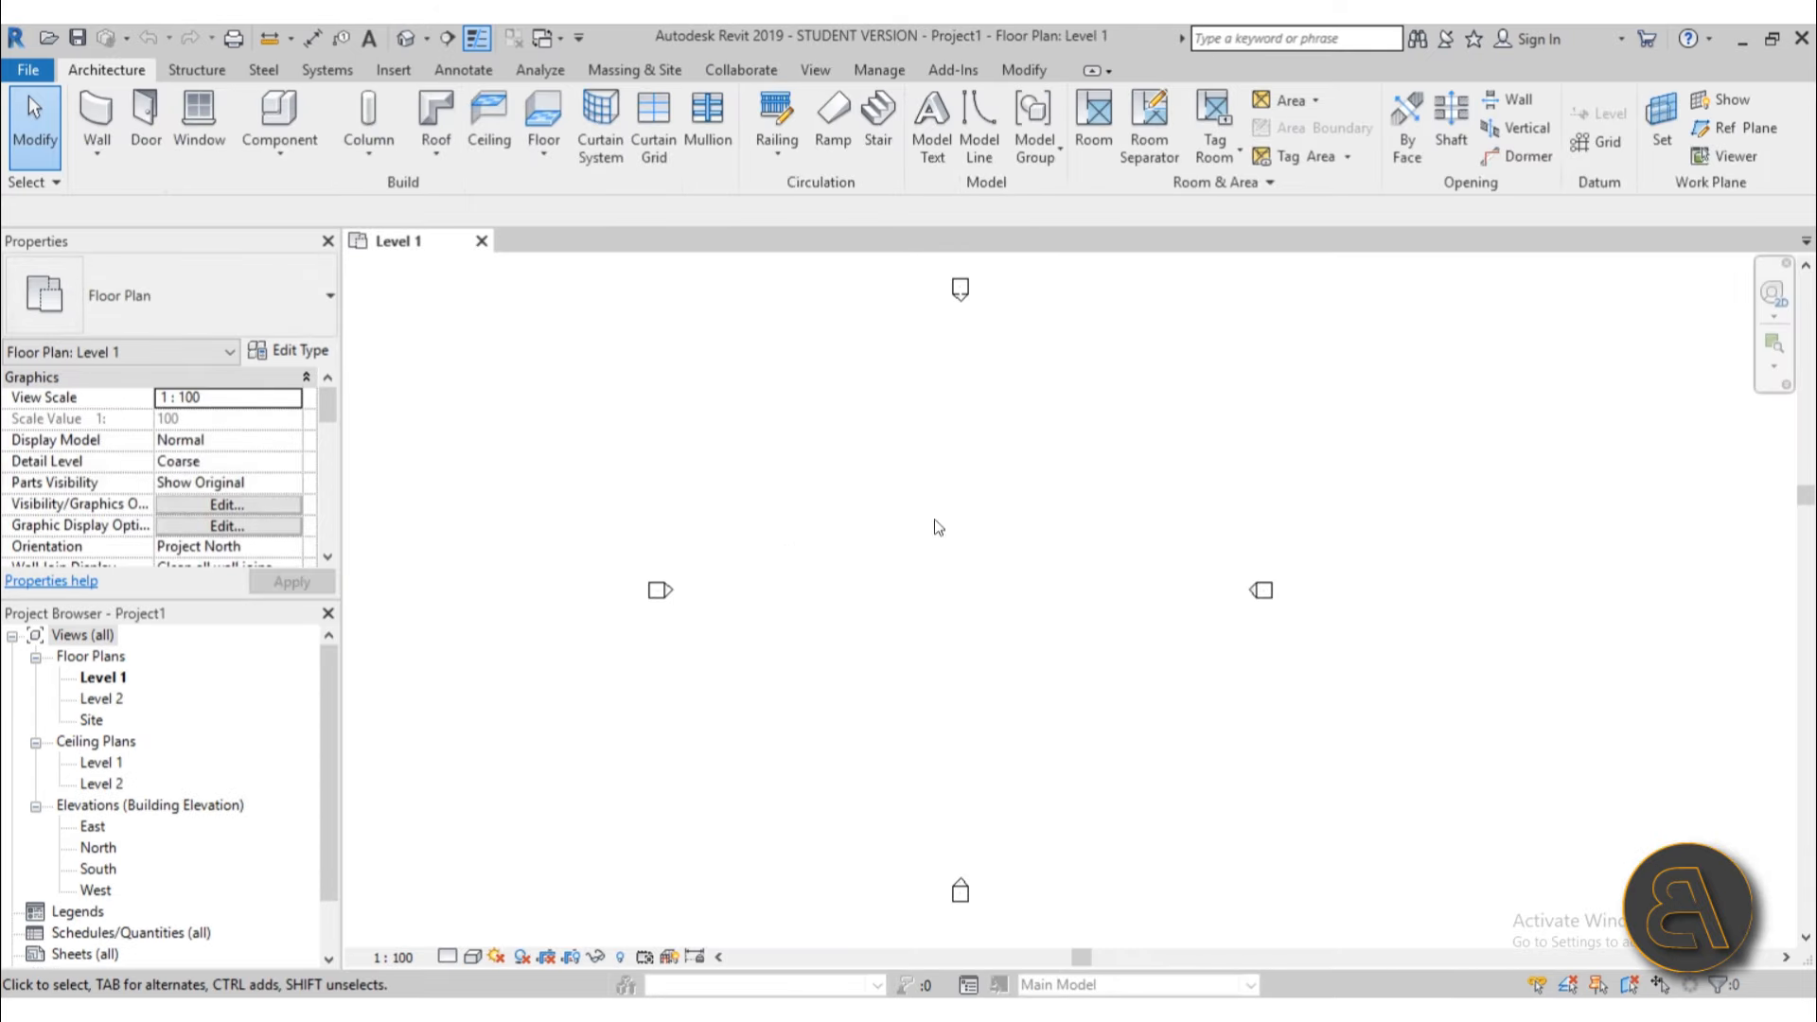
Step: Start an in-place mass named Mass 1 and open the default 3D view
left_click(634, 70)
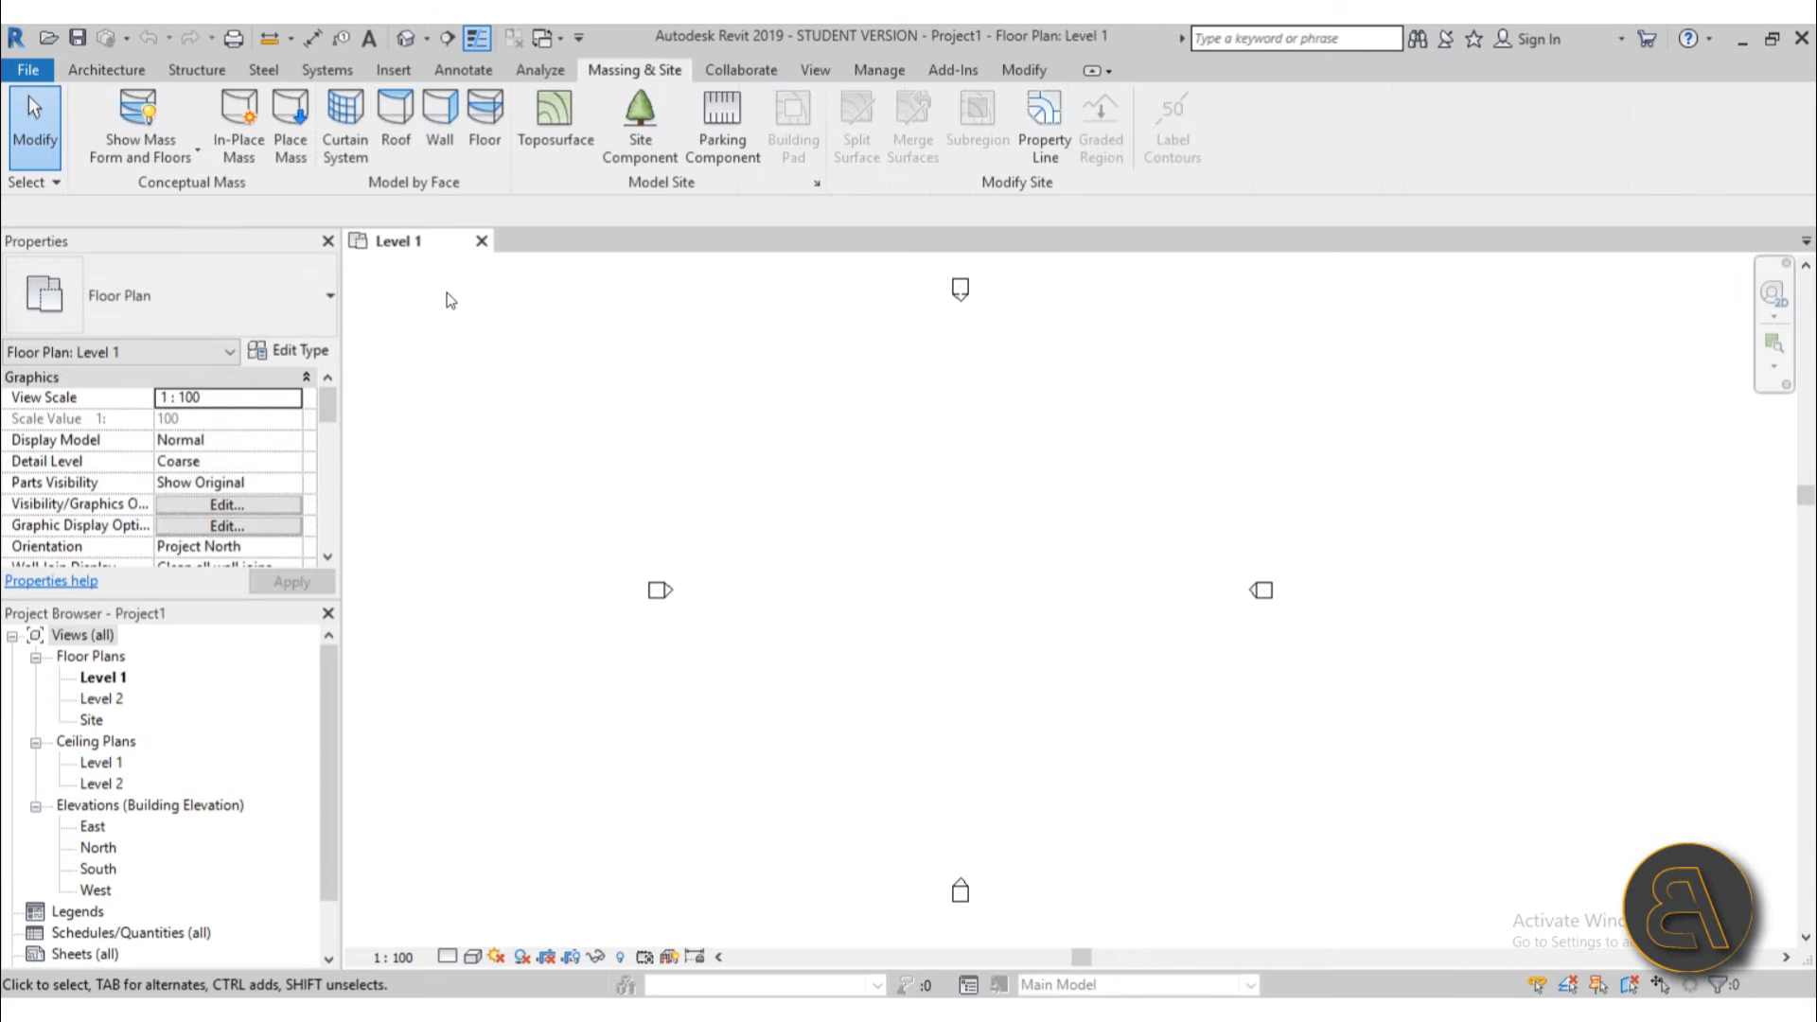
left_click(235, 158)
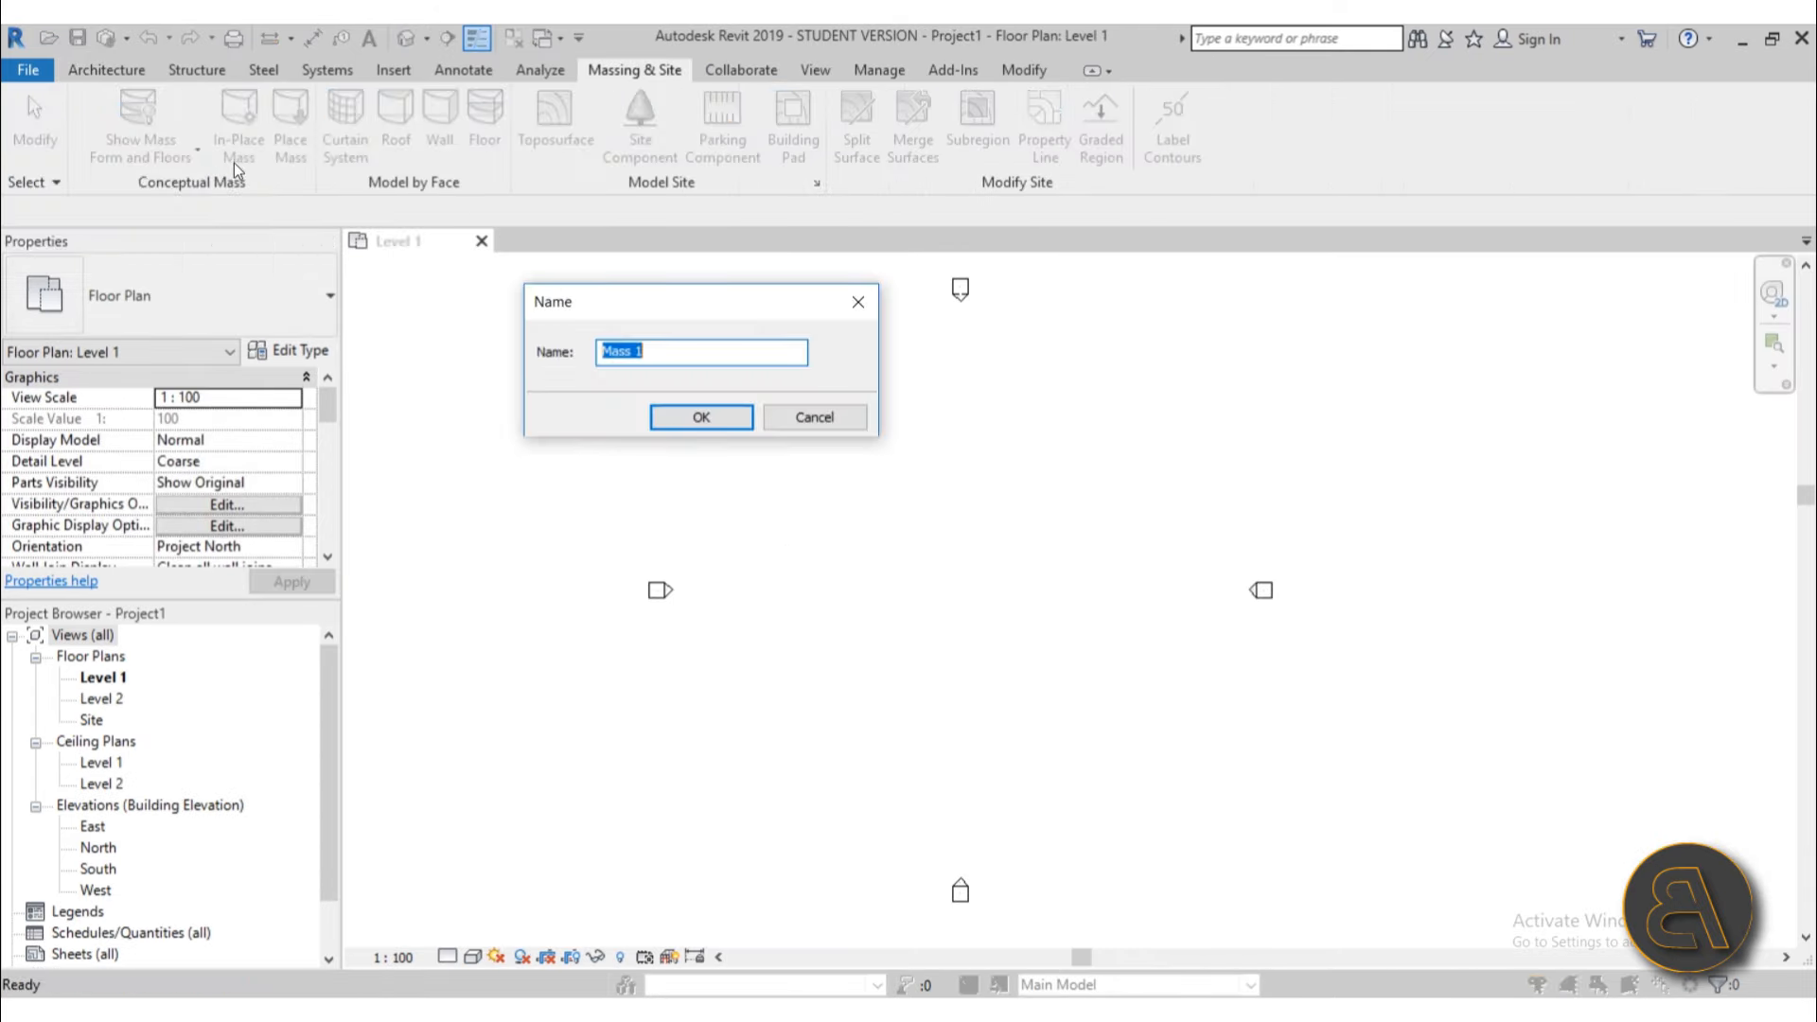
left_click(687, 418)
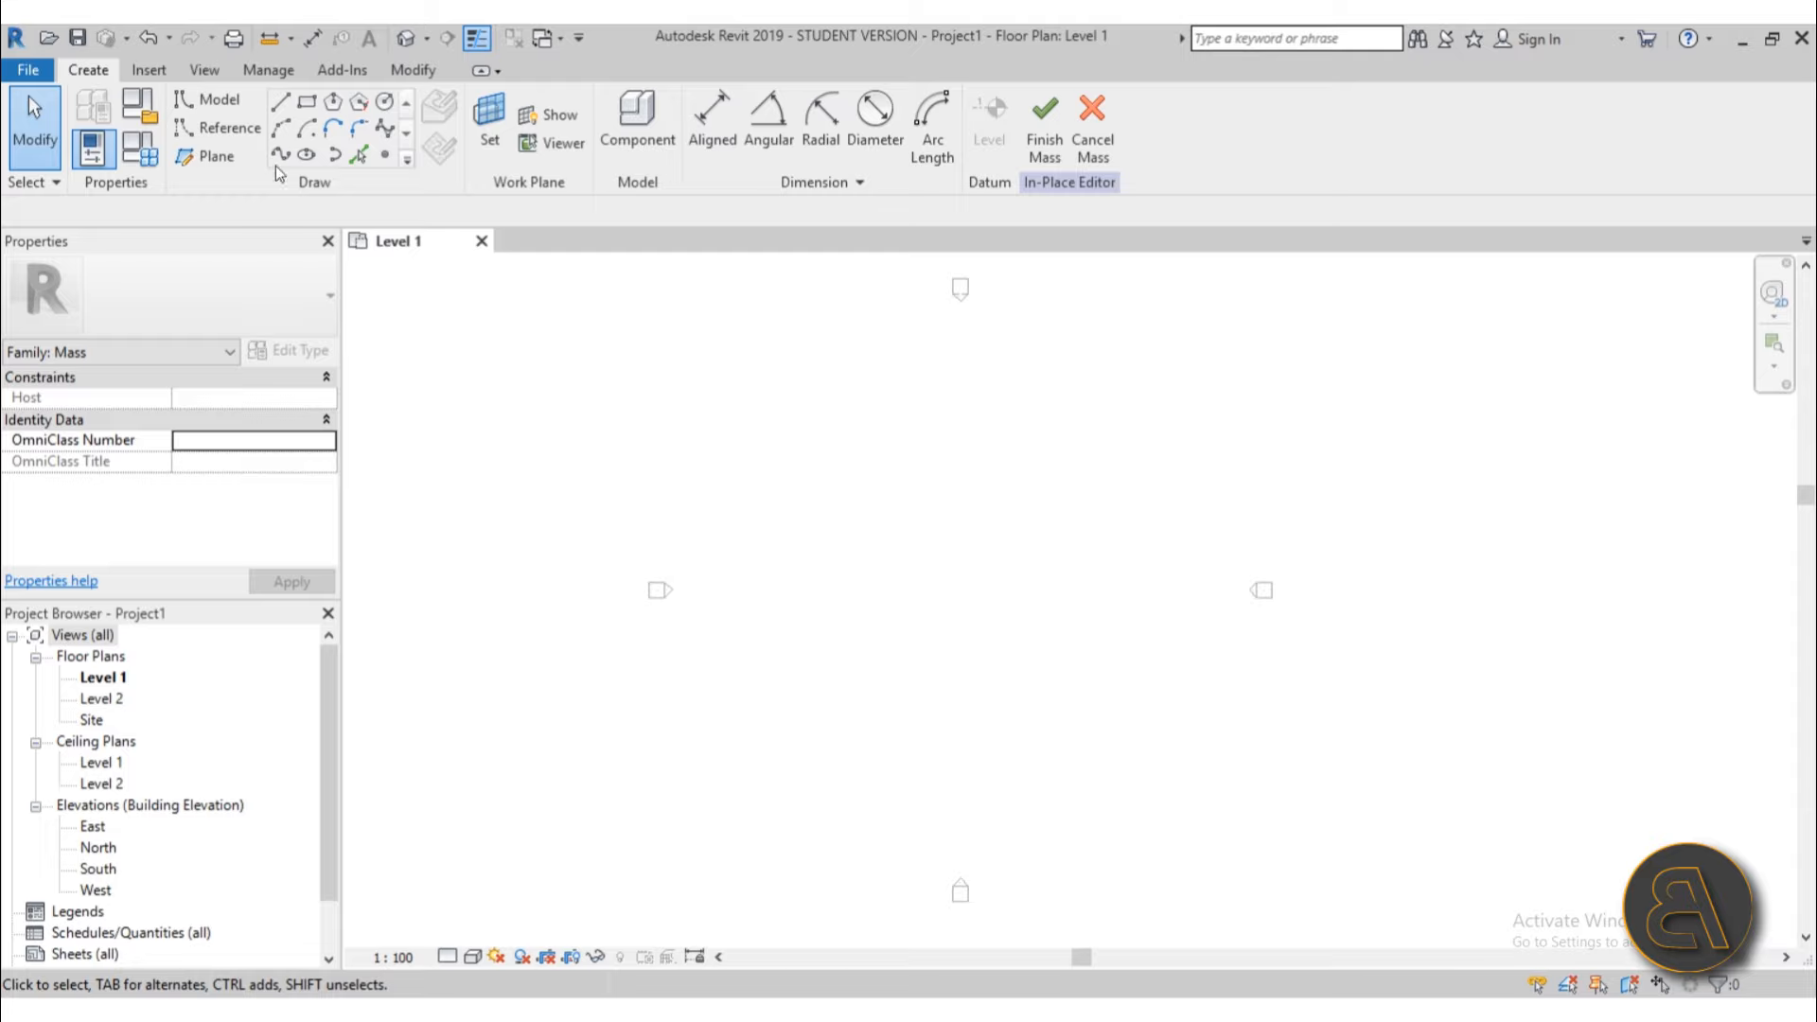
left_click(407, 41)
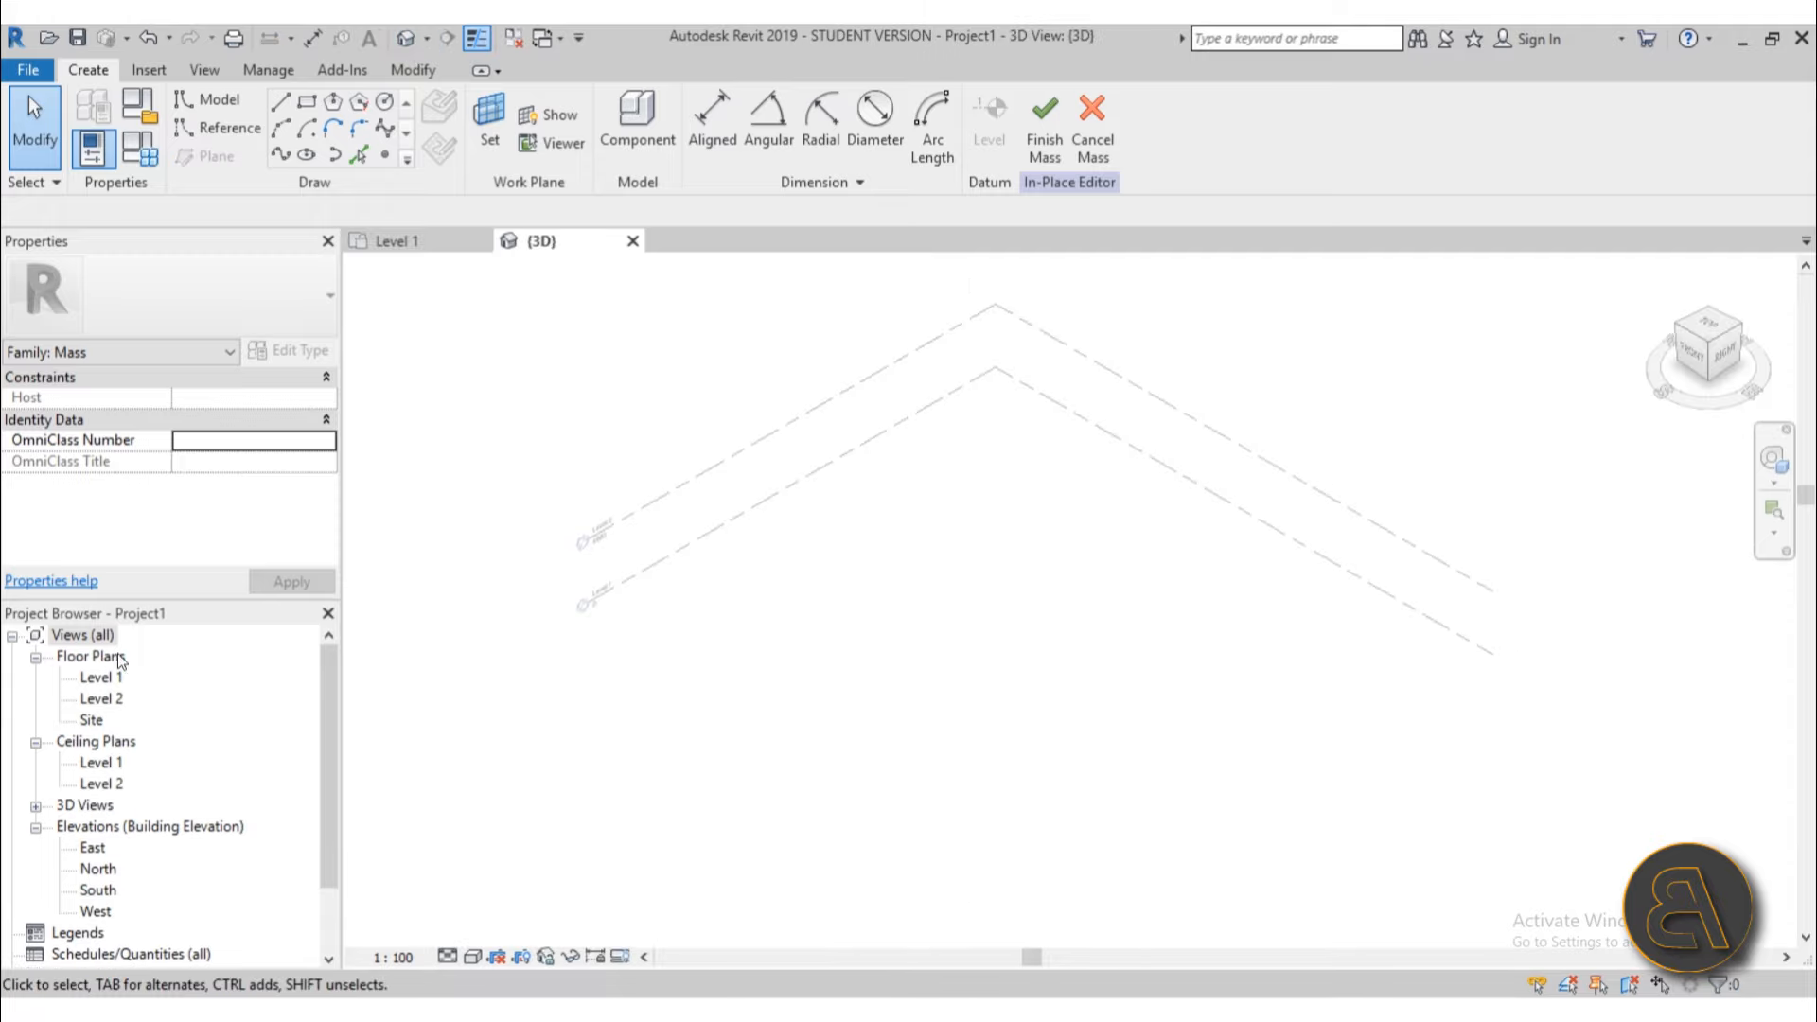
mouse_move(1057, 623)
middle_mouse_down()
mouse_move(1023, 576)
mouse_move(978, 609)
mouse_move(946, 601)
middle_mouse_up()
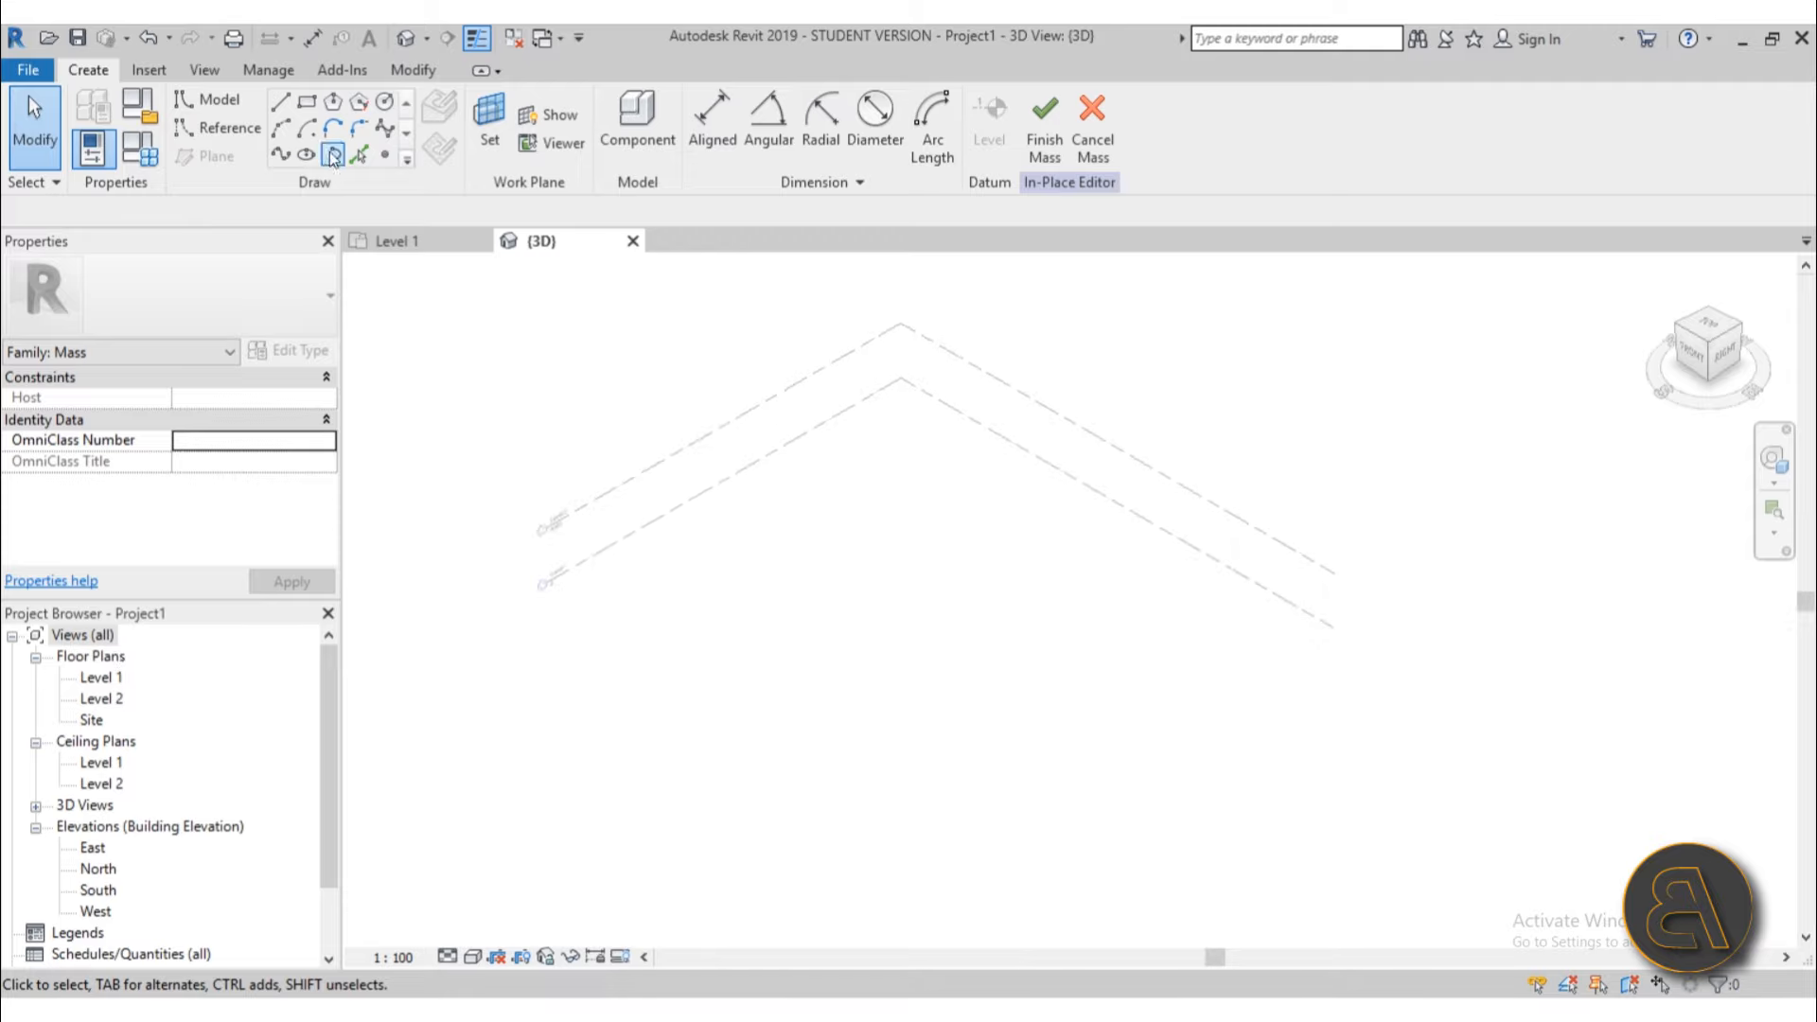
Step: Draw a small rectangle of model lines on the Level 1 work plane, inside the level's outline
left_click(305, 100)
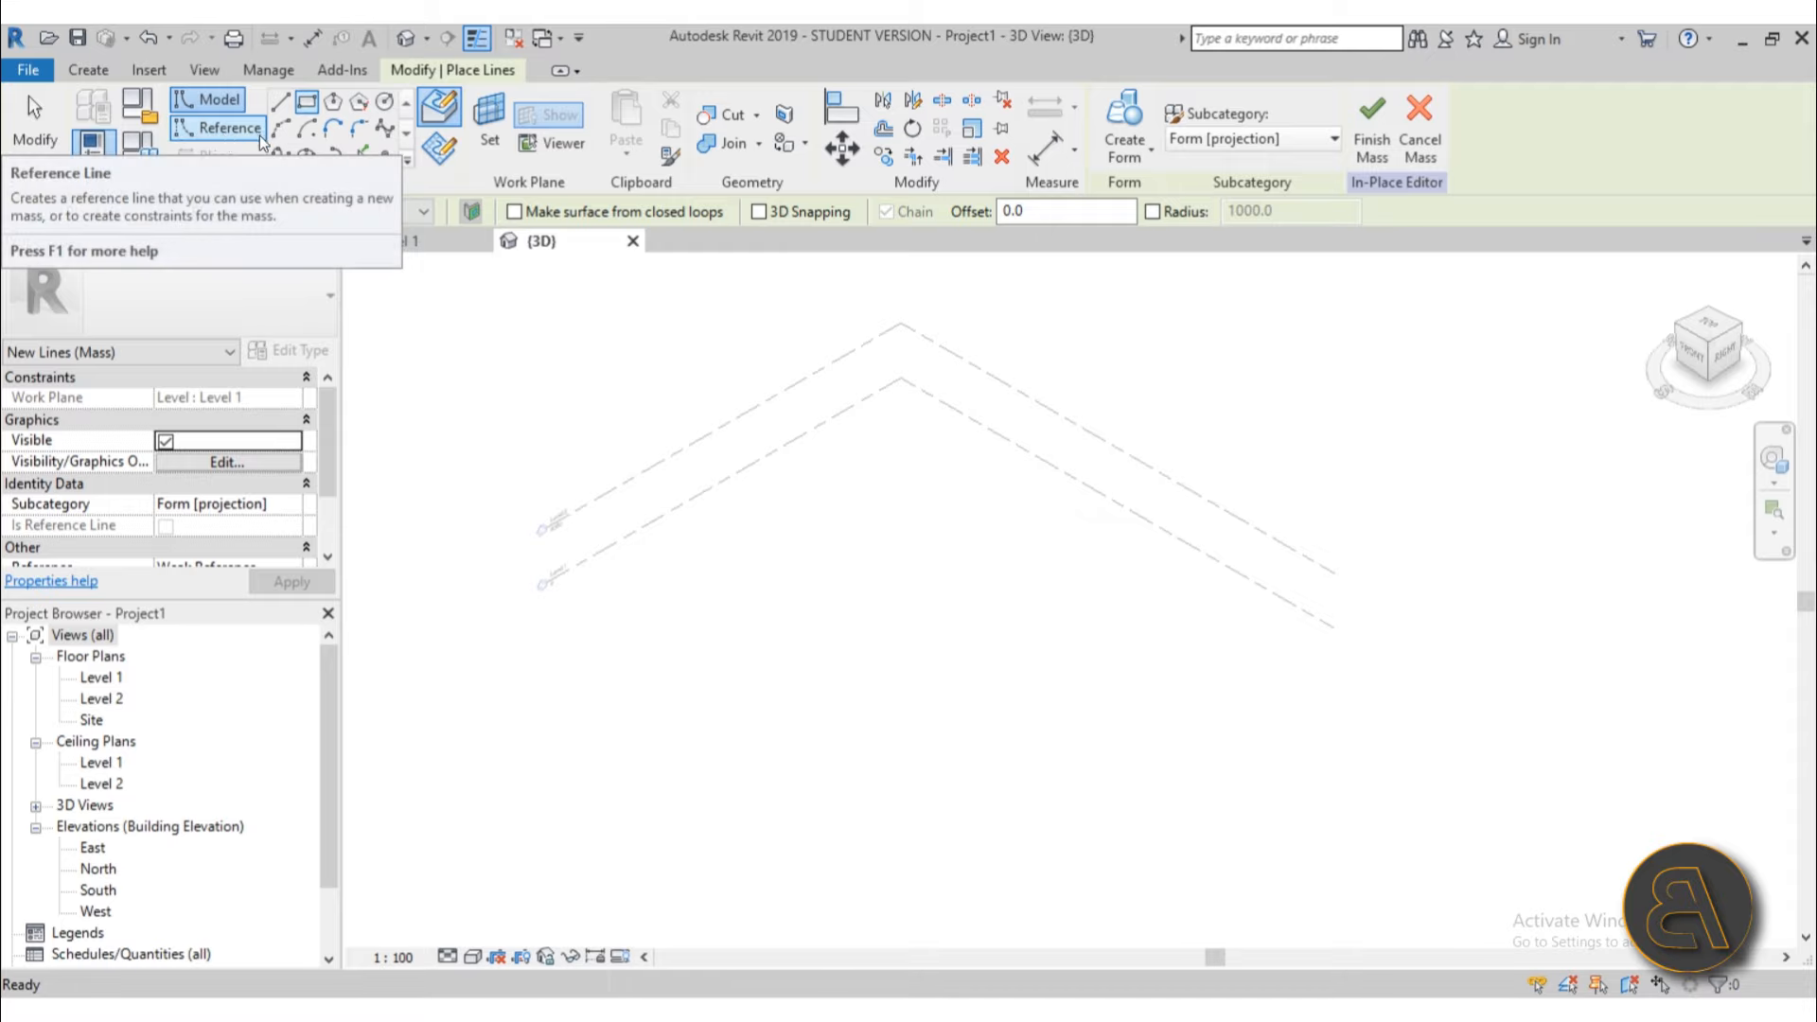
left_click(310, 114)
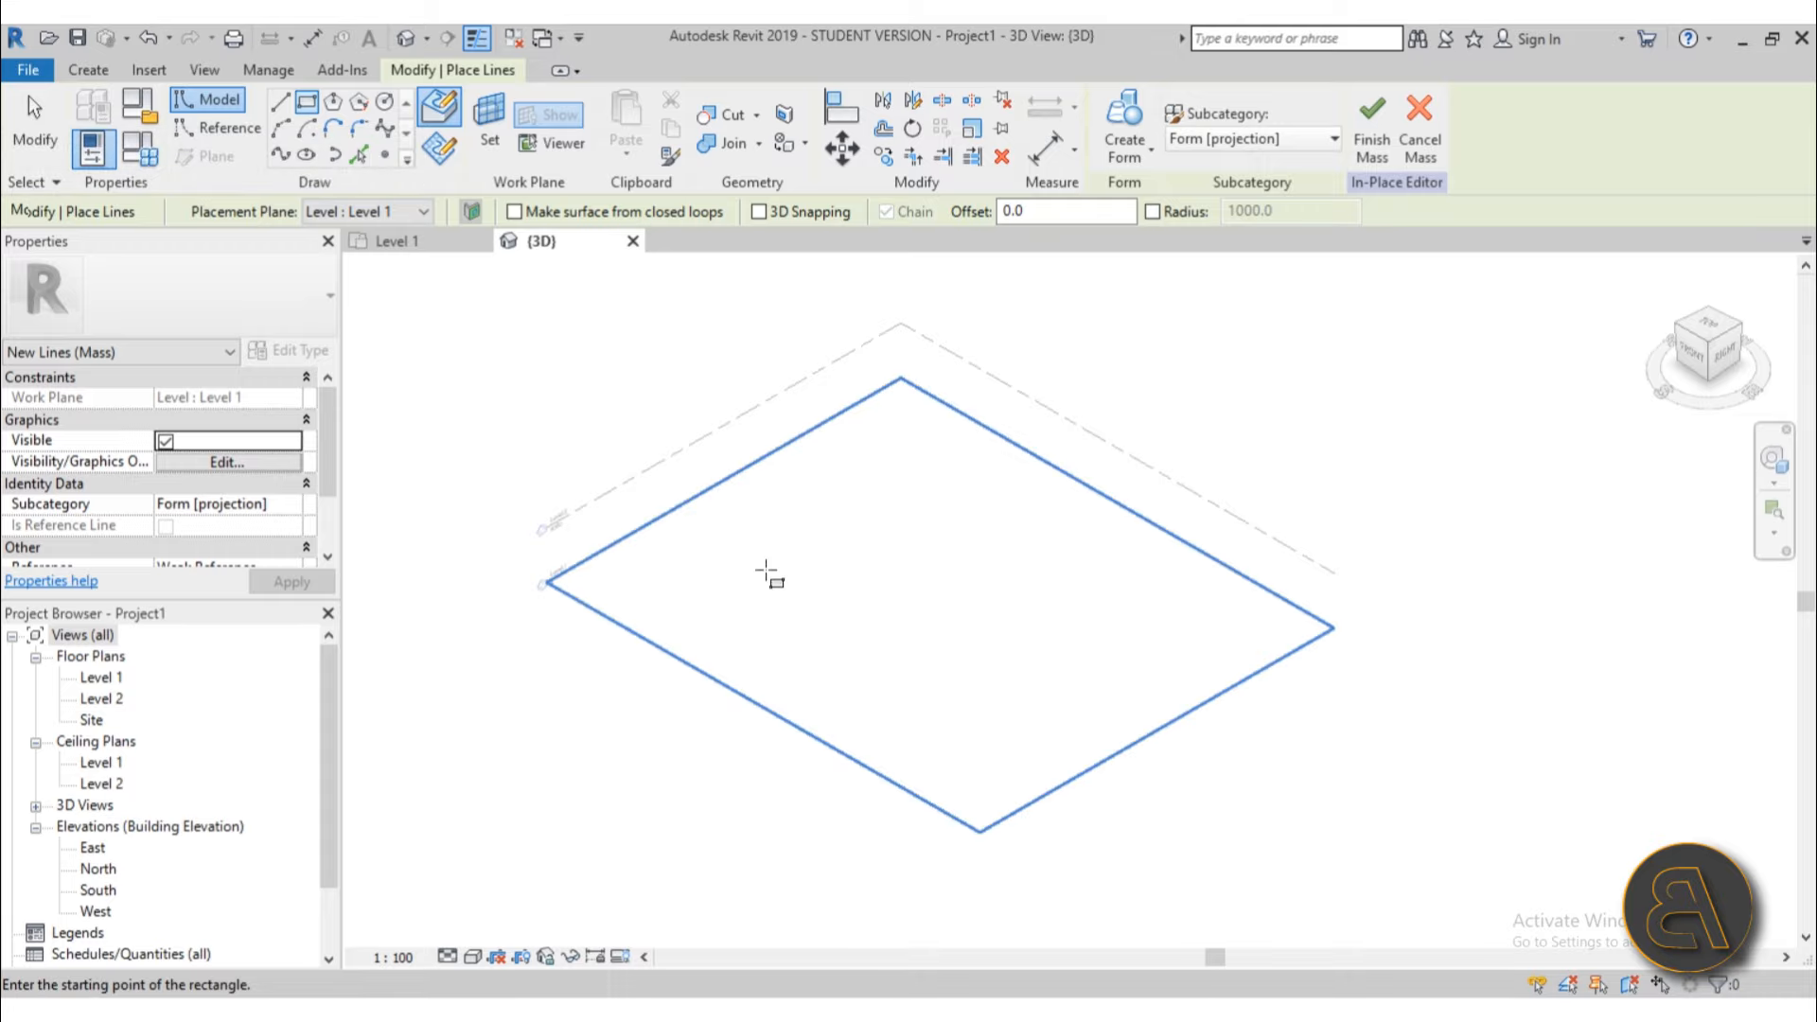
left_click(738, 561)
left_click(920, 527)
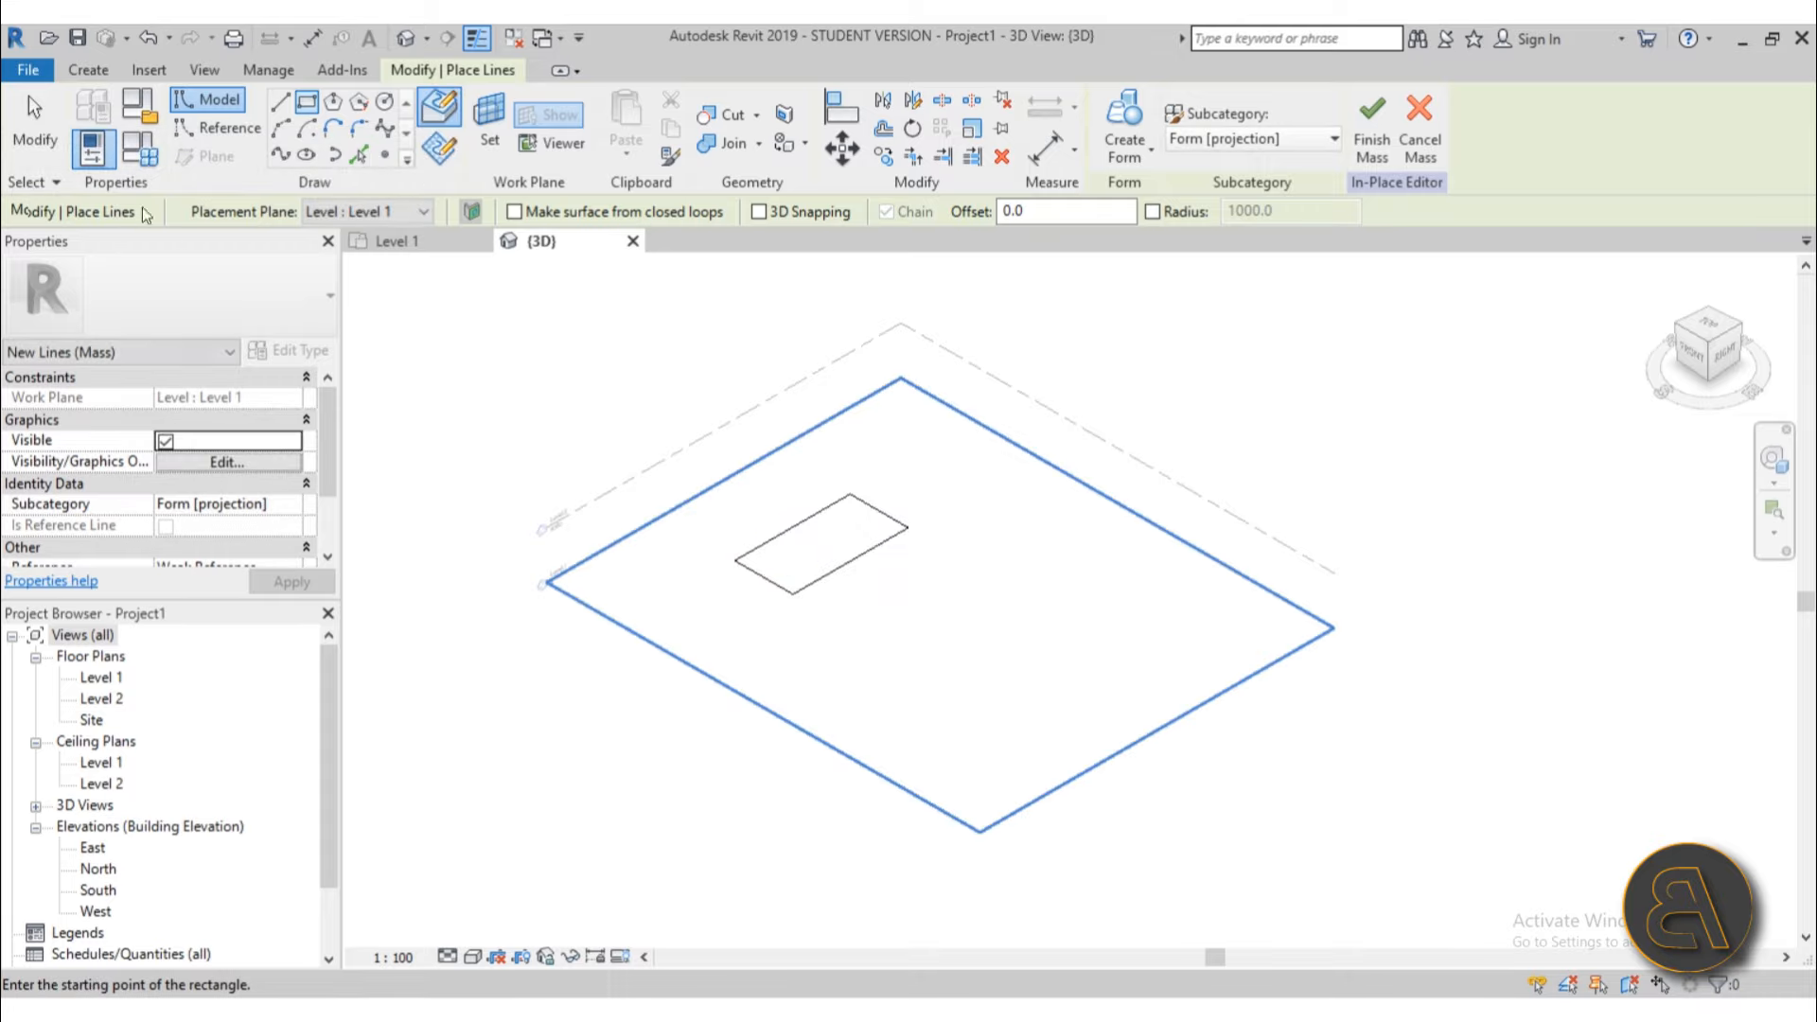
key("Escape")
key("Escape")
Step: Select the rectangle's whole chain of lines and create a solid form from it
scroll(765, 490, "up", 3)
scroll(765, 491, "up", 2)
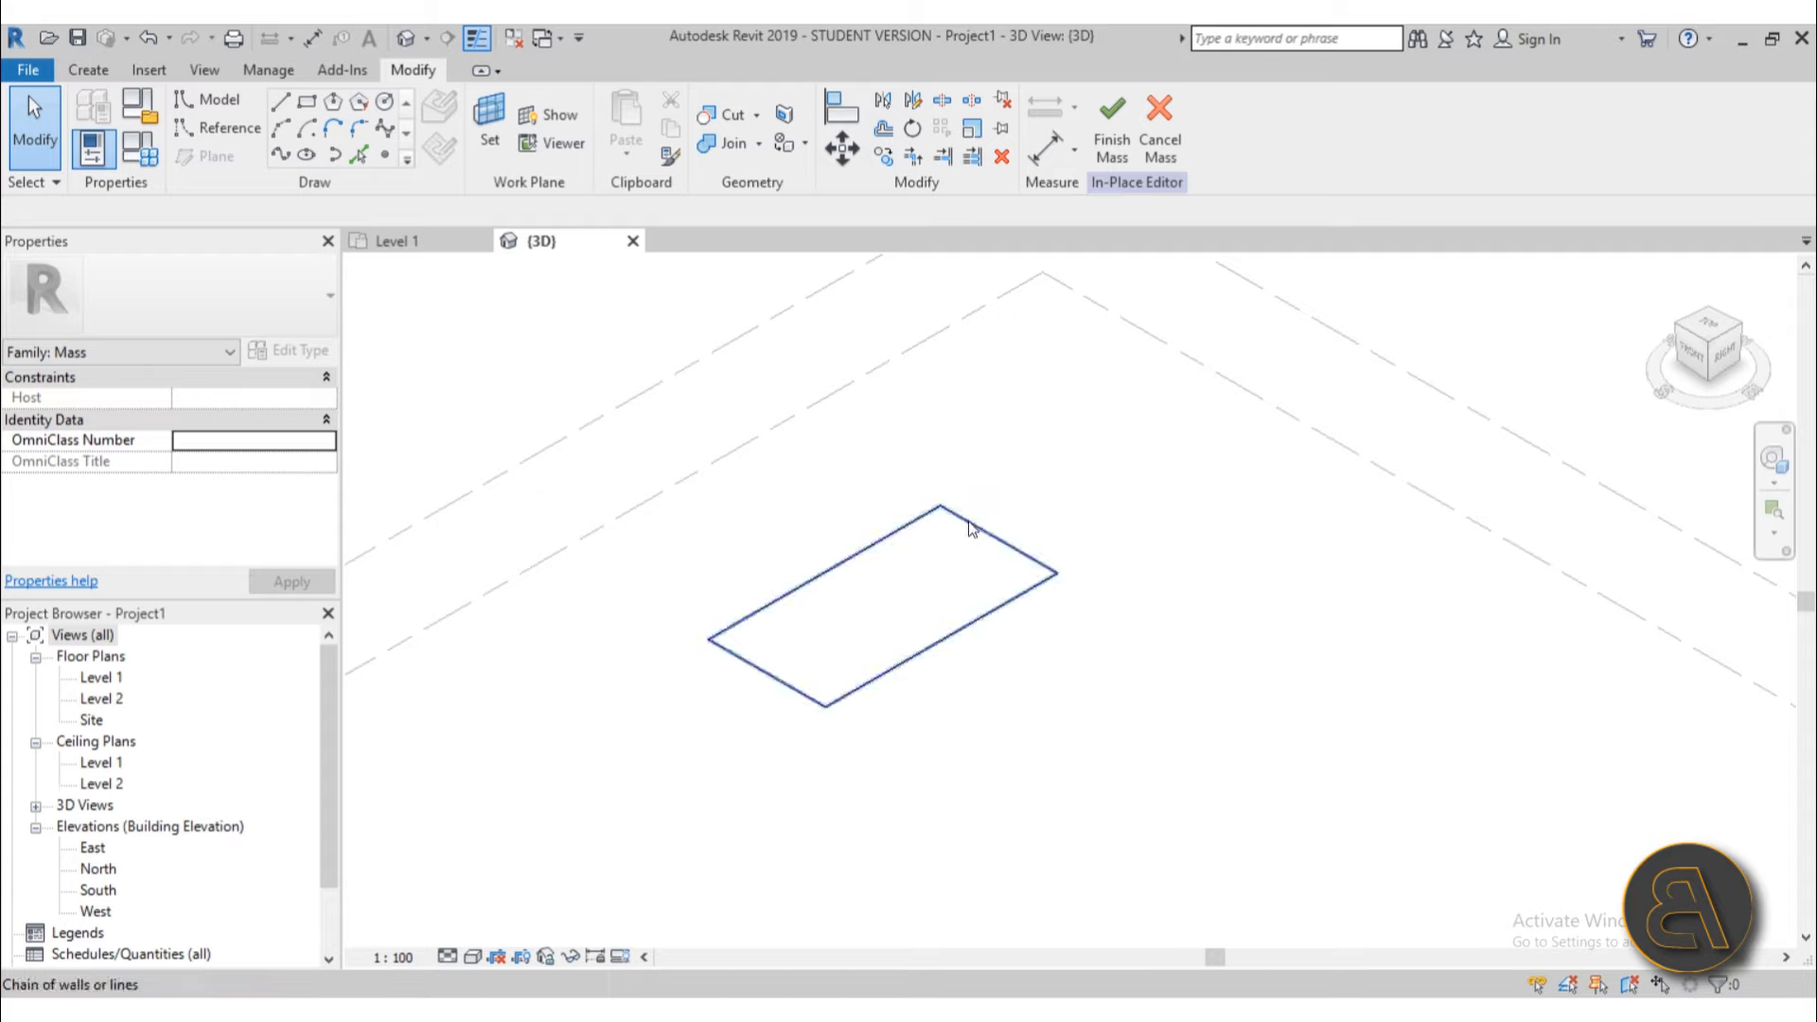
left_click(968, 520)
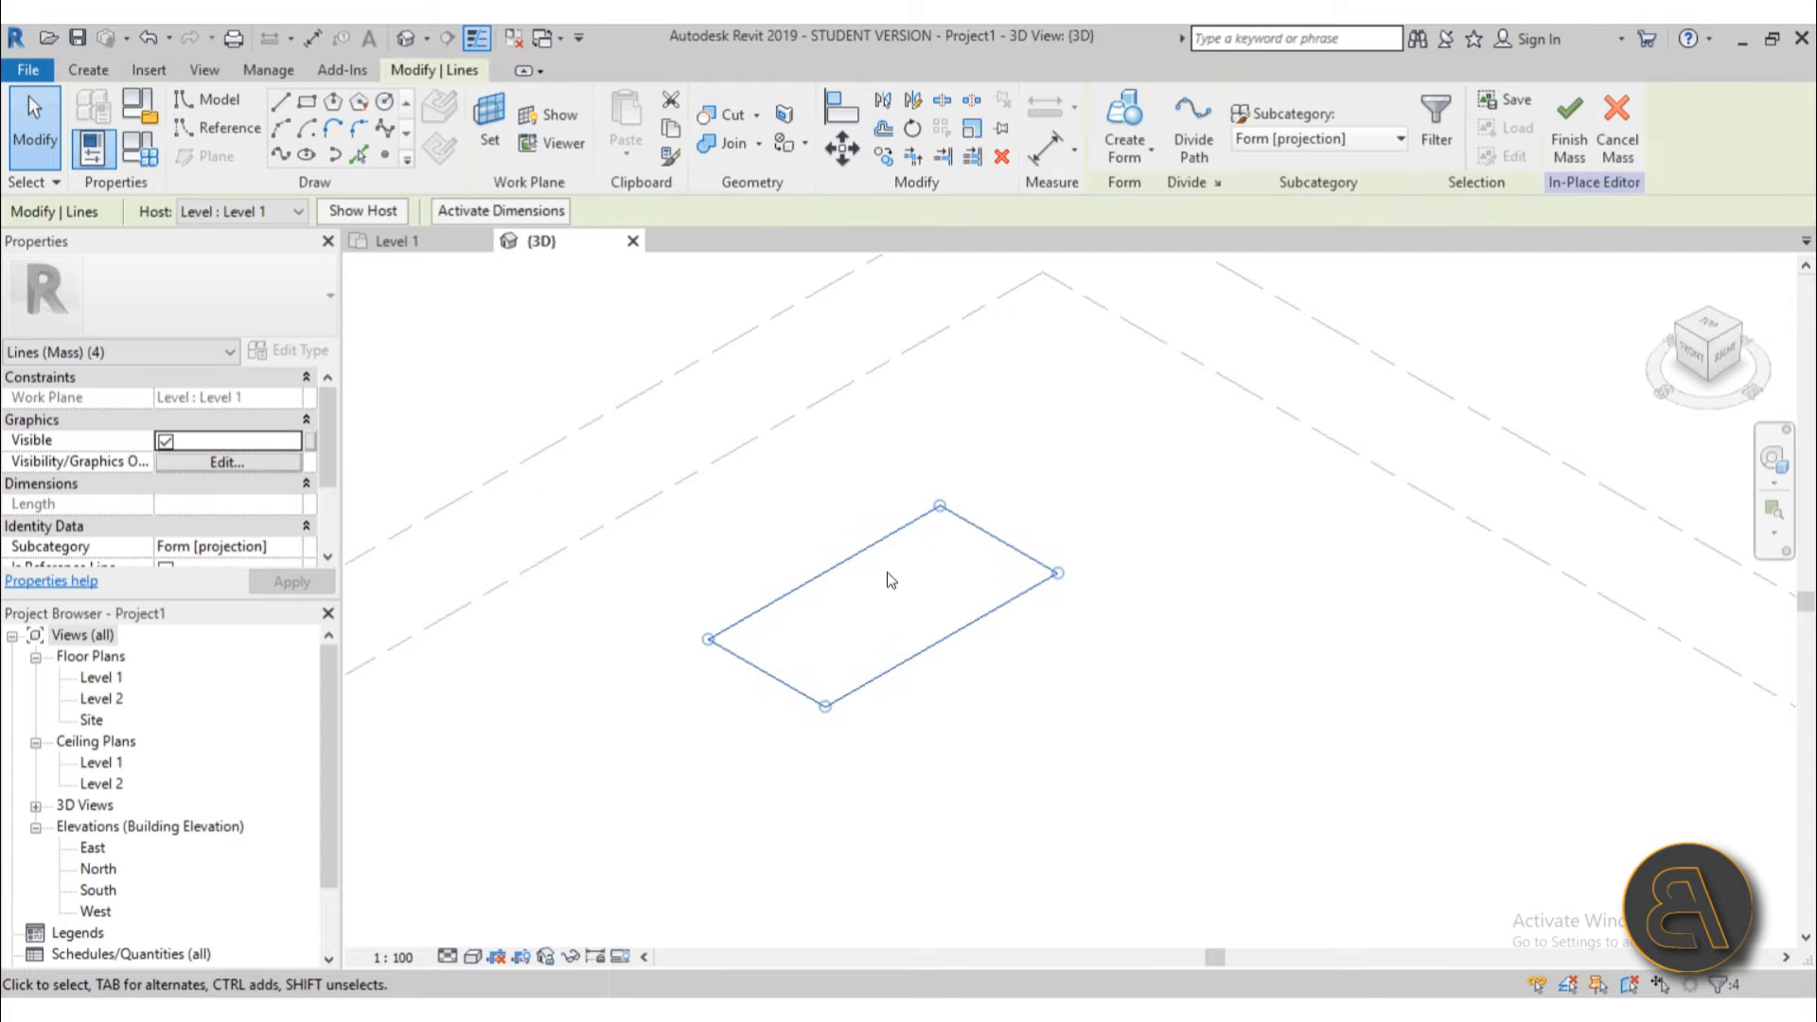
left_click(1121, 142)
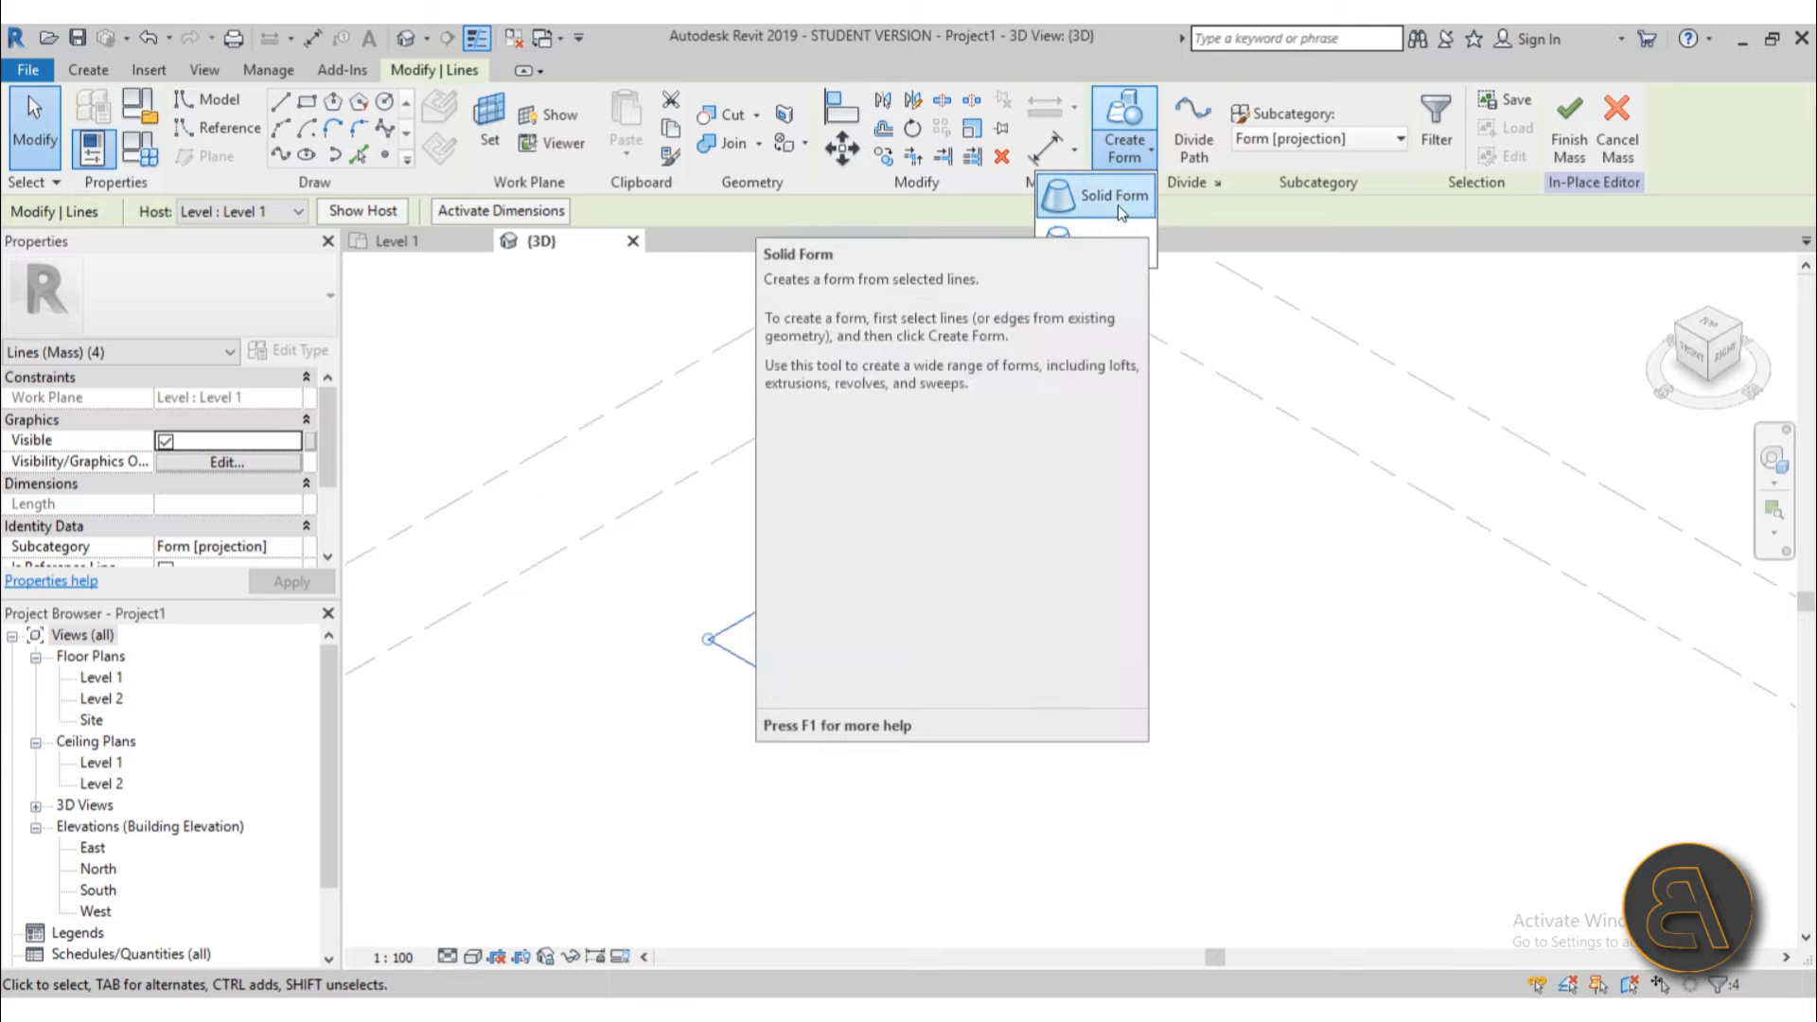
left_click(1125, 114)
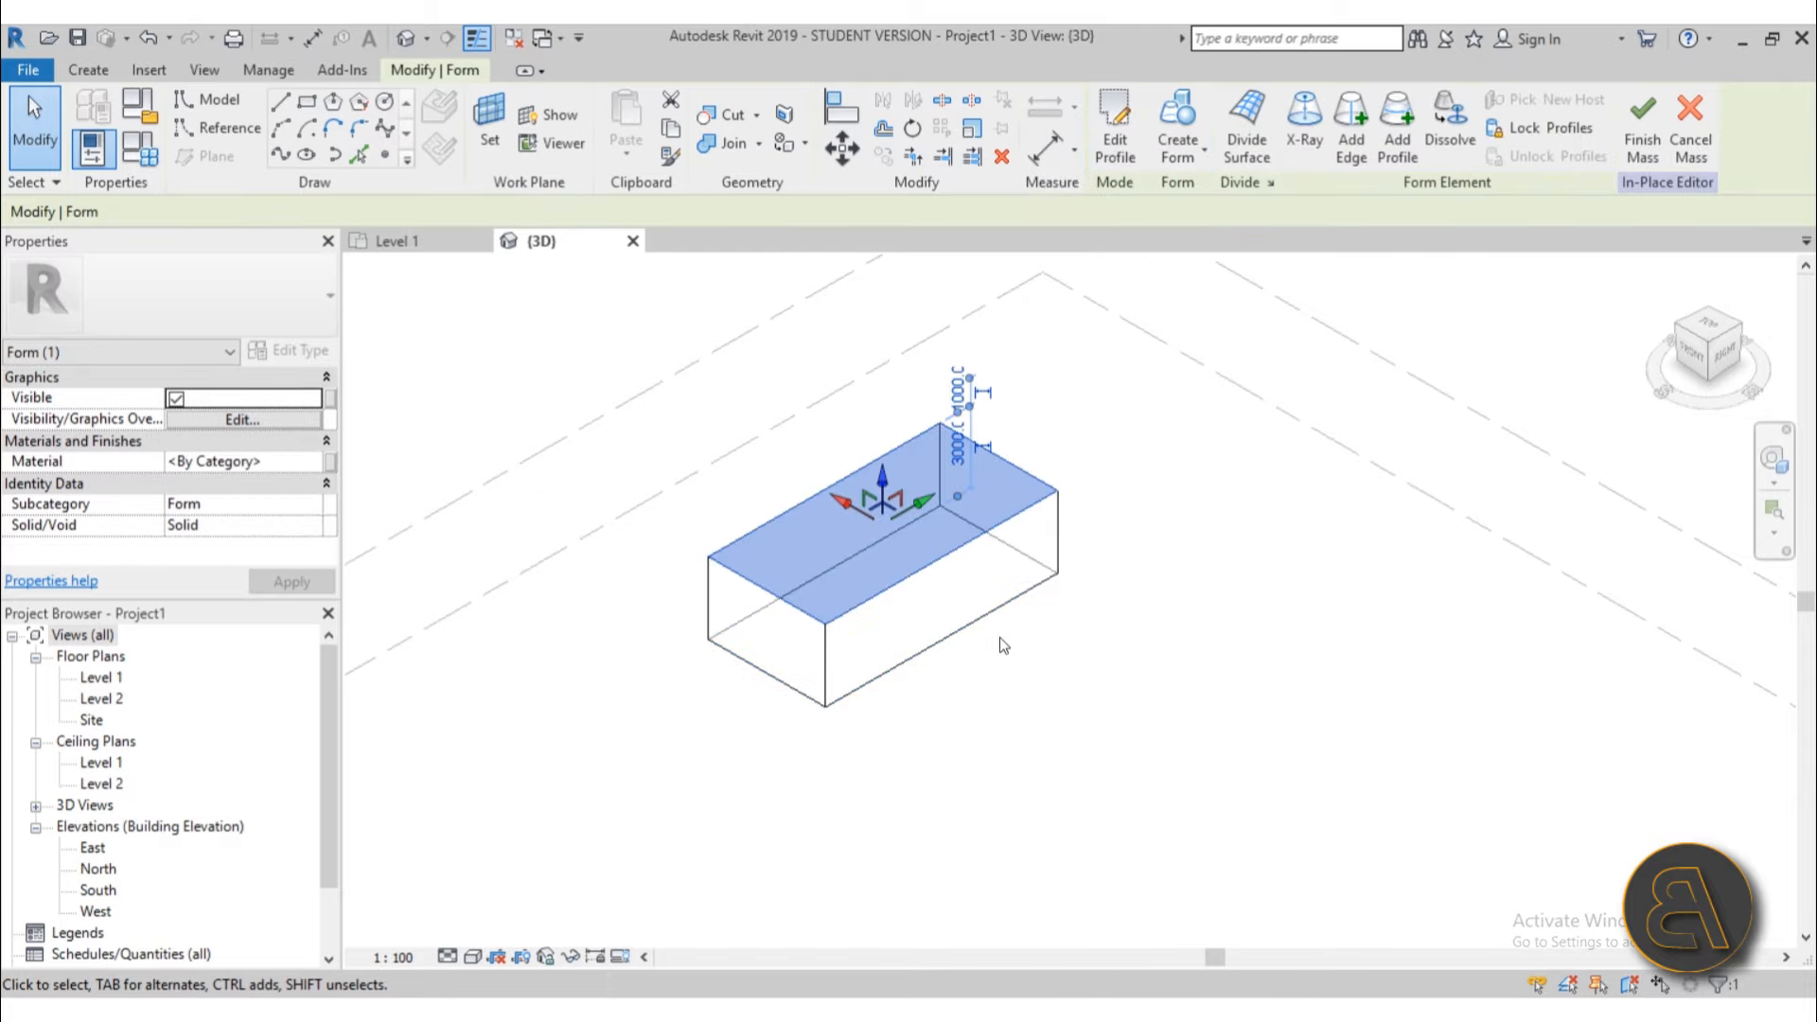
Step: Raise the solid form's top face freehand to a height of about 5977
middle_click_drag(999, 622, 1003, 692, "shift")
scroll(757, 563, "up", 3)
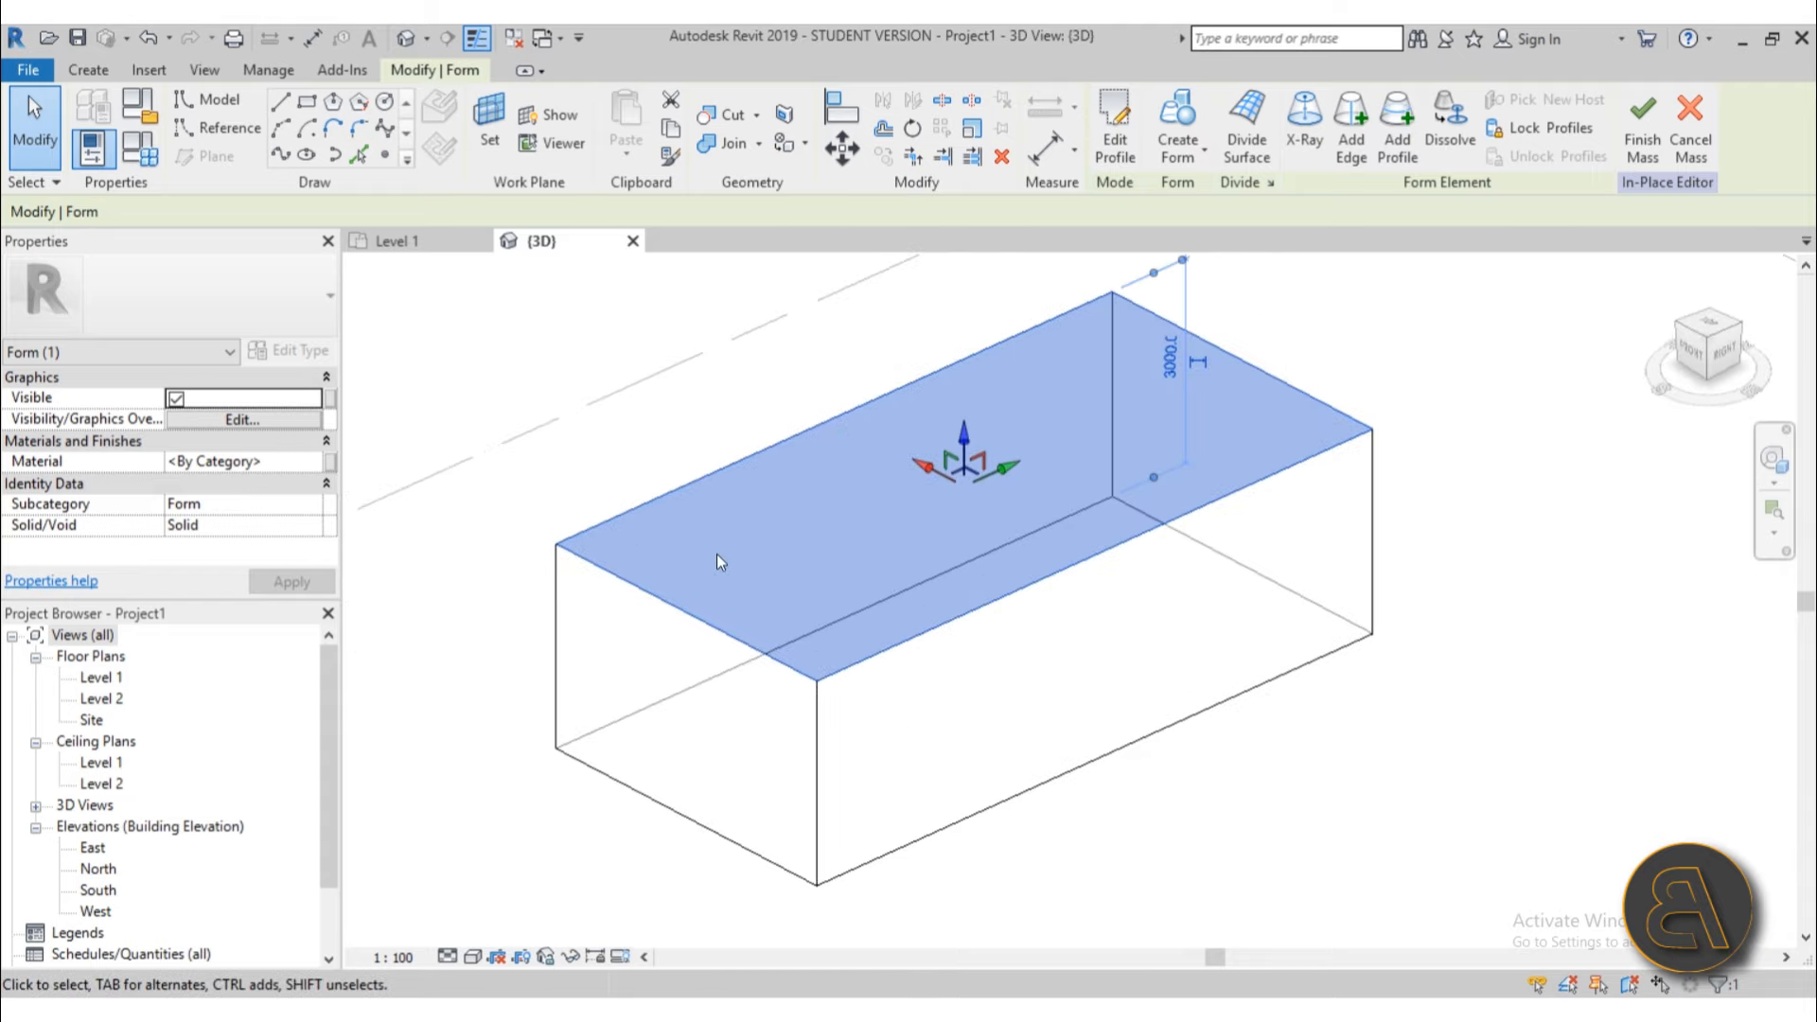
scroll(912, 588, "down", 3)
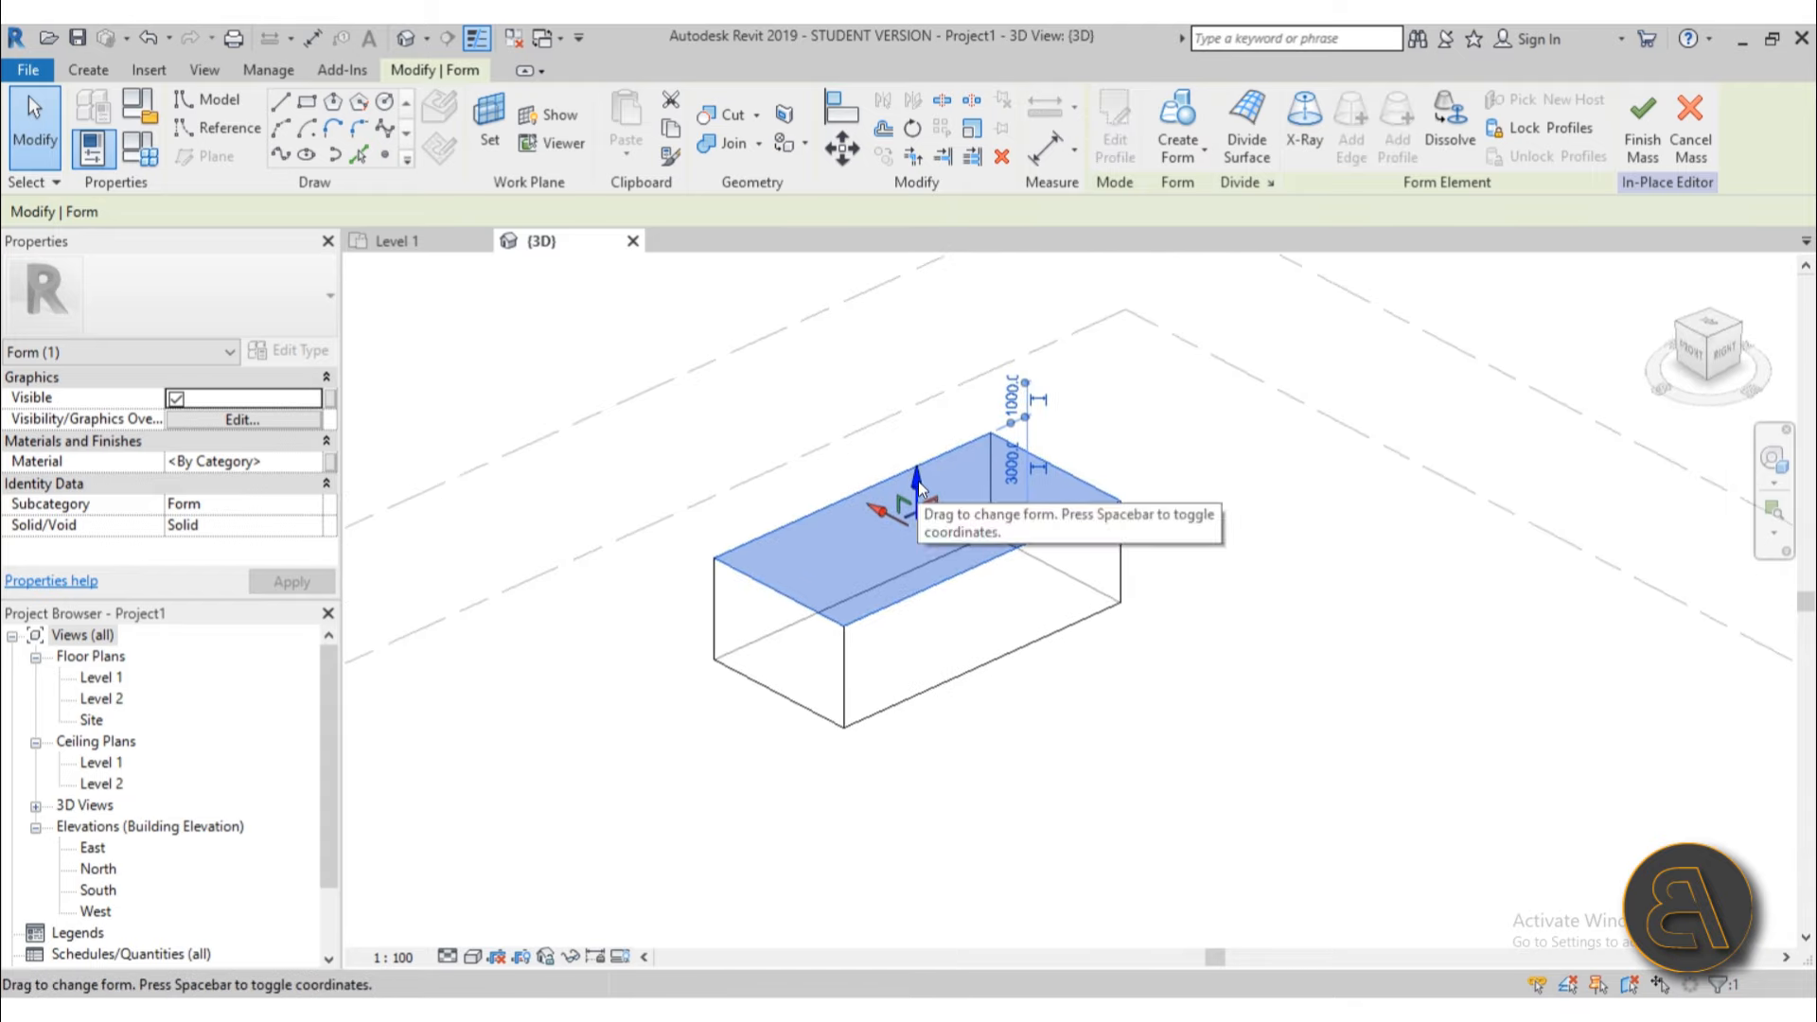
left_click_drag(920, 481, 924, 381)
Step: Set the height of the solid form to 6000 through its vertical dimension
middle_click_drag(1213, 586, 1125, 523, "shift")
scroll(1126, 523, "up", 5)
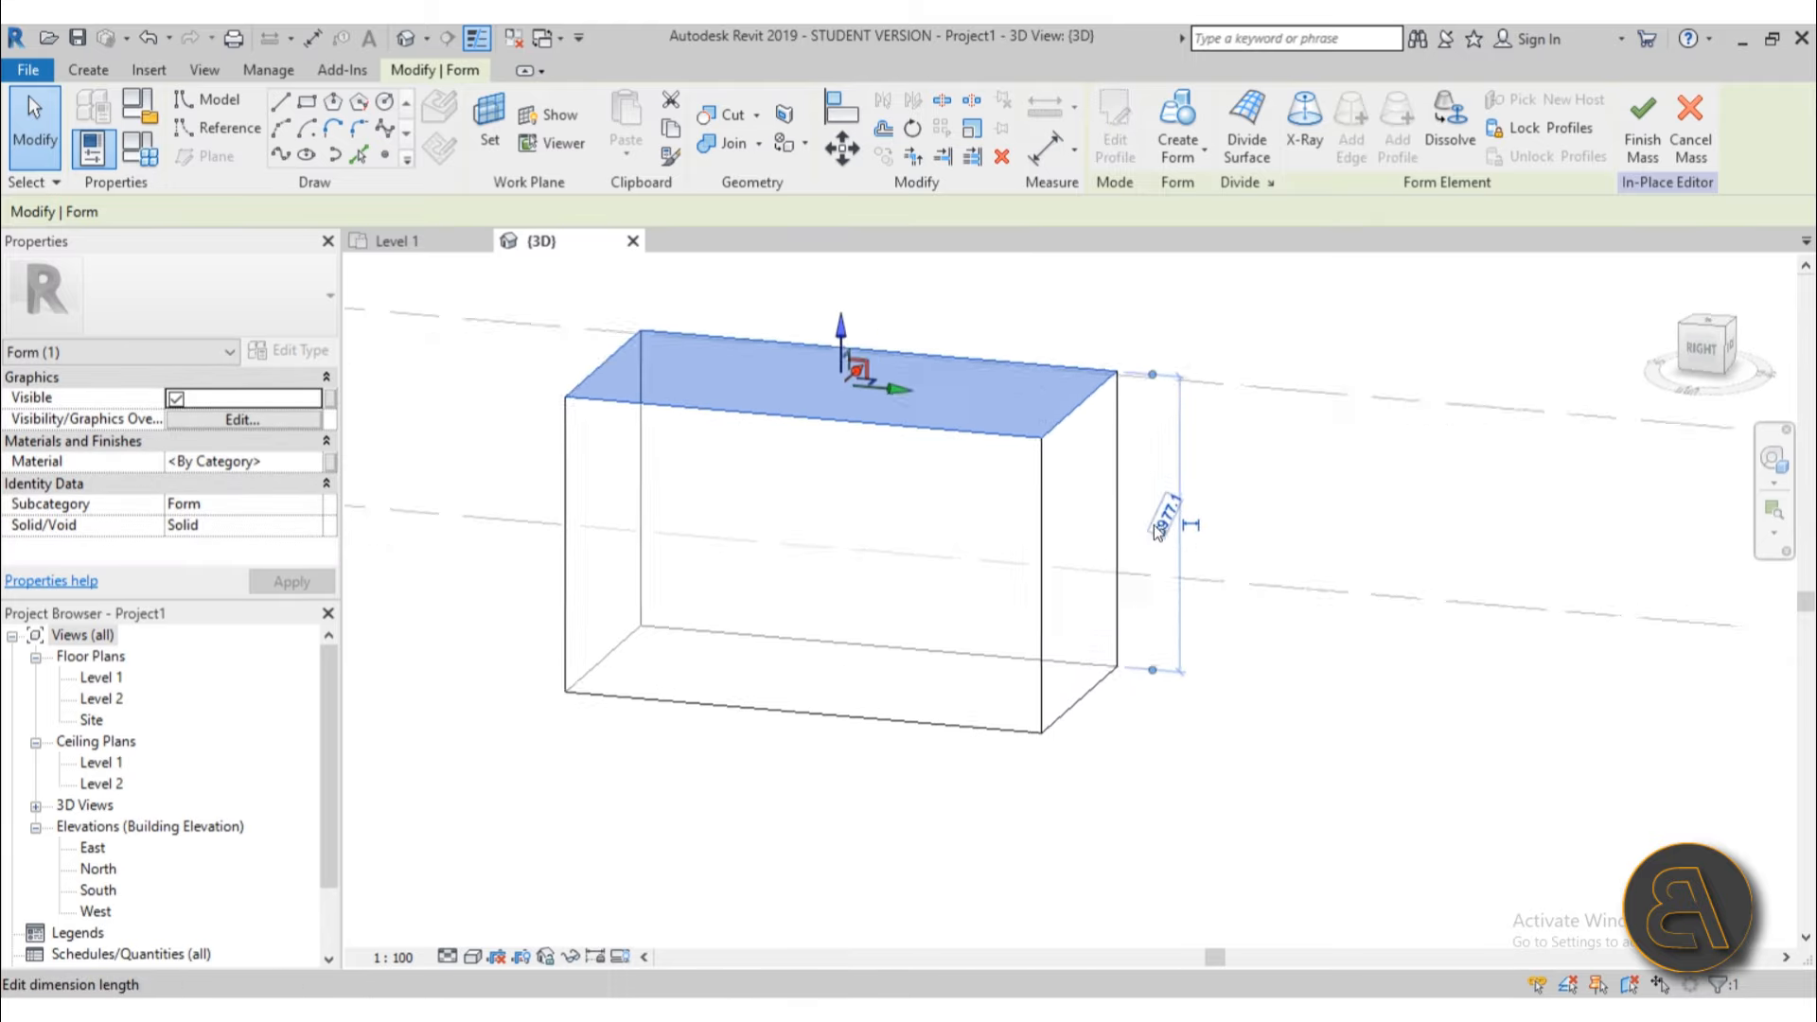
left_click(1181, 523)
scroll(1015, 558, "down", 3)
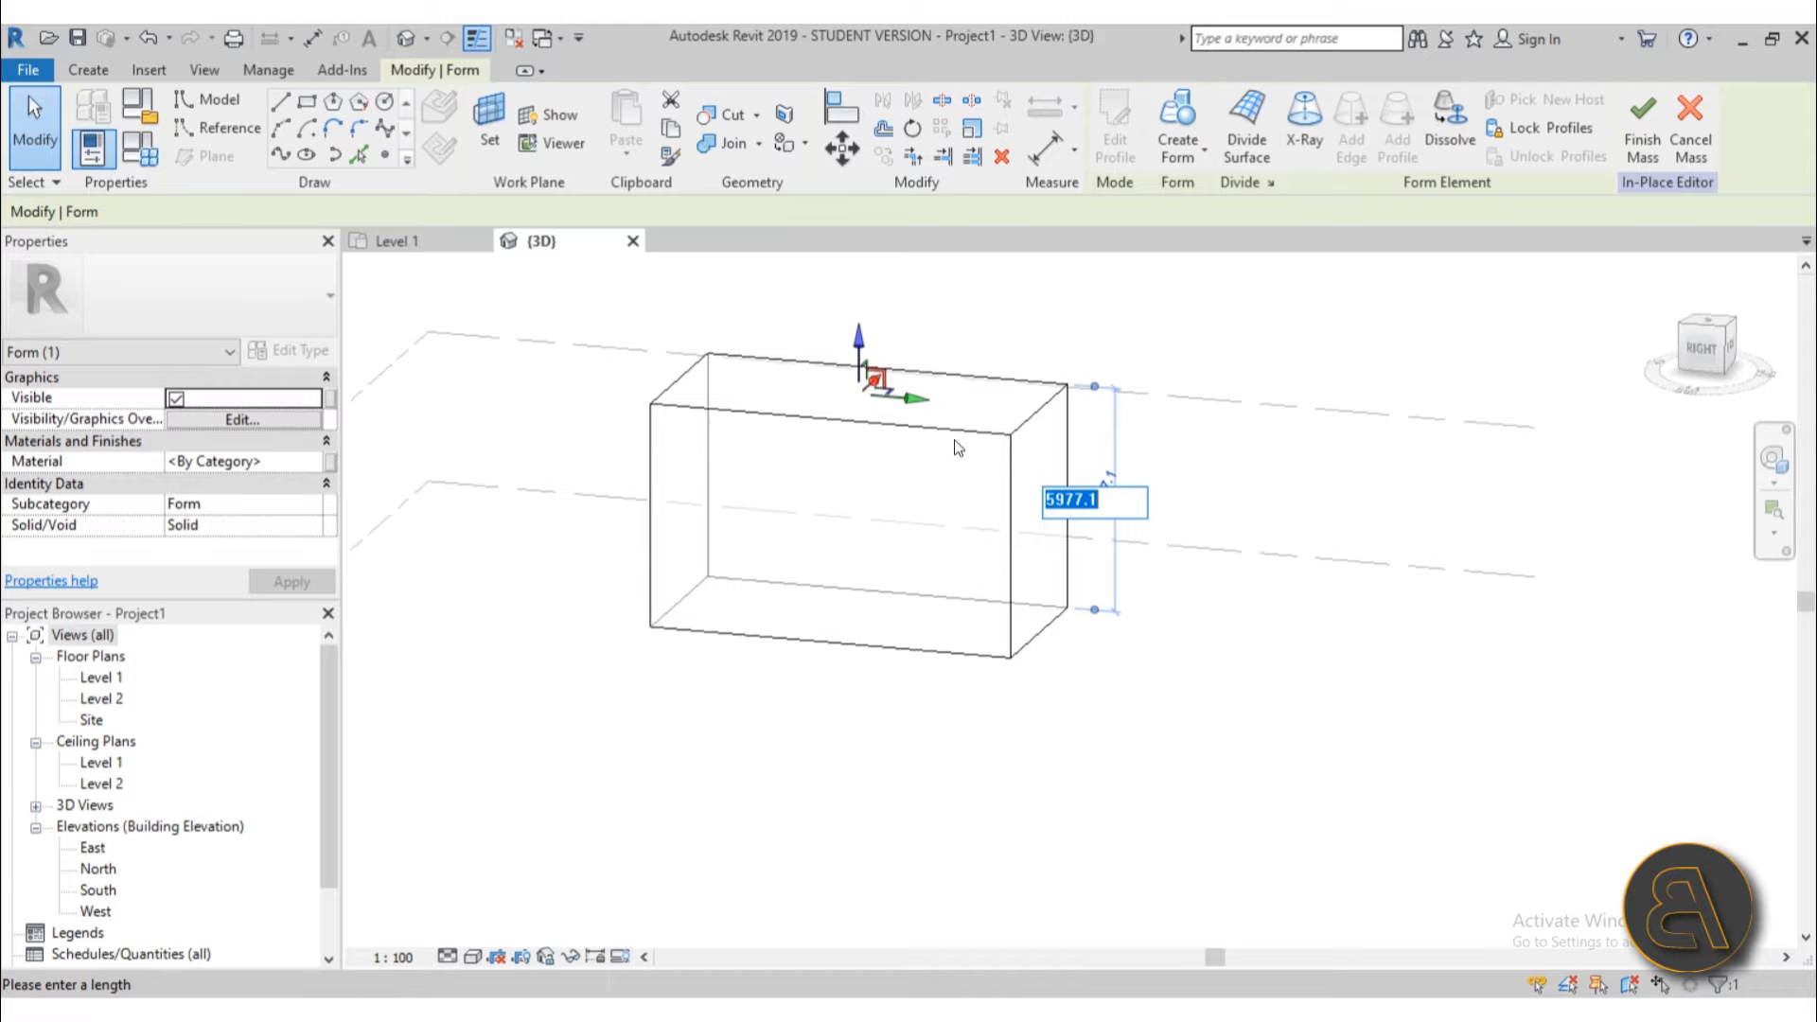
type("6000")
key("Return")
Step: Undo the last two height changes made to the solid form
middle_click_drag(636, 623, 994, 686, "shift")
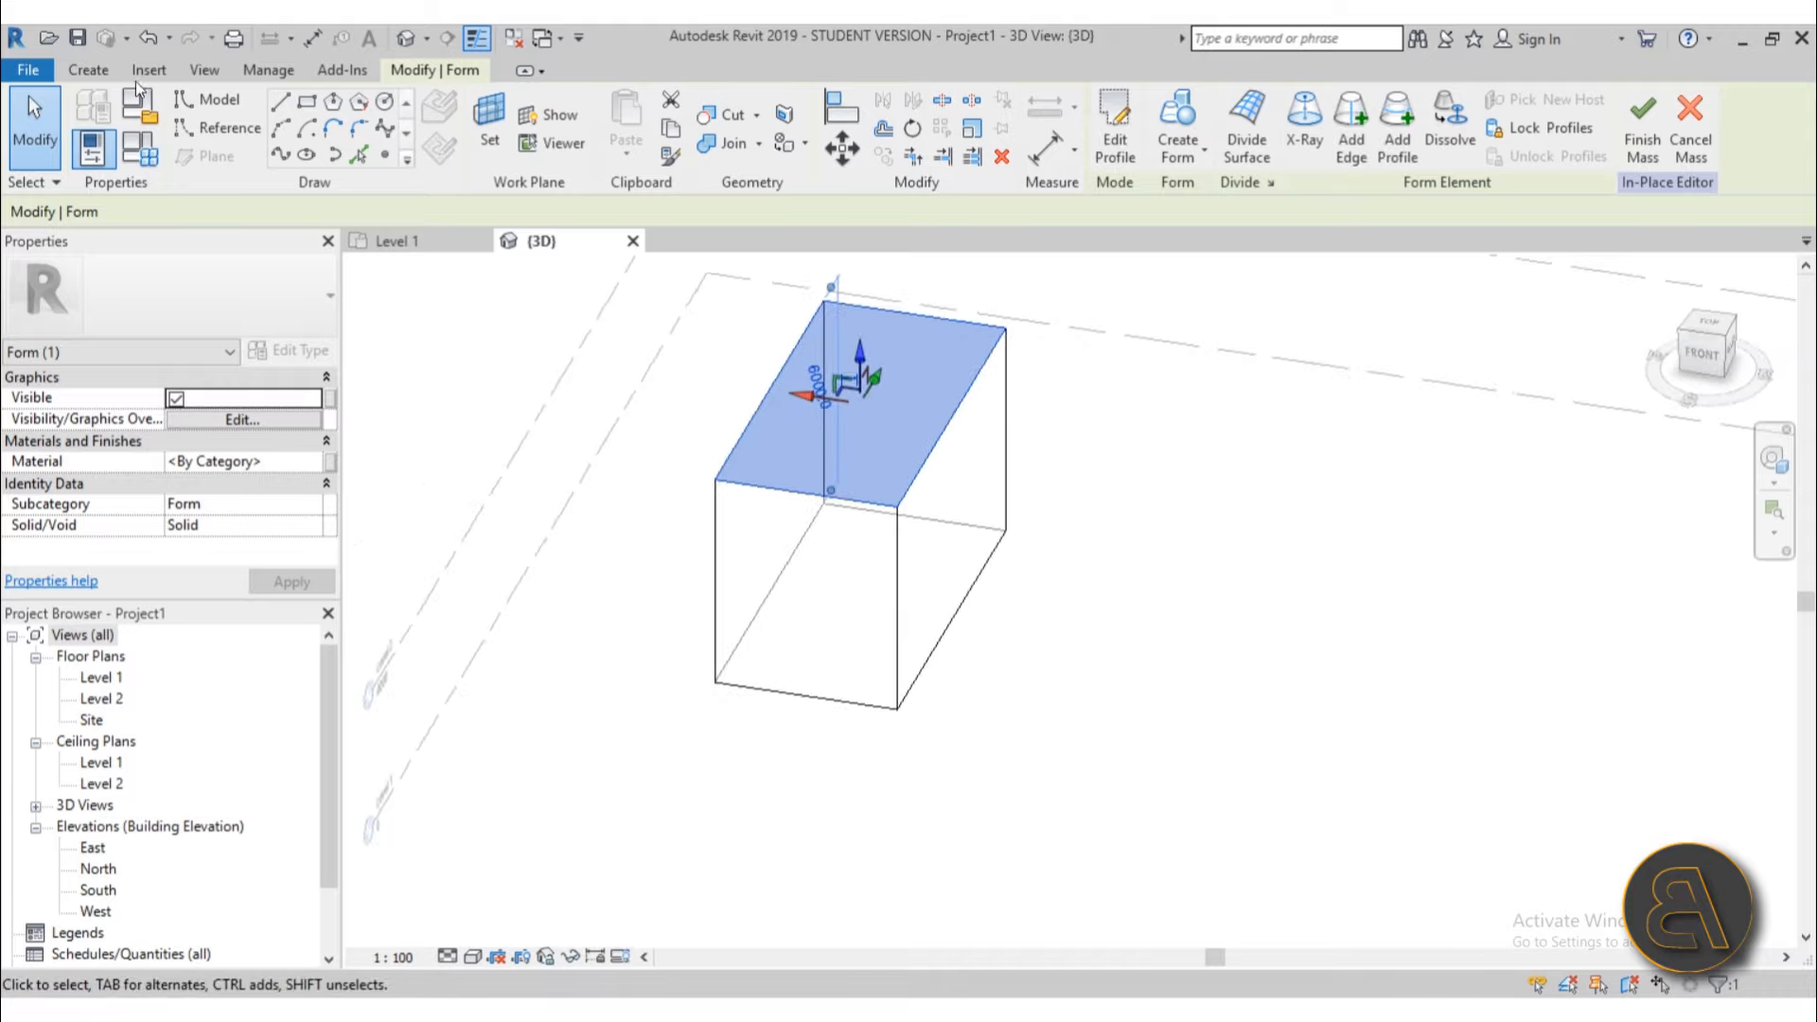
left_click(149, 42)
left_click(148, 44)
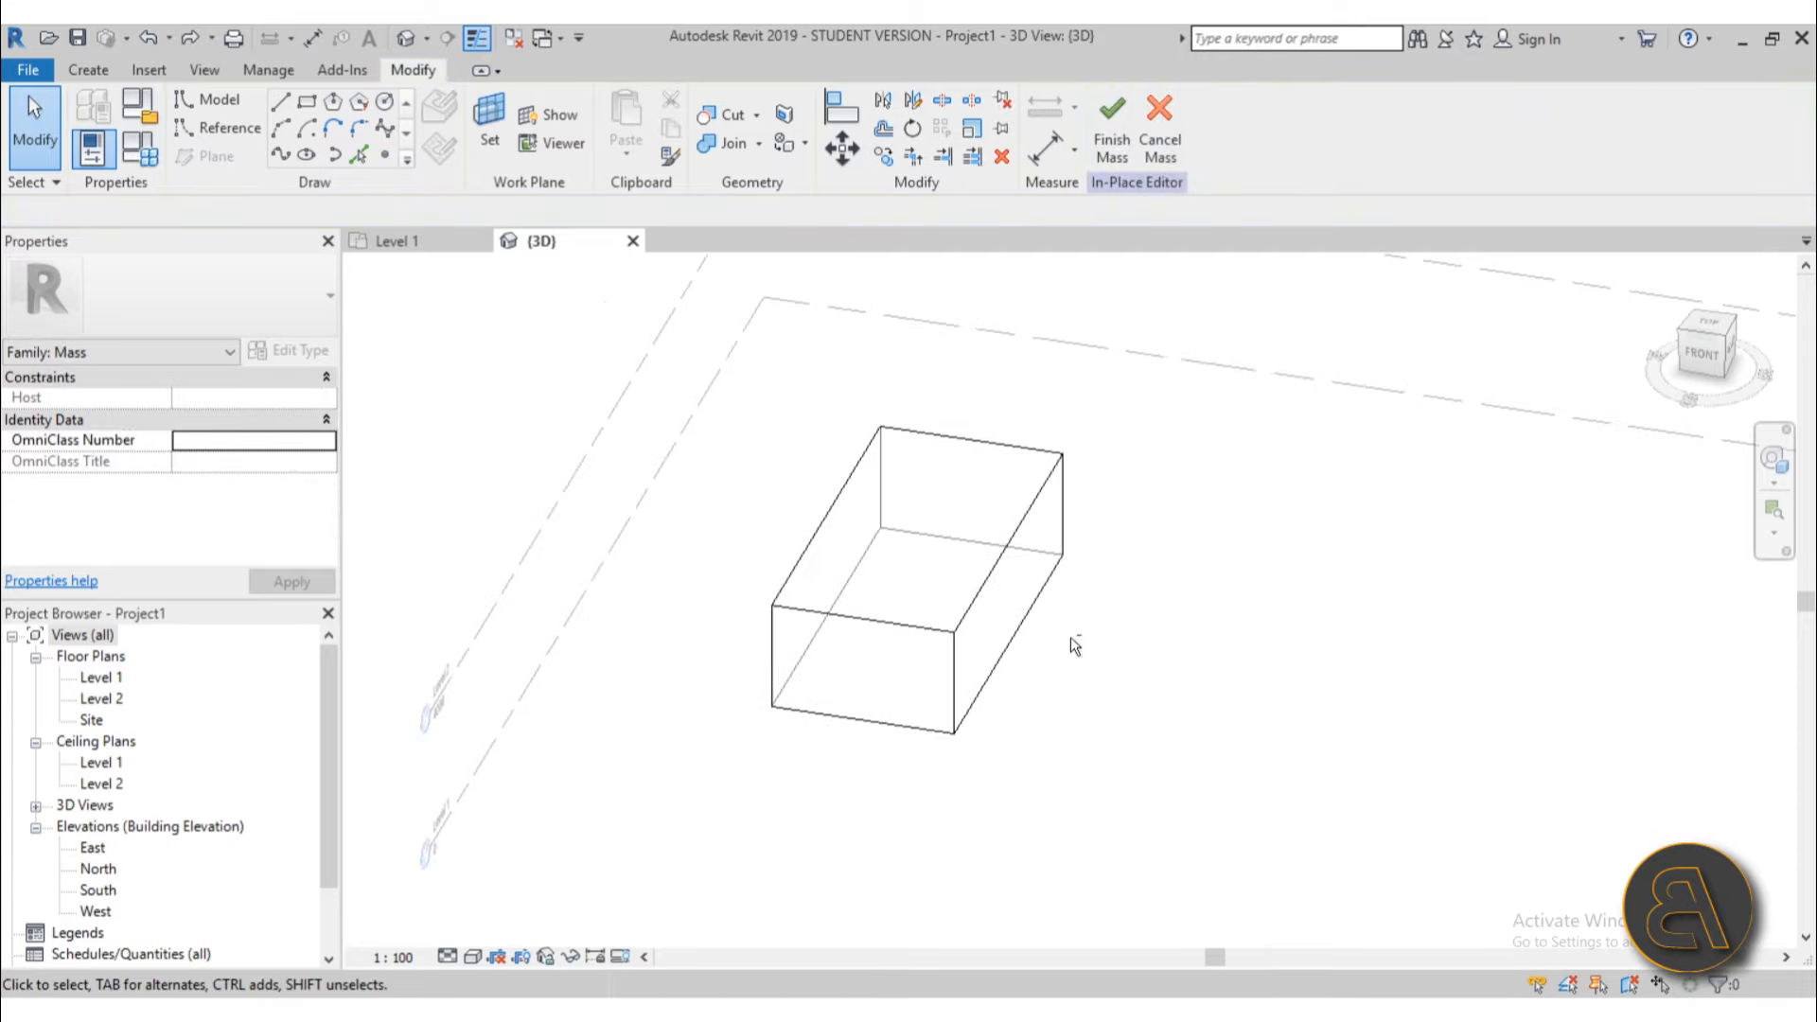
Step: Draw a small rectangle of model lines on Level 1 beside the solid form, about 3099 by 1575
middle_click_drag(1072, 641, 941, 583, "shift")
scroll(814, 478, "down", 3)
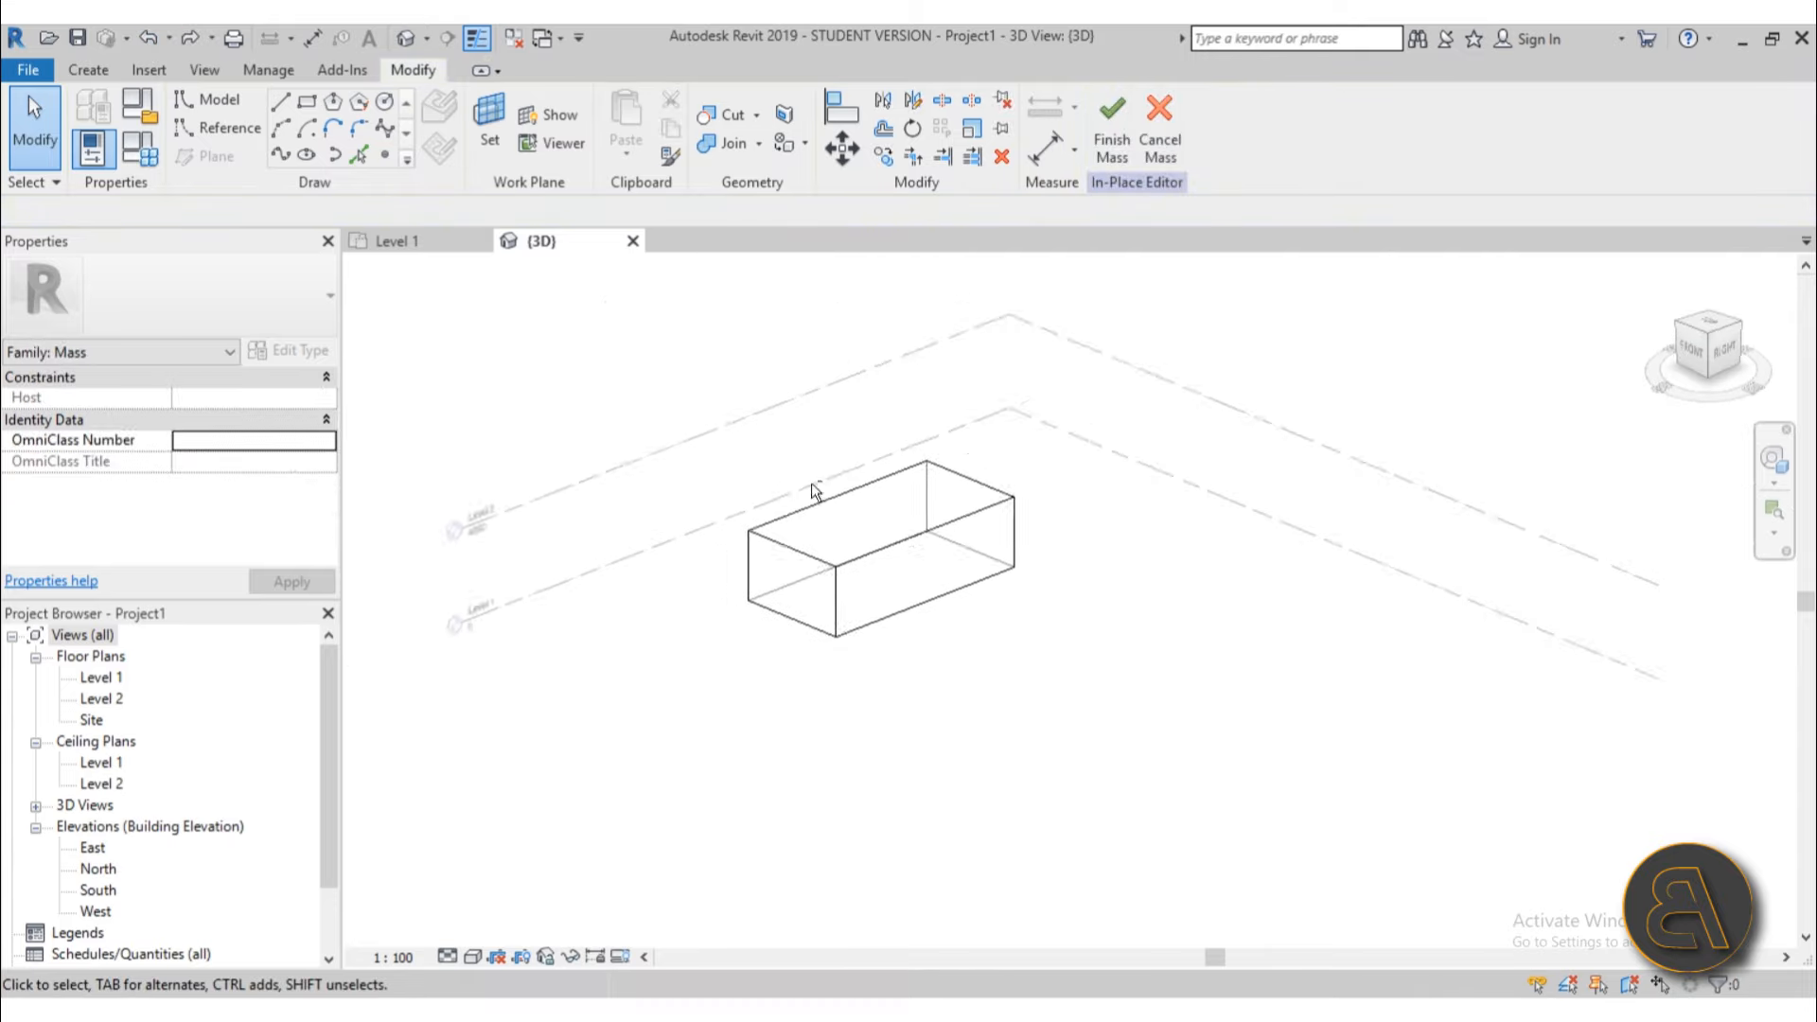
middle_click_drag(810, 484, 839, 536, "shift")
scroll(886, 514, "up", 3)
left_click(306, 101)
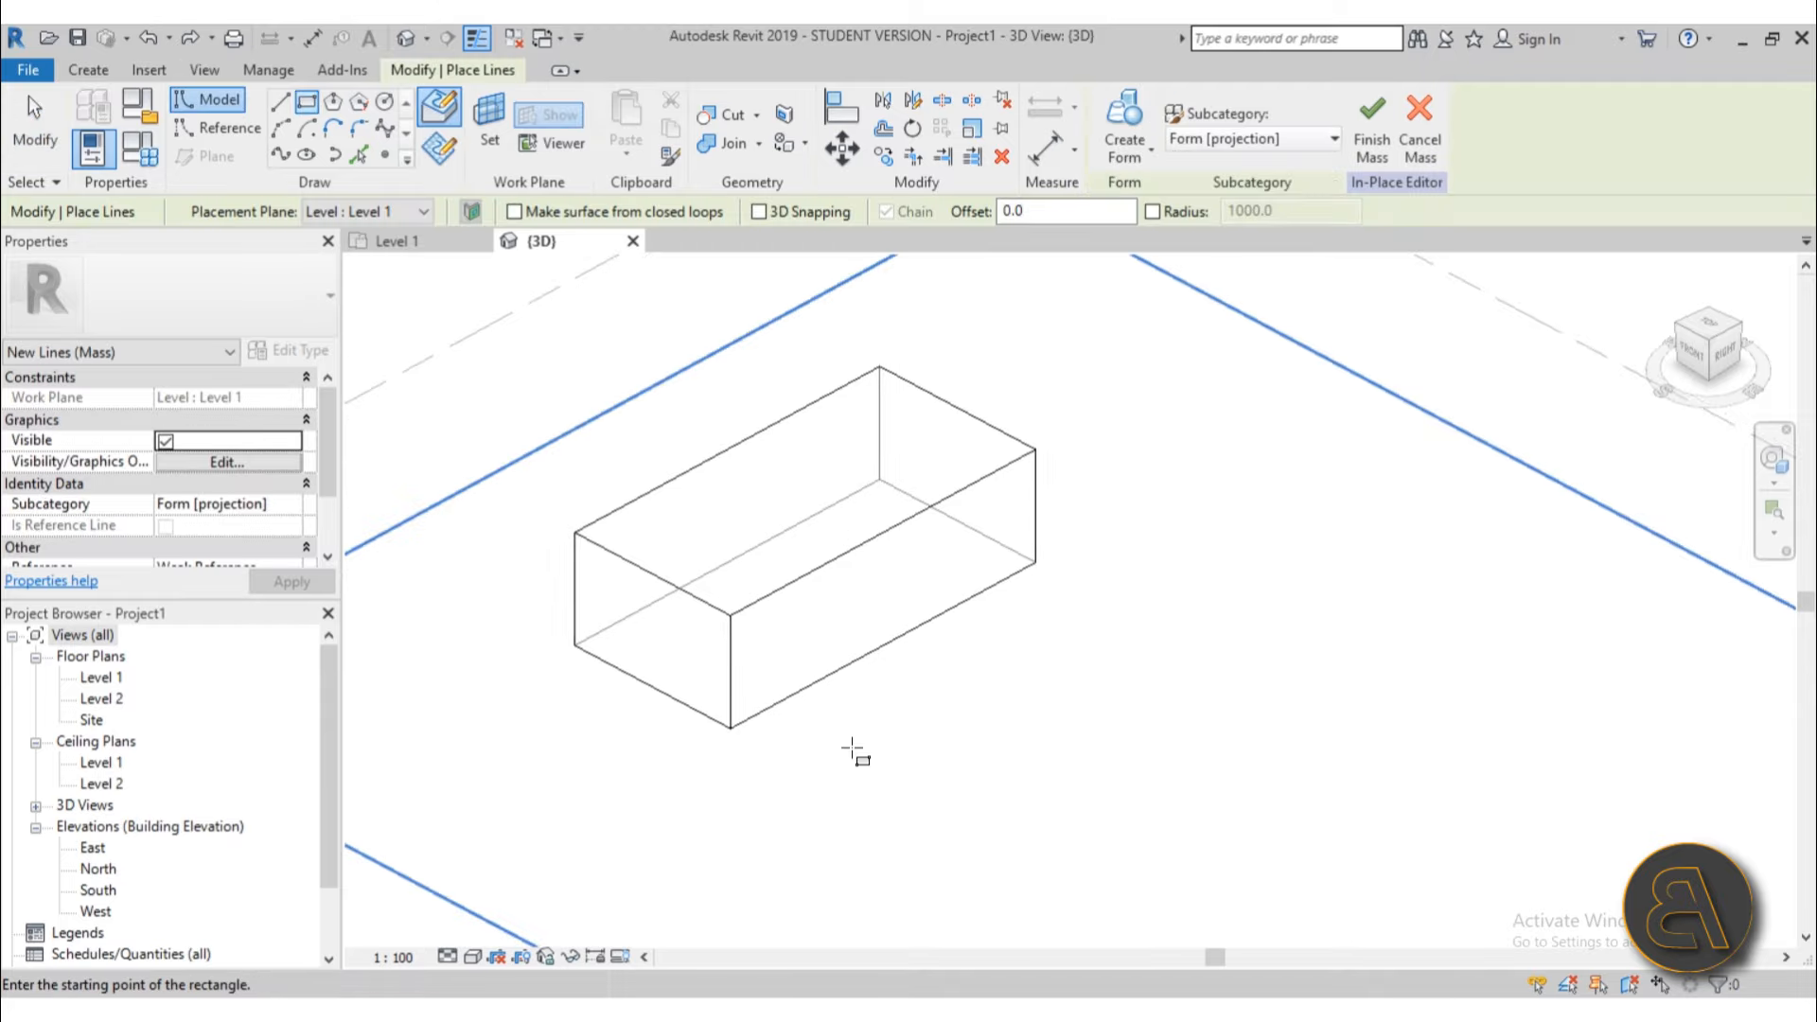
left_click(836, 757)
left_click(967, 721)
key("Escape")
key("Escape")
scroll(1000, 722, "down", 2)
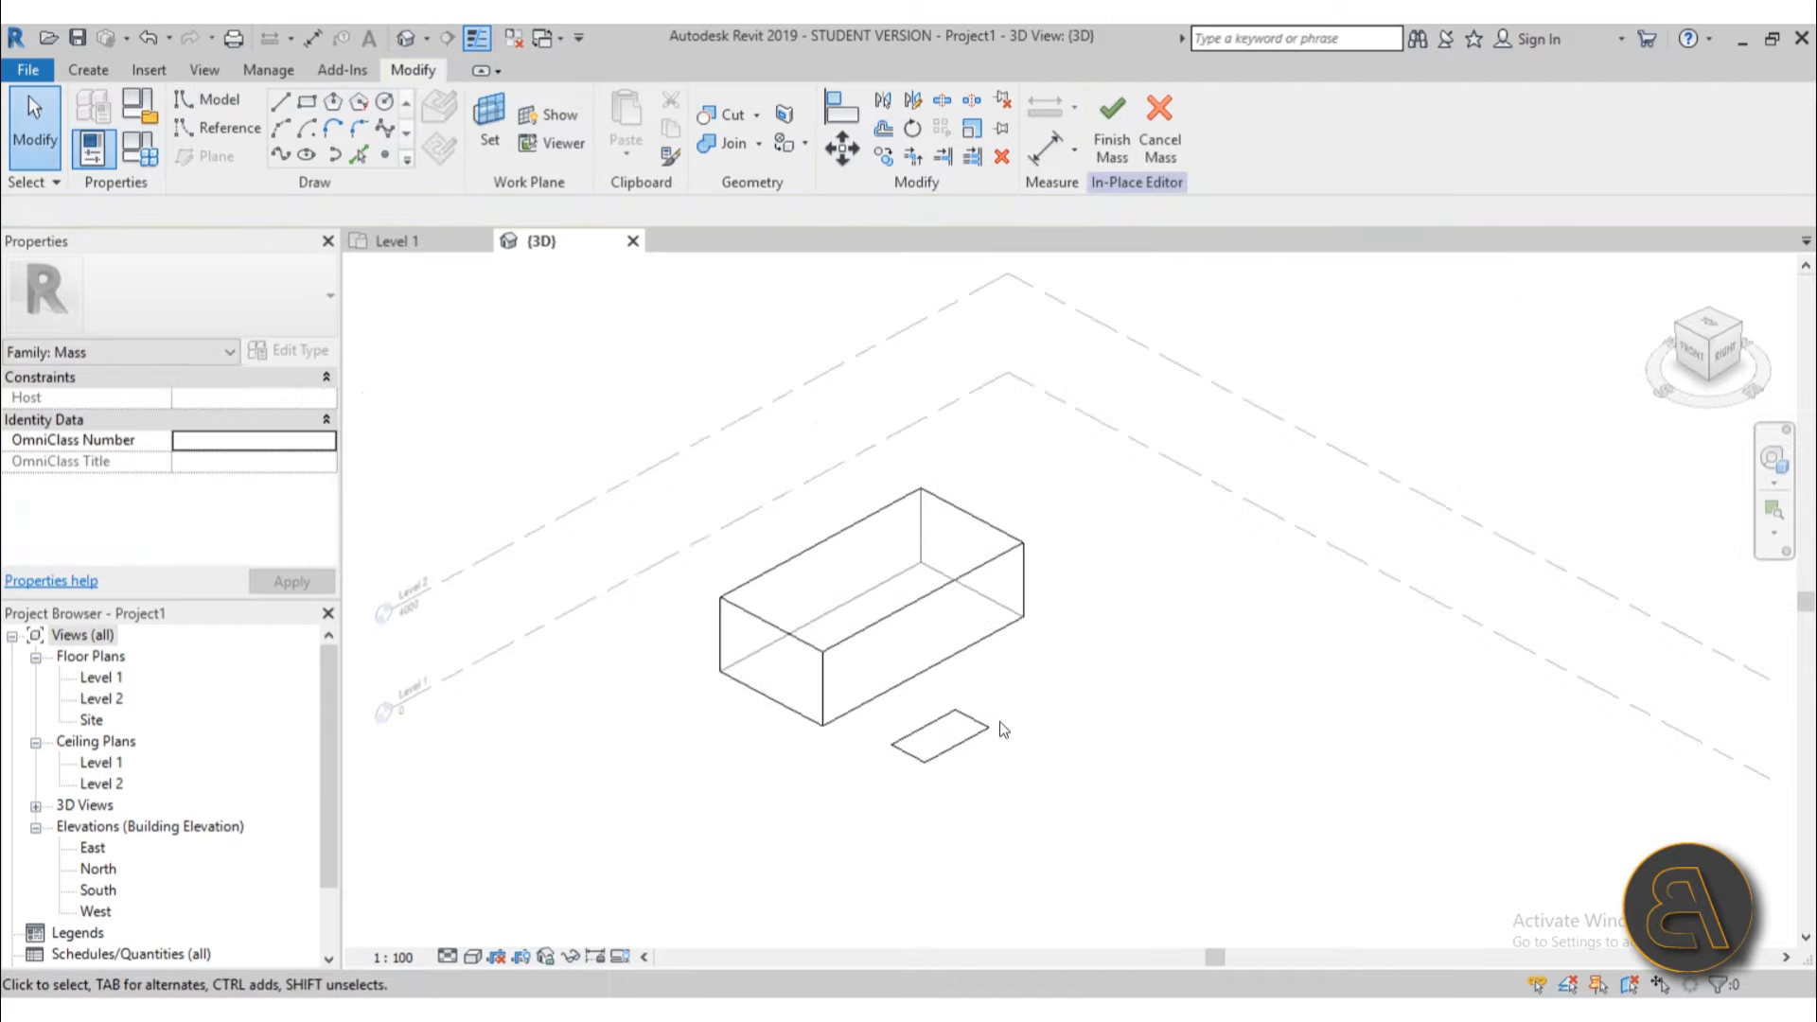
Step: Select the small rectangle's whole chain of lines and create a solid form from it
mouse_move(1000, 721)
middle_mouse_down("shift")
mouse_move(1086, 521)
mouse_move(950, 820)
middle_mouse_up("shift")
scroll(892, 759, "up", 3)
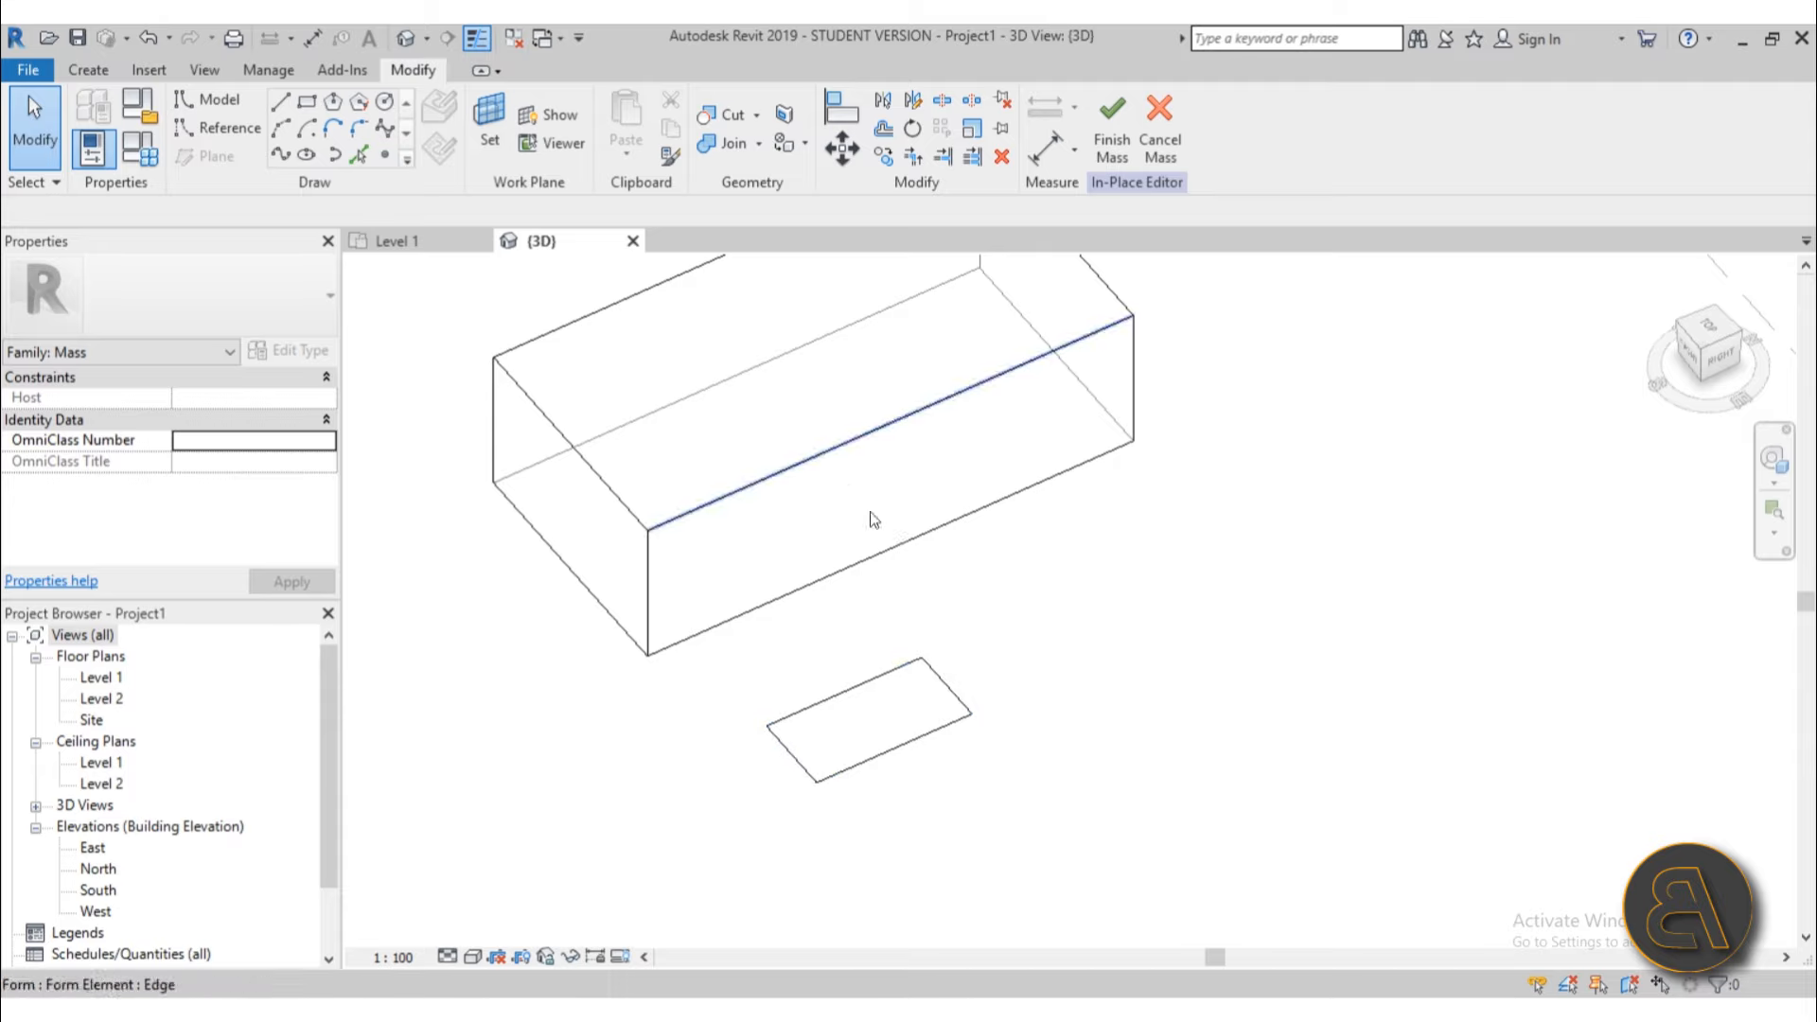
left_click(878, 683)
left_click(1125, 118)
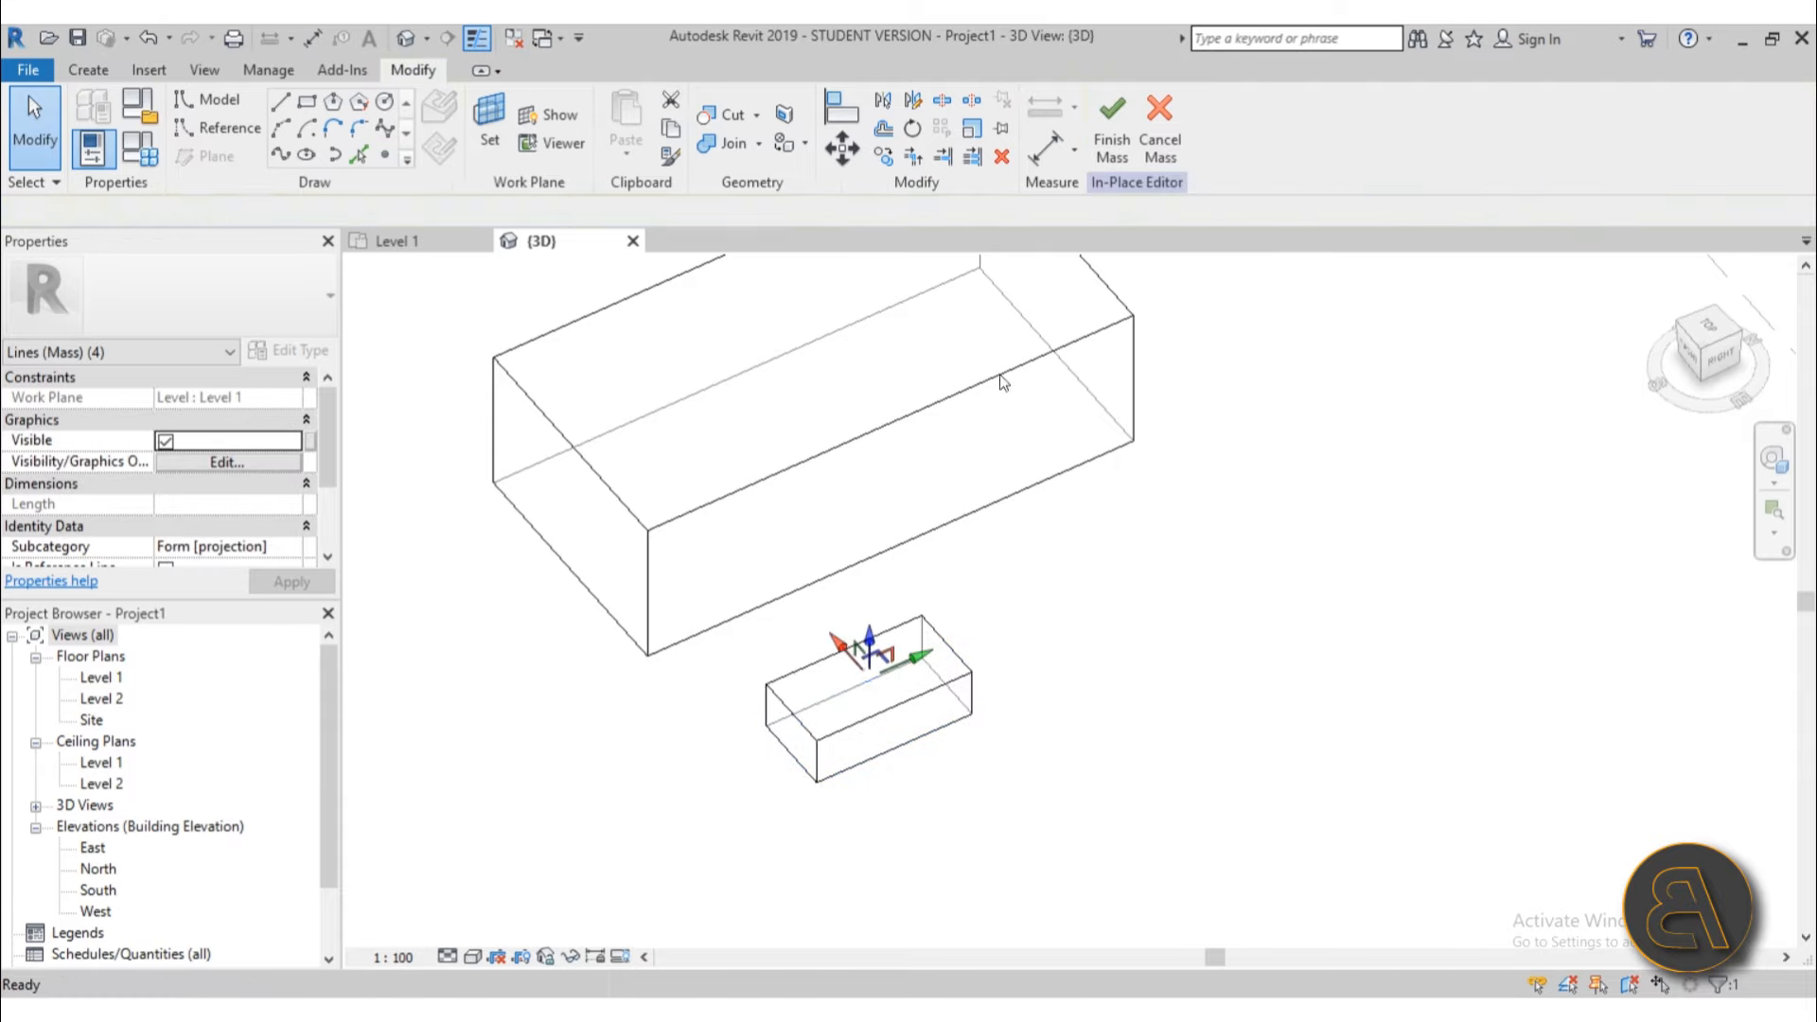
Step: Raise the small form's top face freehand in two moves, to a height of 3000 and of about 3196
mouse_move(1000, 373)
middle_mouse_down("shift")
mouse_move(936, 528)
mouse_move(1014, 379)
mouse_move(885, 523)
mouse_move(841, 546)
mouse_move(900, 627)
mouse_move(924, 594)
middle_mouse_up("shift")
scroll(765, 715, "up", 3)
scroll(863, 532, "down", 3)
scroll(926, 560, "up", 4)
scroll(926, 568, "down", 5)
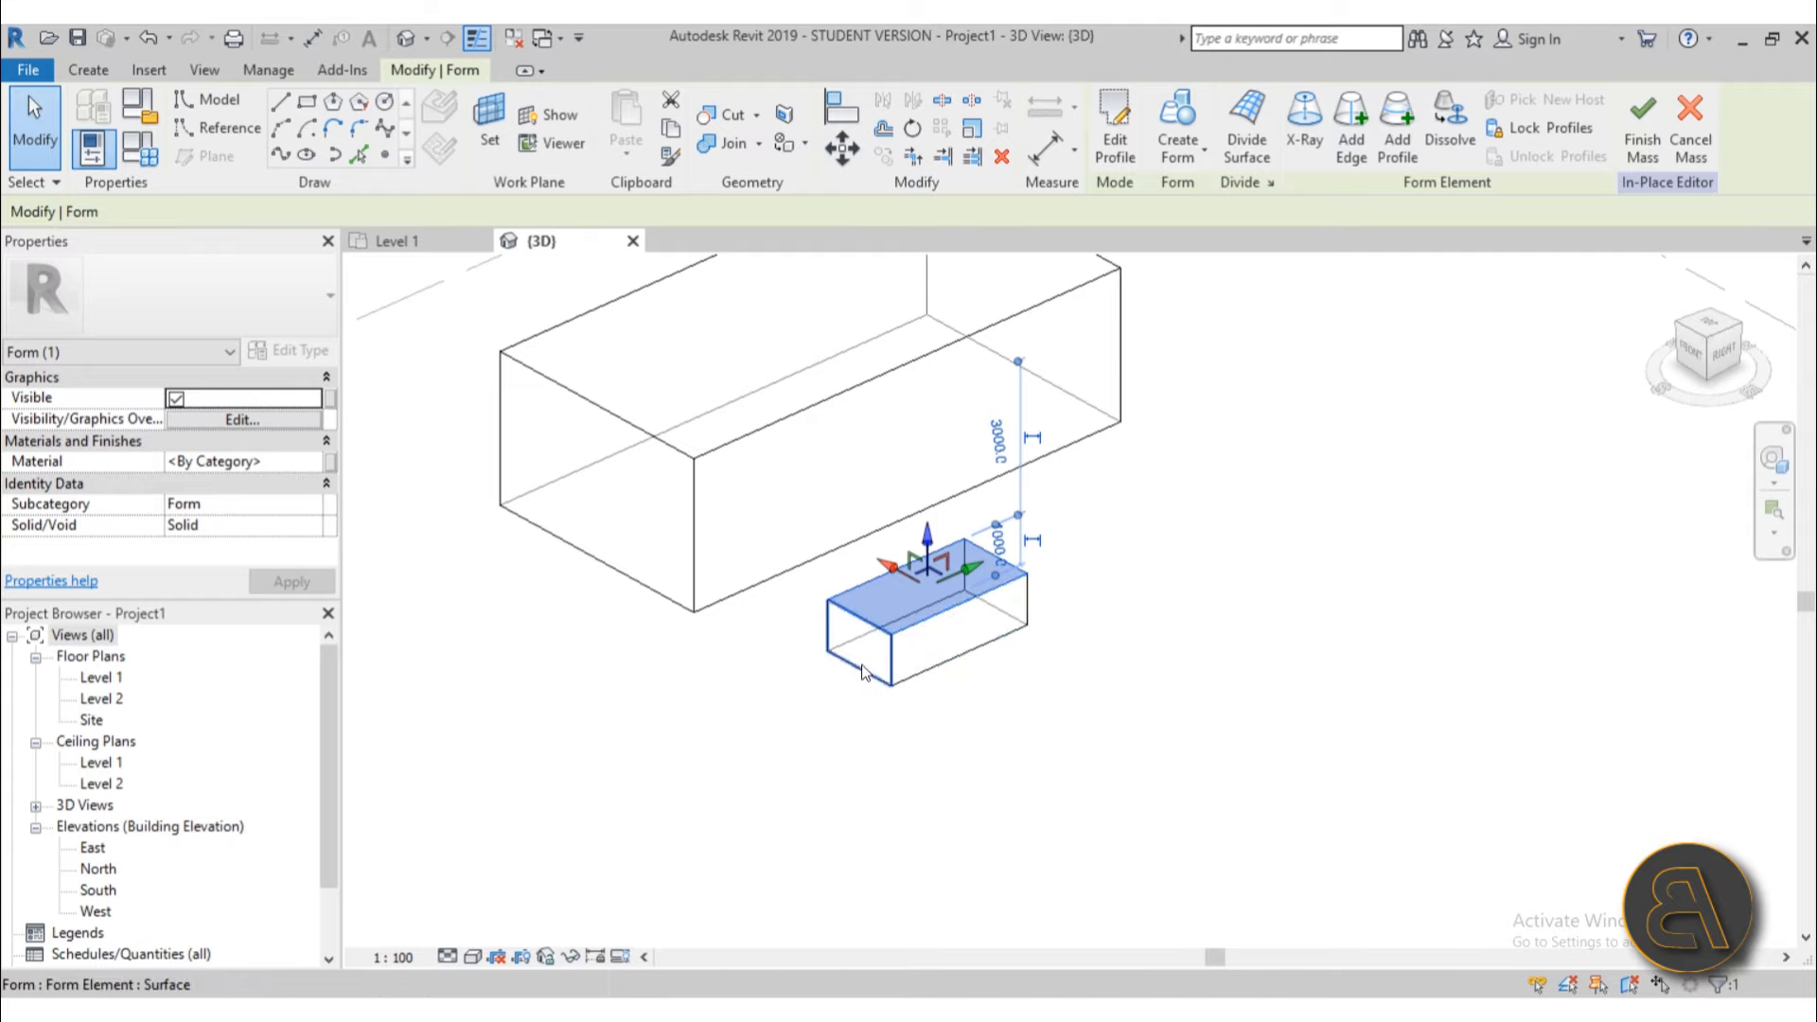
middle_click_drag(950, 665, 906, 536, "shift")
left_click_drag(926, 532, 940, 429)
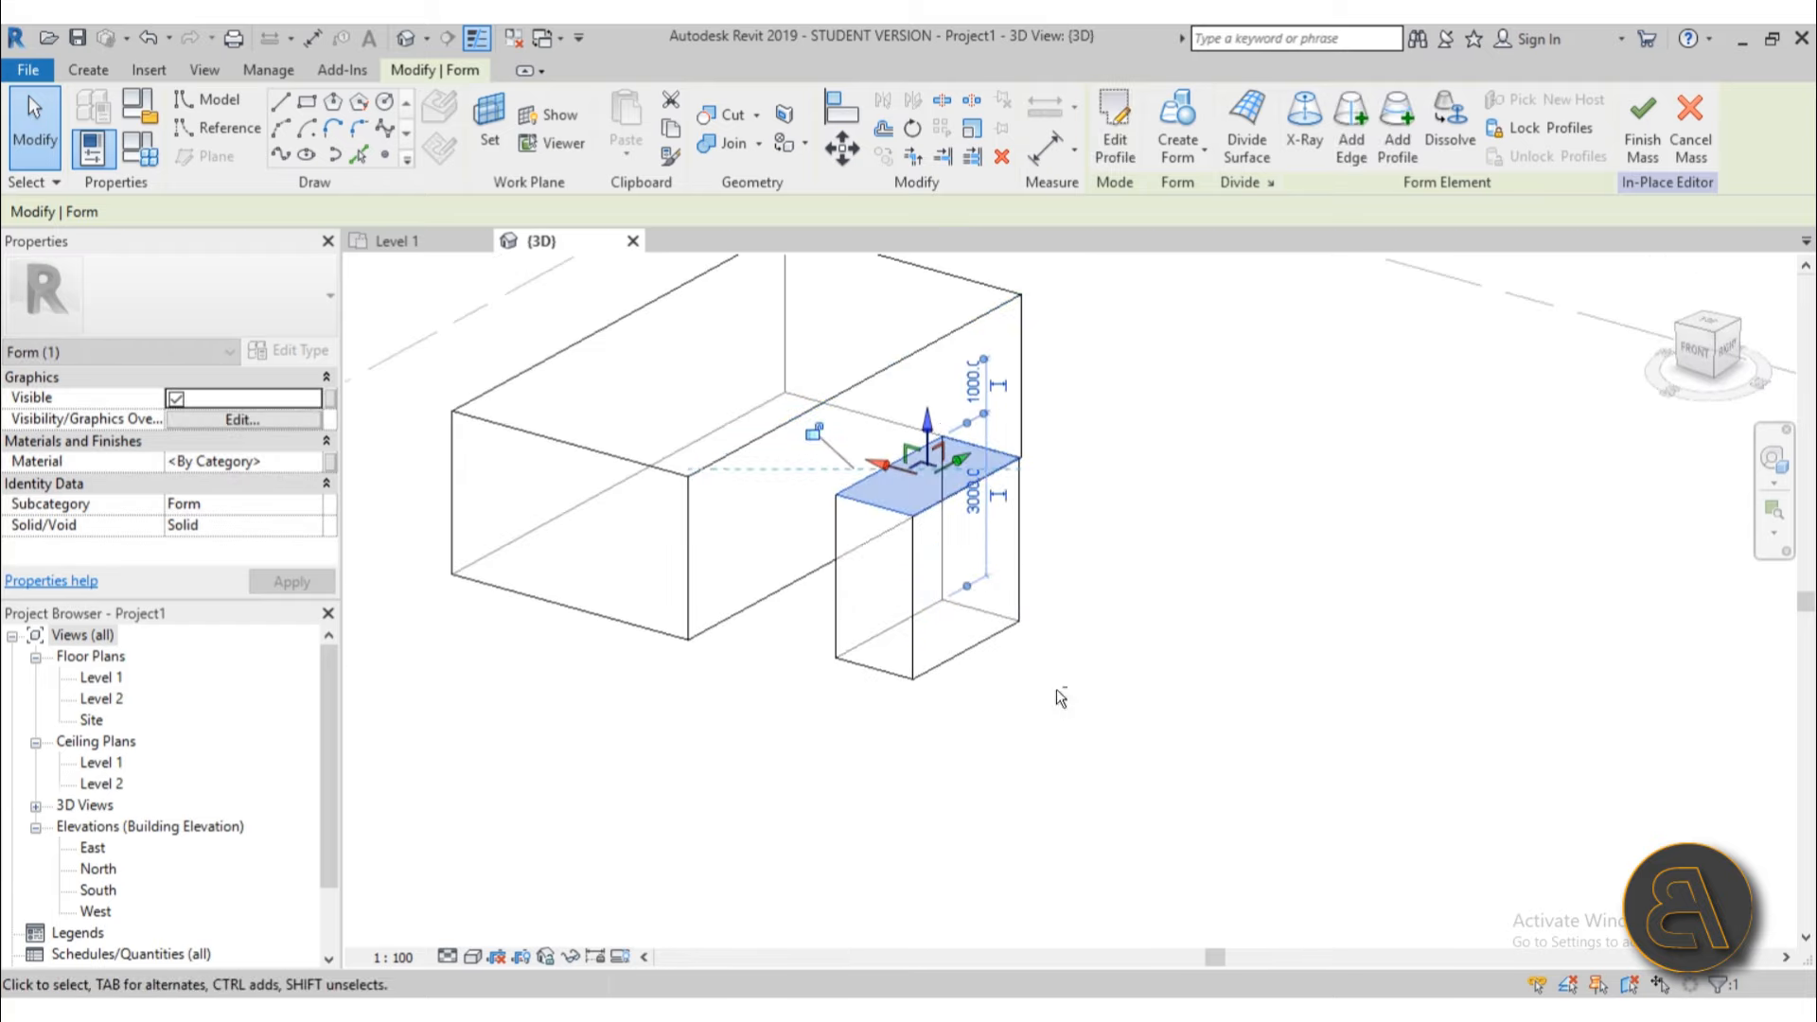
middle_click_drag(1059, 694, 989, 493, "shift")
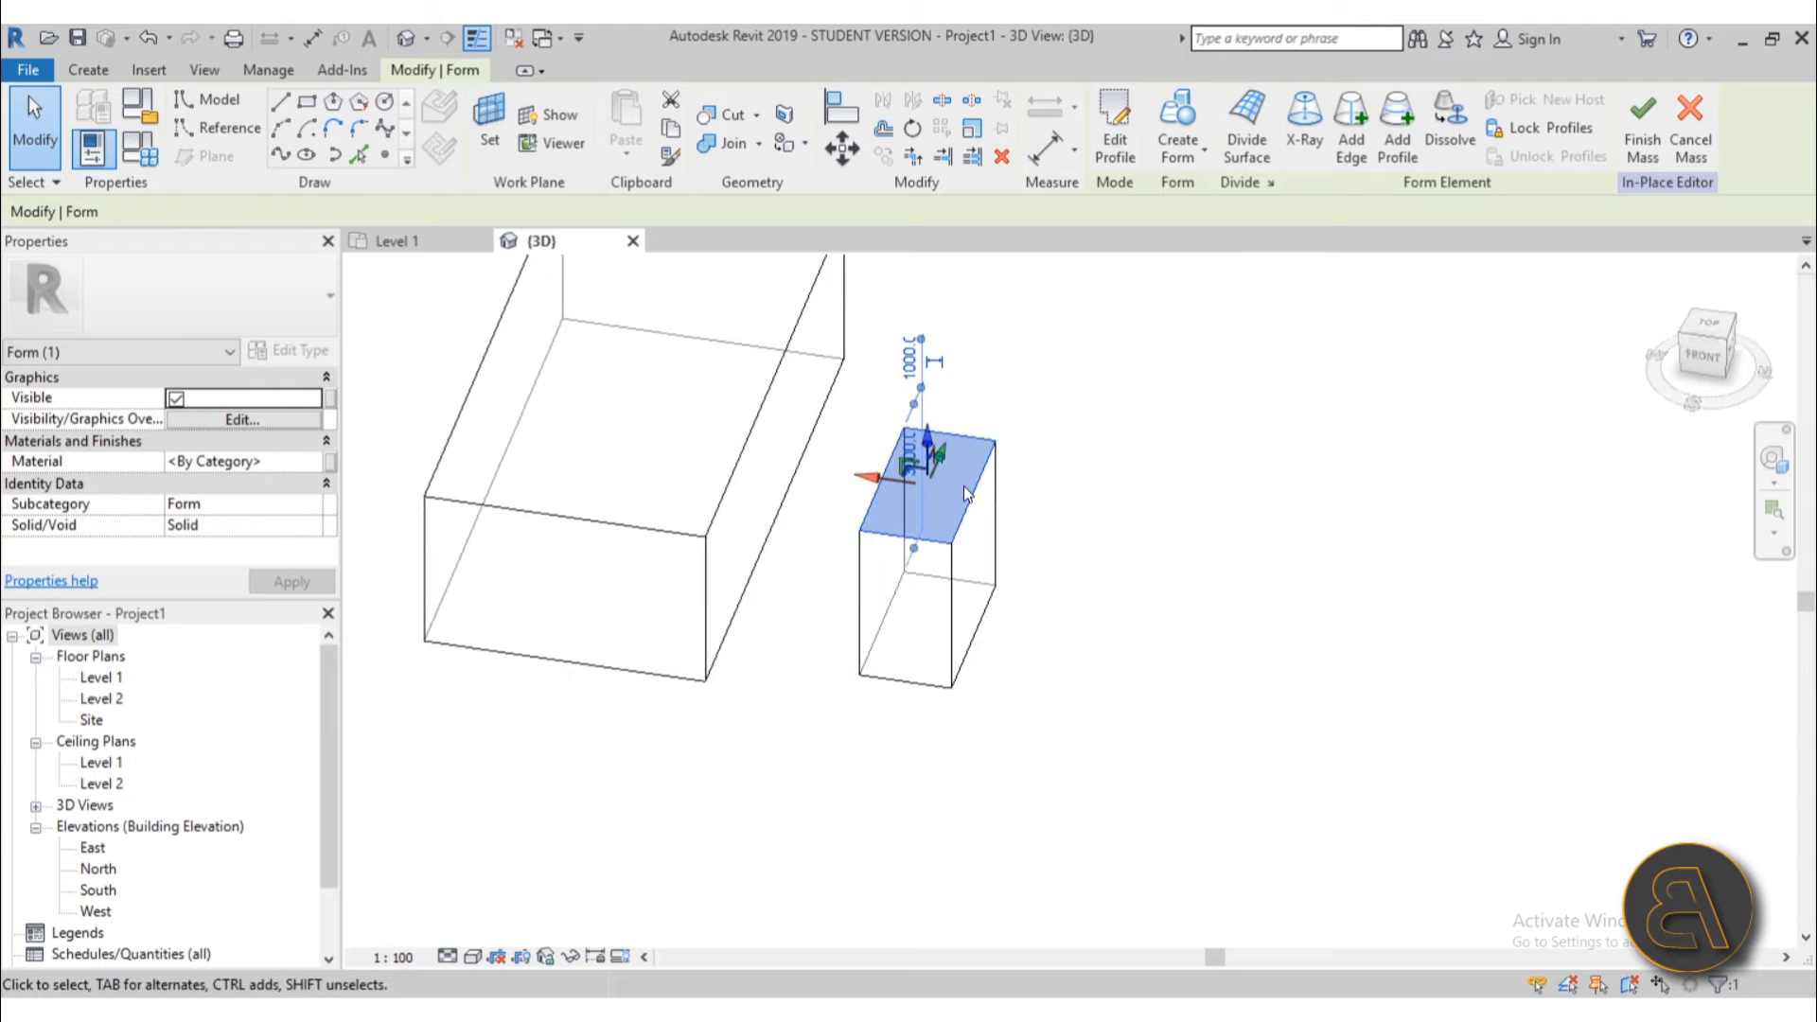
middle_click_drag(1172, 621, 1005, 572, "shift")
scroll(1005, 572, "up", 3)
mouse_move(934, 454)
left_mouse_down()
mouse_move(935, 397)
mouse_move(941, 435)
left_mouse_up()
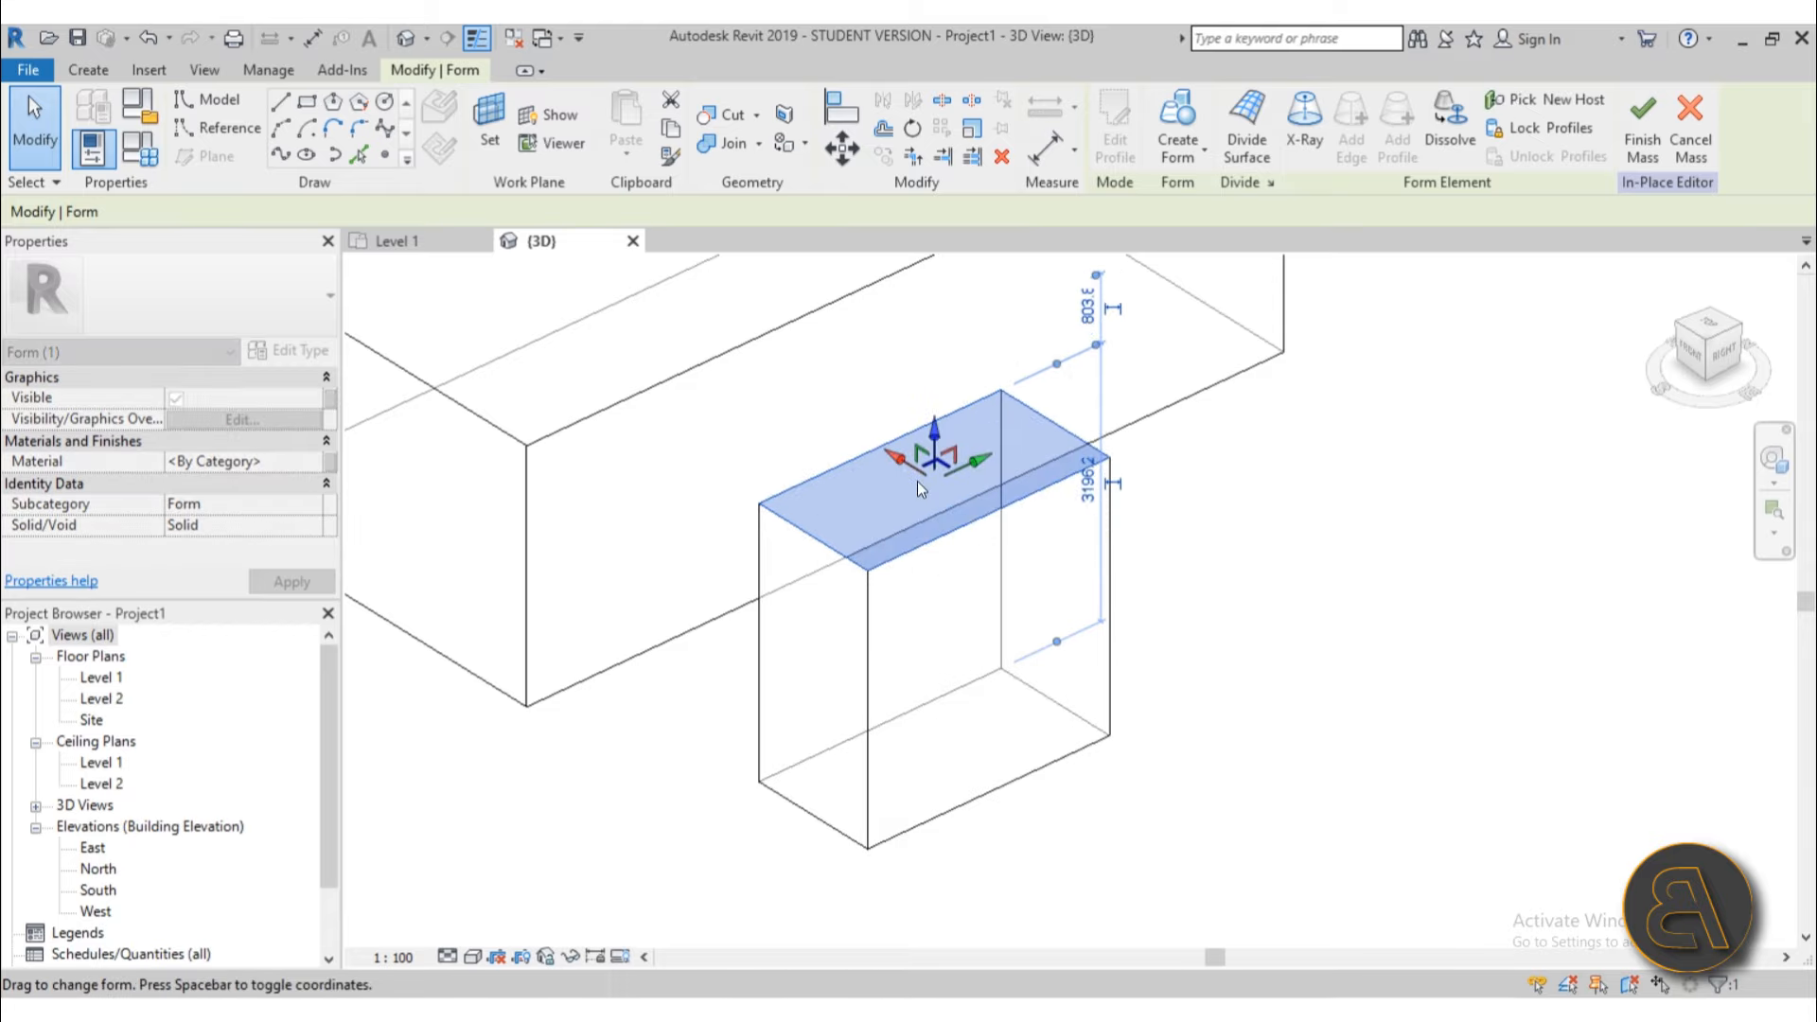
Step: Slide the small form's top face freehand along its length and across its width, away from the large form, so the sides slant
middle_click_drag(969, 501, 1001, 484, "shift")
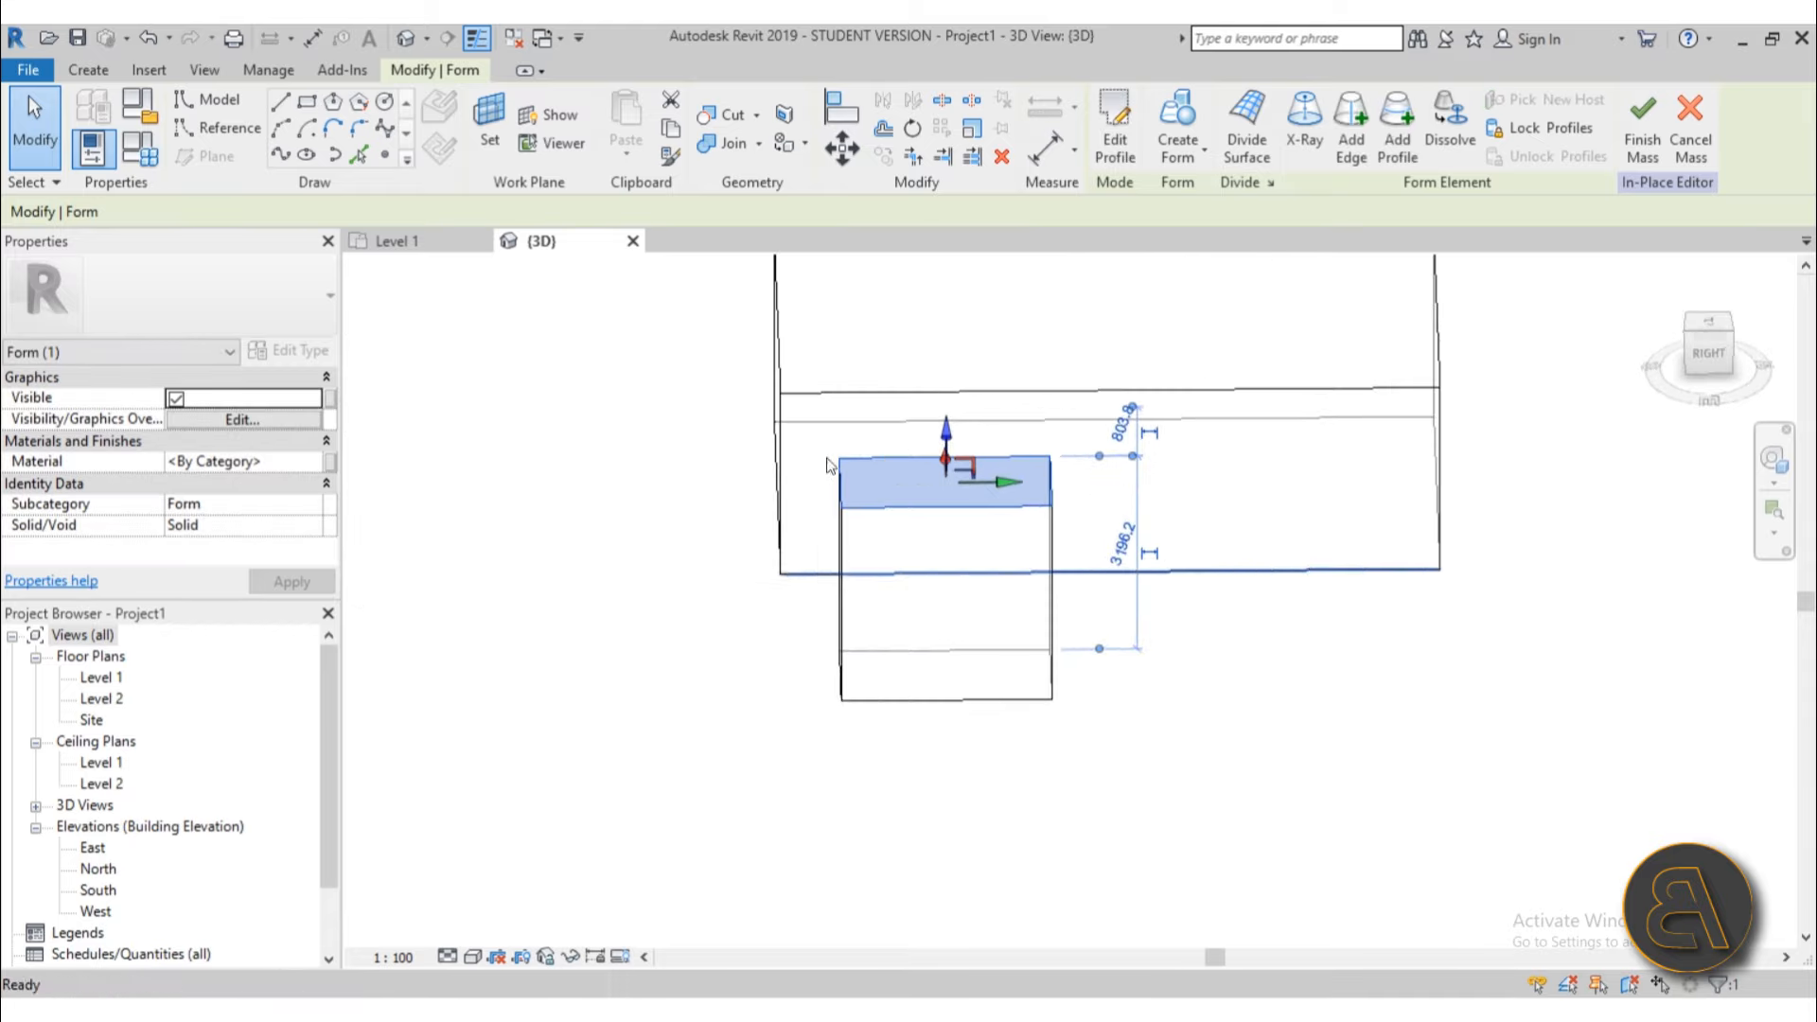
left_click_drag(1001, 485, 1164, 486)
scroll(1111, 577, "down", 3)
middle_click_drag(1113, 578, 999, 520, "shift")
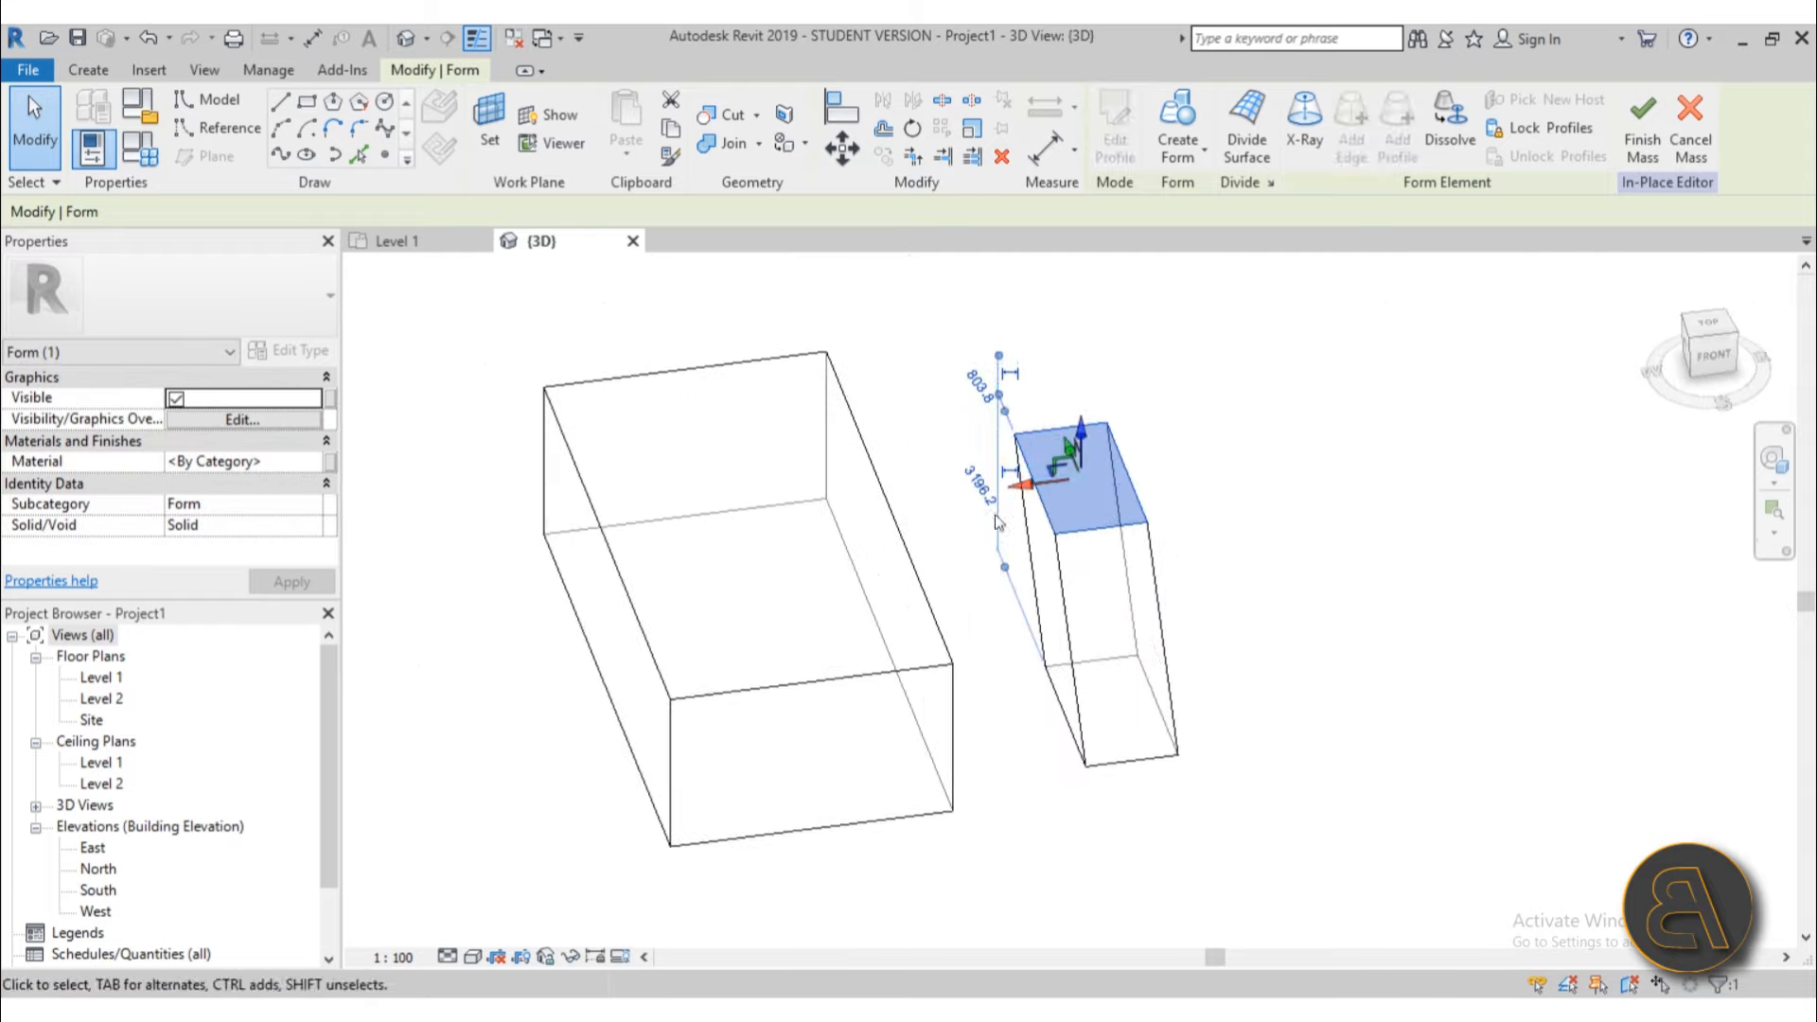
left_click_drag(1035, 485, 1182, 480)
scroll(1419, 604, "down", 2)
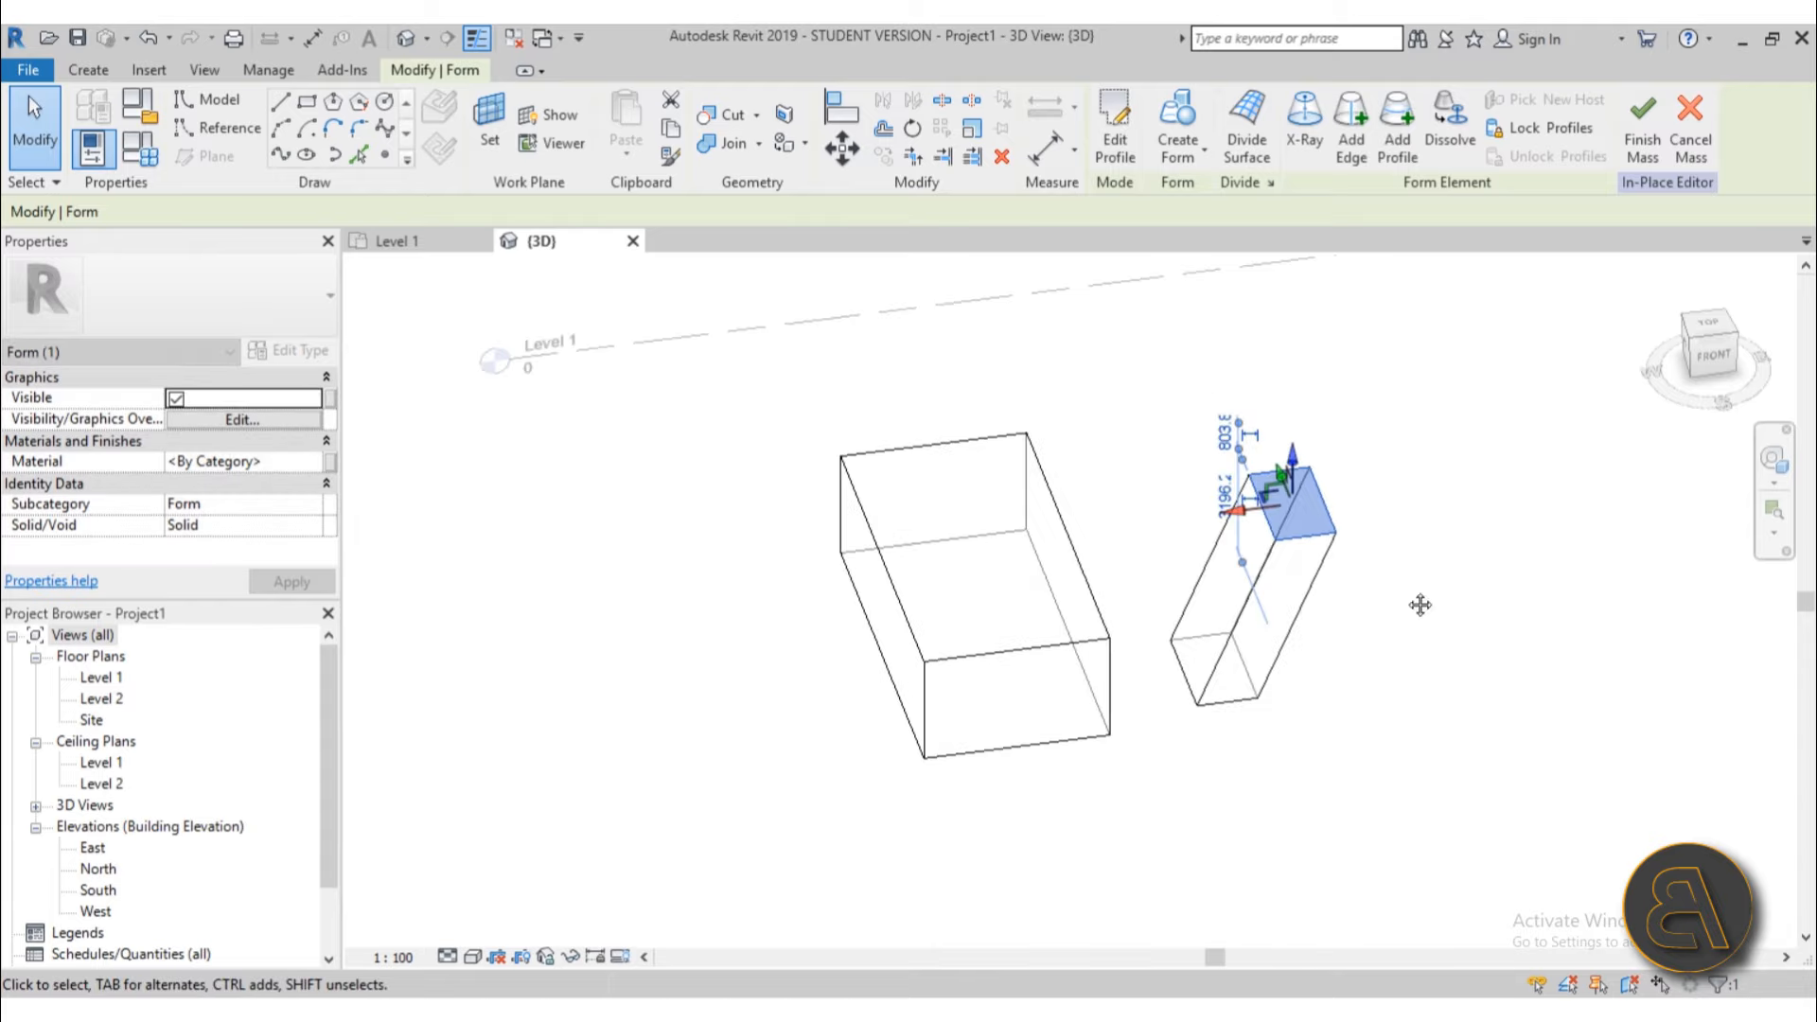
Step: Move the small form's top face freehand within the horizontal plane, back closer to above its base
middle_click_drag(1420, 604, 1326, 426, "shift")
scroll(1121, 579, "up", 2)
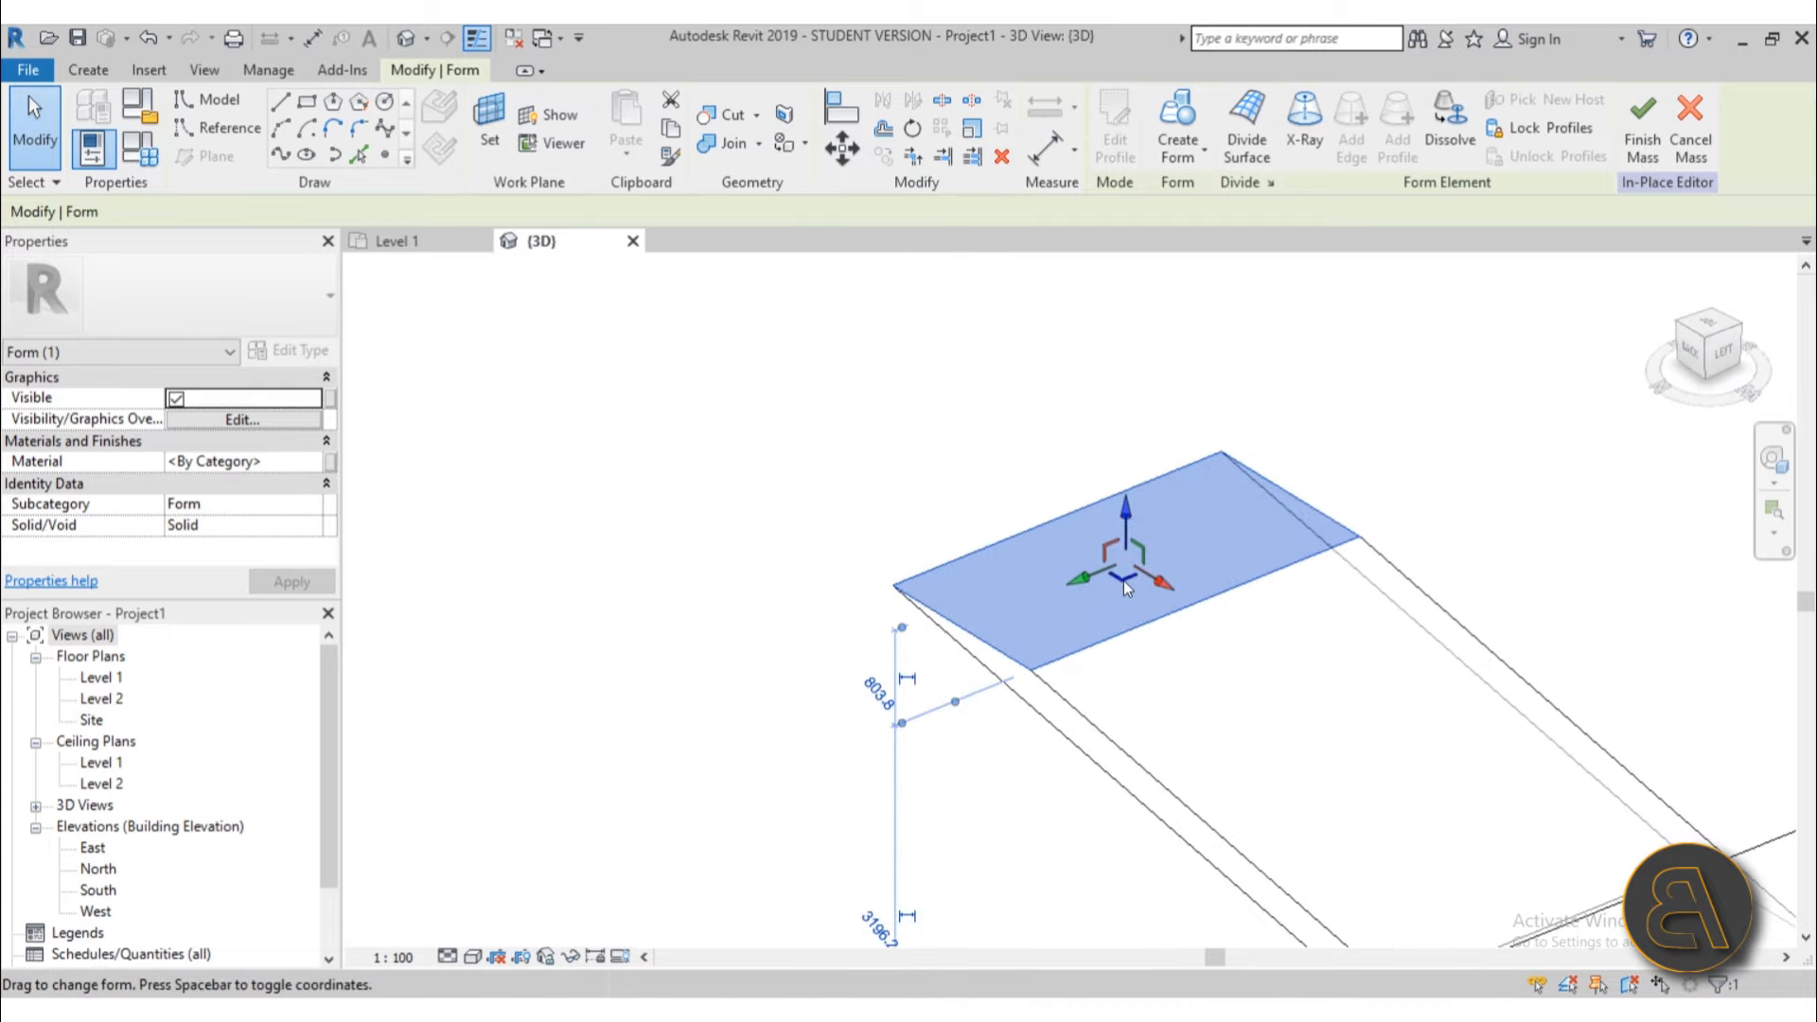
left_click_drag(1123, 580, 1557, 600)
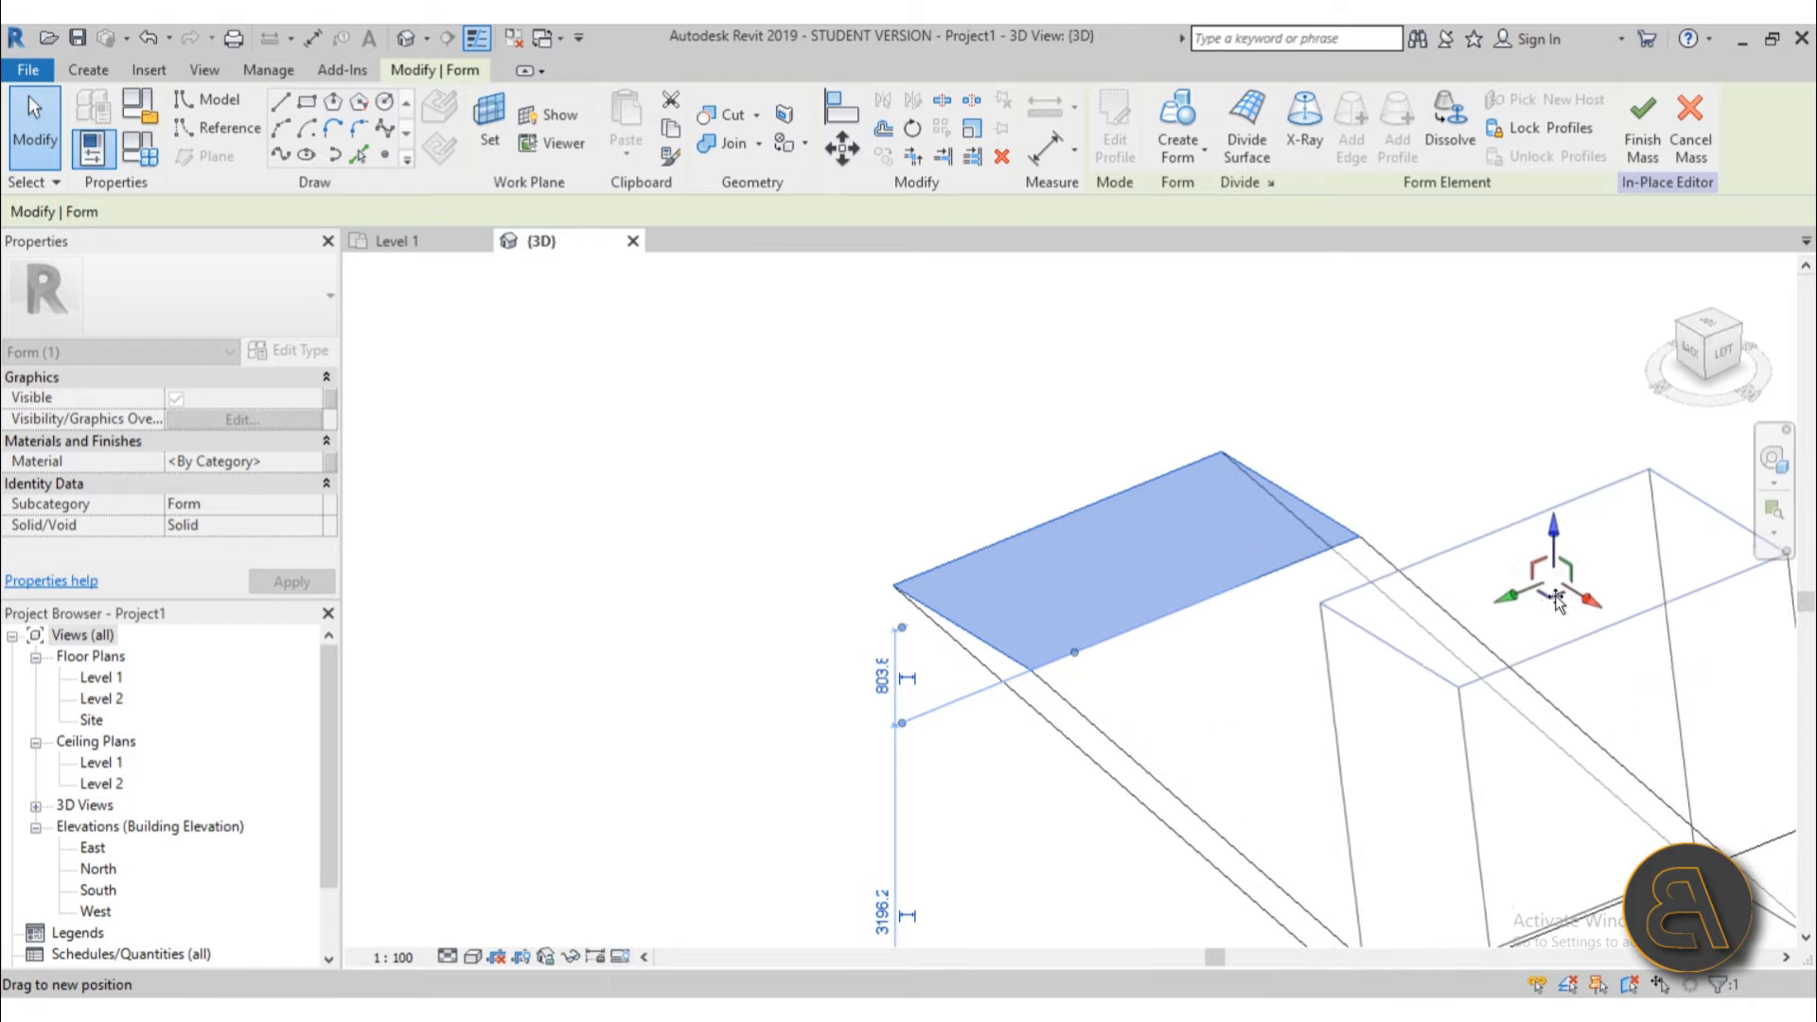
scroll(1122, 454, "down", 2)
middle_click_drag(1123, 455, 1323, 535, "shift")
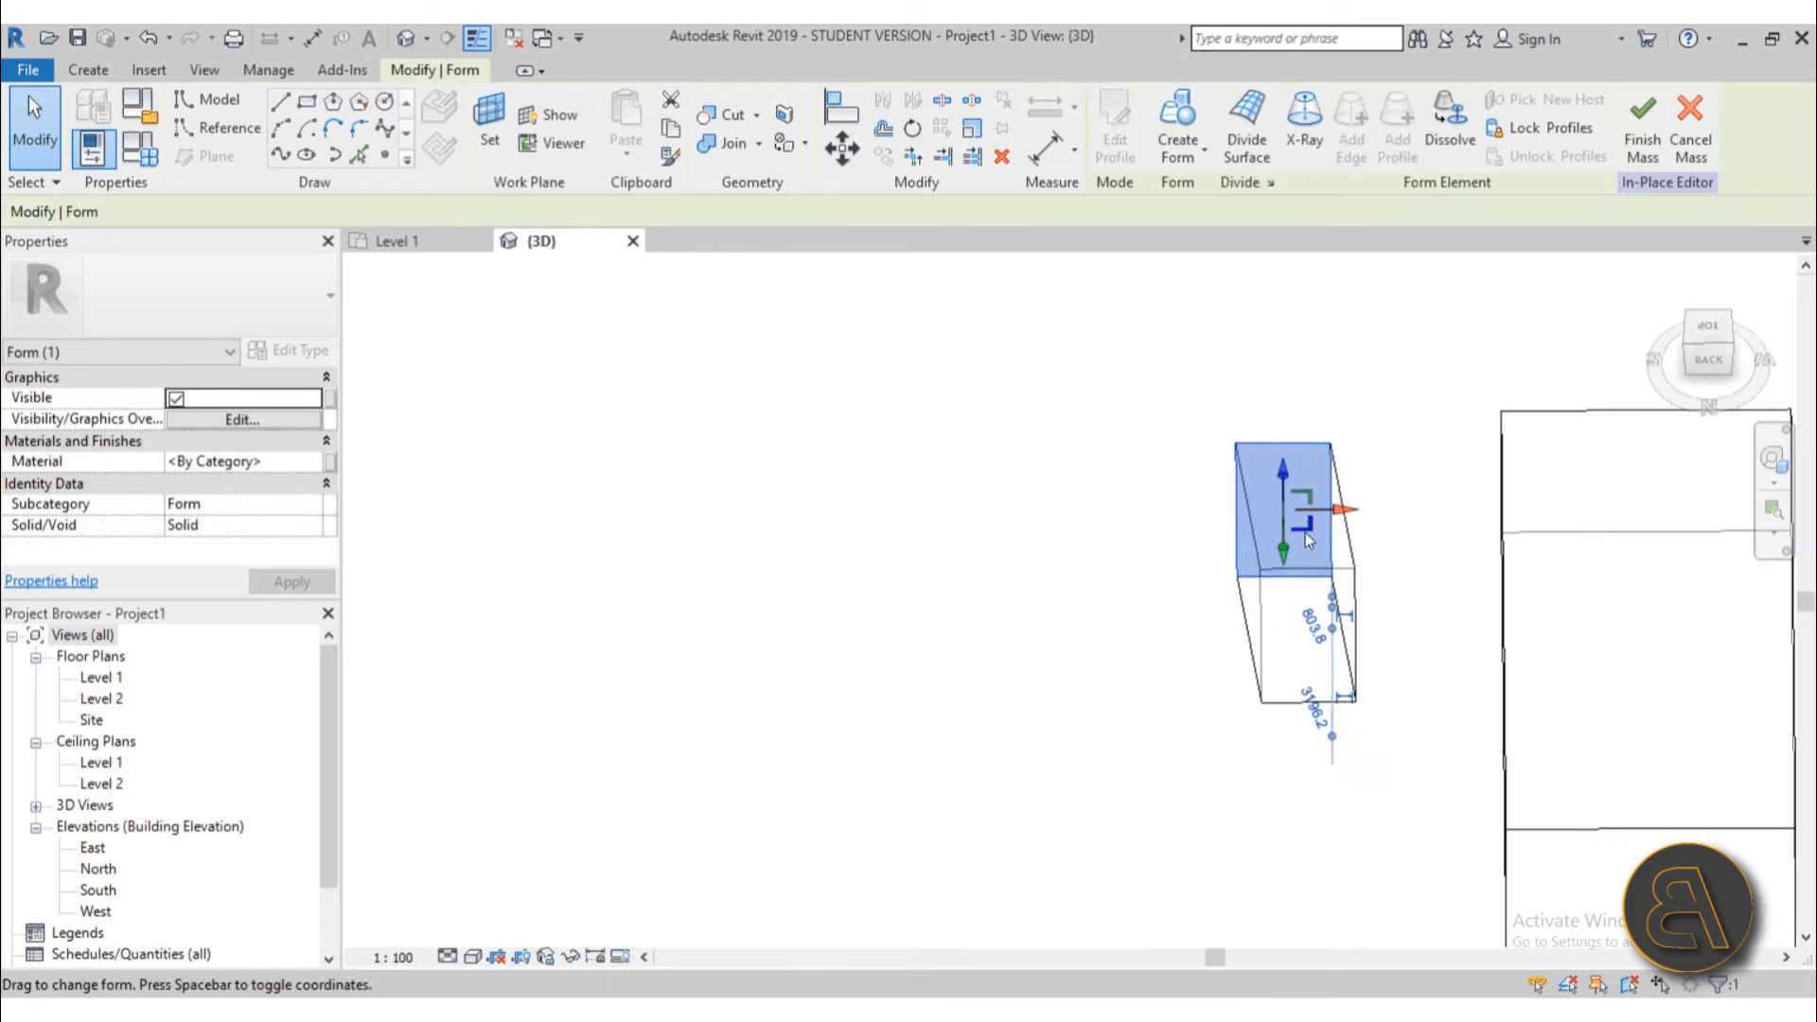
left_click_drag(1324, 532, 1280, 540)
middle_click_drag(1278, 589, 1051, 435, "shift")
Step: Shift the small form's top face freehand within each of the two vertical planes and deselect it
scroll(1260, 483, "up", 2)
mouse_move(1275, 469)
middle_mouse_down("shift")
mouse_move(1473, 435)
mouse_move(1279, 470)
middle_mouse_up("shift")
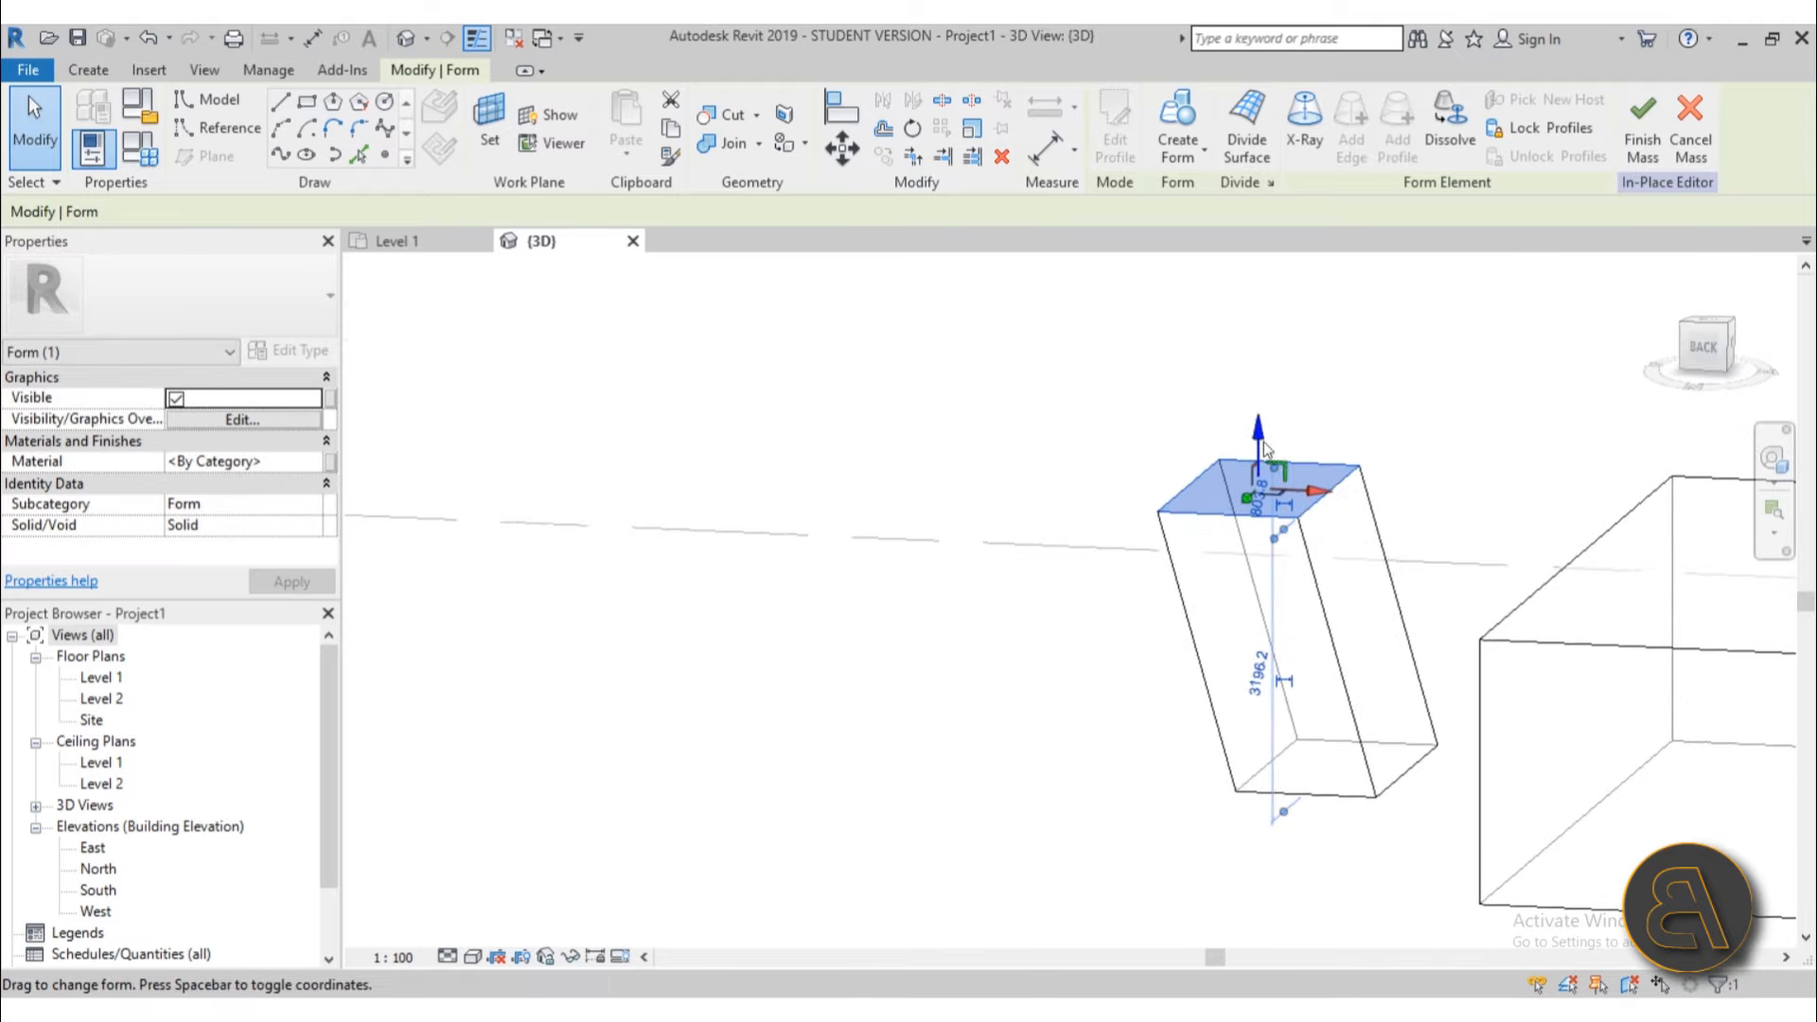
mouse_move(1289, 474)
left_mouse_down()
mouse_move(1297, 494)
mouse_move(1320, 490)
left_mouse_up()
middle_click_drag(1323, 491, 1126, 530, "shift")
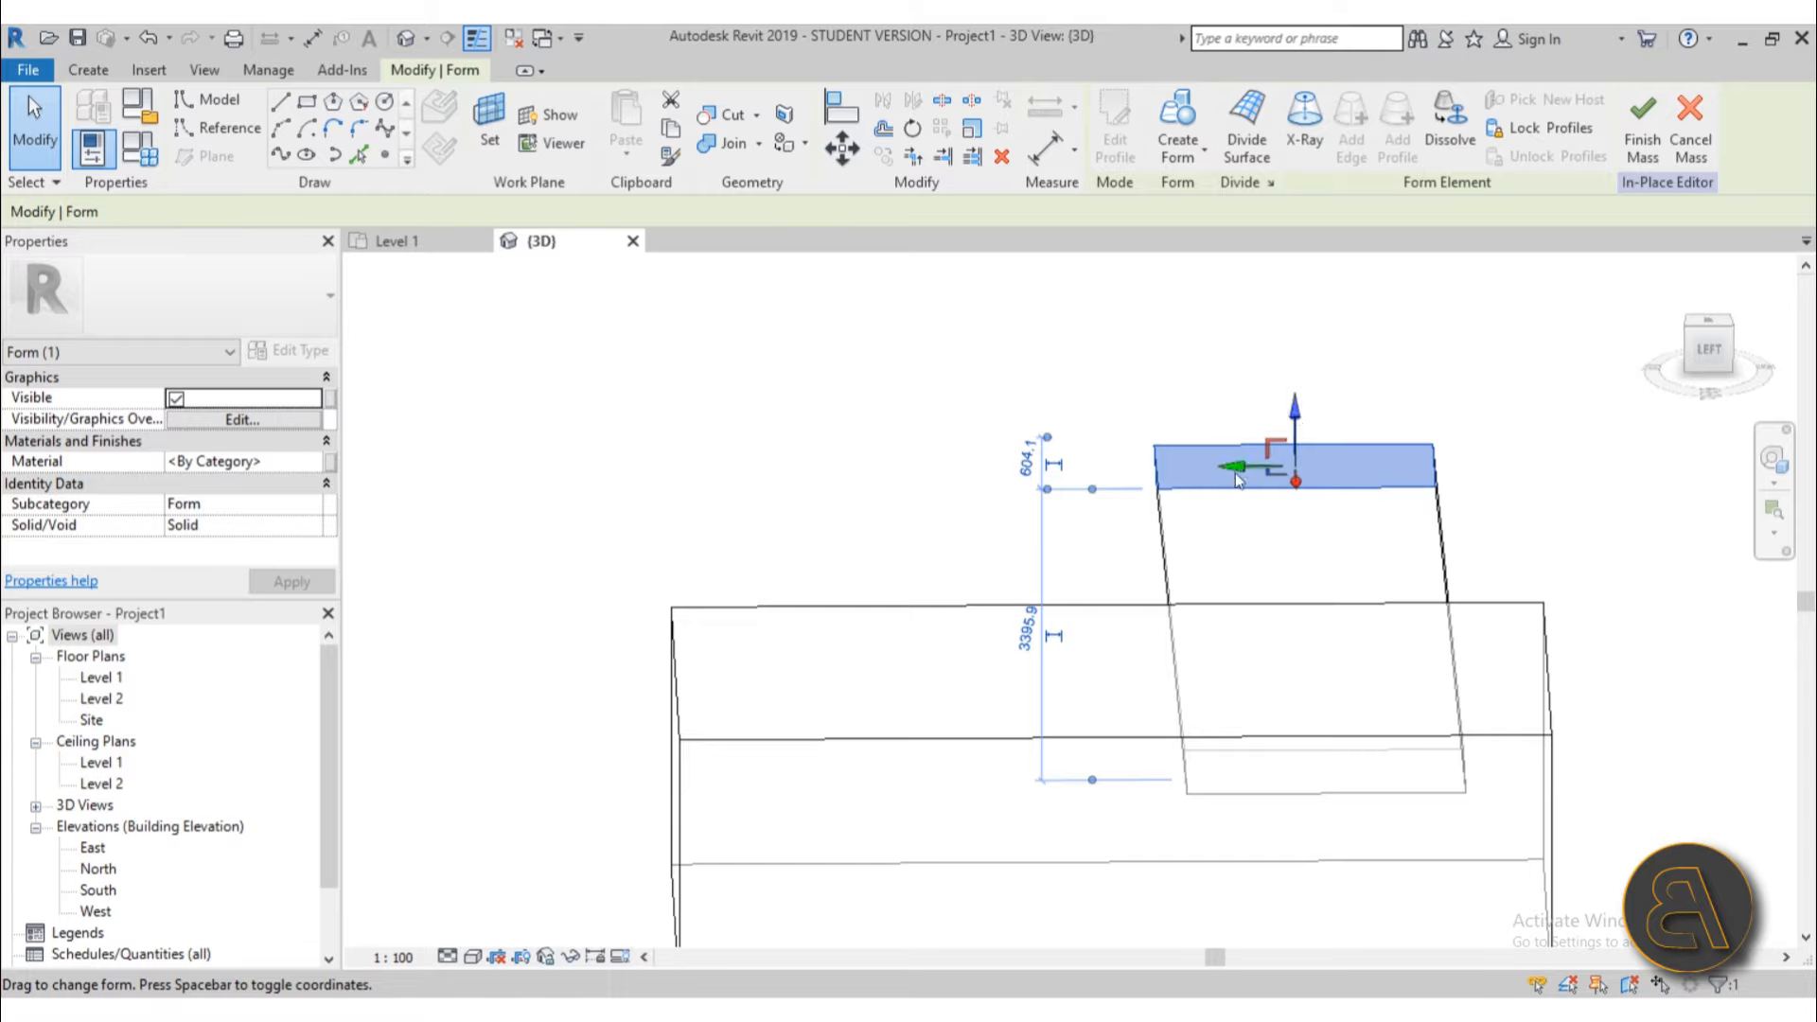
left_click_drag(1273, 446, 1292, 494)
middle_click_drag(1292, 494, 1326, 597, "shift")
left_click(1292, 445)
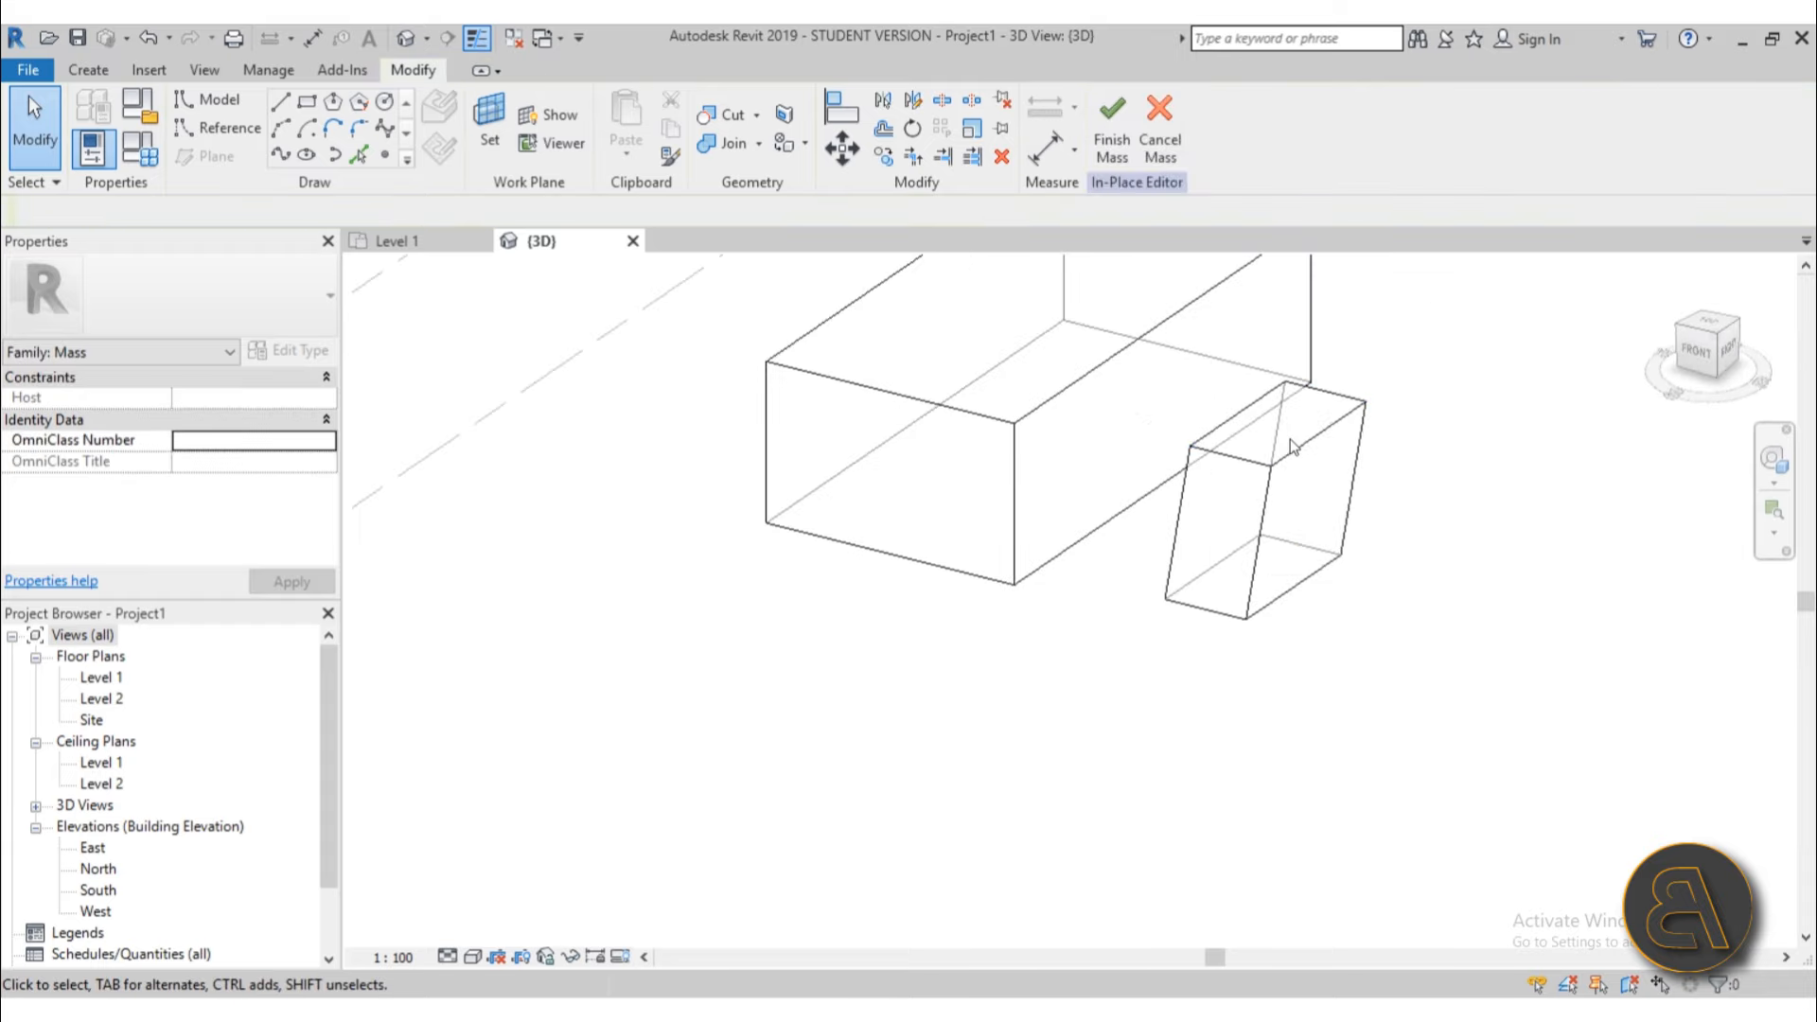
Step: Cycle through the small form's overlapping elements to pick its outer slanted vertical edge, move that edge freehand outward and deselect it
left_click(1353, 471)
left_click(1398, 422)
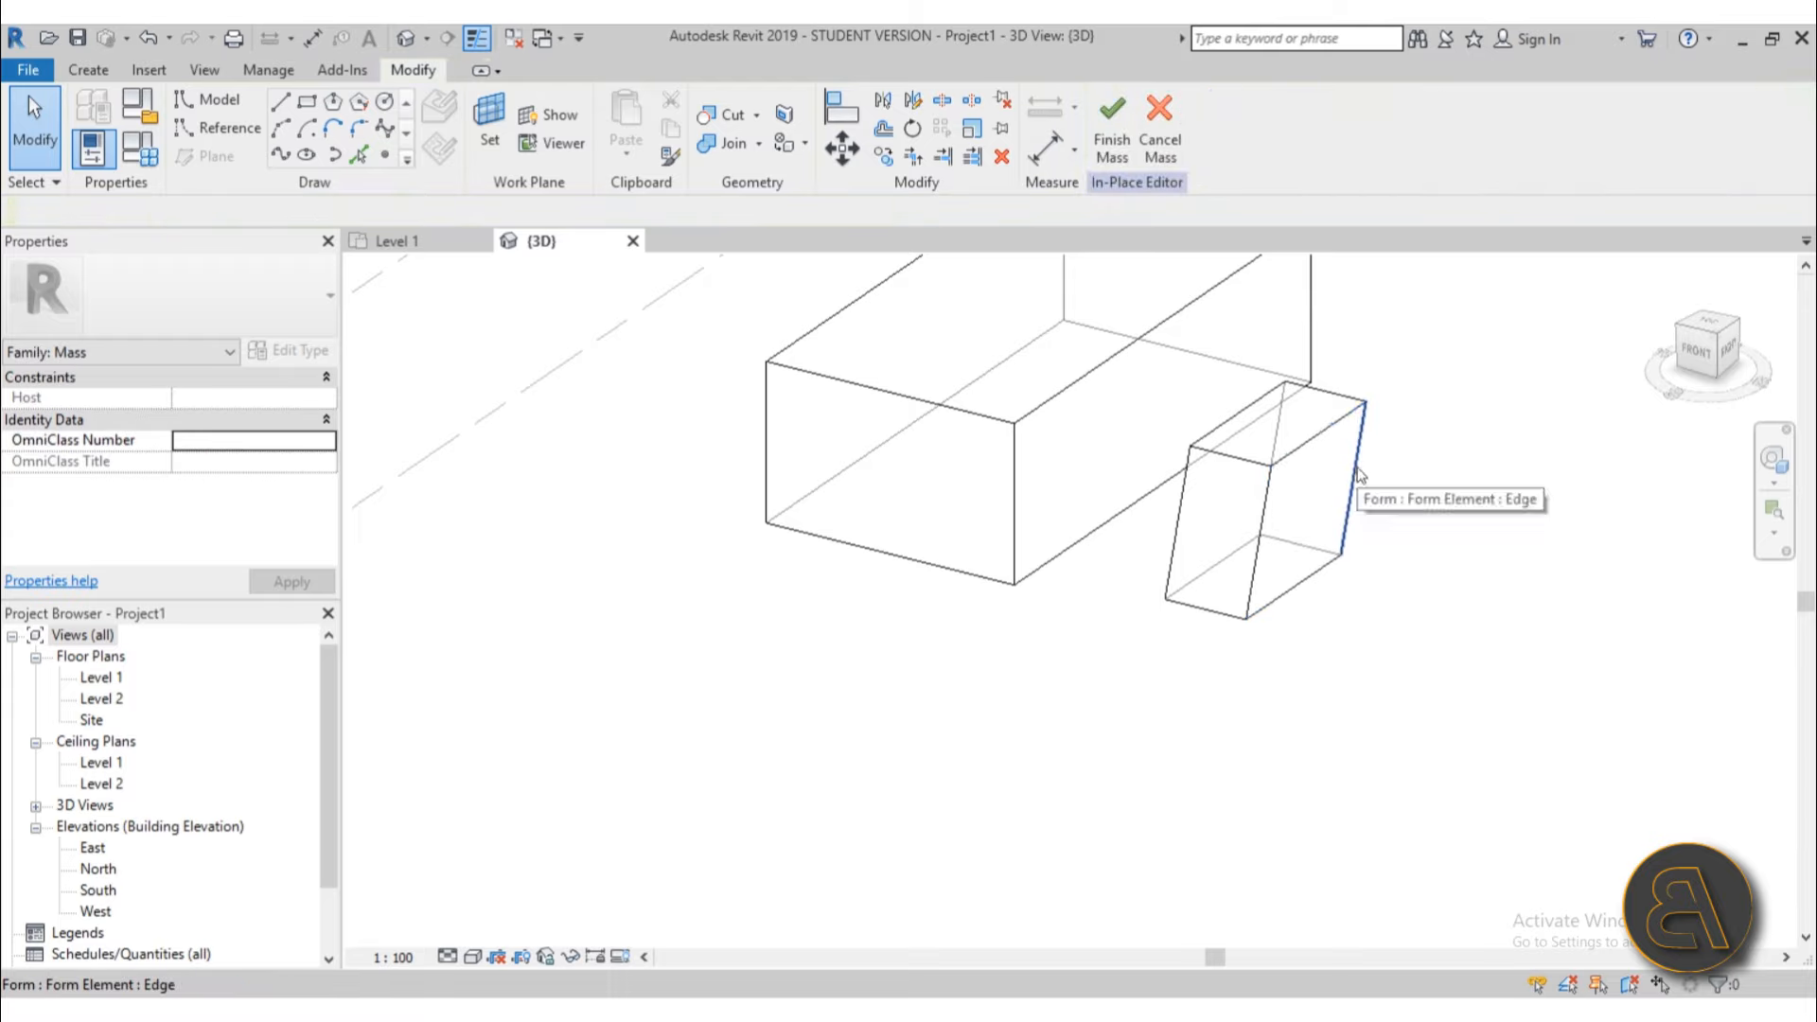
key("Tab")
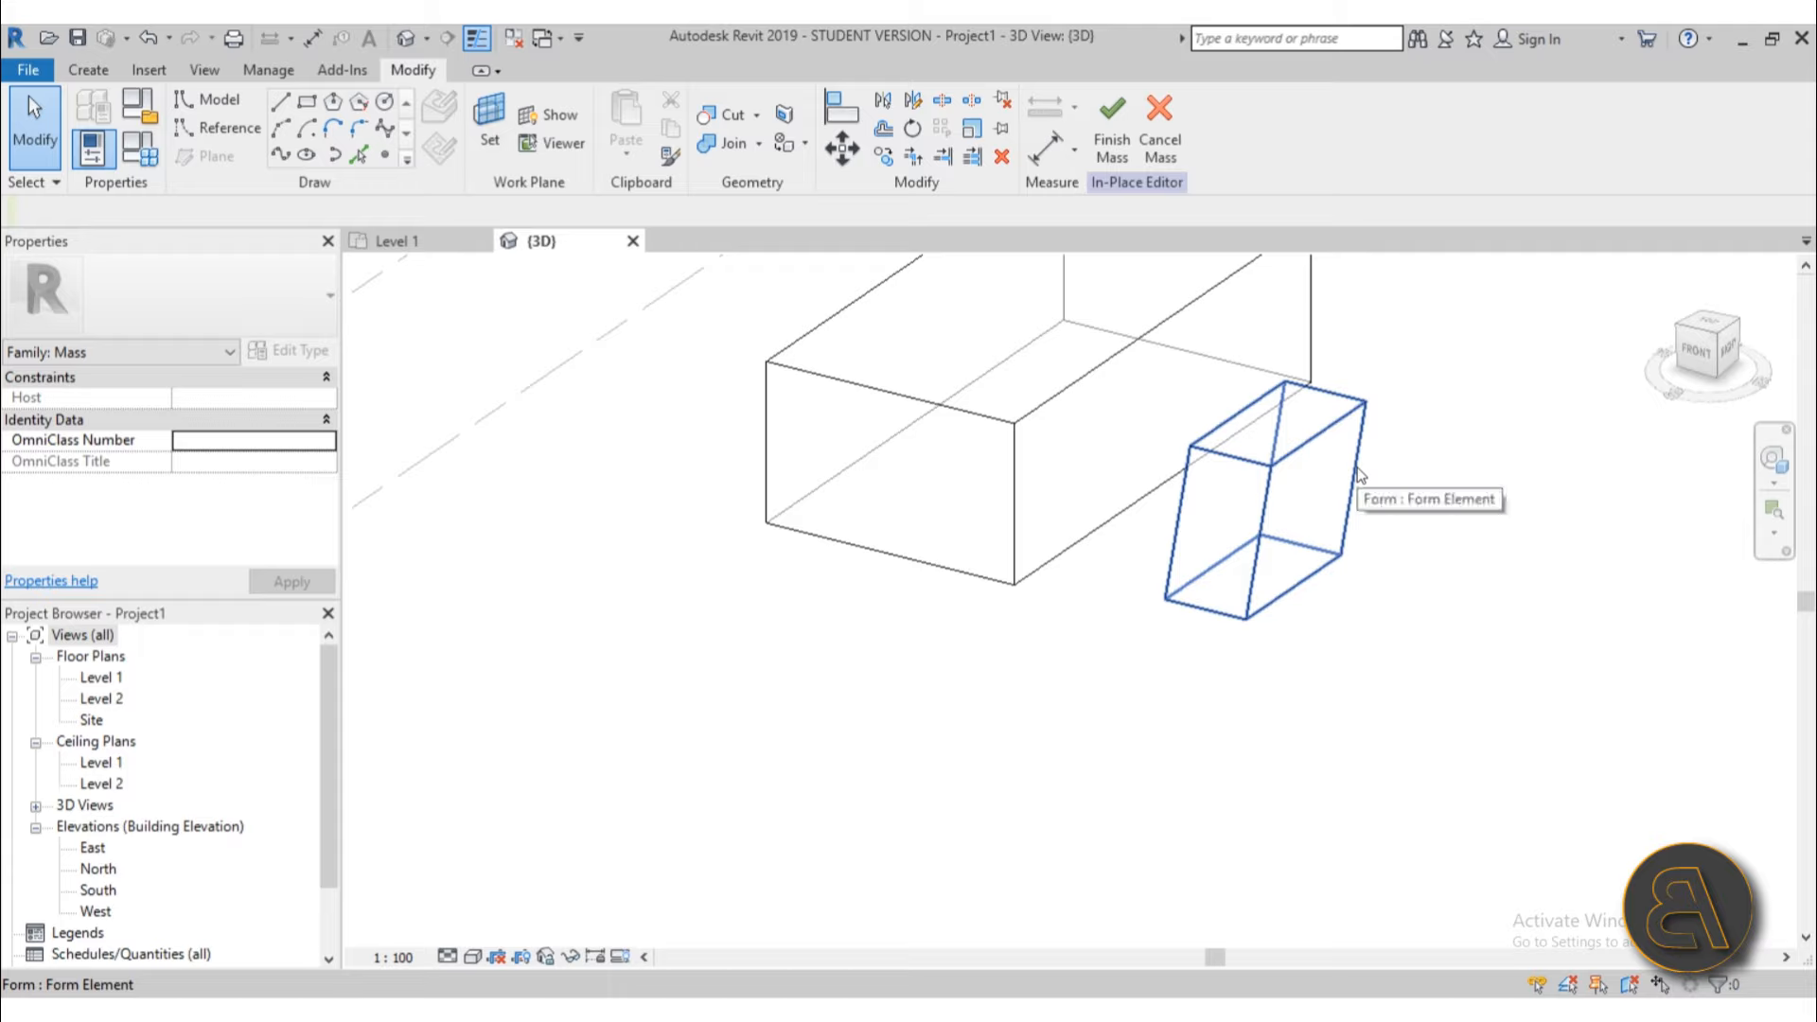
key("Tab")
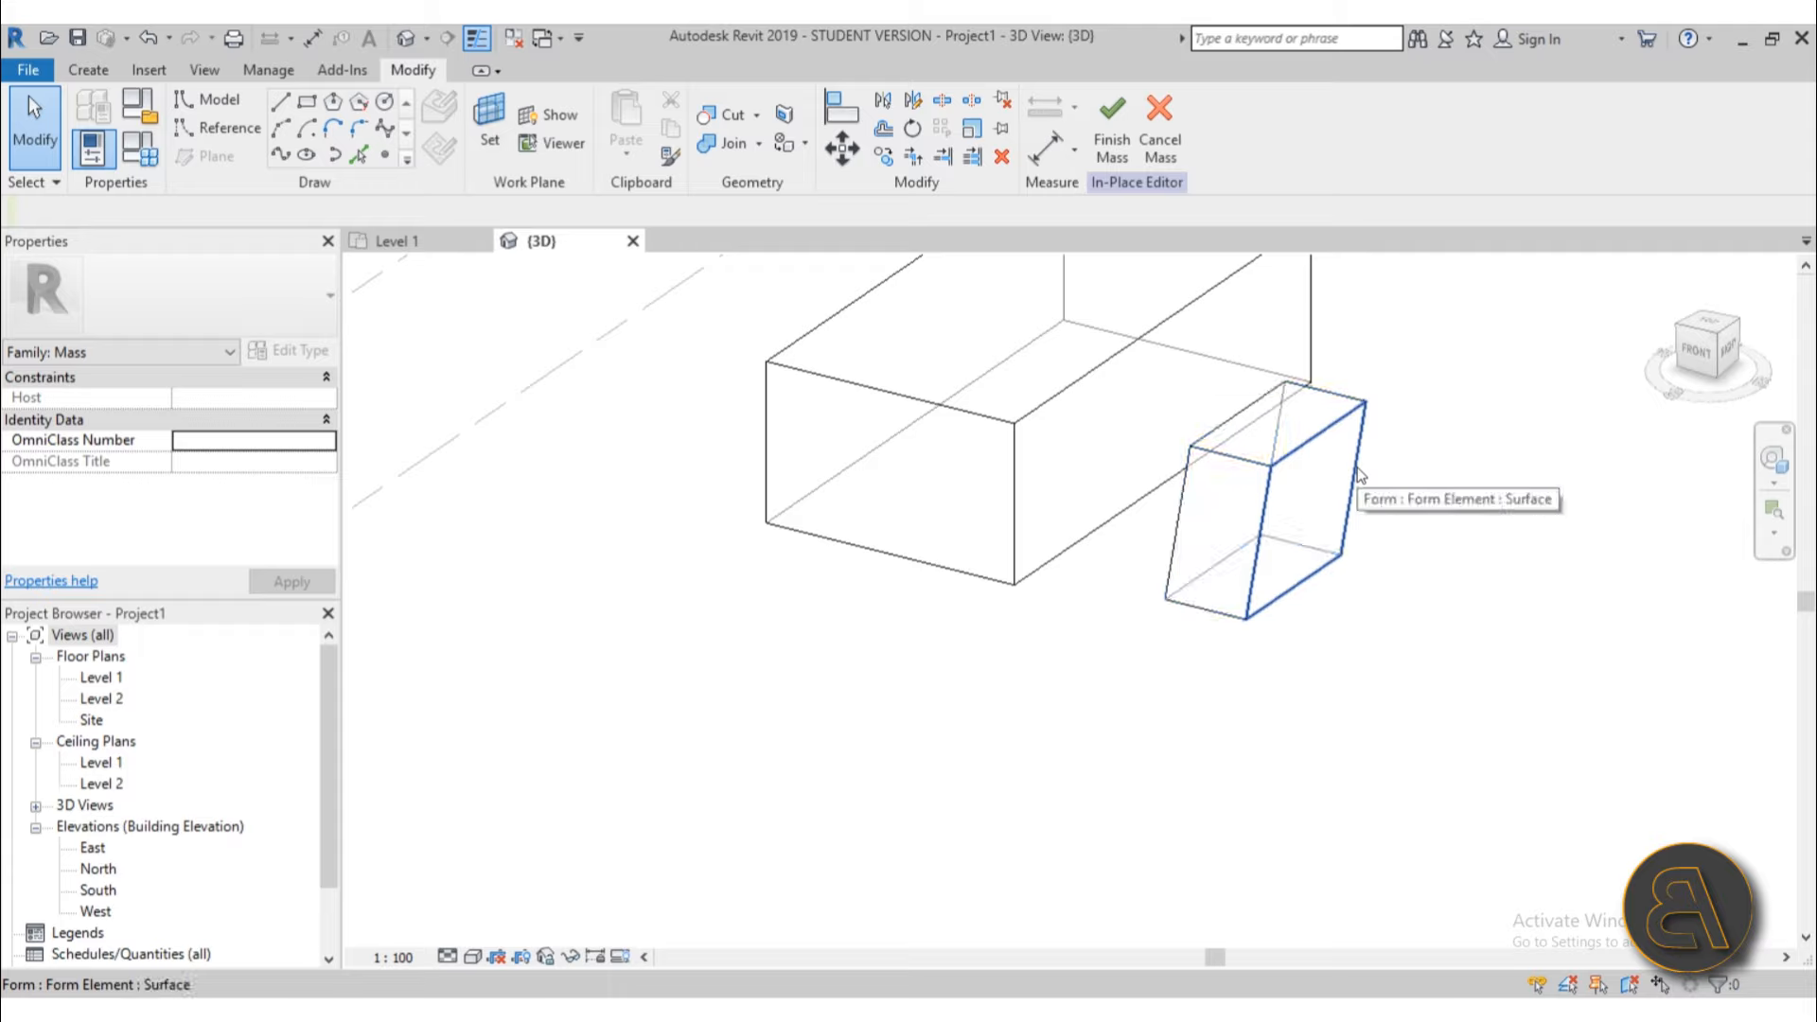
key("Tab")
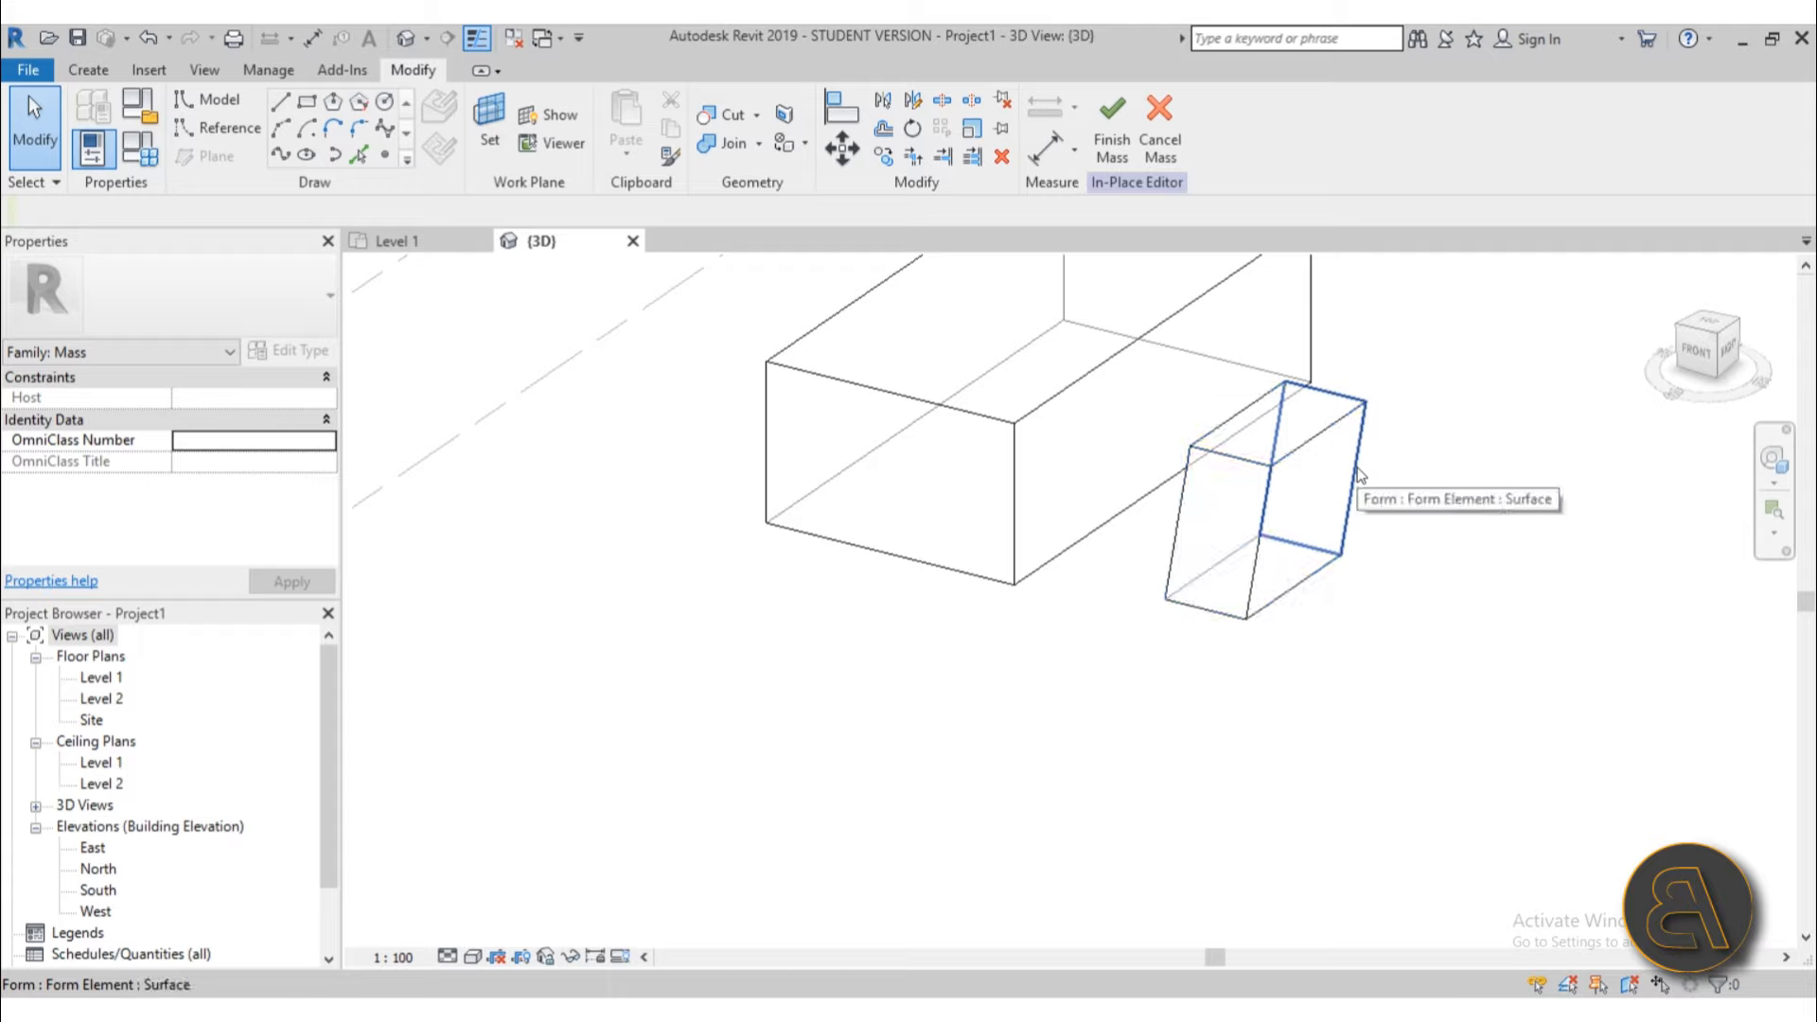
key("Tab")
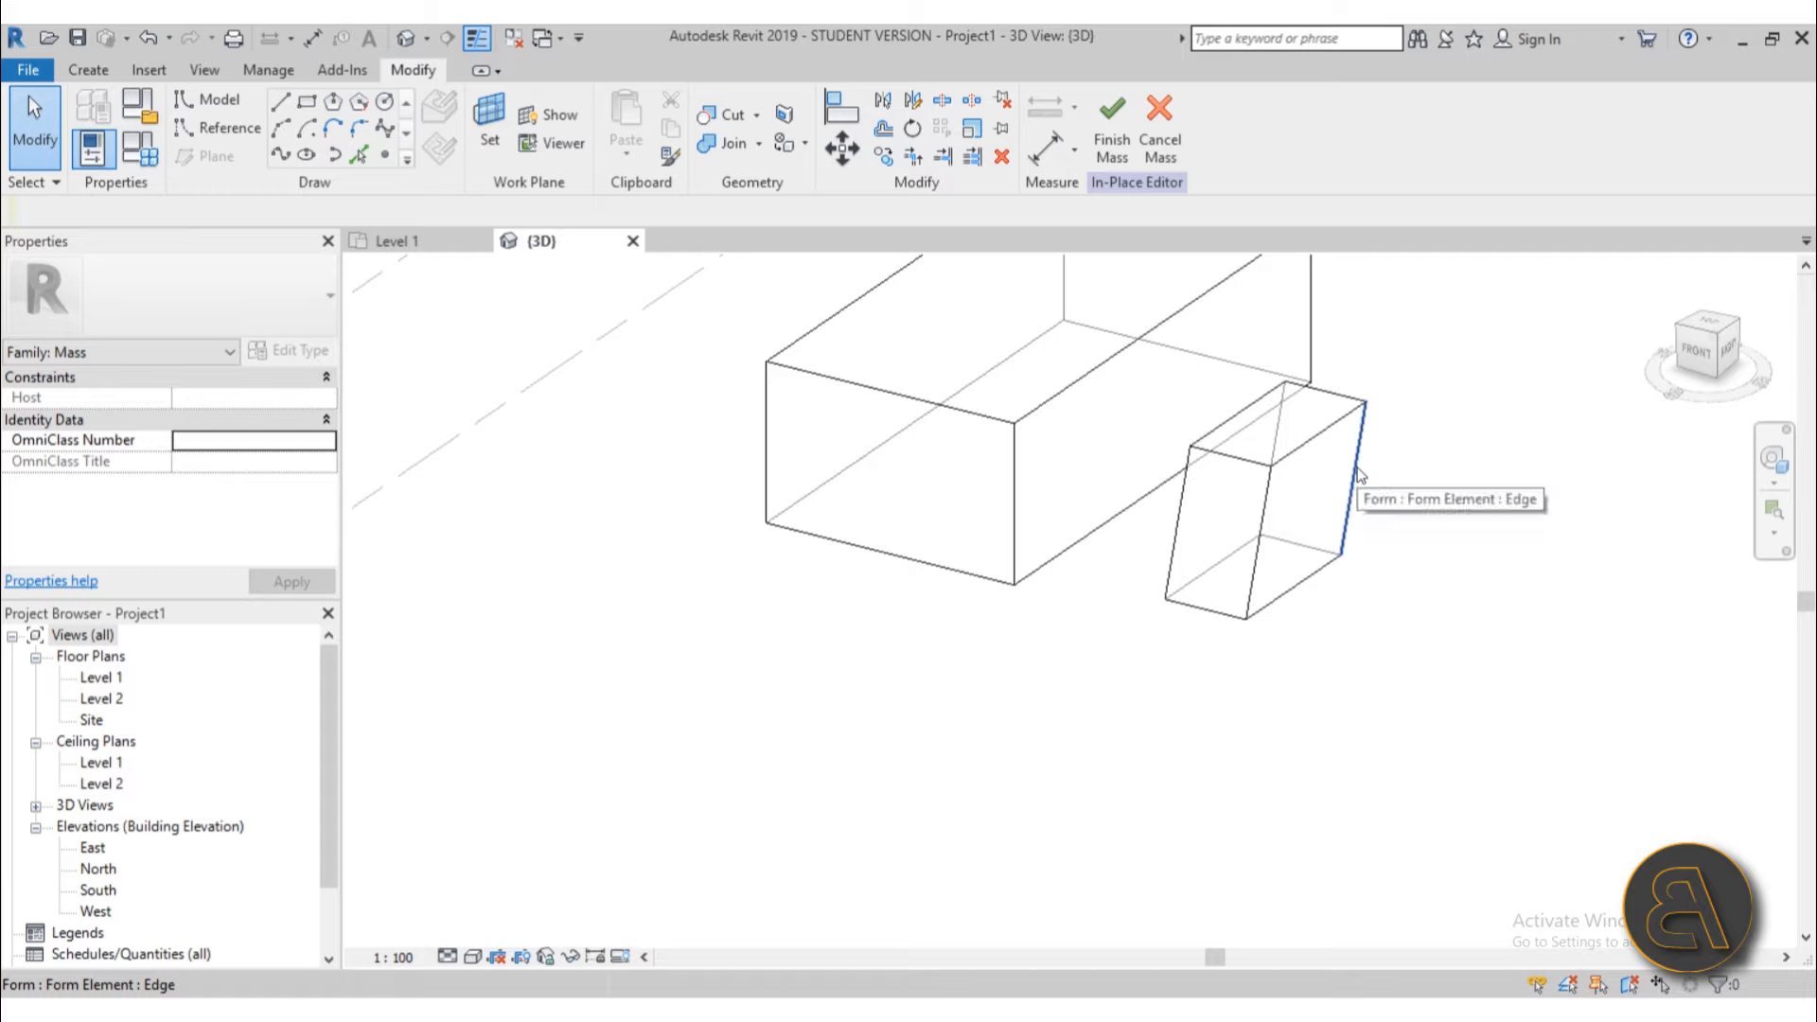
left_click(1360, 473)
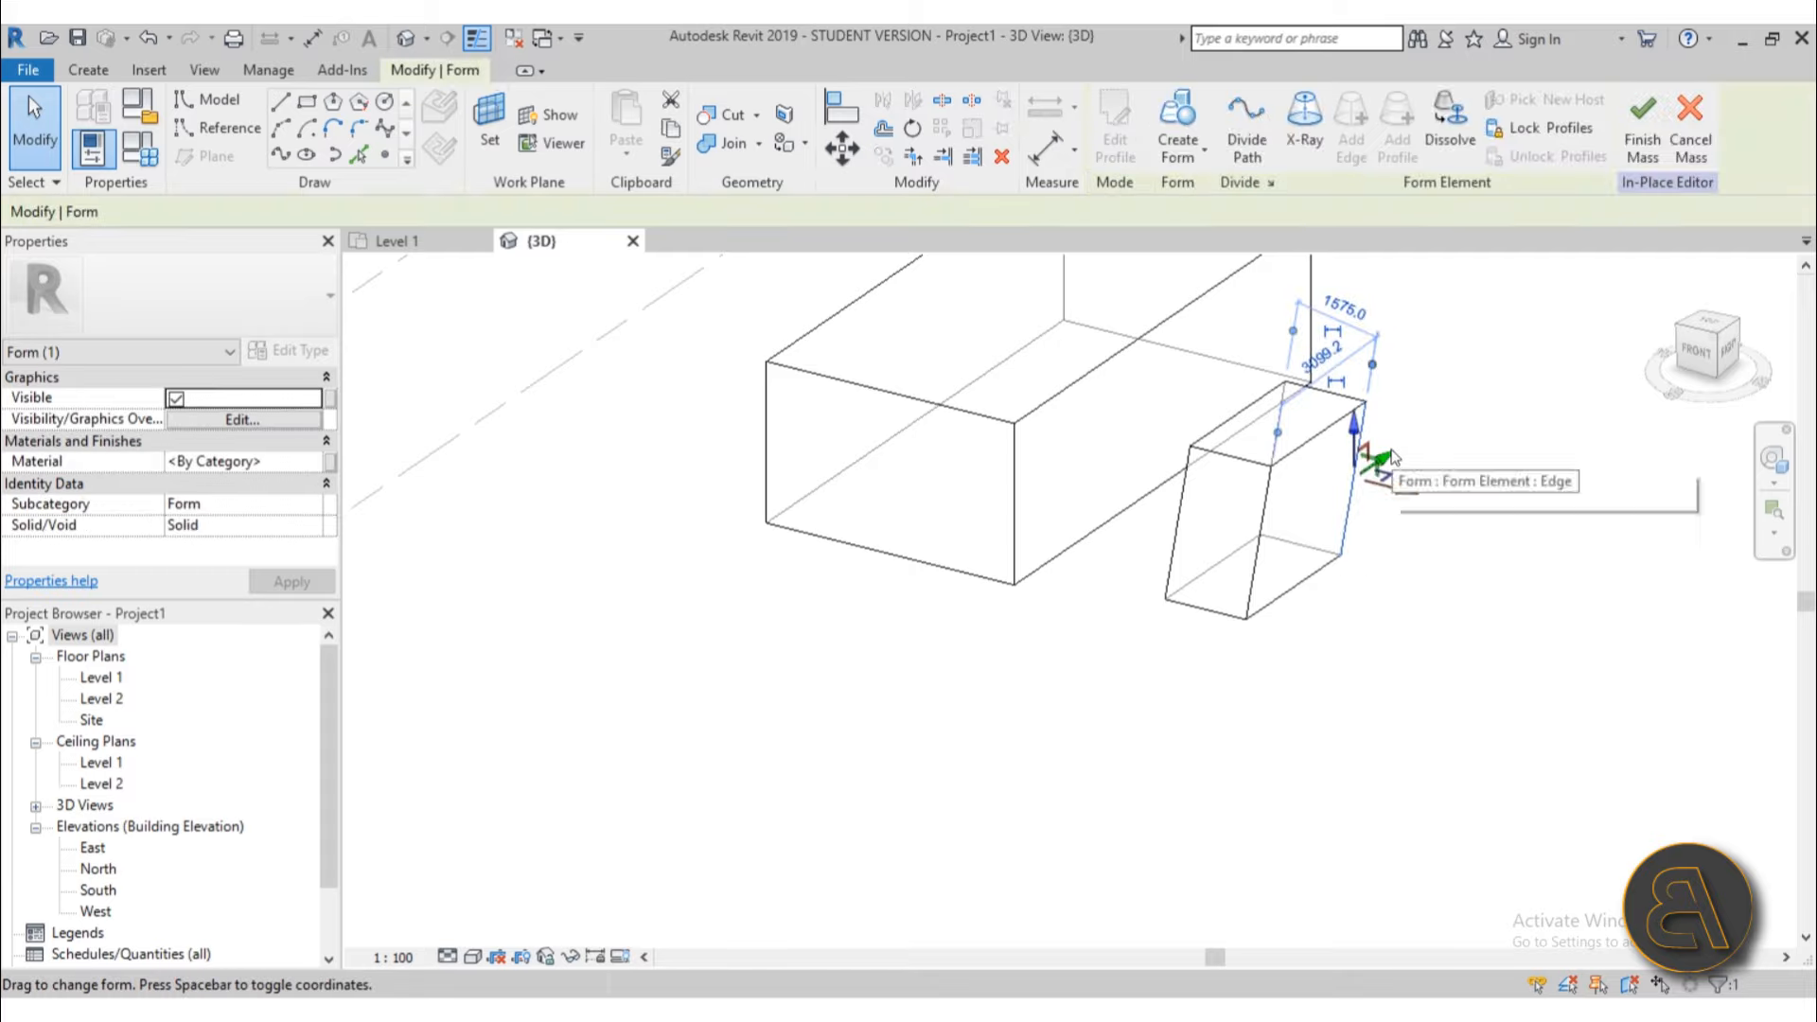
mouse_move(1372, 478)
left_mouse_down()
mouse_move(1434, 416)
mouse_move(1390, 509)
mouse_move(1375, 495)
mouse_move(1391, 474)
left_mouse_up()
middle_click_drag(1392, 474, 1257, 587, "shift")
left_click_drag(1322, 500, 1323, 471)
middle_click_drag(1240, 541, 1188, 568, "shift")
left_click(1098, 557)
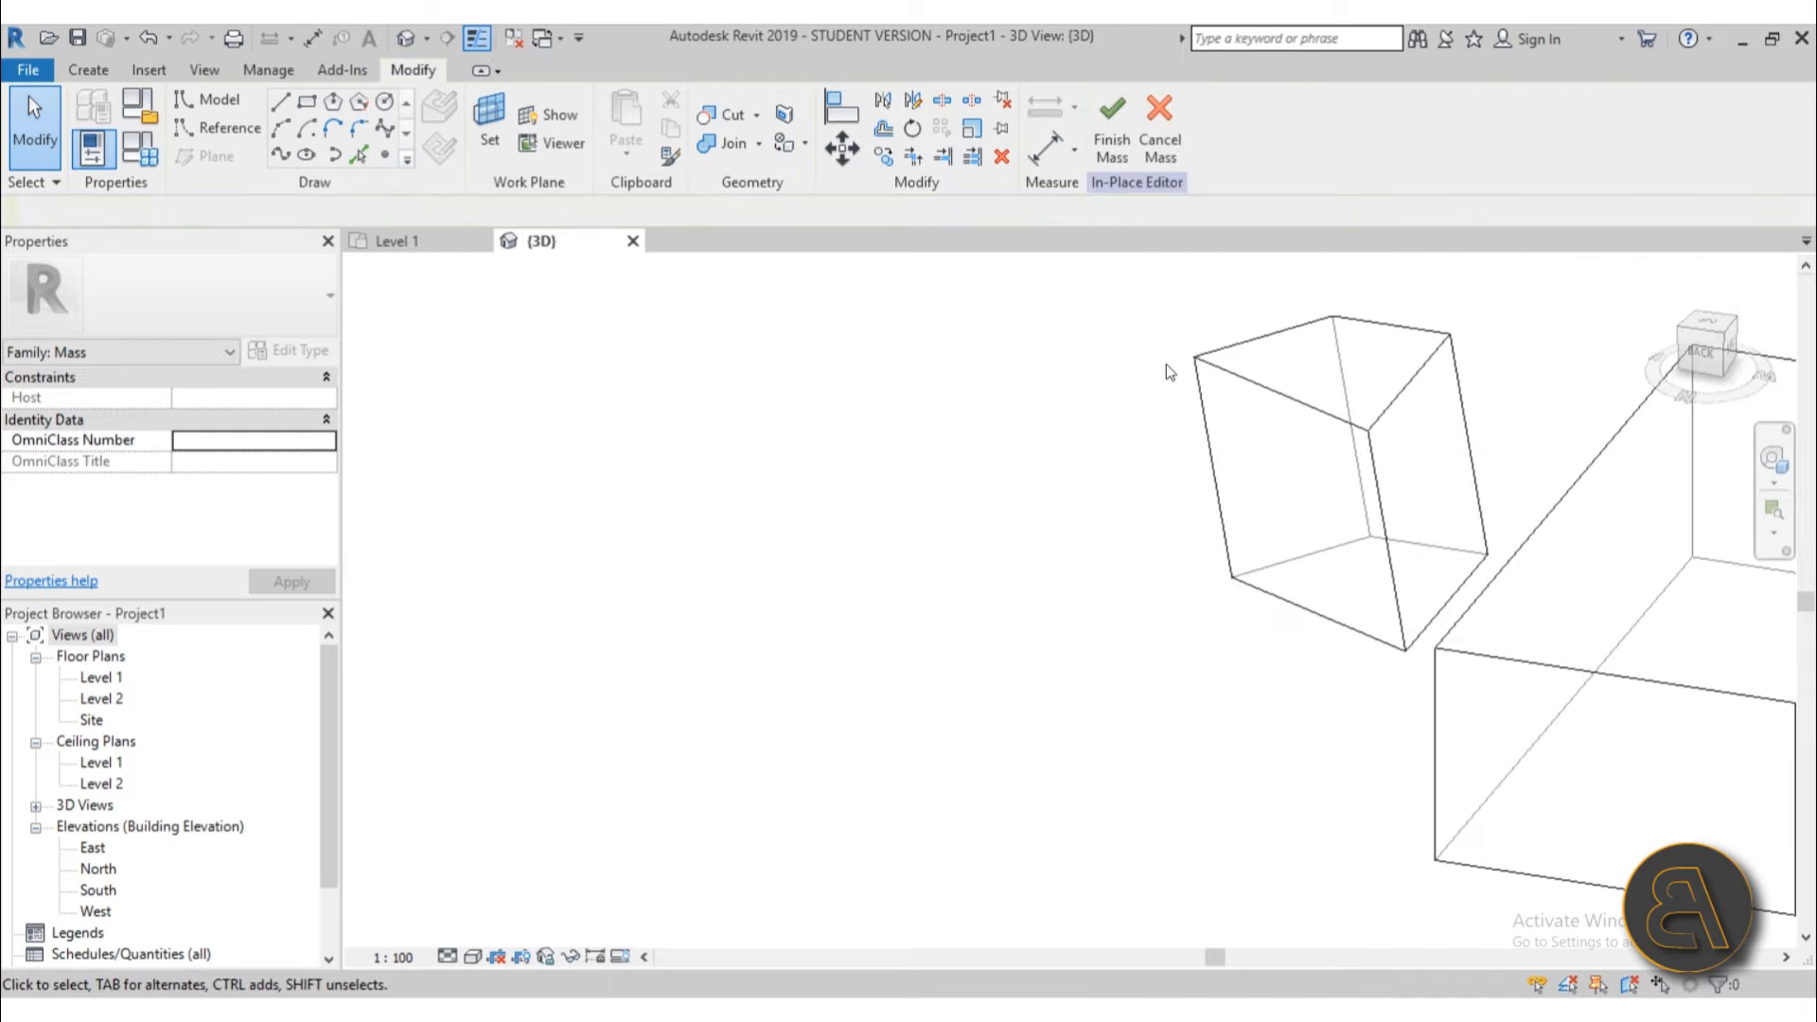
Step: Pick the top corner vertex at the small form's moved edge and pull it freehand horizontally outward
key("Tab")
key("Tab")
key("Tab")
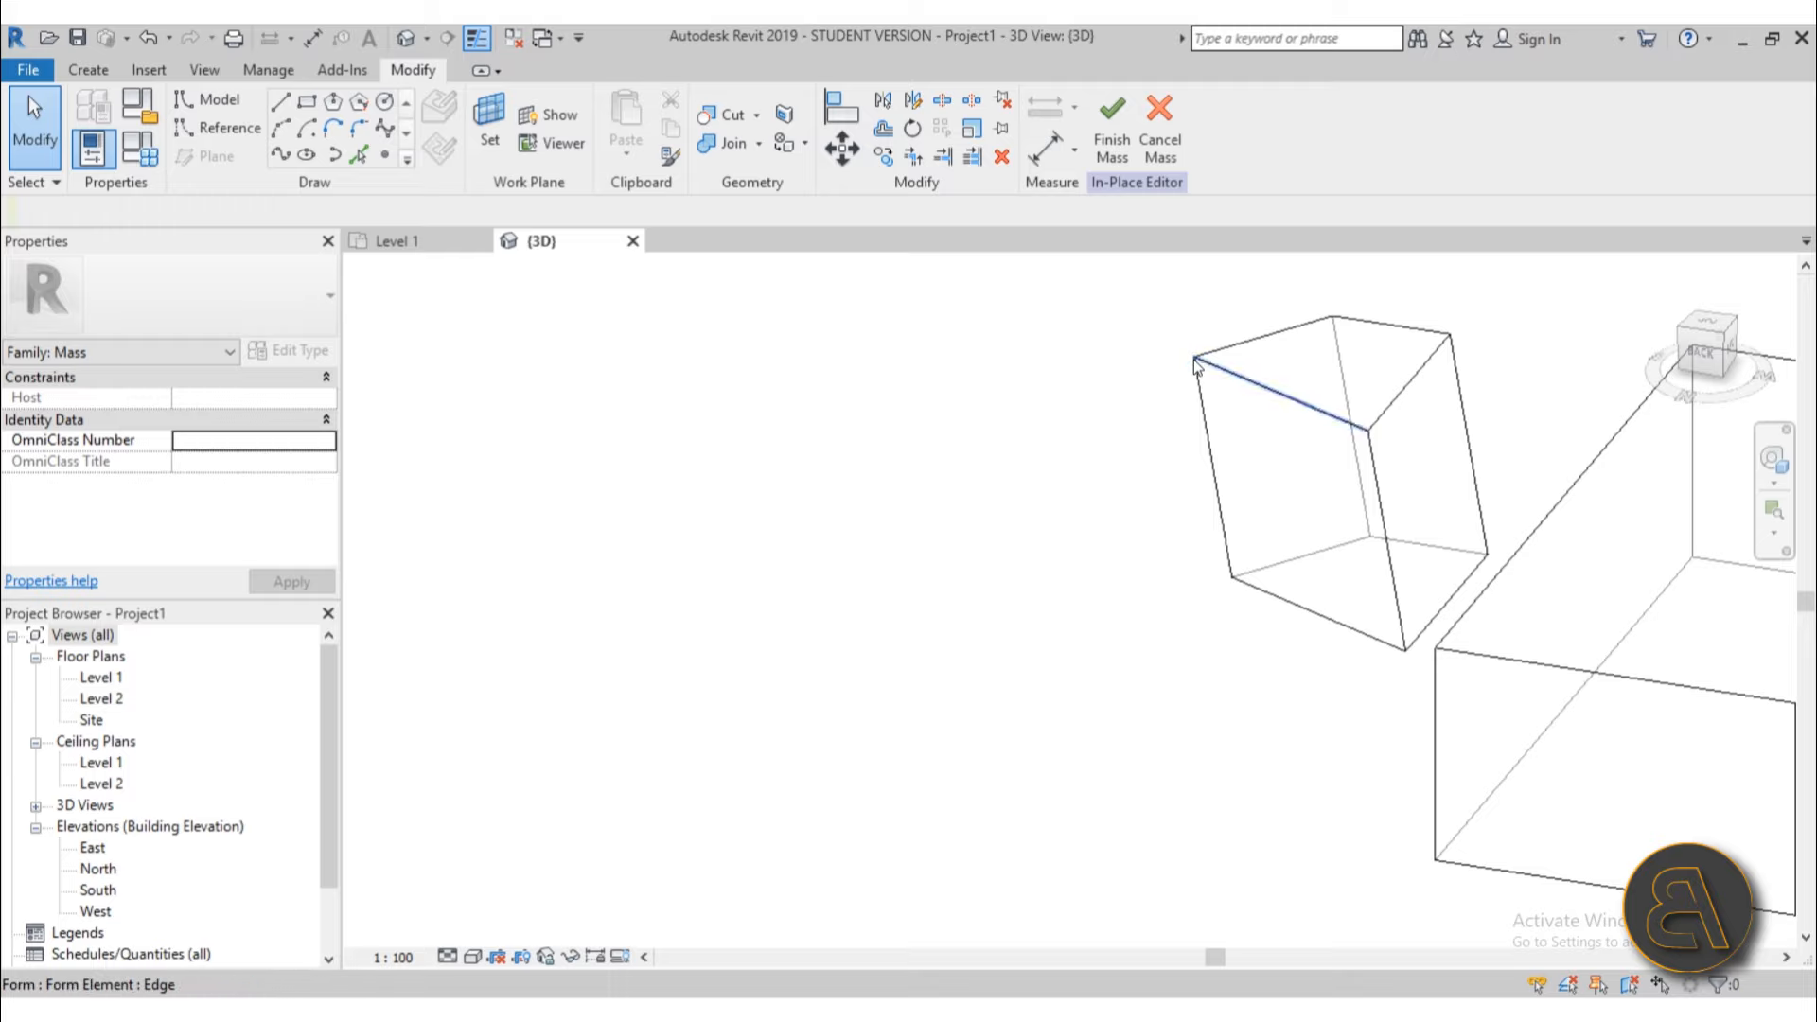
key("Tab")
key("Tab")
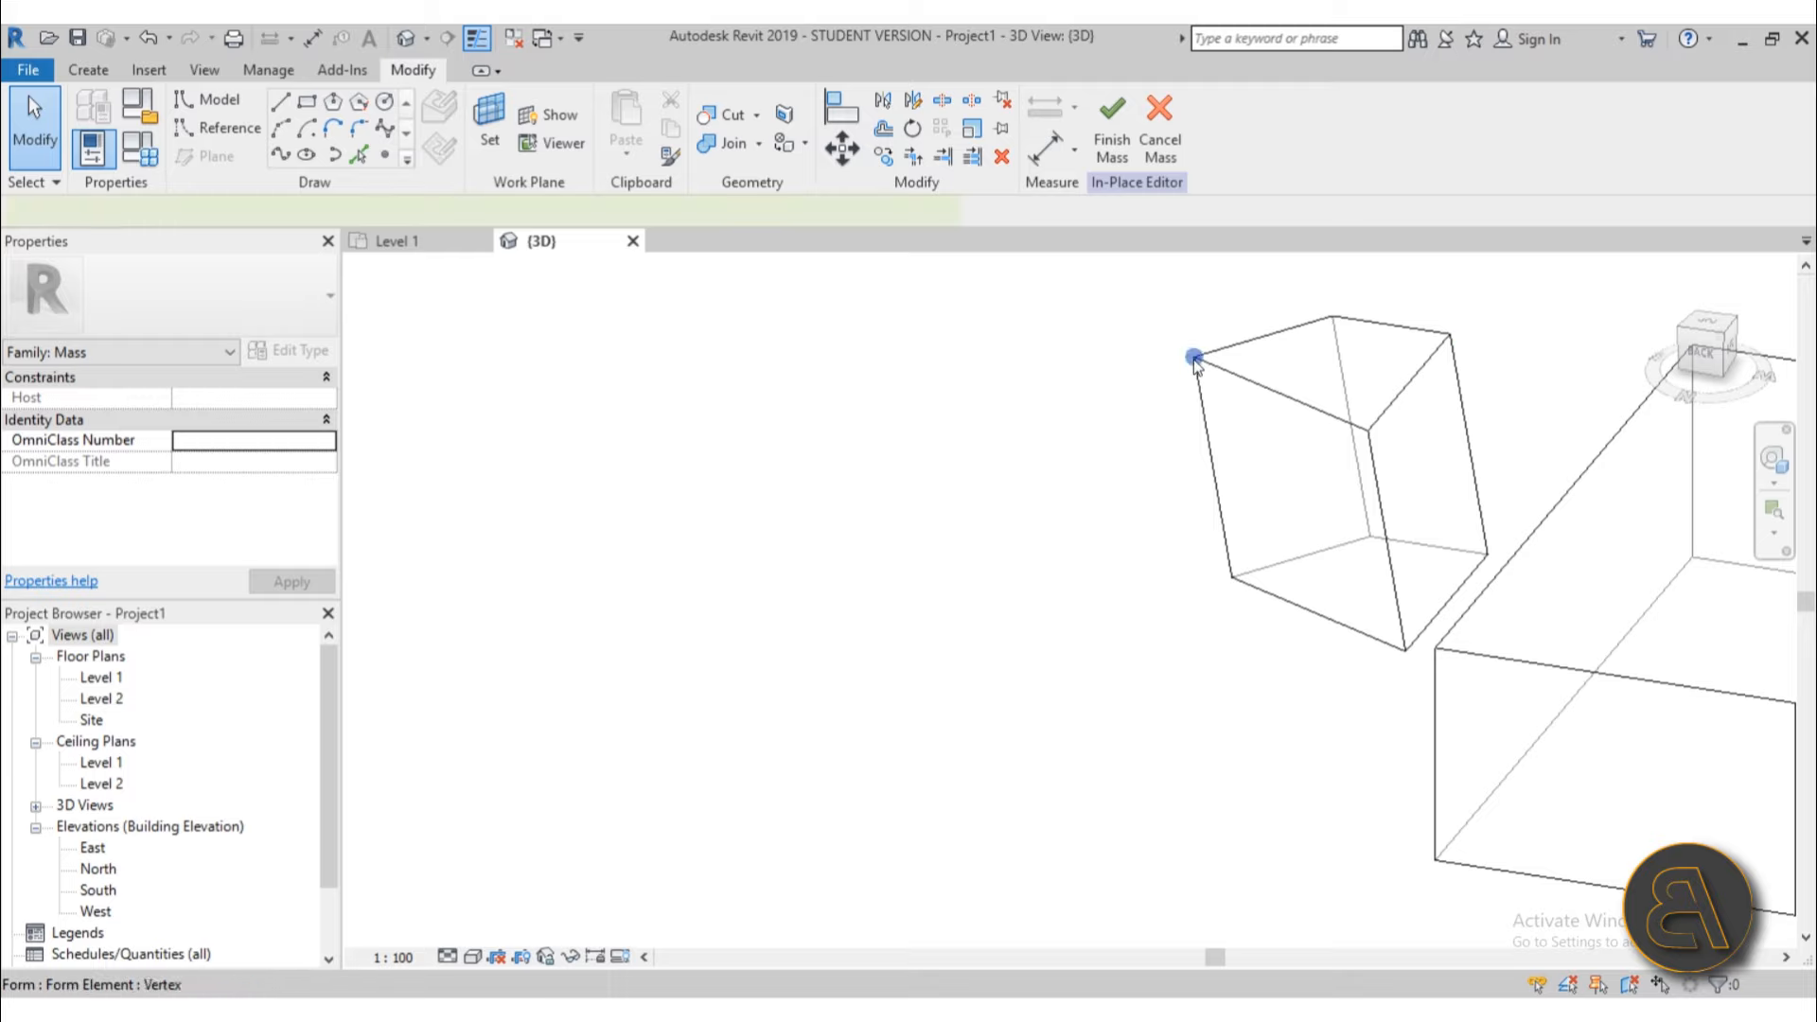
left_click(1195, 359)
middle_click_drag(1134, 400, 1211, 280, "shift")
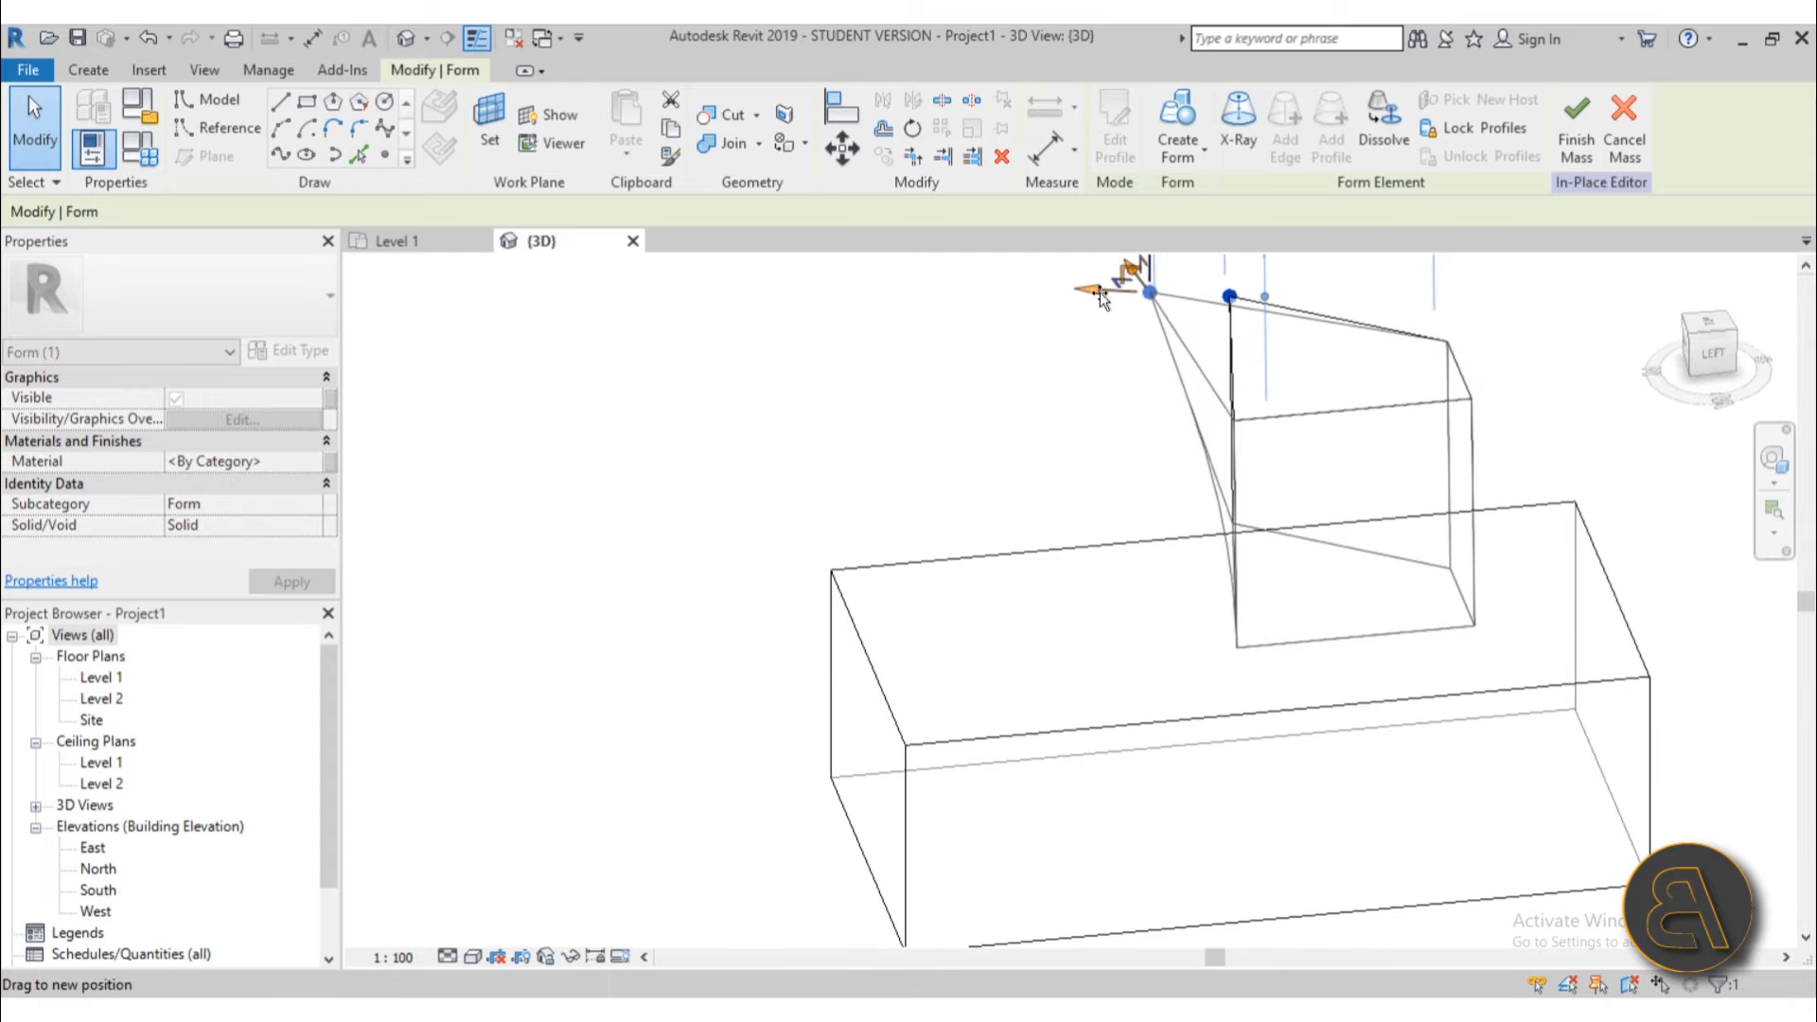
middle_click_drag(1100, 291, 1505, 484, "shift")
Step: Reposition the selected top vertex of the small form freehand with two more moves
left_click_drag(1160, 474, 1293, 448)
middle_click_drag(1298, 447, 1143, 475, "shift")
scroll(1142, 478, "up", 3)
left_click_drag(1073, 519, 1194, 462)
middle_click_drag(1212, 519, 1135, 416, "shift")
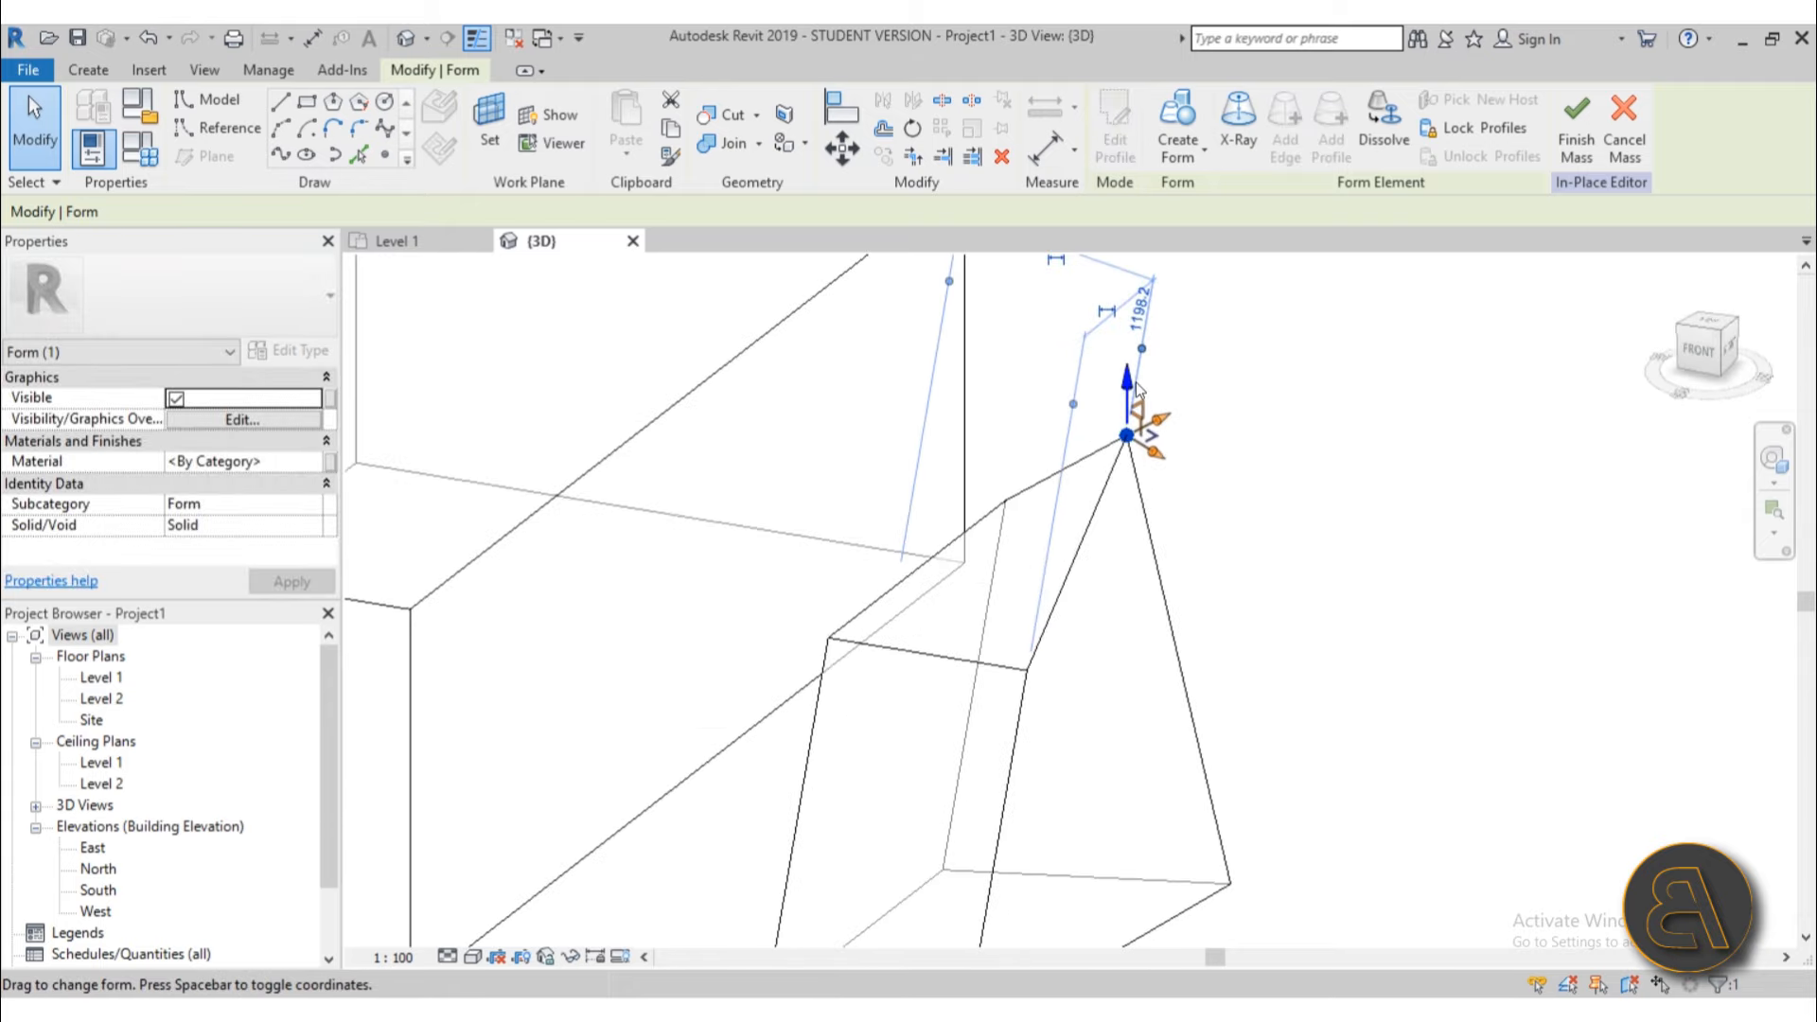
Step: Lower the selected top vertex of the small form freehand and deselect it
left_click_drag(1128, 383, 1130, 481)
scroll(1219, 432, "down", 3)
middle_click_drag(1231, 432, 1173, 511, "shift")
scroll(1171, 514, "up", 3)
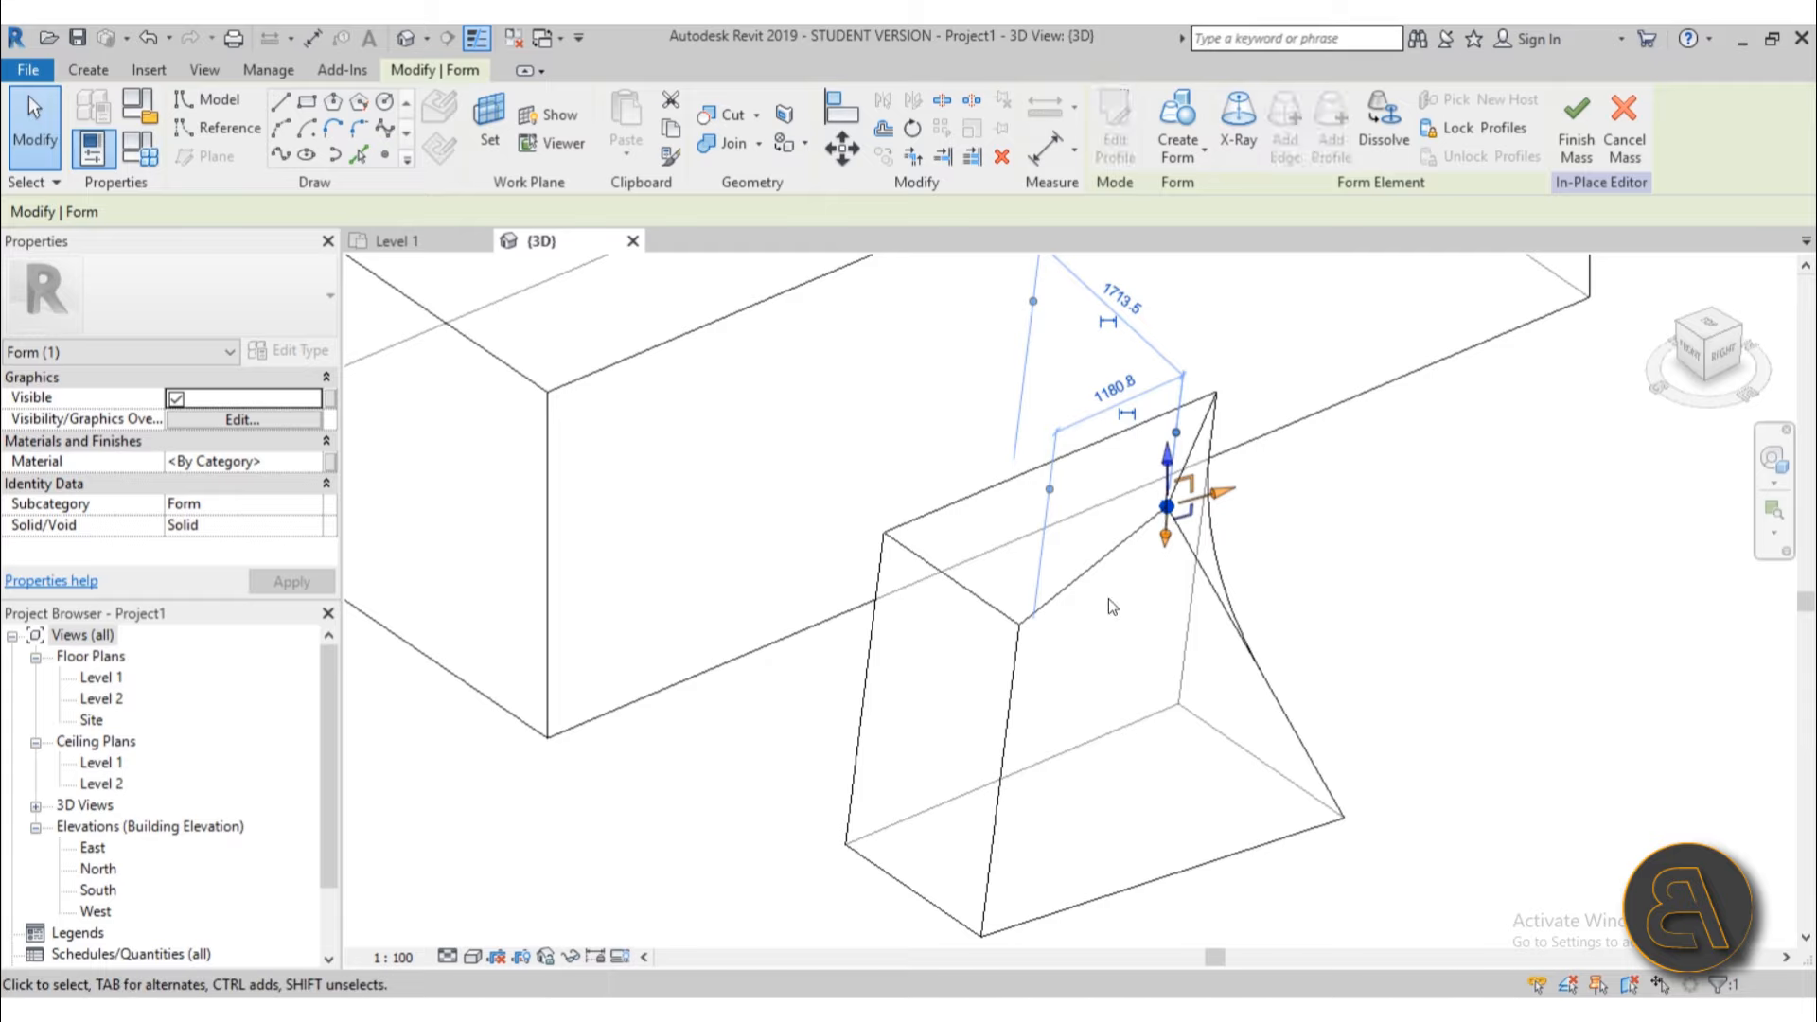
scroll(1109, 598, "down", 4)
key("Escape")
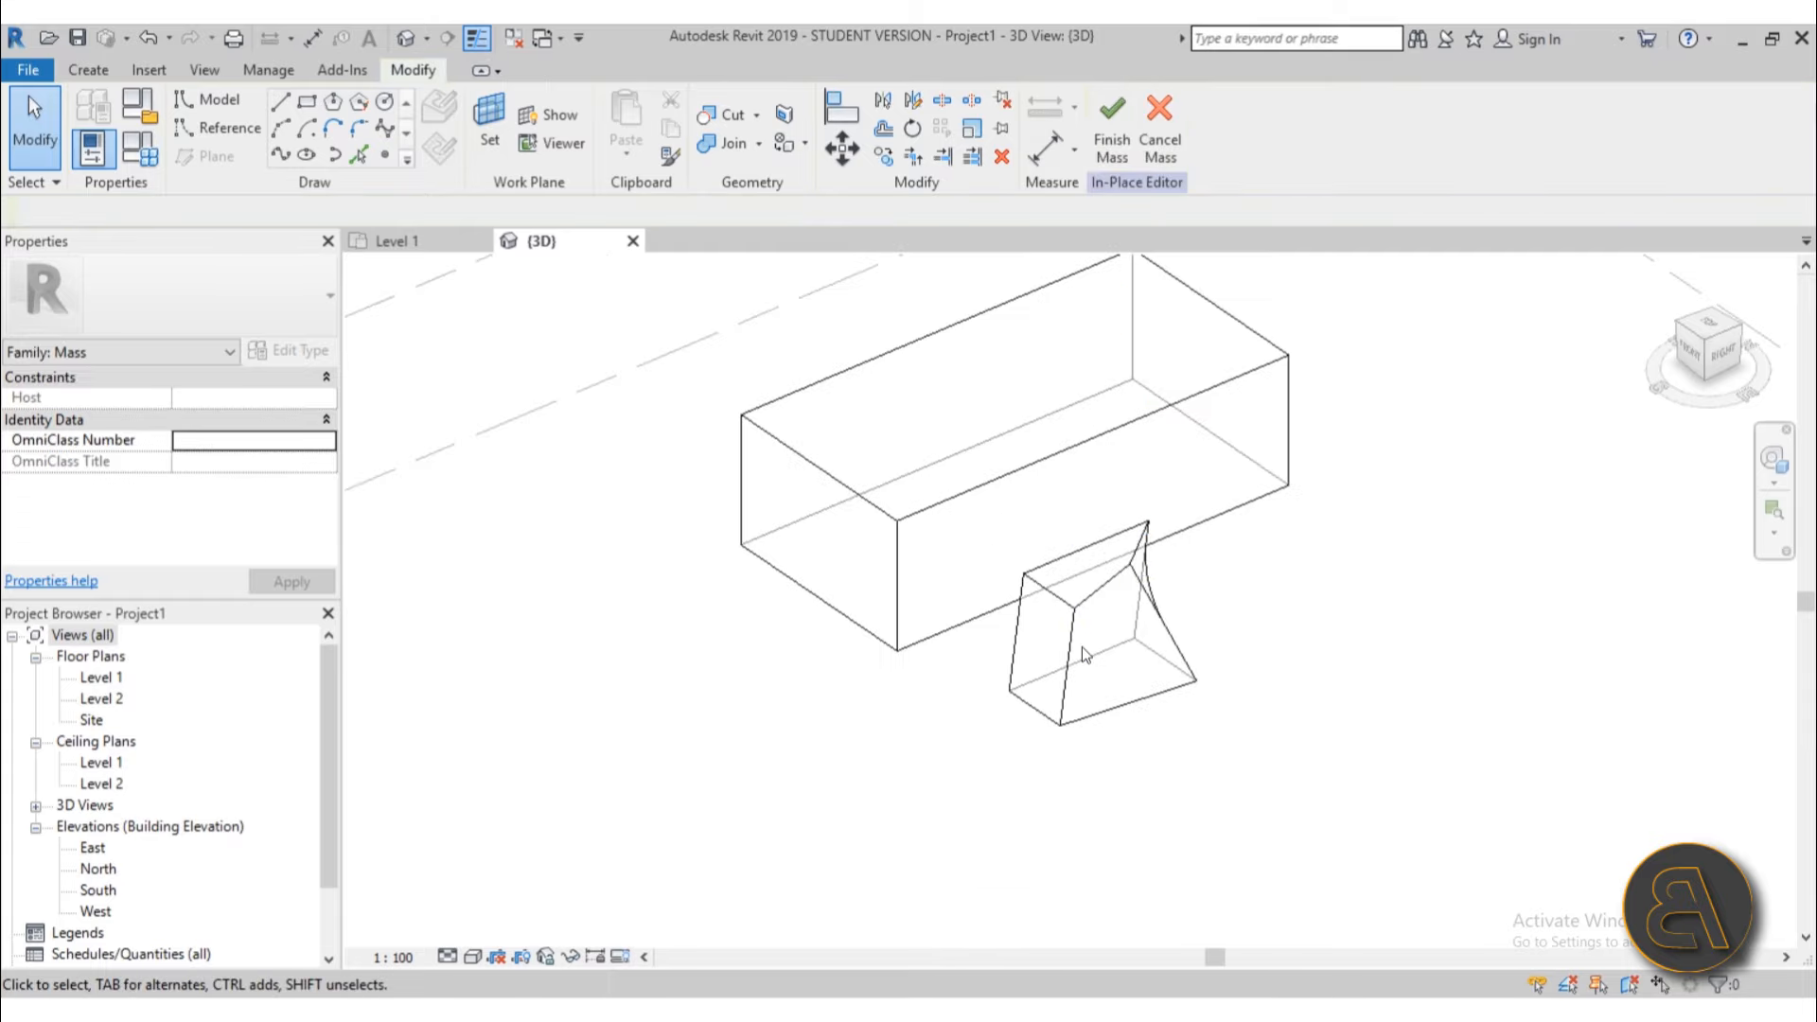
Step: Select the small form's top corner vertex and start the Rectangle tool in work-plane drawing mode
left_click(1075, 609)
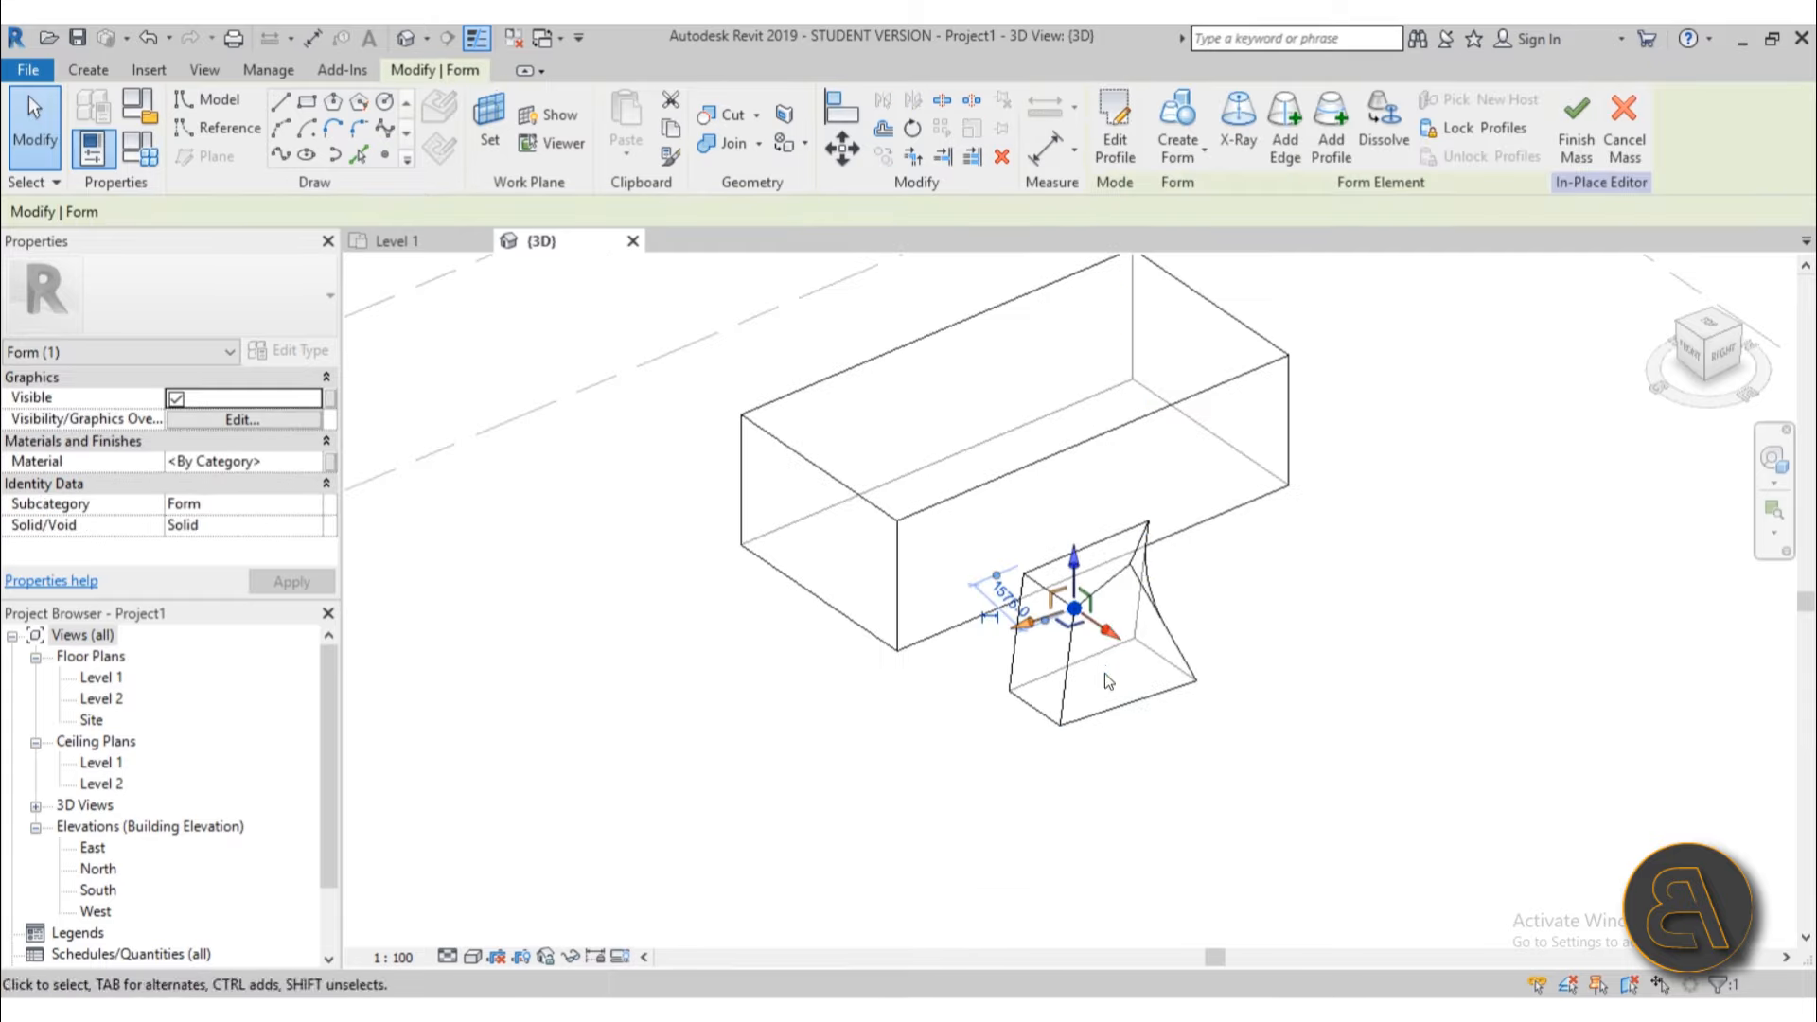
middle_click_drag(1108, 680, 1111, 640, "shift")
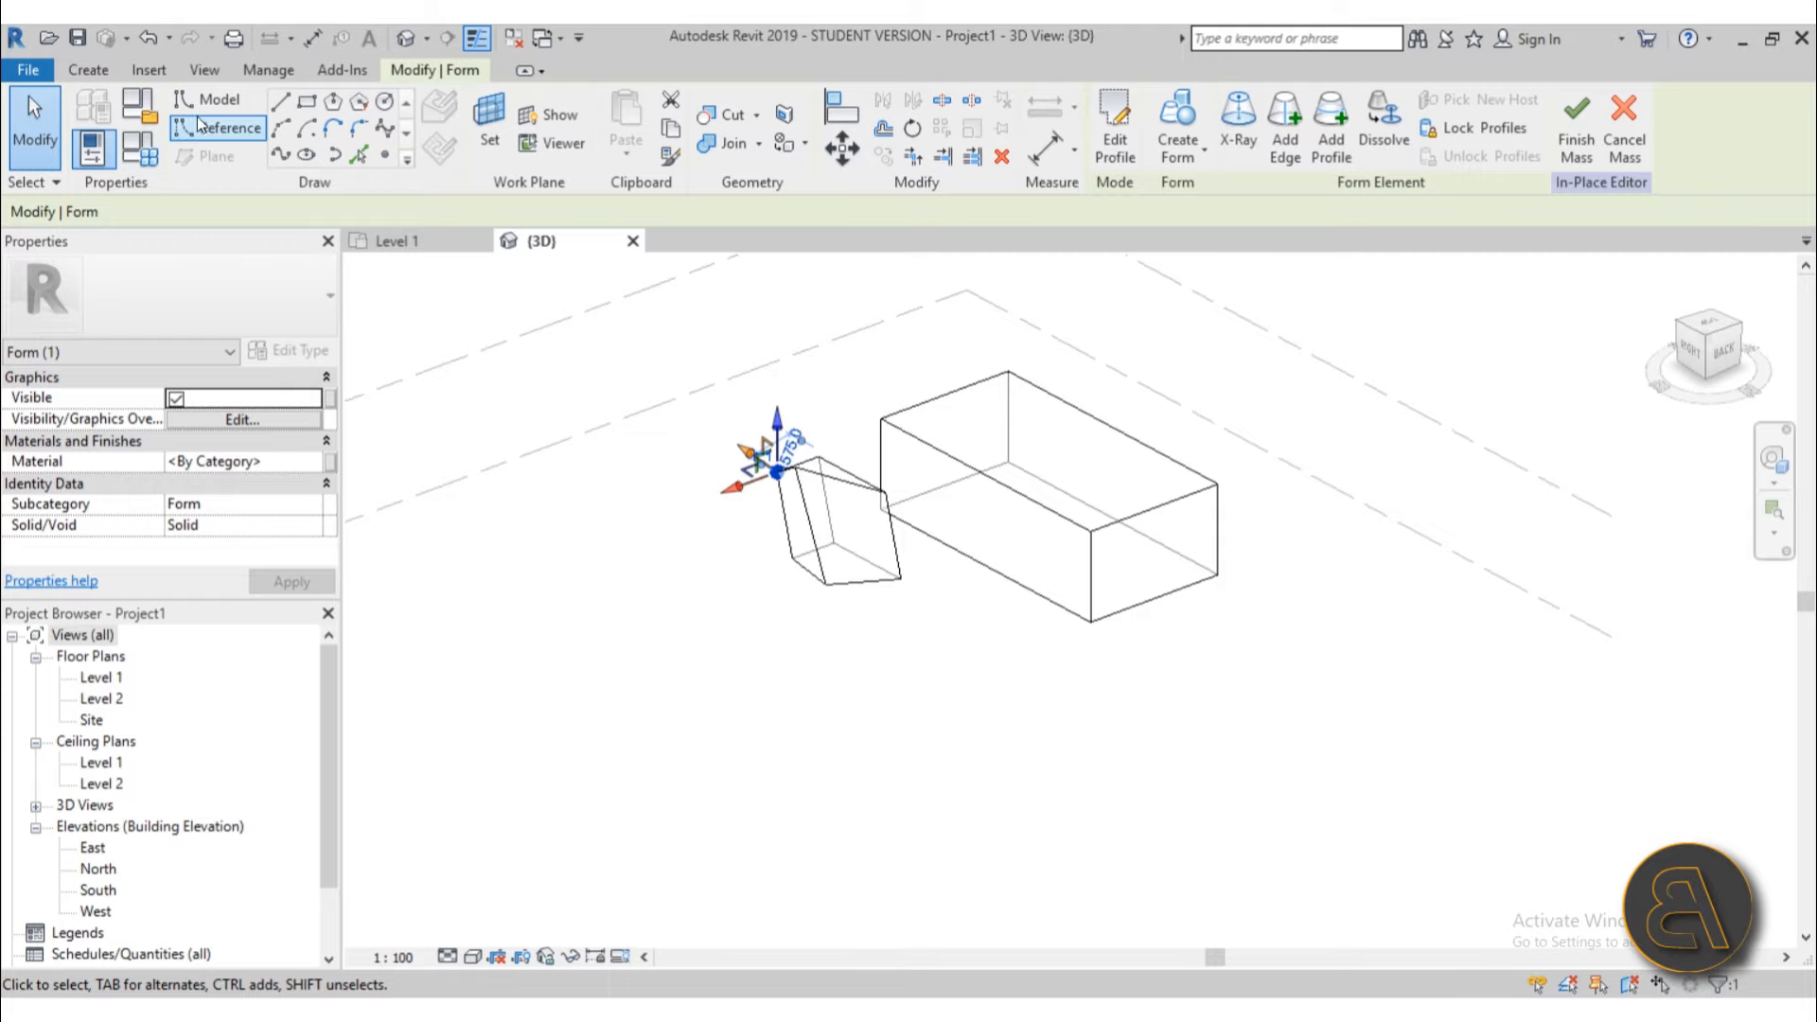
left_click(307, 101)
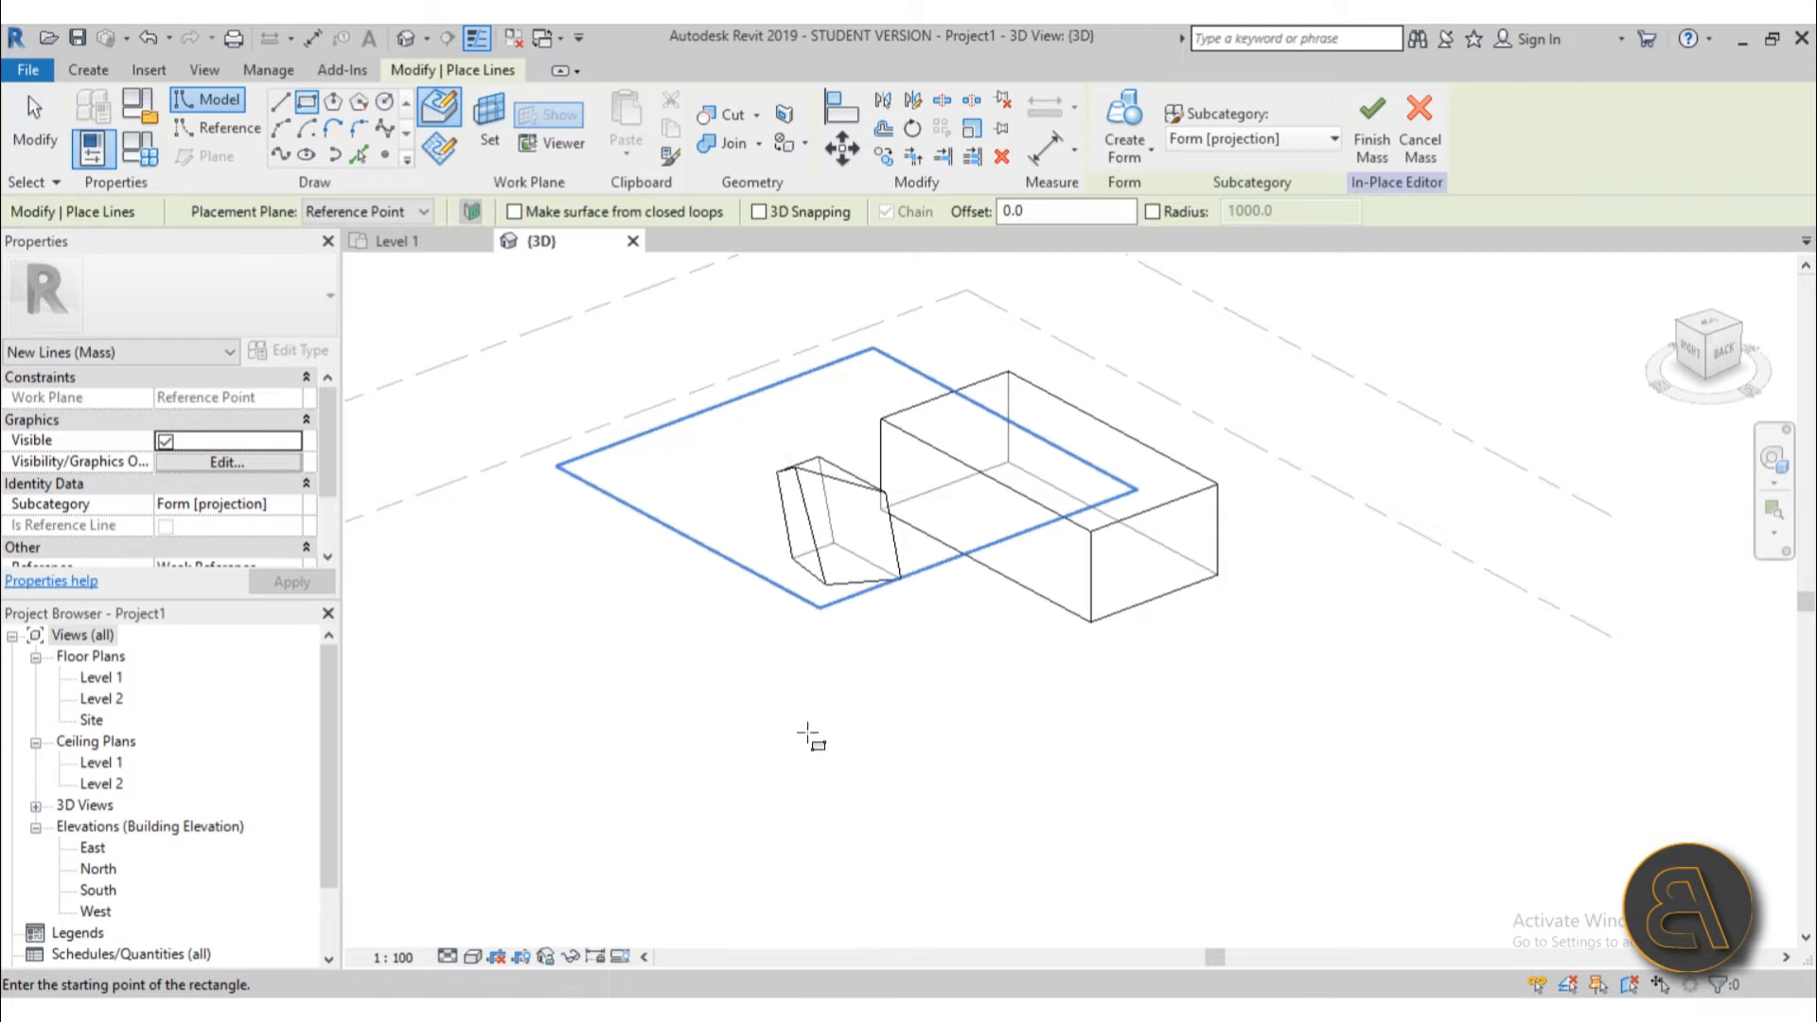
scroll(767, 682, "down", 3)
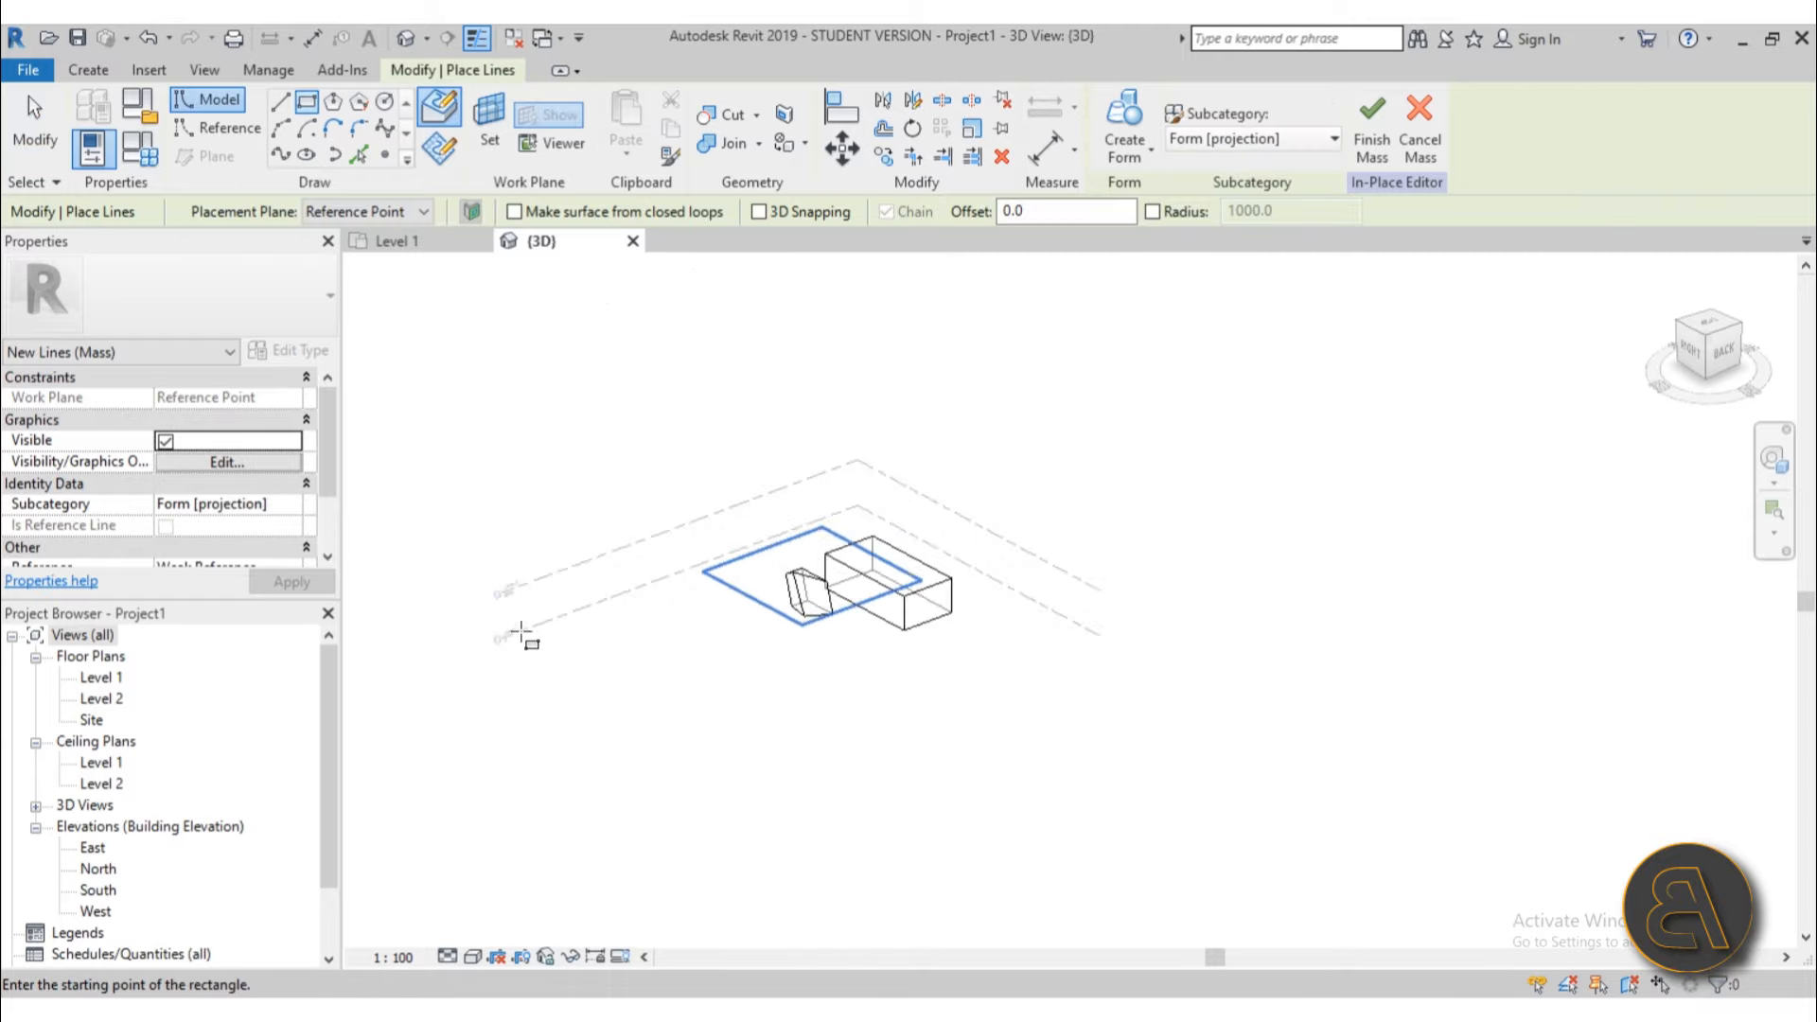
scroll(493, 630, "up", 6)
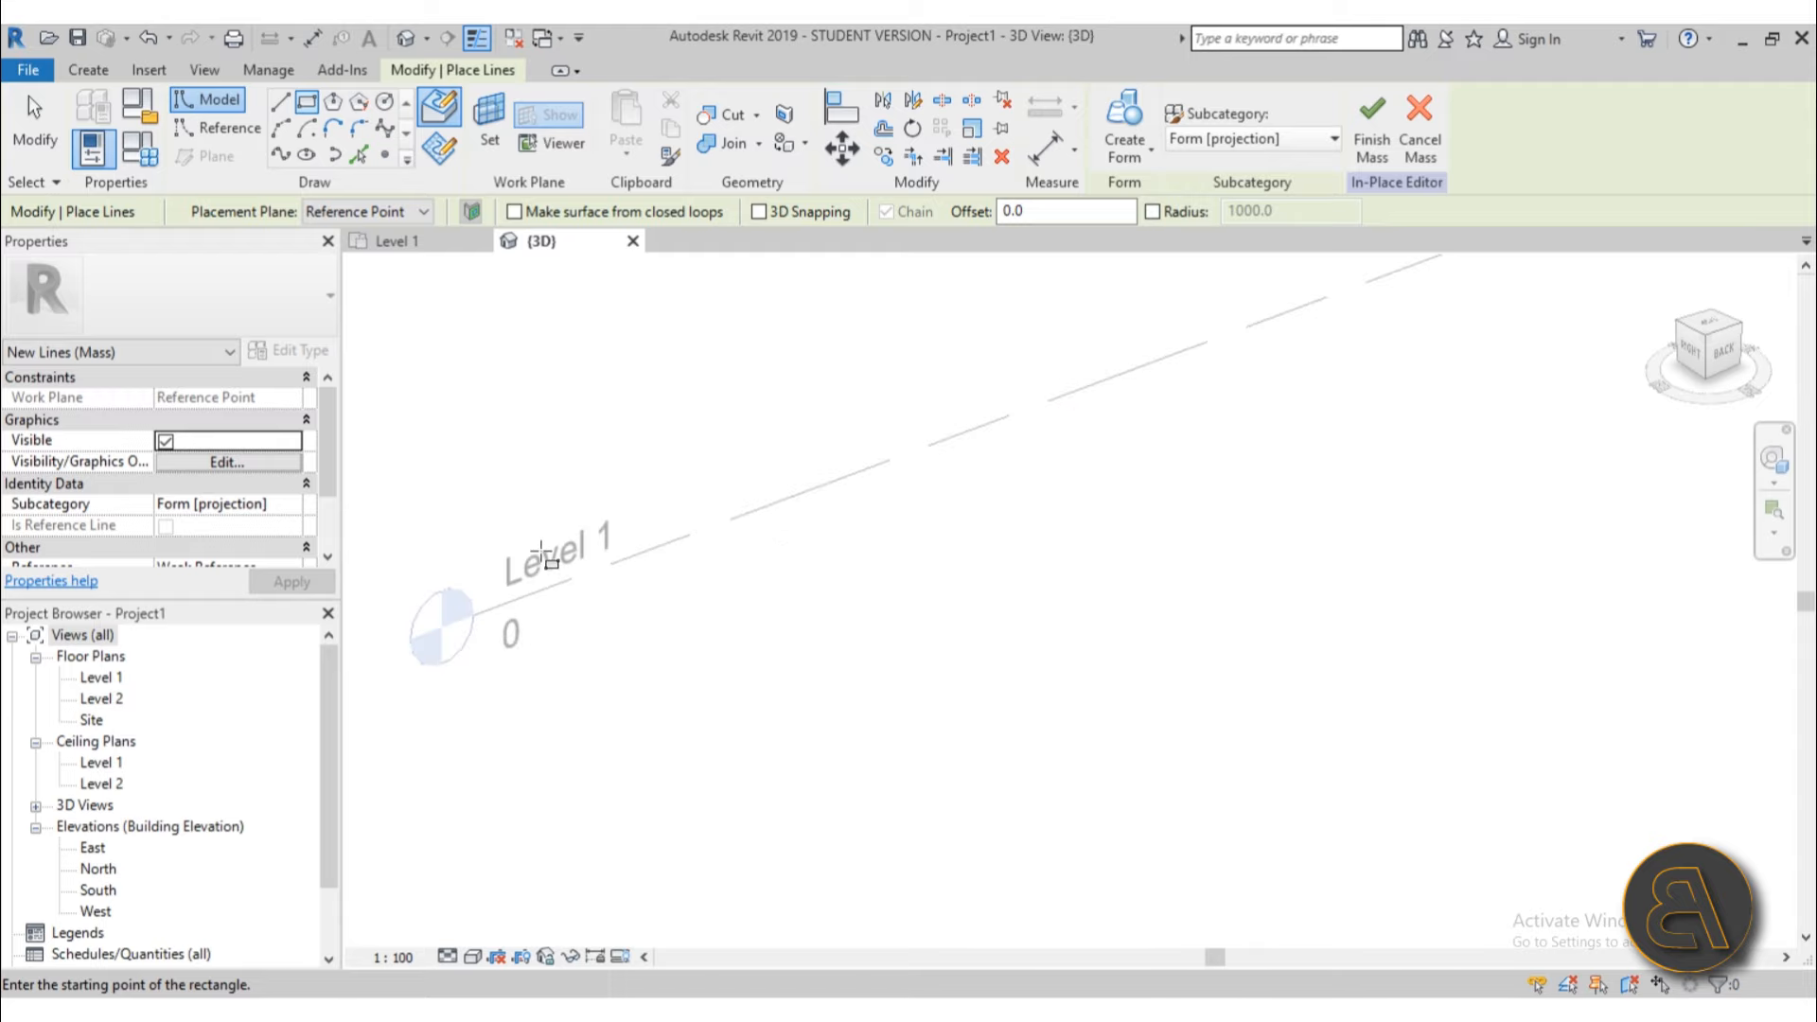
scroll(544, 559, "down", 5)
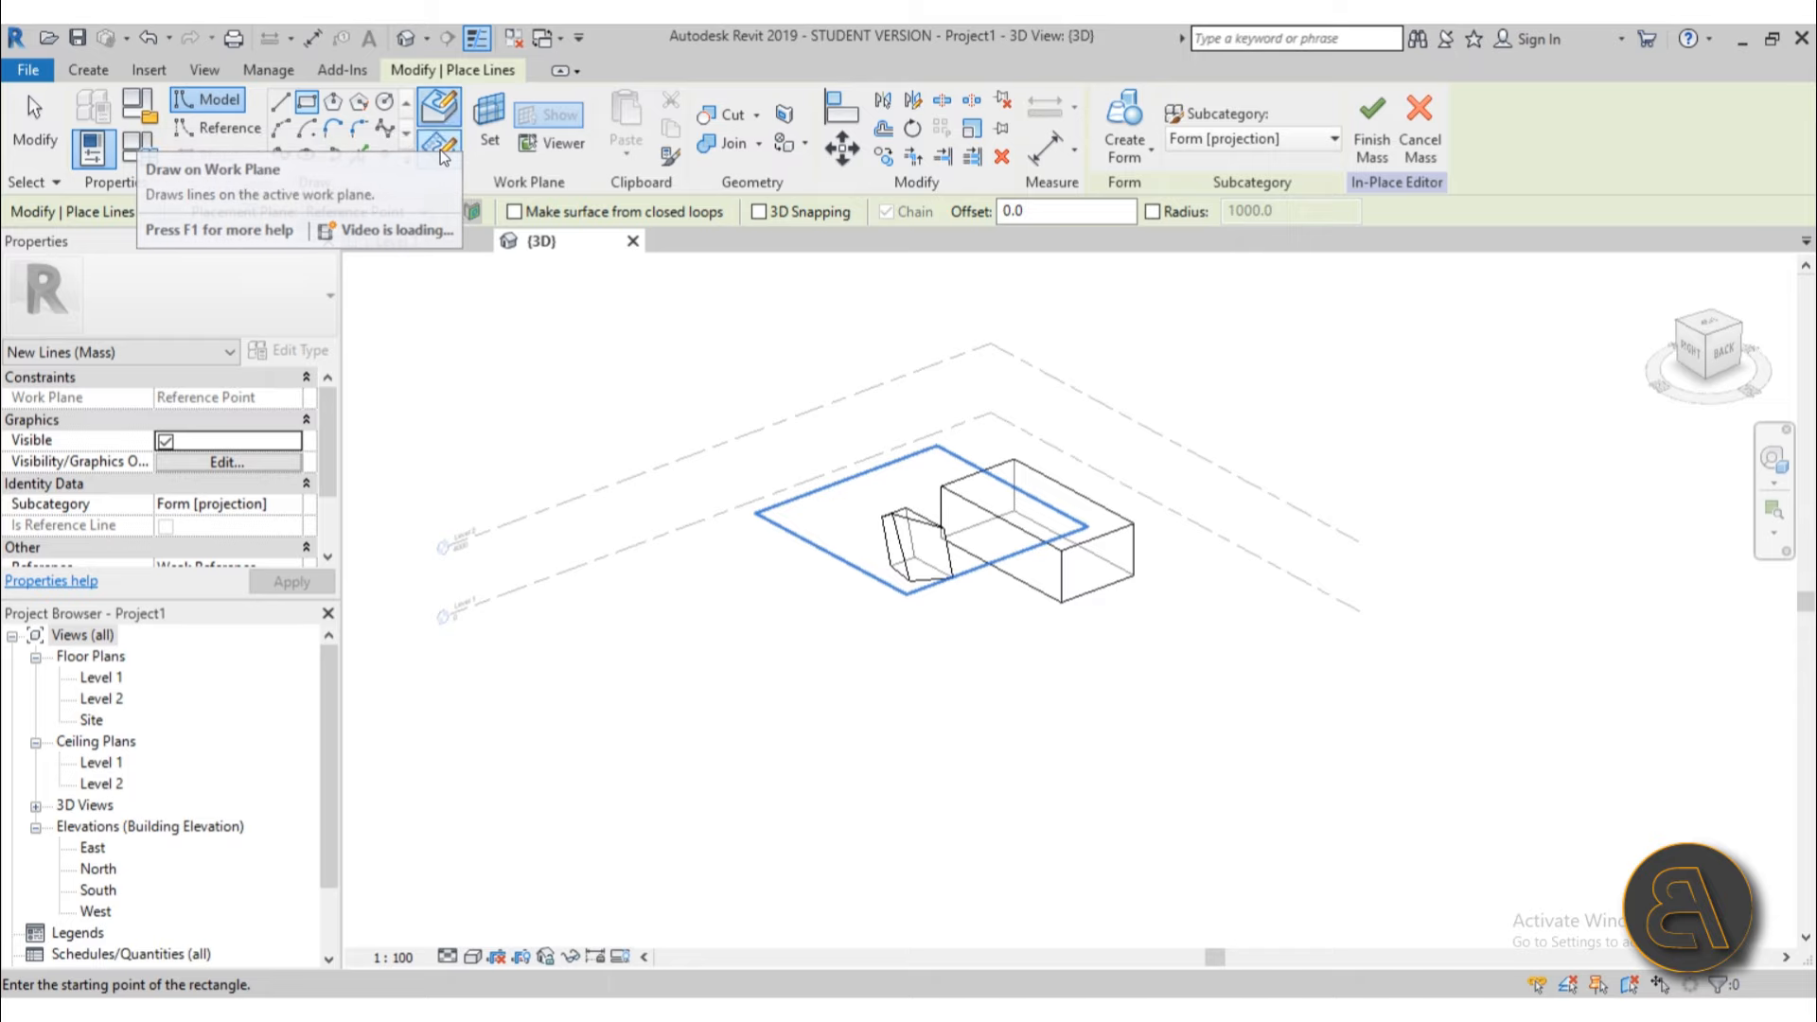
left_click(440, 149)
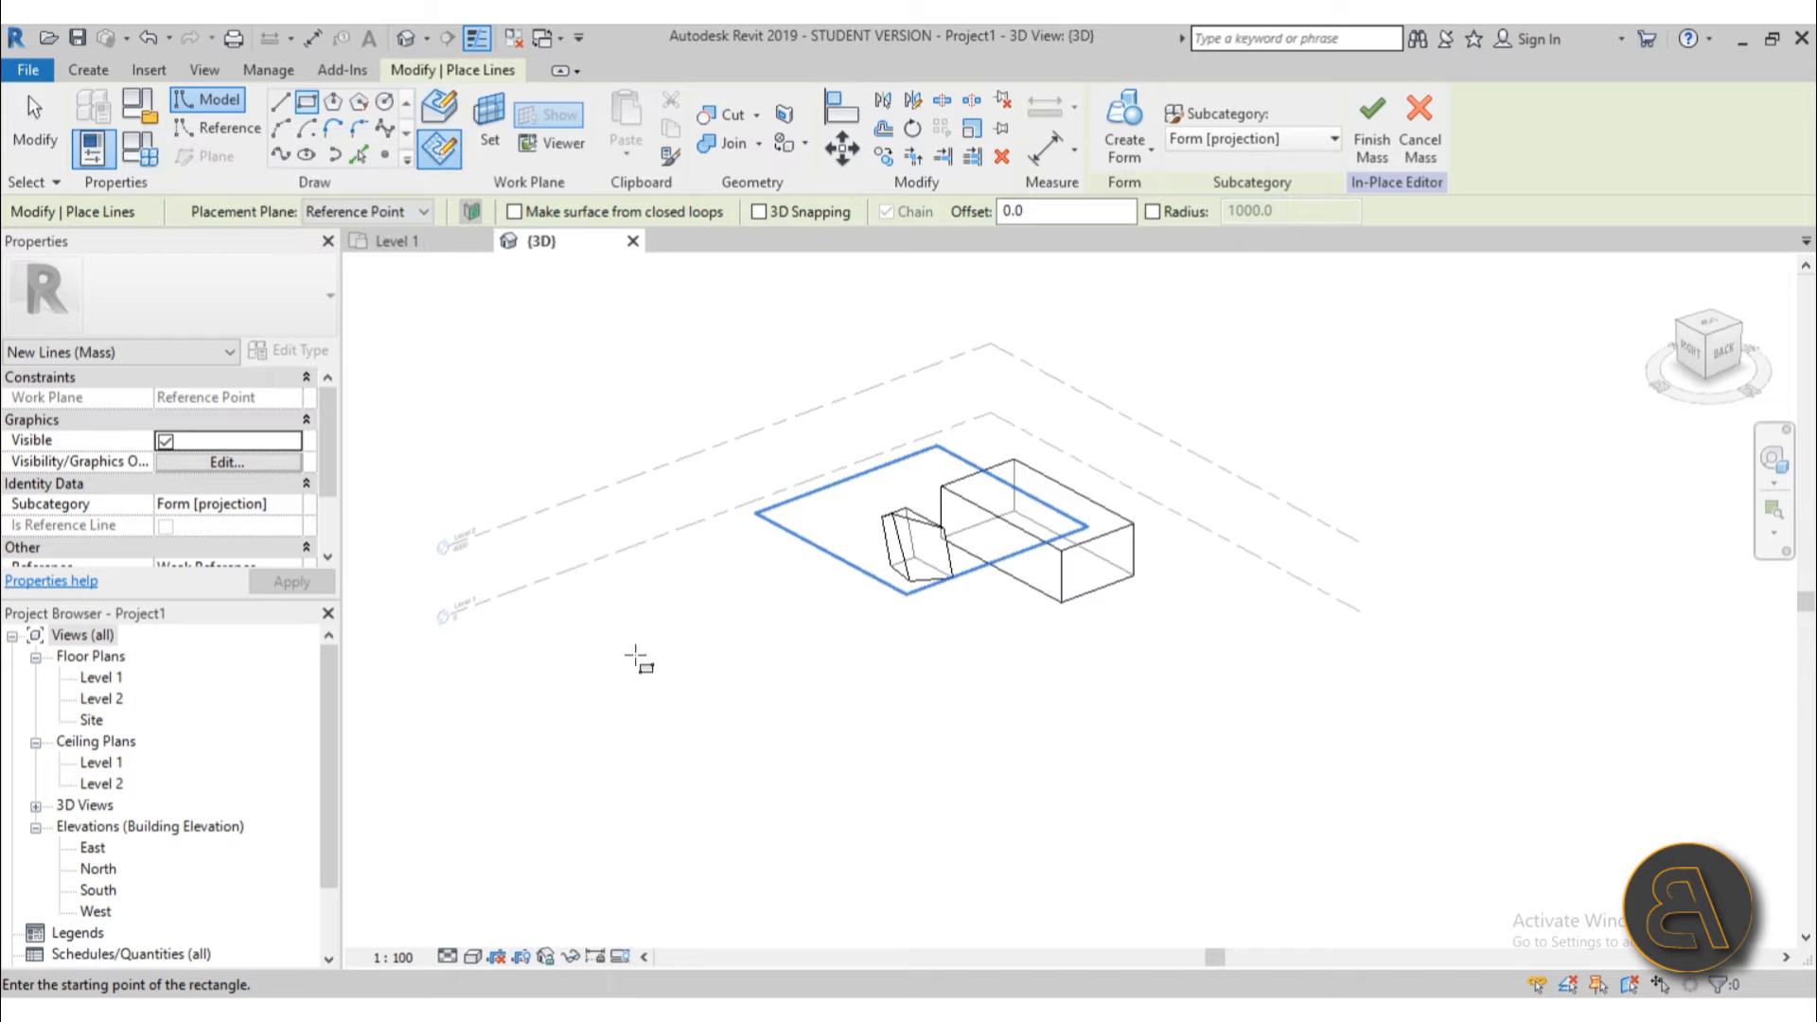
Step: Switch the placement plane to Level 1, to Level 2 and back to Level 1
left_click(327, 210)
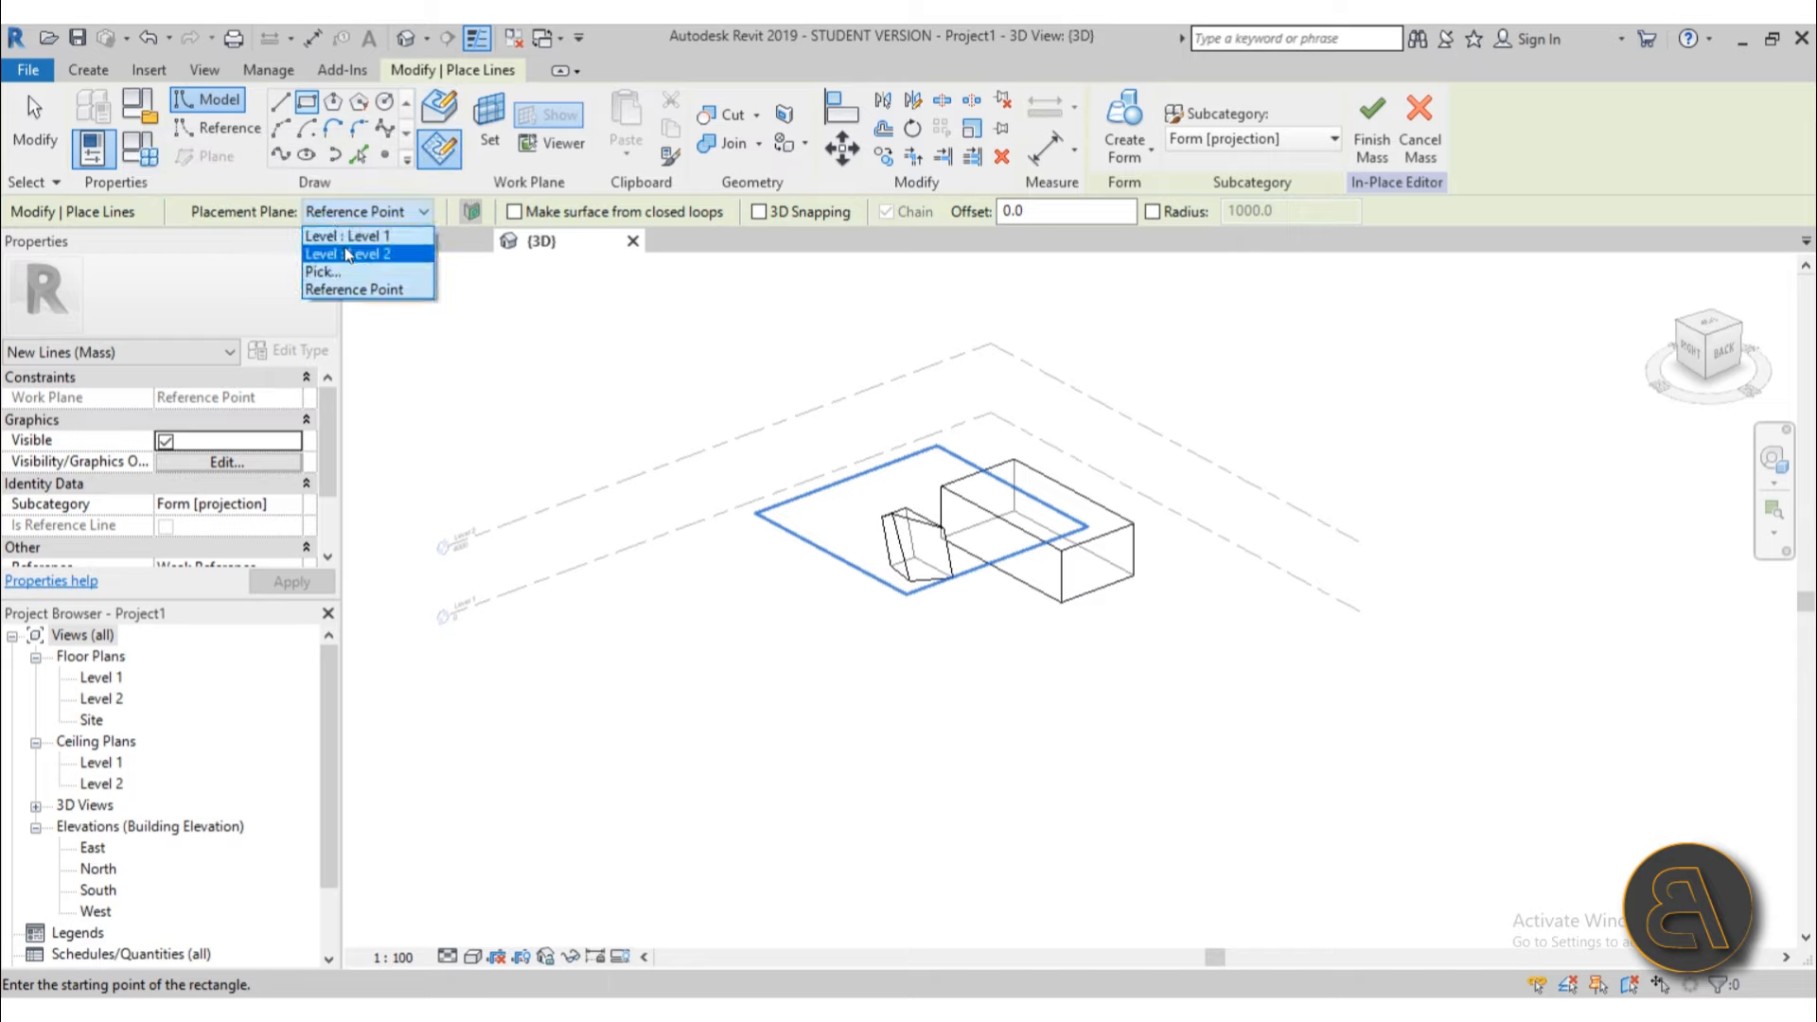
left_click(346, 237)
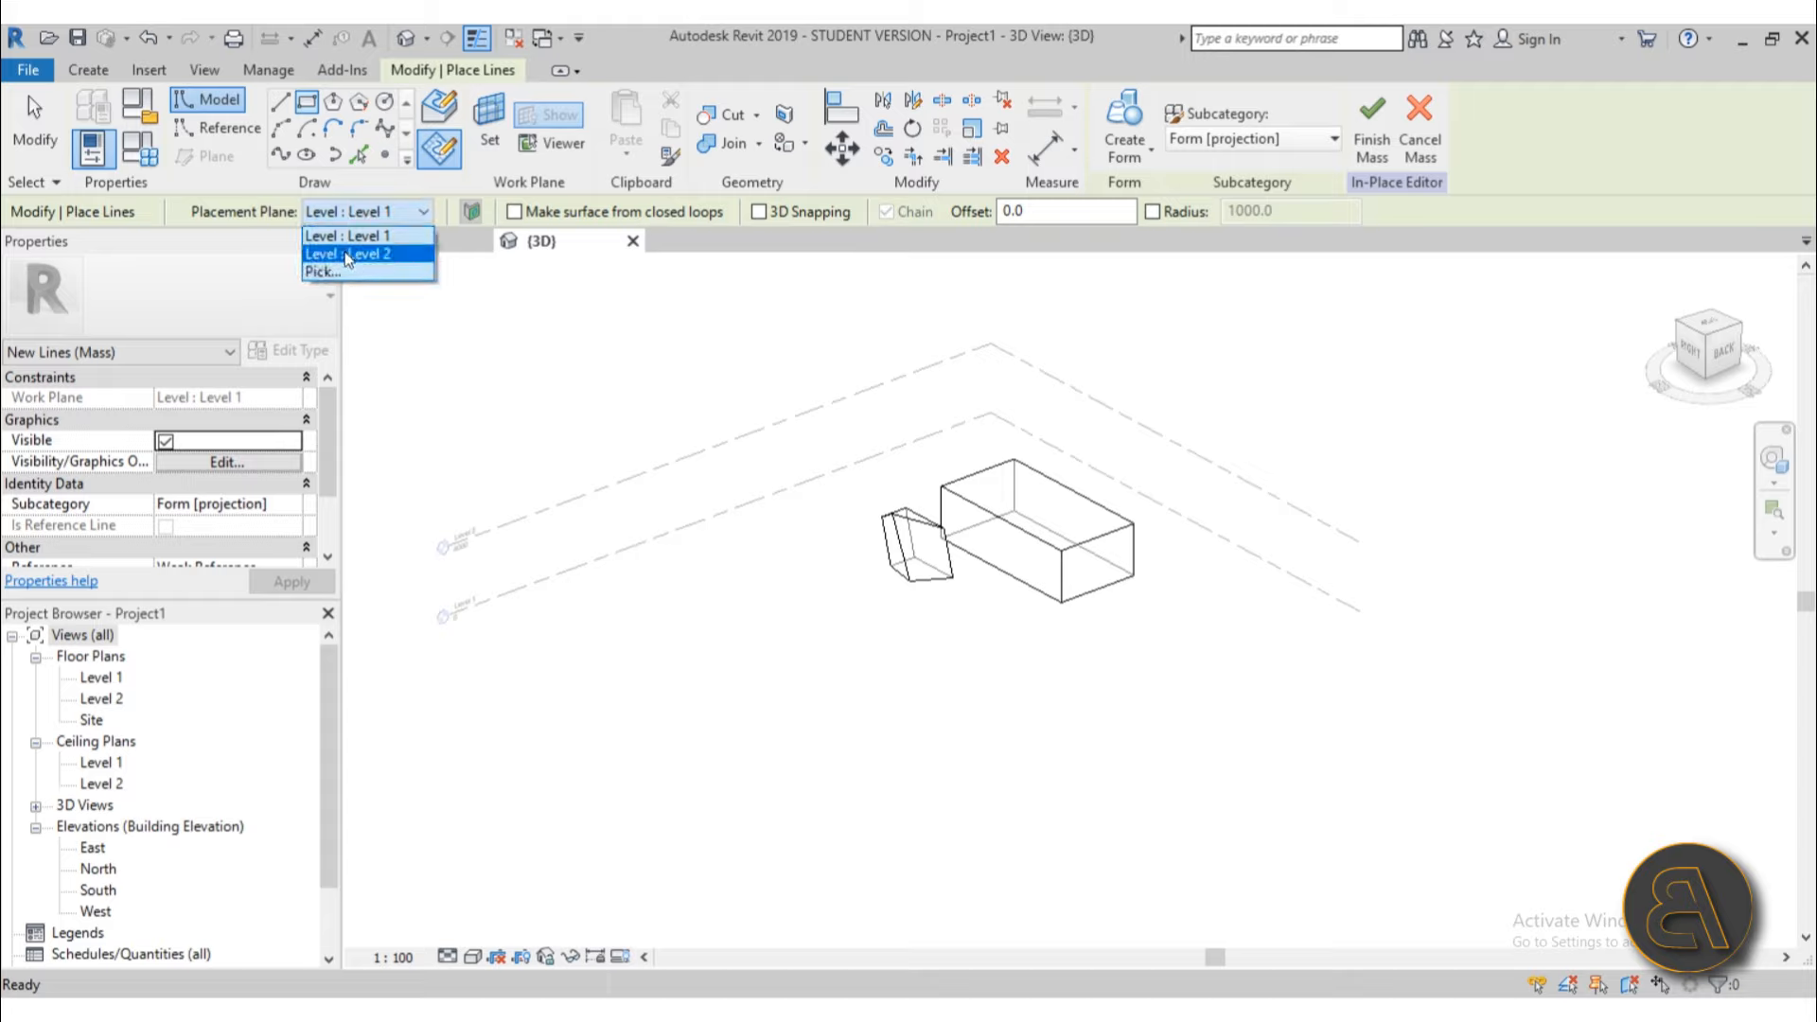
left_click(344, 255)
left_click(366, 214)
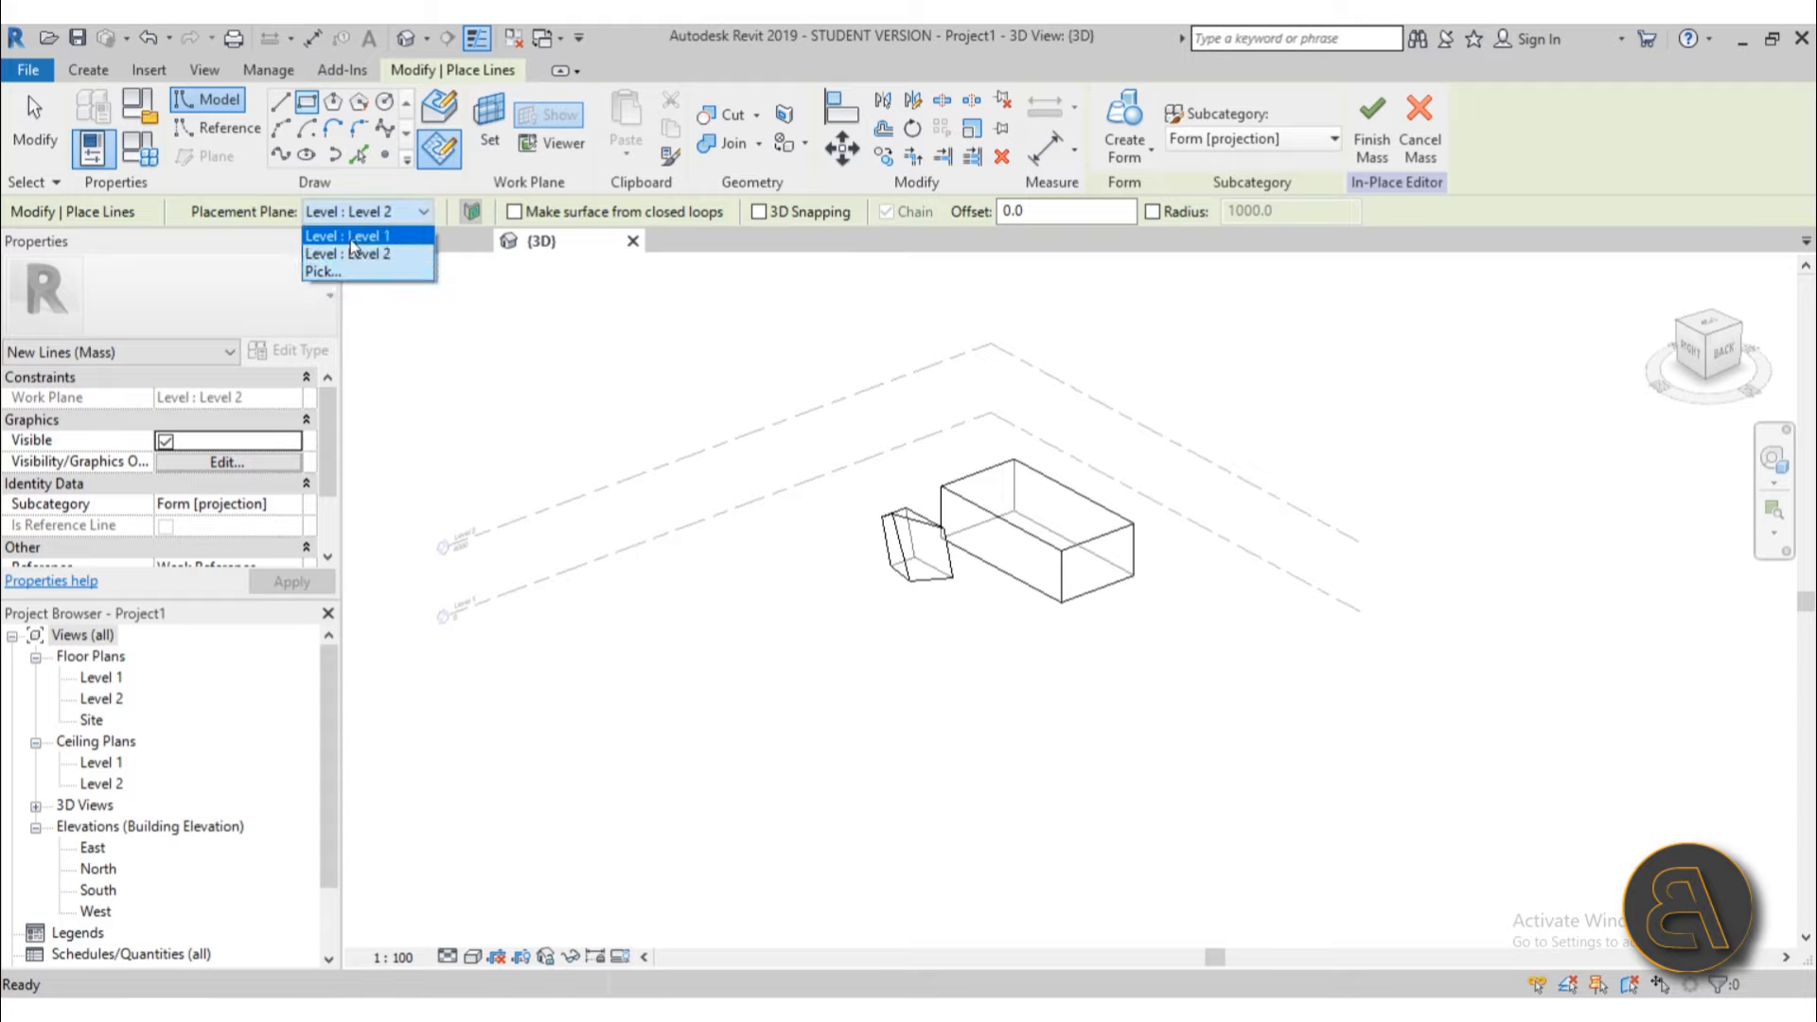
left_click(350, 236)
Step: Pick the vertical end face of the large box as the placement plane
left_click(394, 214)
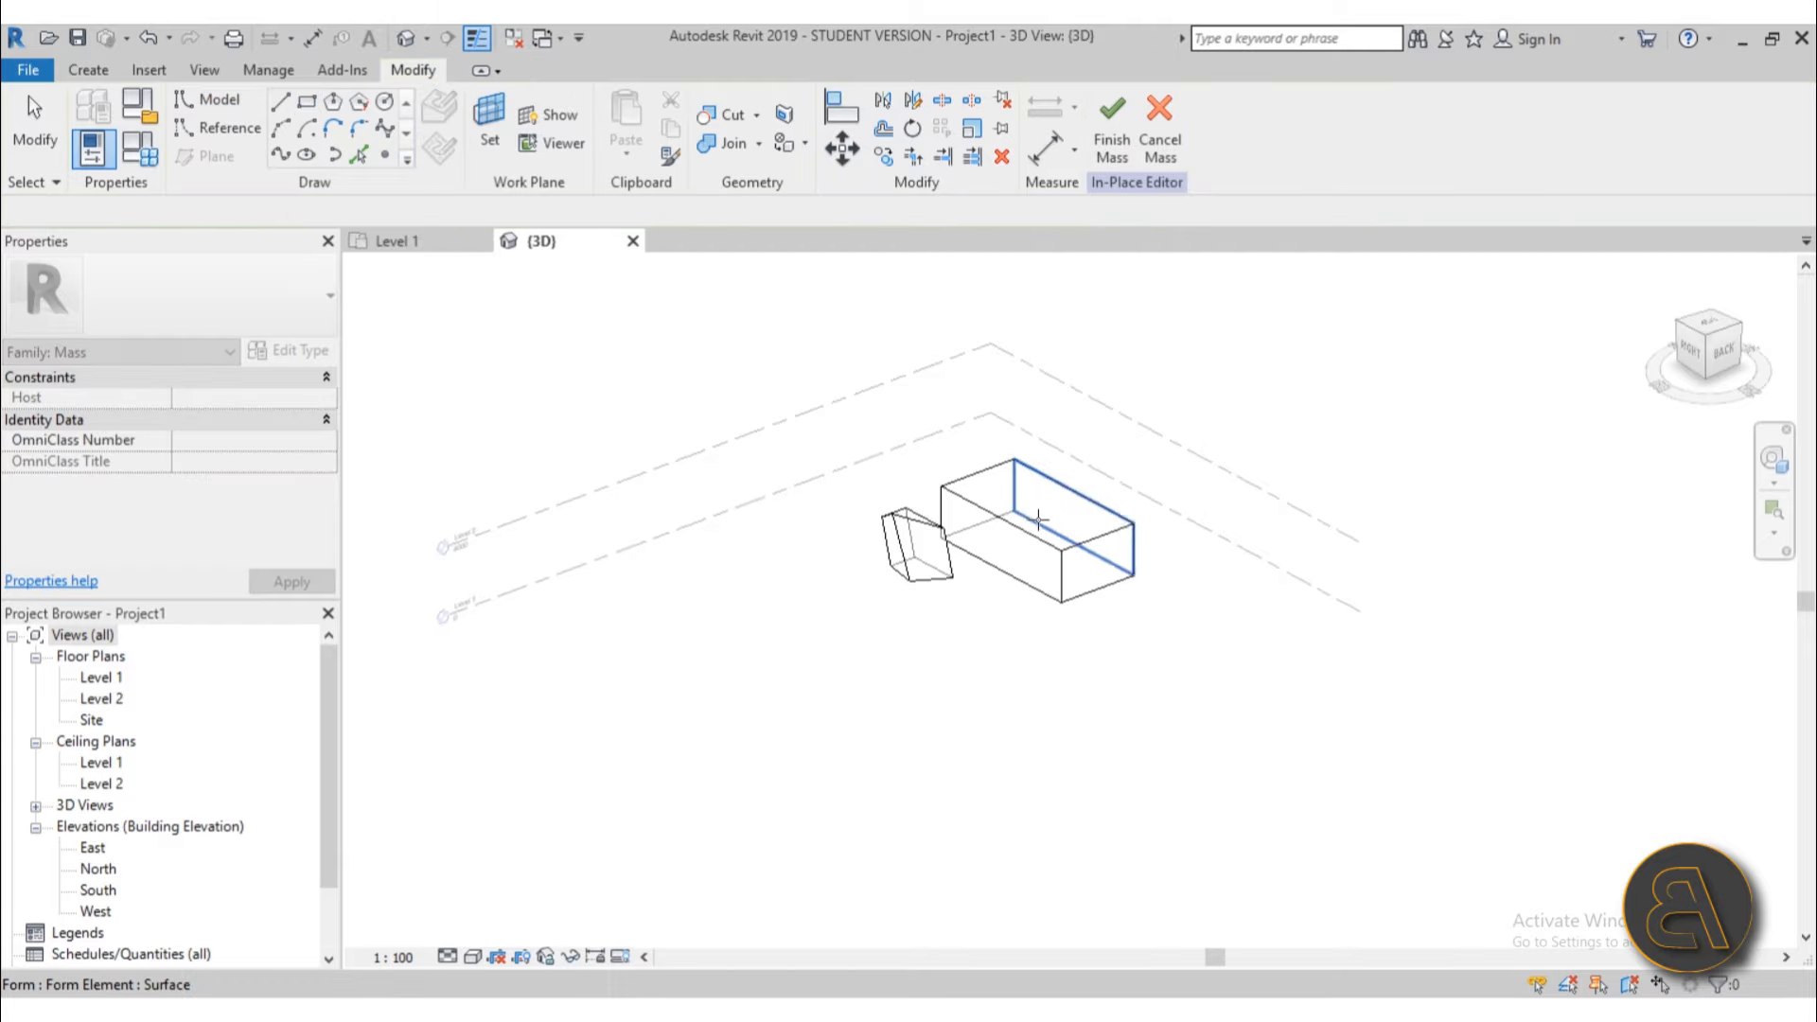
scroll(1088, 549, "up", 3)
left_click(1199, 606)
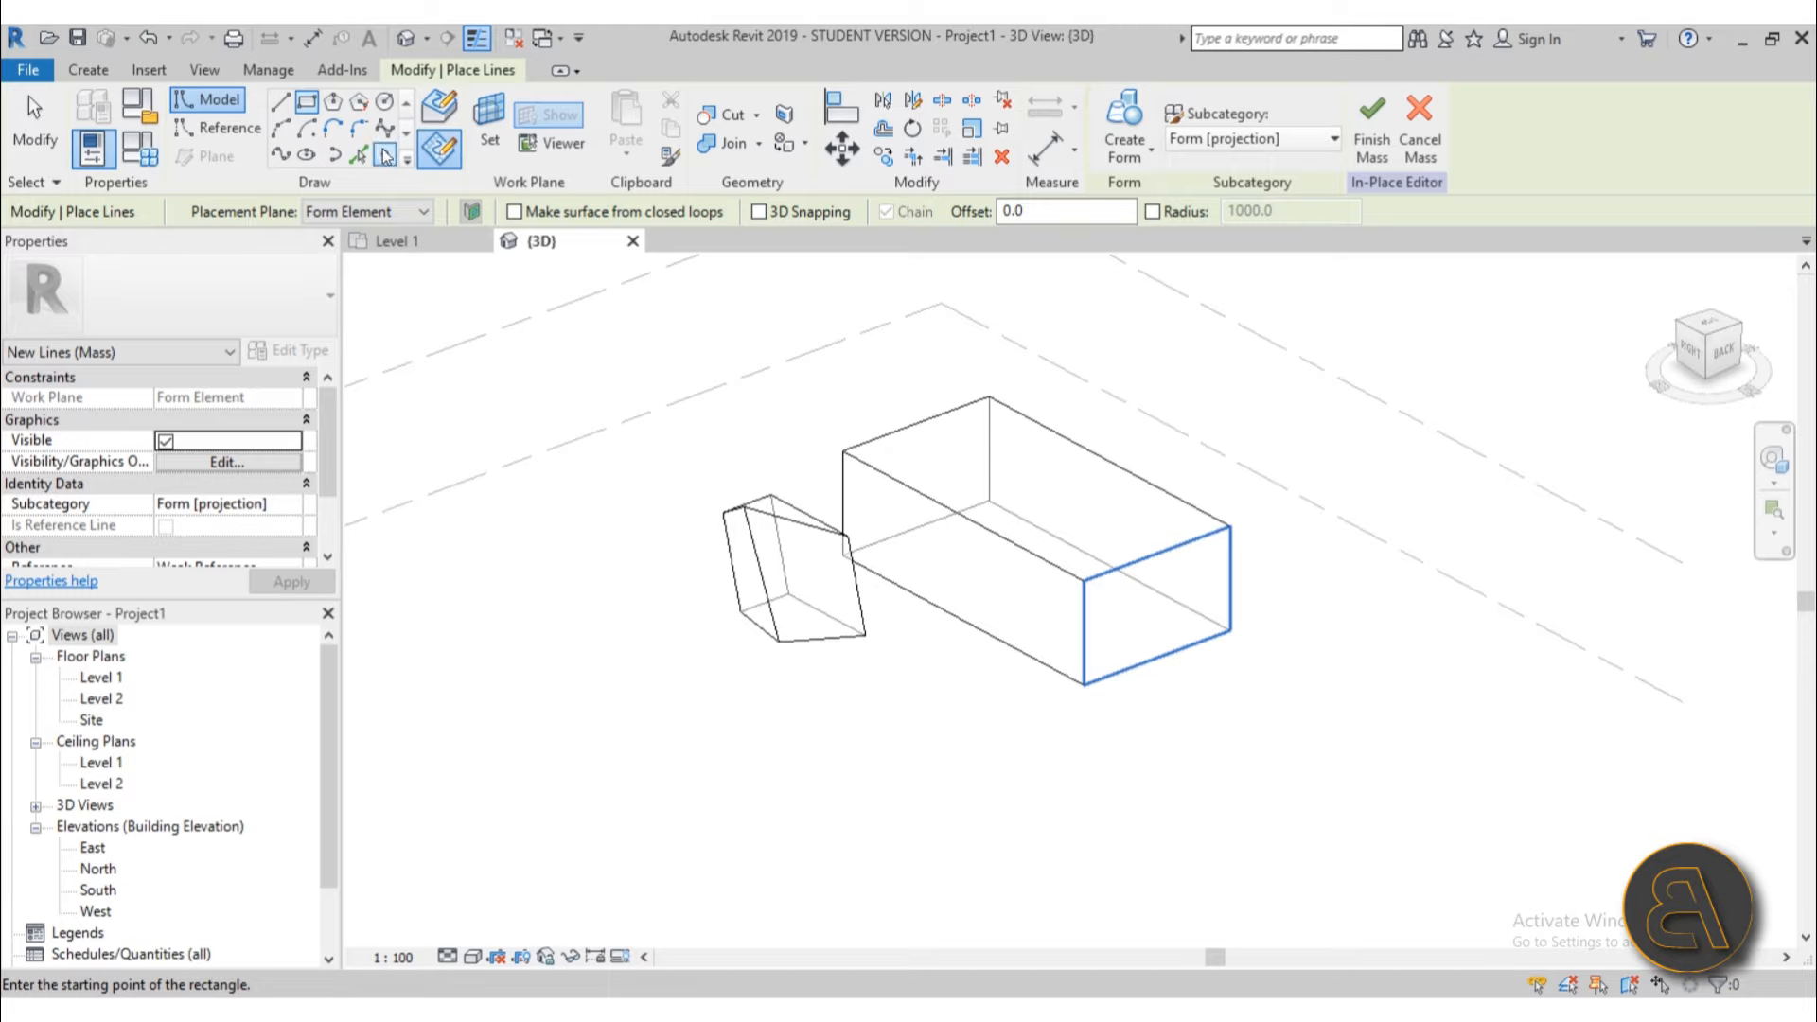
Step: Draw two connected lines freehand on the large box's picked end face
left_click(281, 101)
scroll(1104, 600, "up", 3)
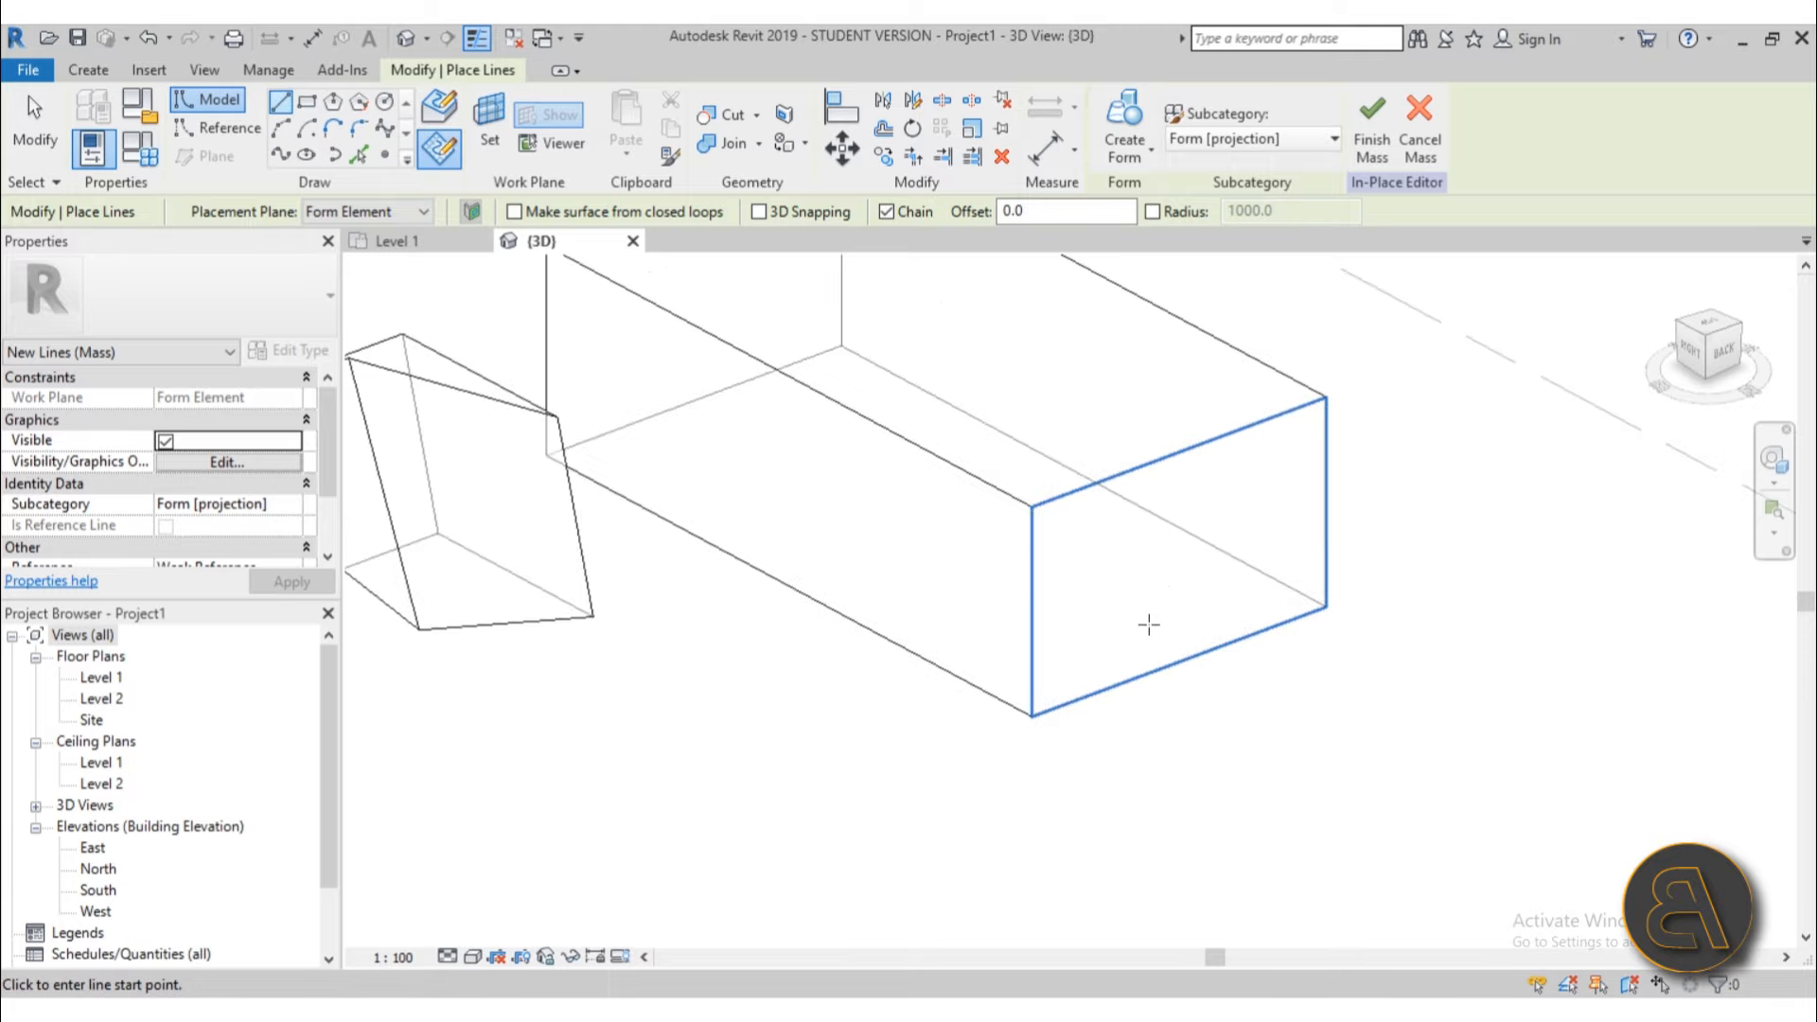
left_click(1130, 625)
left_click(1212, 468)
left_click(1274, 515)
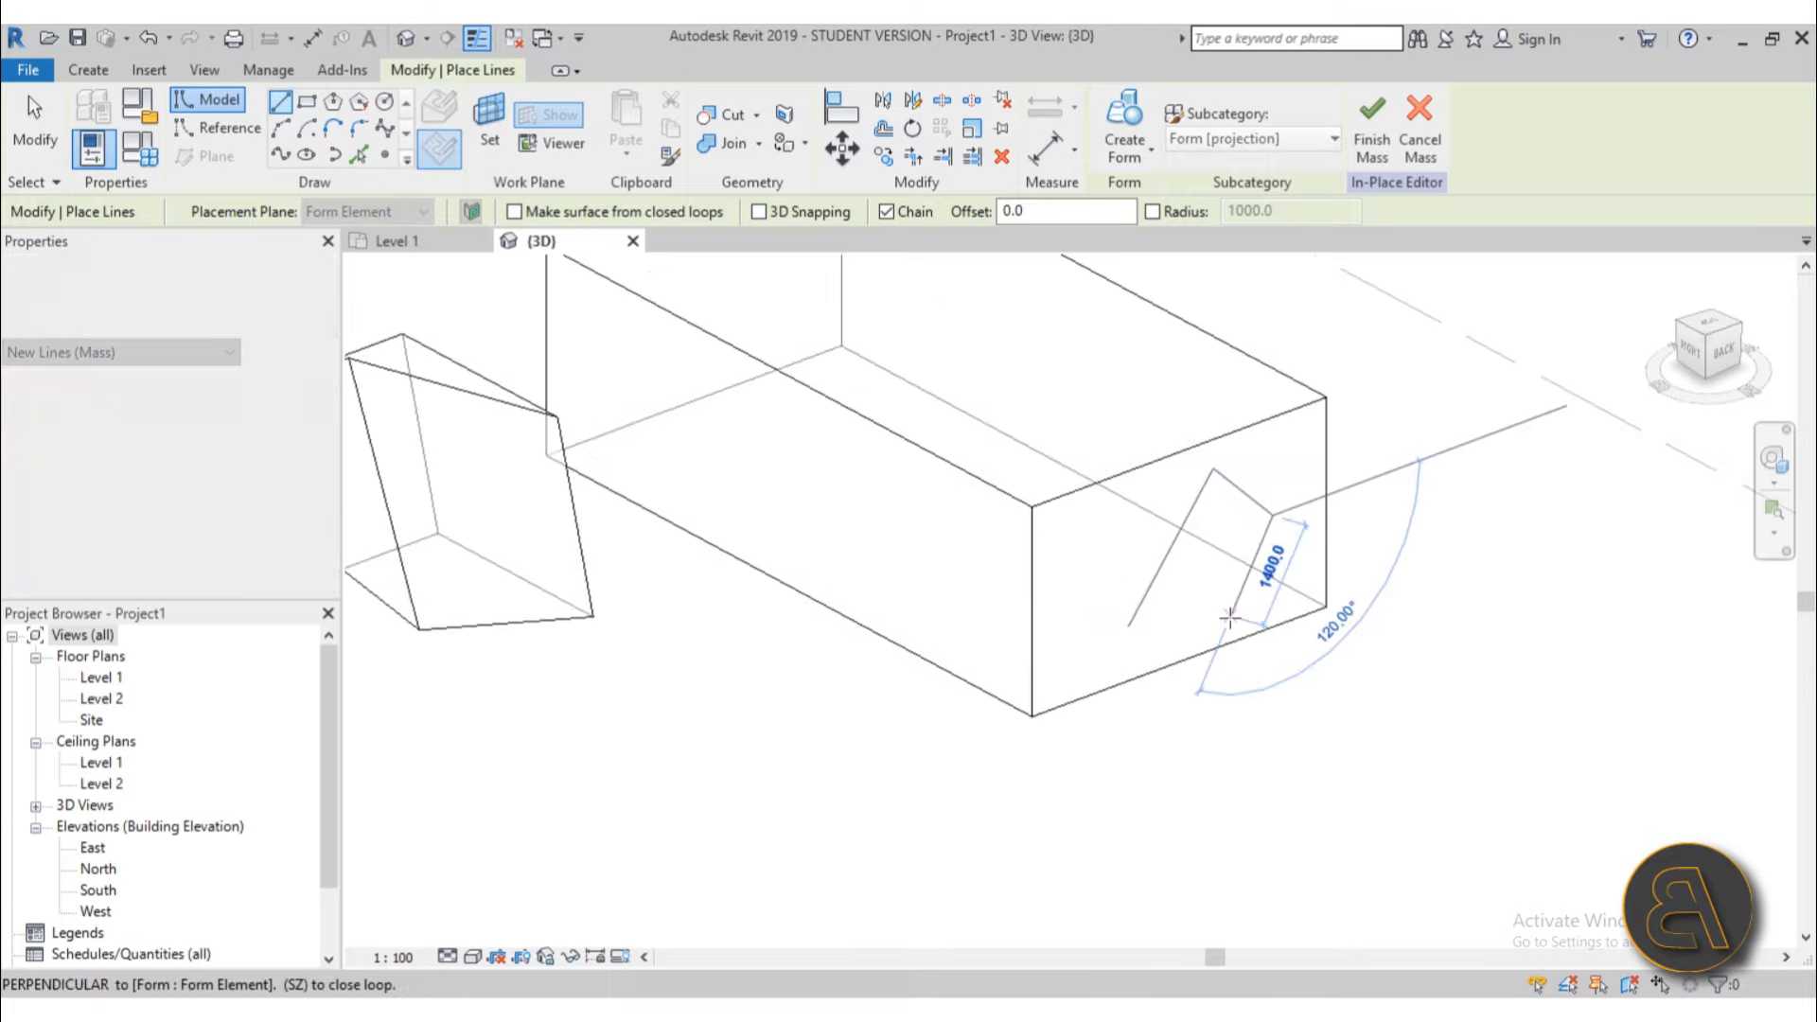
scroll(1259, 609, "down", 3)
mouse_move(1254, 606)
middle_mouse_down("shift")
mouse_move(782, 508)
mouse_move(1127, 653)
mouse_move(1263, 578)
middle_mouse_up("shift")
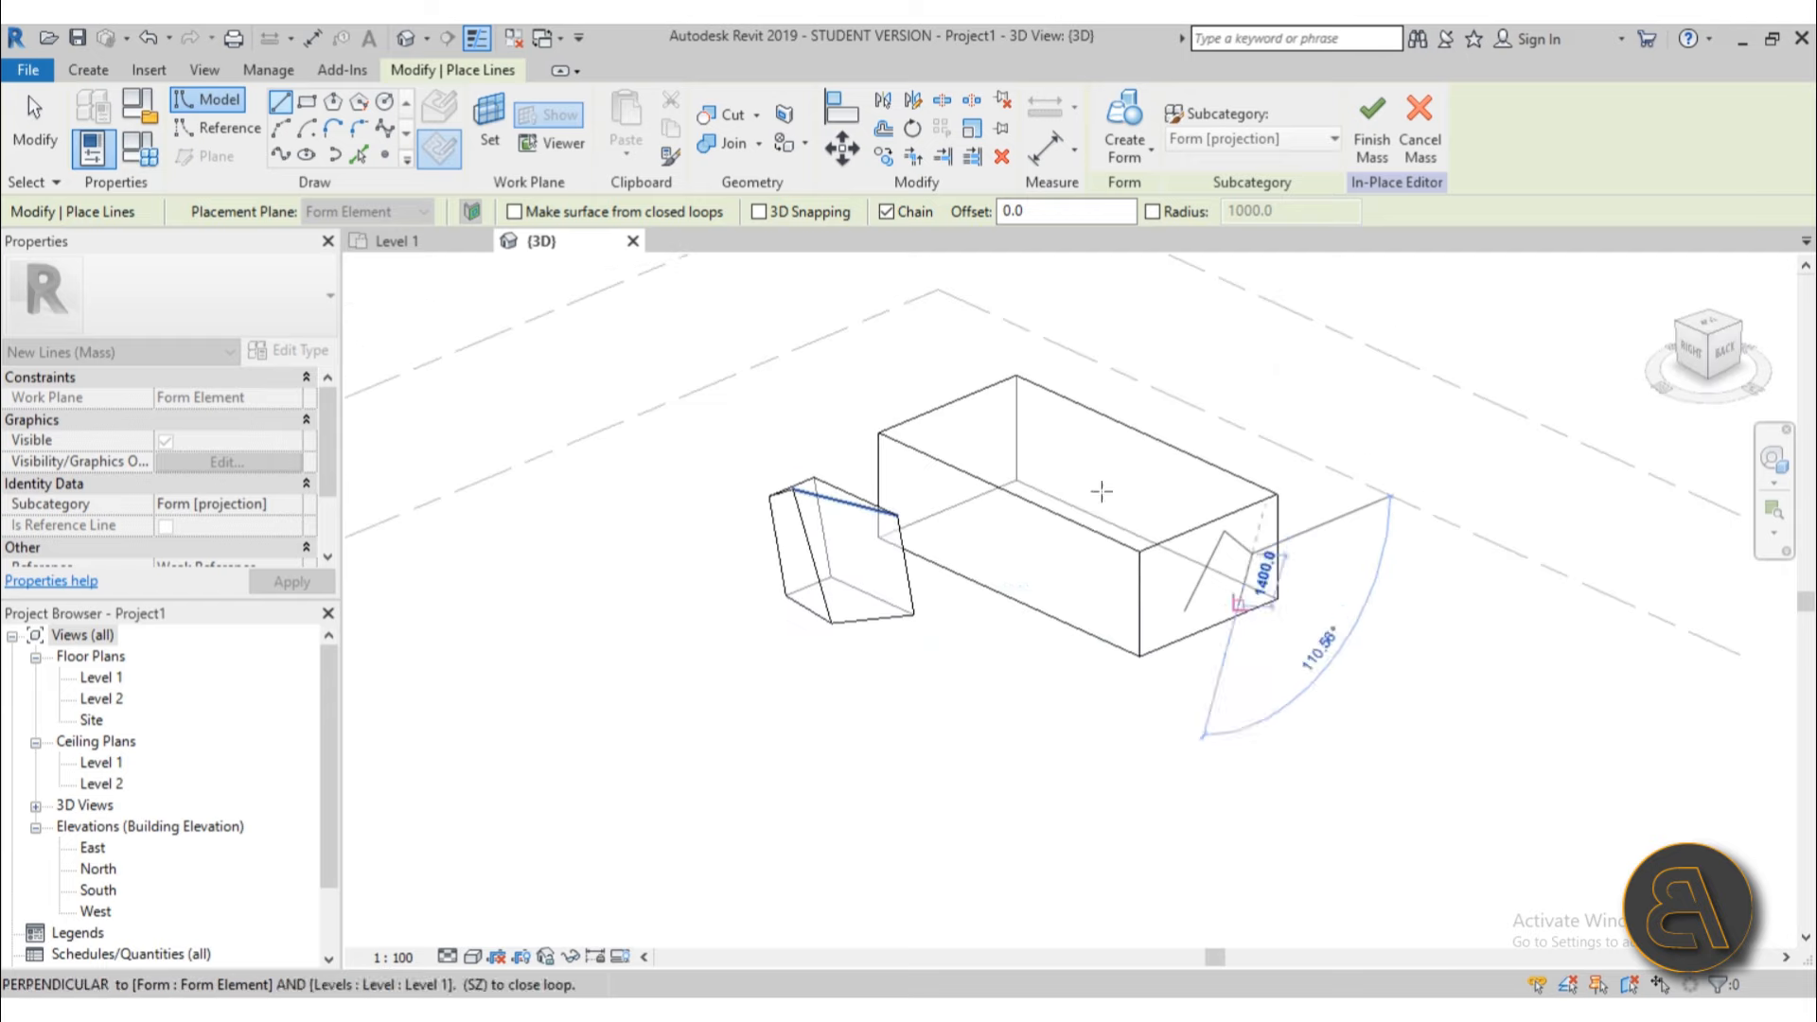
Step: Undo the two connected lines on the large box's end face
left_click(152, 42)
left_click(152, 41)
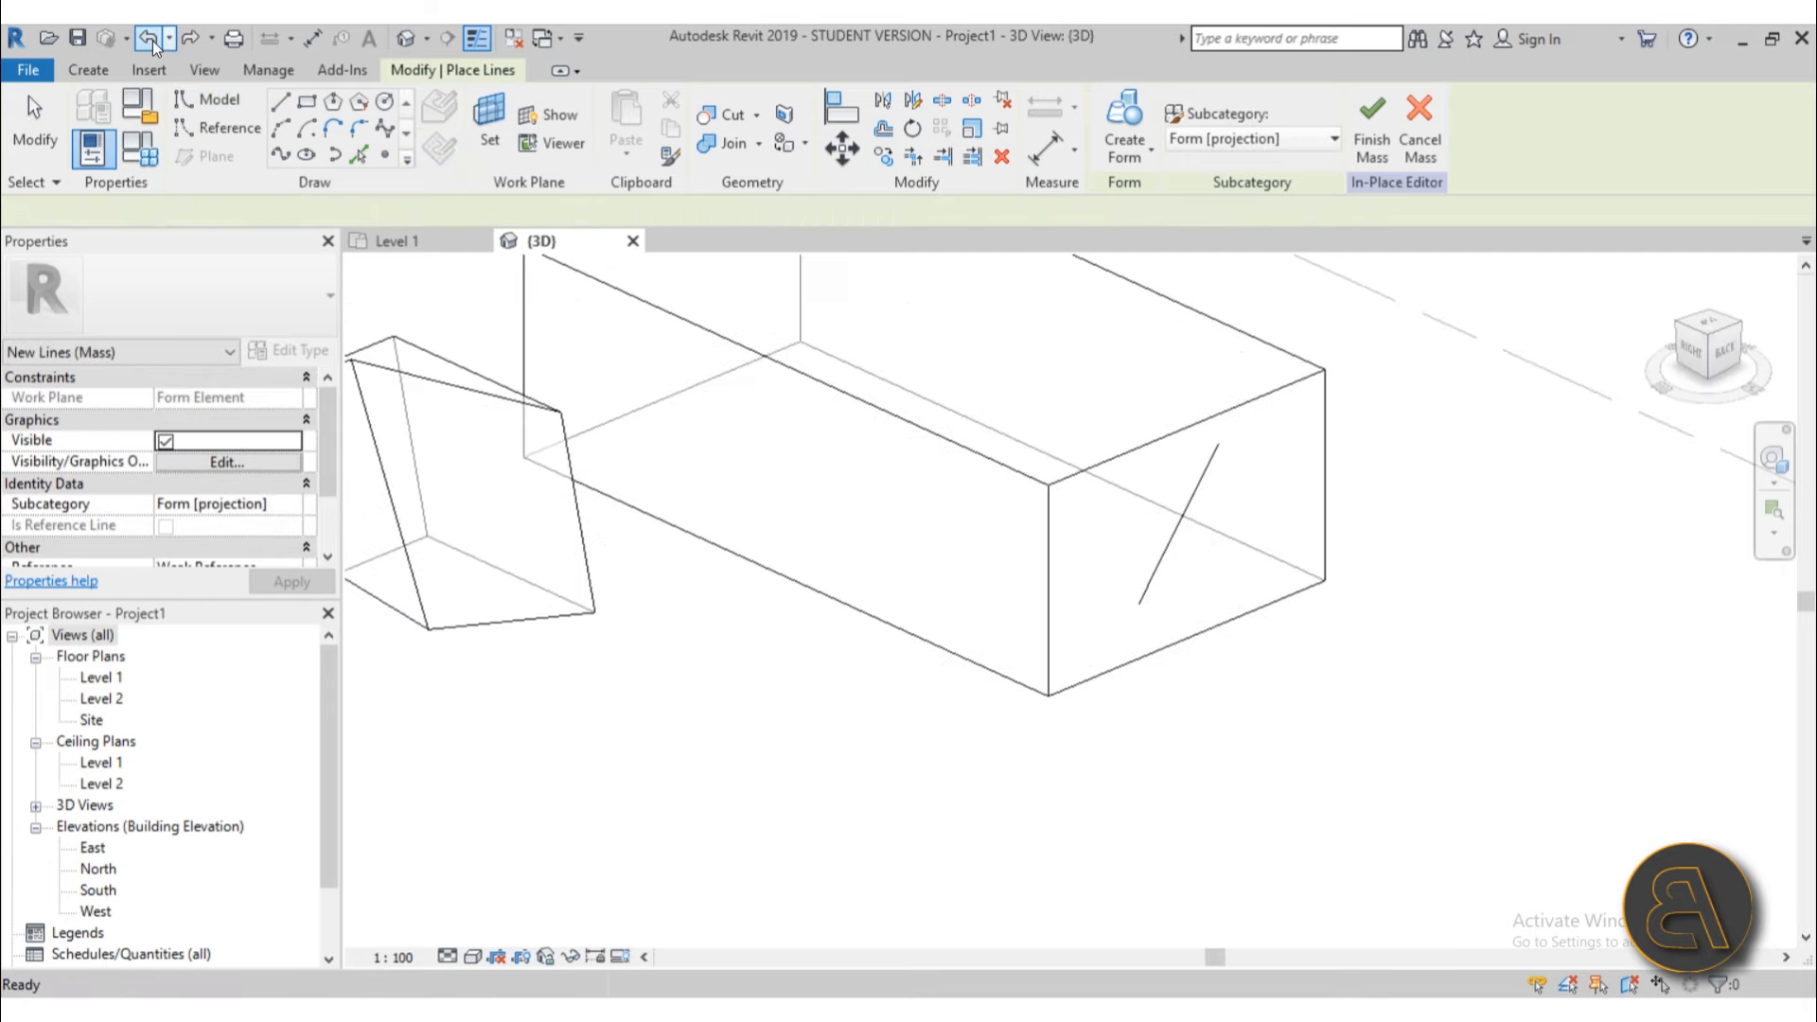
left_click(151, 41)
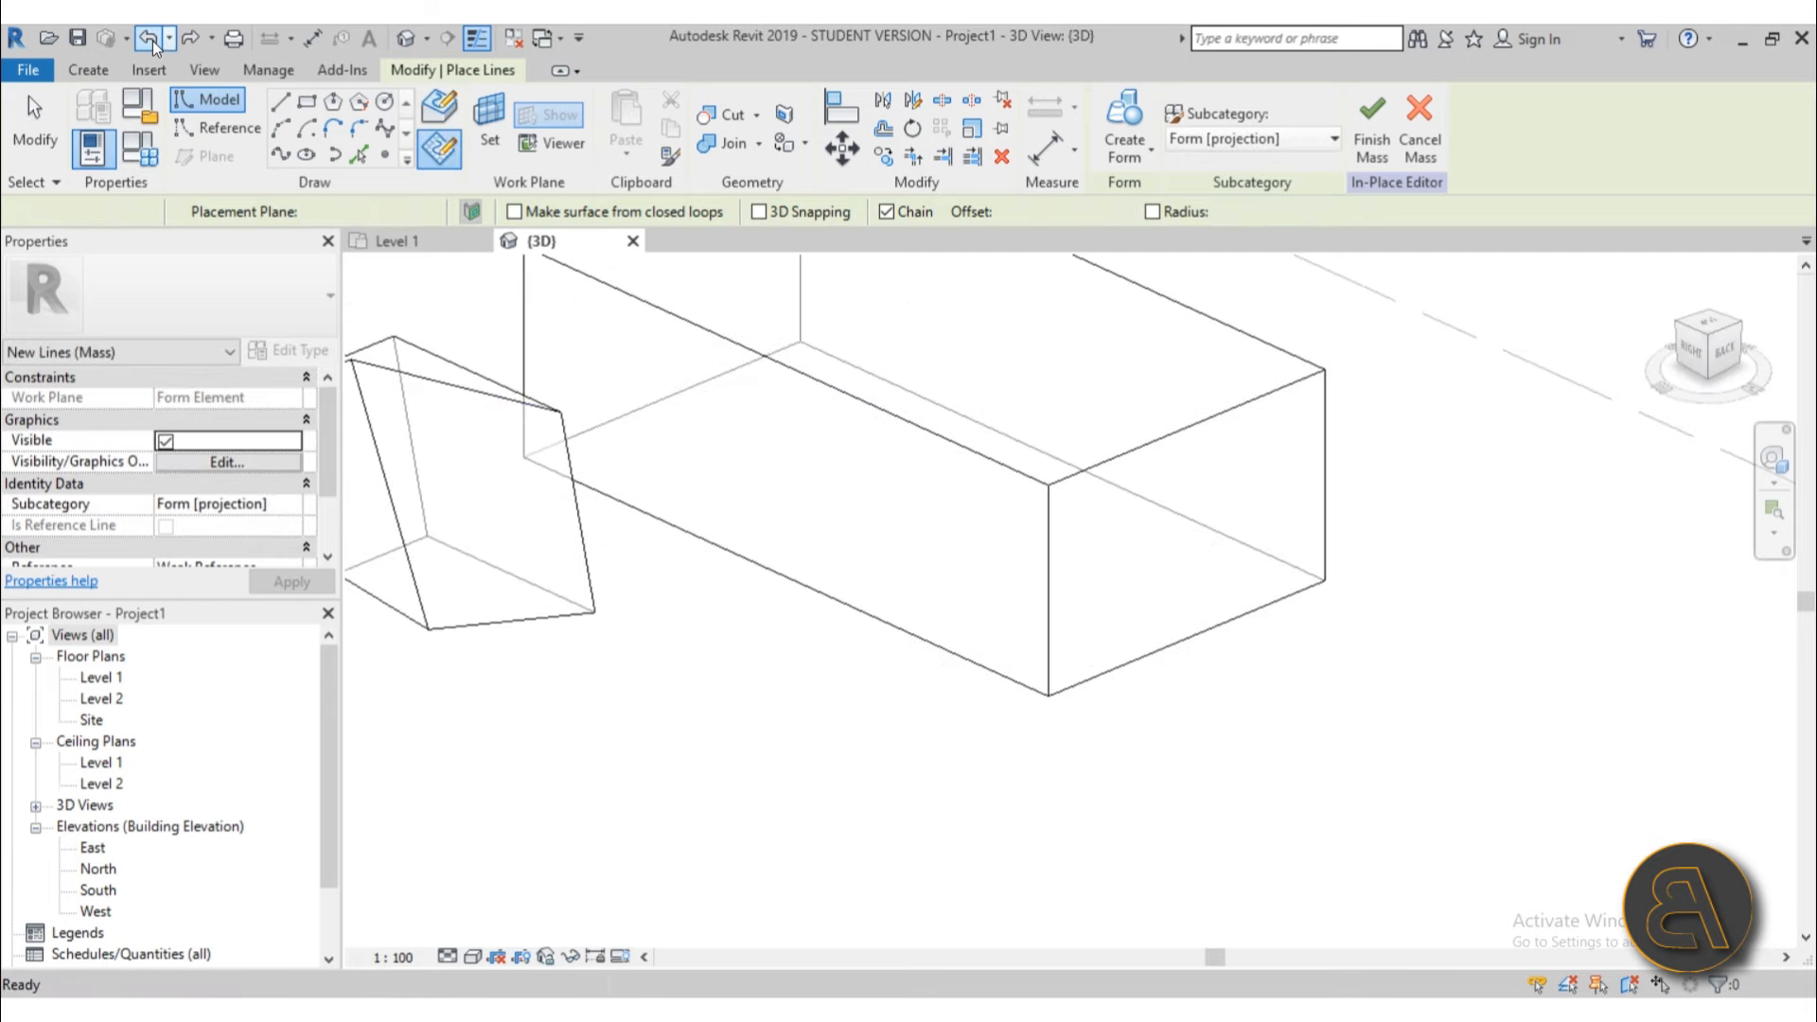
Step: Switch to drawing on faces and draw a circle with a radius of about 900 on the large box's end face
left_click(442, 123)
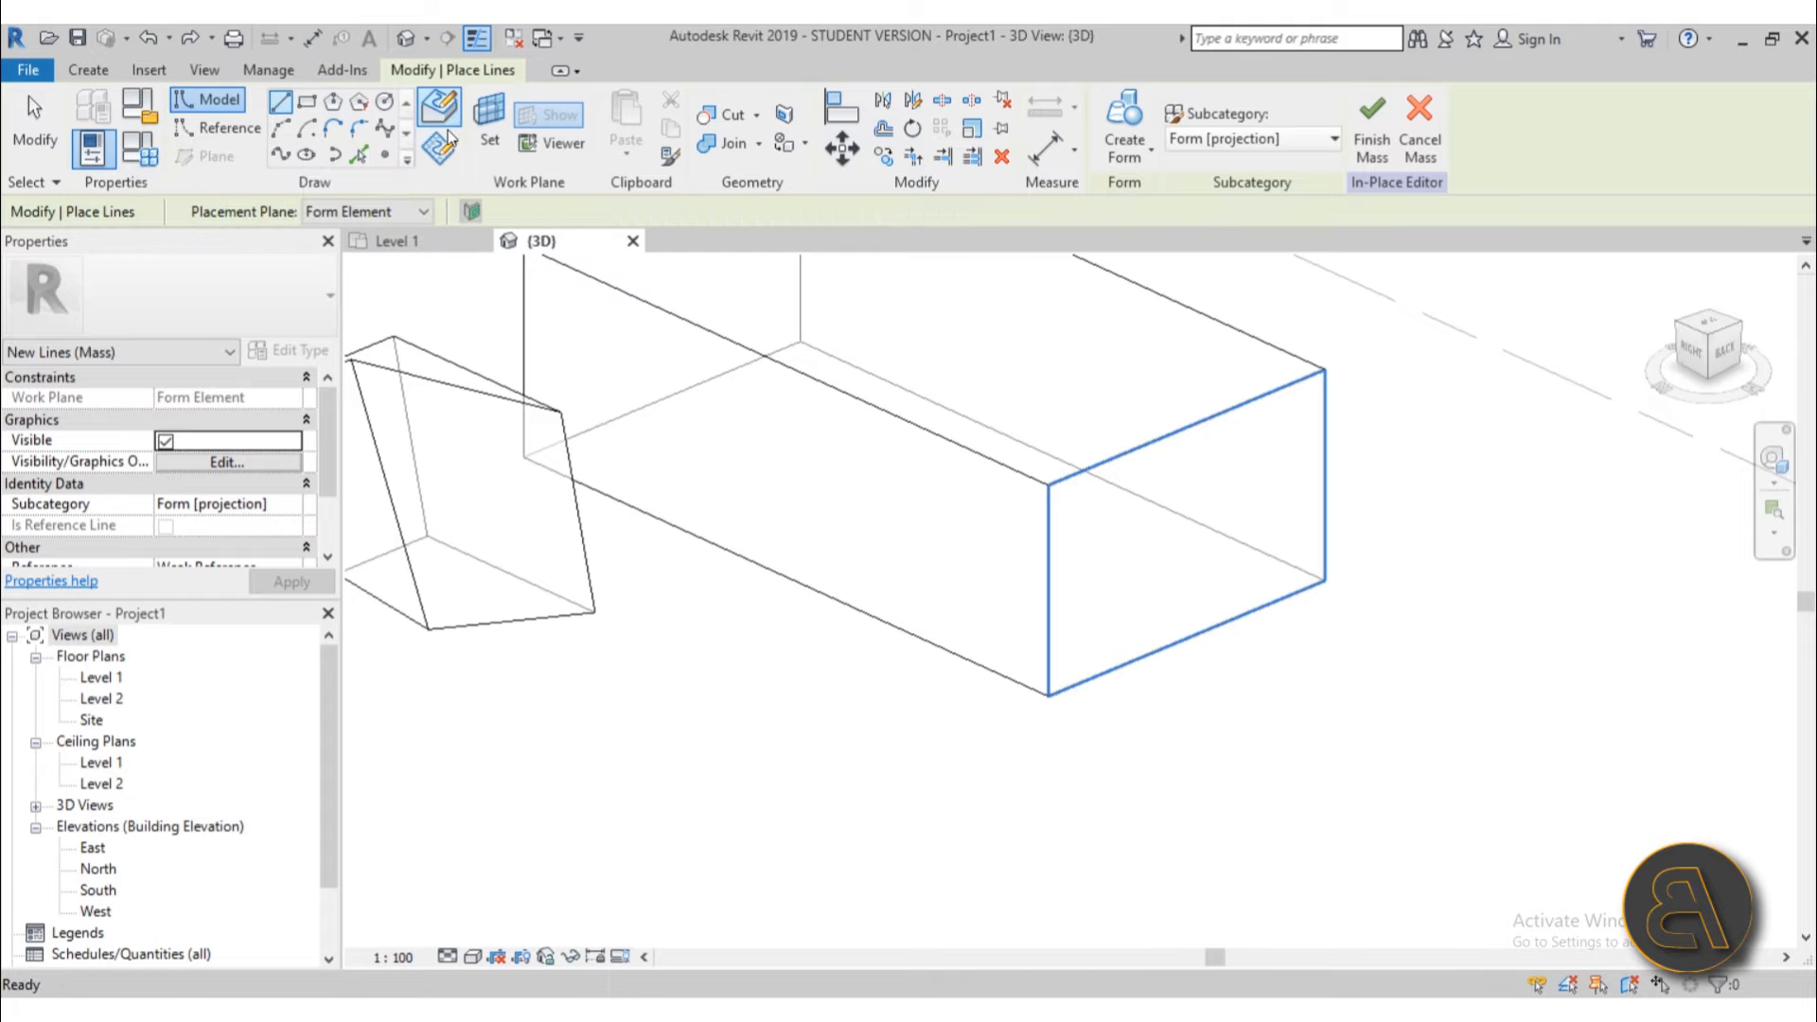
scroll(792, 641, "down", 3)
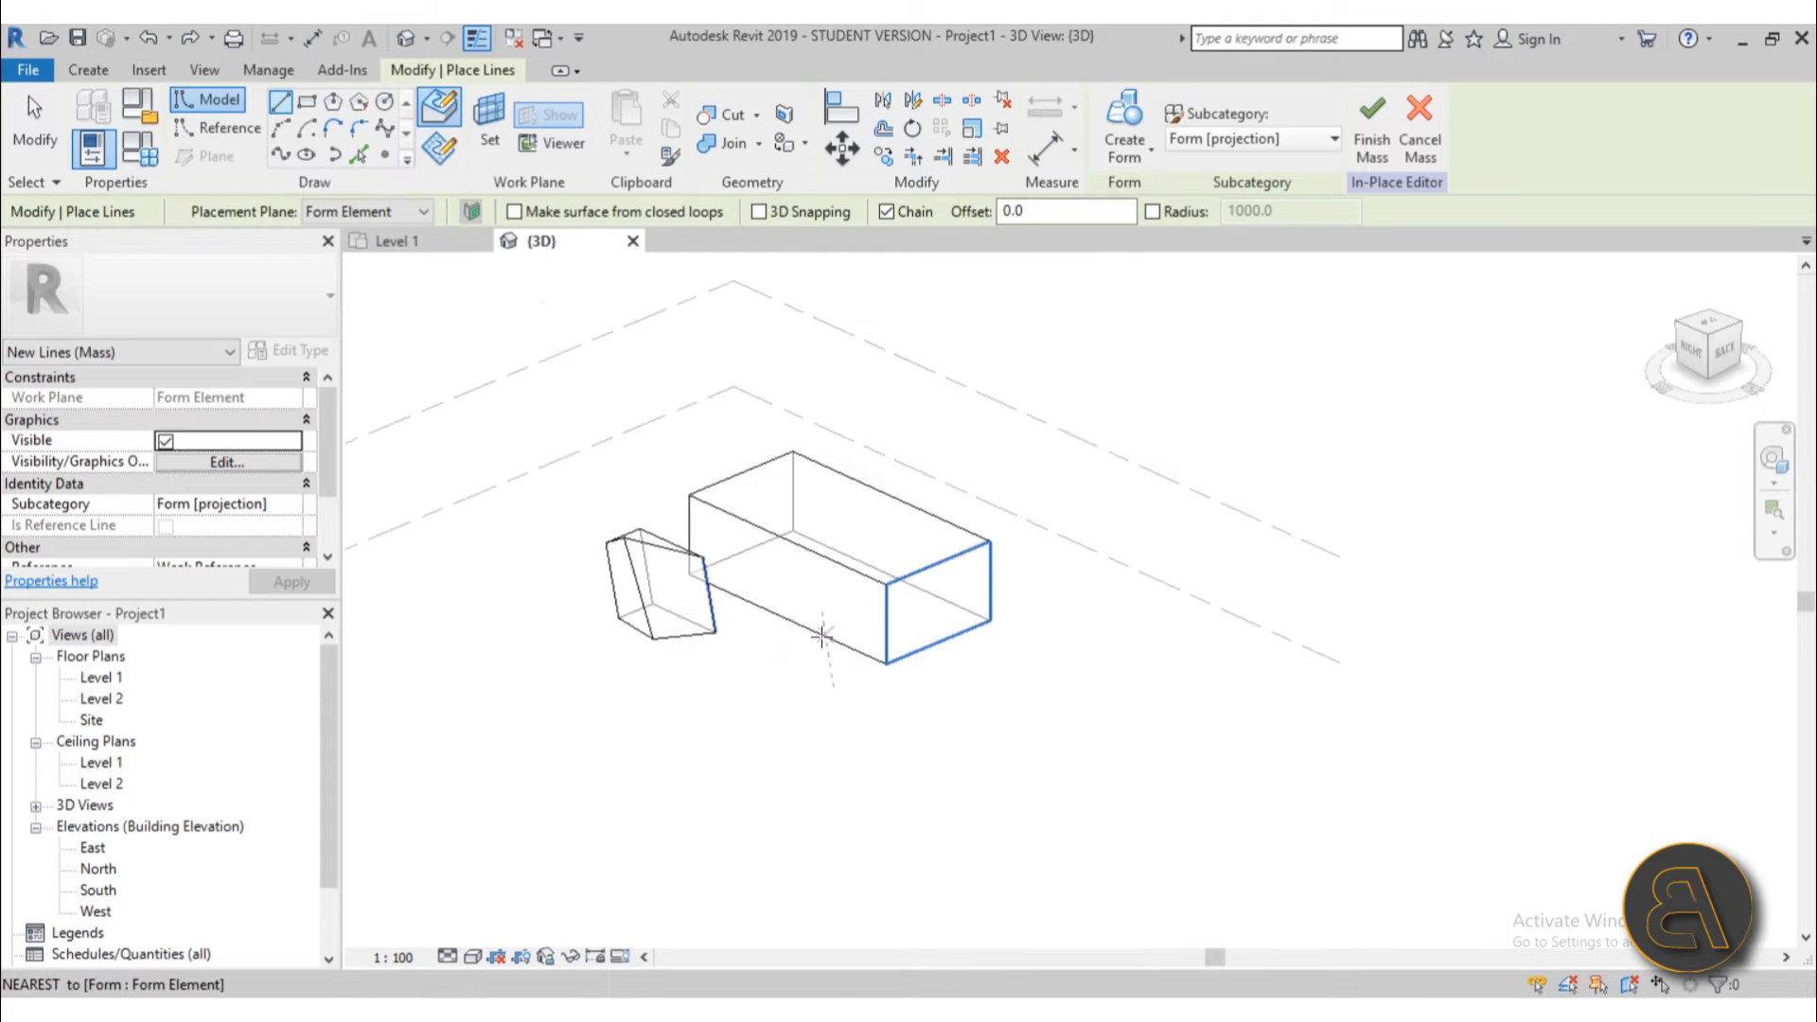
scroll(826, 625, "up", 2)
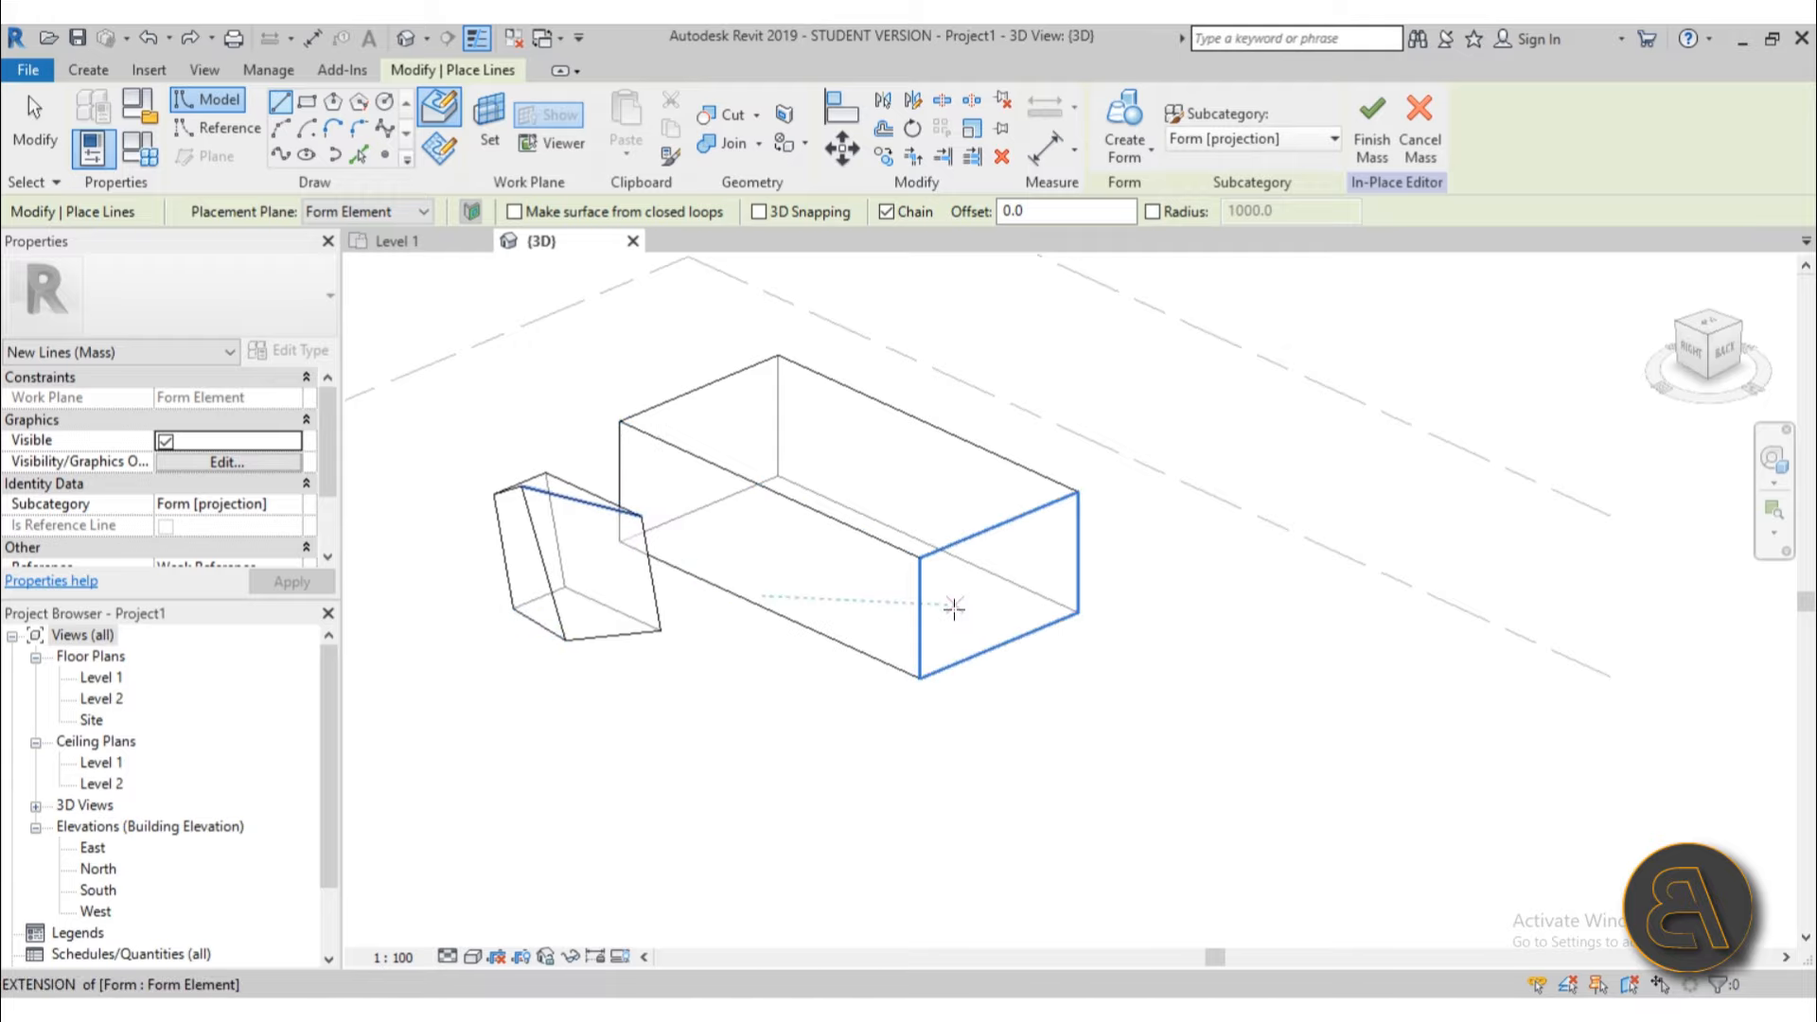
middle_click_drag(962, 518, 976, 581, "shift")
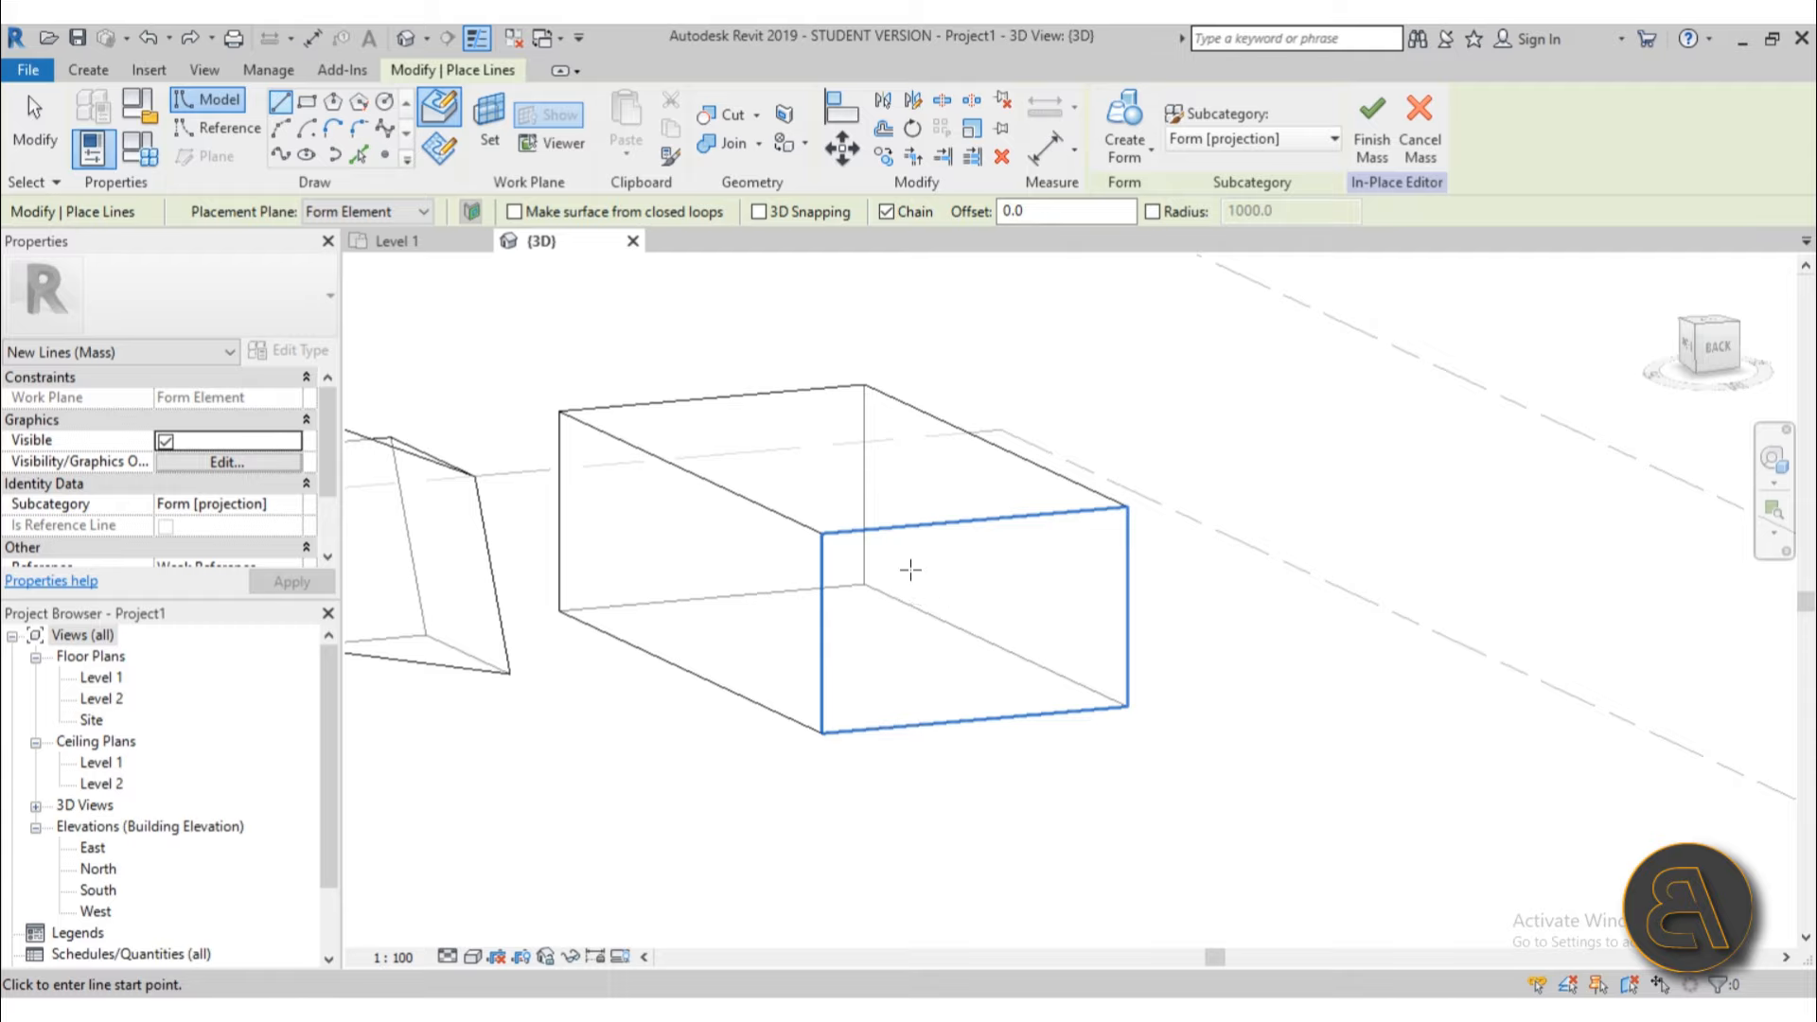
left_click(384, 102)
left_click(967, 631)
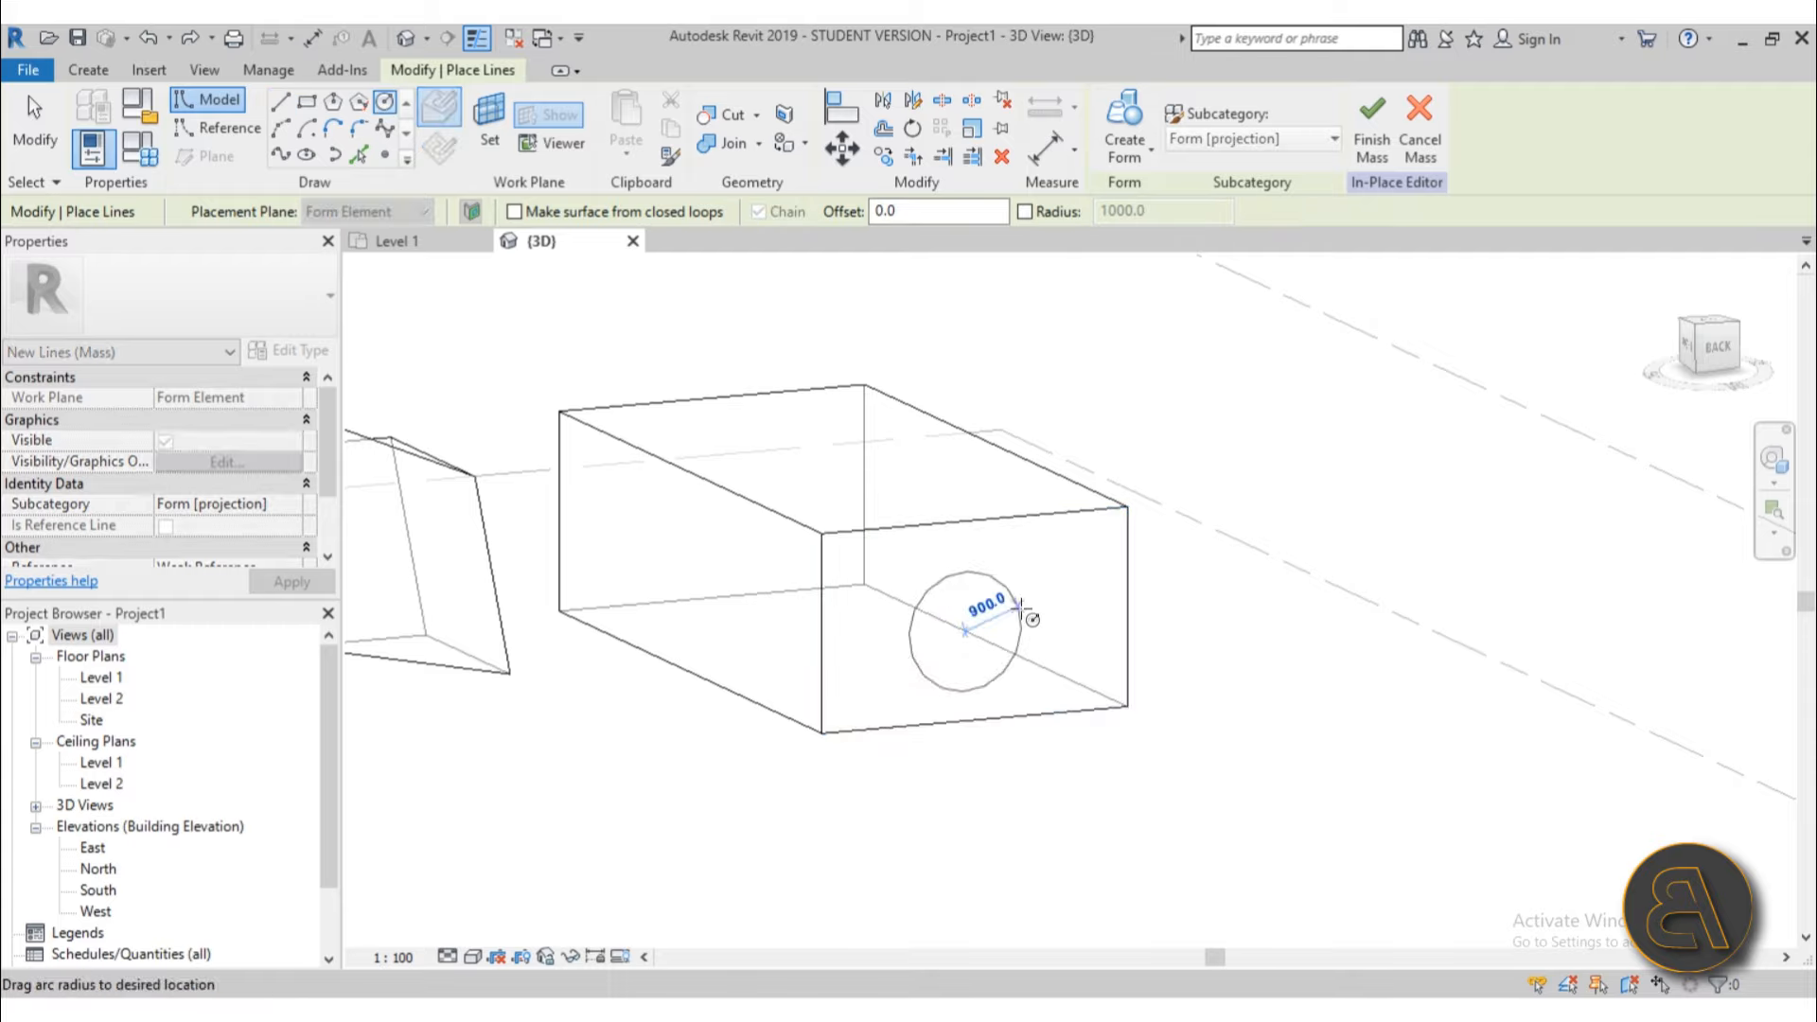
left_click(1019, 607)
Step: Draw a horizontal ellipse with half-axes of about 1800 and 503 on the box's opposite end face and exit the tool
scroll(1062, 621, "down", 2)
mouse_move(1066, 632)
middle_mouse_down("shift")
mouse_move(1074, 703)
mouse_move(467, 653)
mouse_move(410, 701)
mouse_move(450, 703)
middle_mouse_up("shift")
middle_click_drag(1127, 782, 644, 507)
scroll(594, 415, "up", 2)
mouse_move(594, 416)
middle_mouse_down()
mouse_move(556, 353)
mouse_move(581, 498)
middle_mouse_up()
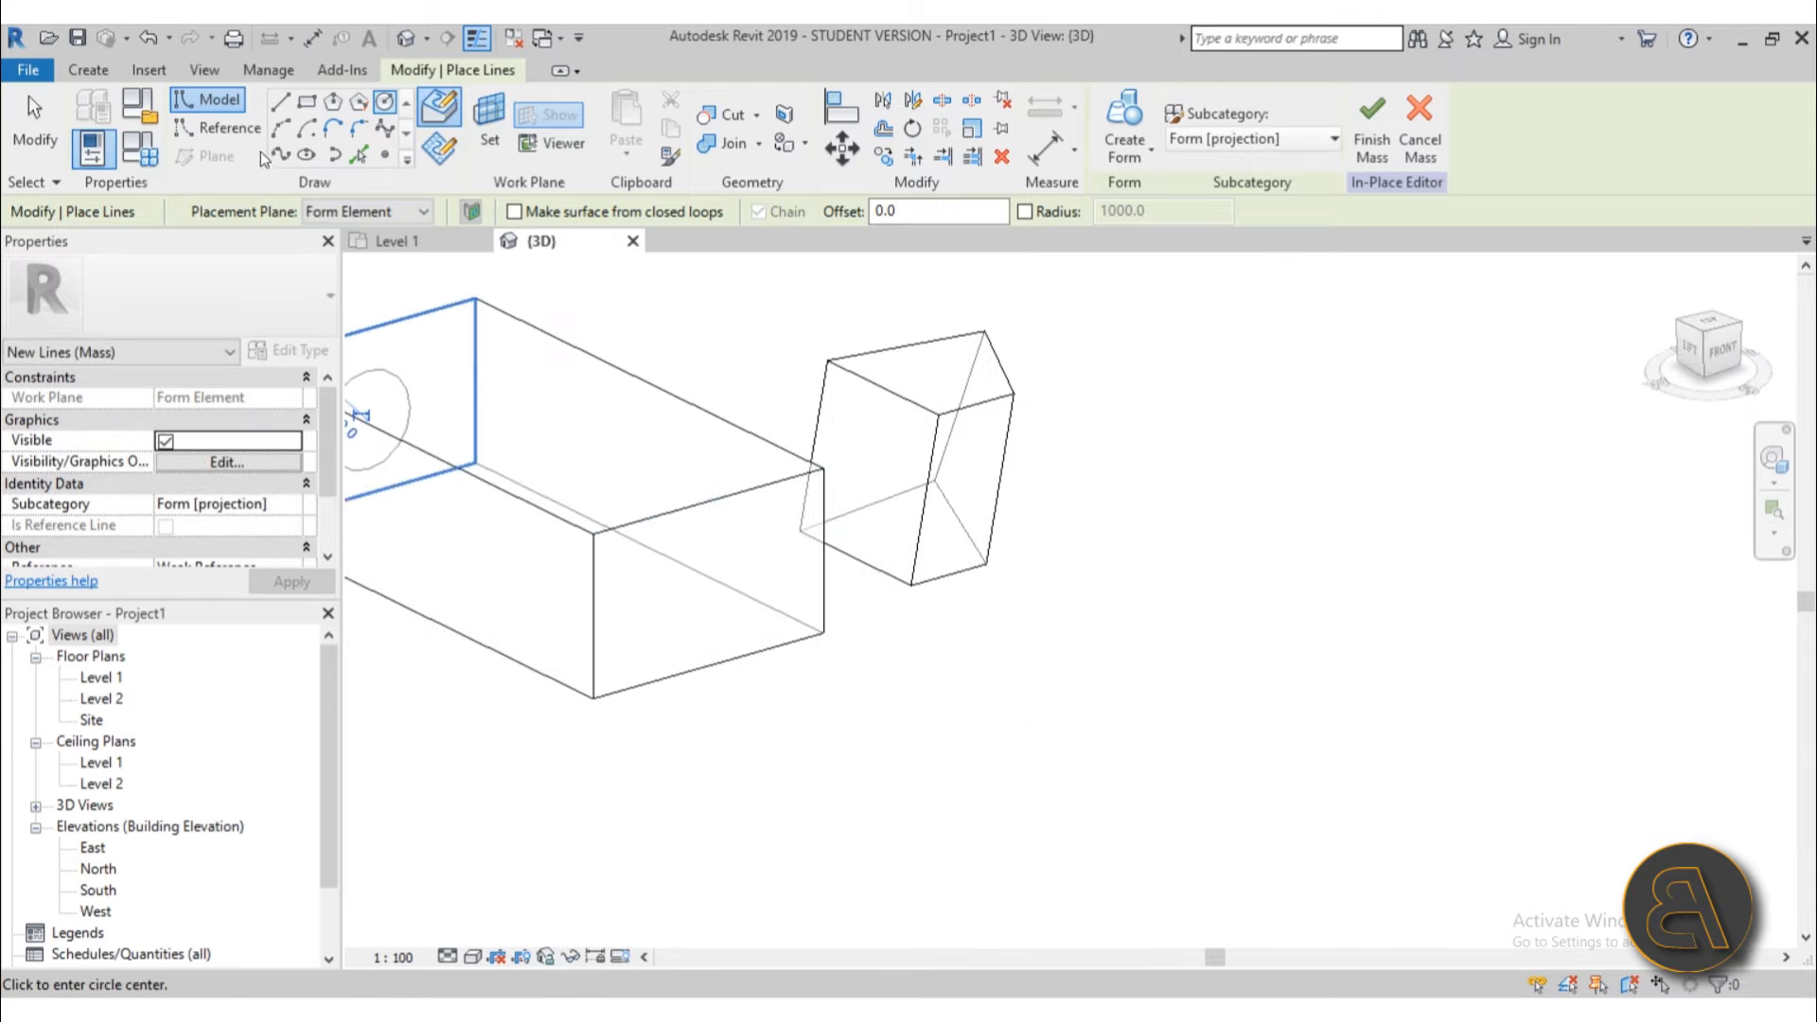
left_click(306, 155)
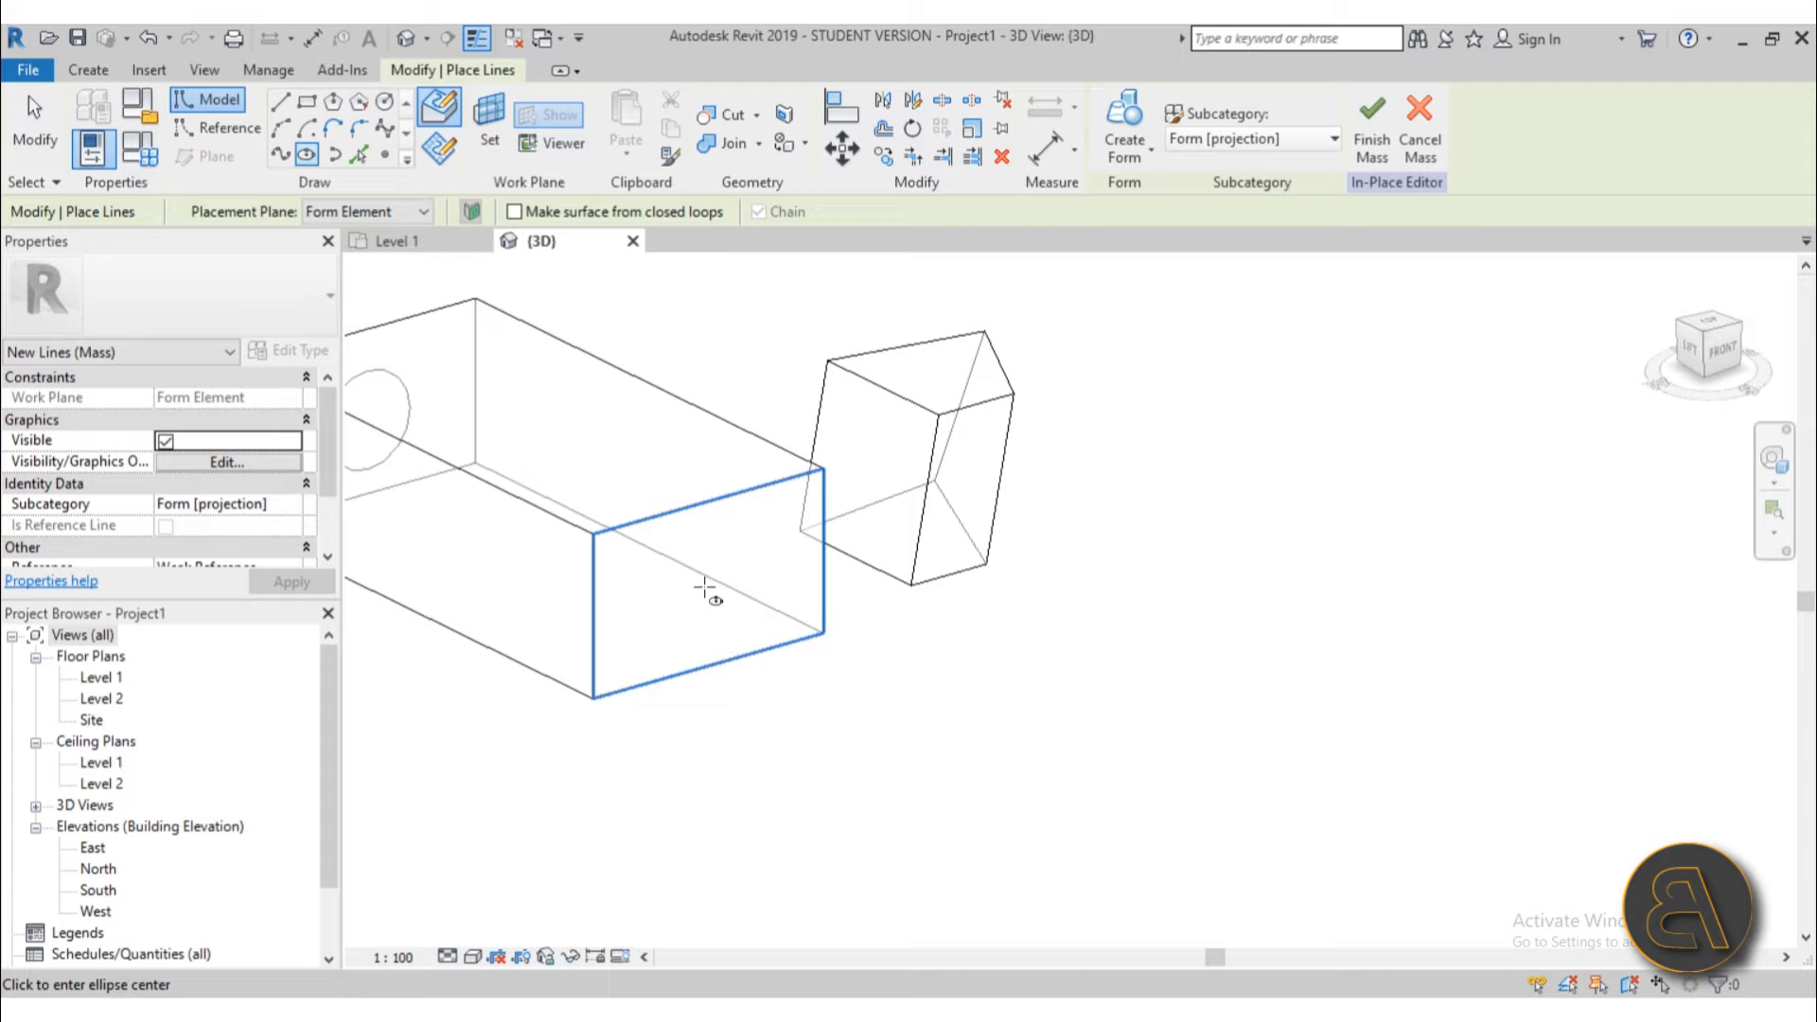
left_click(705, 588)
left_click(795, 558)
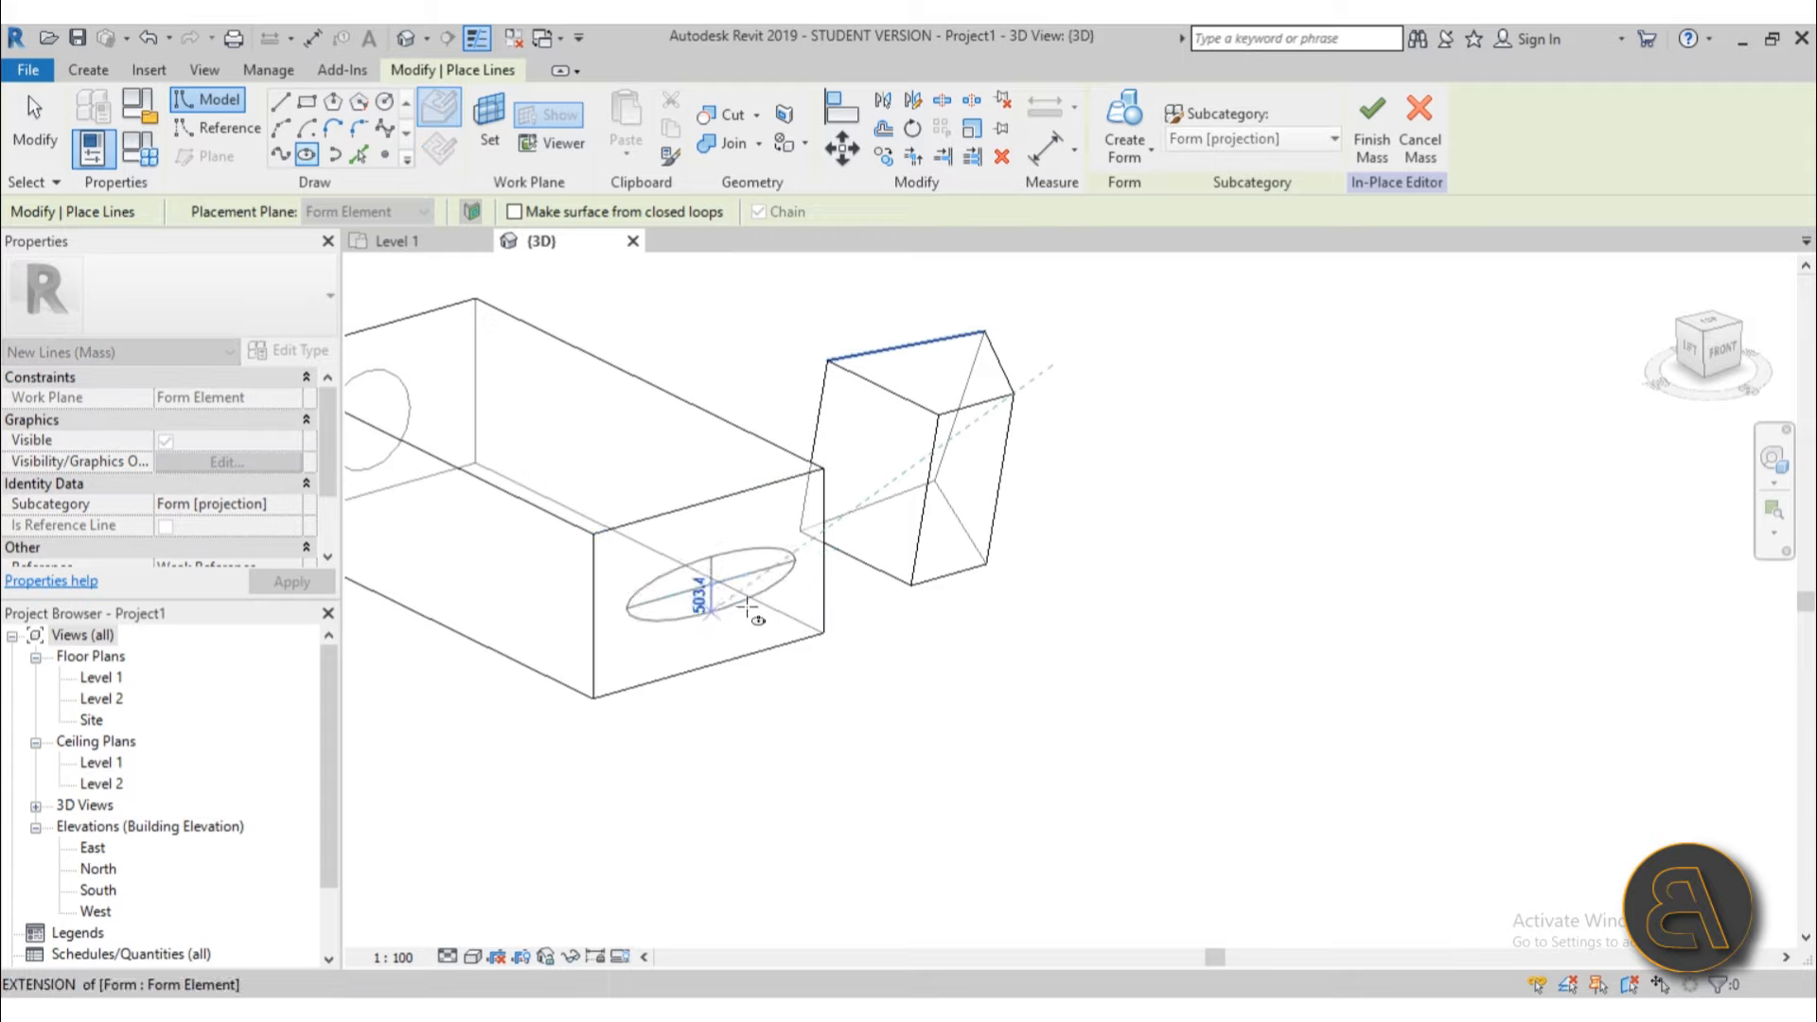
left_click(744, 610)
left_click(35, 140)
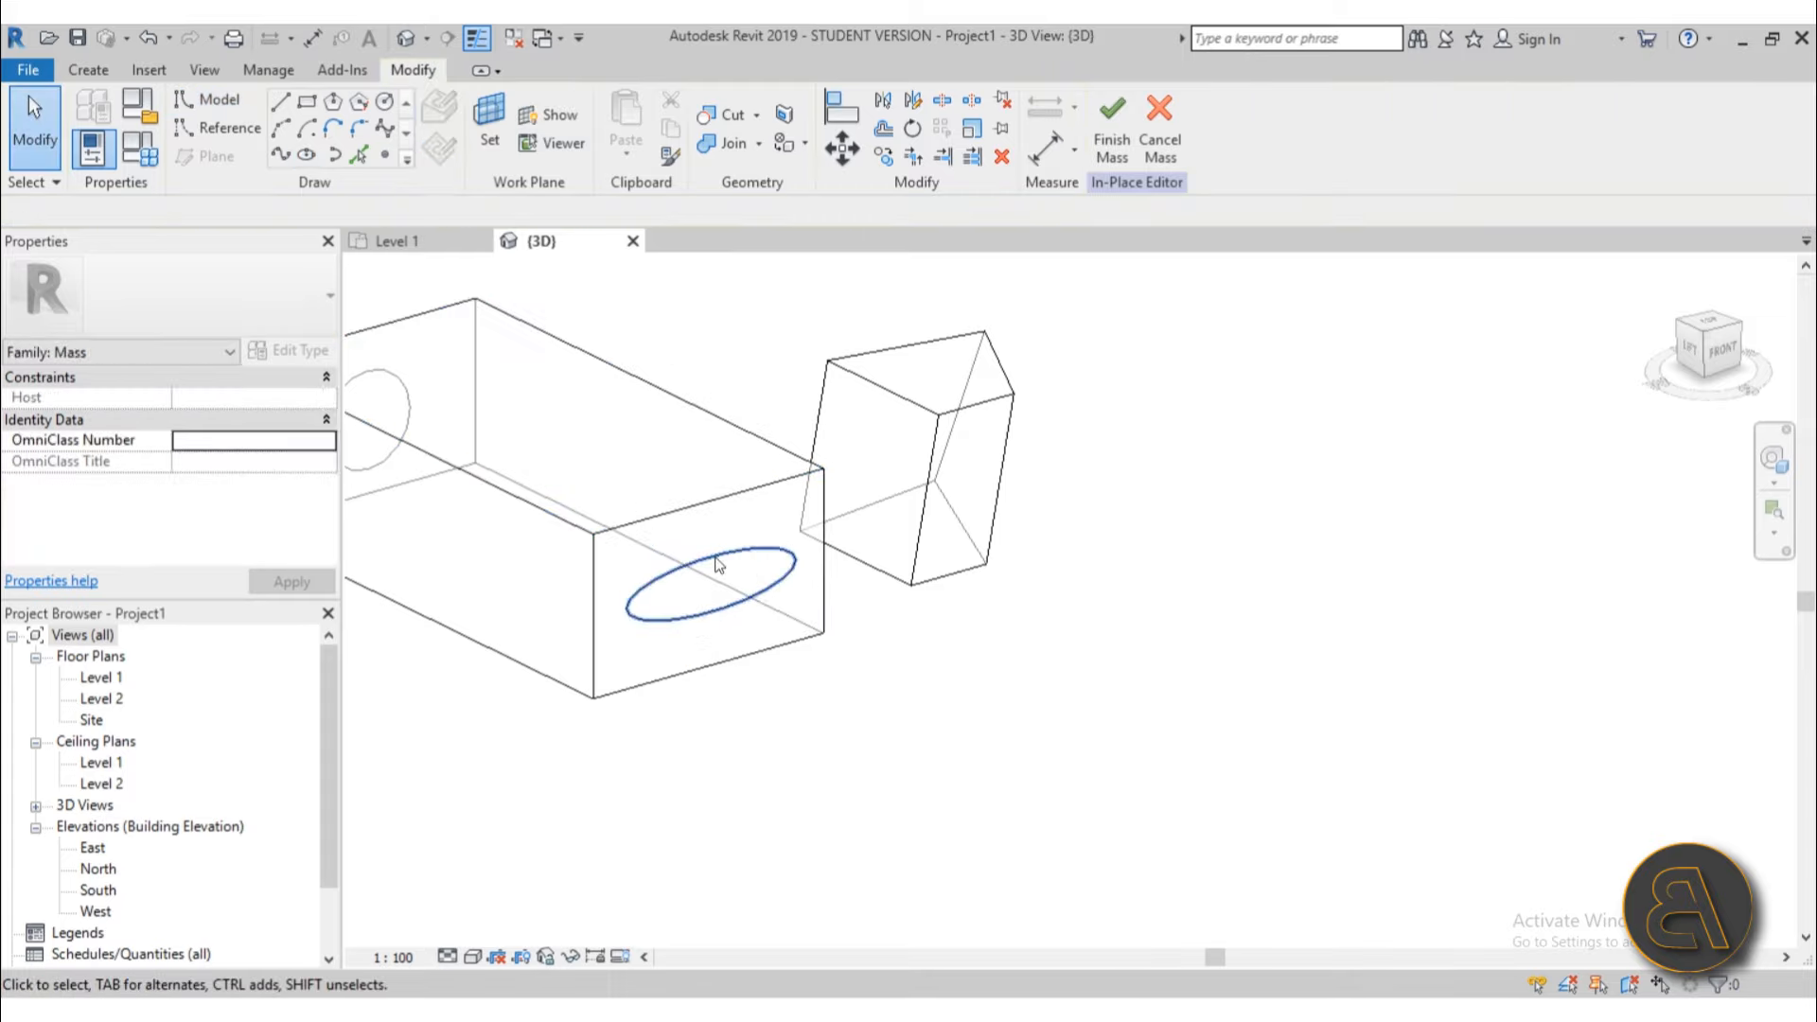
Step: Select the ellipse and the circle on the box's opposite end faces together and create a void form between them
left_click(716, 566)
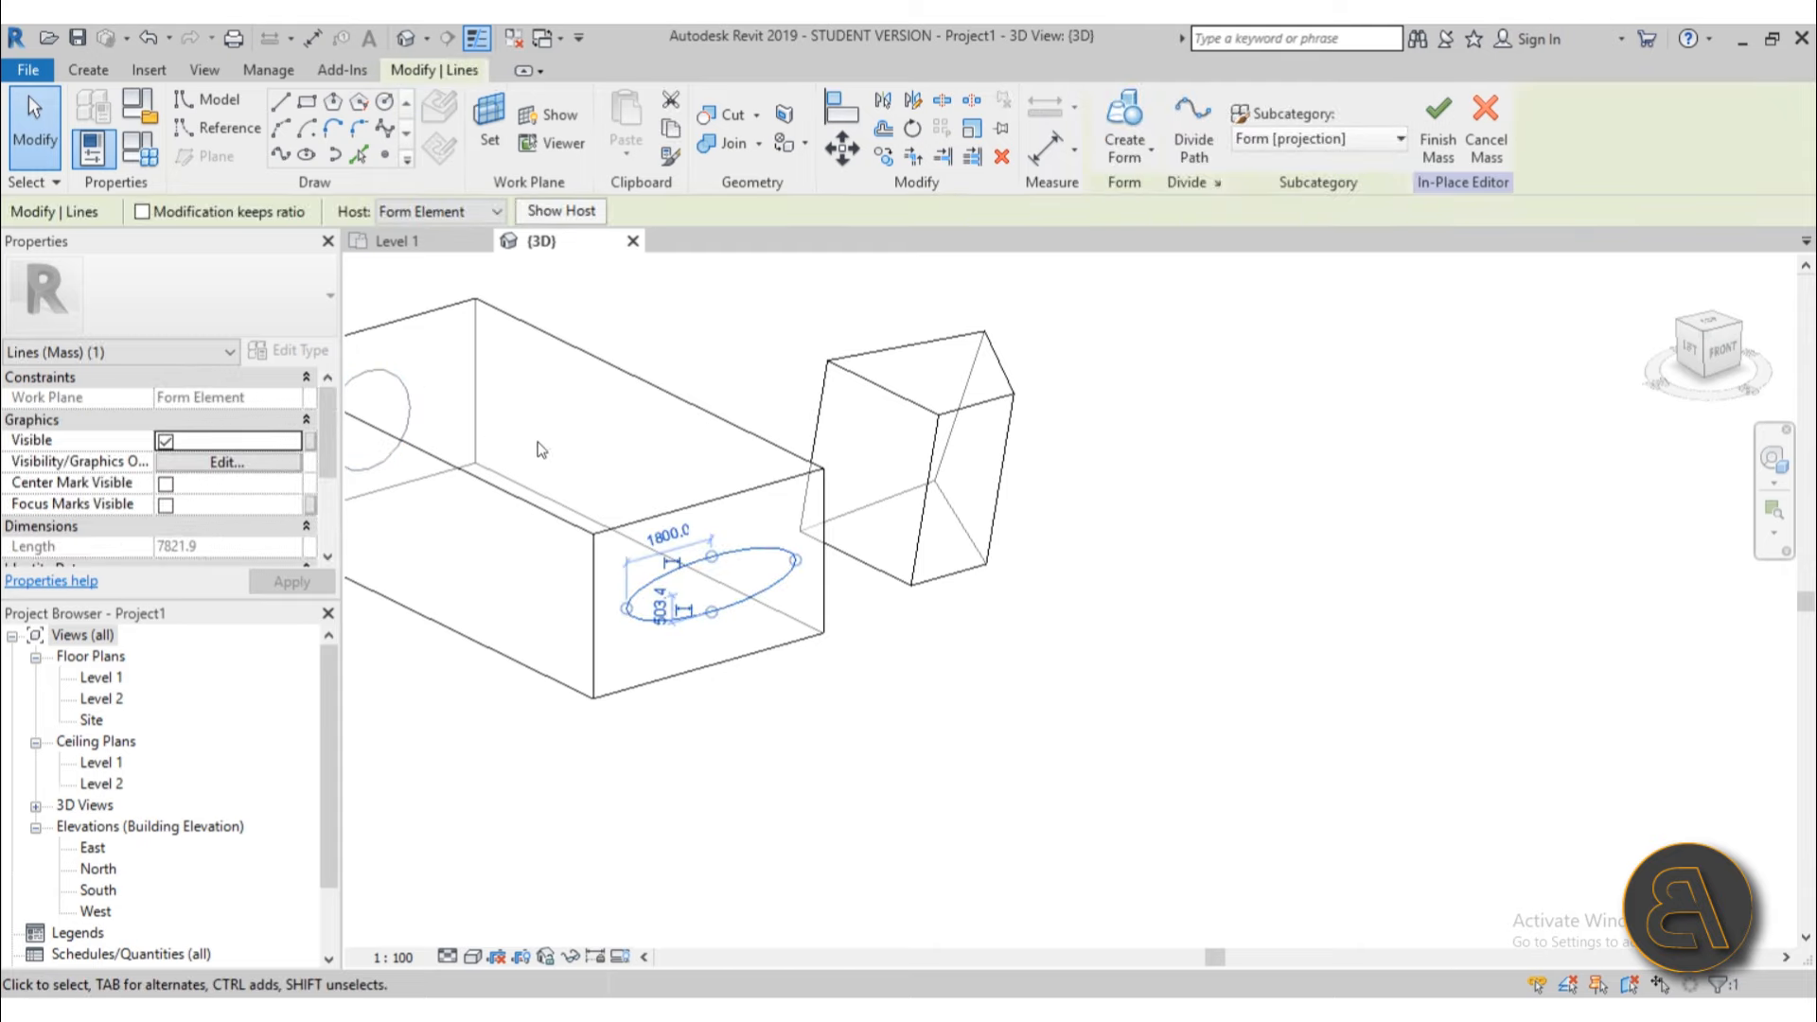
left_click(410, 392, "ctrl")
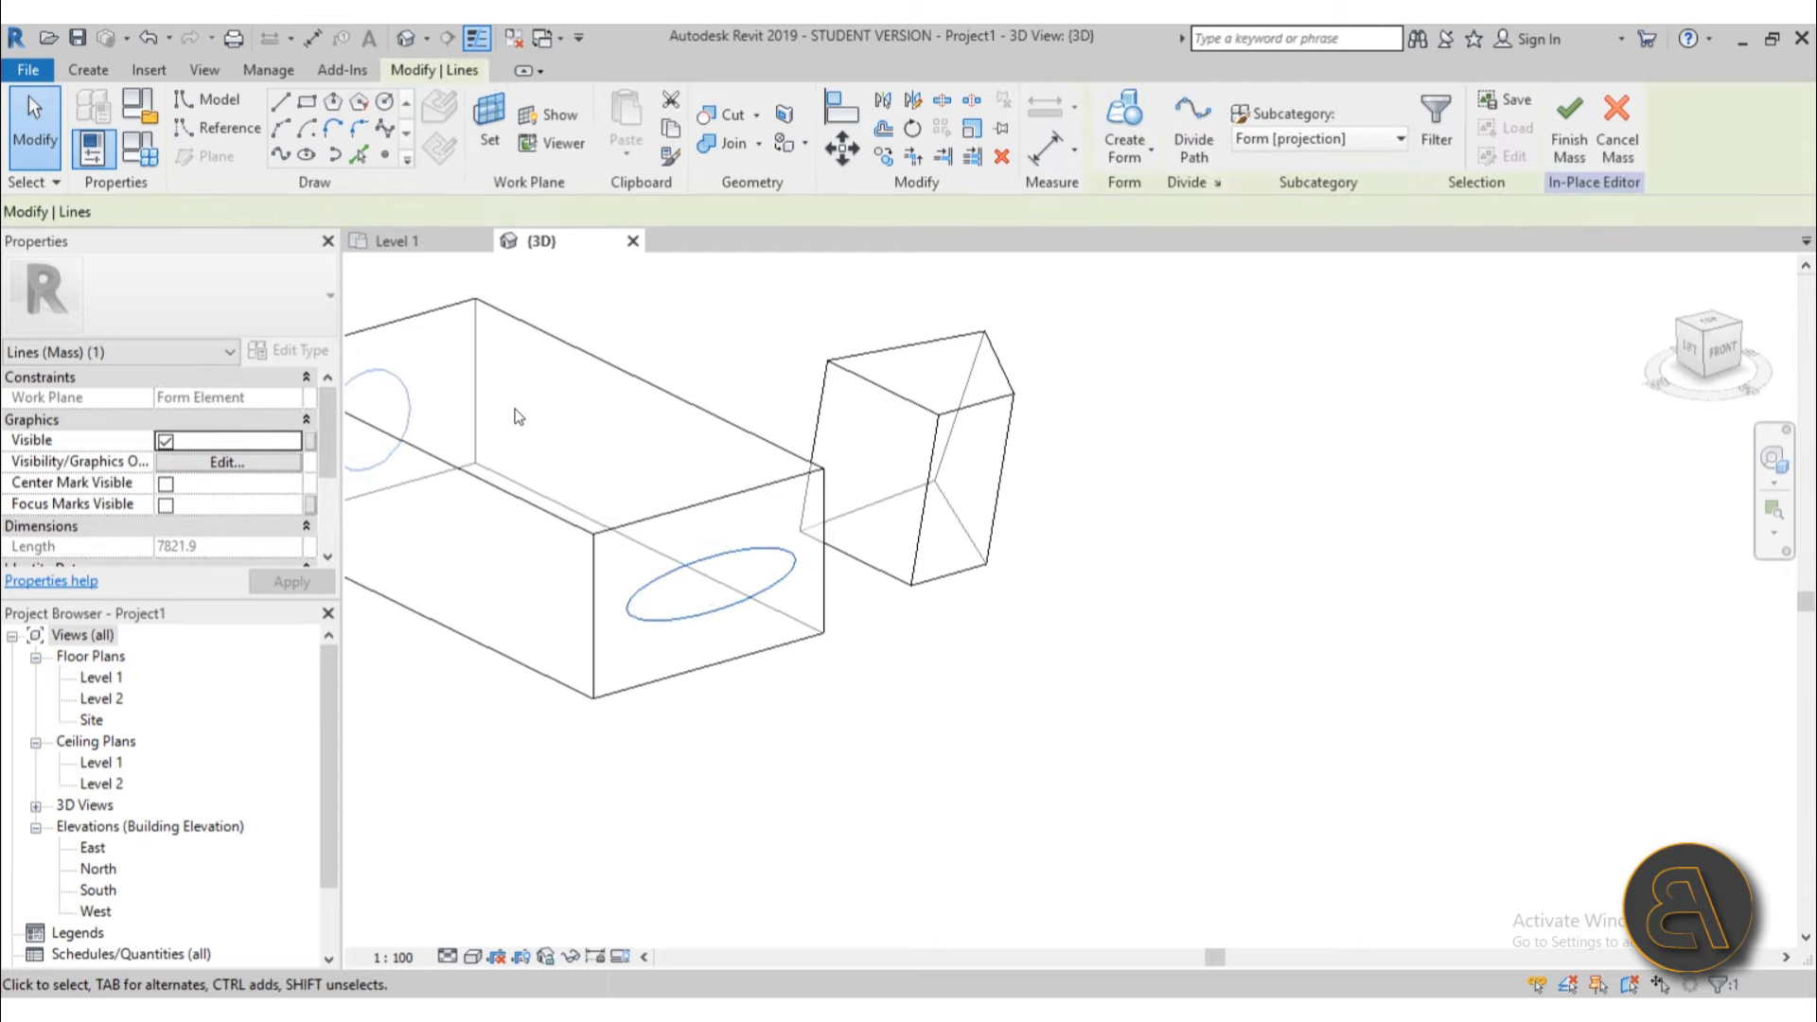
scroll(517, 411, "down", 1)
middle_click_drag(520, 415, 686, 411)
scroll(570, 386, "up", 2)
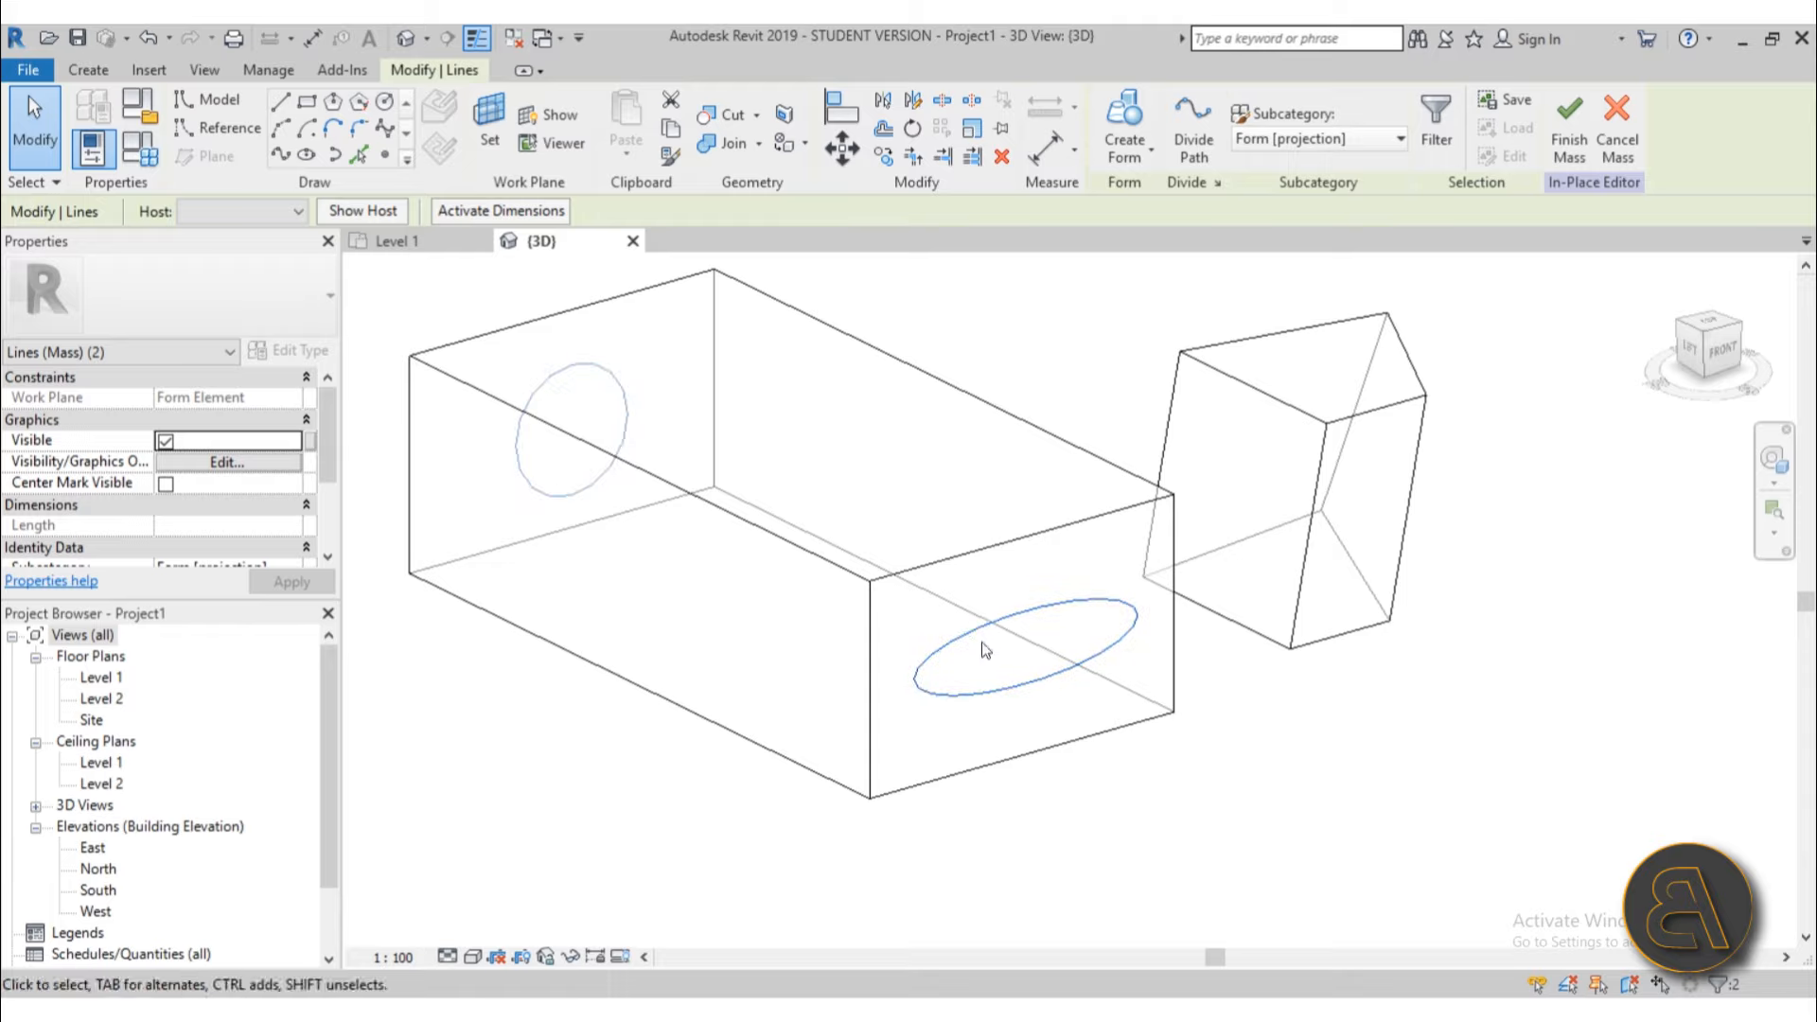
left_click(1115, 156)
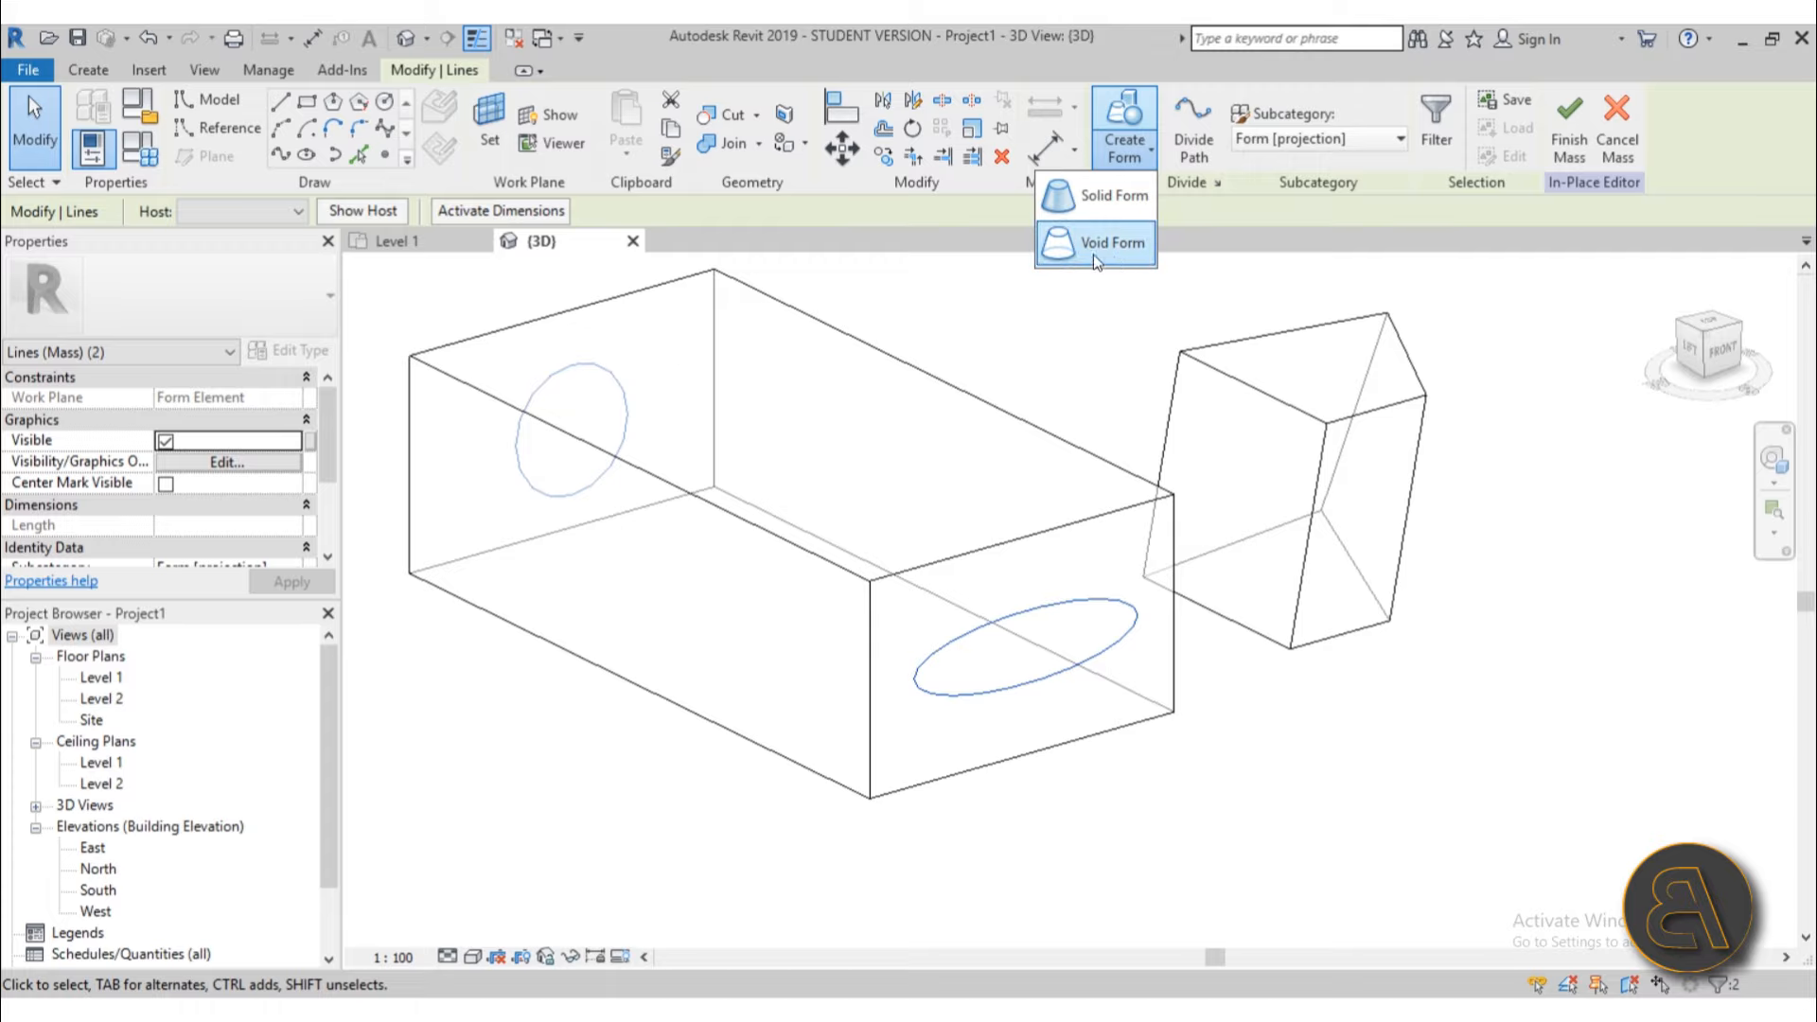
left_click(1118, 249)
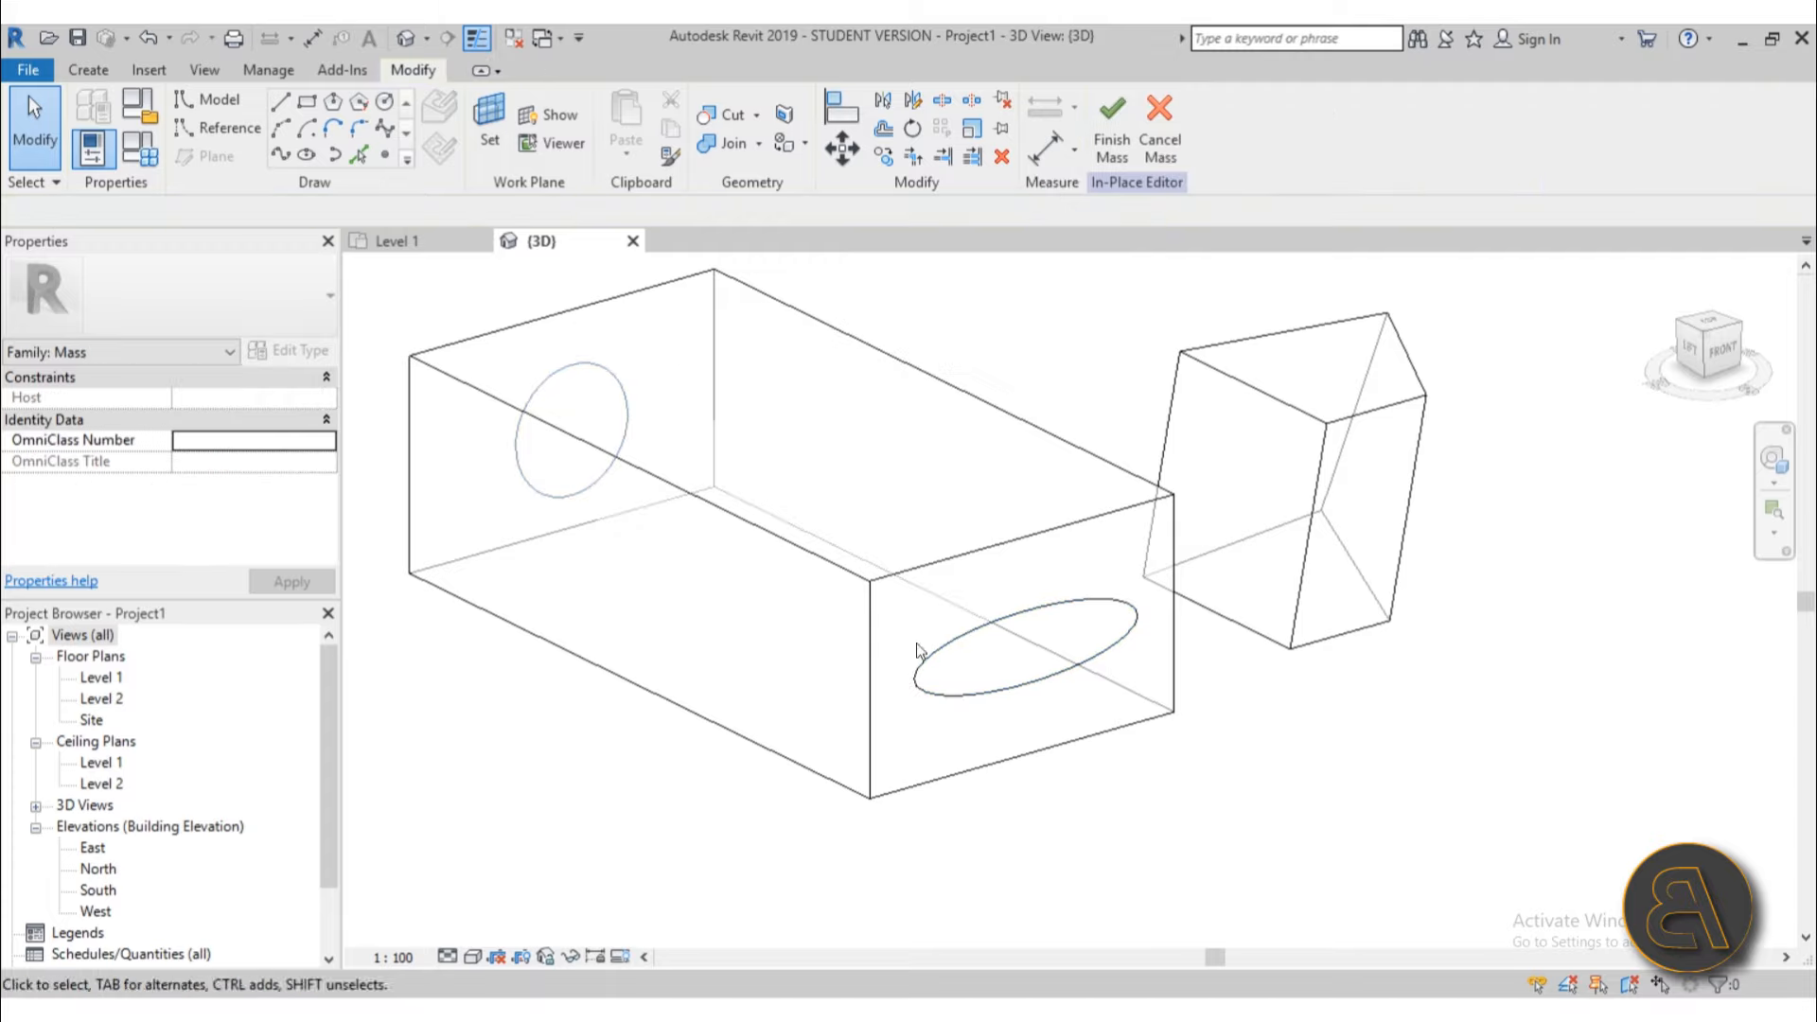
Step: Set the 3D view's visual style to Shaded and change it to Realistic
mouse_move(918, 651)
middle_mouse_down("shift")
mouse_move(1047, 697)
mouse_move(928, 560)
mouse_move(913, 637)
middle_mouse_up("shift")
left_click(475, 954)
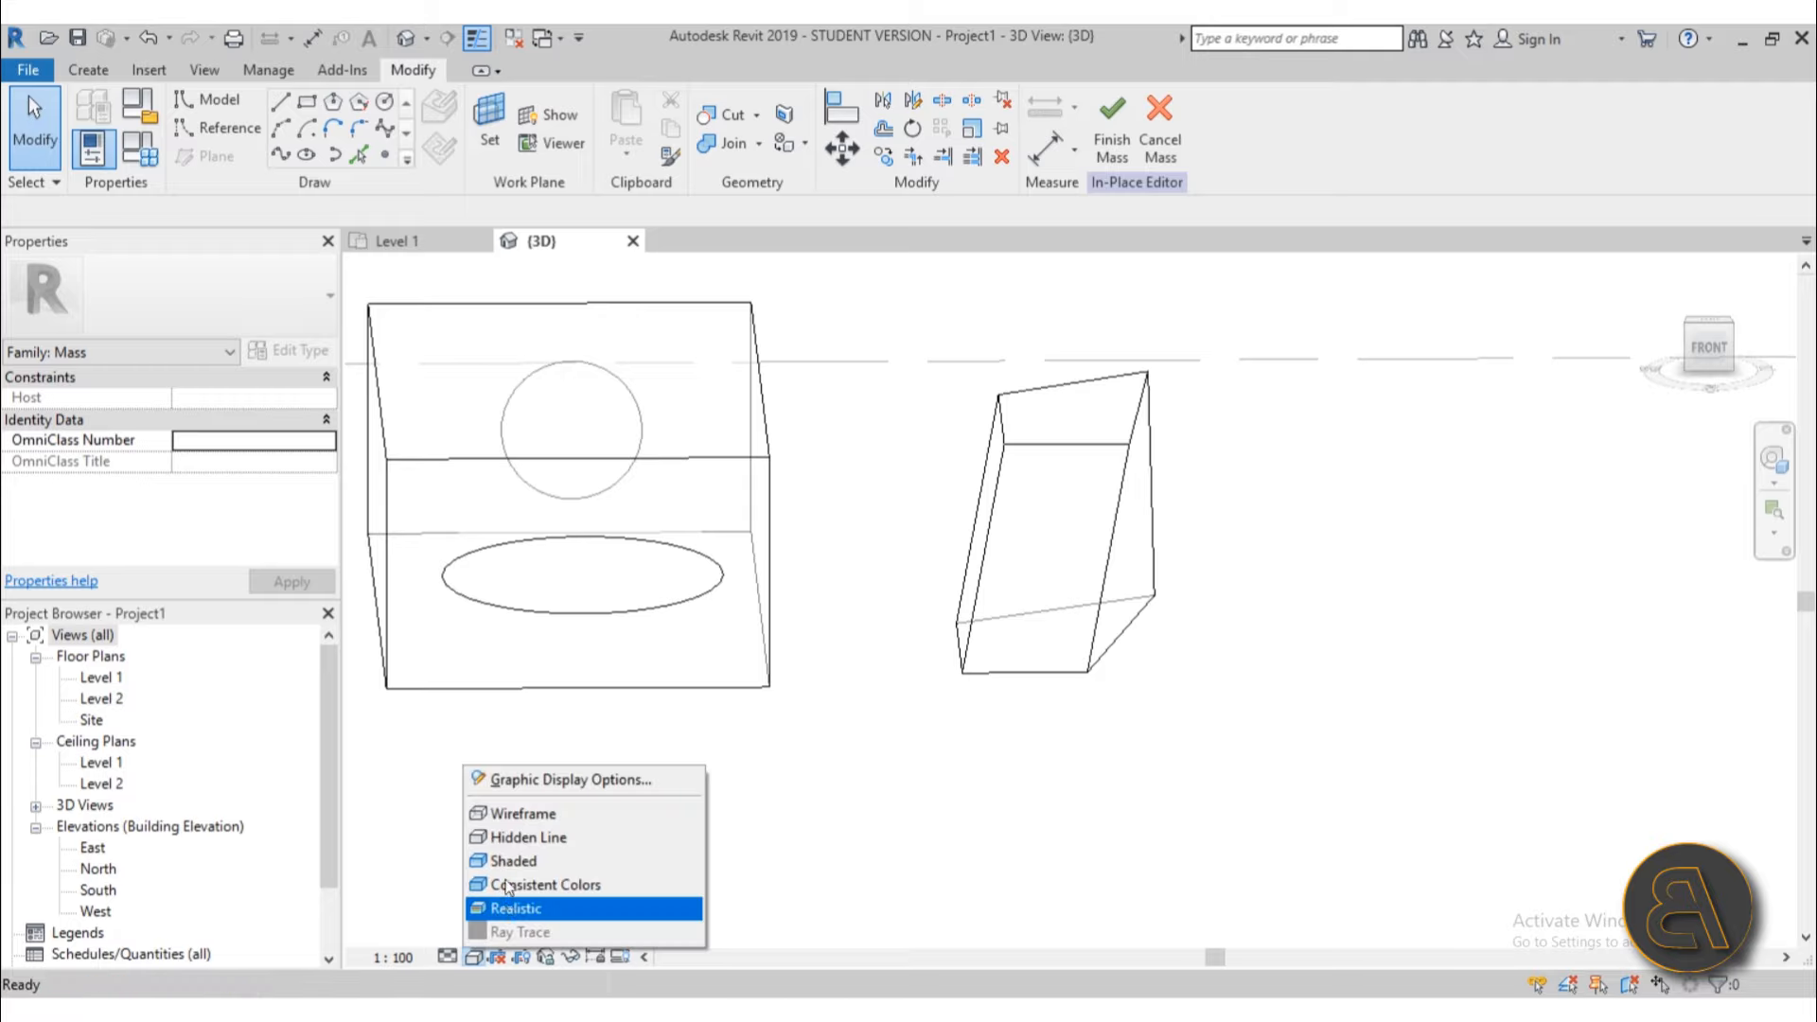
left_click(509, 861)
mouse_move(621, 717)
middle_mouse_down("shift")
mouse_move(629, 612)
mouse_move(588, 649)
mouse_move(580, 690)
mouse_move(621, 690)
mouse_move(590, 784)
mouse_move(755, 832)
mouse_move(706, 827)
mouse_move(613, 762)
mouse_move(542, 757)
middle_mouse_up("shift")
left_click(472, 956)
left_click(509, 911)
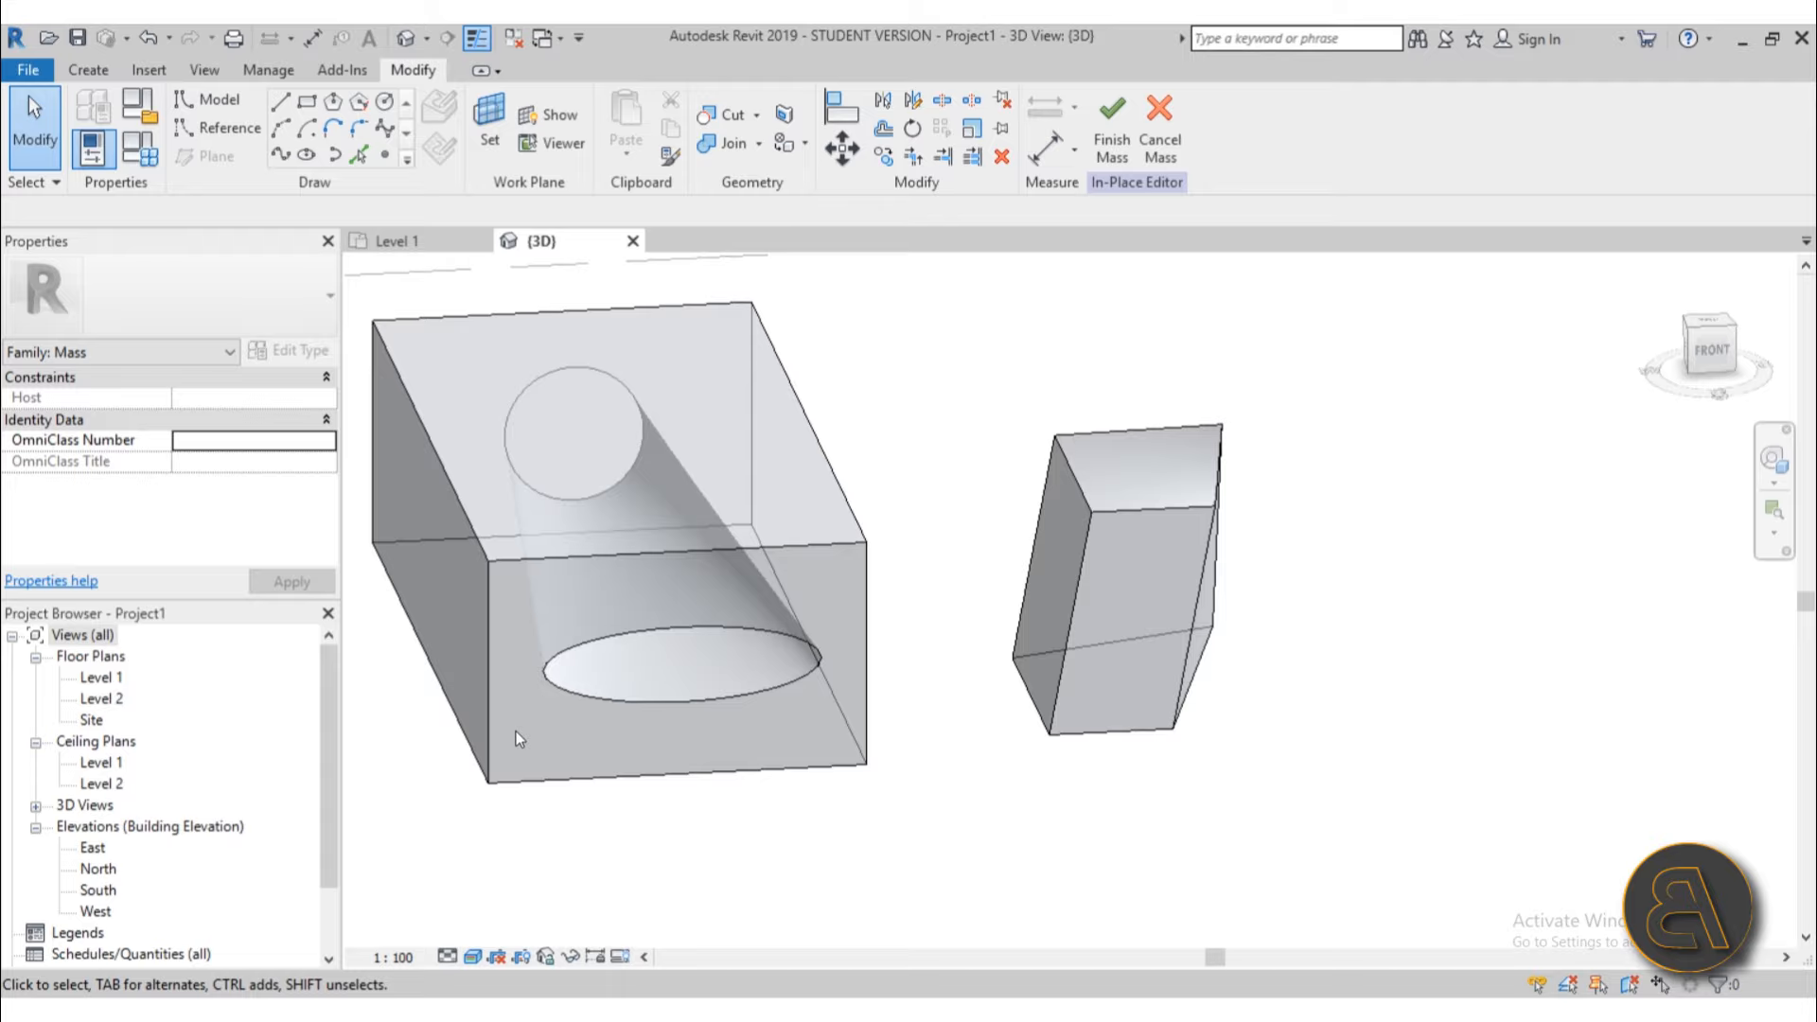
middle_click_drag(653, 553, 694, 641, "shift")
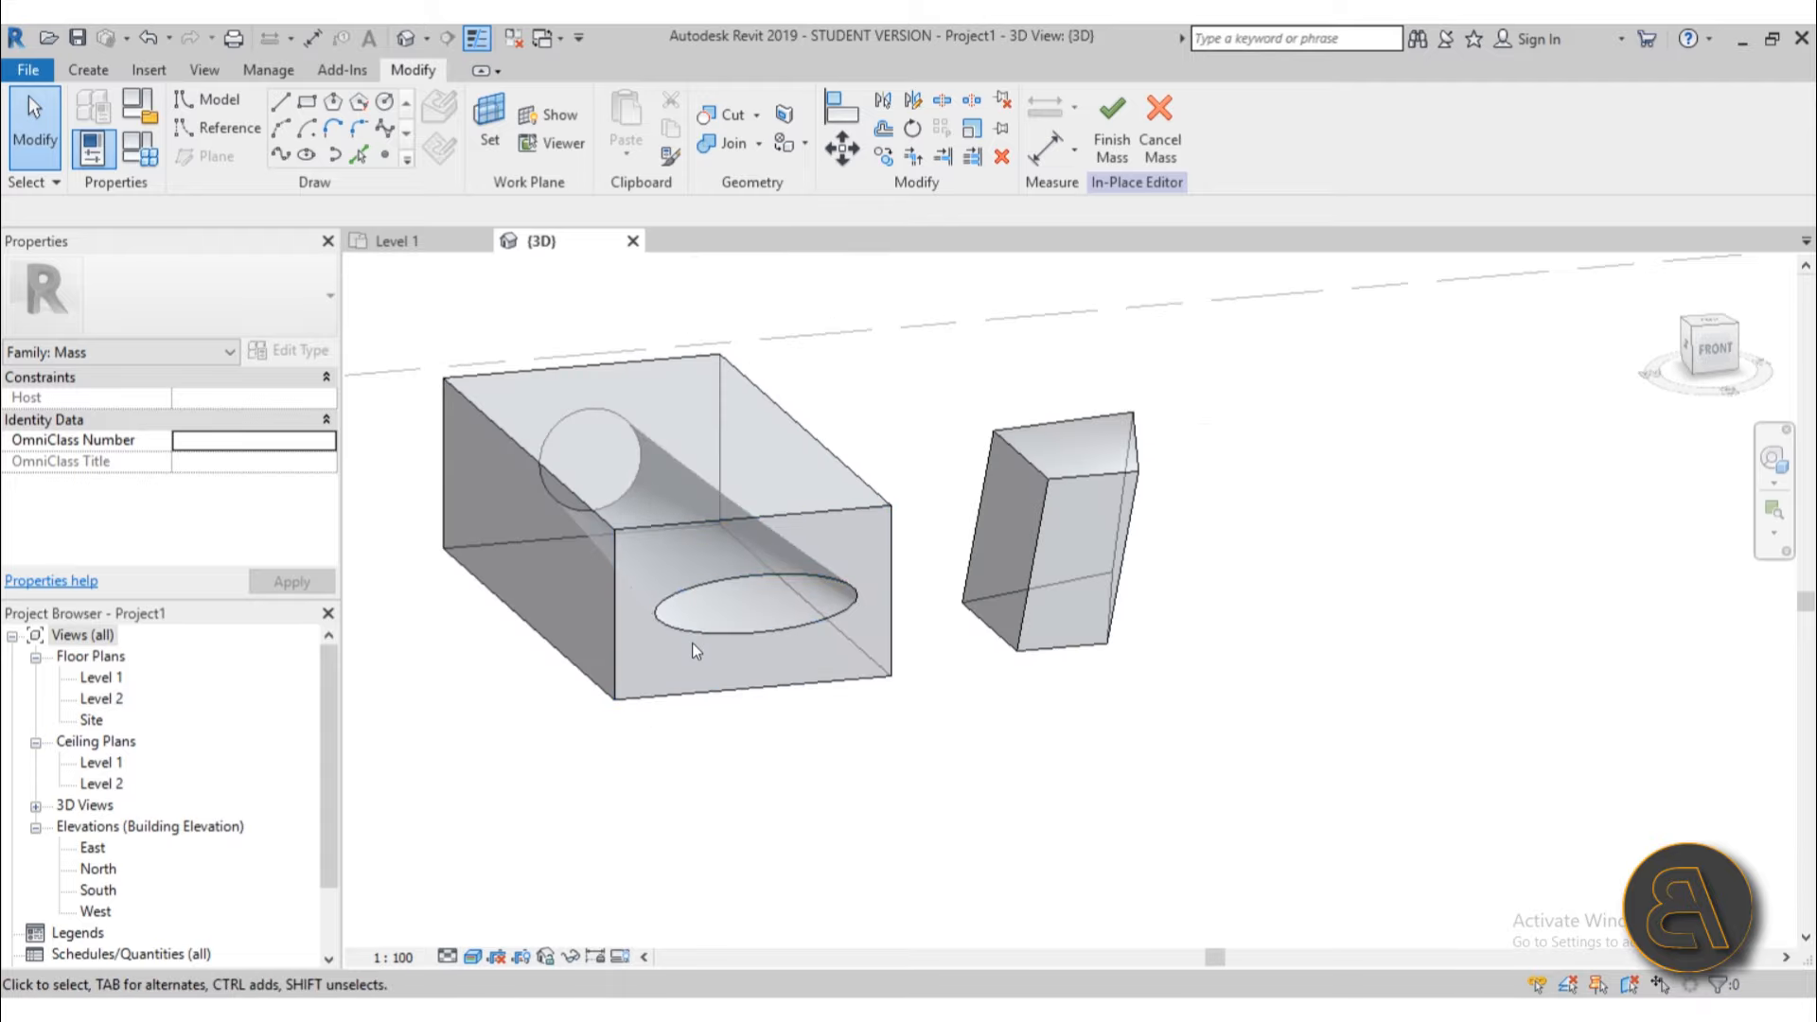
scroll(663, 620, "down", 2)
middle_click_drag(634, 598, 677, 638, "shift")
scroll(750, 632, "up", 3)
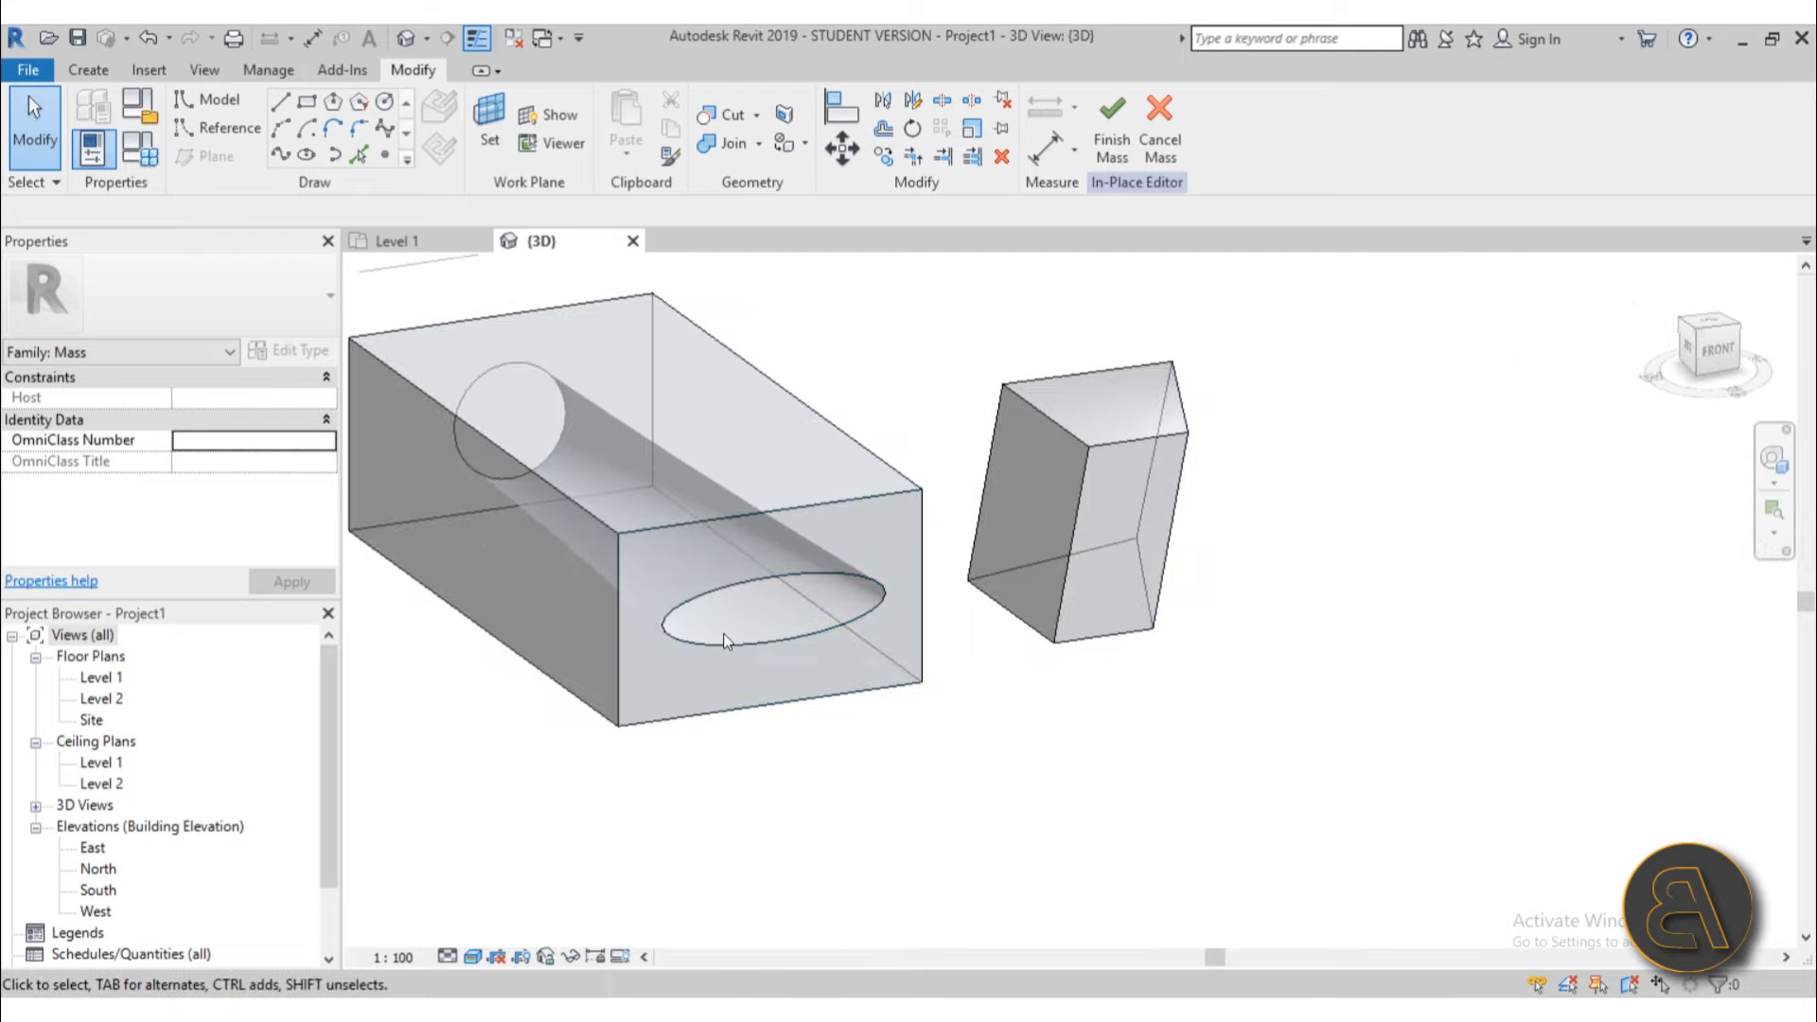
Step: Examine the box with its void and the smaller mass in the 3D view, Level 1 floor plan and North elevation
middle_click_drag(723, 634, 612, 441, "shift")
scroll(629, 579, "down", 2)
mouse_move(628, 579)
middle_mouse_down("shift")
mouse_move(650, 620)
mouse_move(712, 621)
mouse_move(688, 611)
middle_mouse_up("shift")
scroll(649, 614, "down", 2)
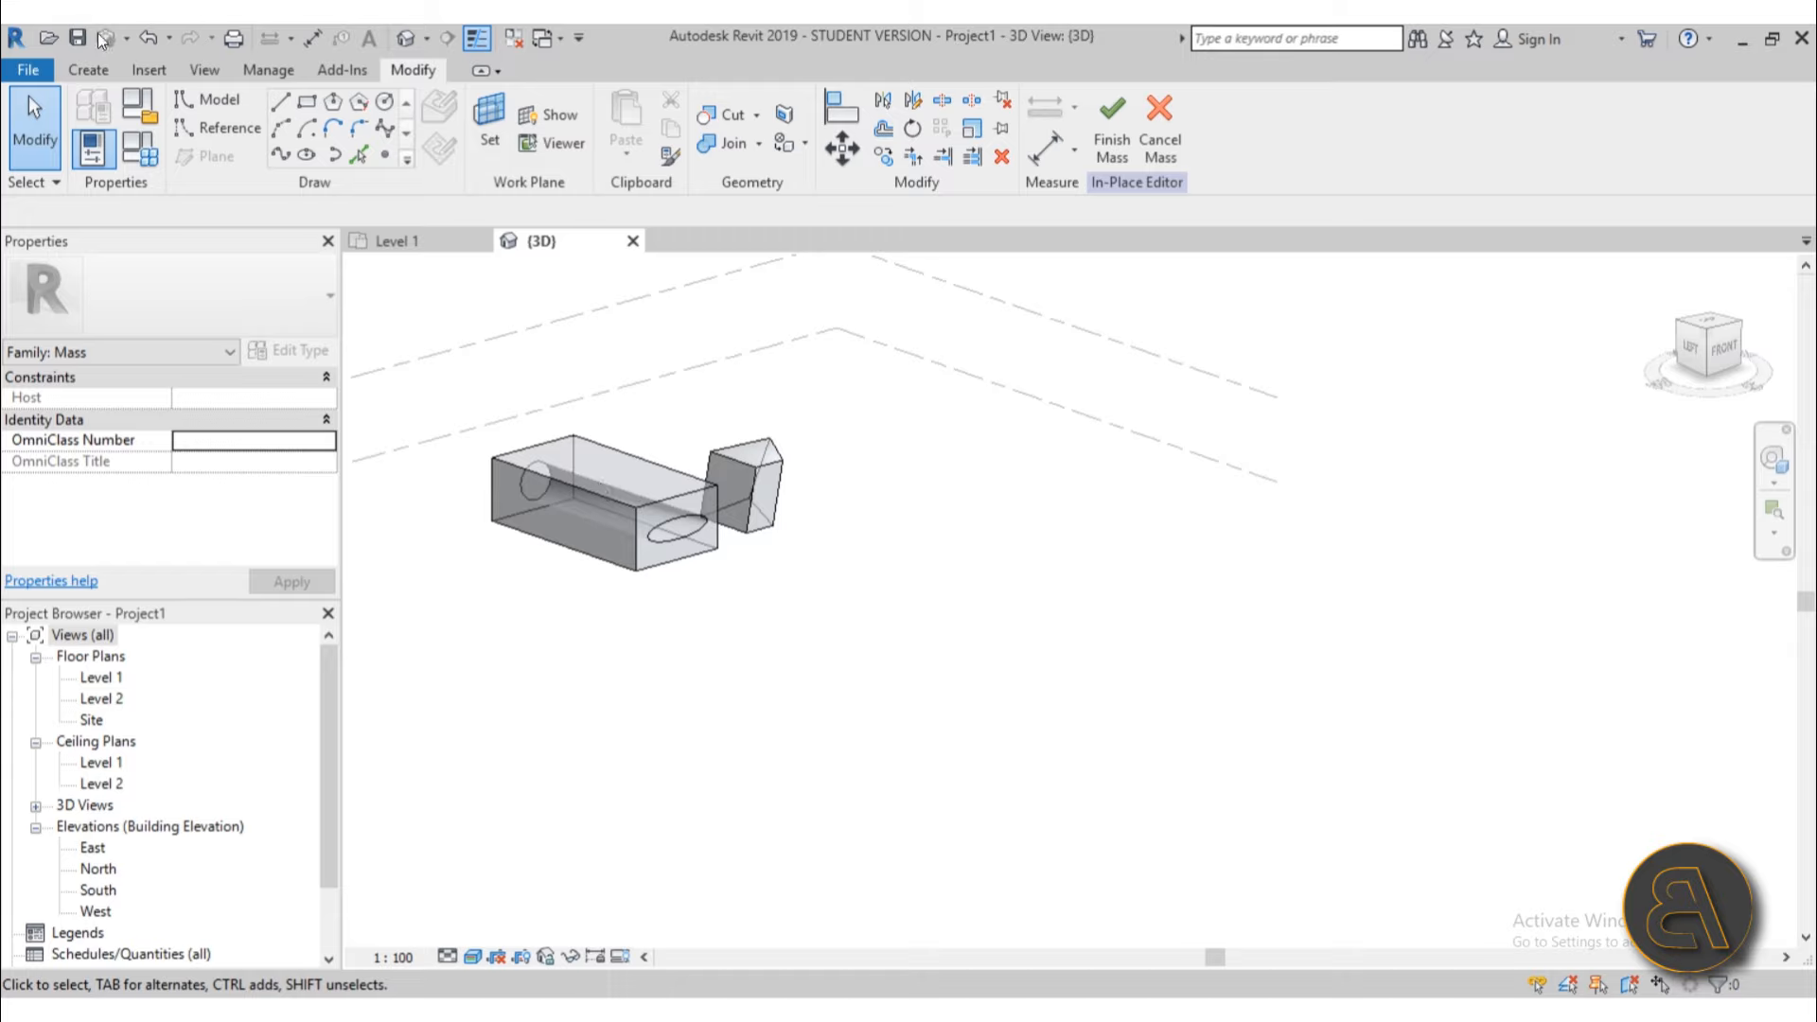
double_click(100, 679)
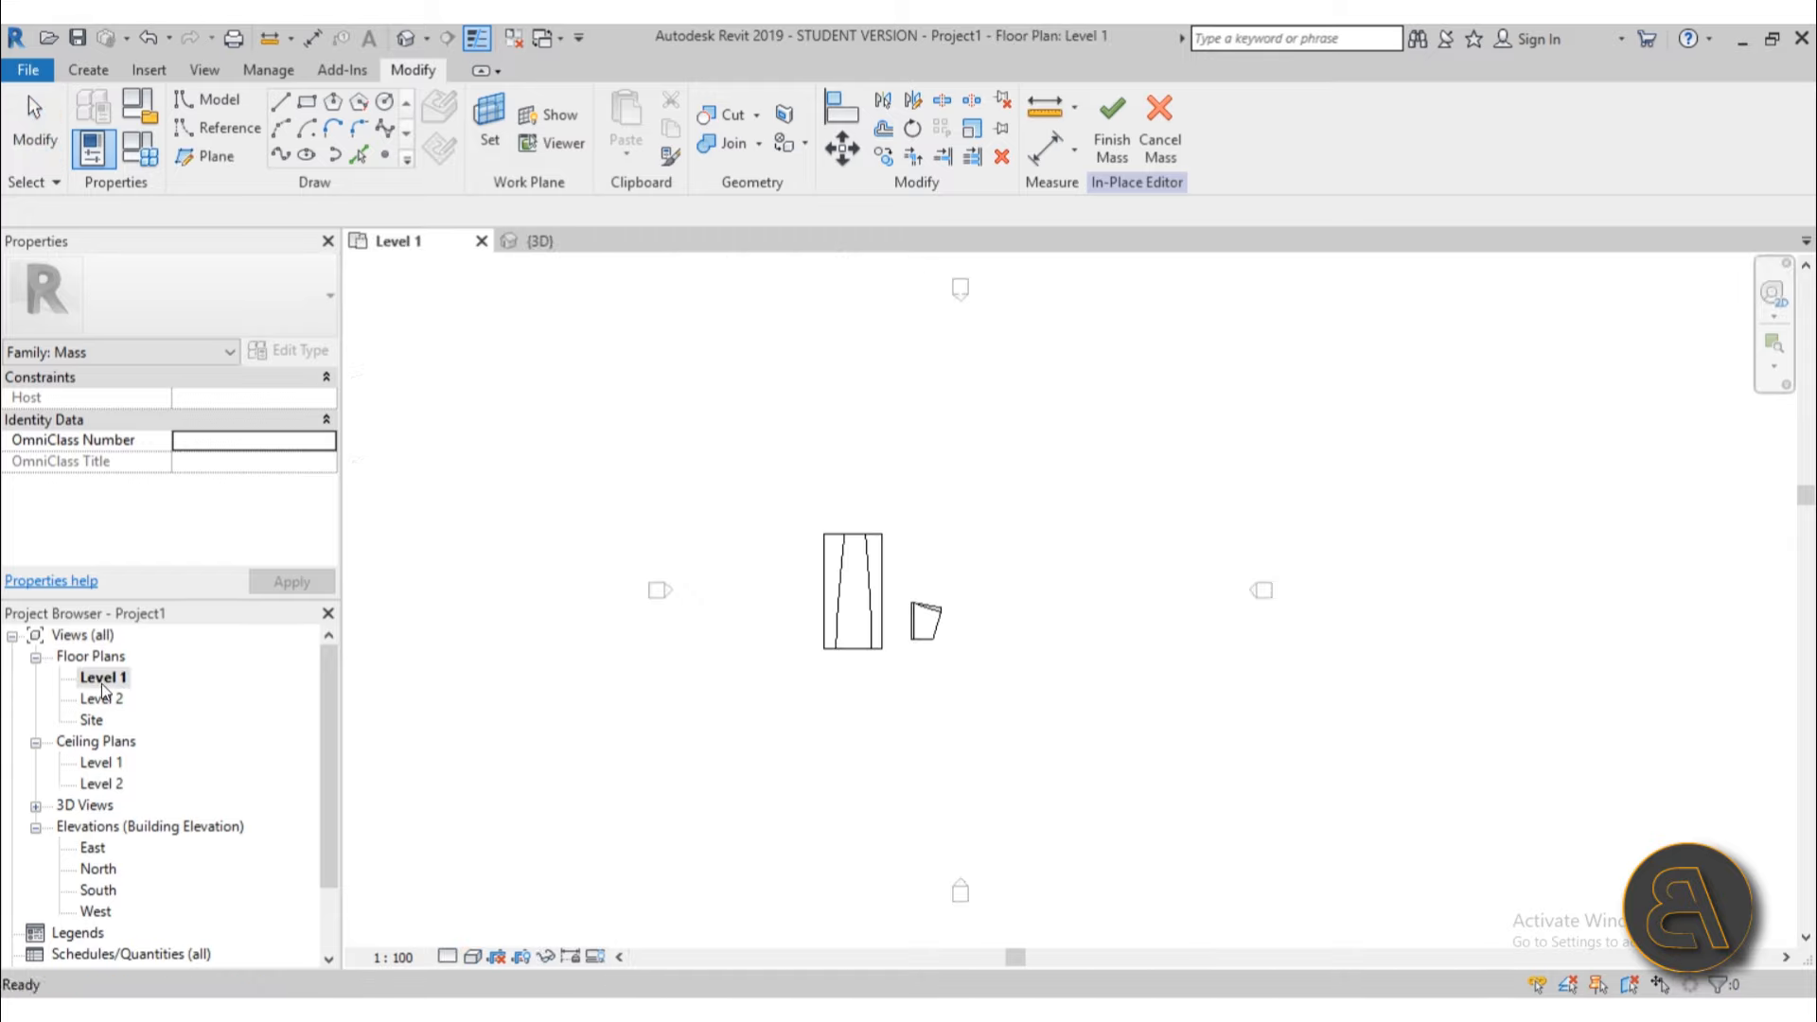
scroll(738, 303, "down", 2)
middle_click_drag(738, 304, 551, 488)
scroll(701, 516, "up", 3)
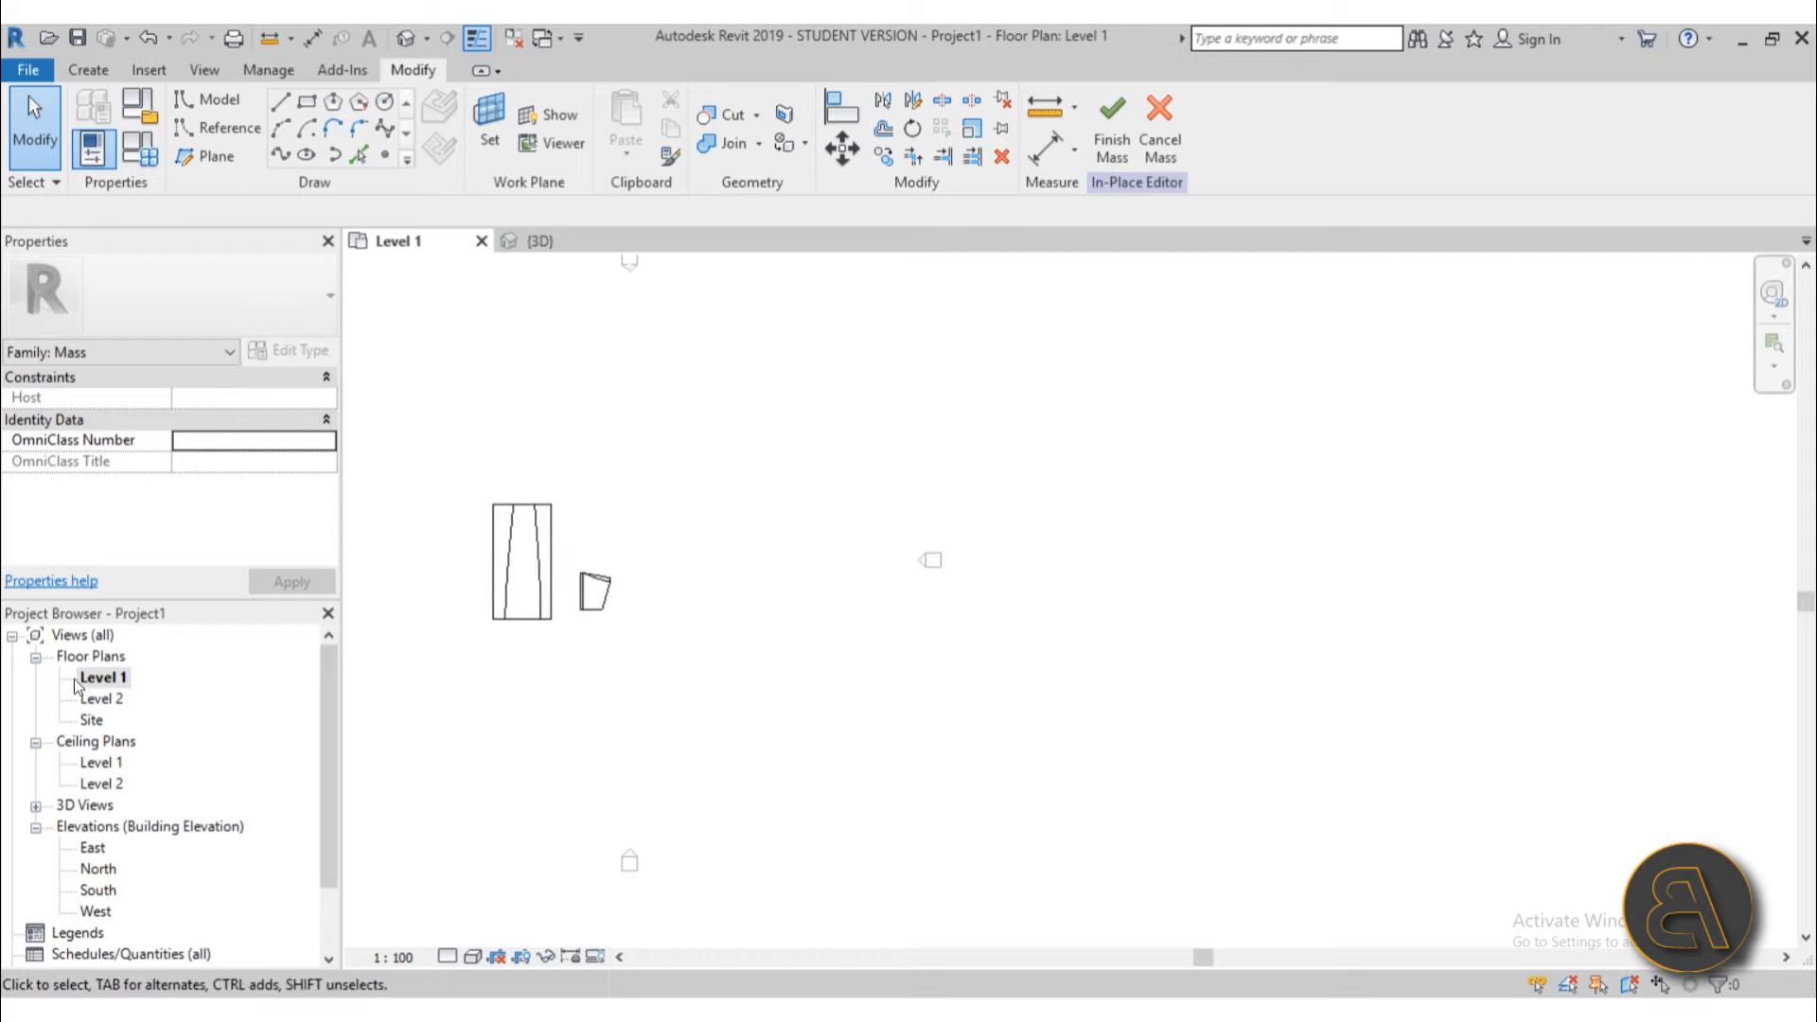
double_click(99, 869)
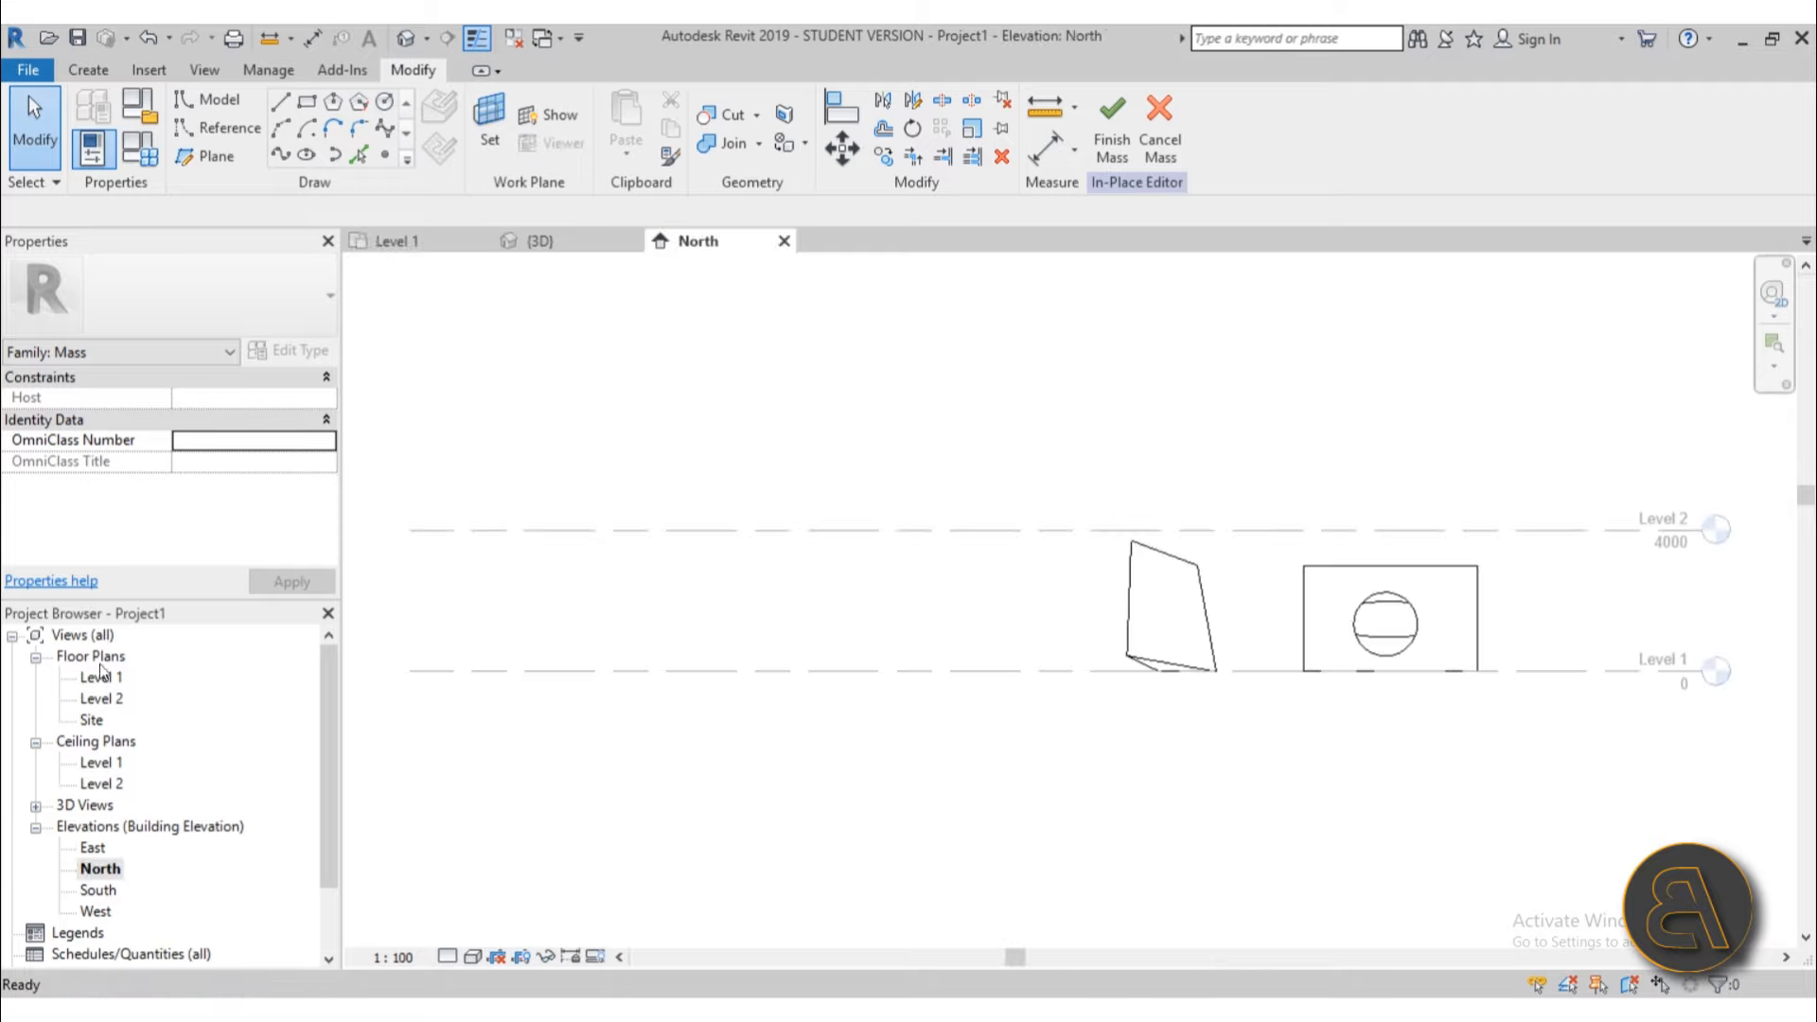
left_click(421, 39)
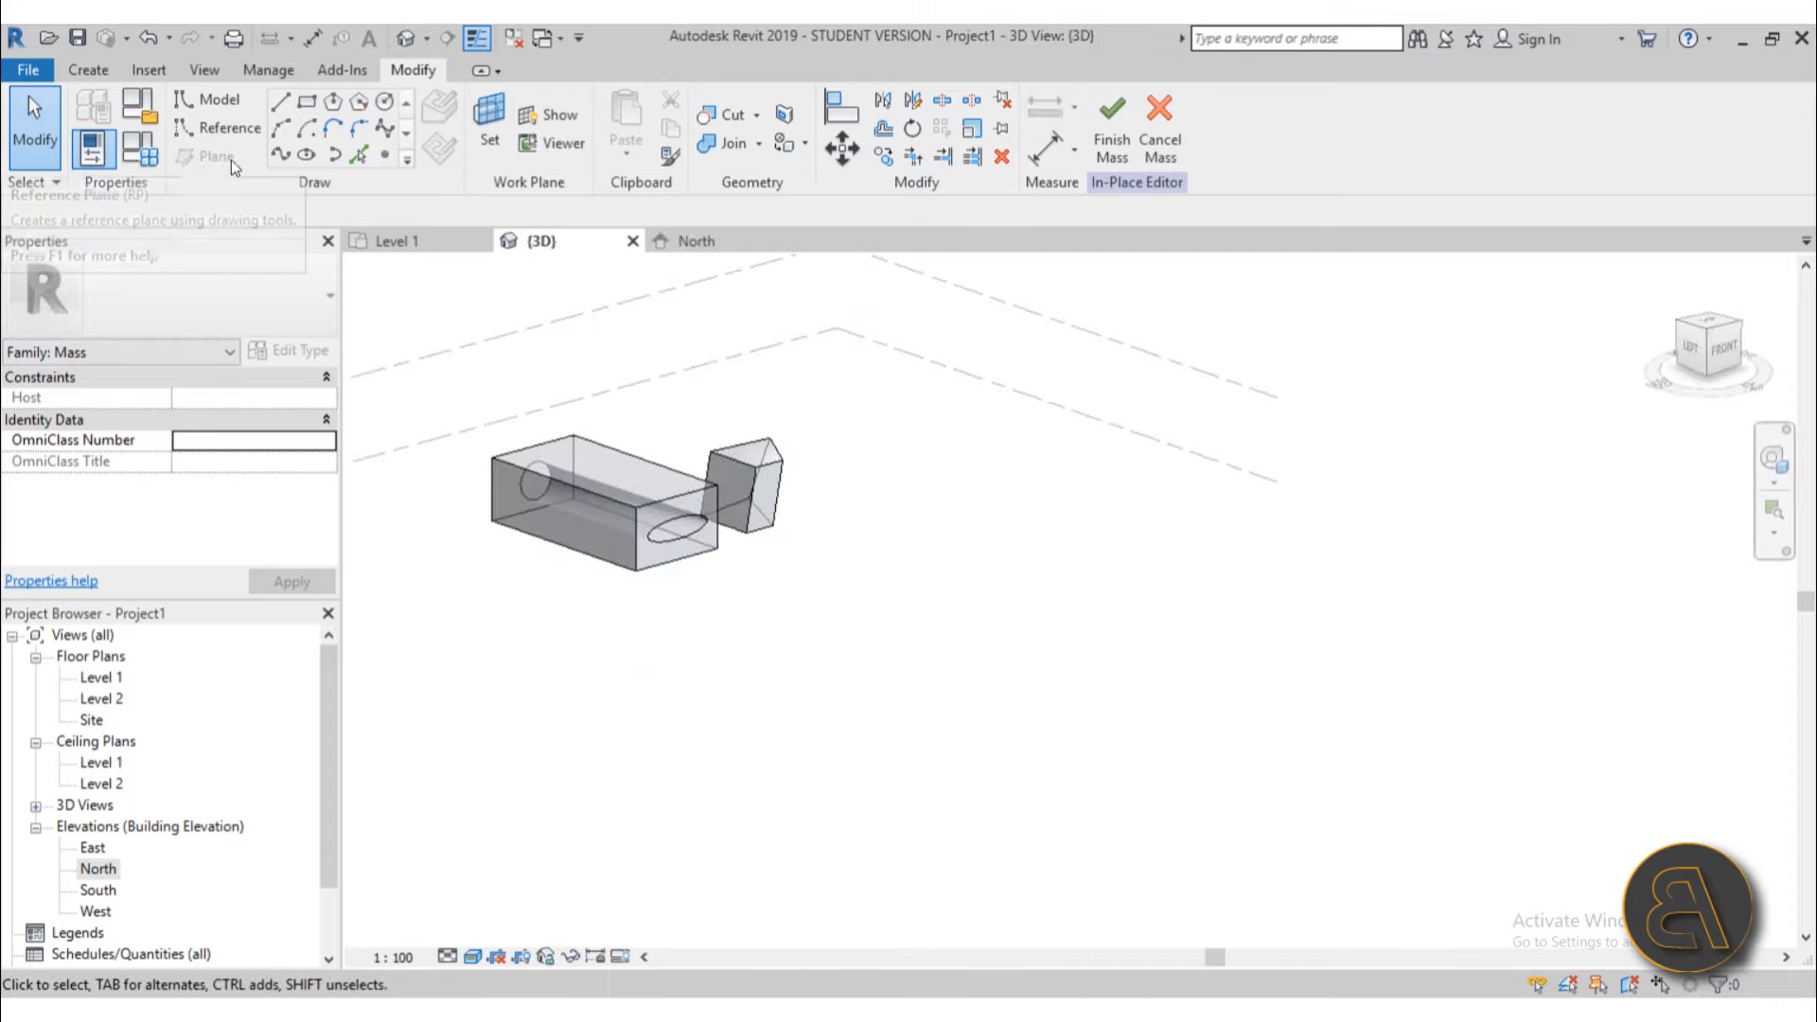
Step: In the Level 1 floor plan, draw three parallel horizontal reference planes east of the masses, spaced about 6700 and 6400 apart going north
double_click(118, 676)
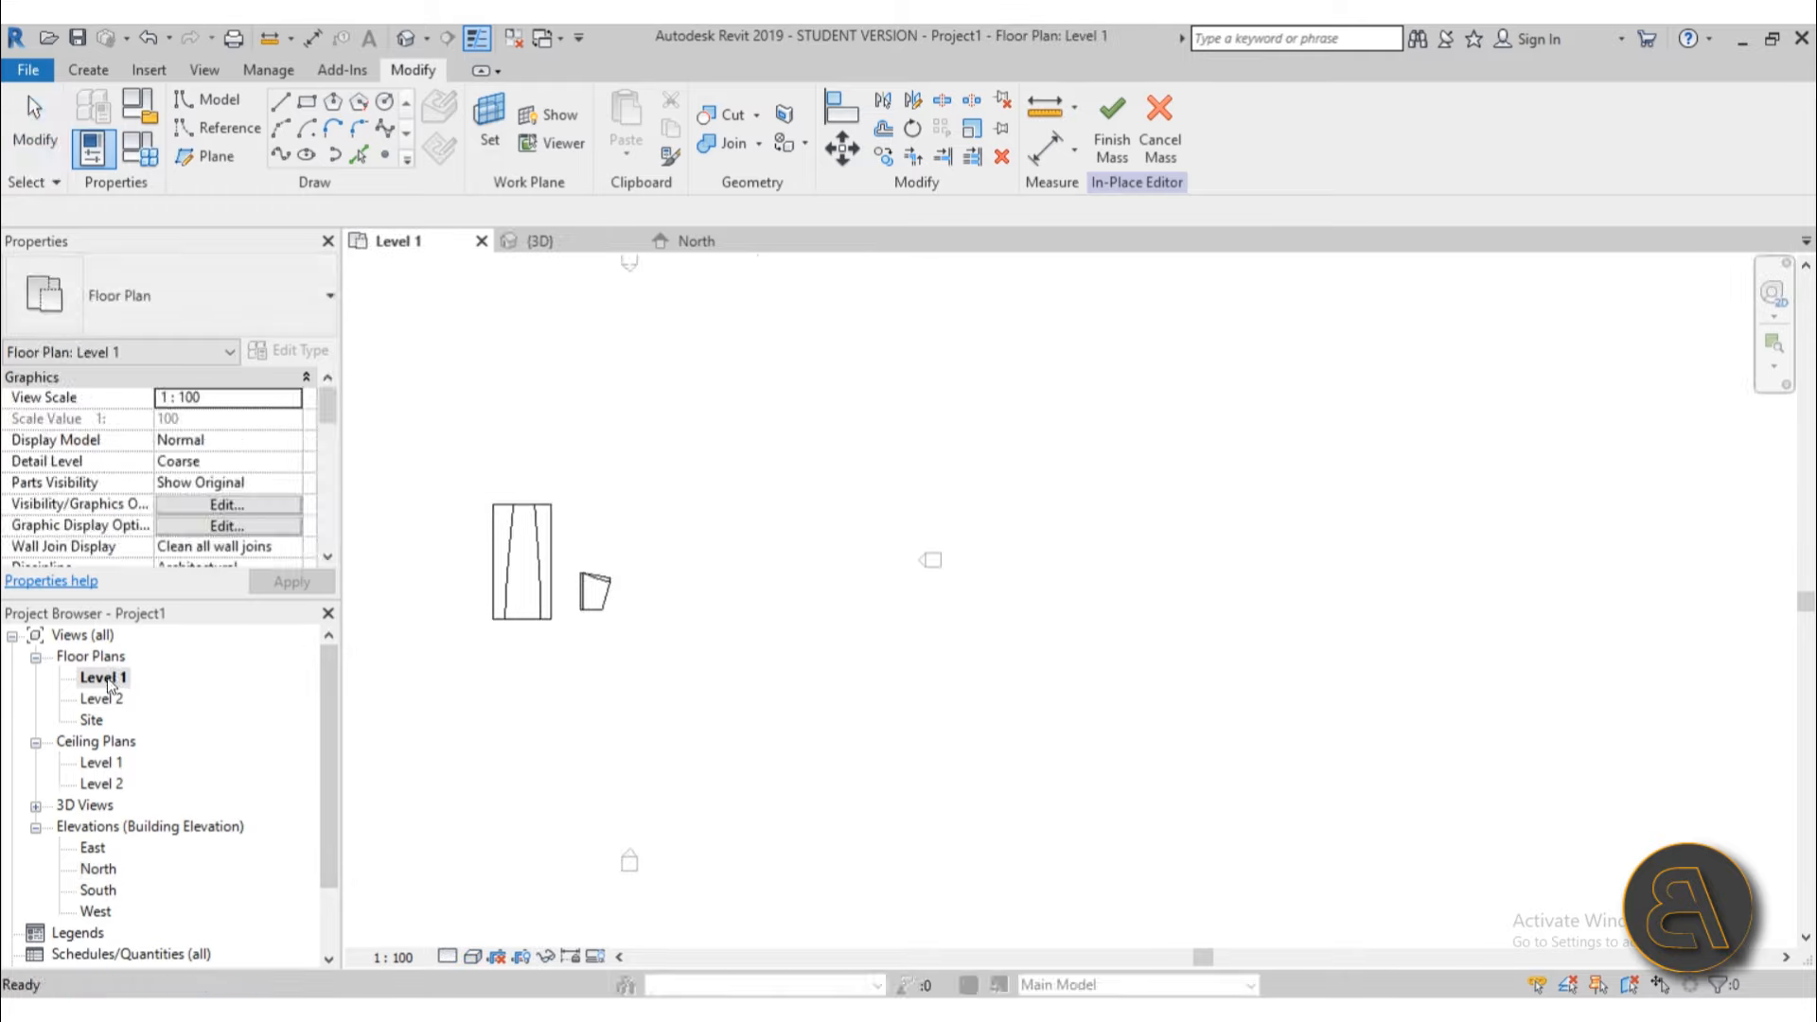
left_click(199, 159)
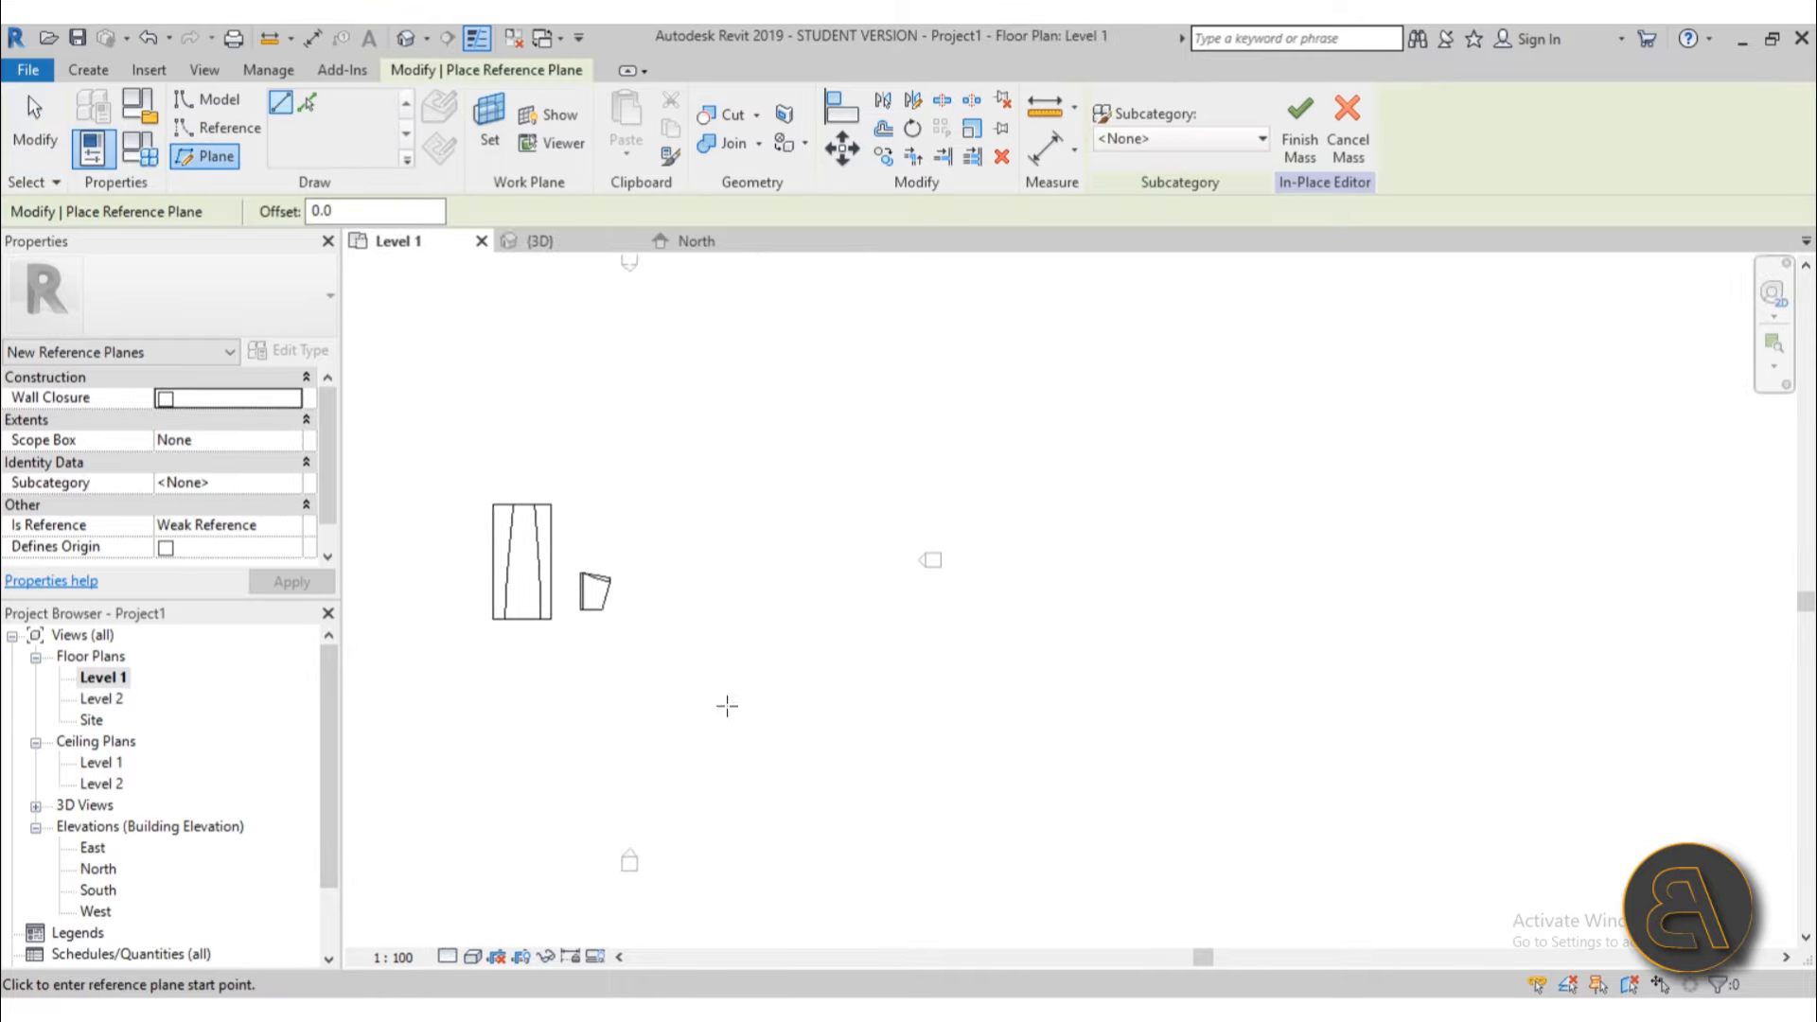
scroll(696, 662, "up", 2)
left_click(686, 623)
left_click(921, 622)
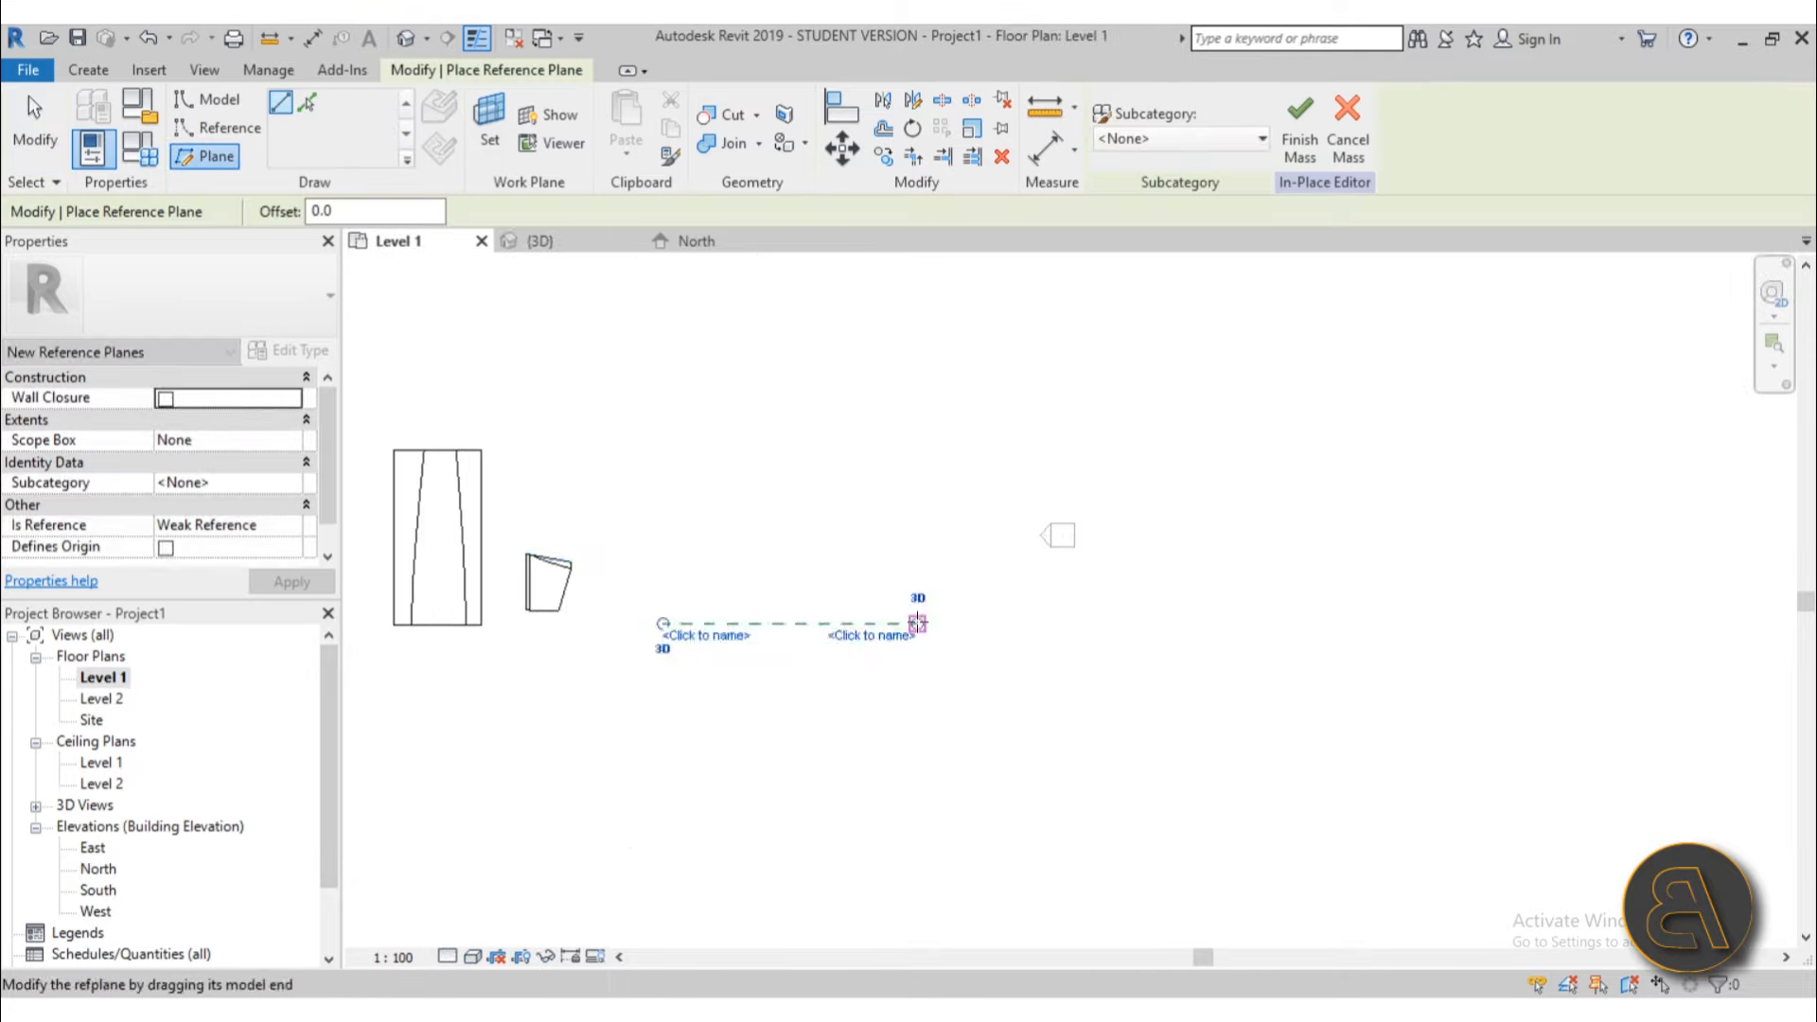
left_click(667, 502)
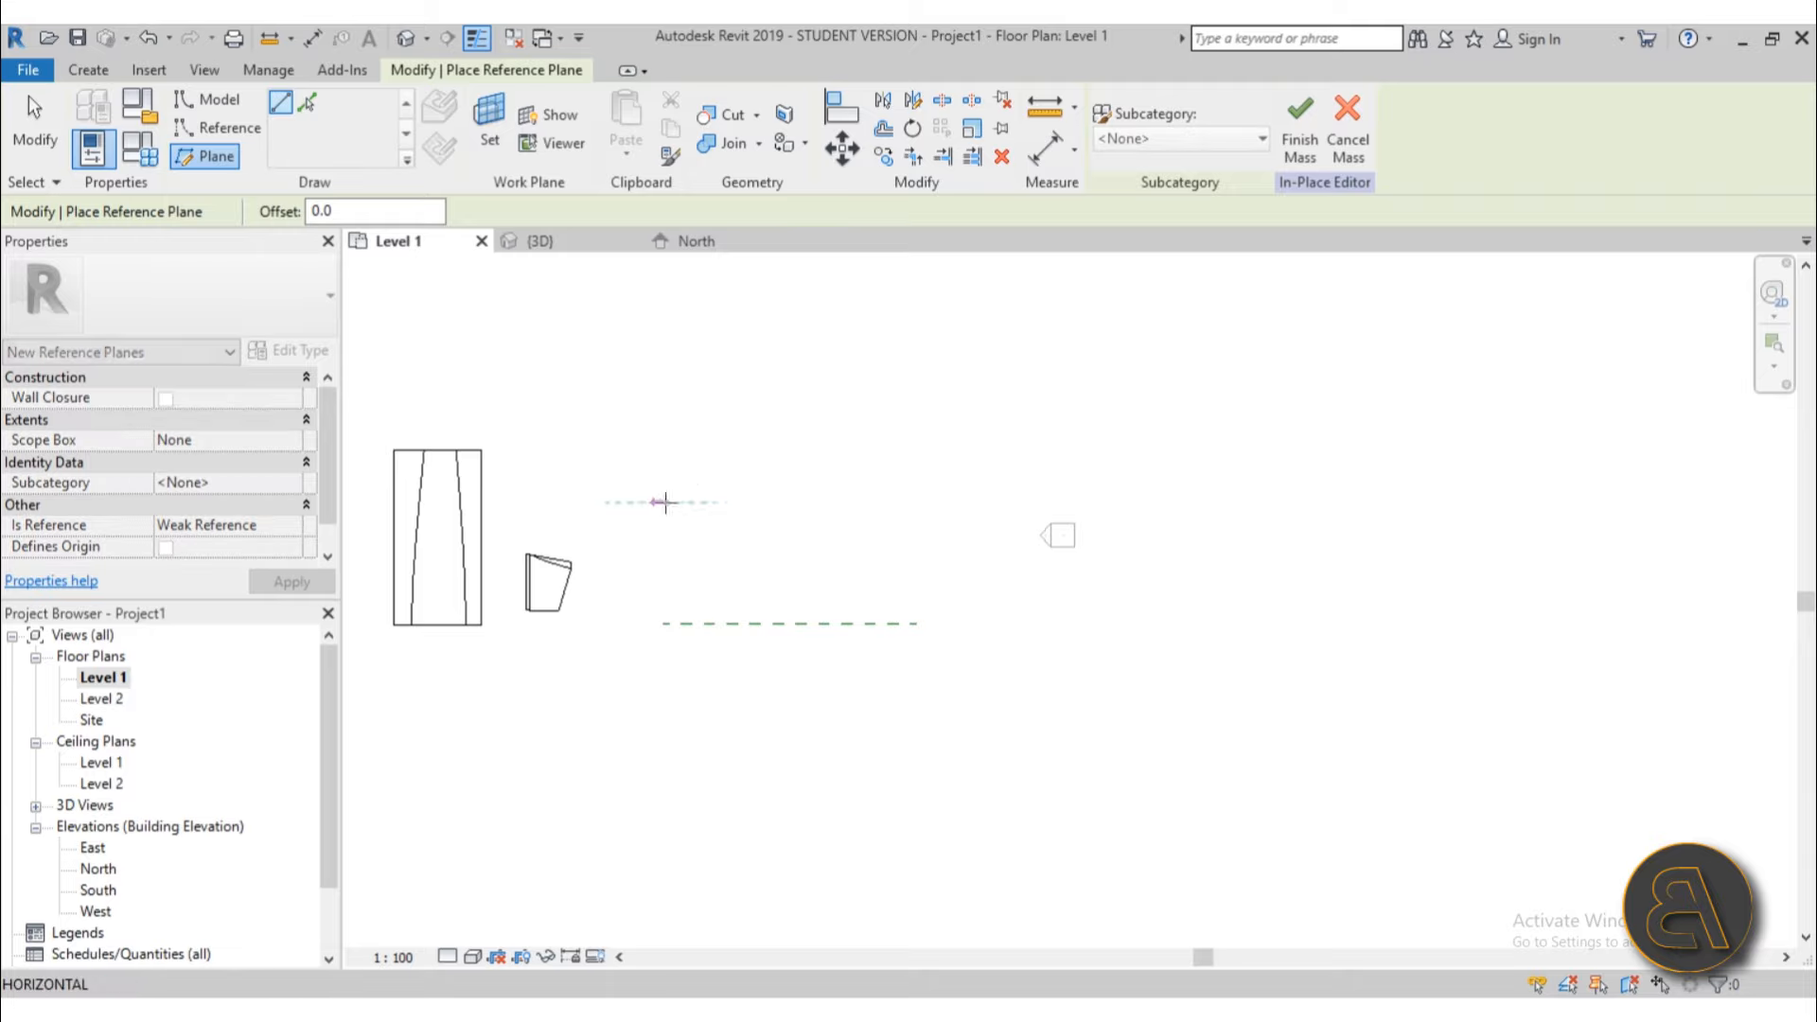
left_click(914, 501)
left_click(658, 388)
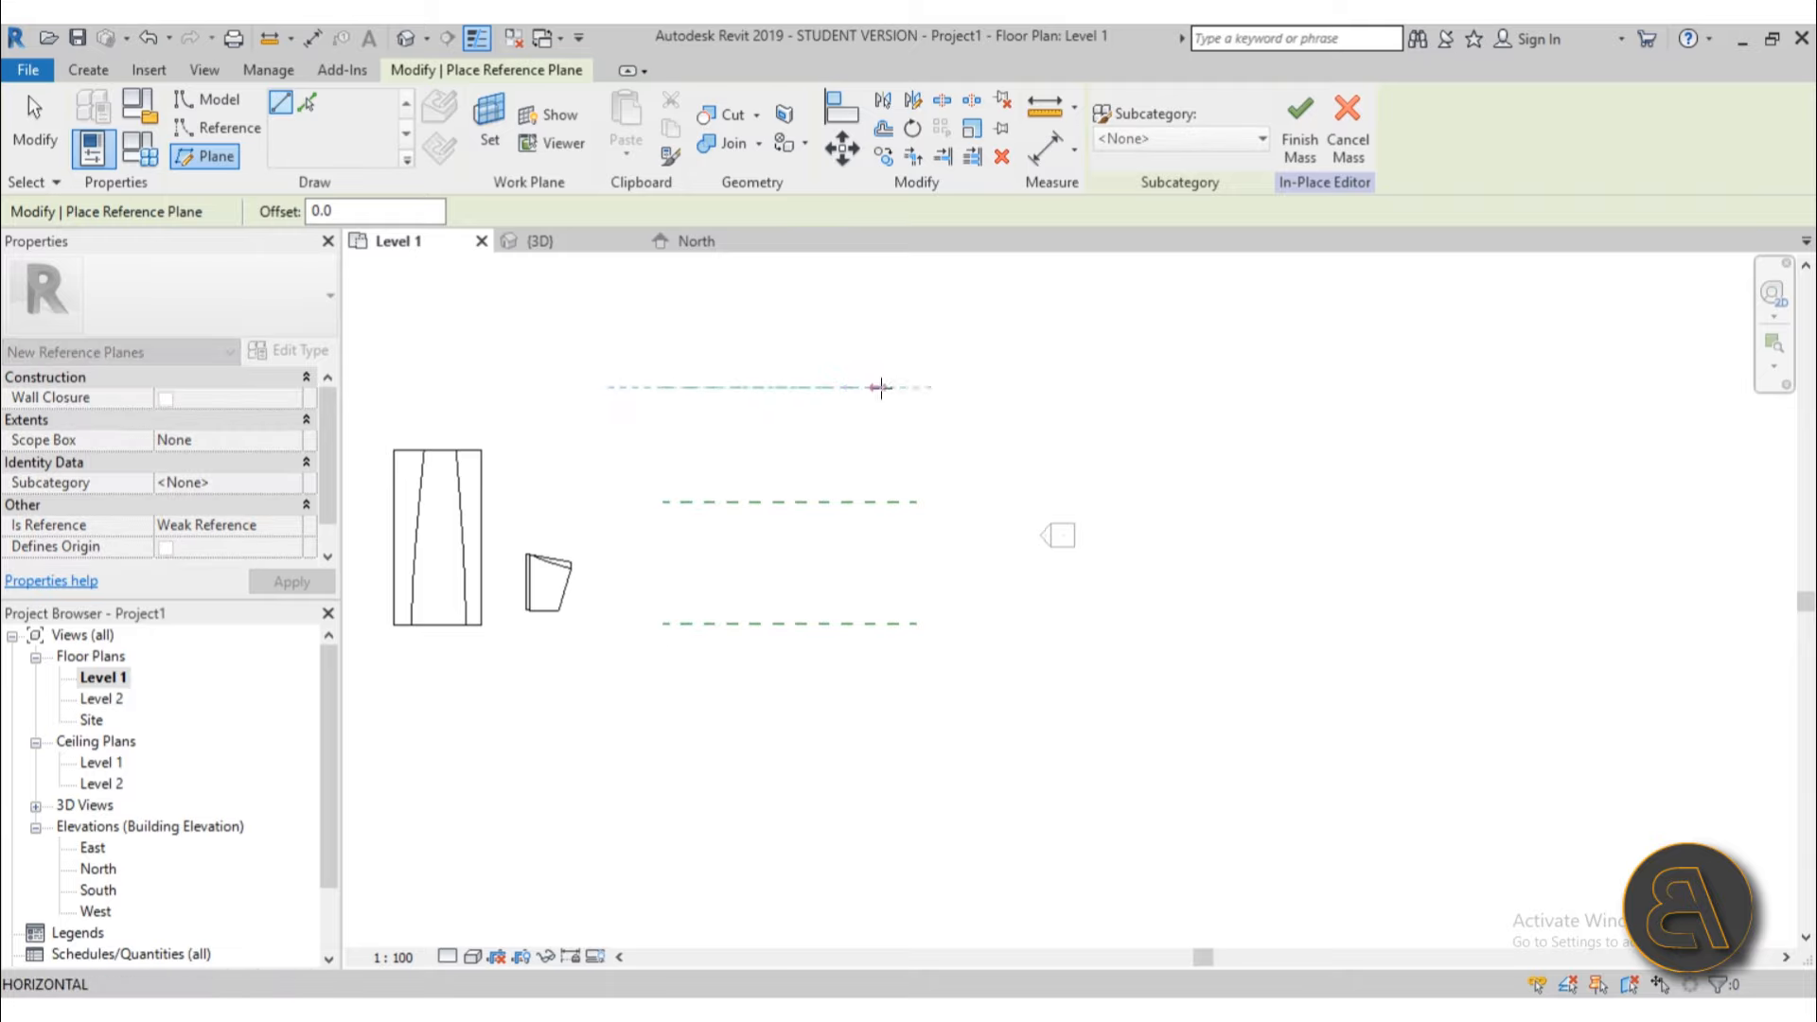
left_click(917, 387)
key("Escape")
key("Escape")
Step: Name the three reference planes 1, 2 and 3 from the southernmost to the northernmost
left_click(833, 623)
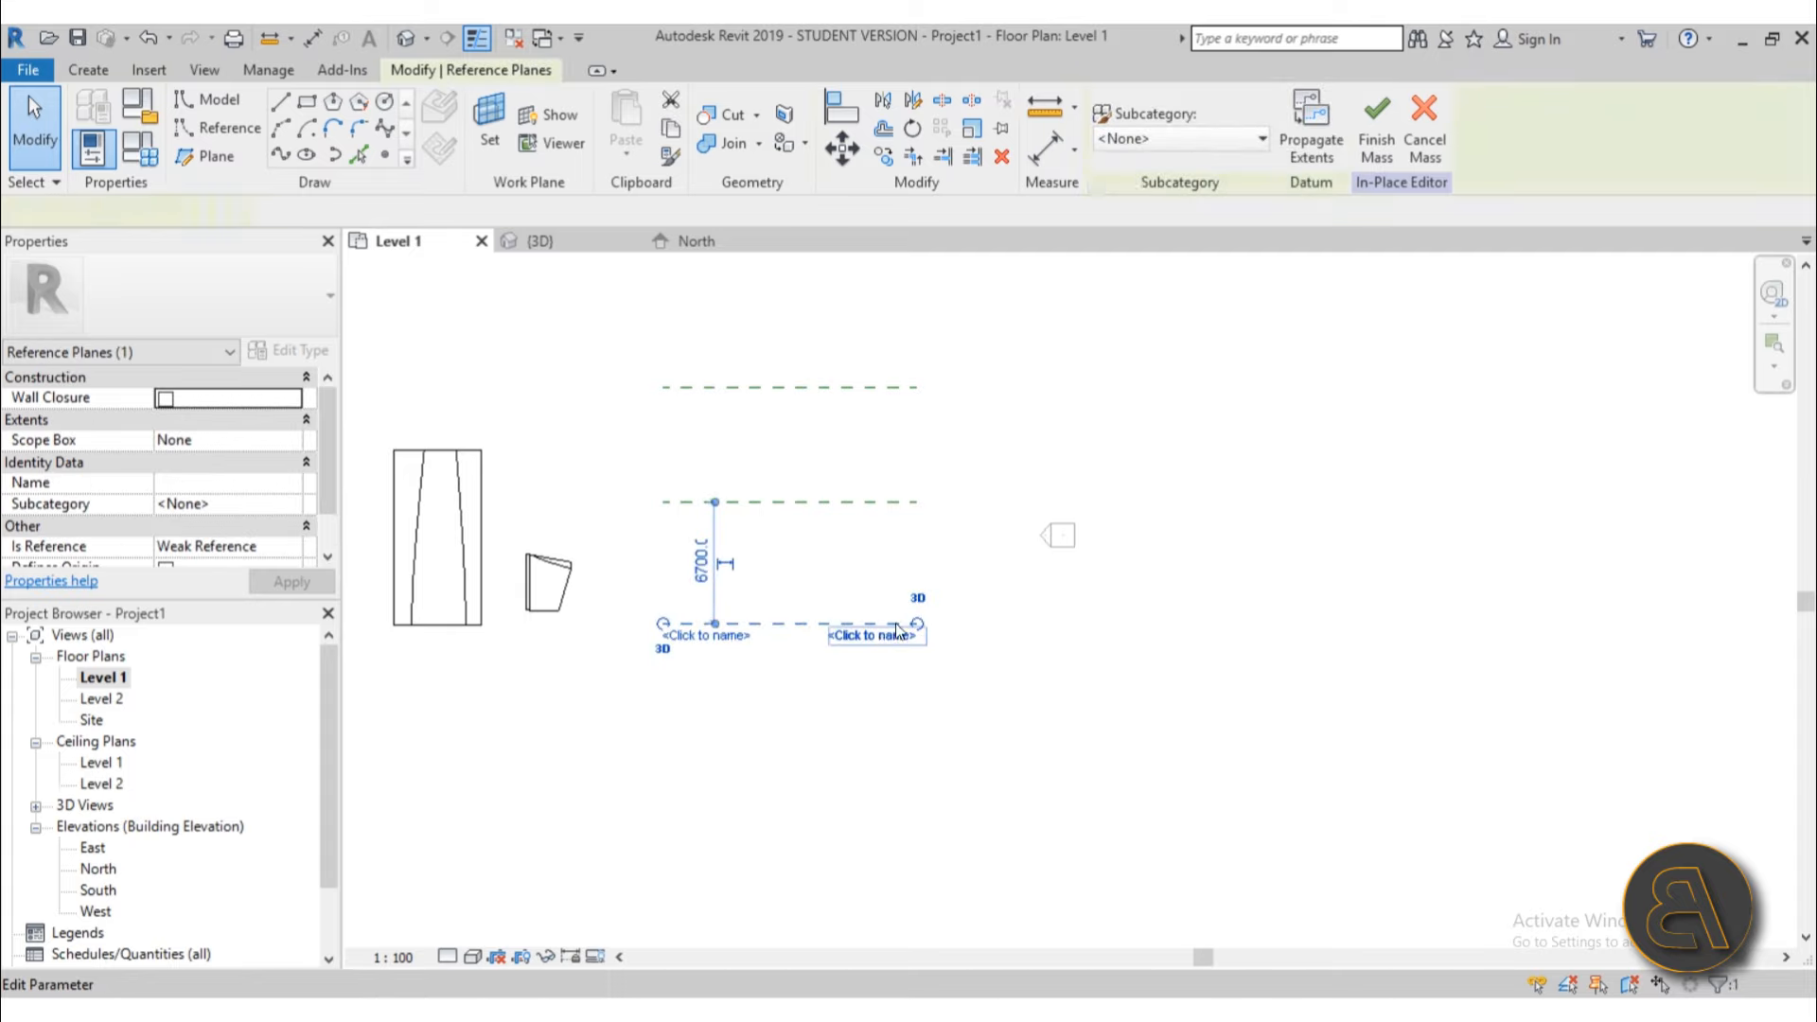
left_click(872, 635)
type("1")
key("Return")
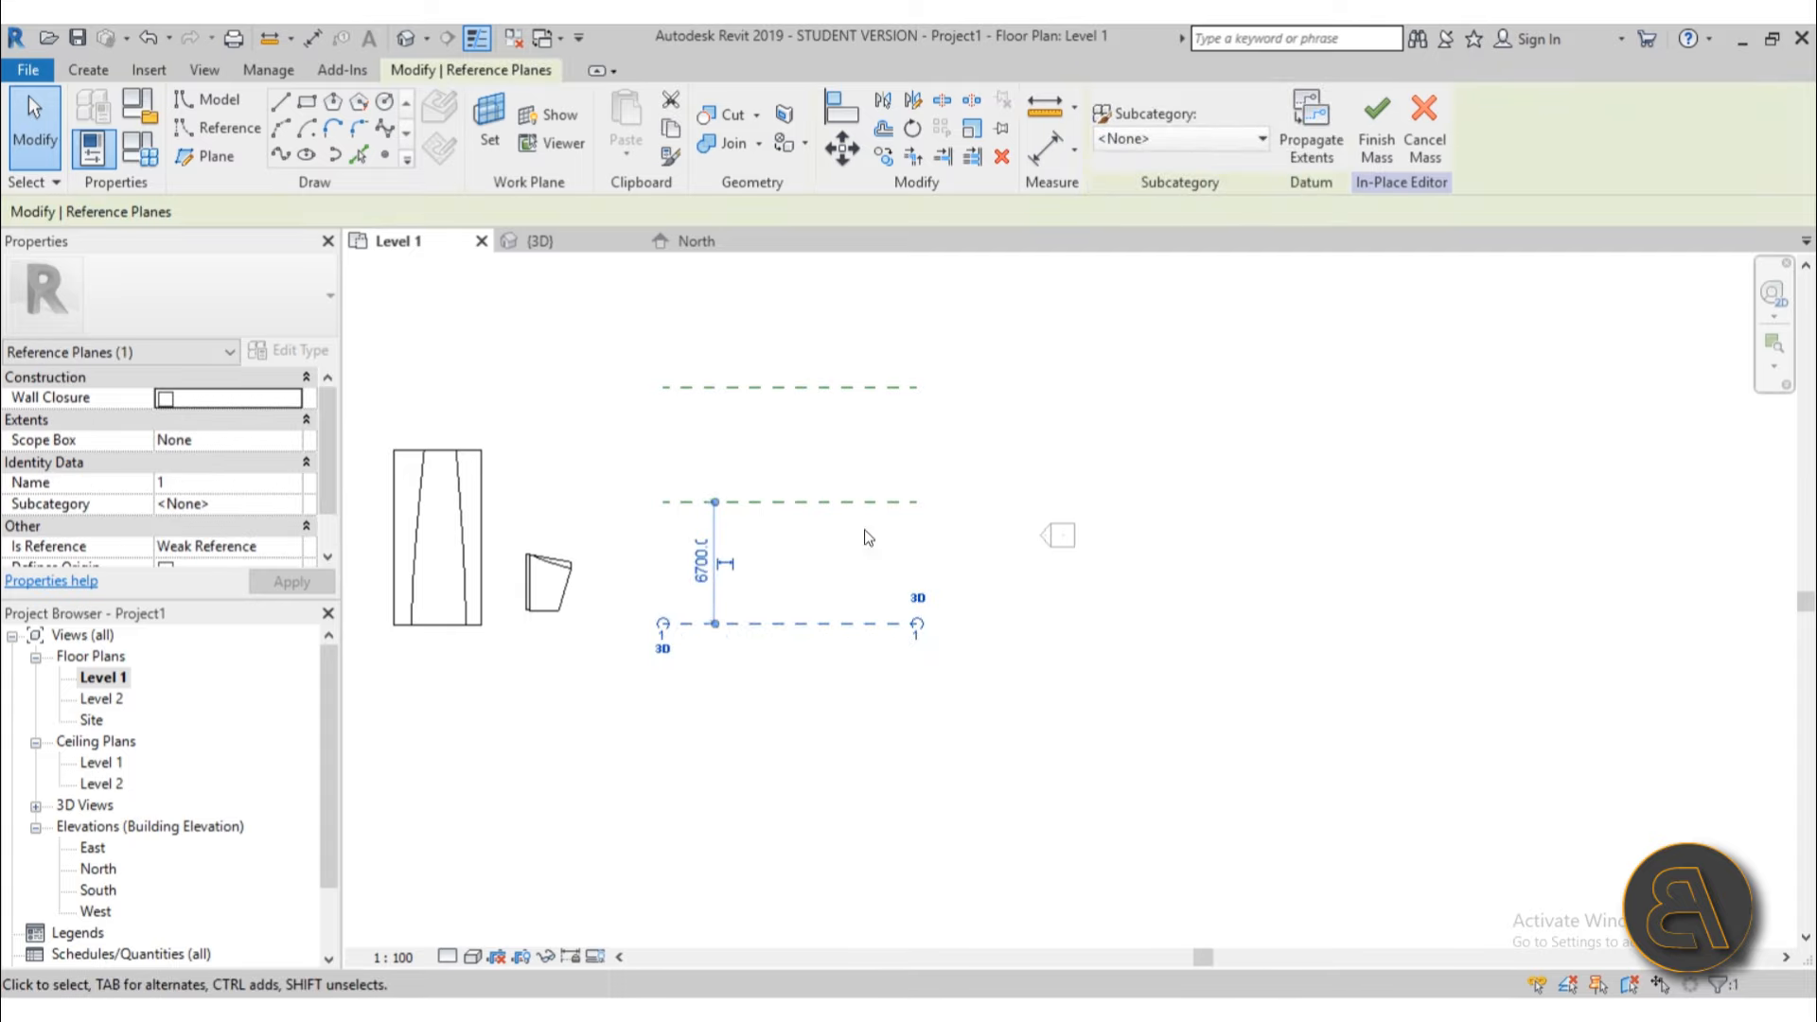
left_click(861, 505)
left_click(880, 508)
type("2")
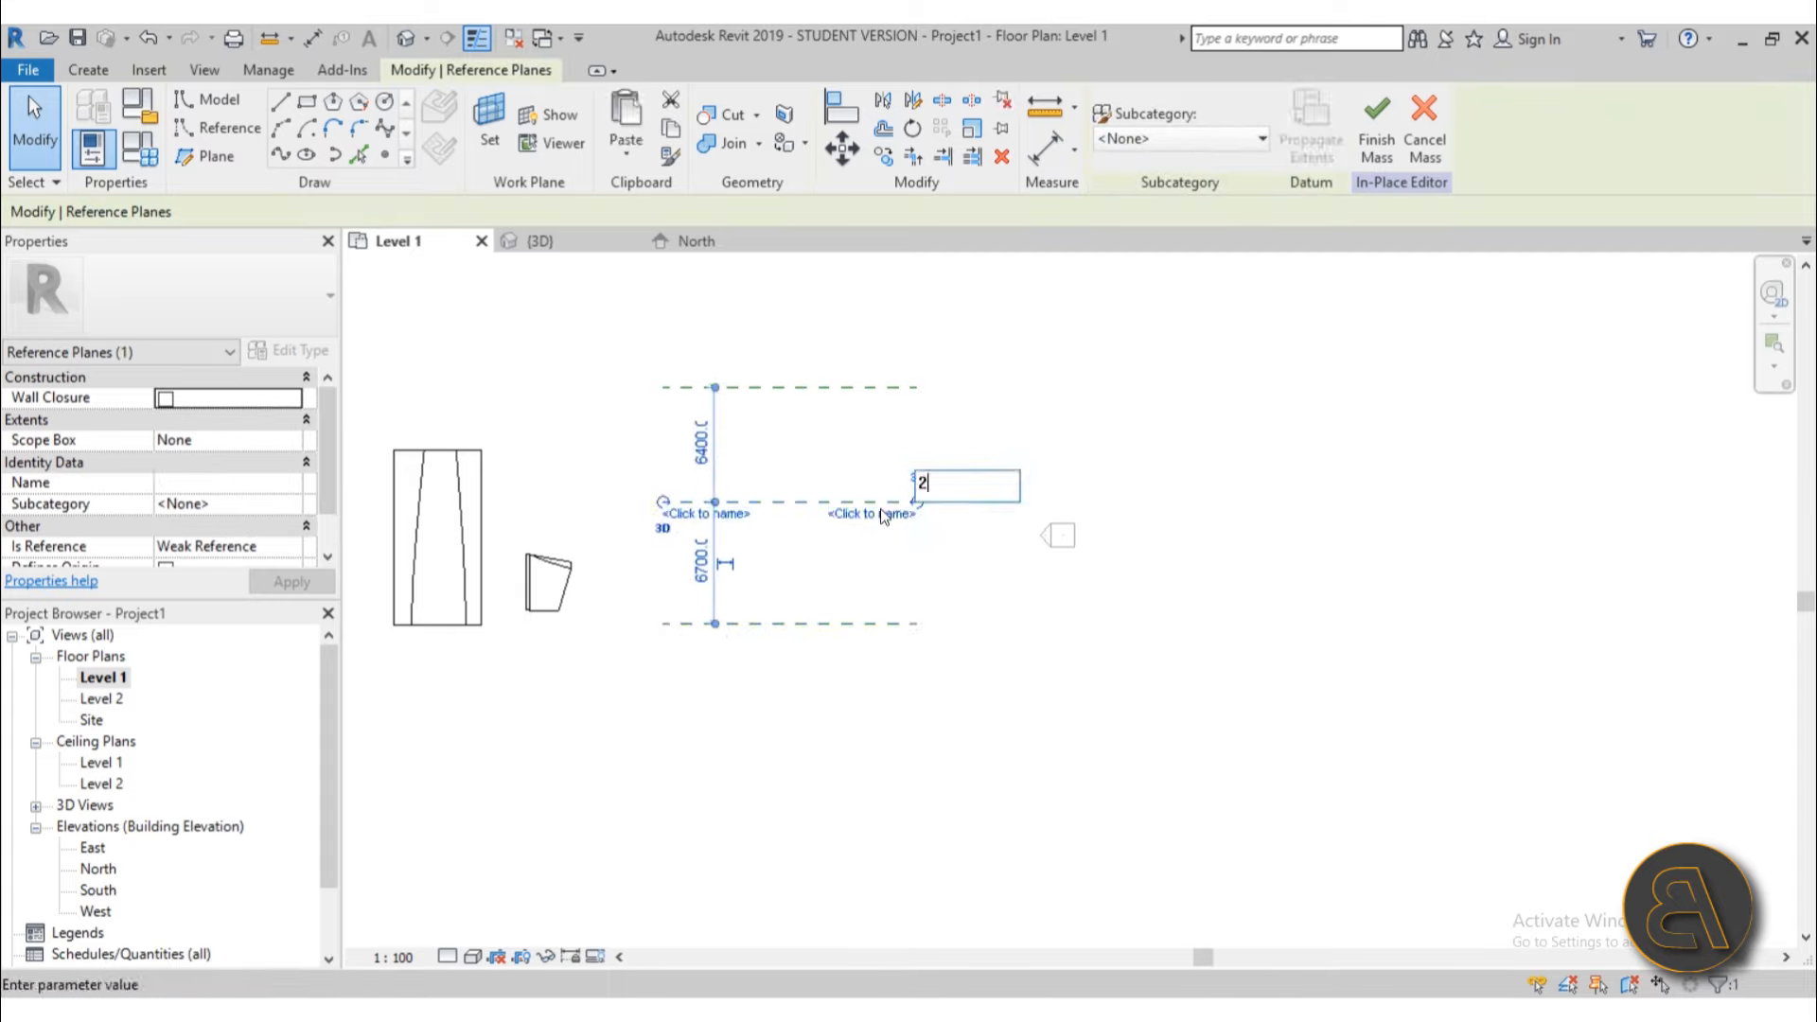
key("Return")
left_click(872, 388)
left_click(871, 399)
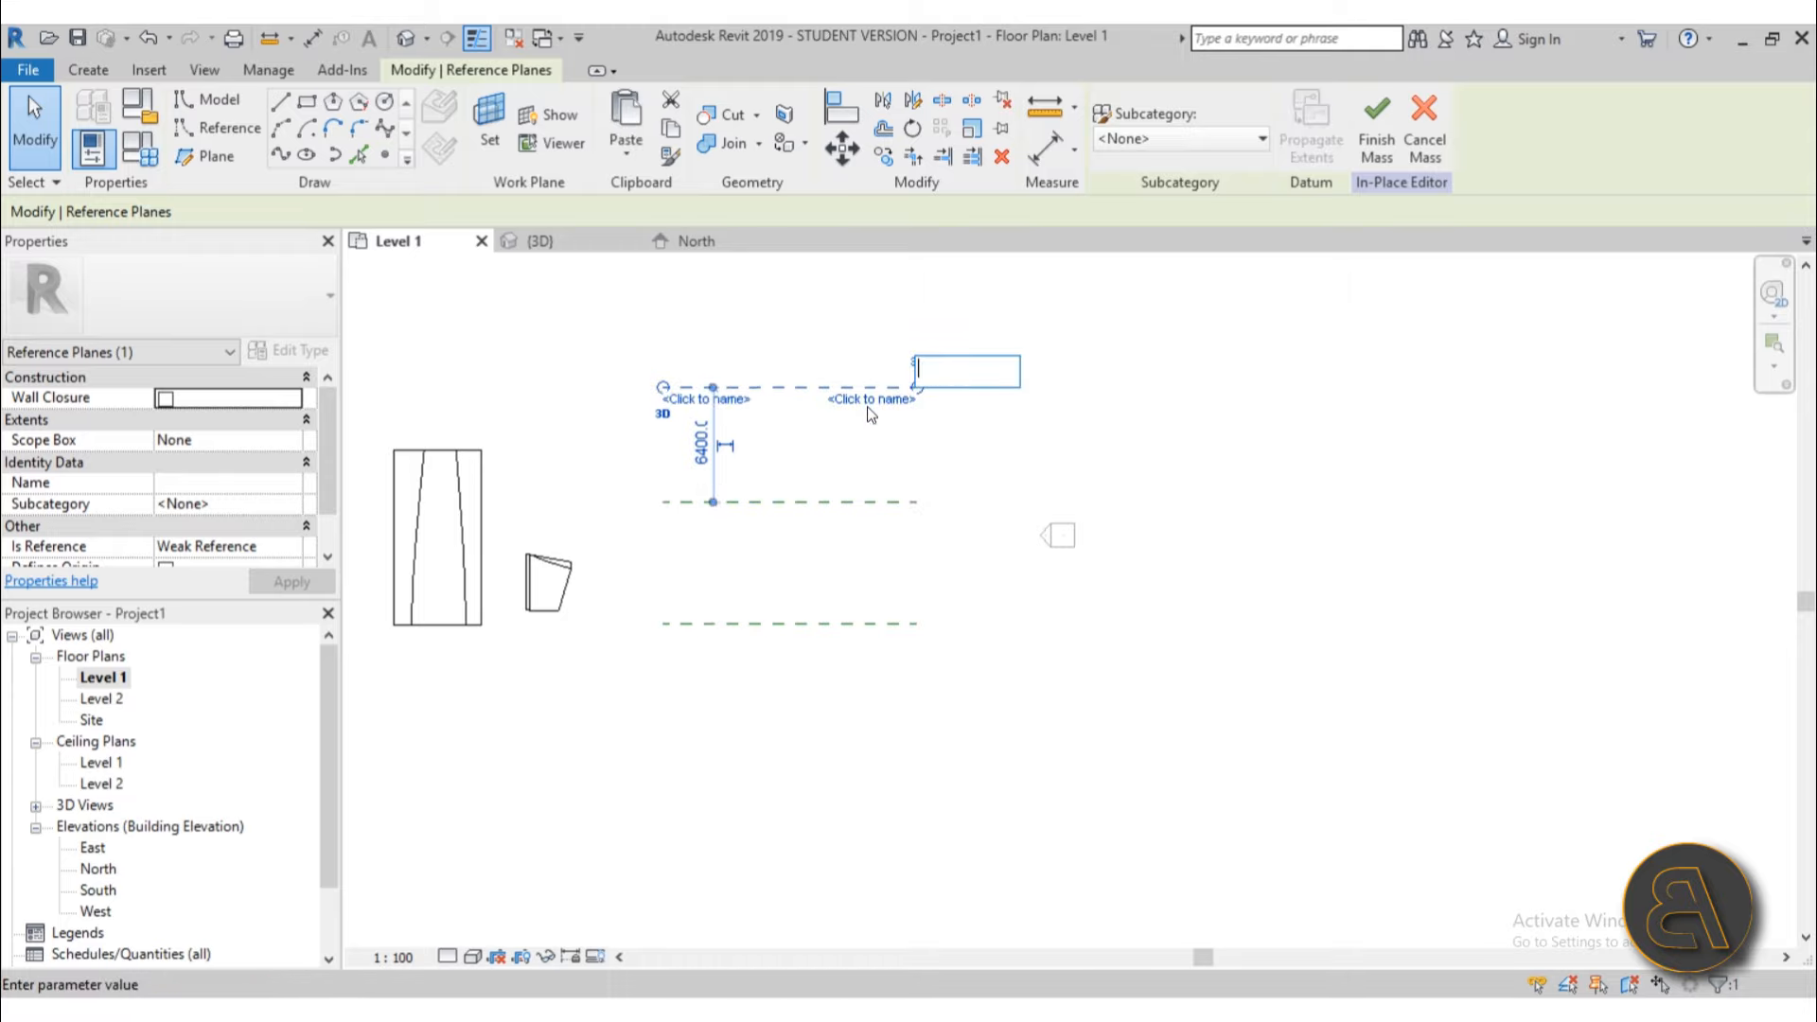
type("3")
key("Return")
key("Escape")
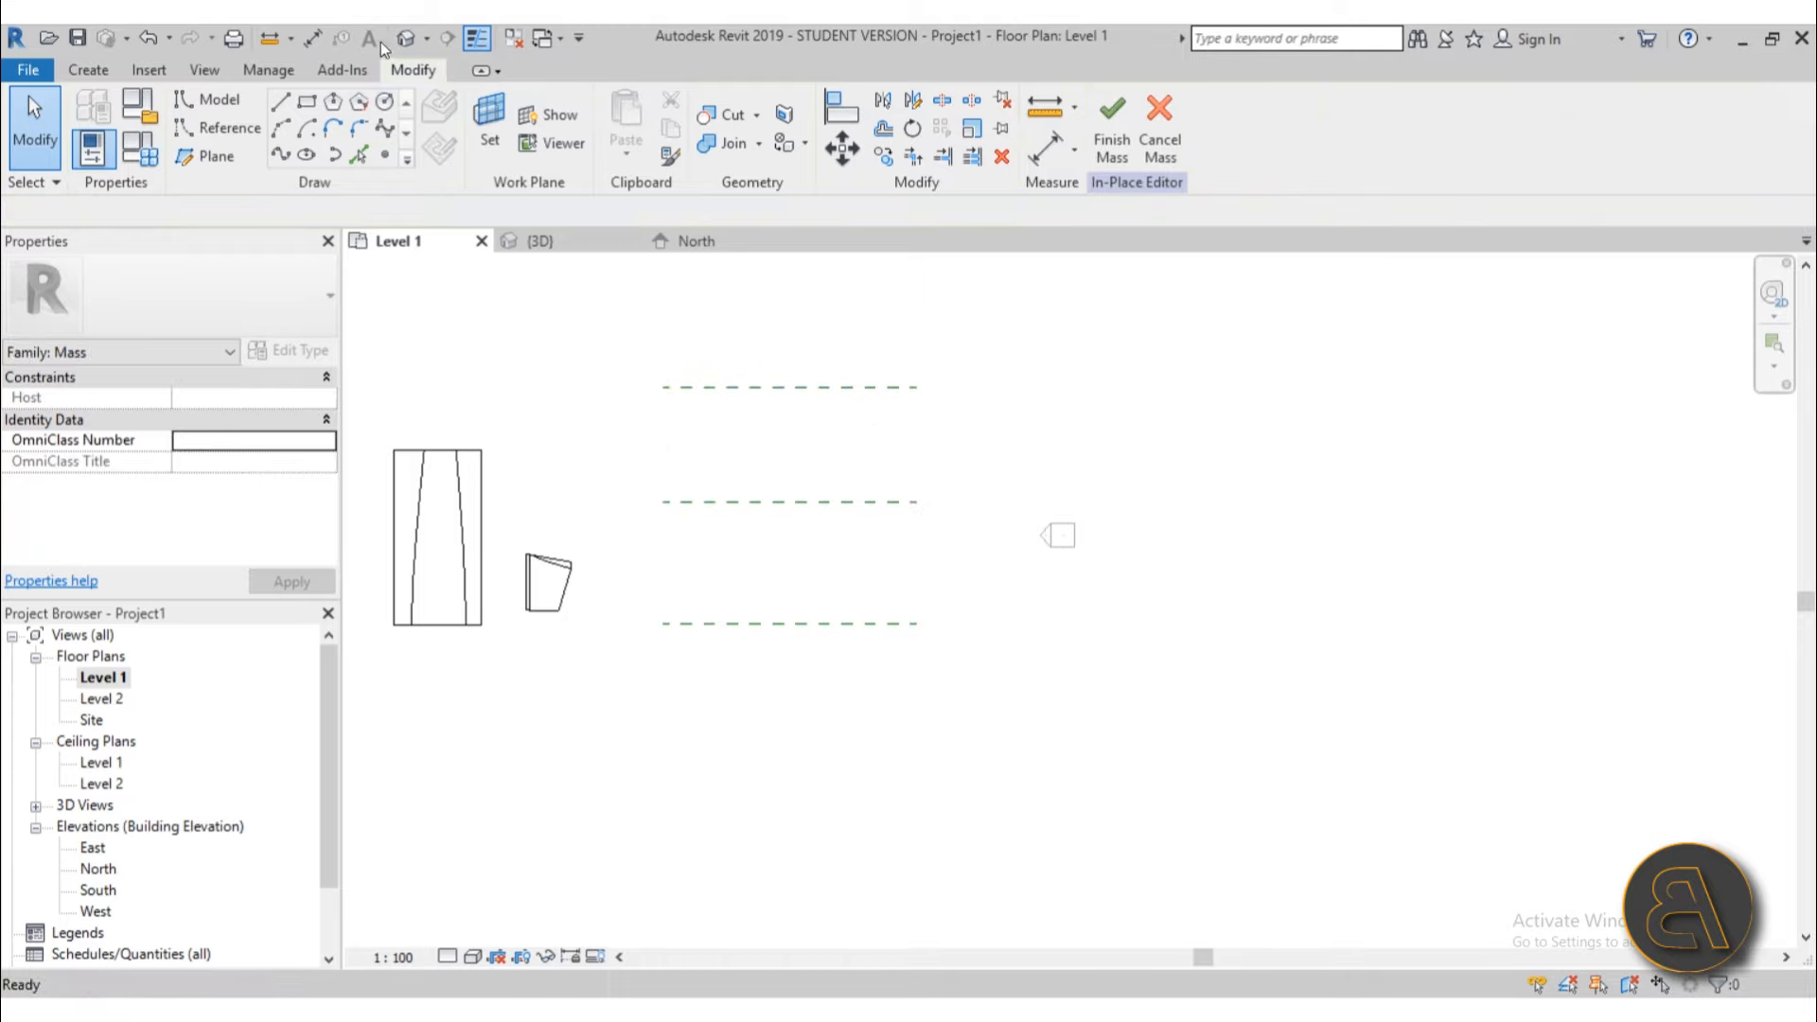
Step: In the 3D view, set the work plane to Reference Plane : 1 and show it
left_click(407, 38)
middle_click_drag(946, 511, 860, 539, "shift")
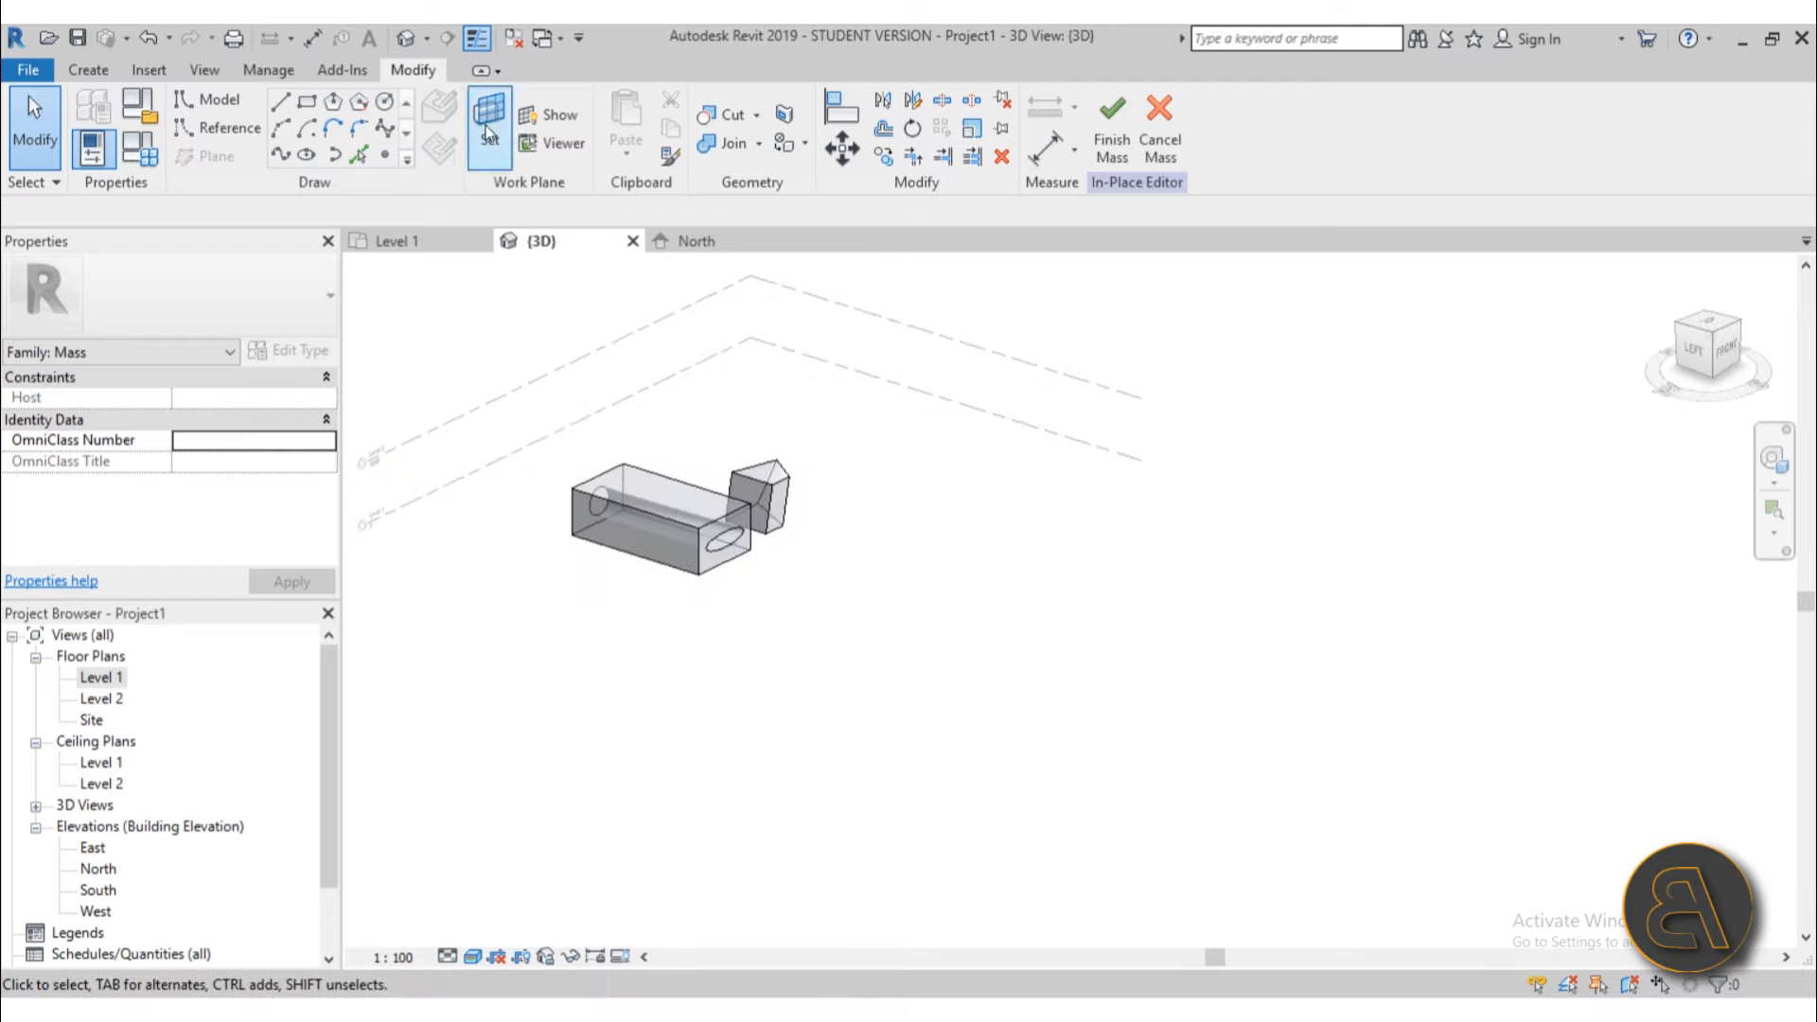
left_click(487, 151)
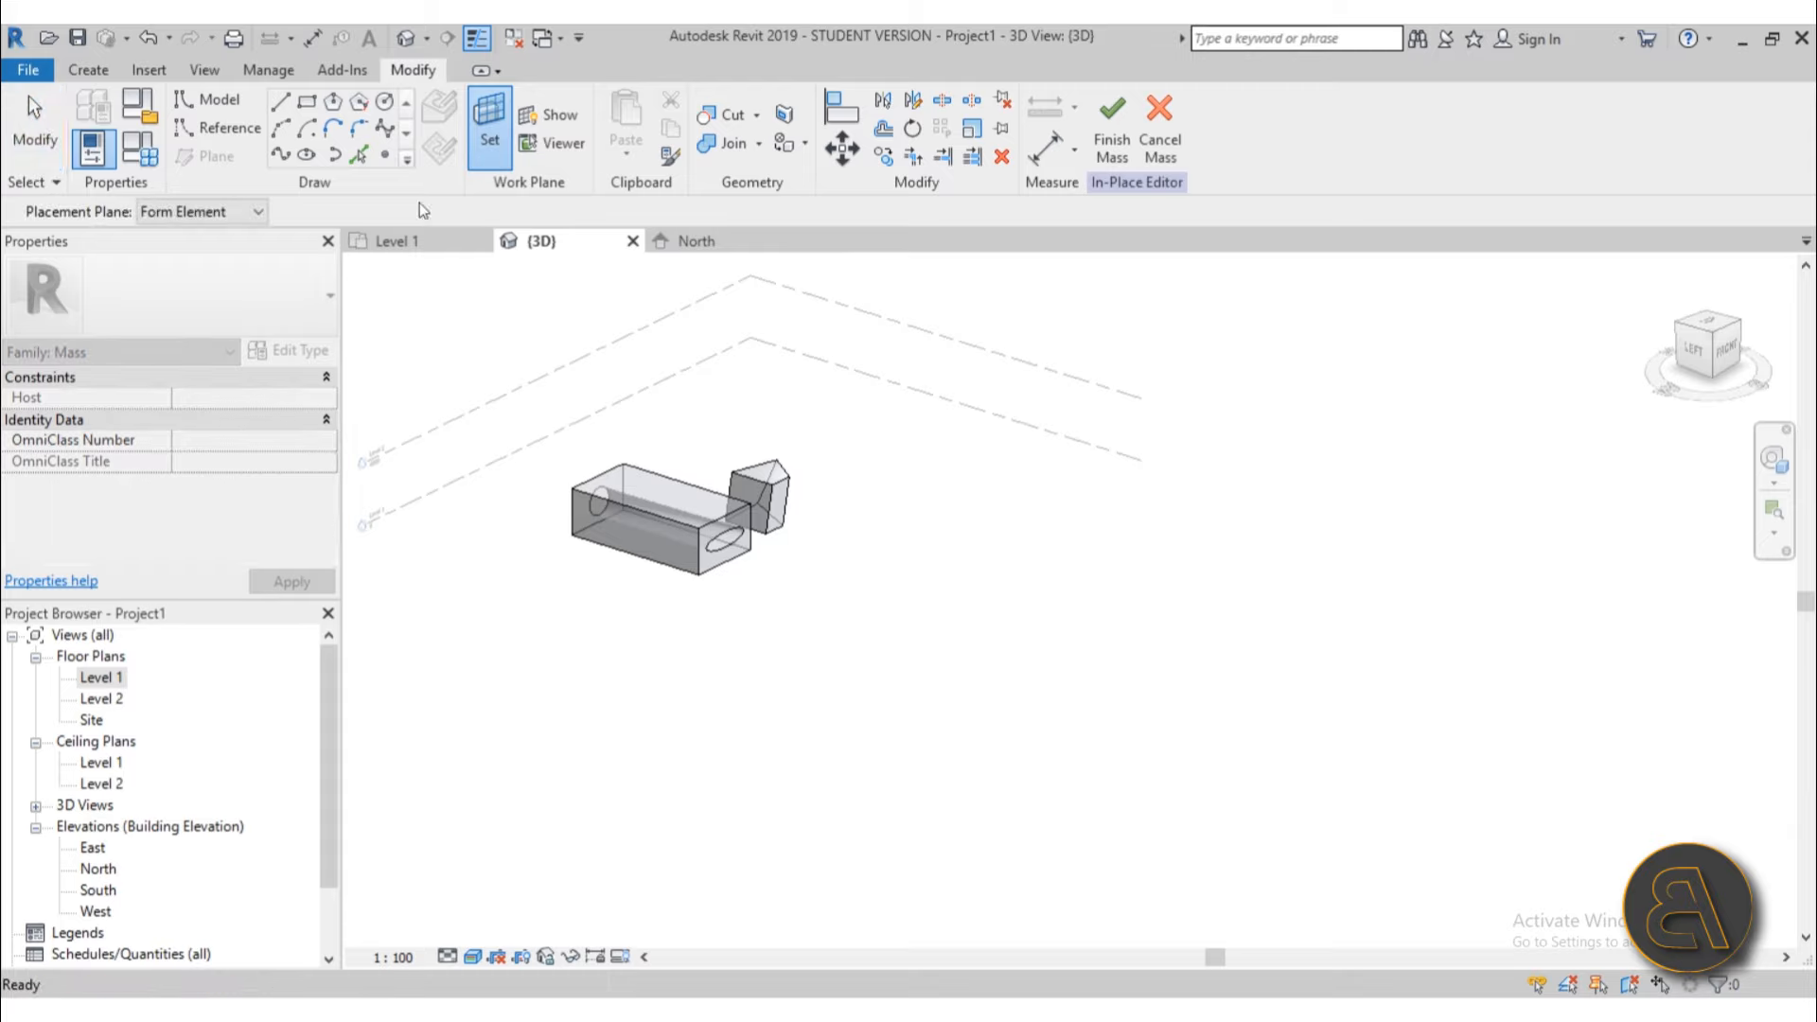
left_click(190, 215)
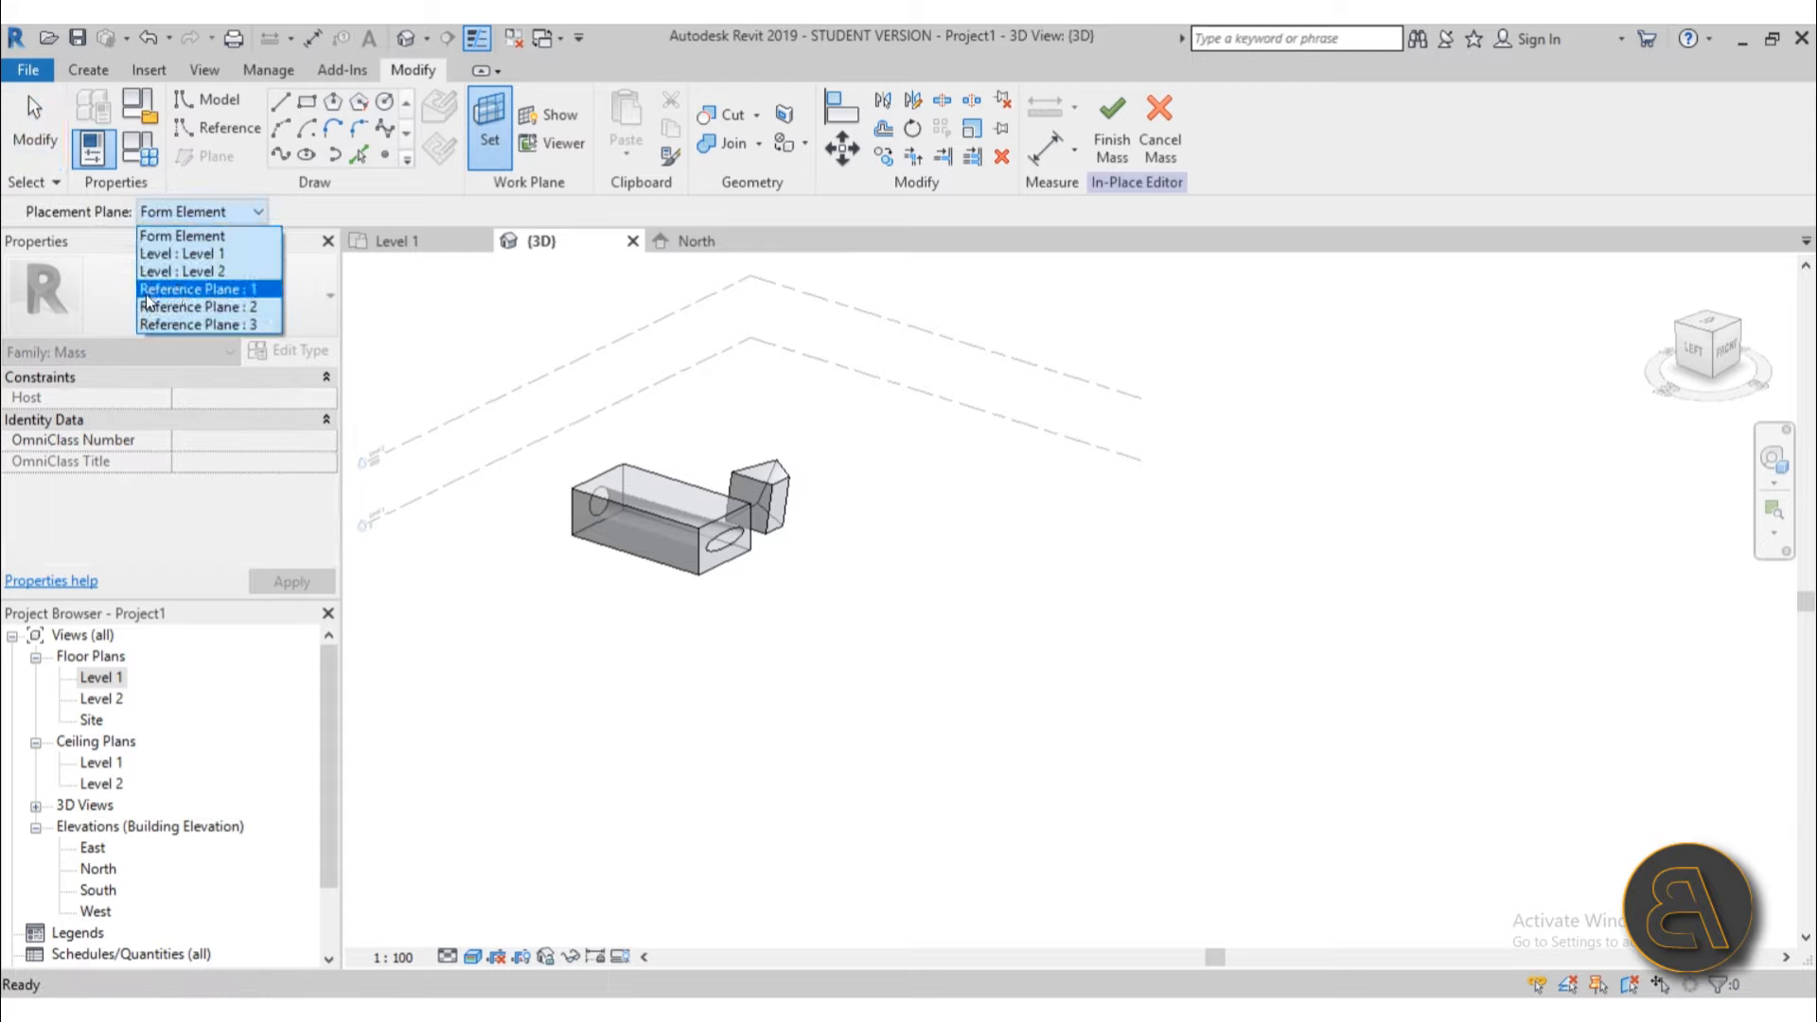
left_click(197, 290)
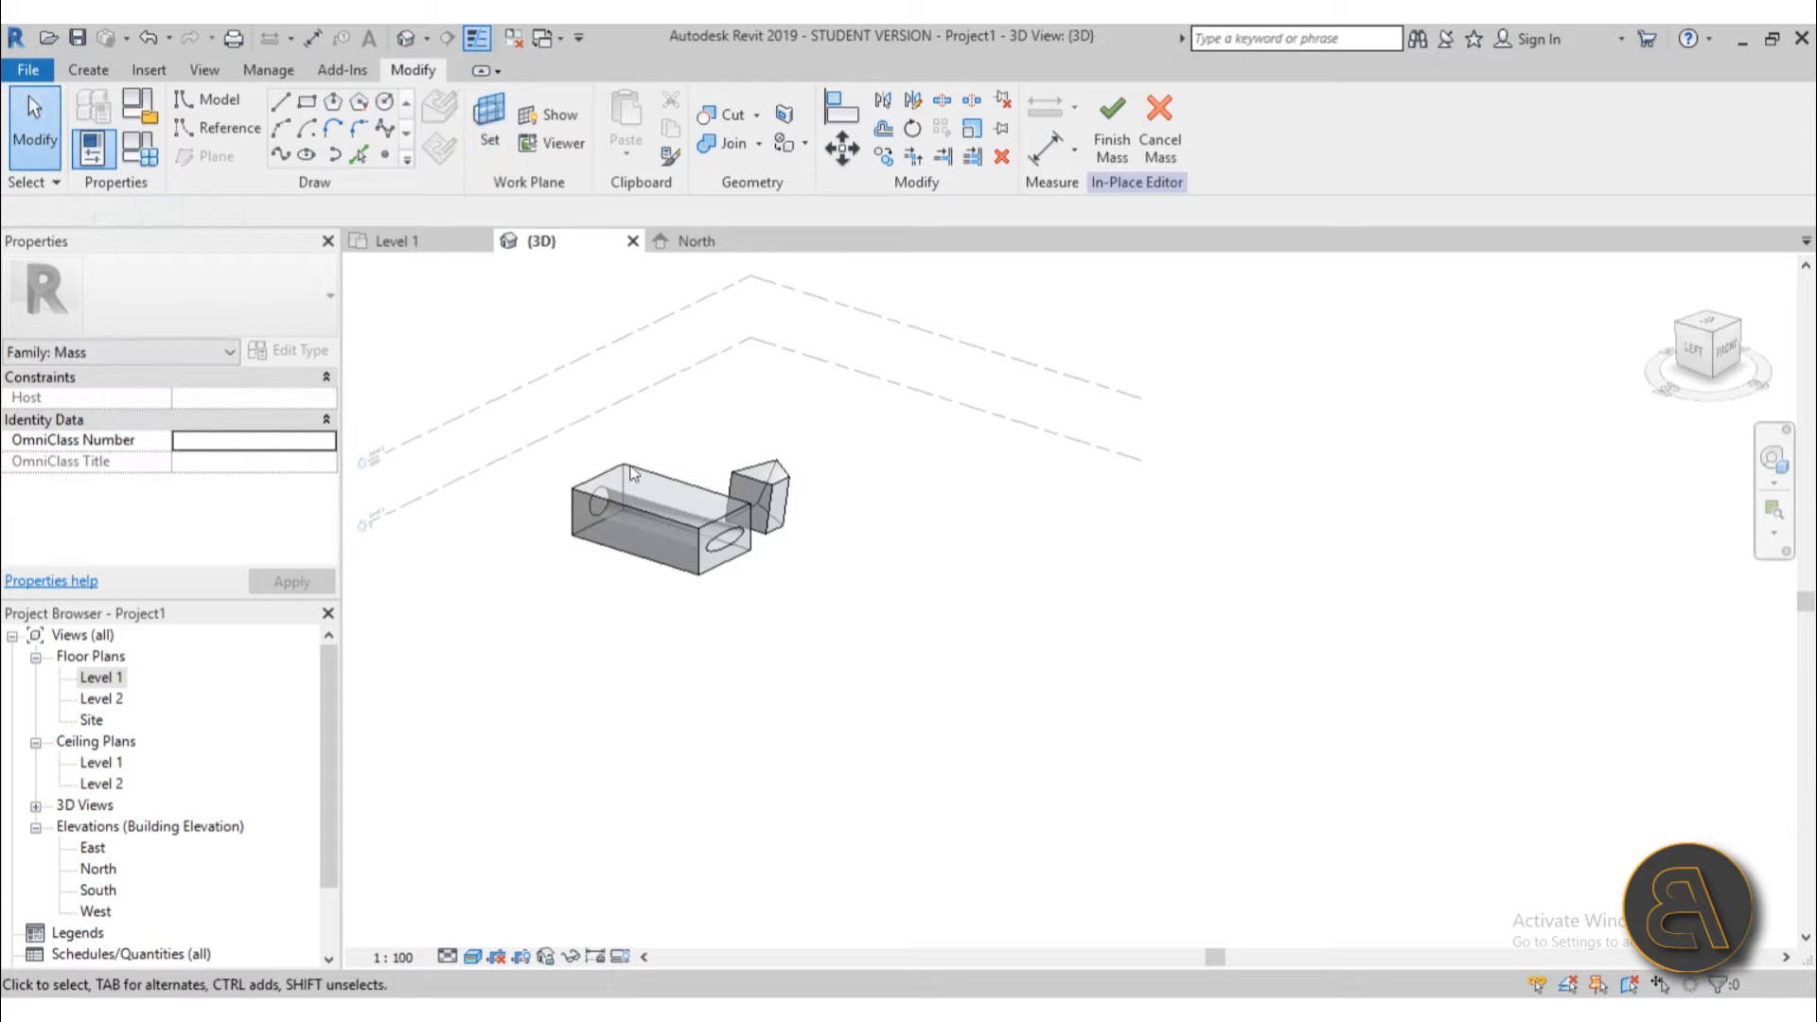
left_click(571, 125)
middle_click_drag(1124, 405, 961, 519, "shift")
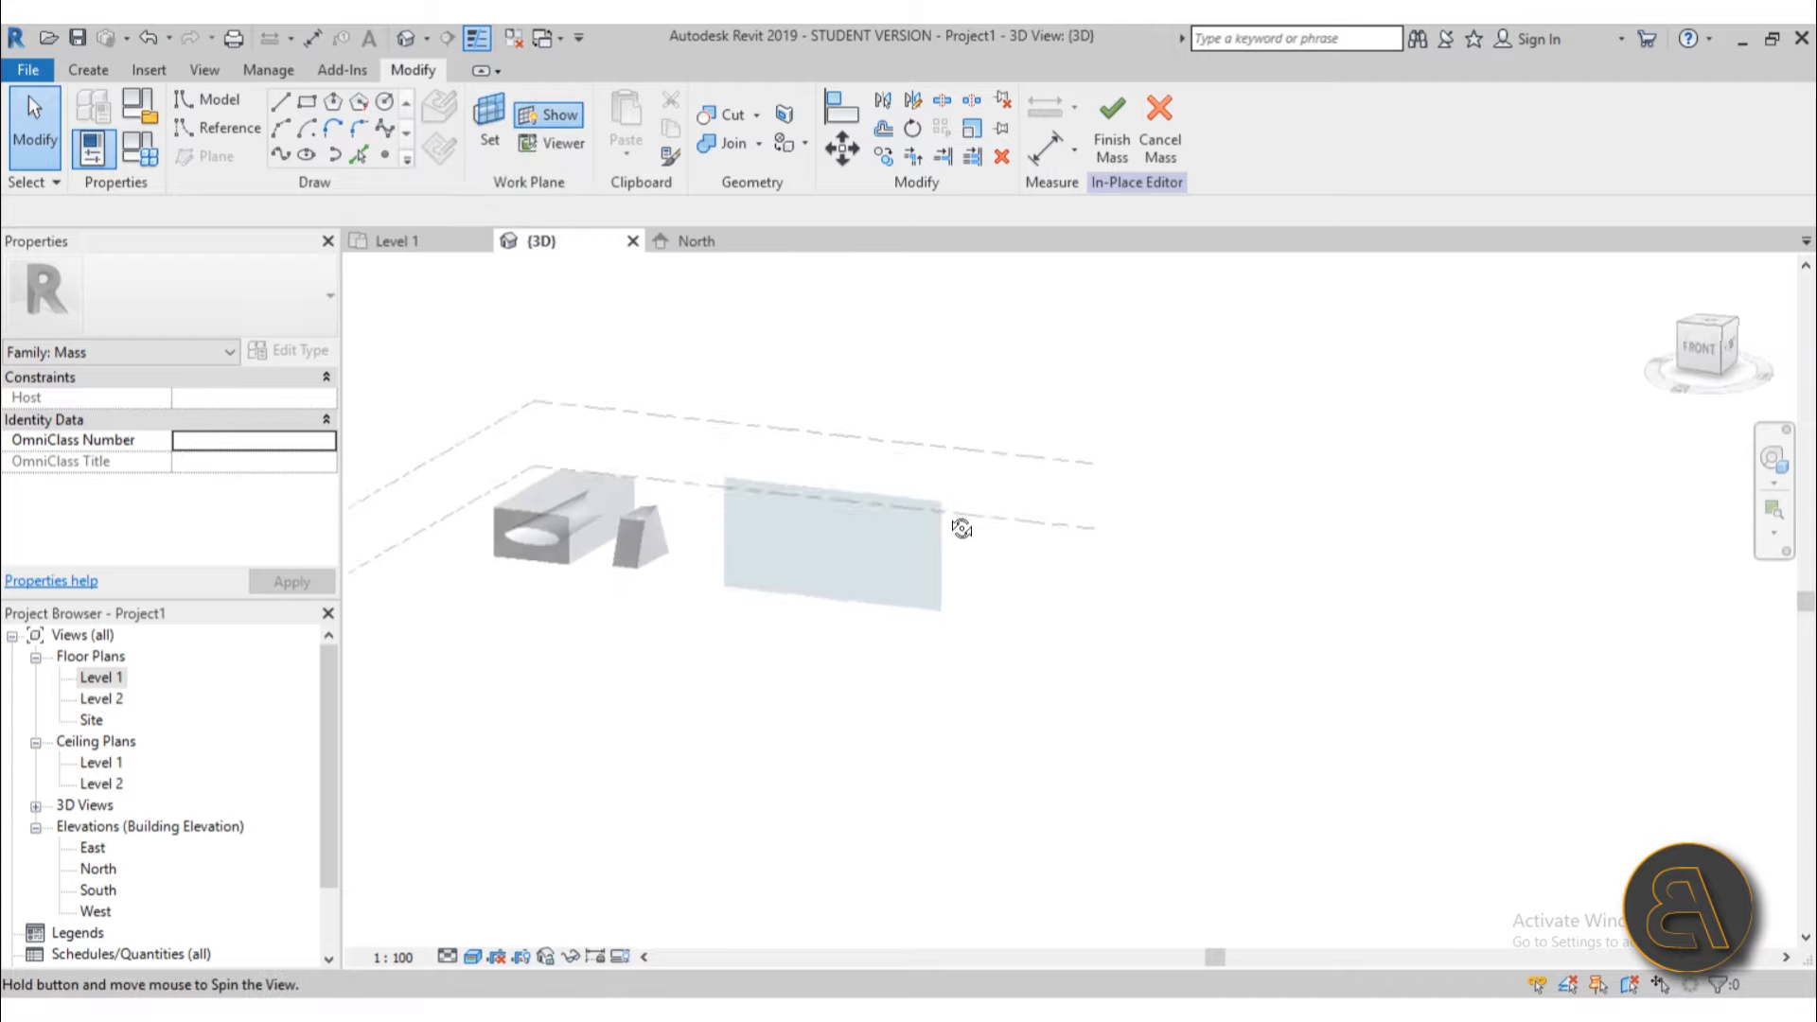
scroll(807, 568, "up", 3)
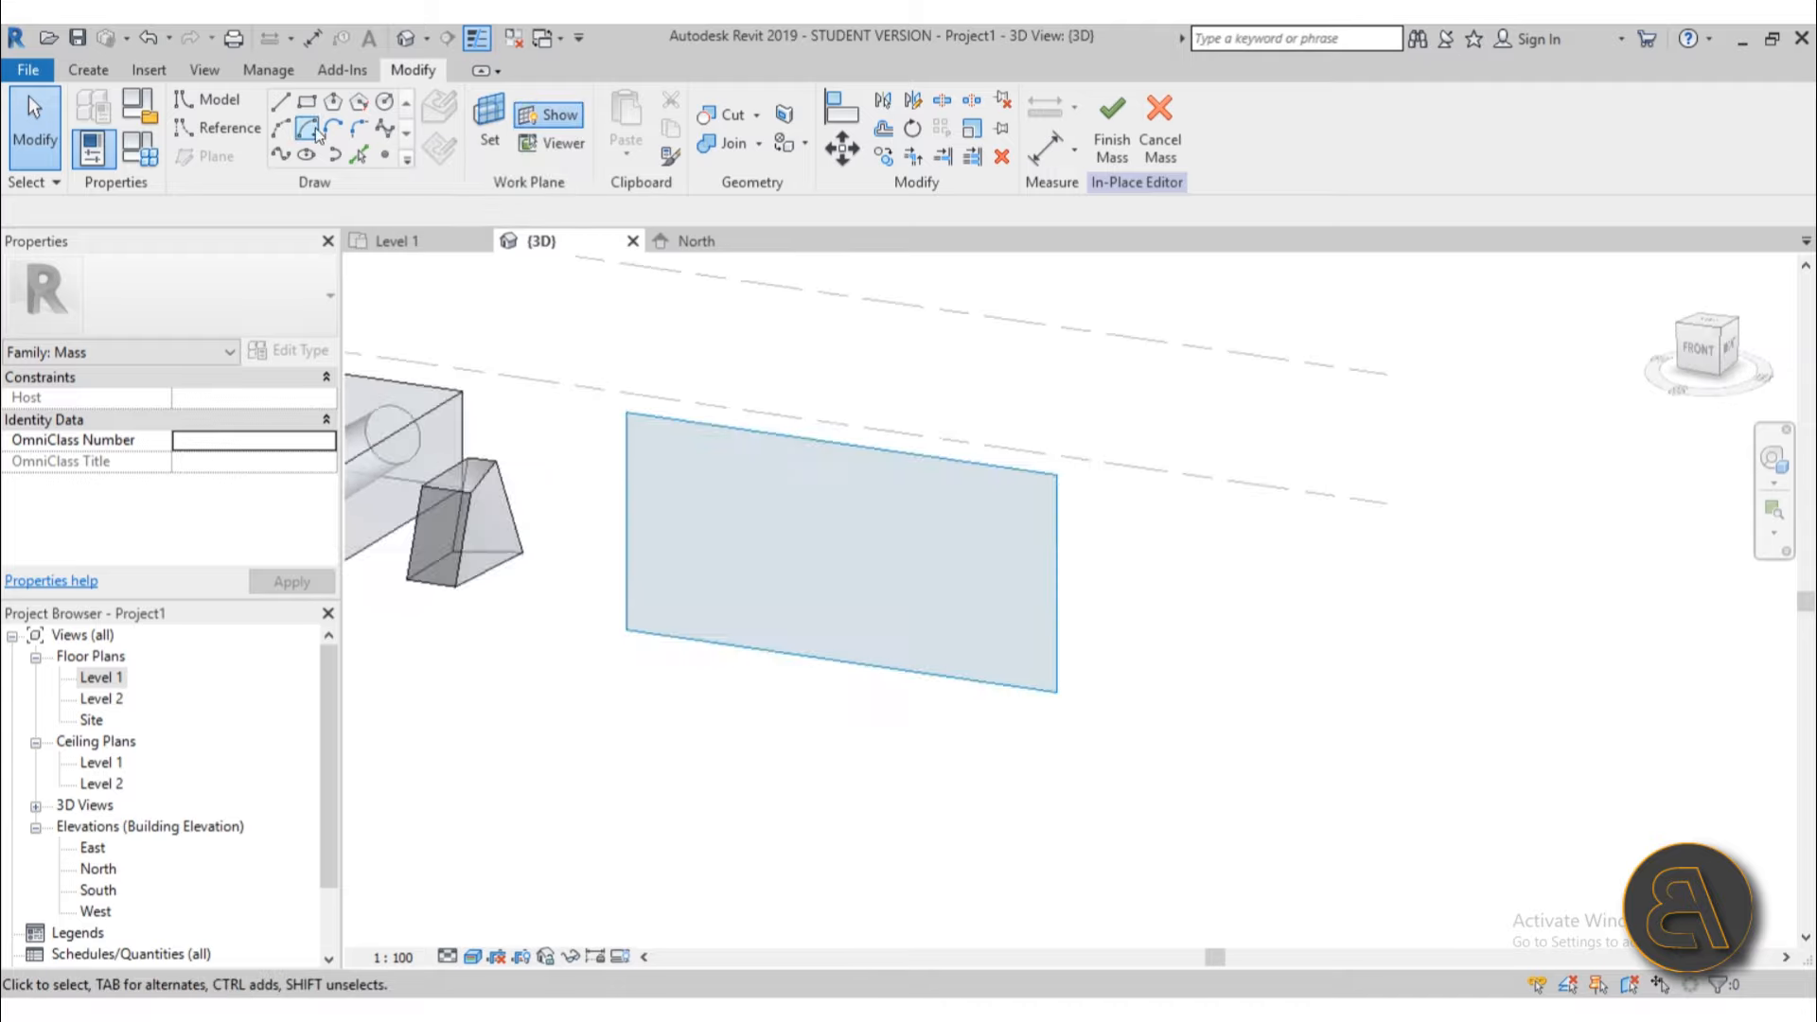
Step: Draw a gently waving four-point spline across the plane named 1 and exit the tool
left_click(384, 133)
scroll(650, 544, "up", 2)
left_click(651, 553)
left_click(771, 443)
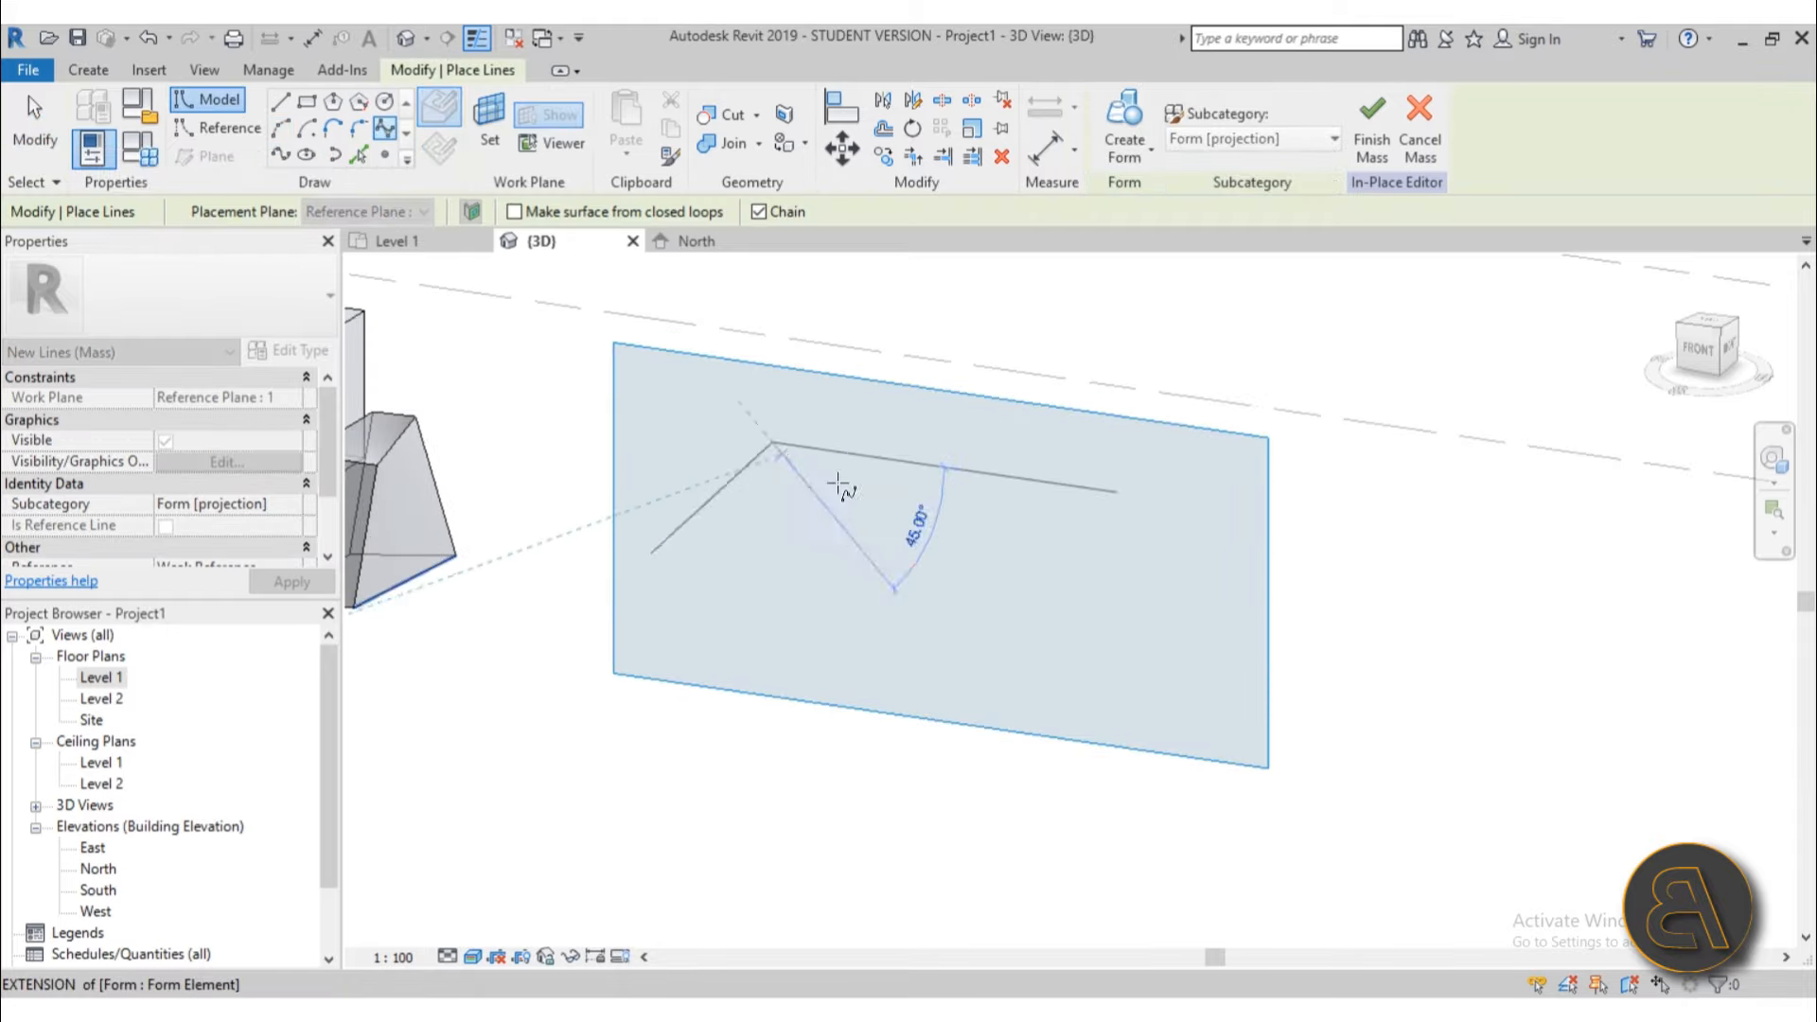
left_click(931, 577)
left_click(1209, 510)
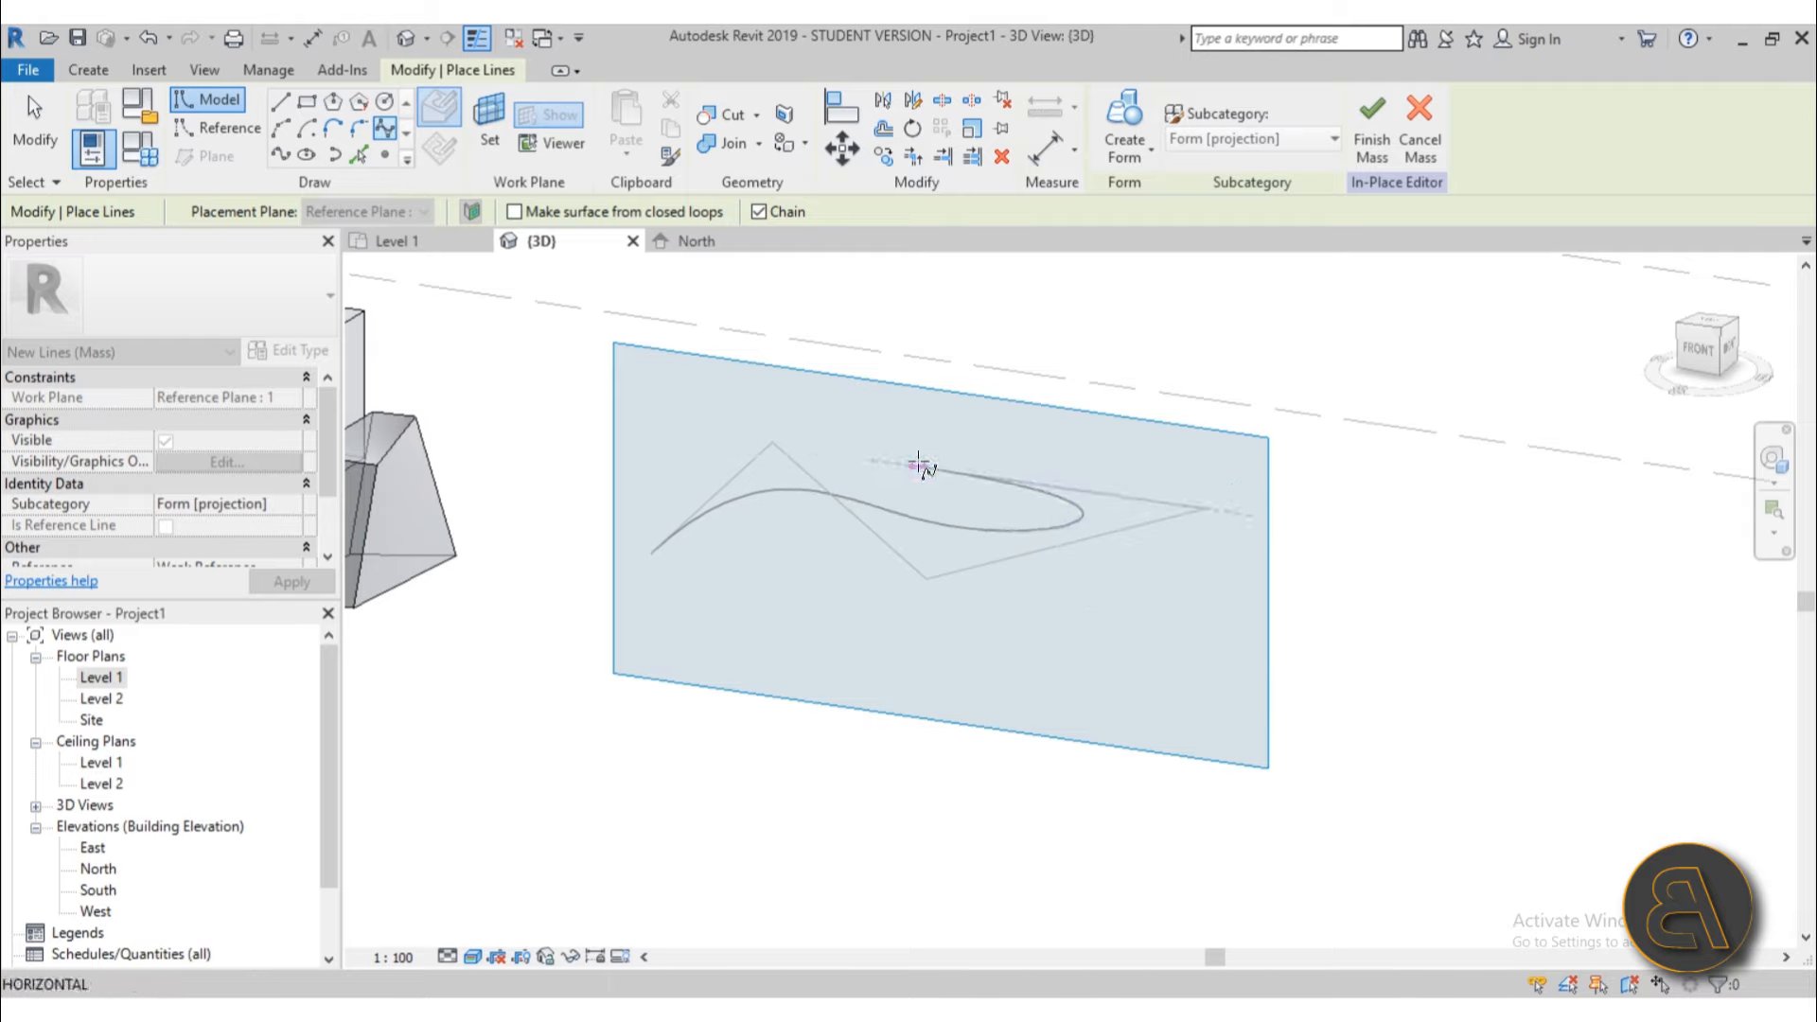
left_click(37, 142)
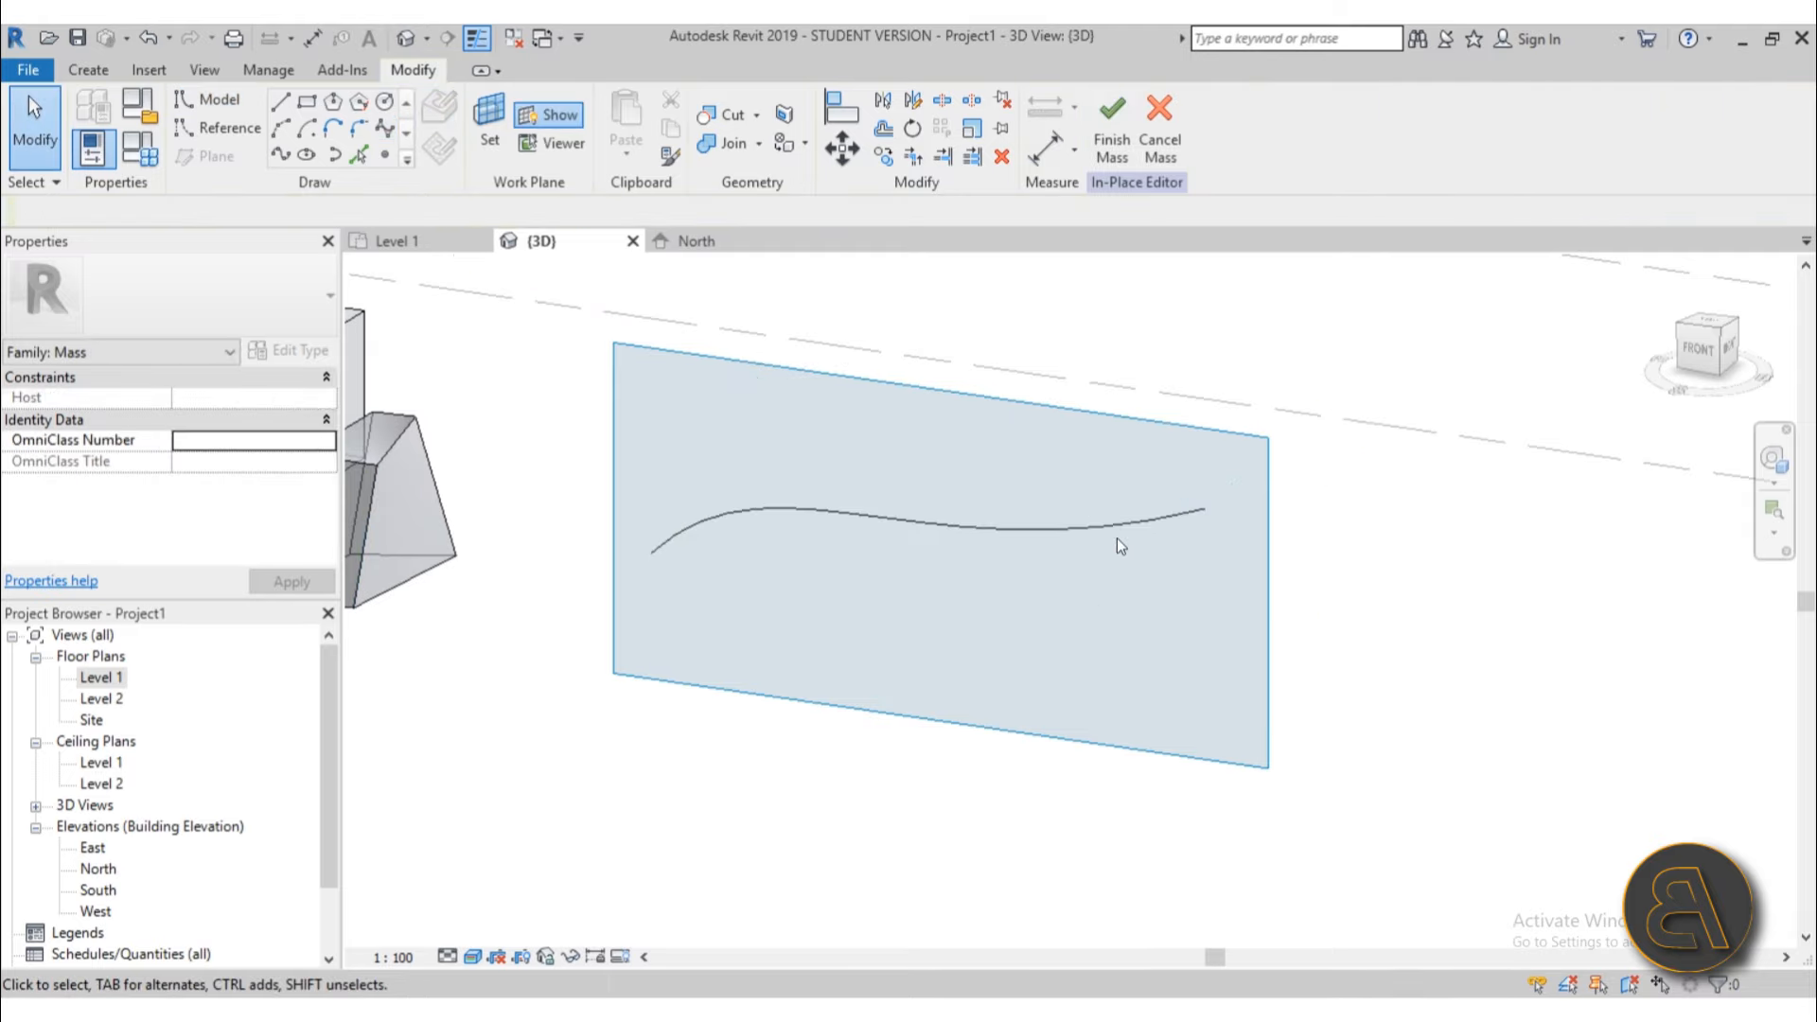
Step: Set the work plane to Reference Plane : 2
left_click(490, 123)
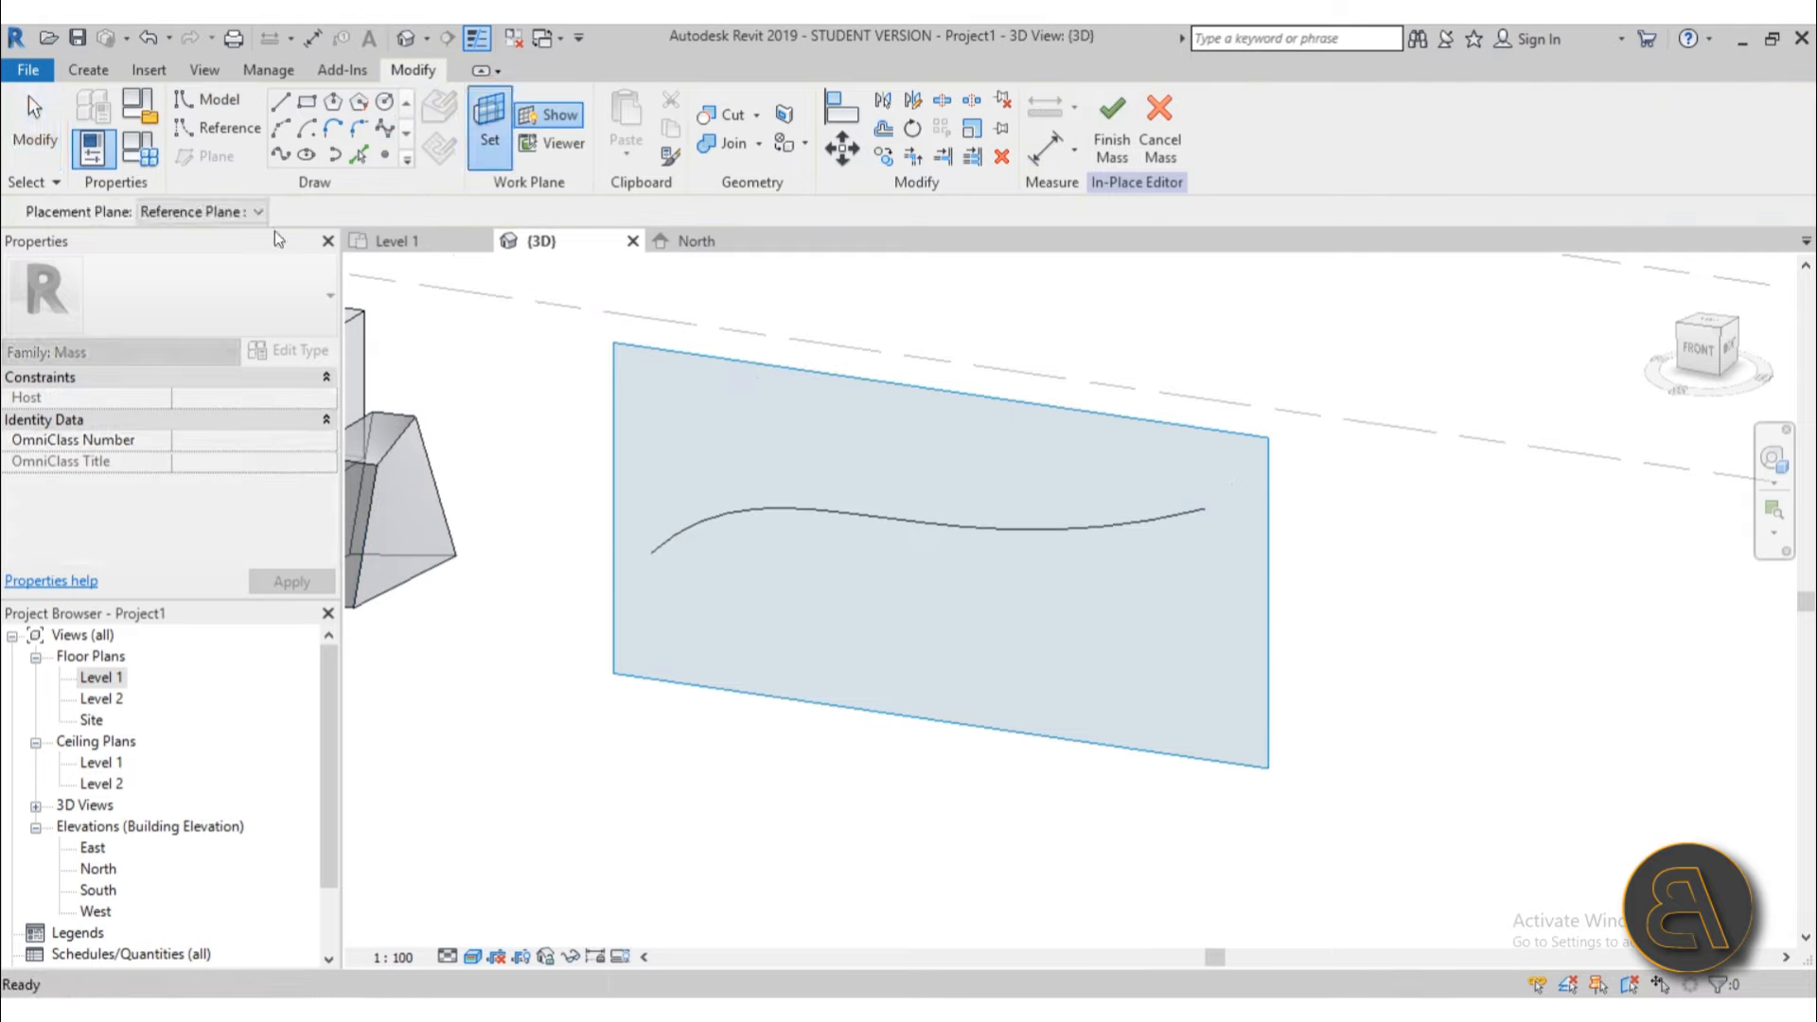
left_click(194, 213)
left_click(194, 307)
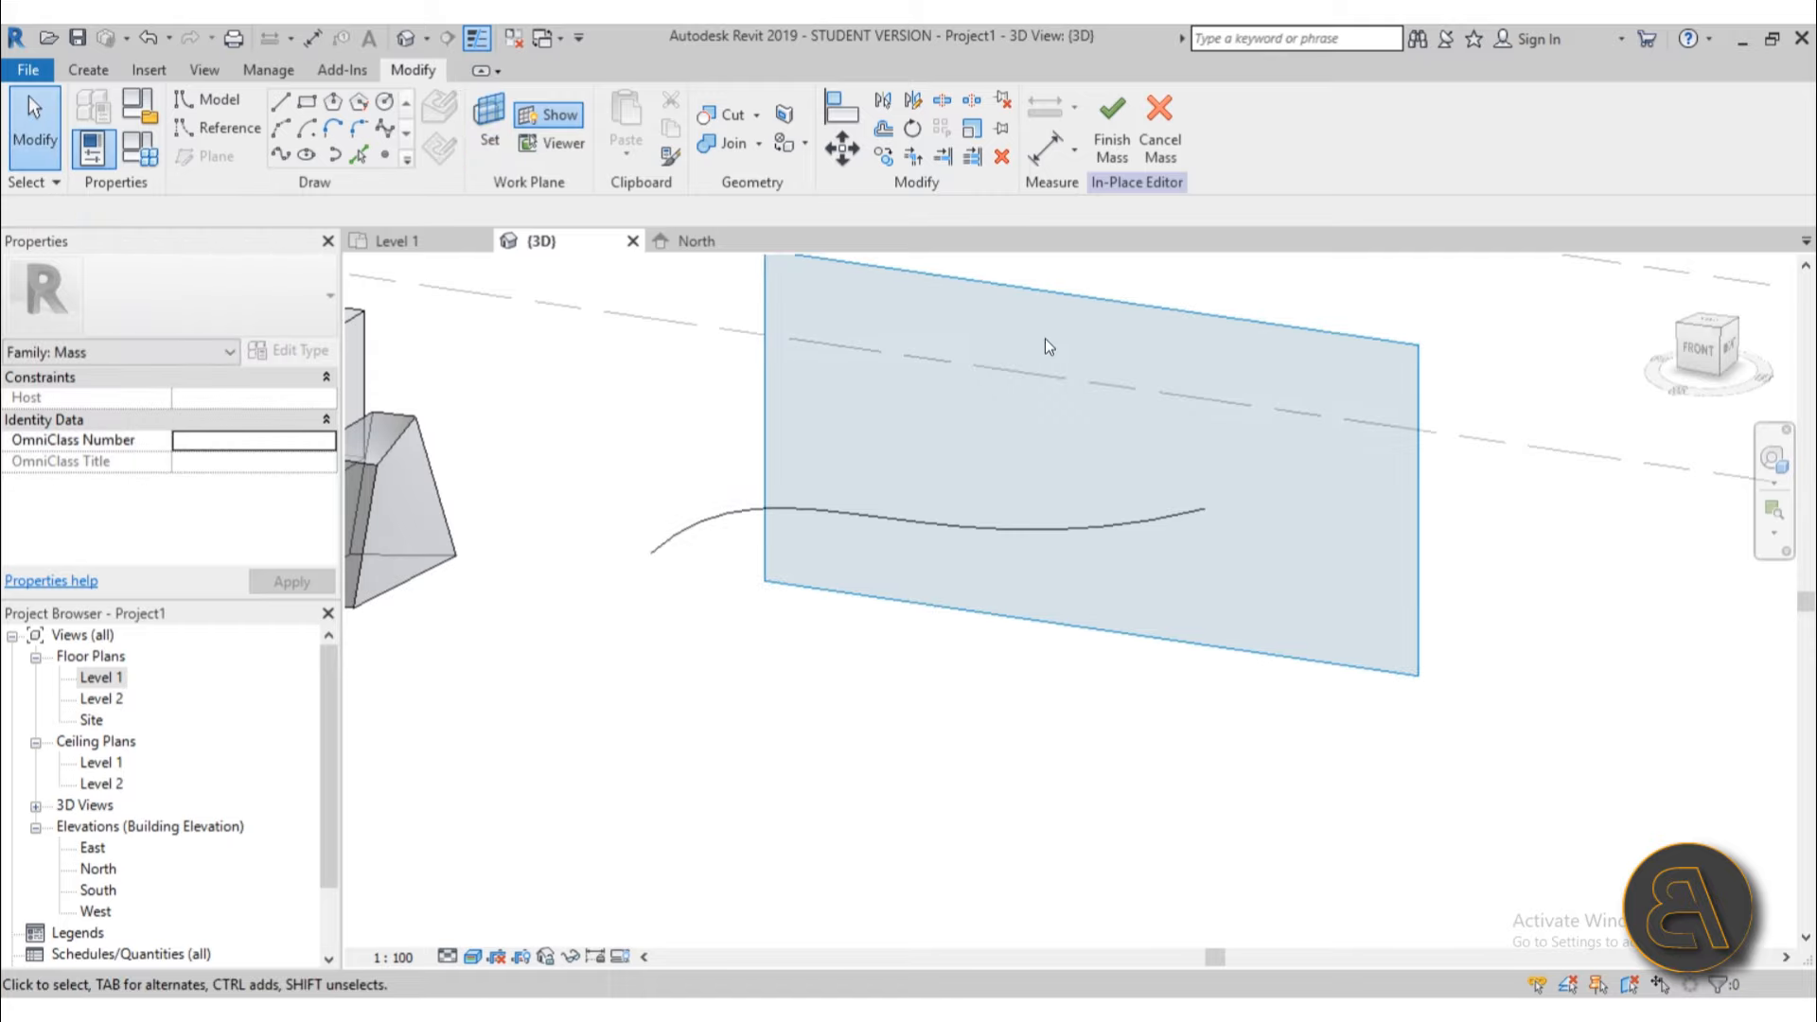
middle_click_drag(1045, 338, 1040, 403, "shift")
scroll(1039, 404, "up", 2)
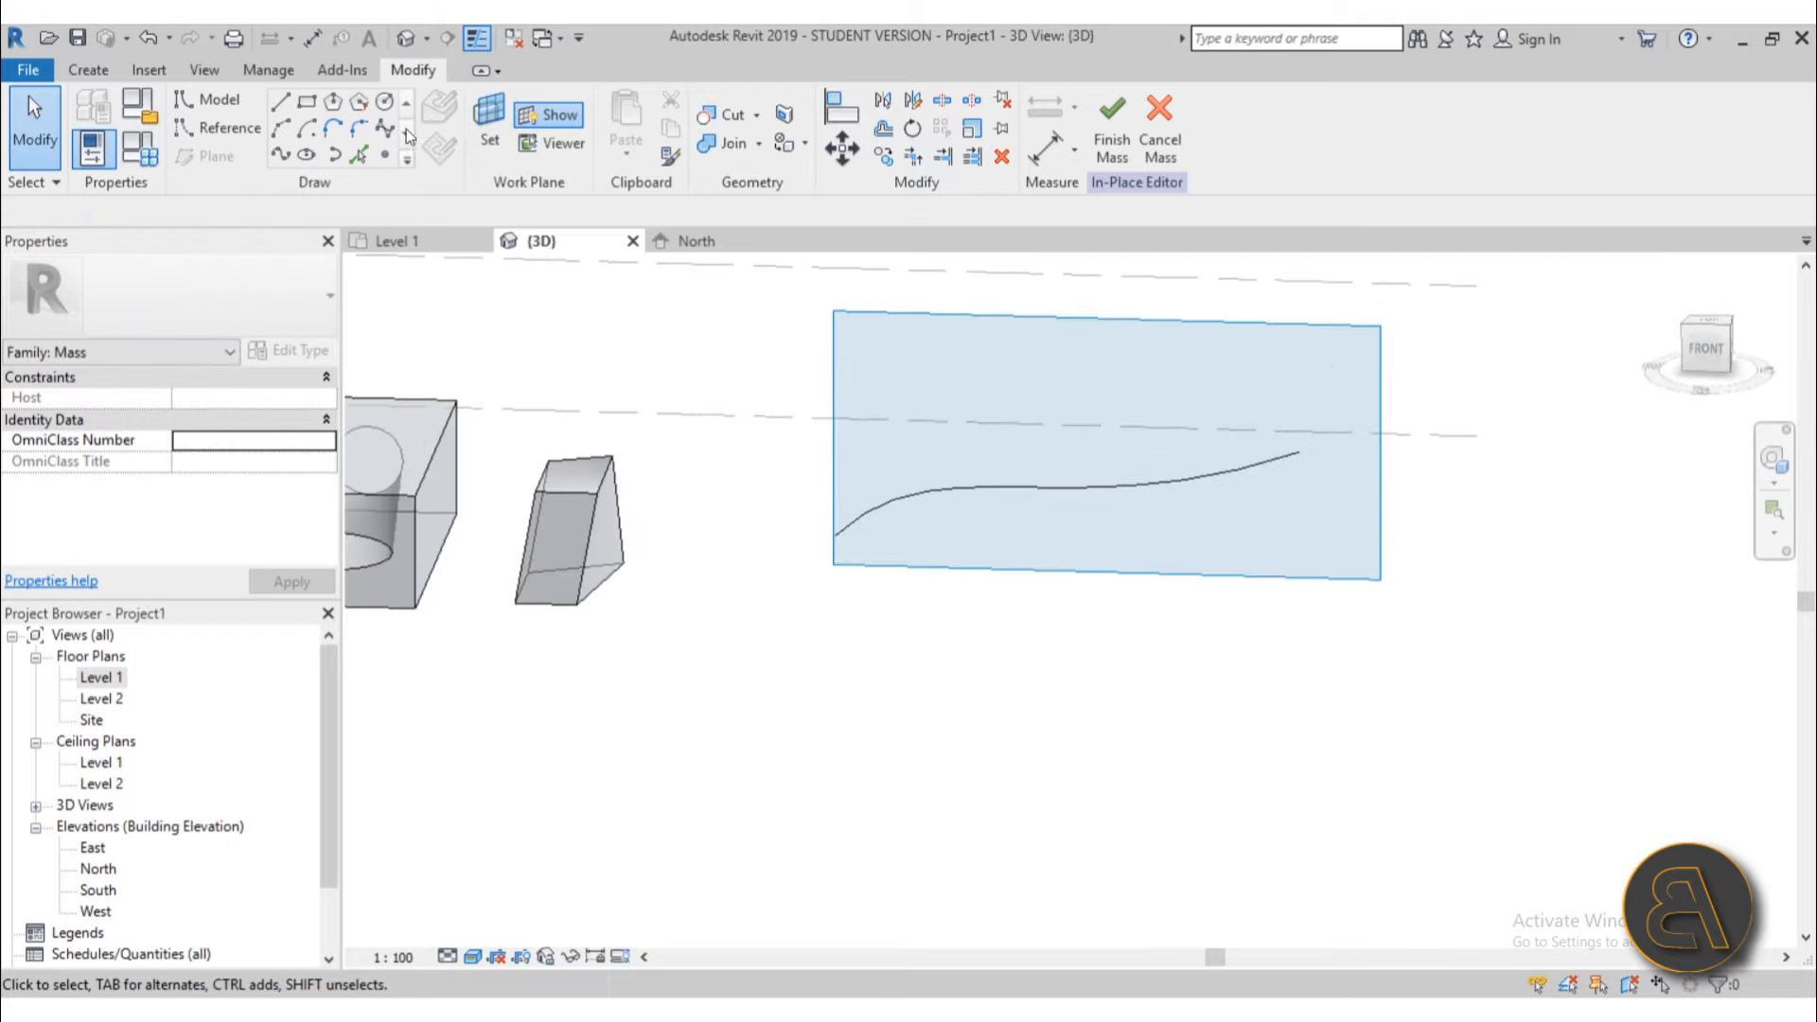
Step: Draw a spline across the plane named 2, descending and curving down steeply at its east end, and exit the tool
left_click(384, 128)
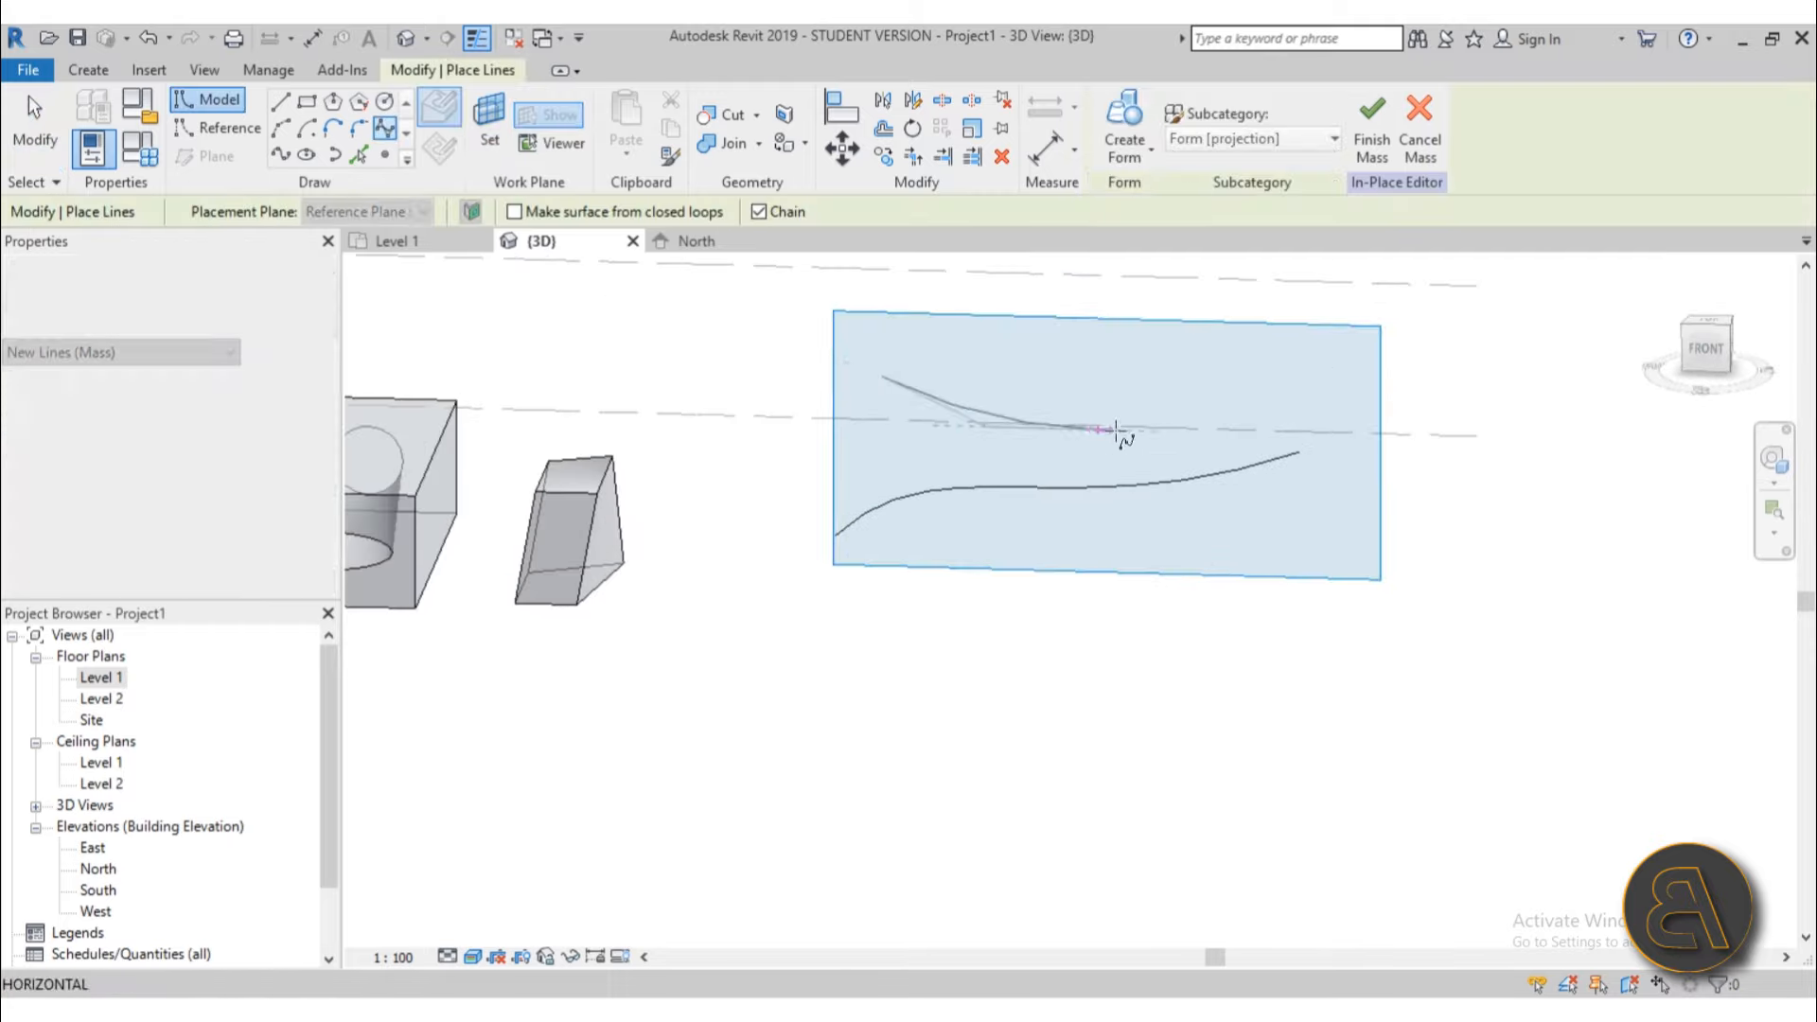
left_click(1326, 454)
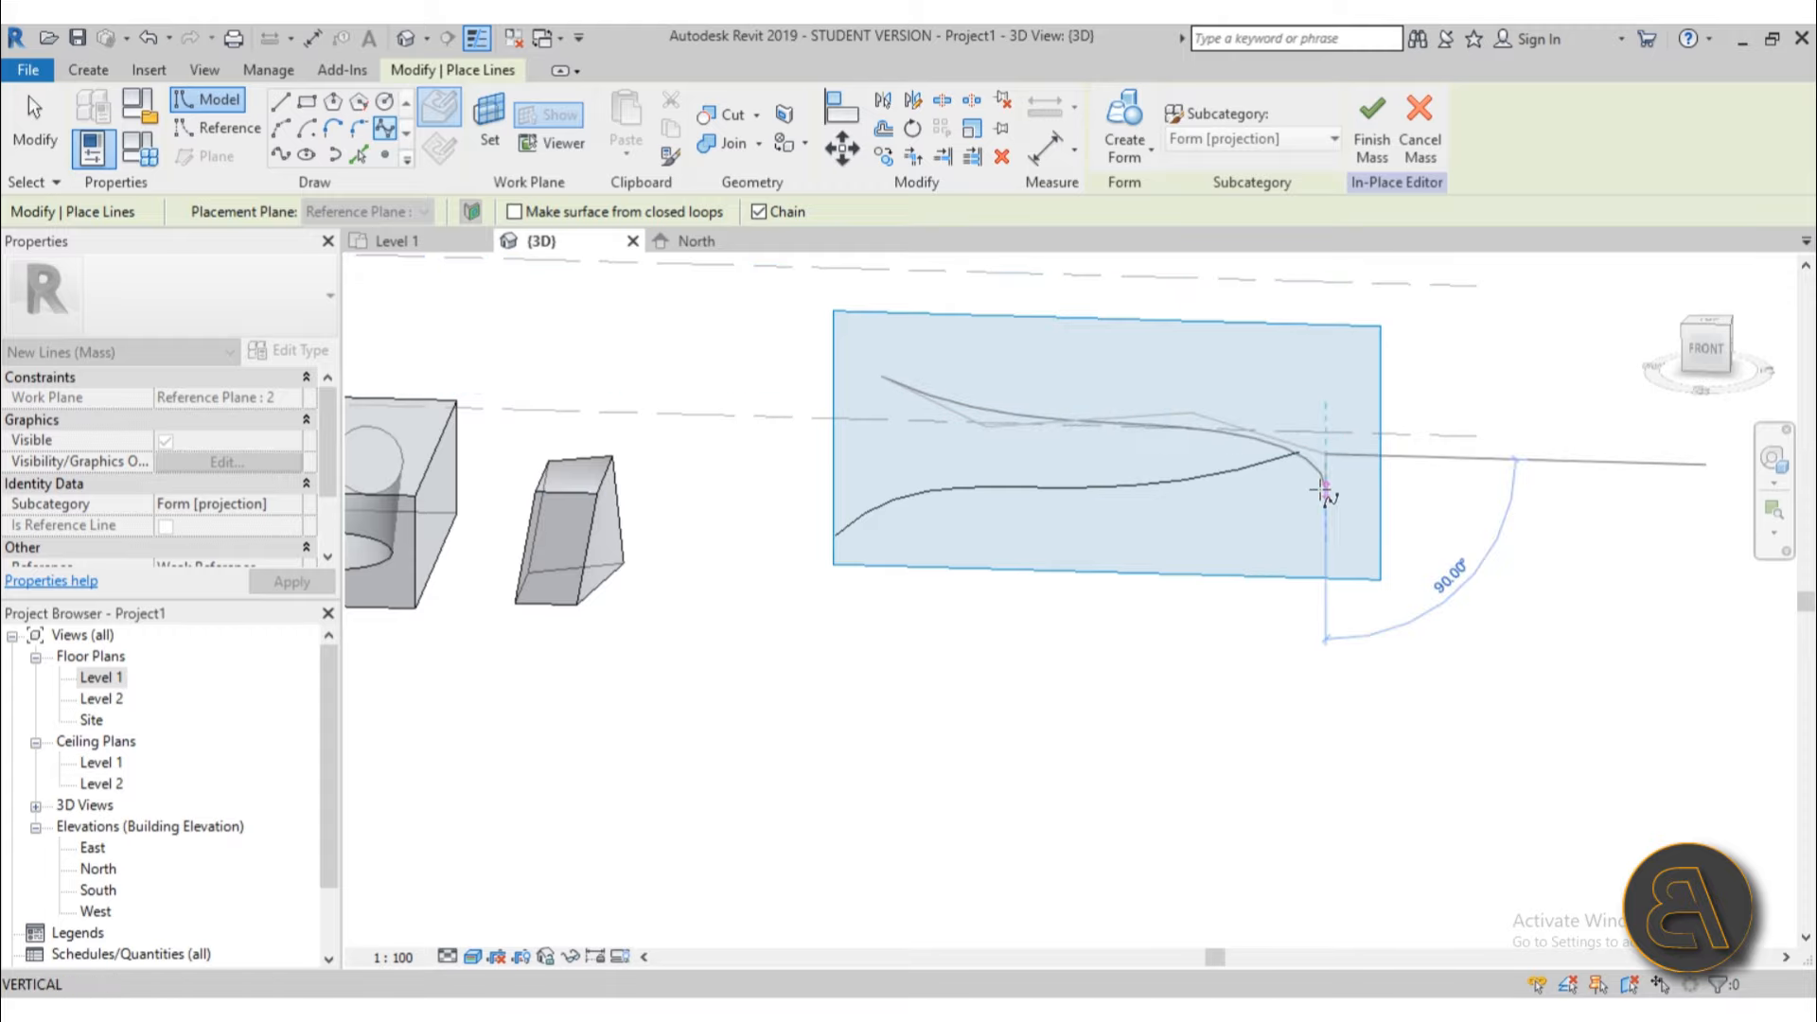
left_click(1326, 490)
key("Escape")
key("Escape")
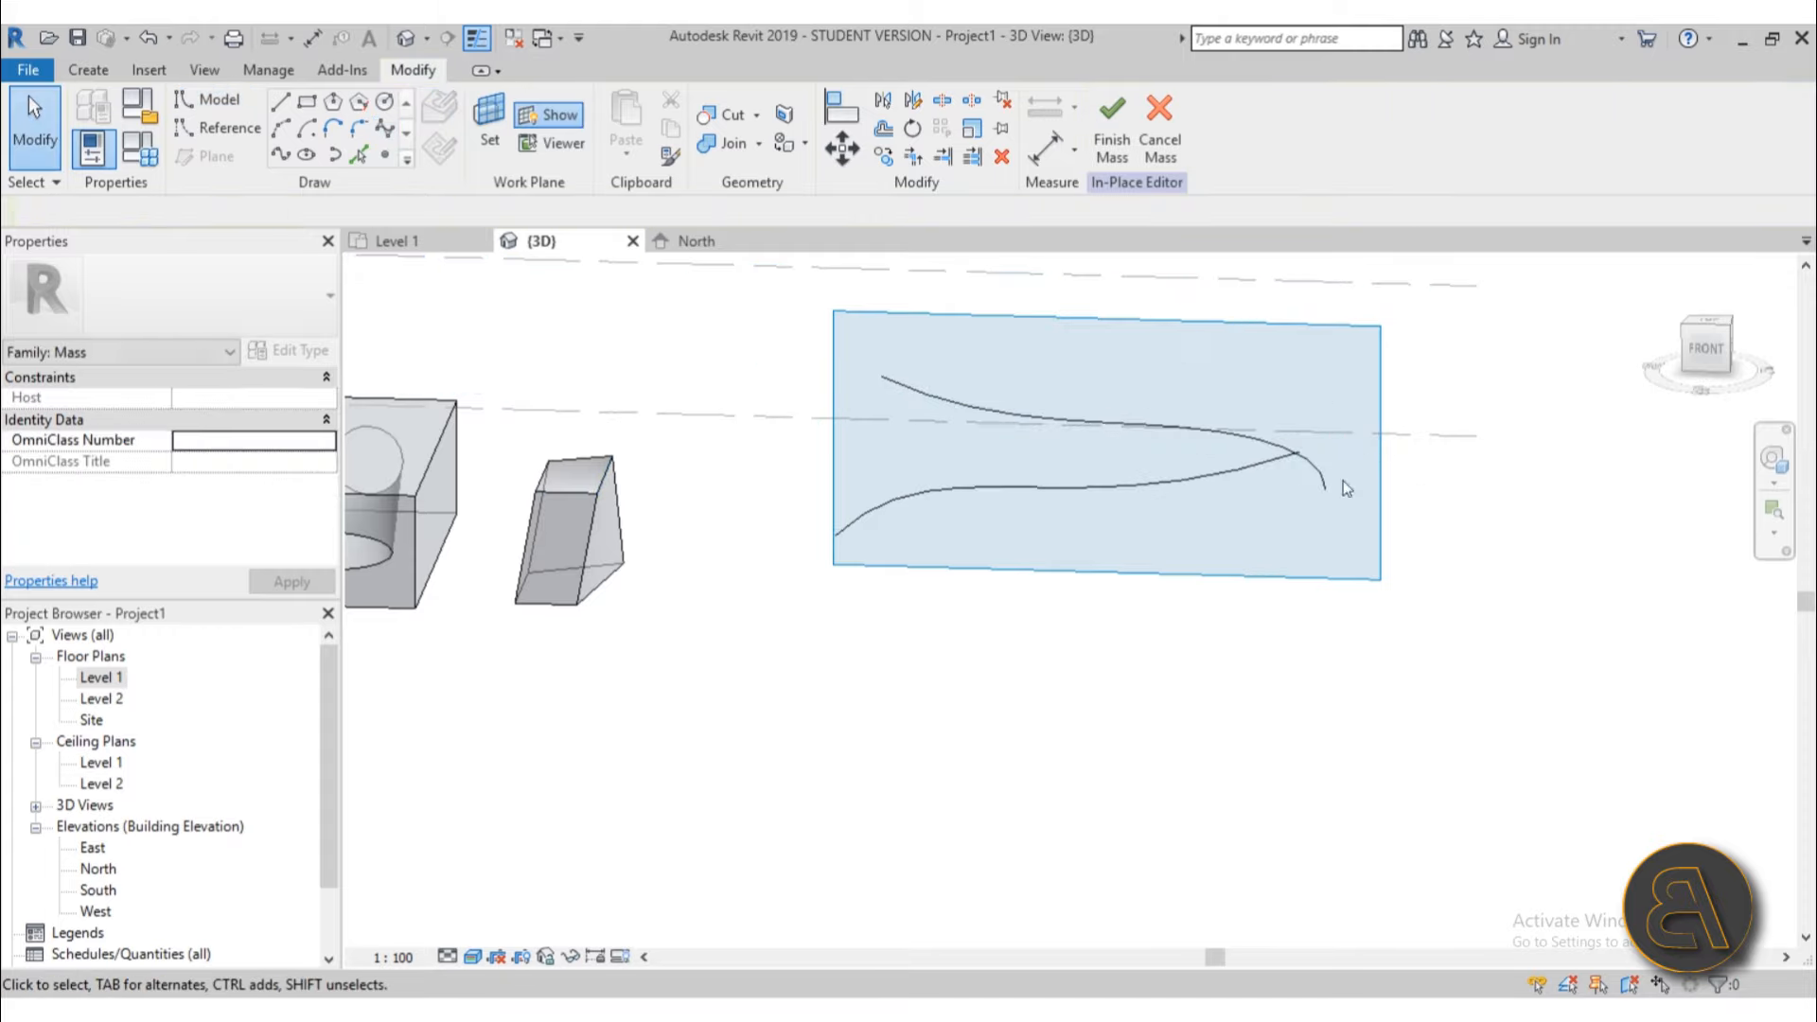
Step: Set the work plane to Reference Plane : 3
mouse_move(1343, 481)
middle_mouse_down("shift")
mouse_move(1358, 396)
mouse_move(1148, 609)
mouse_move(1095, 600)
mouse_move(1041, 530)
middle_mouse_up("shift")
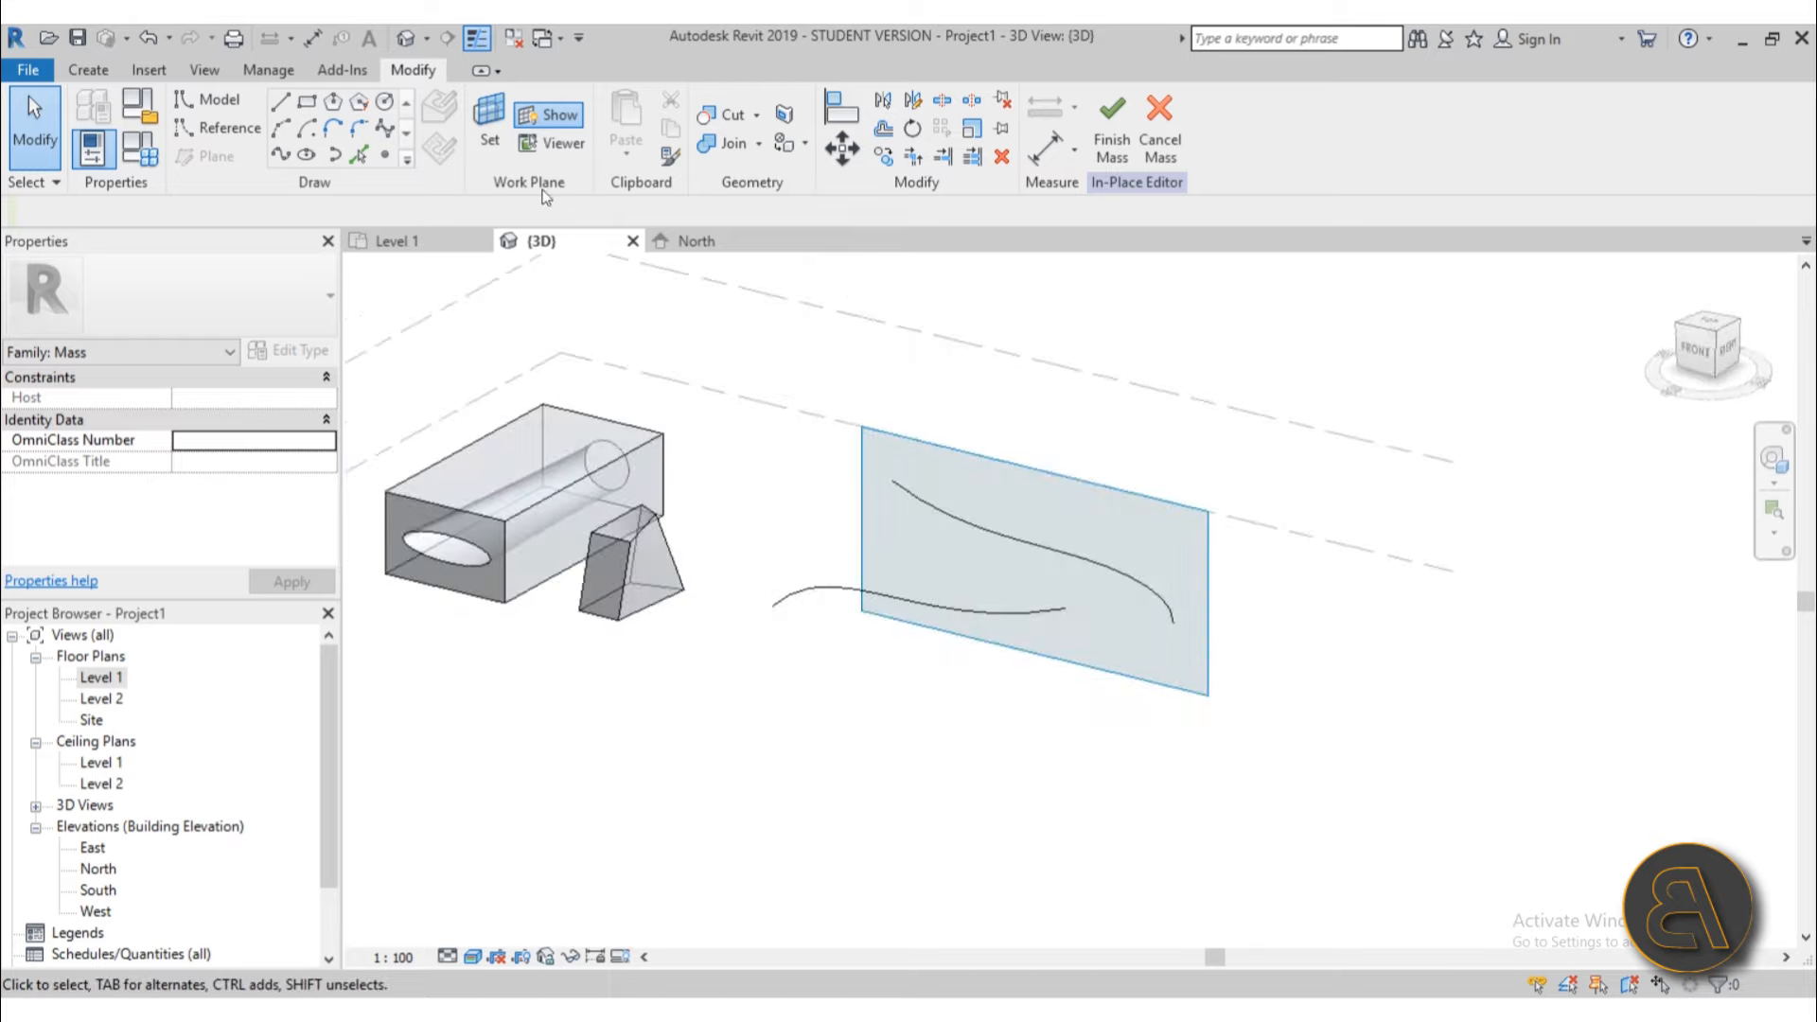
left_click(490, 142)
left_click(257, 212)
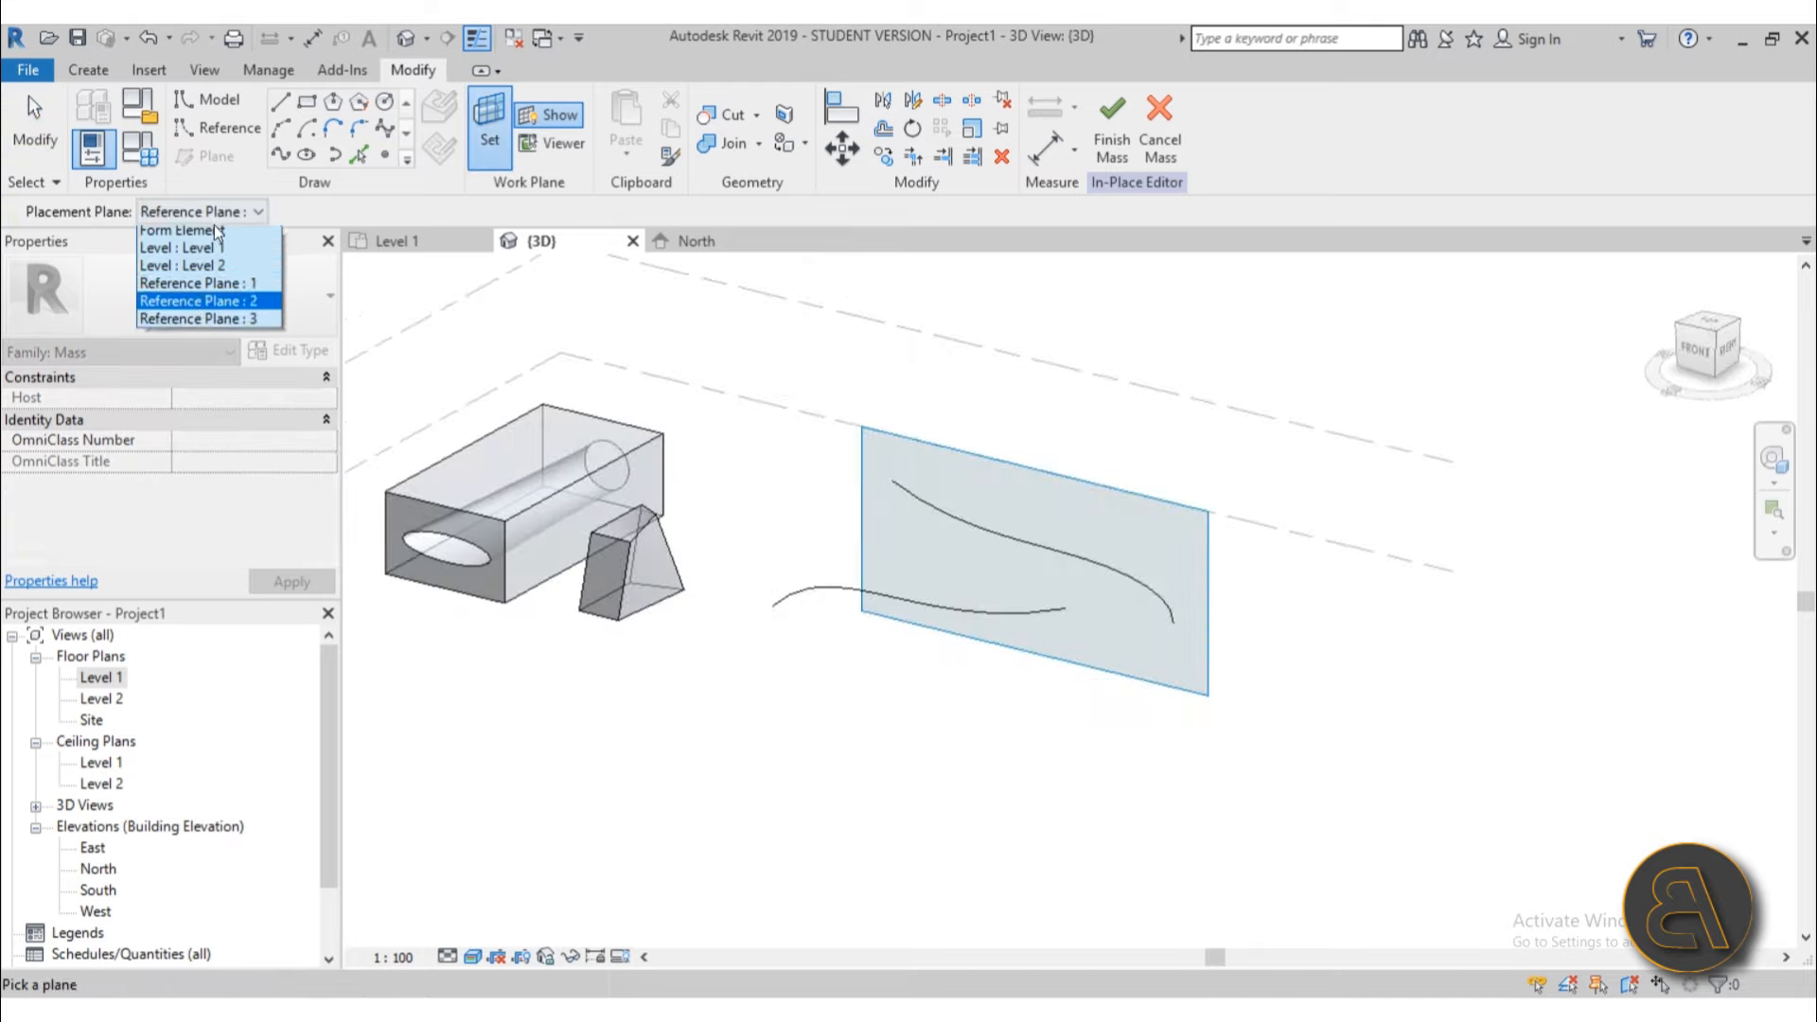
left_click(187, 324)
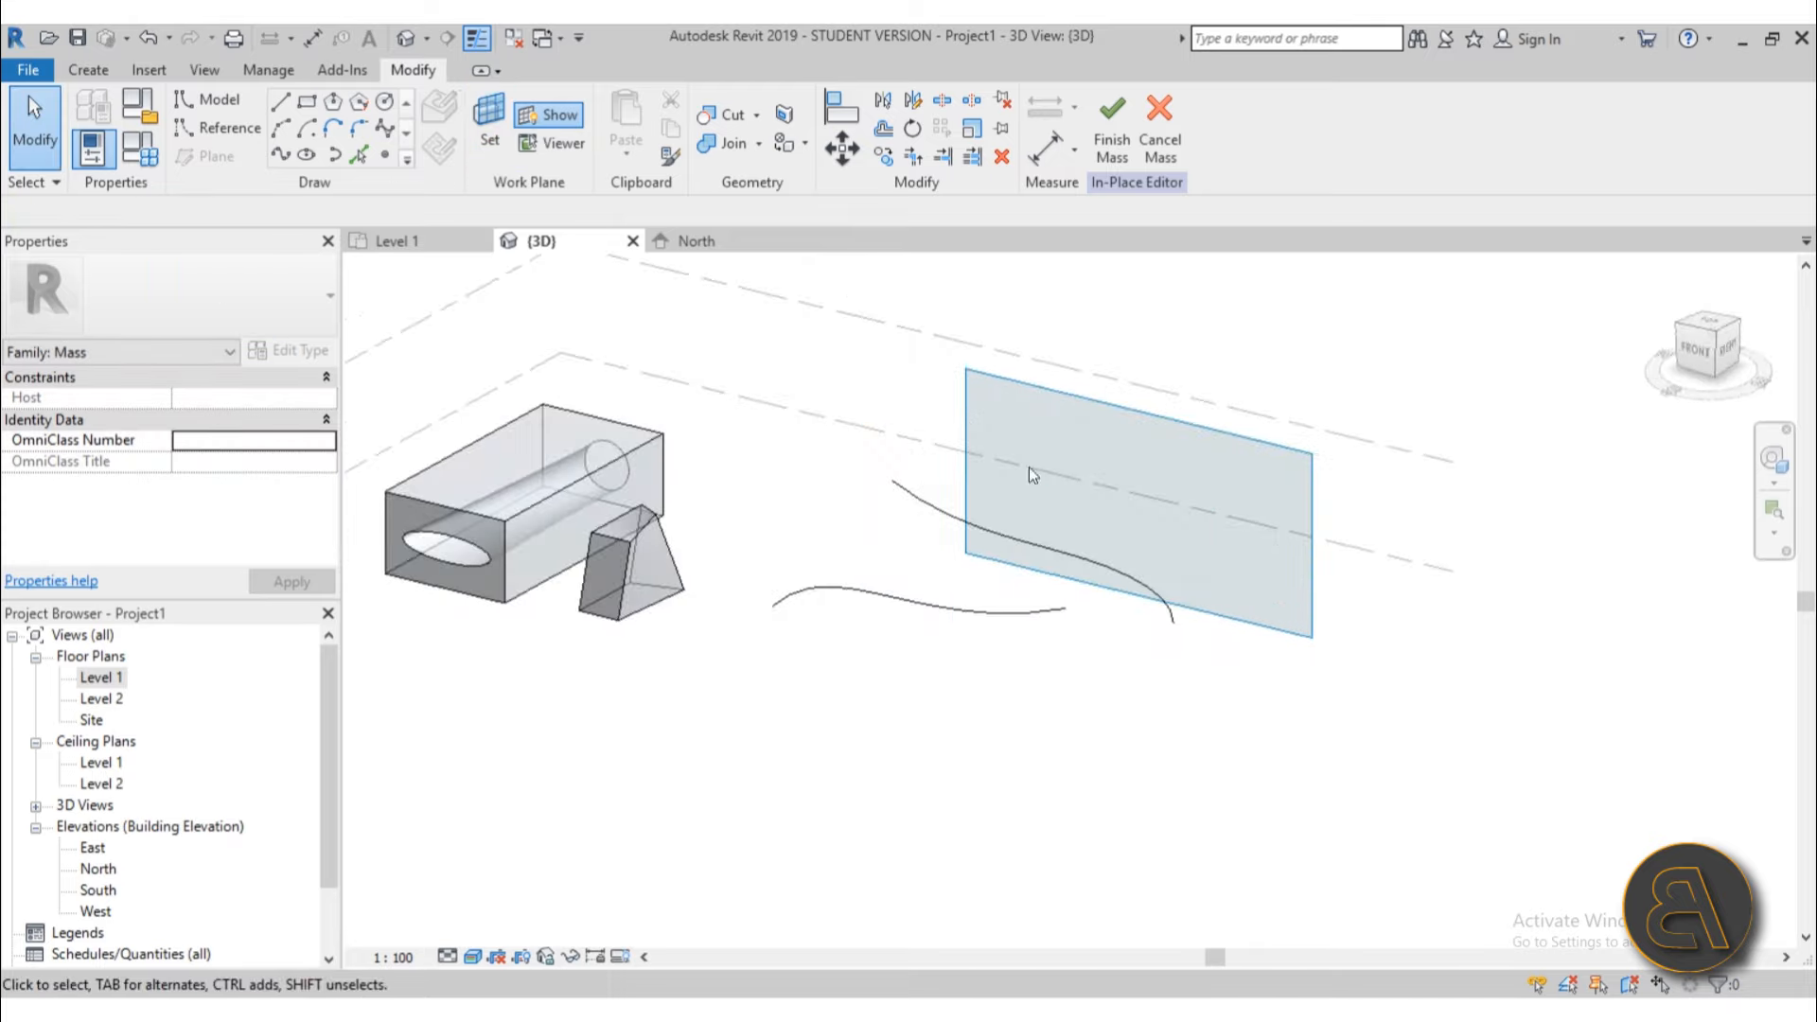
middle_click_drag(1030, 467, 846, 303, "shift")
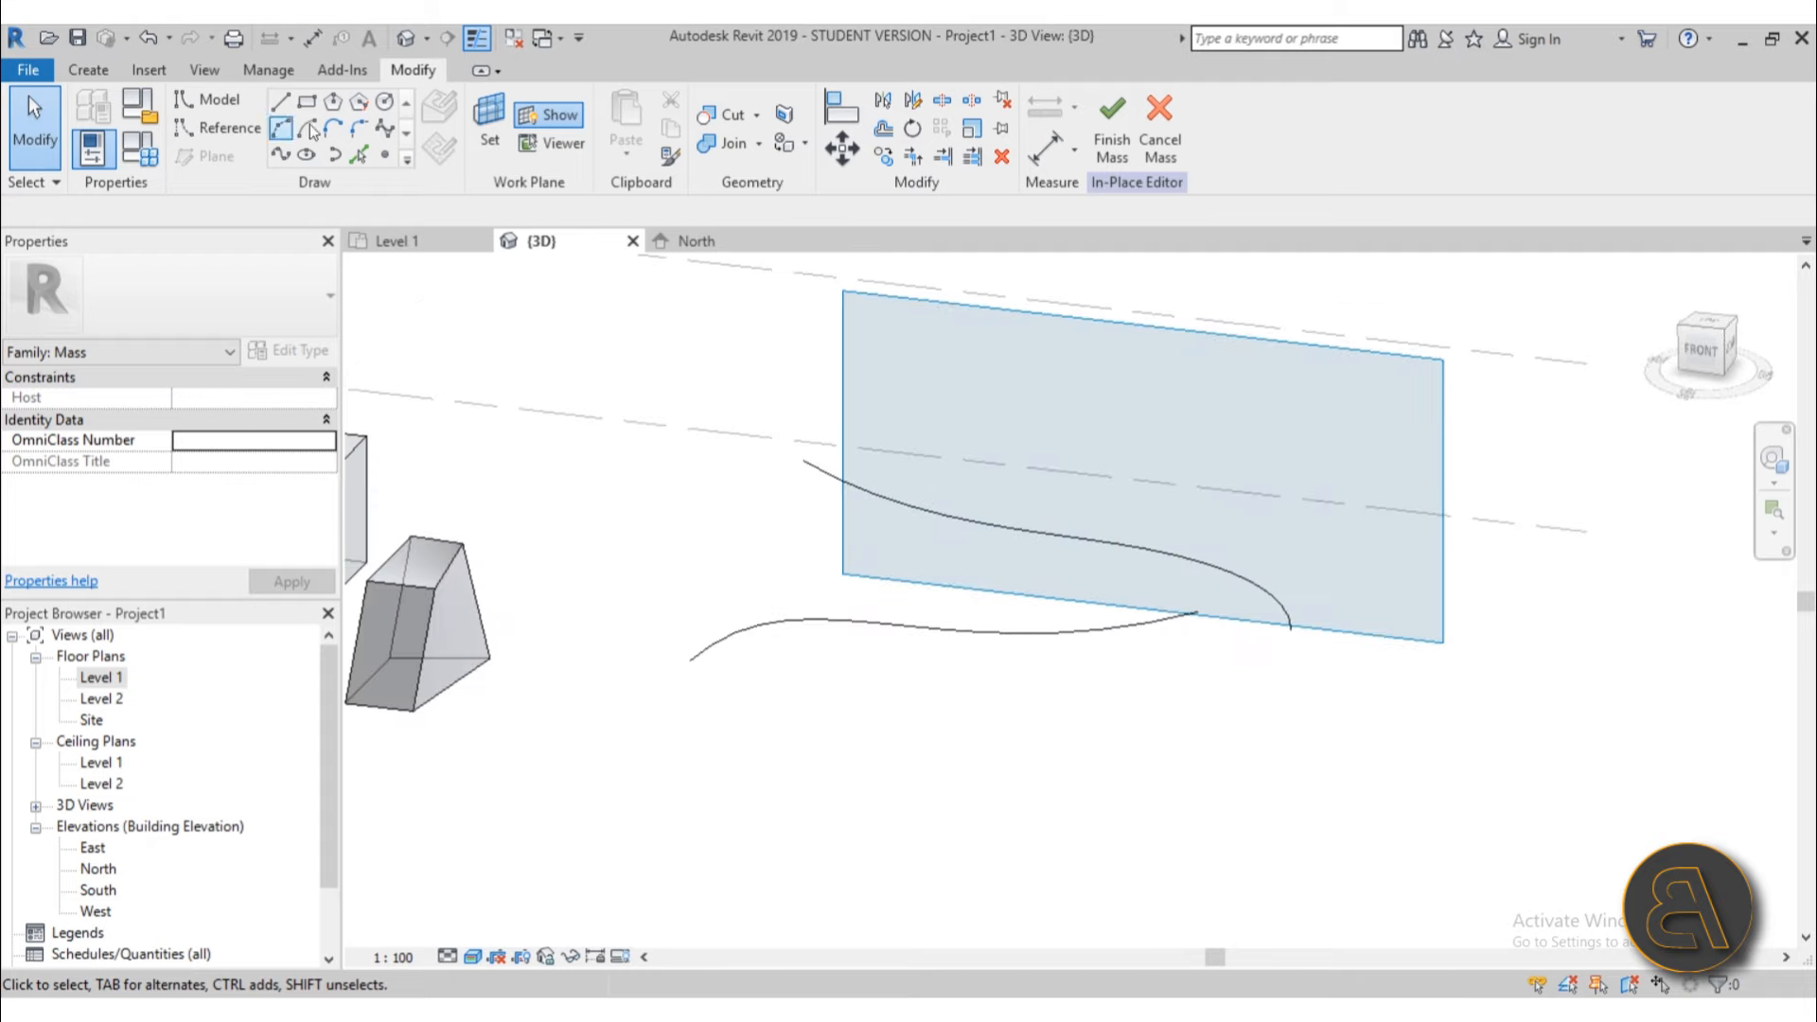
Step: Draw a four-point wavy spline across the plane named 3, rising at its east end, and exit the tool
left_click(386, 130)
left_click(914, 490)
left_click(992, 385)
left_click(1088, 464)
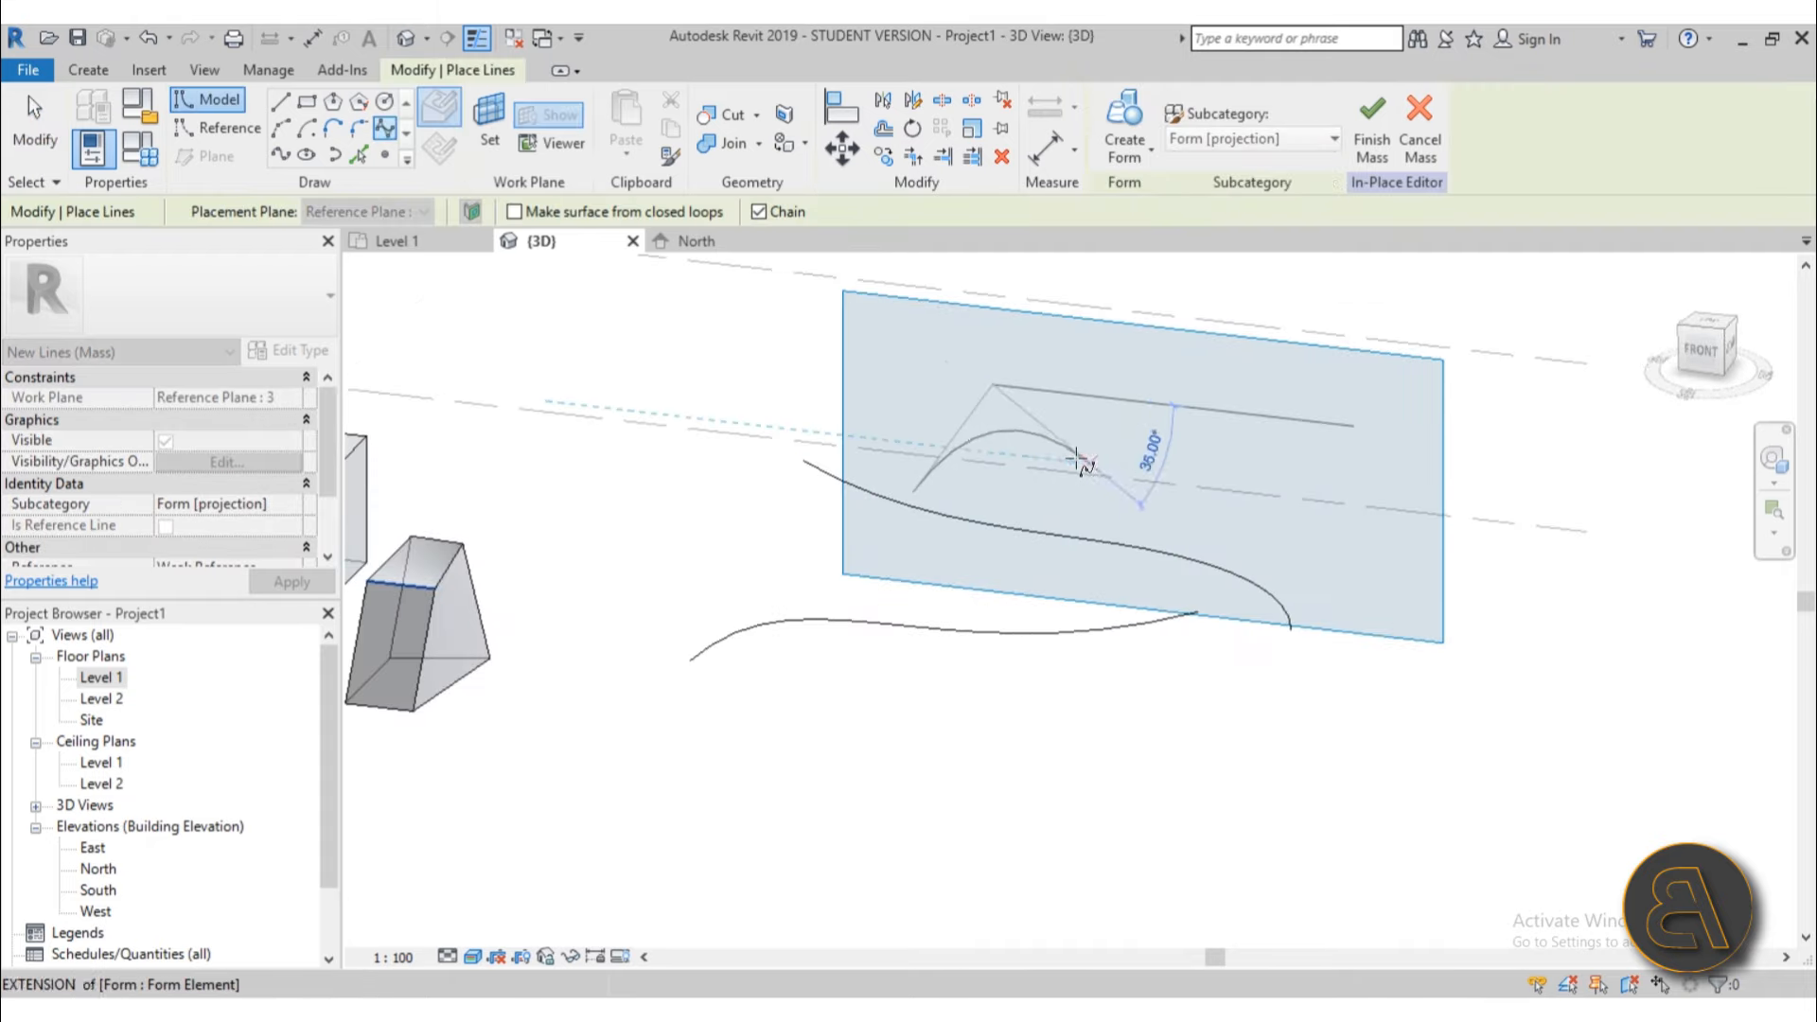
left_click(1363, 407)
key("Escape")
key("Escape")
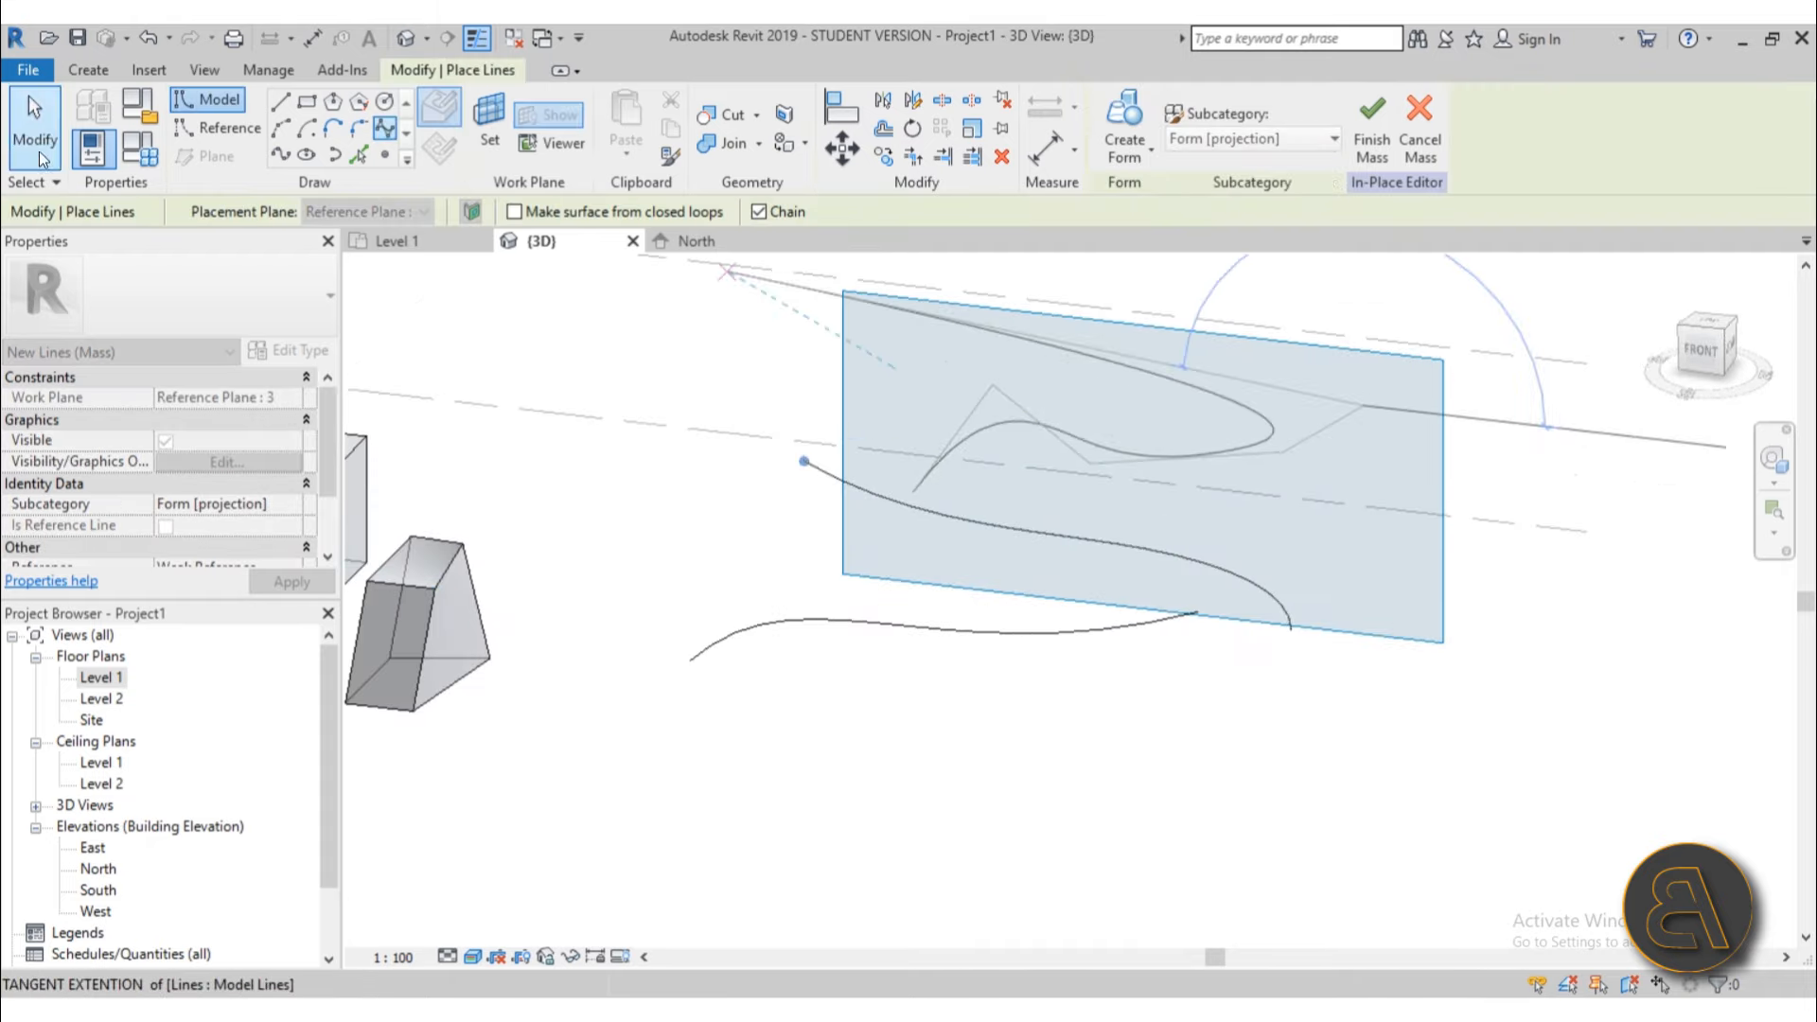
Step: Create a form from the three spline profiles drawn on planes 1, 2 and 3
scroll(1104, 447, "down", 3)
left_click(1104, 447)
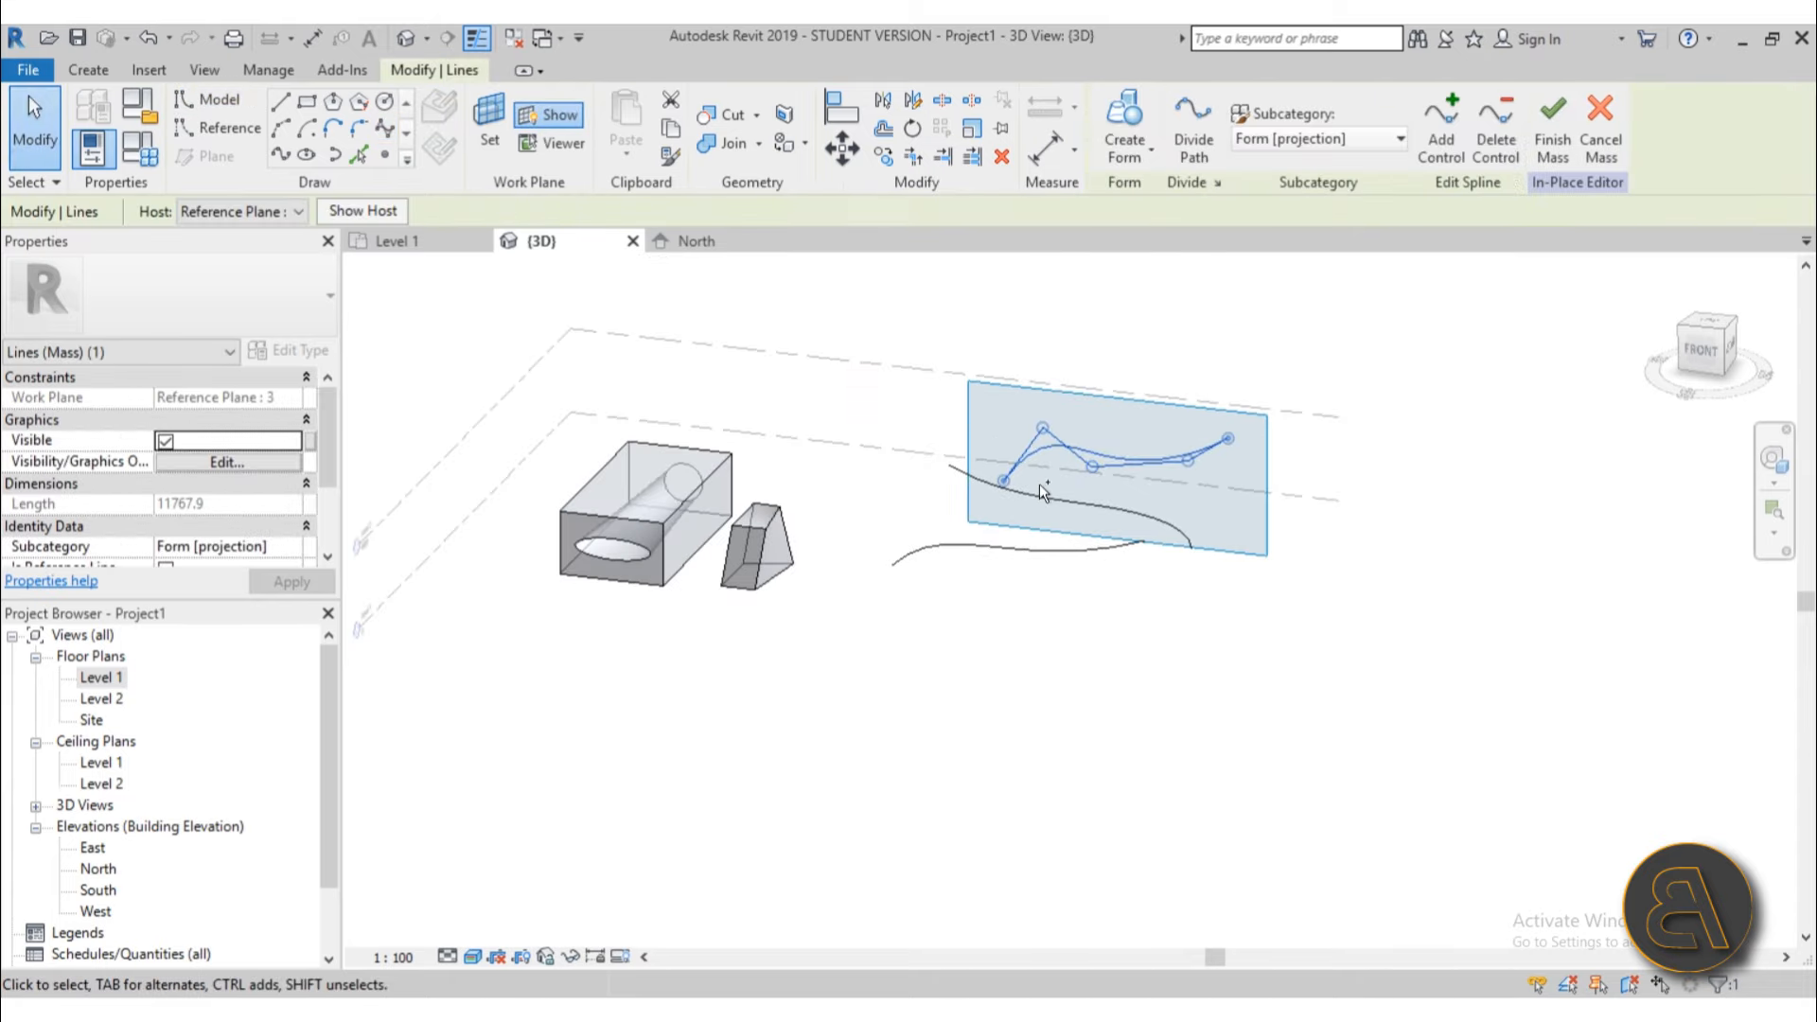
left_click(1023, 549, "ctrl")
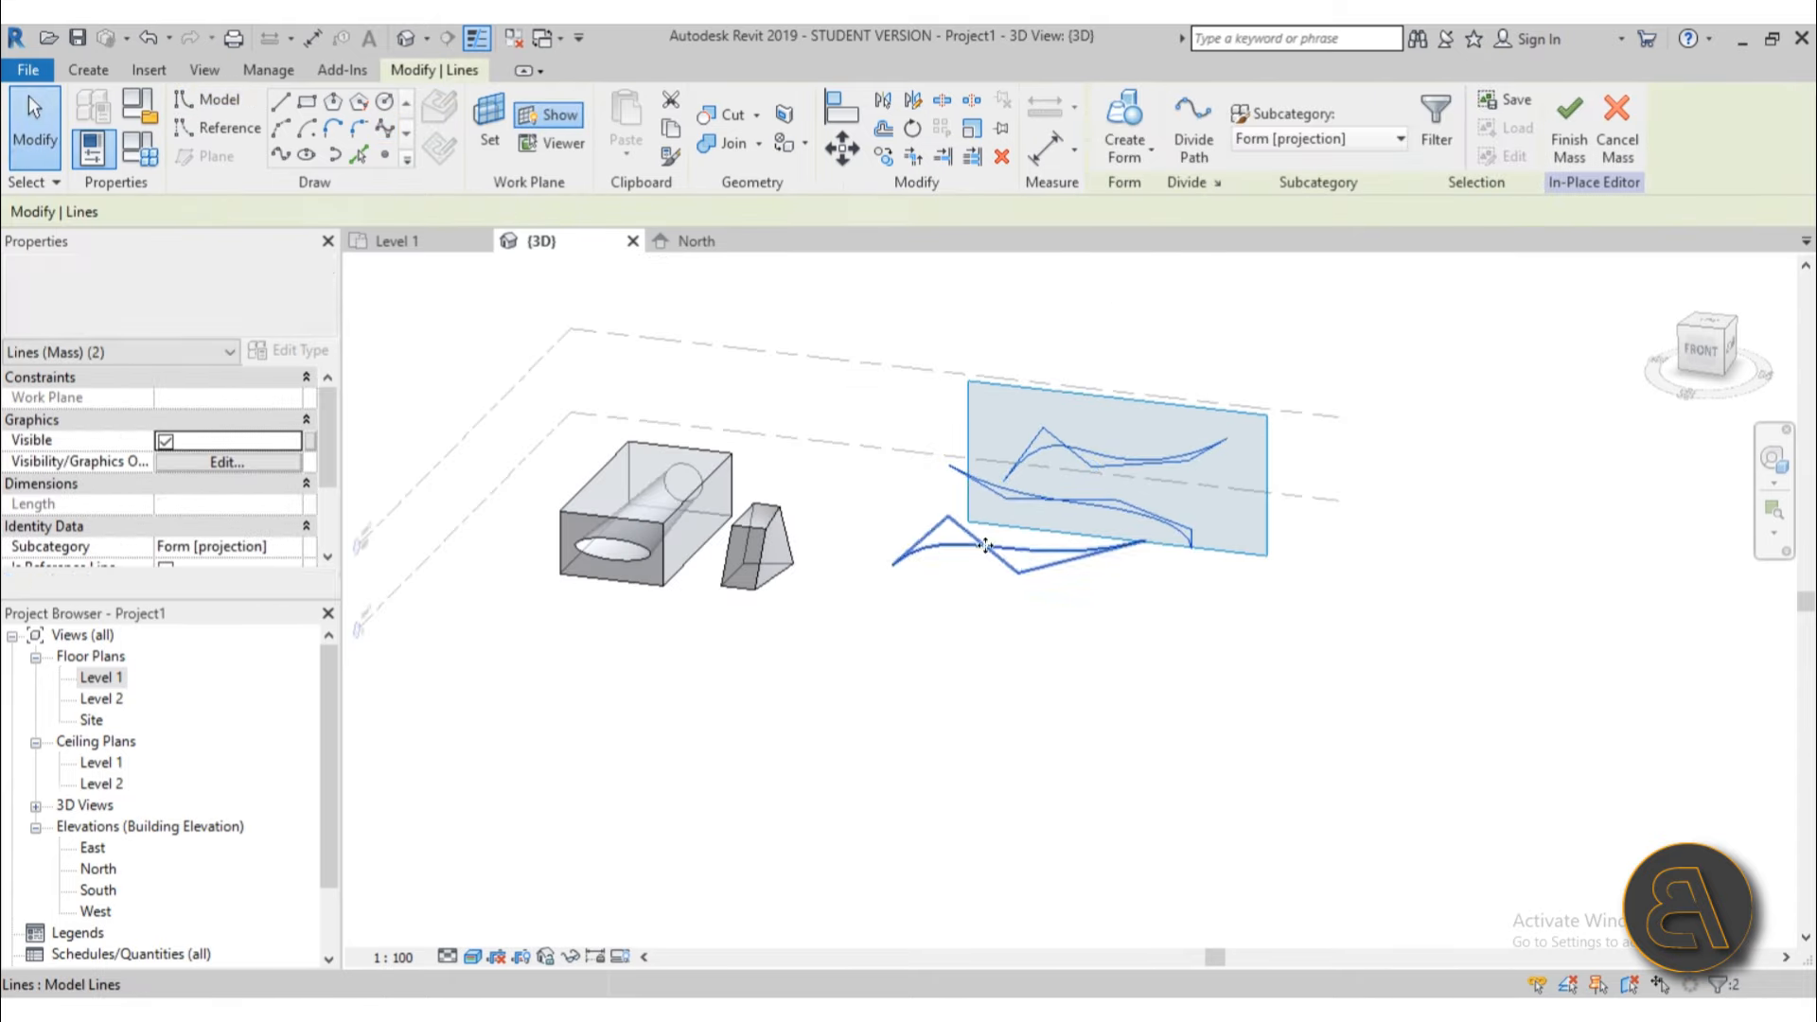
left_click(1120, 121)
Step: Examine the curved surface from several angles and compare it with the box and the tapered mass
middle_click_drag(1276, 606, 1100, 534, "shift")
scroll(896, 474, "up", 3)
scroll(1007, 384, "down", 4)
mouse_move(1007, 384)
middle_mouse_down("shift")
mouse_move(1086, 337)
mouse_move(1148, 353)
mouse_move(1075, 365)
mouse_move(962, 537)
mouse_move(981, 549)
middle_mouse_up("shift")
scroll(913, 447, "up", 4)
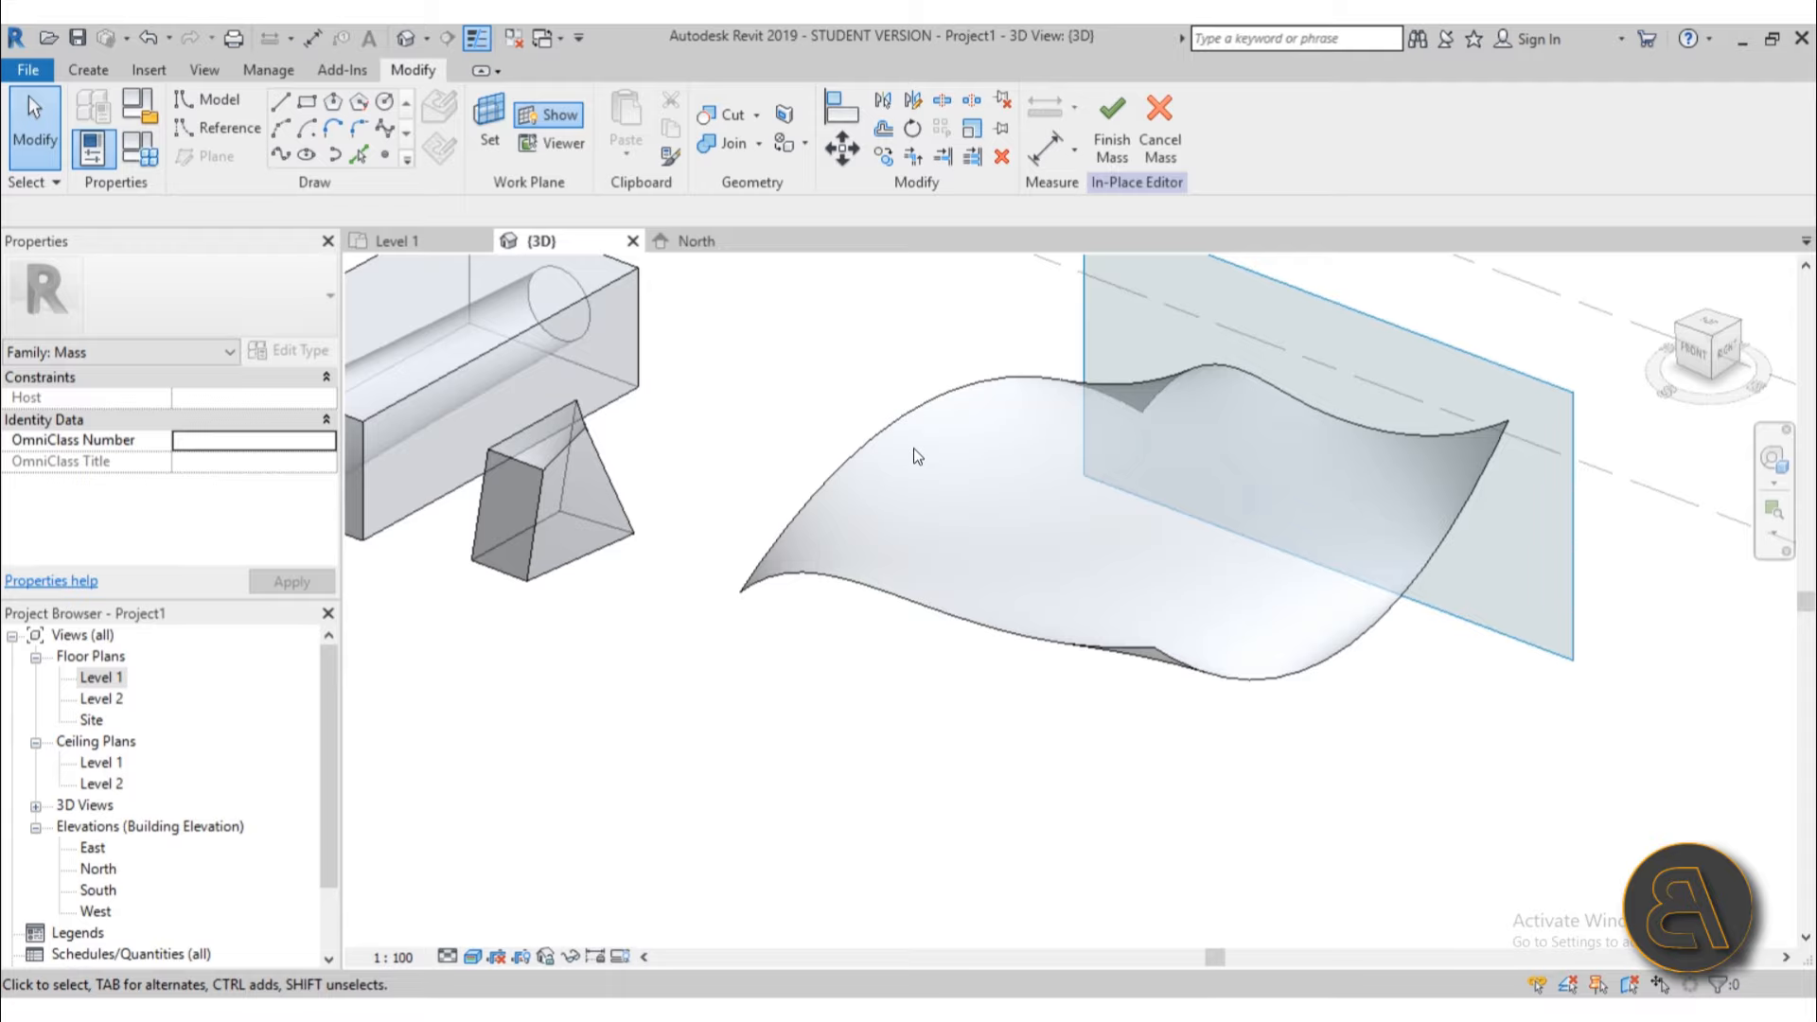
scroll(912, 446, "down", 3)
middle_click_drag(912, 447, 1054, 524, "shift")
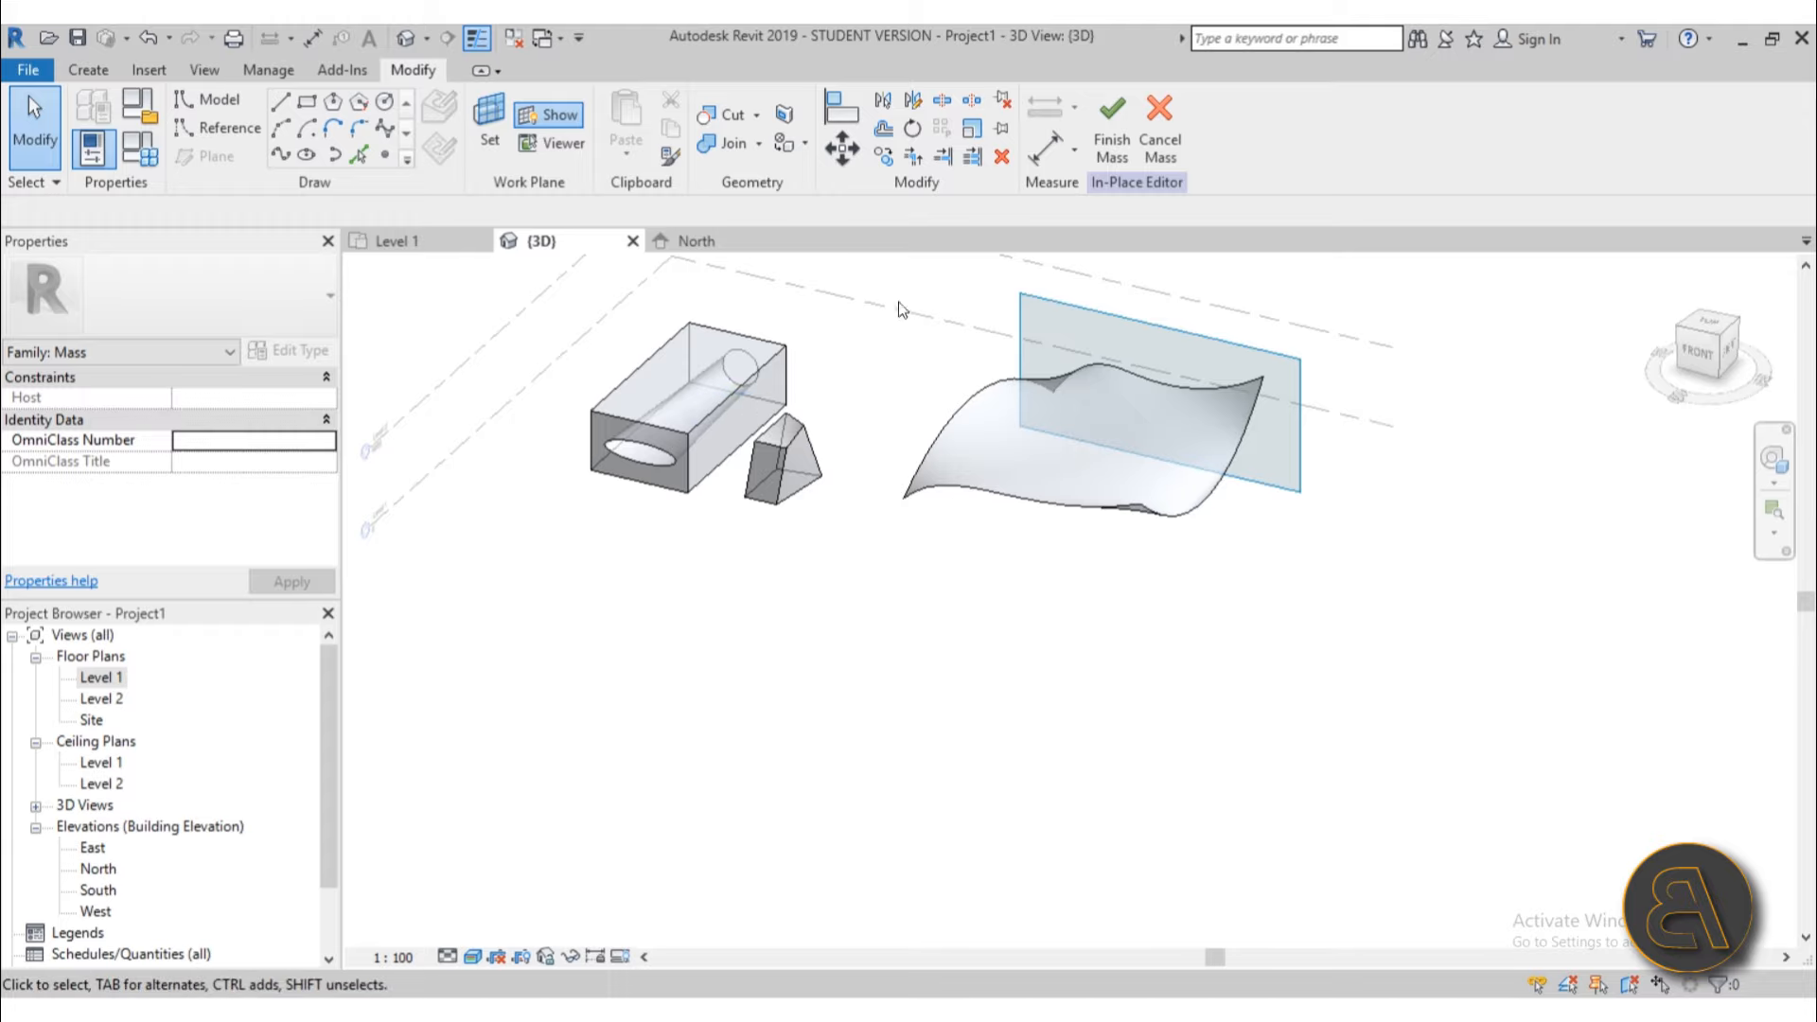
middle_click_drag(893, 454, 859, 471)
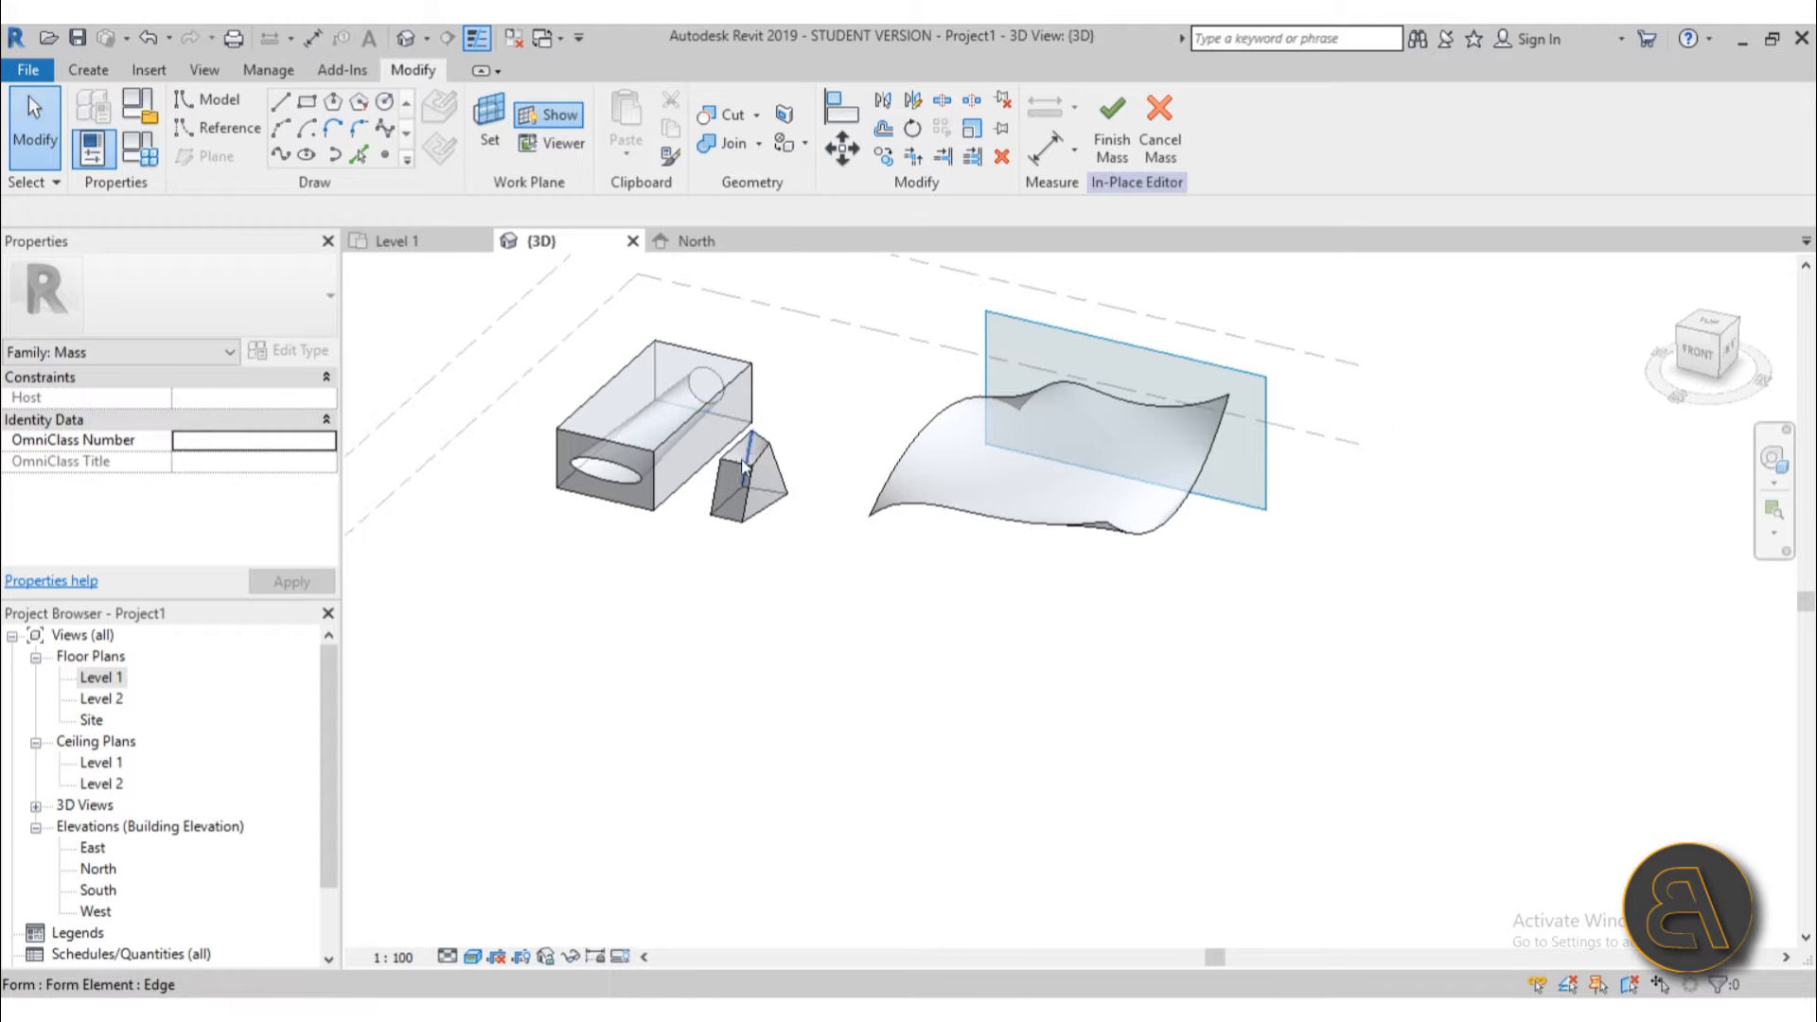
scroll(559, 440, "up", 5)
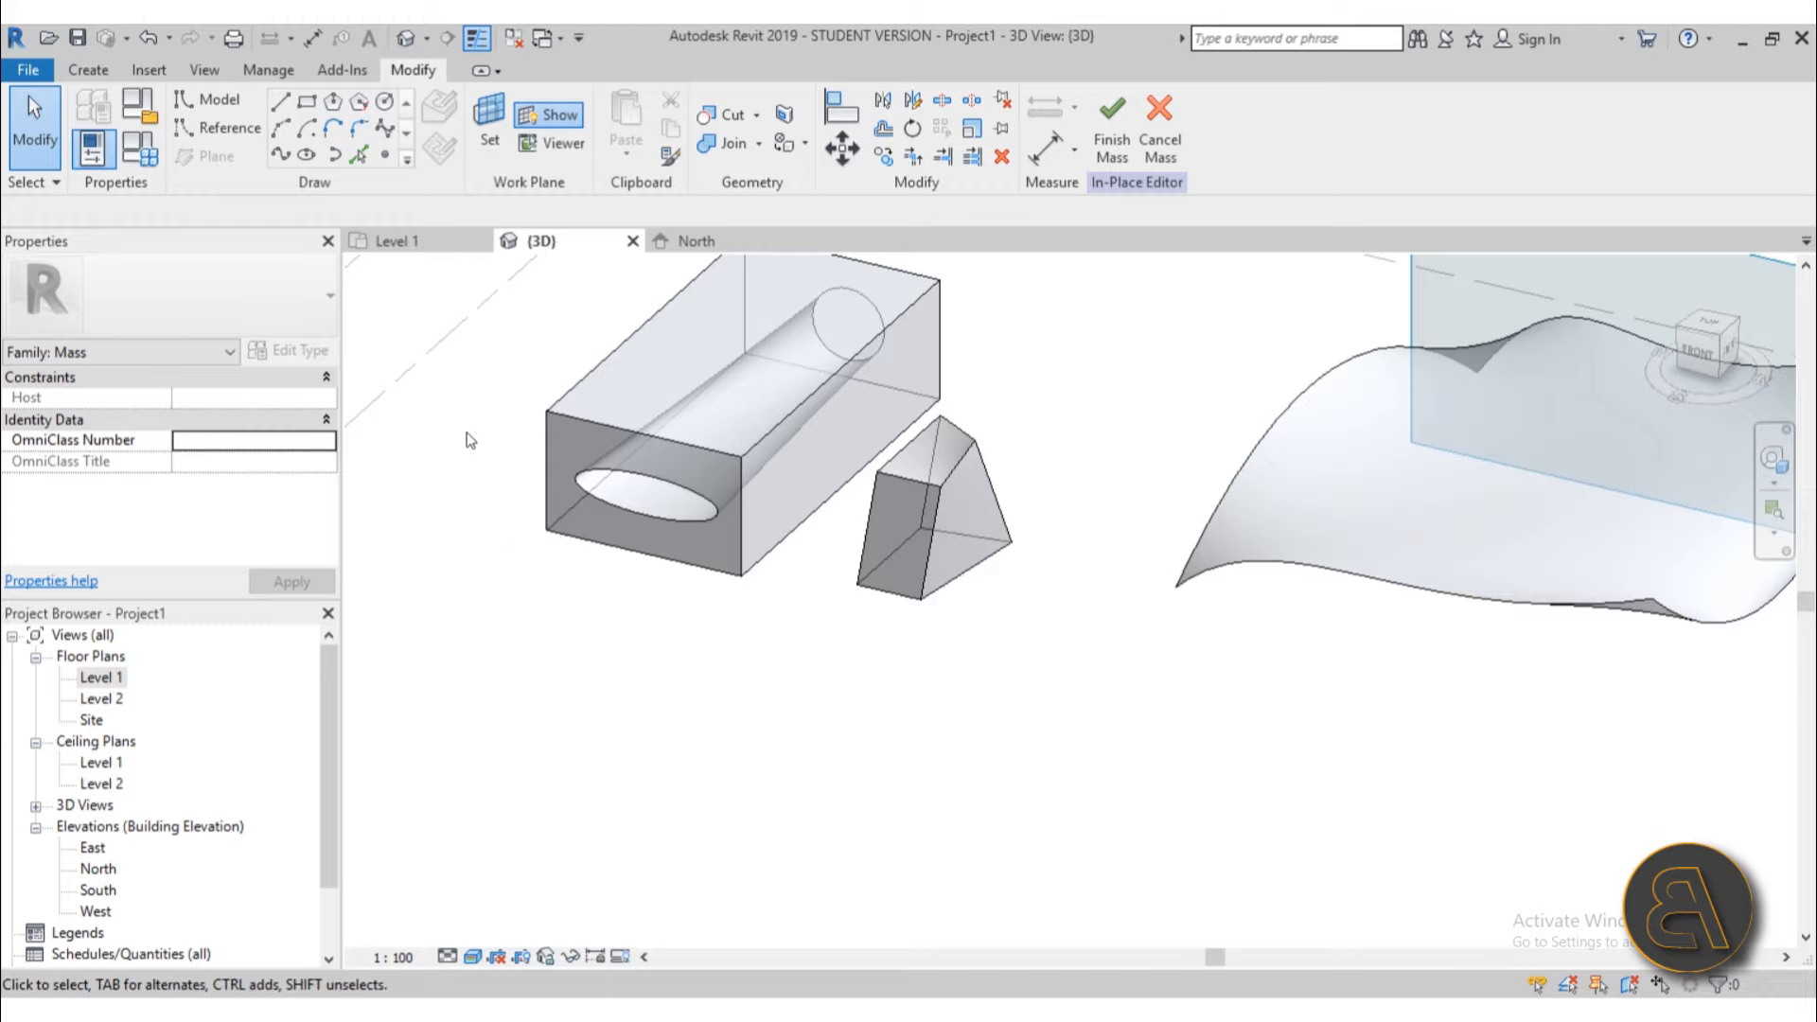
scroll(679, 471, "down", 5)
middle_click_drag(841, 575, 799, 503)
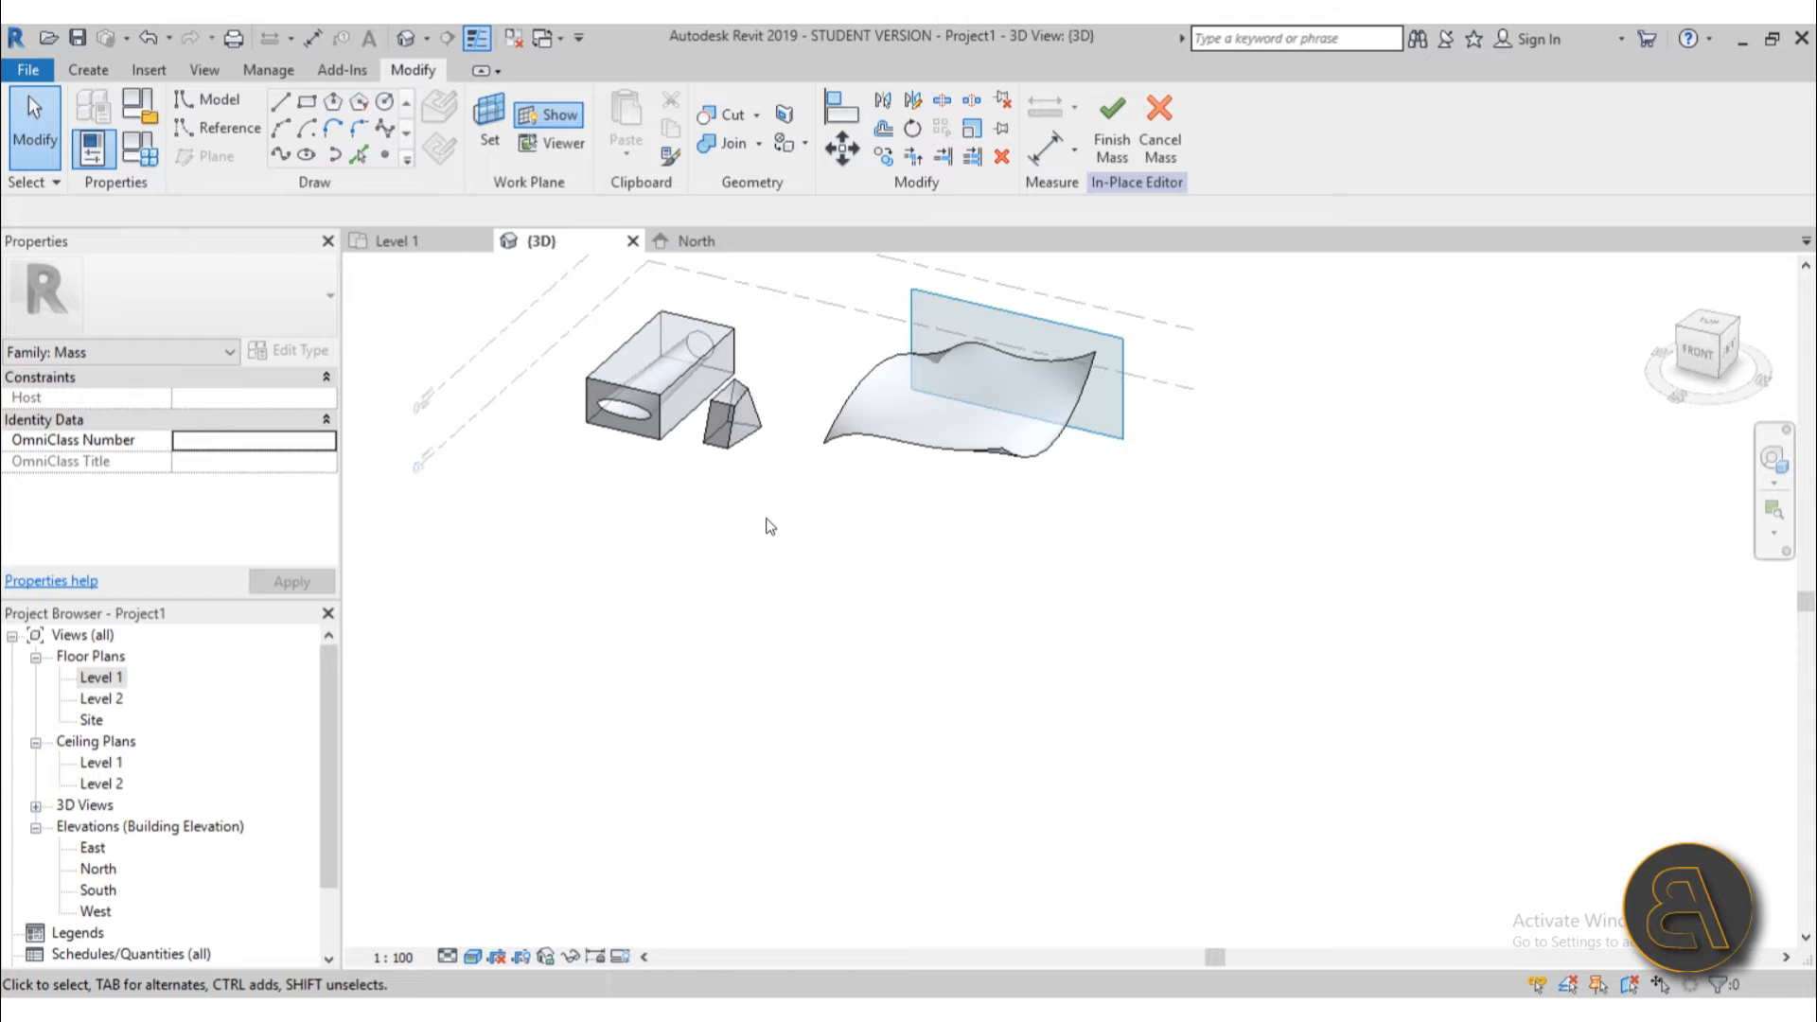
Step: In the Level 1 floor plan, draw a long horizontal reference plane south of the existing masses and exit the tool
left_click(195, 678)
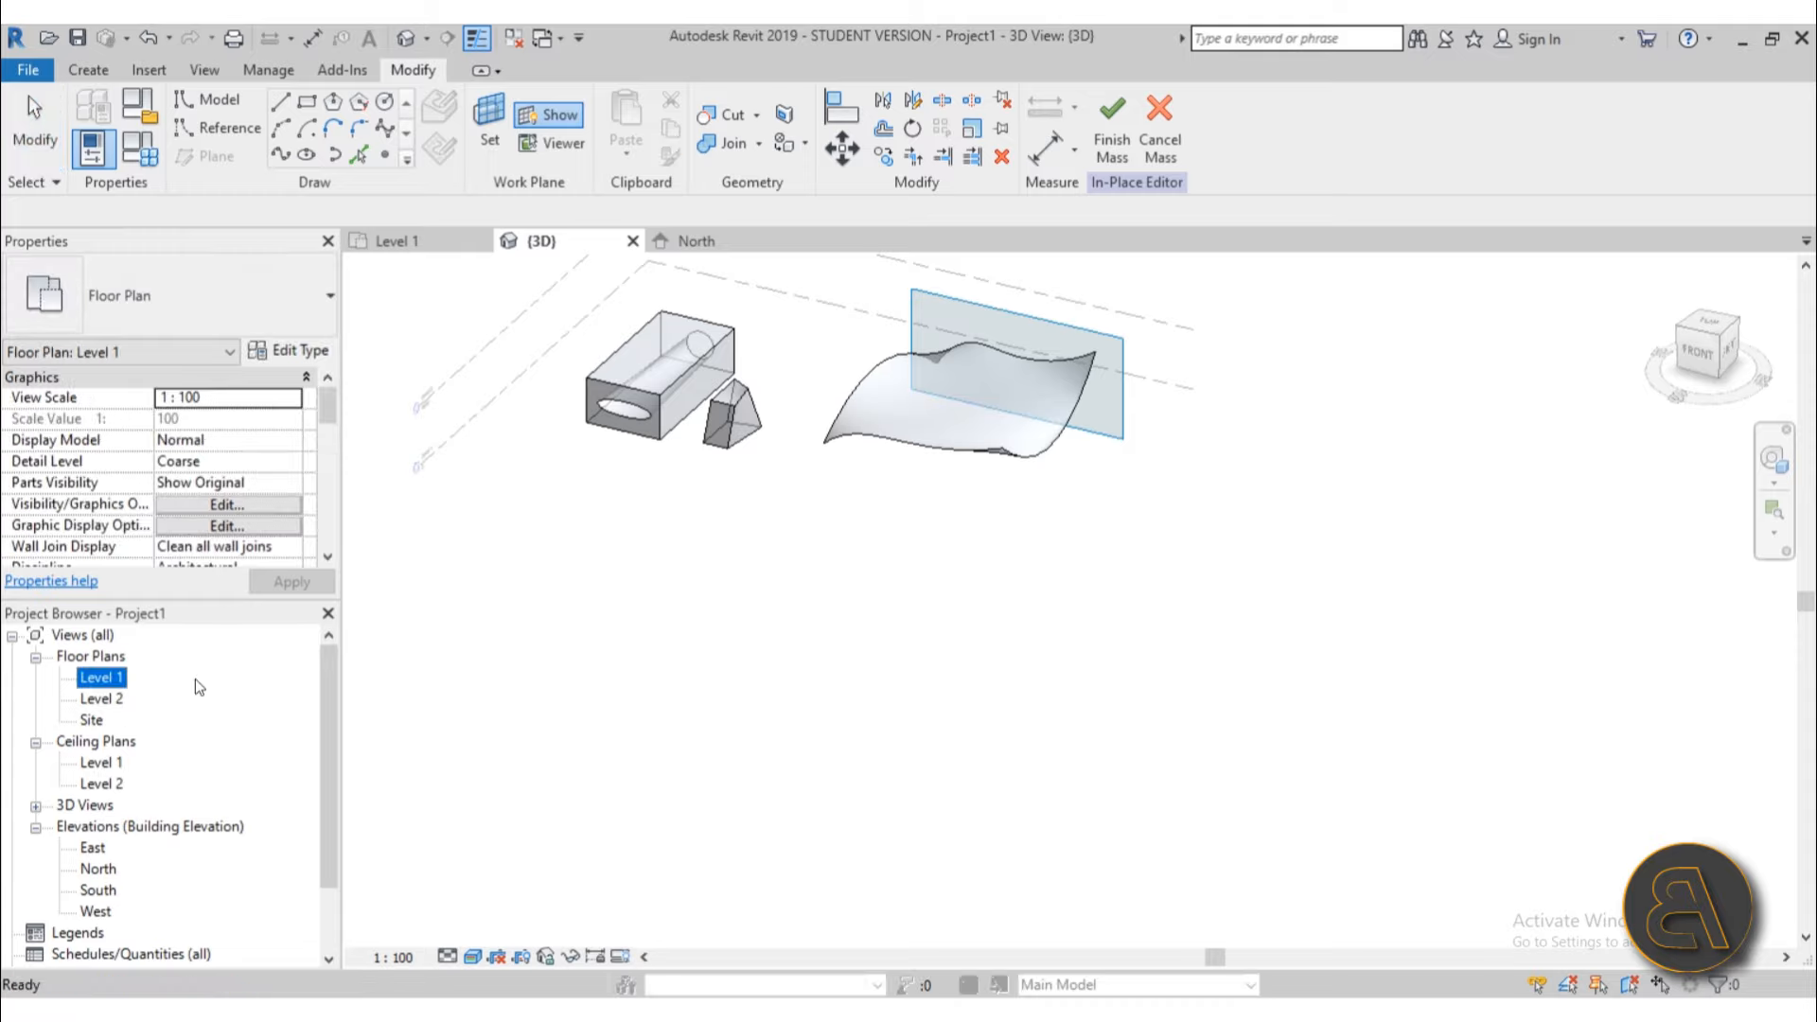
double_click(96, 678)
scroll(720, 455, "up", 3)
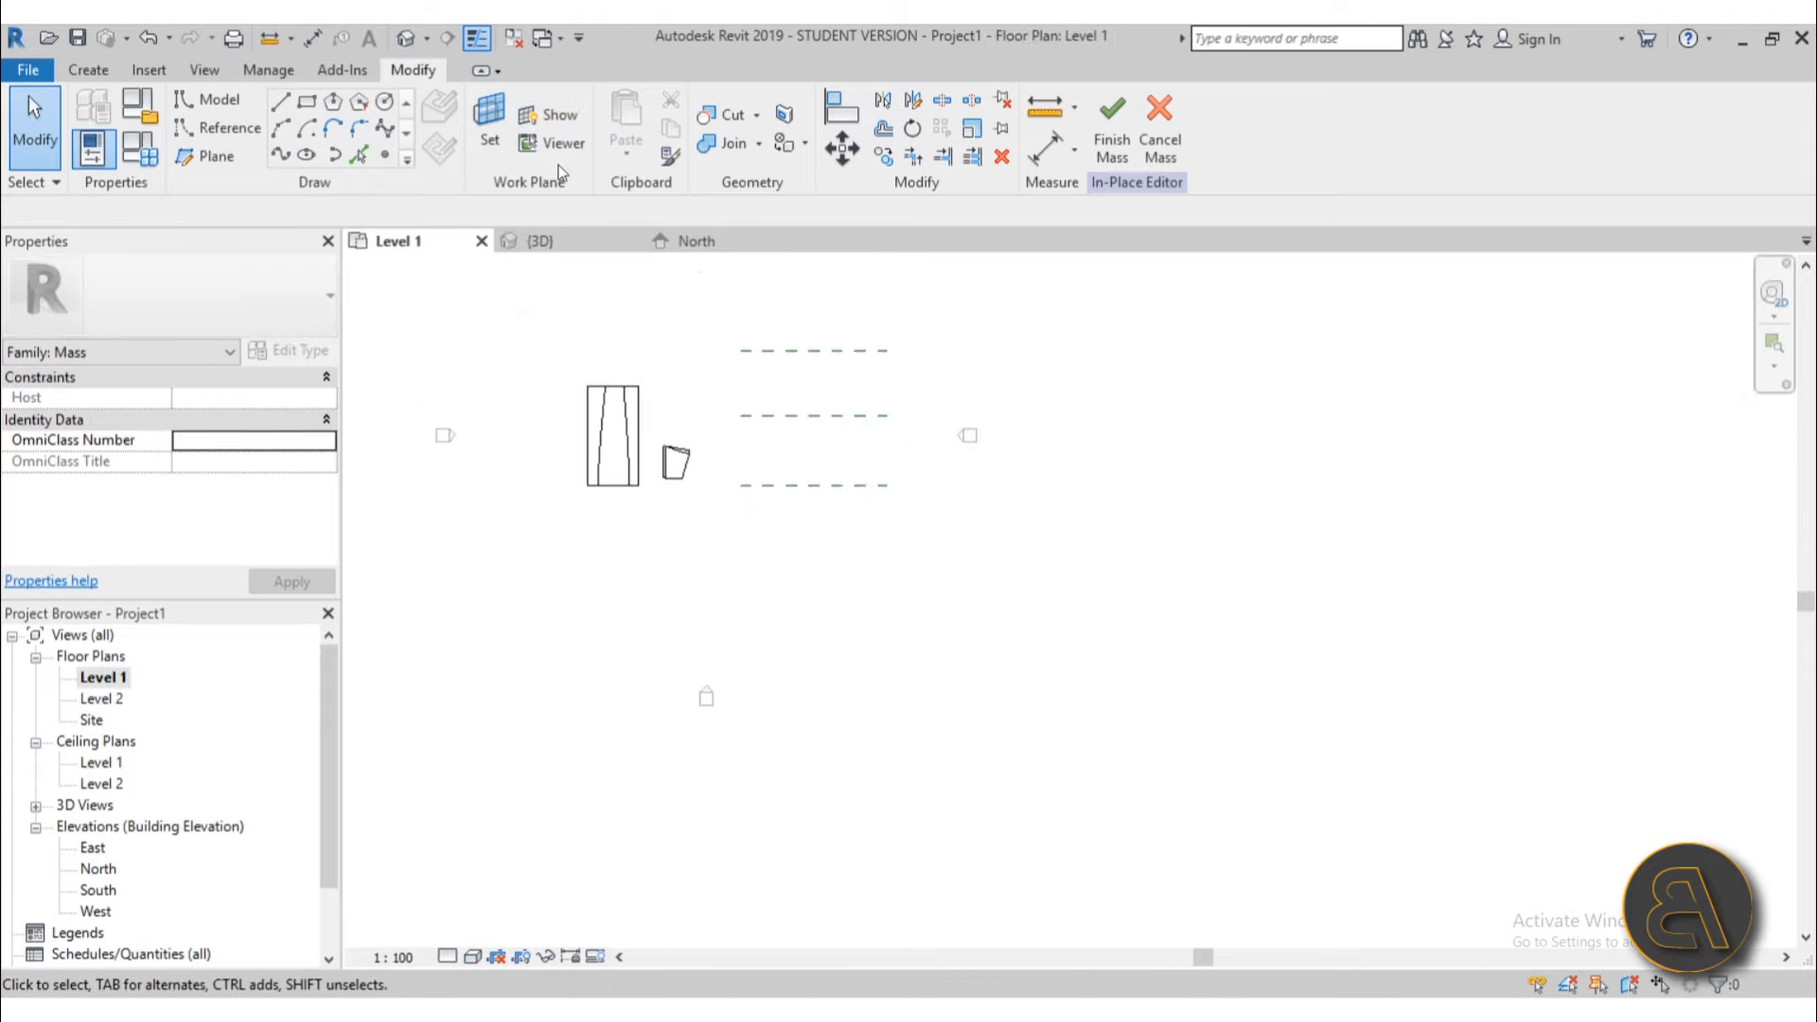
left_click(191, 157)
left_click(546, 631)
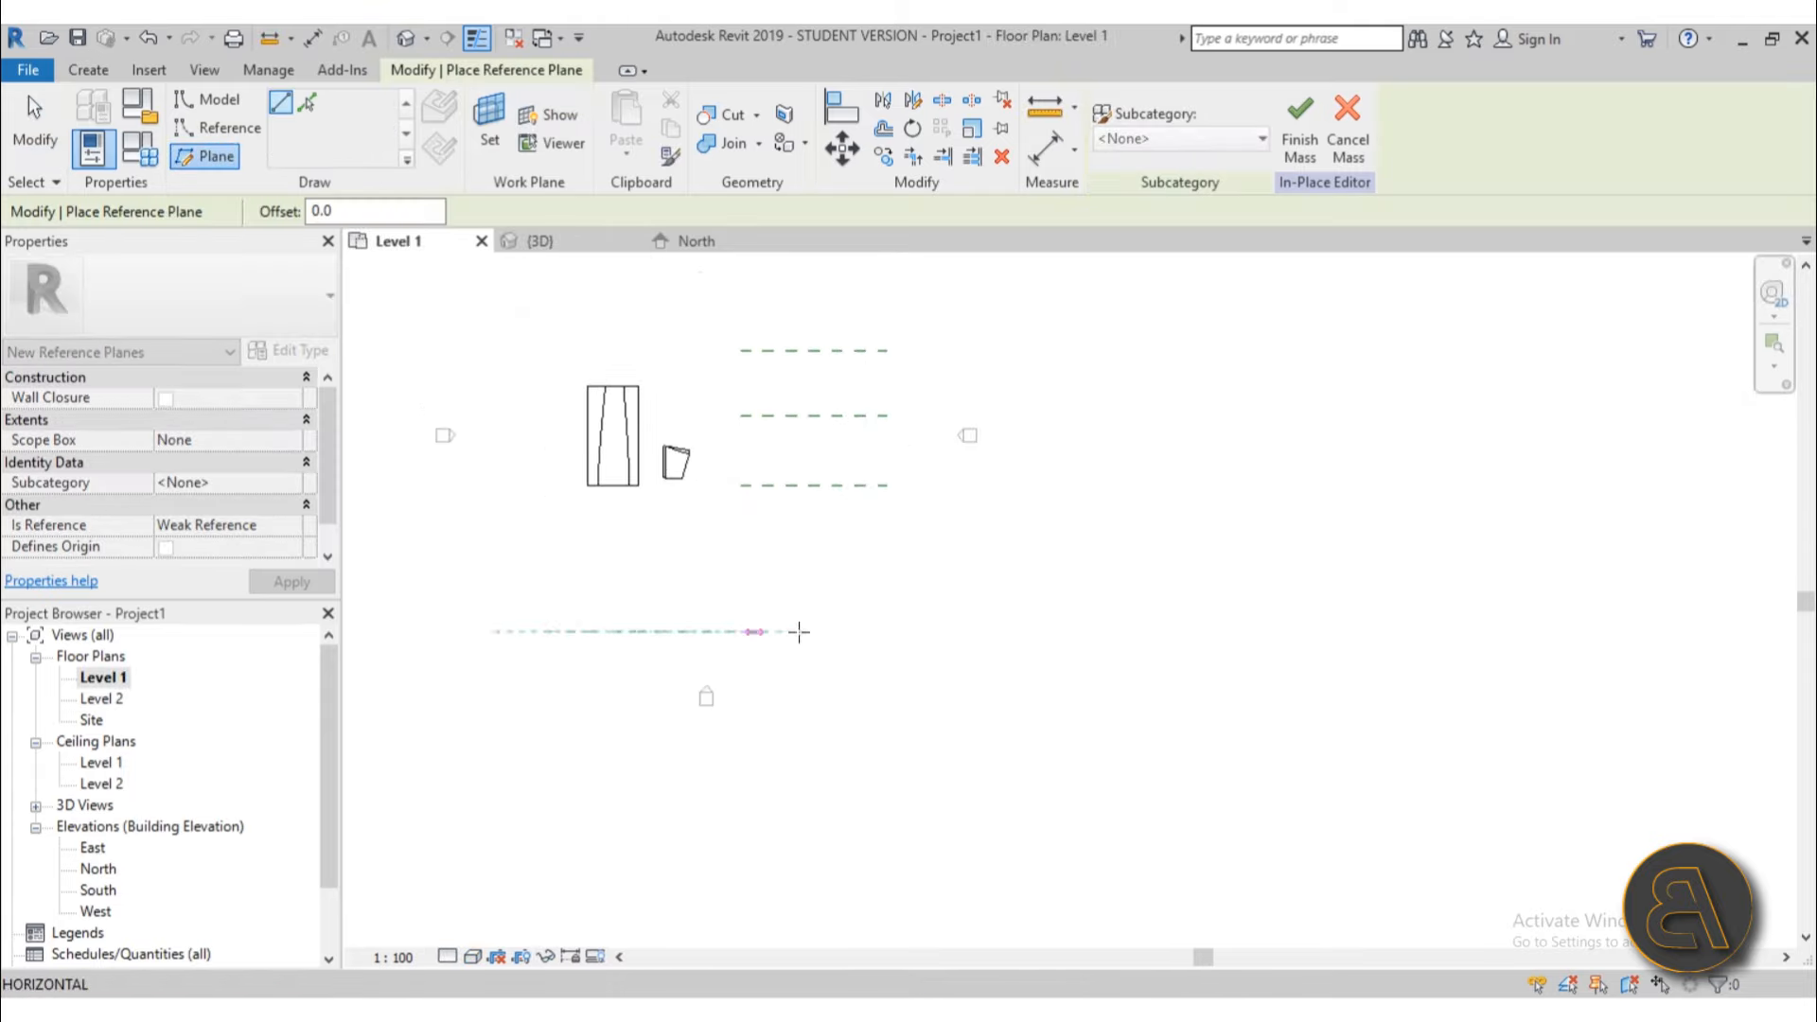
left_click(966, 631)
key("Escape")
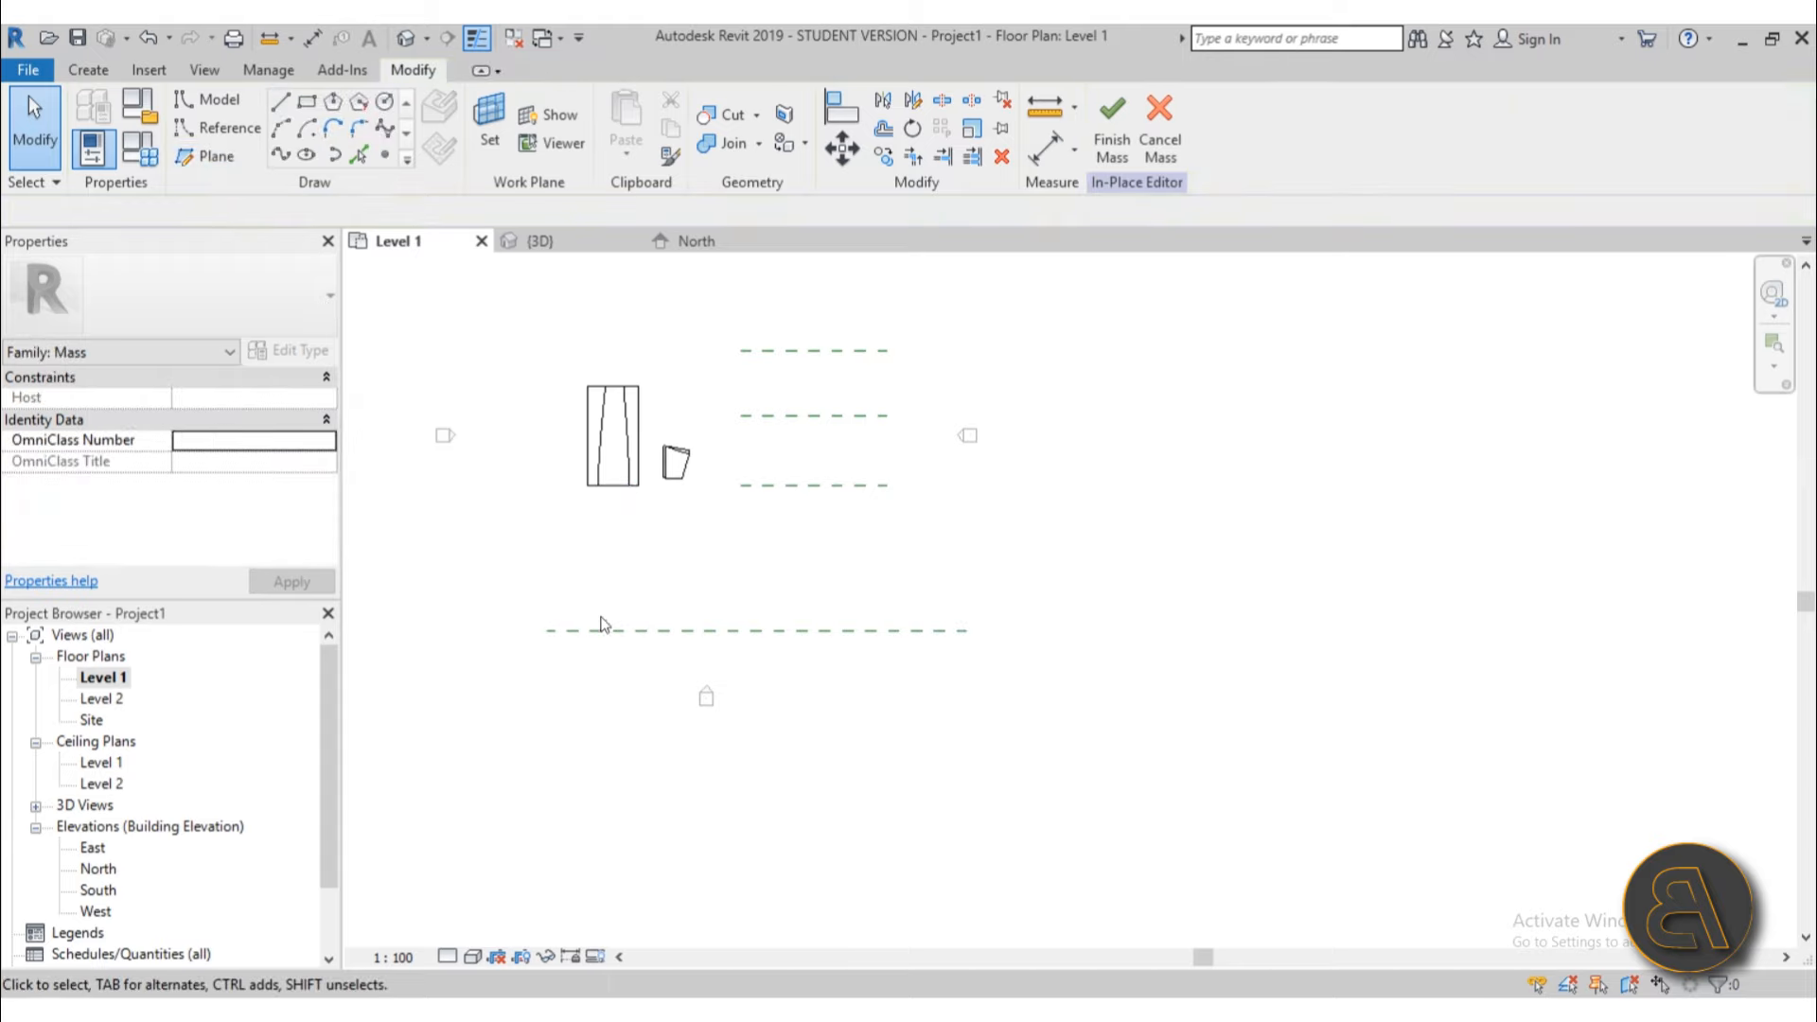
Step: Name the new reference plane revolve
left_click(598, 628)
left_click(586, 648)
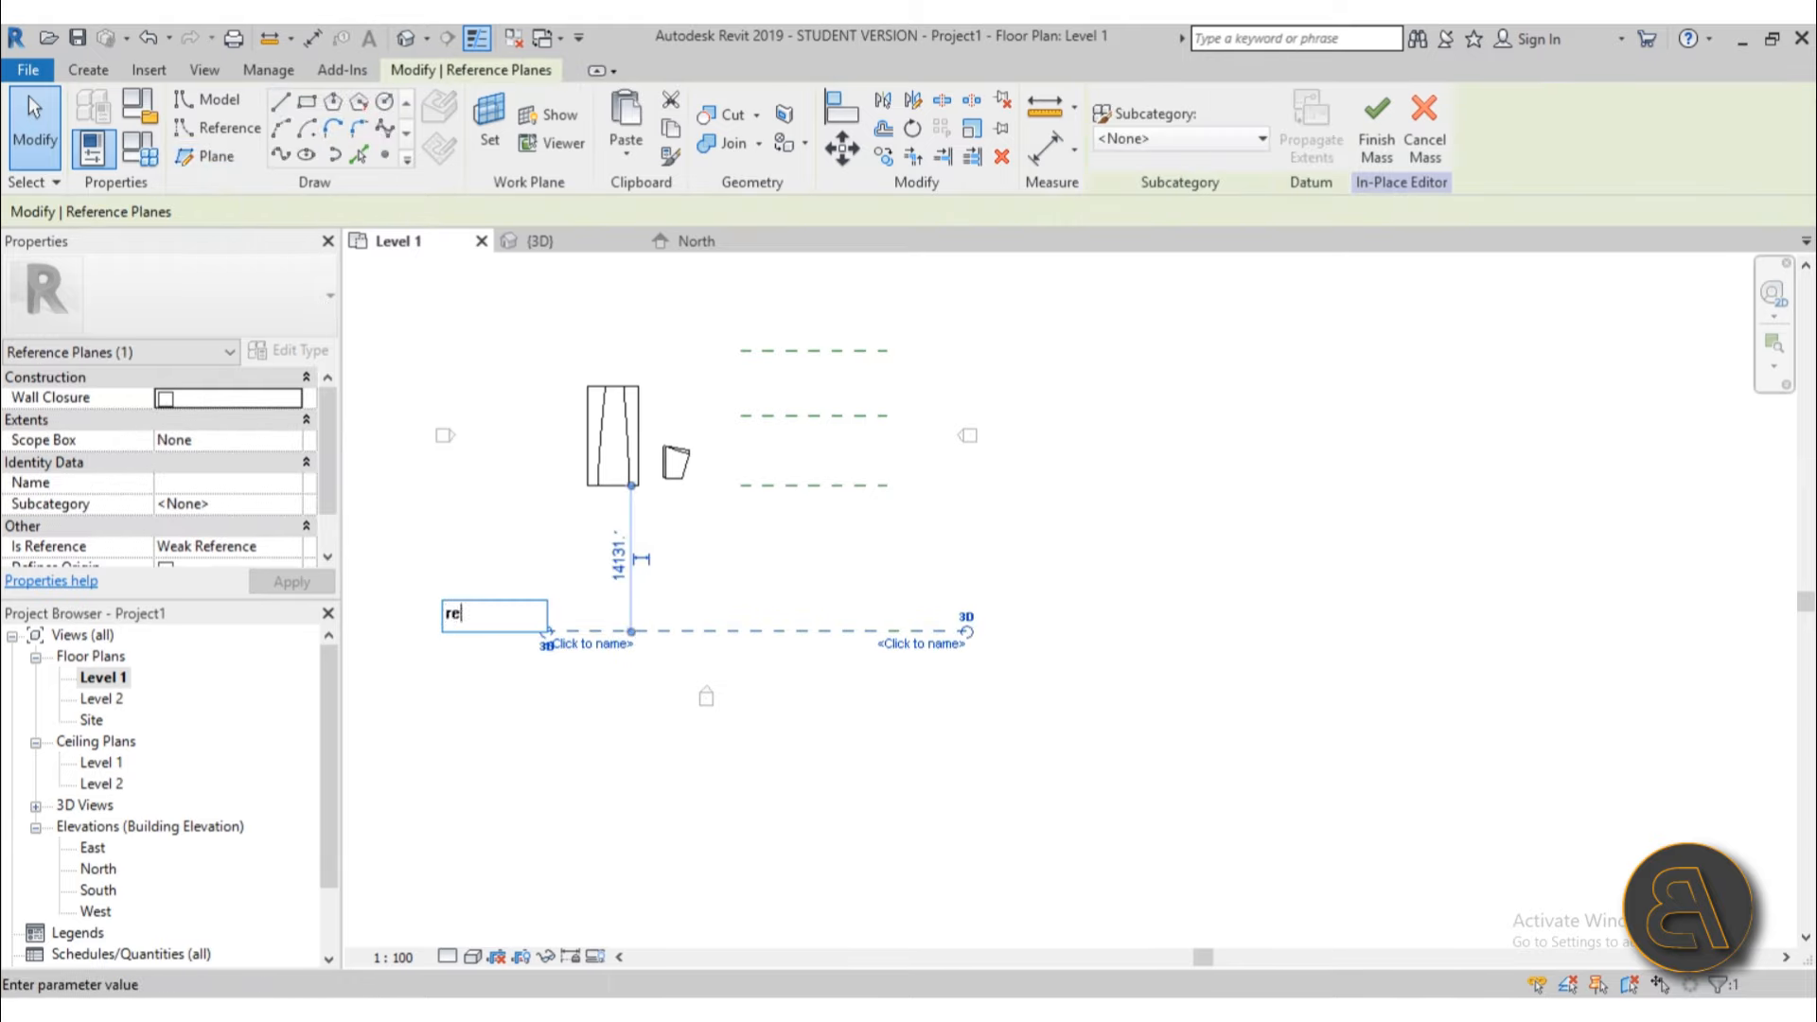
key("Return")
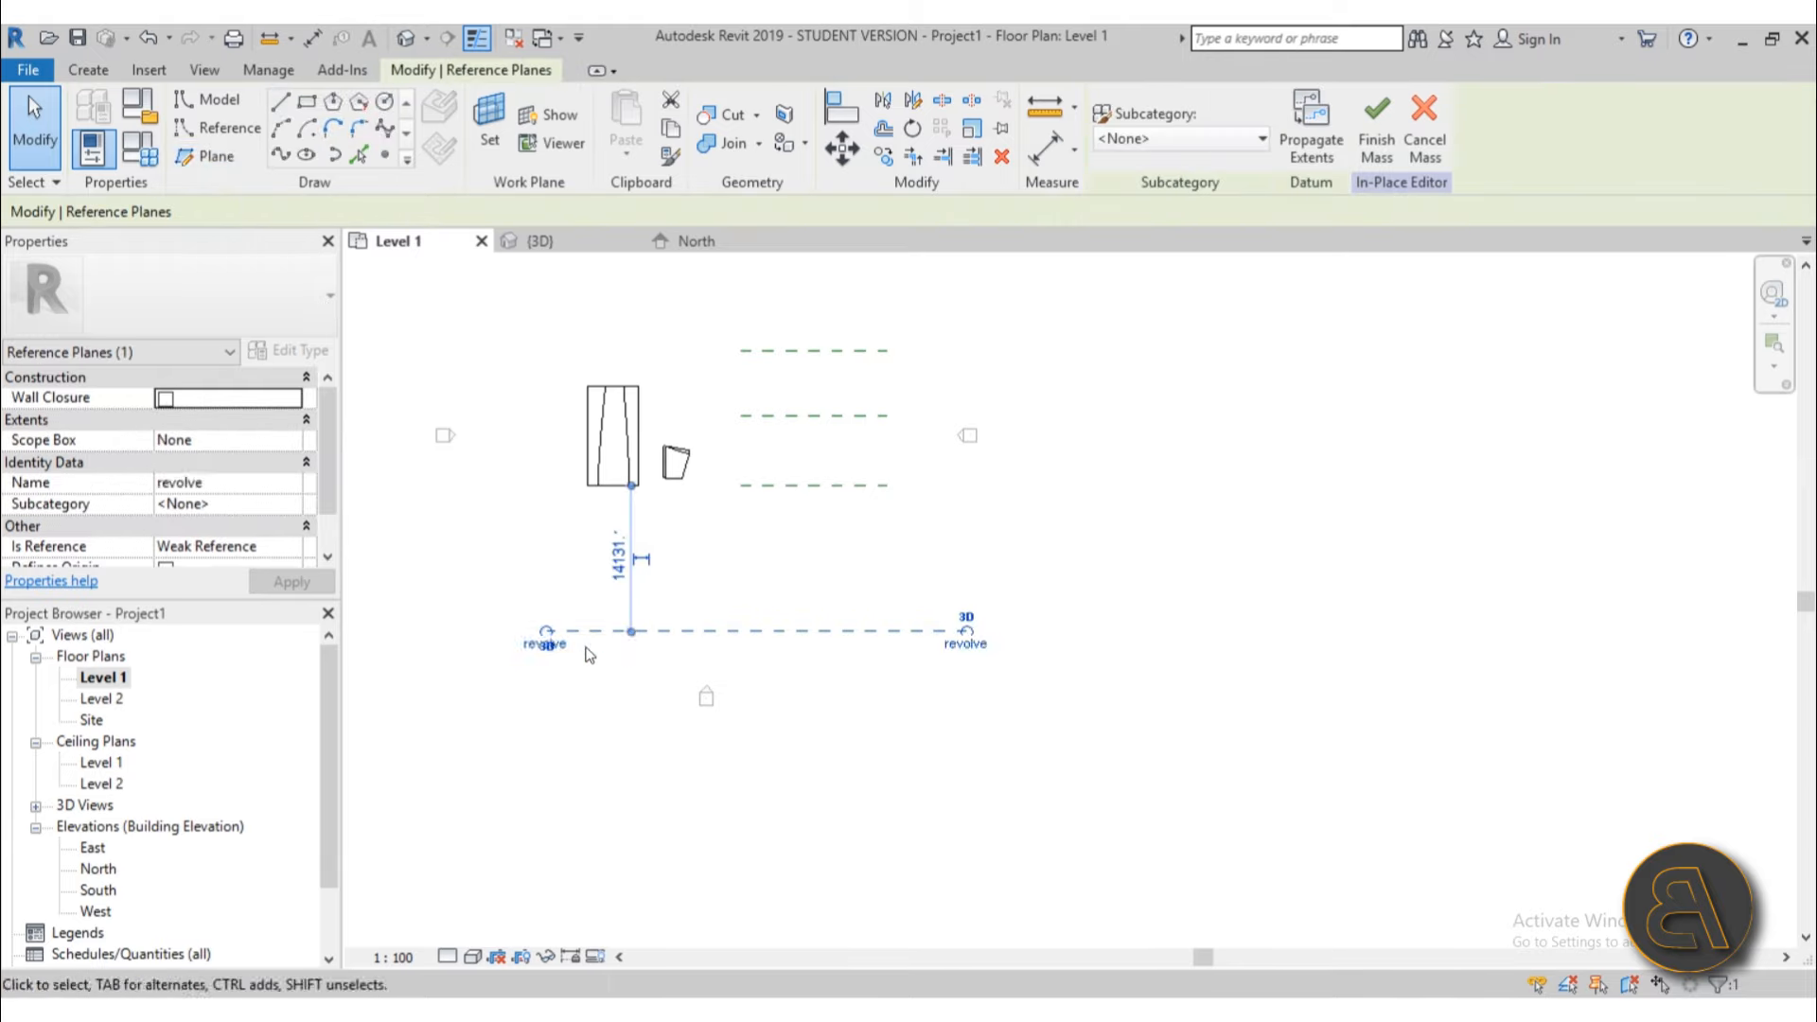
Step: Return to the 3D view and set the work plane to Reference Plane : revolve
left_click(407, 40)
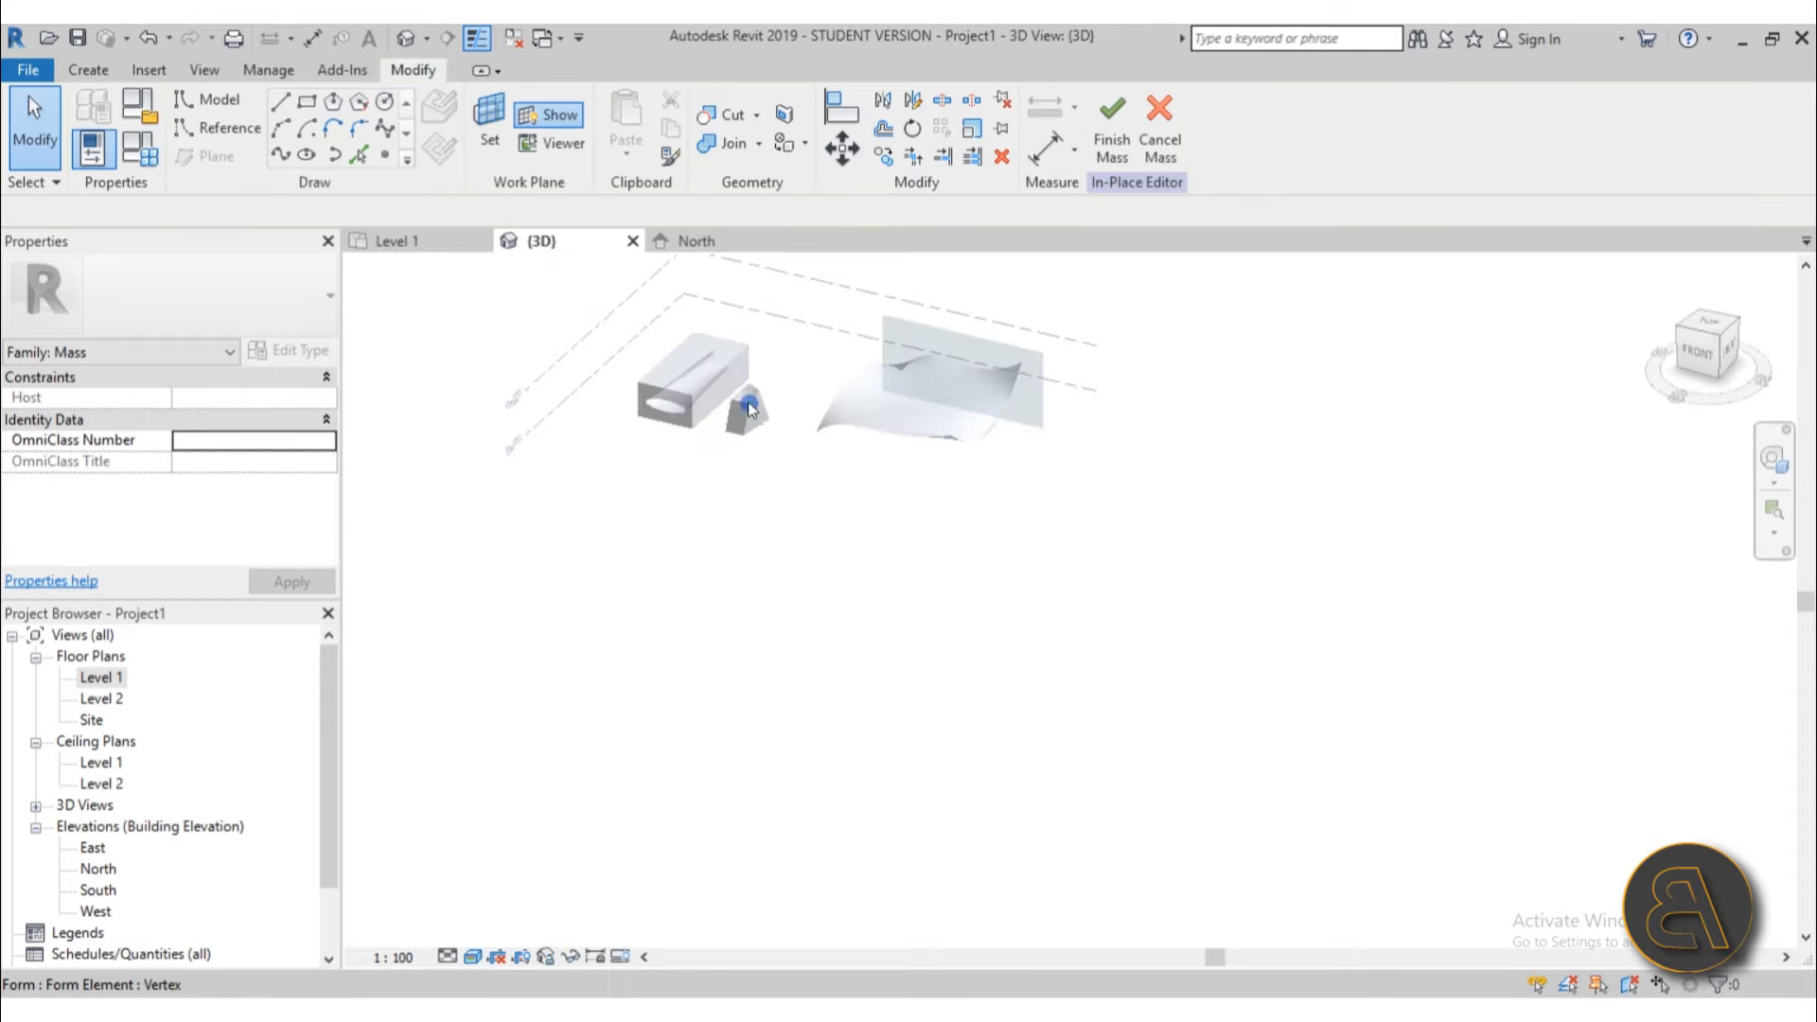
left_click(500, 142)
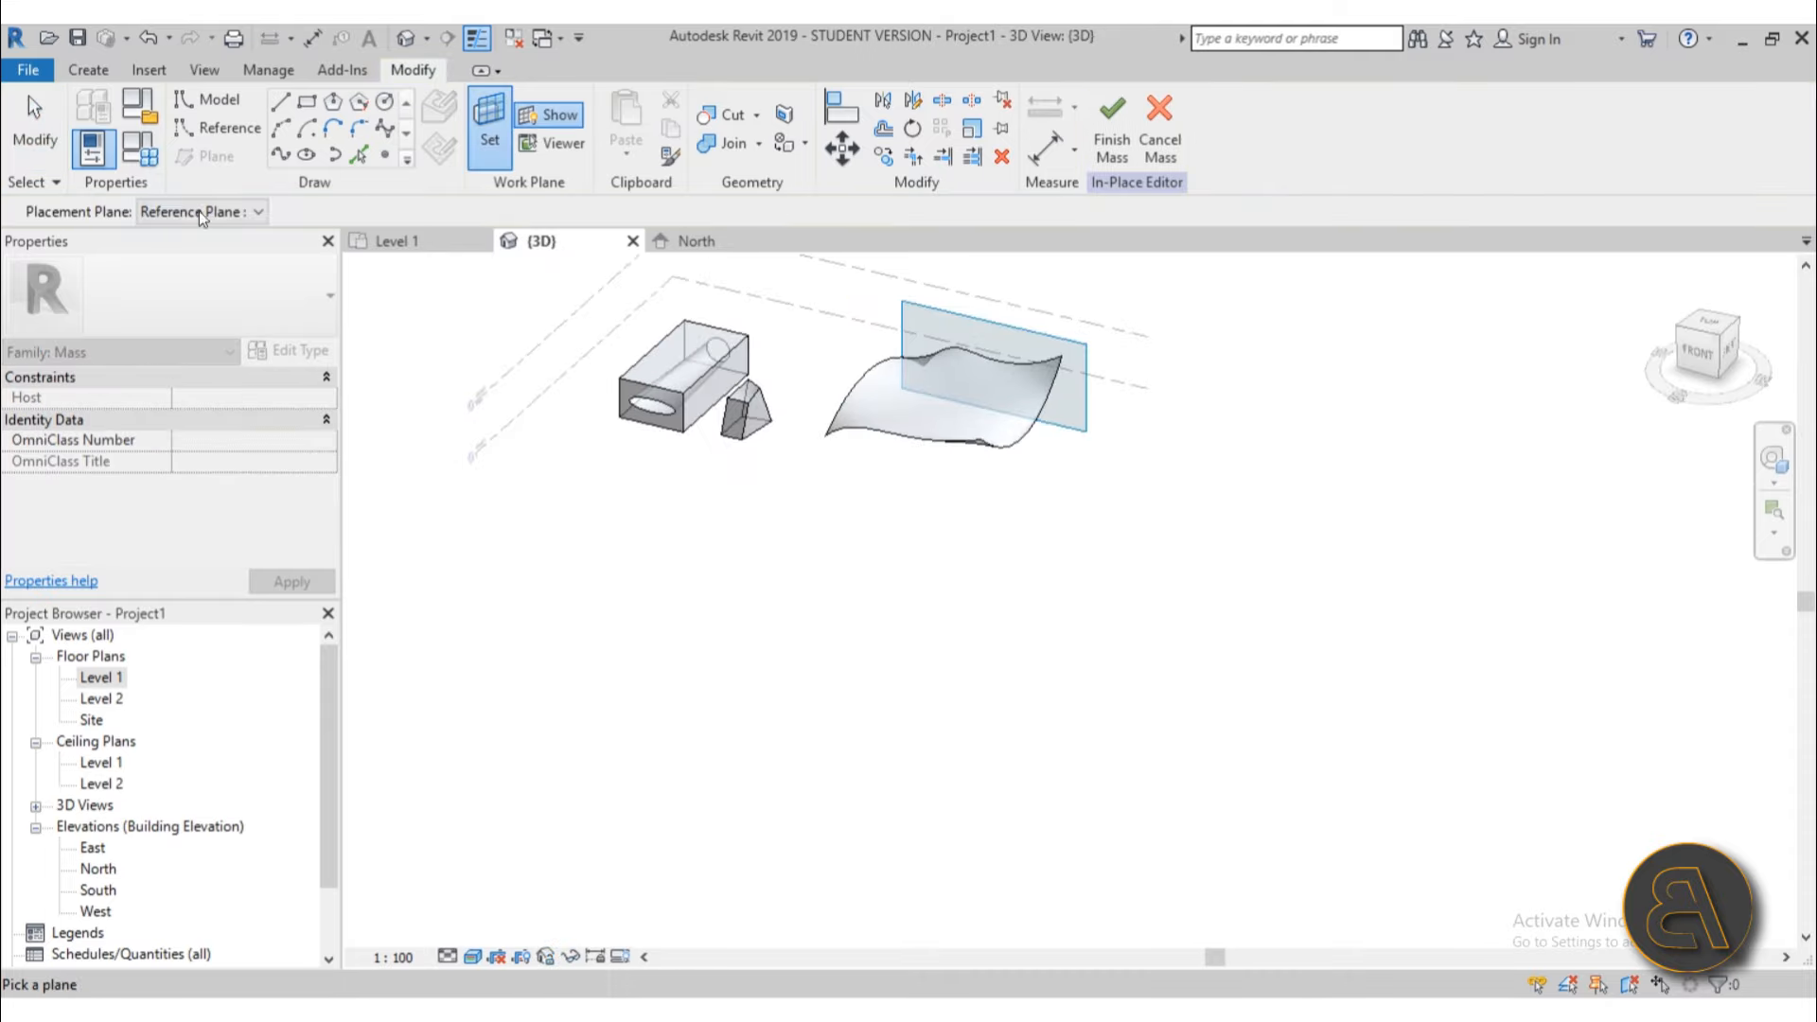
left_click(199, 212)
left_click(176, 340)
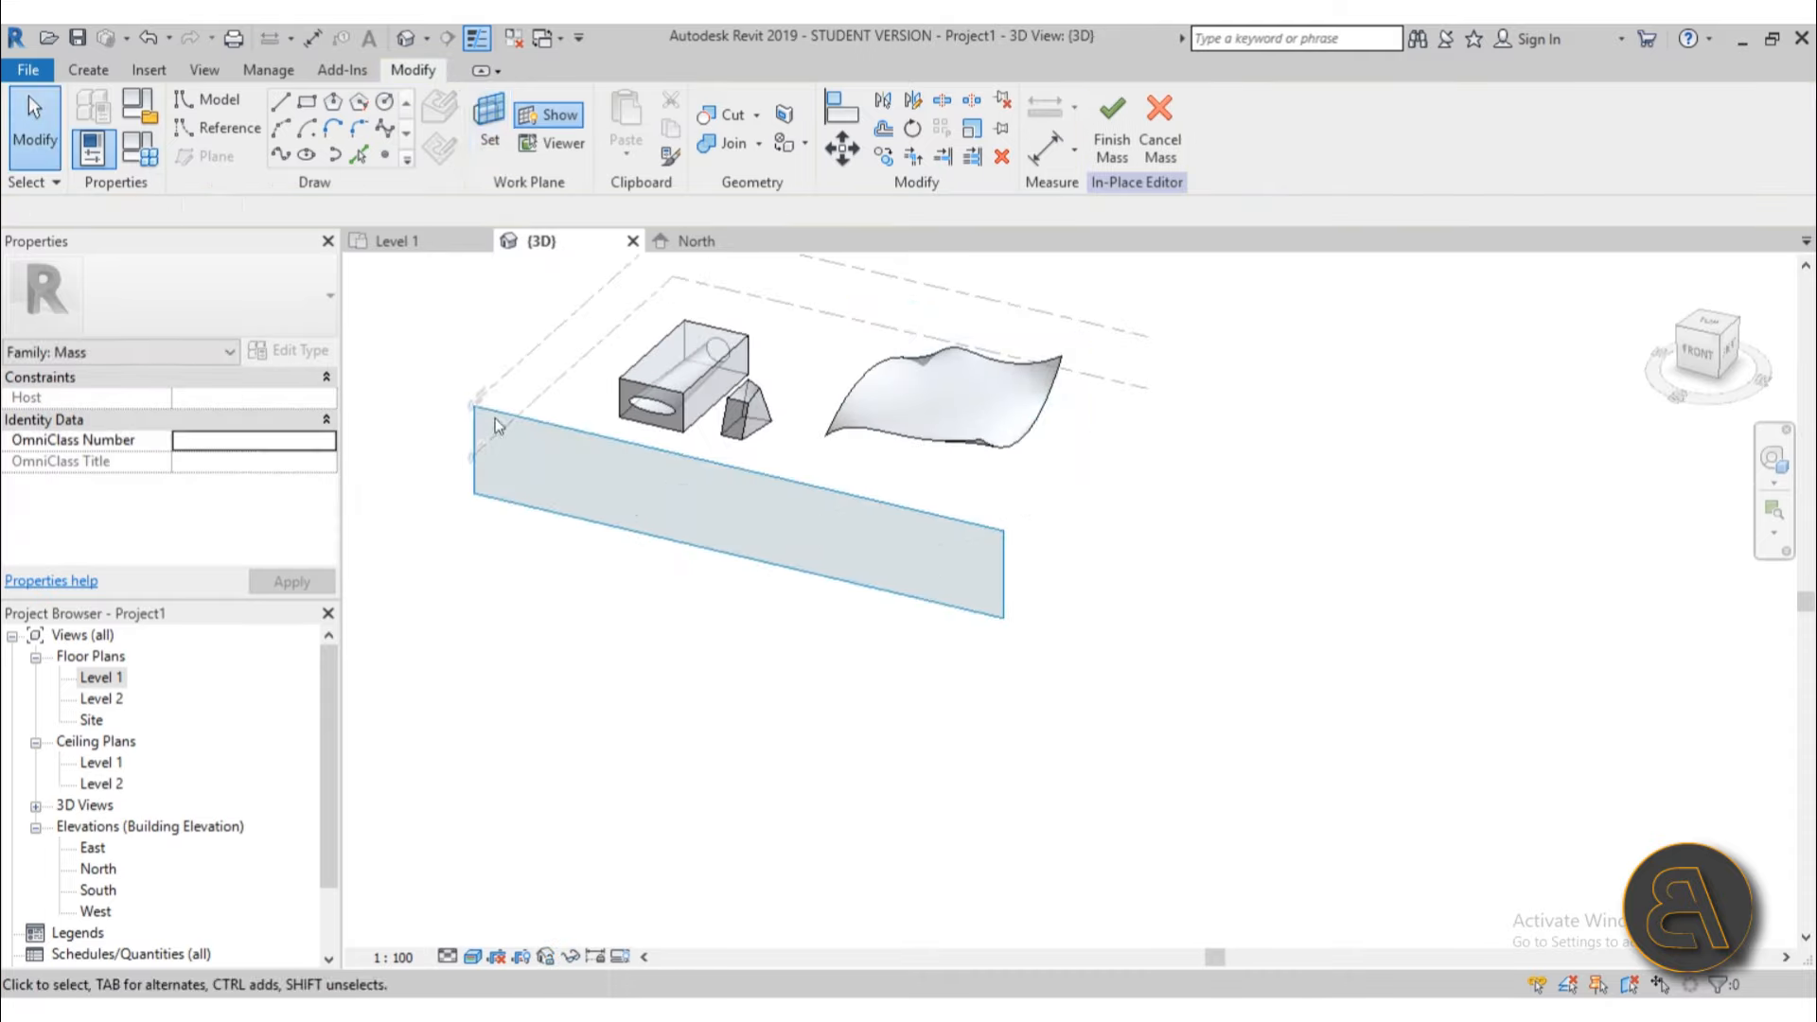
Step: Draw a vertical reference line on the revolve plane, from its upper edge to just below its lower edge, and exit the tool
left_click(207, 133)
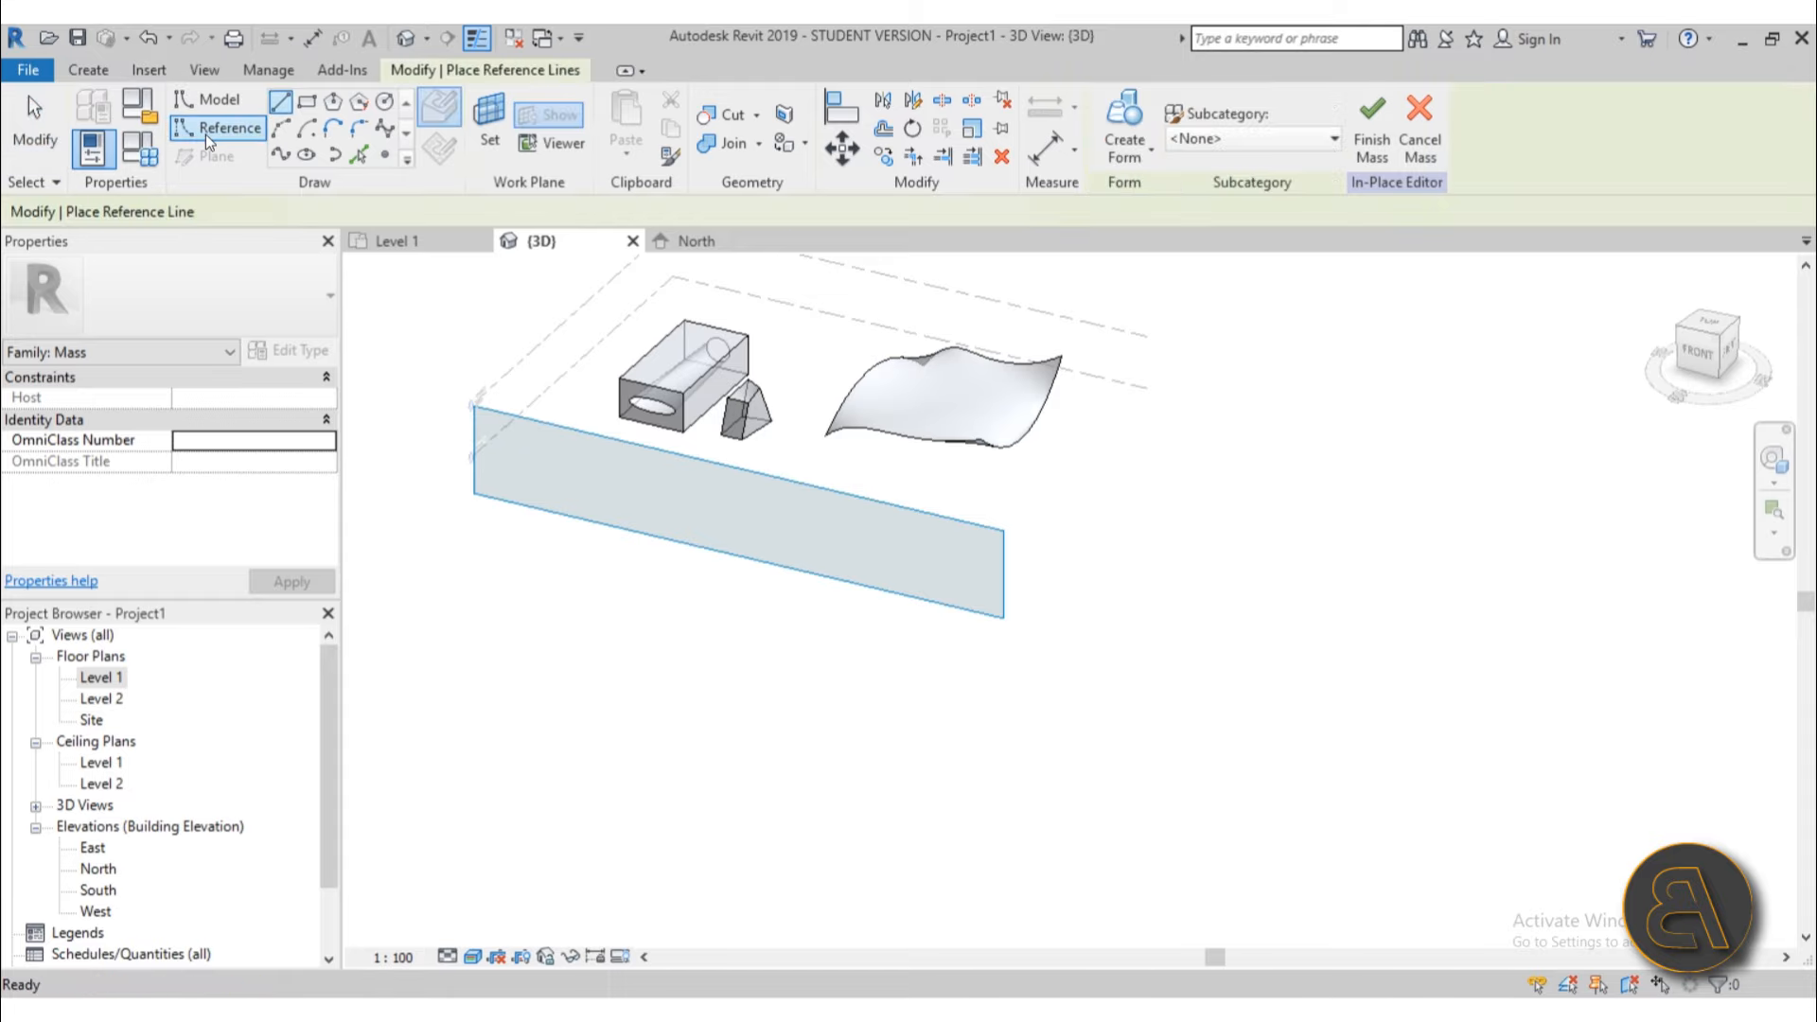
scroll(797, 505, "up", 5)
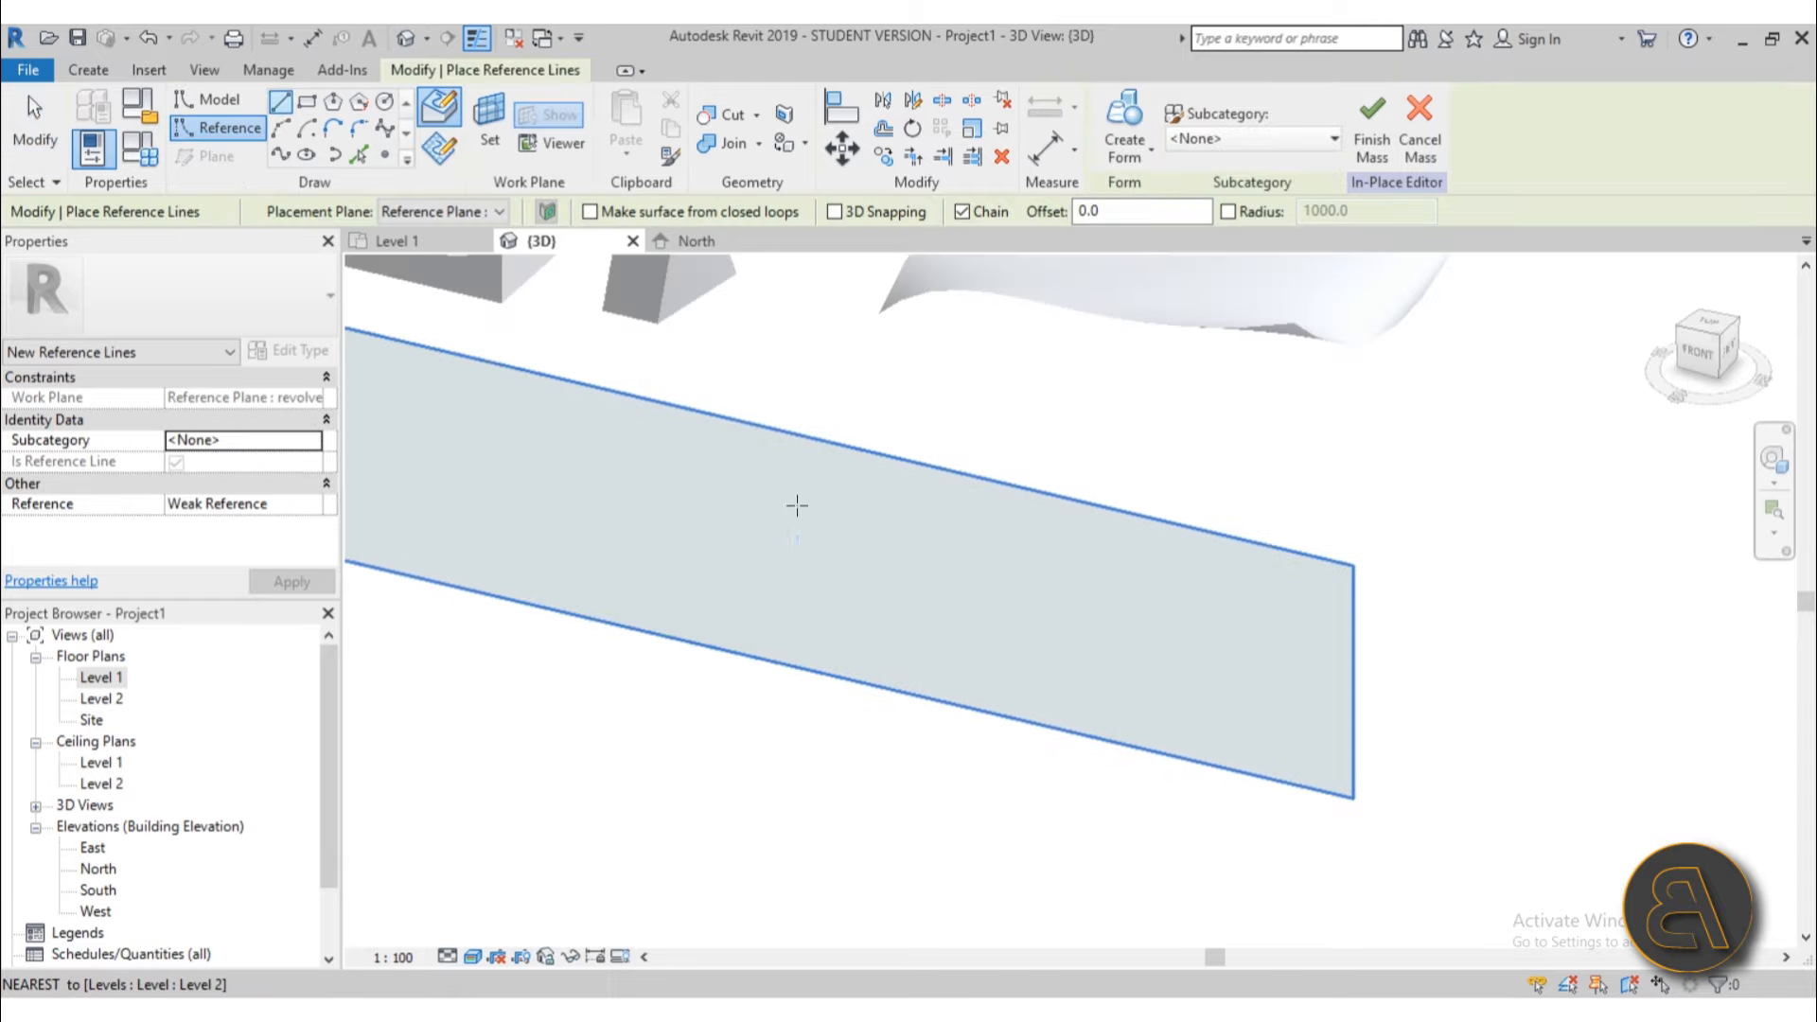
left_click(791, 429)
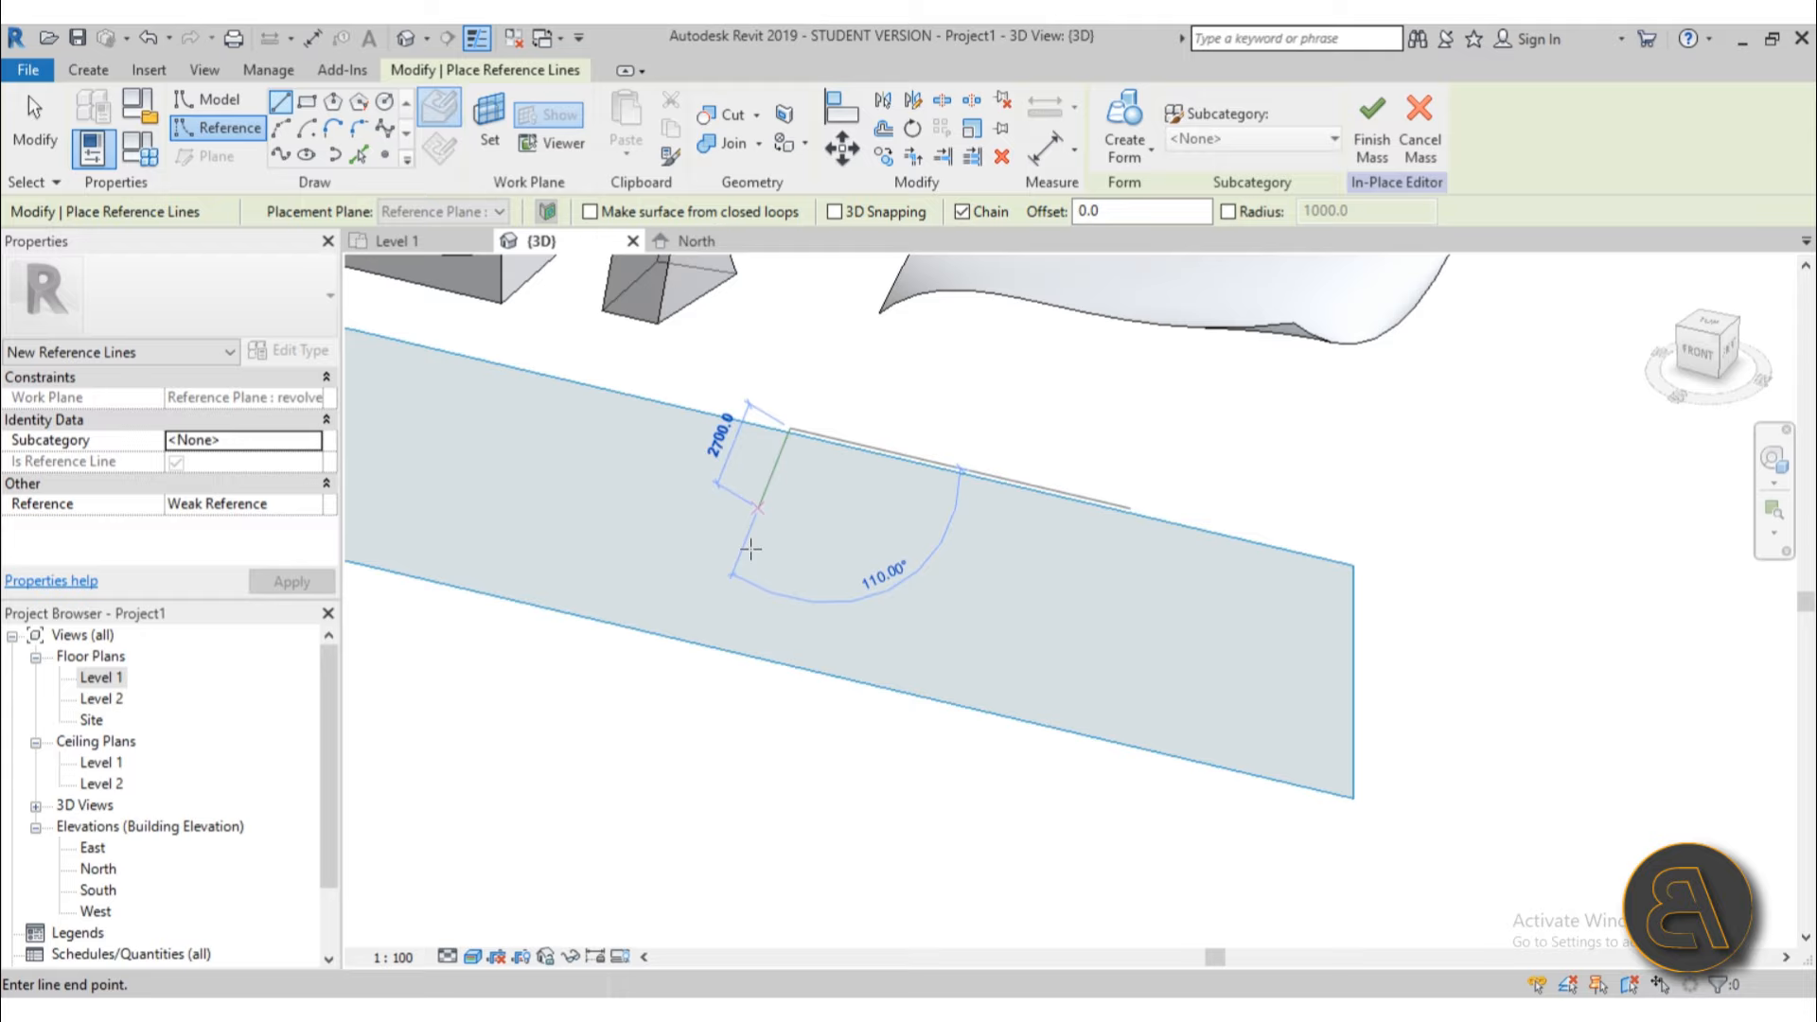
left_click(793, 702)
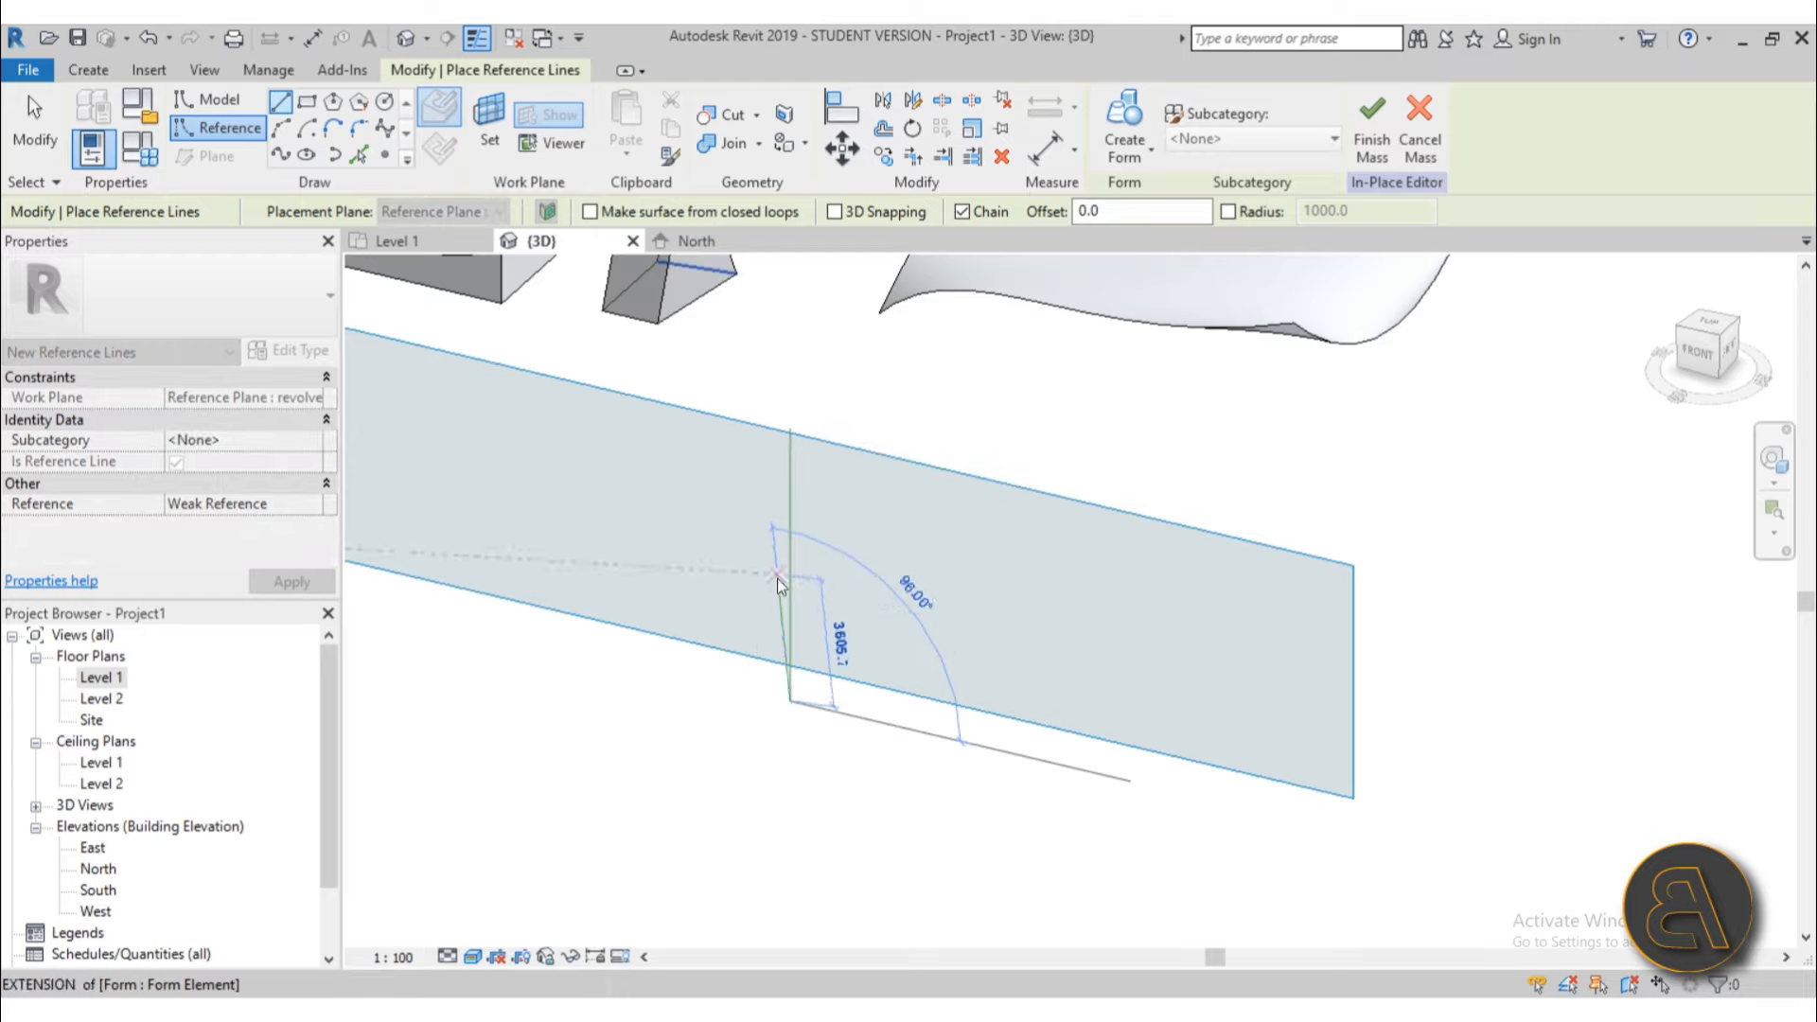
key("Escape")
key("Escape")
Step: On the reference line's own plane, draw a closed half-round profile from a vertical model line about 4000 mm long and an arc joining its ends
left_click(793, 440)
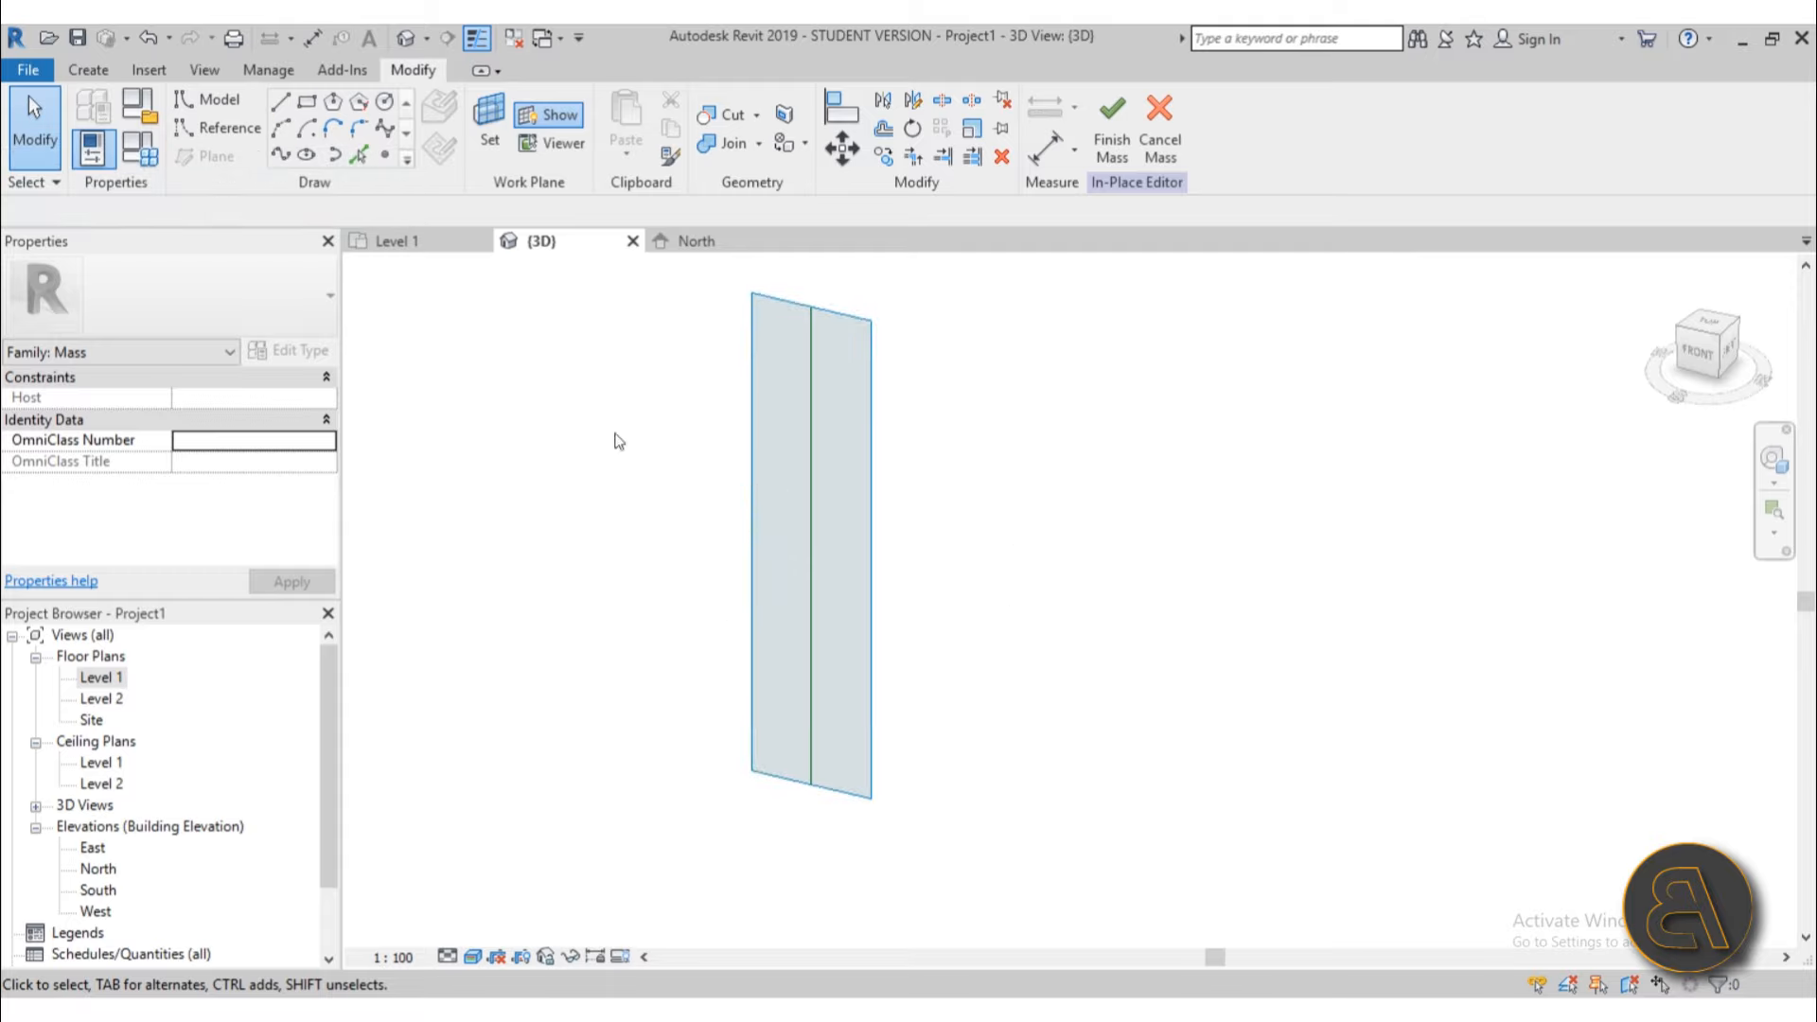
left_click(280, 100)
left_click(812, 461)
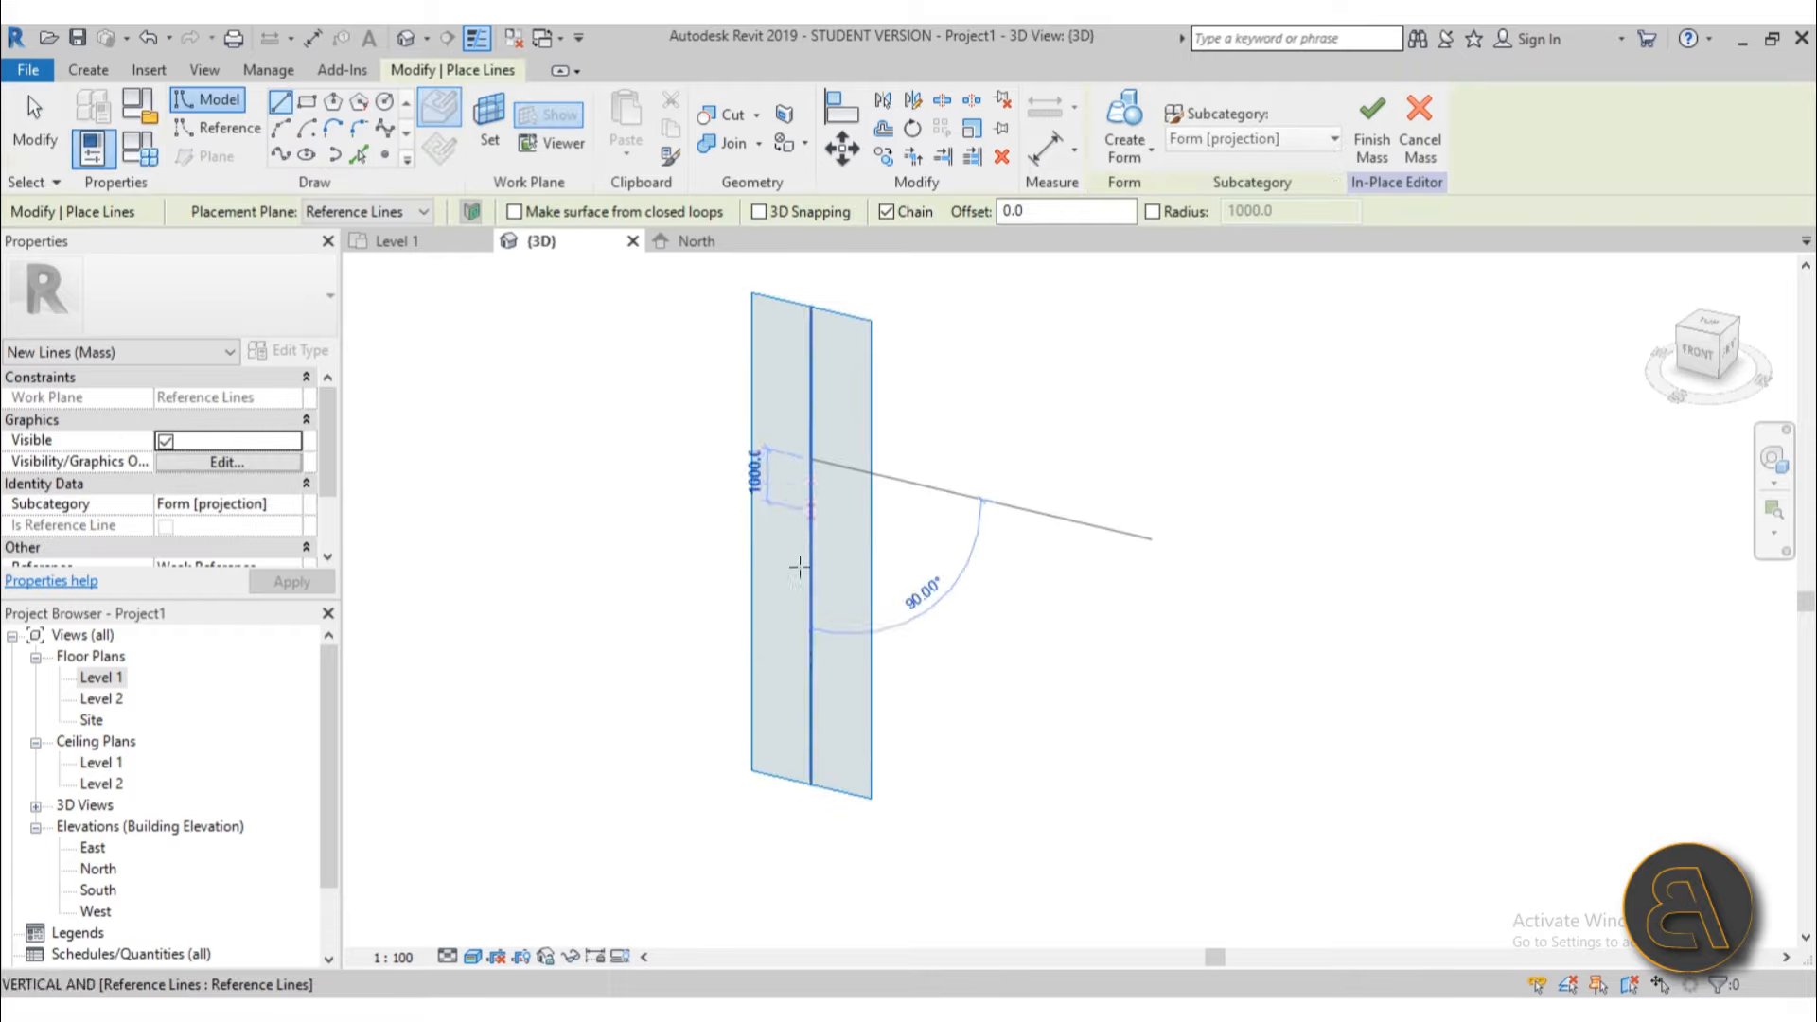
left_click(811, 668)
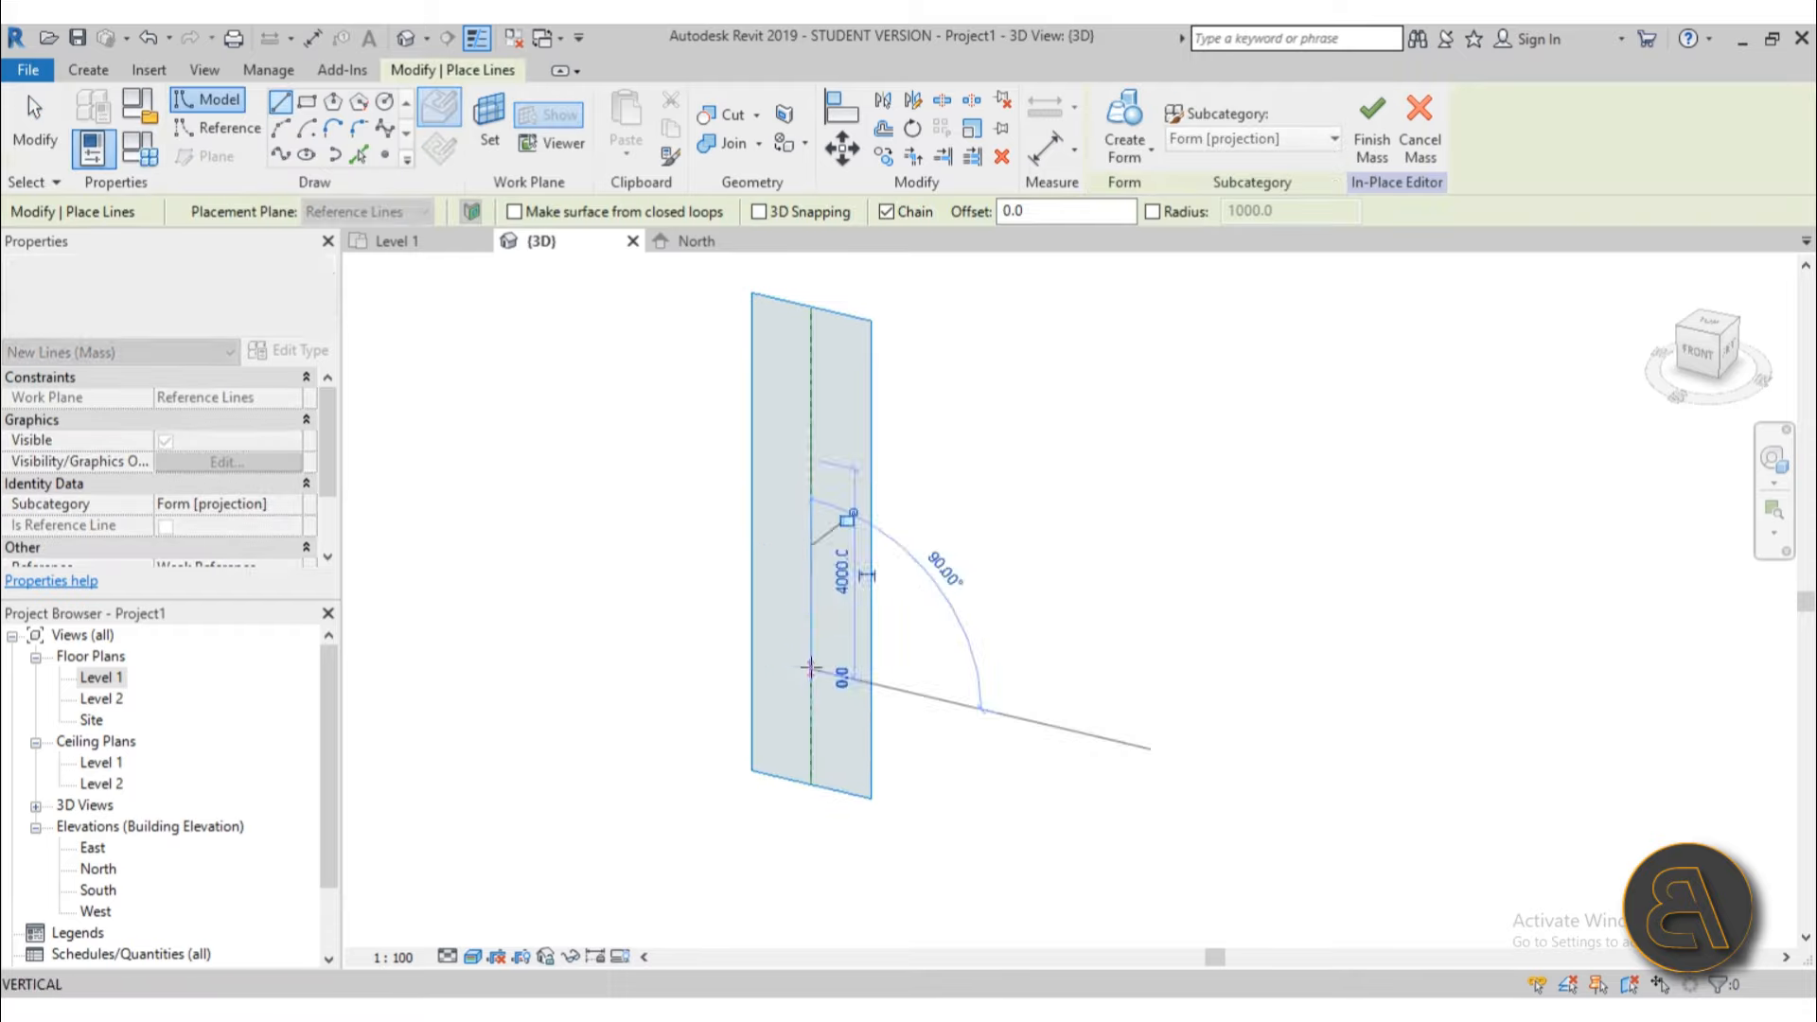
left_click(280, 129)
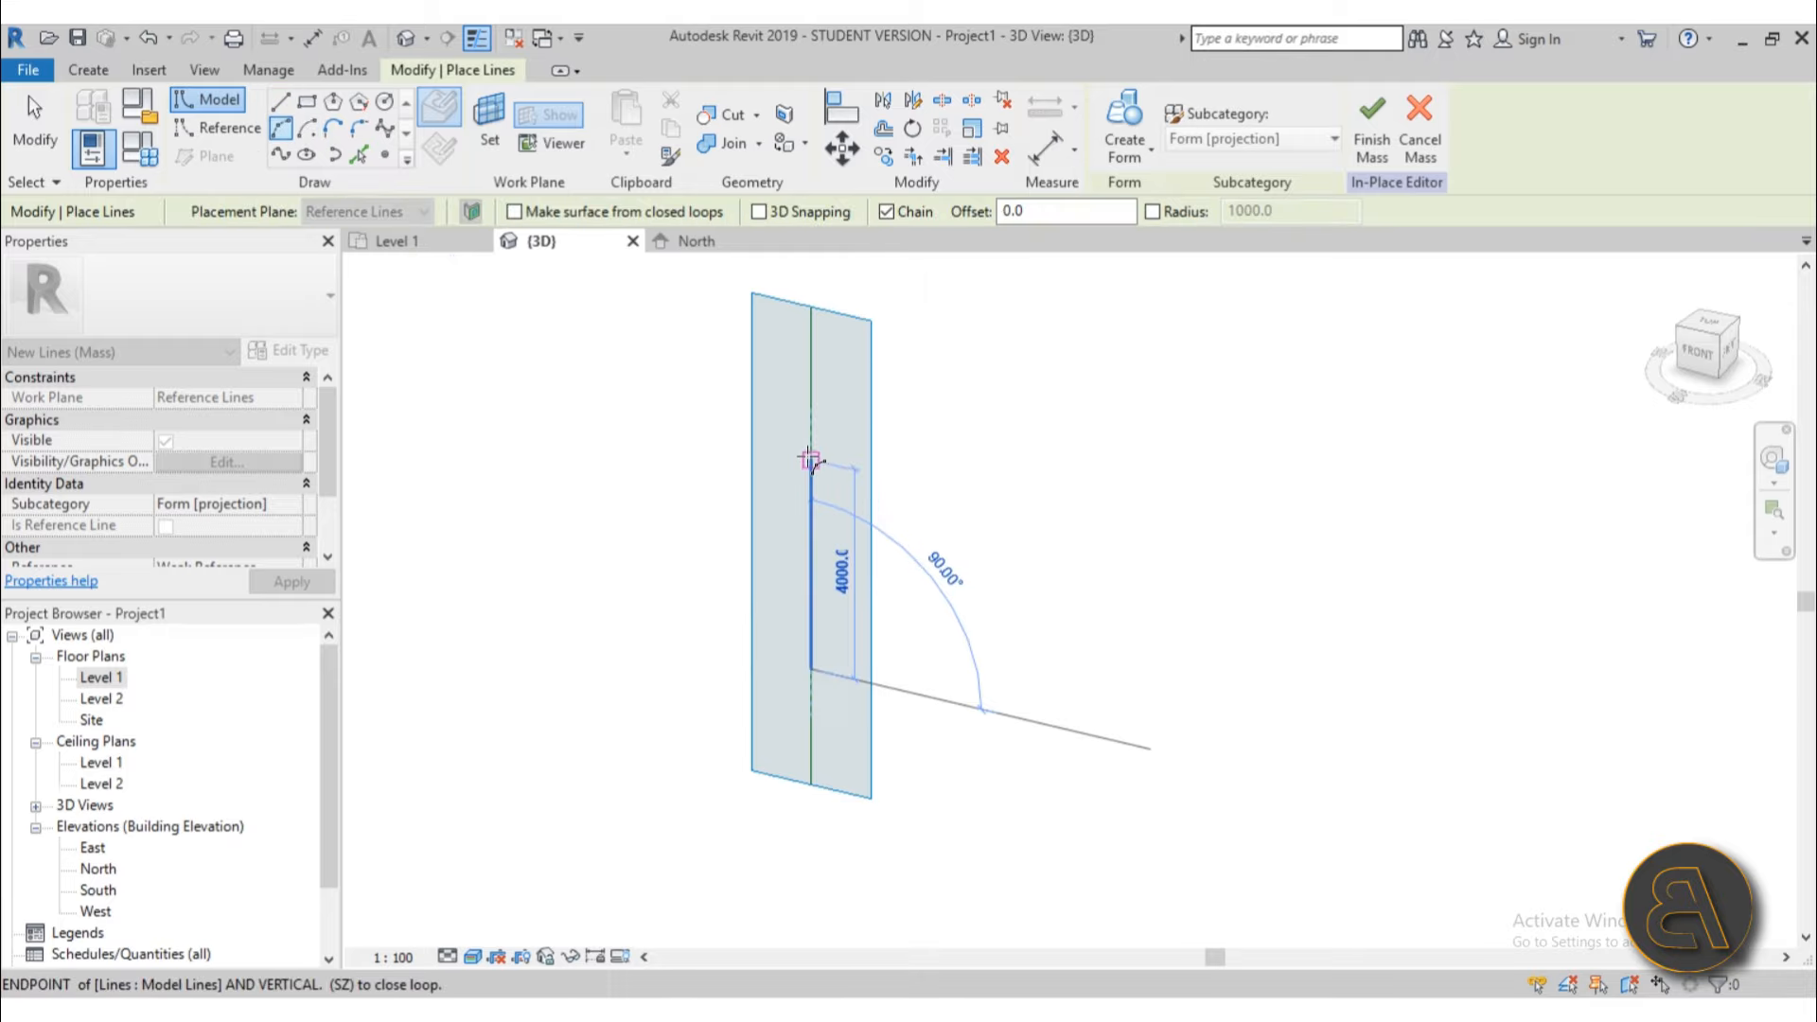
left_click(811, 461)
left_click(904, 526)
key("Escape")
left_click(35, 123)
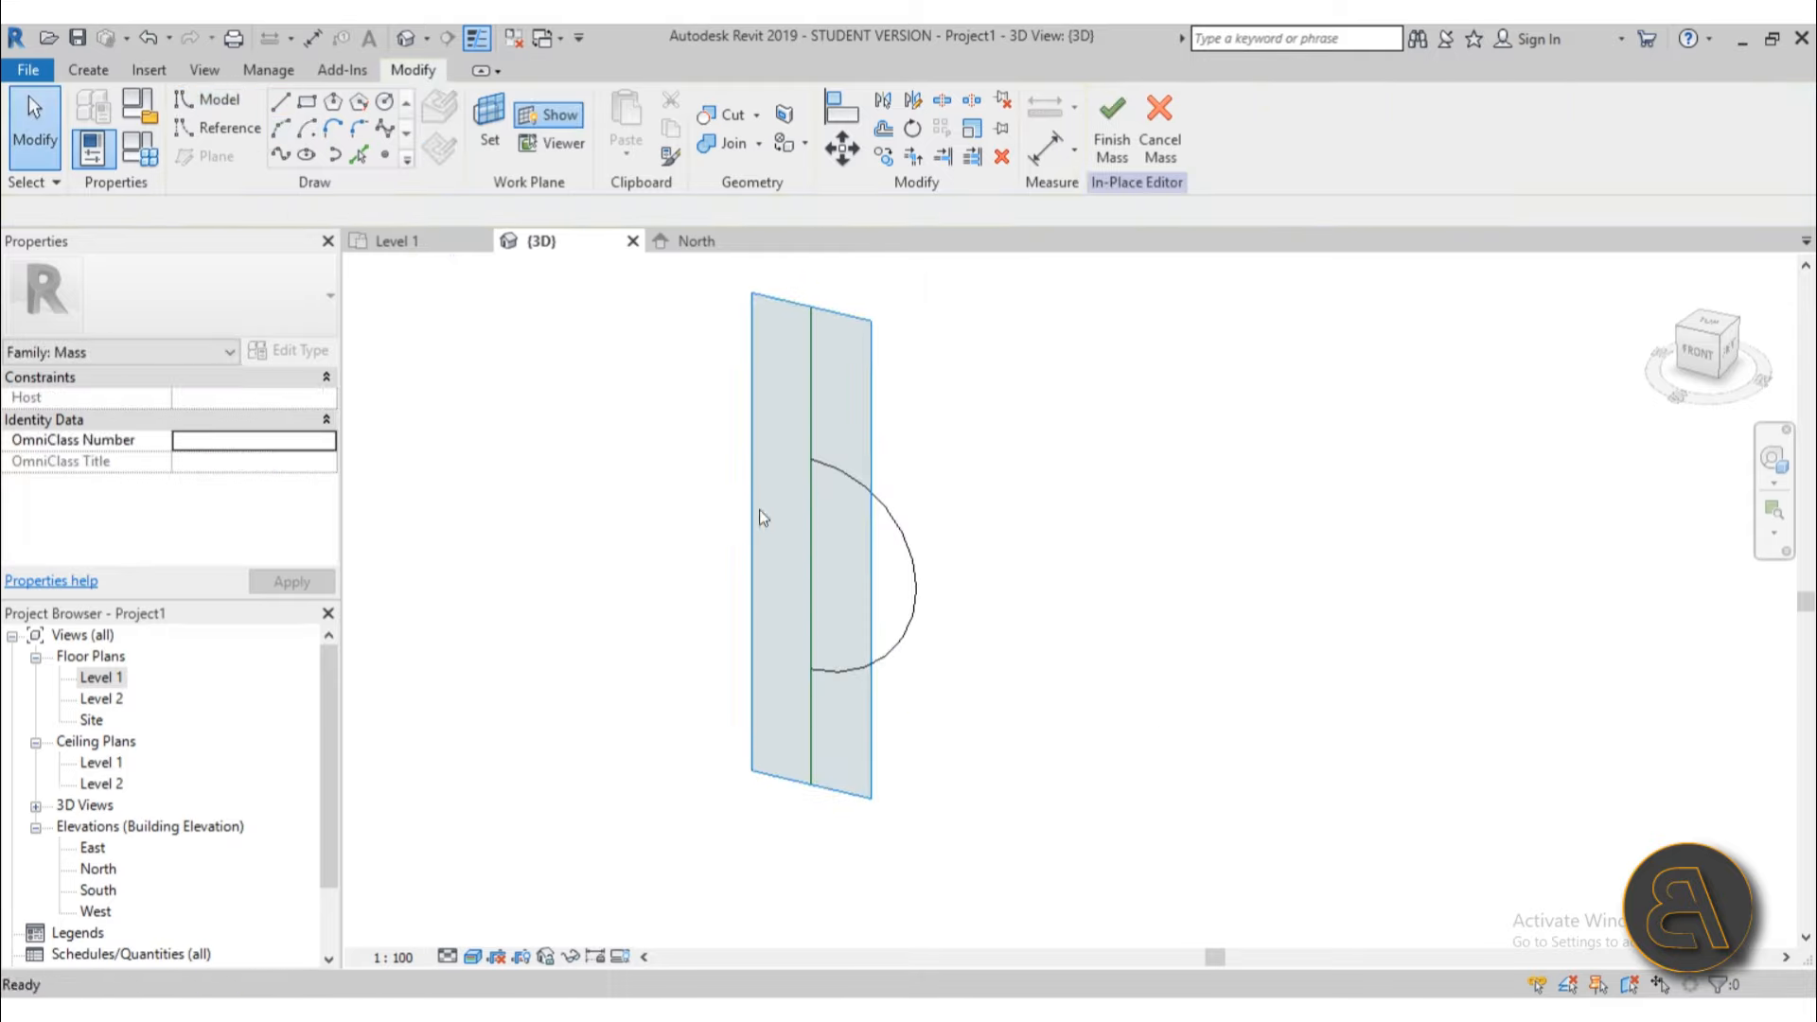
Step: Create a revolved form from the half-round profile, using the vertical reference line as its axis
left_click(882, 513)
mouse_move(1003, 762)
middle_mouse_down("shift")
mouse_move(1230, 531)
mouse_move(1338, 653)
mouse_move(1035, 710)
mouse_move(904, 566)
middle_mouse_up("shift")
scroll(826, 527, "up", 2)
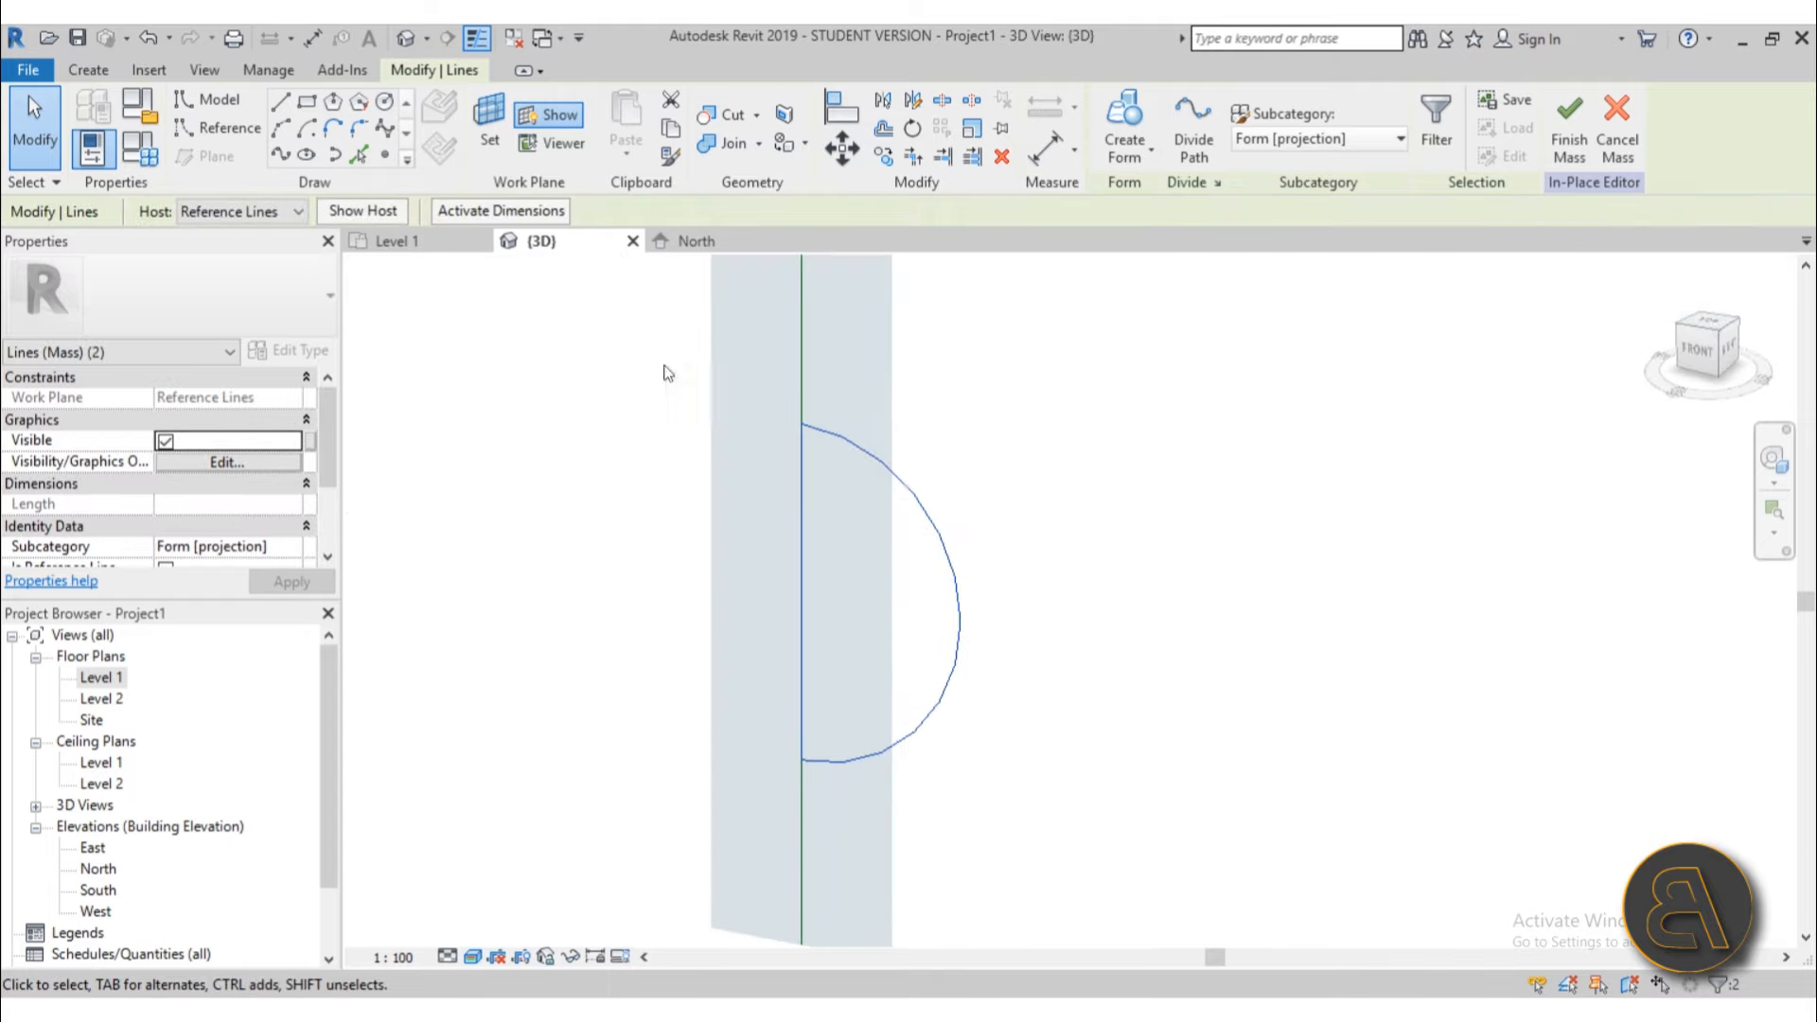
left_click(800, 348, "ctrl")
scroll(781, 377, "down", 3)
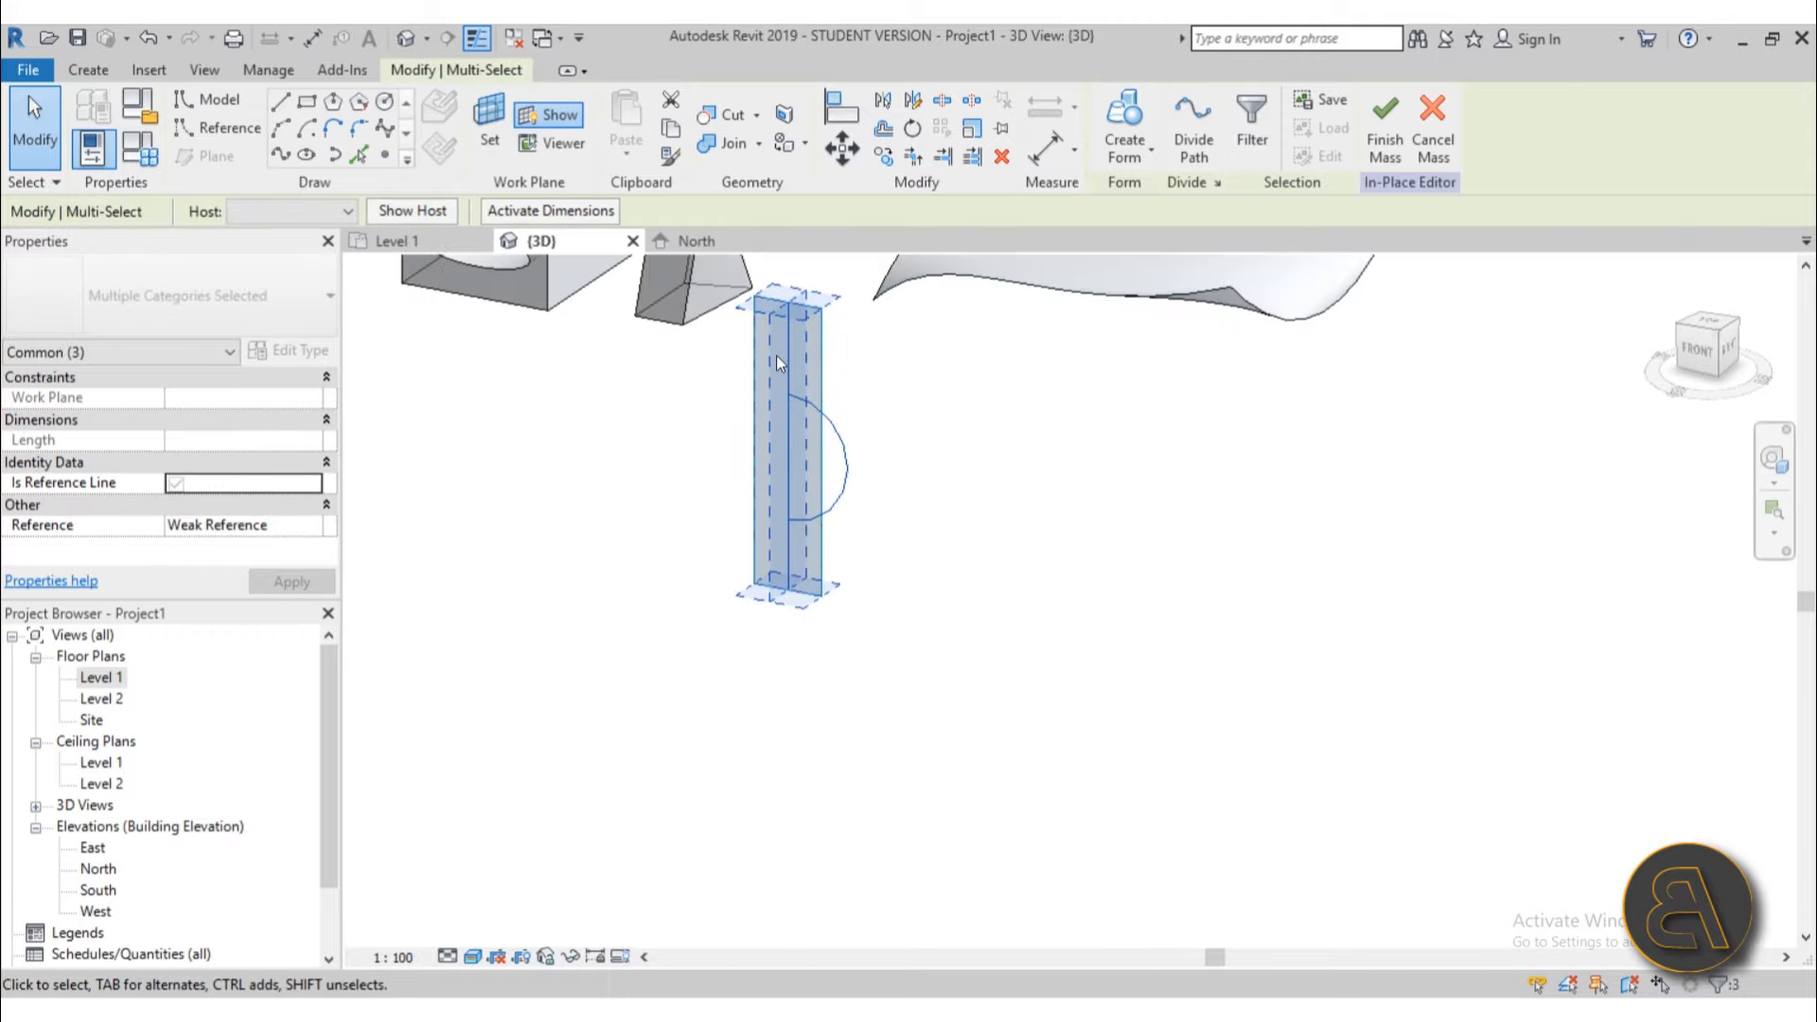
scroll(776, 355, "up", 3)
scroll(782, 309, "down", 3)
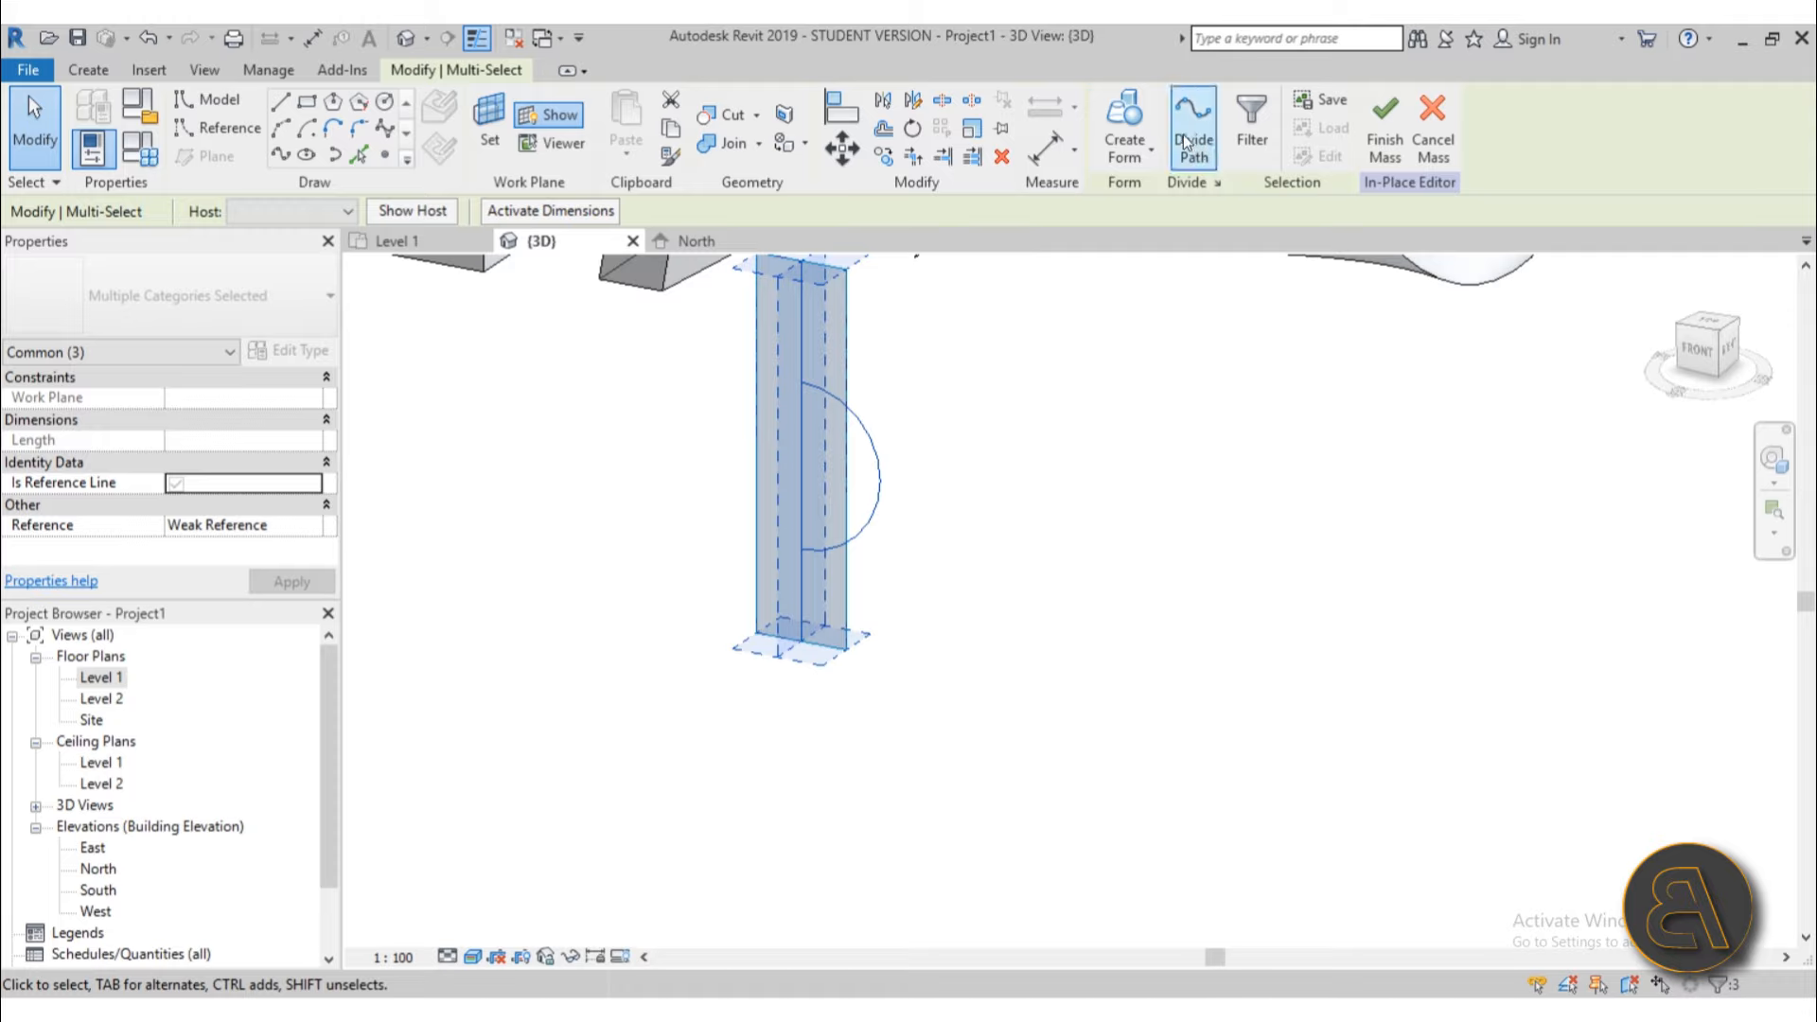
left_click(1136, 116)
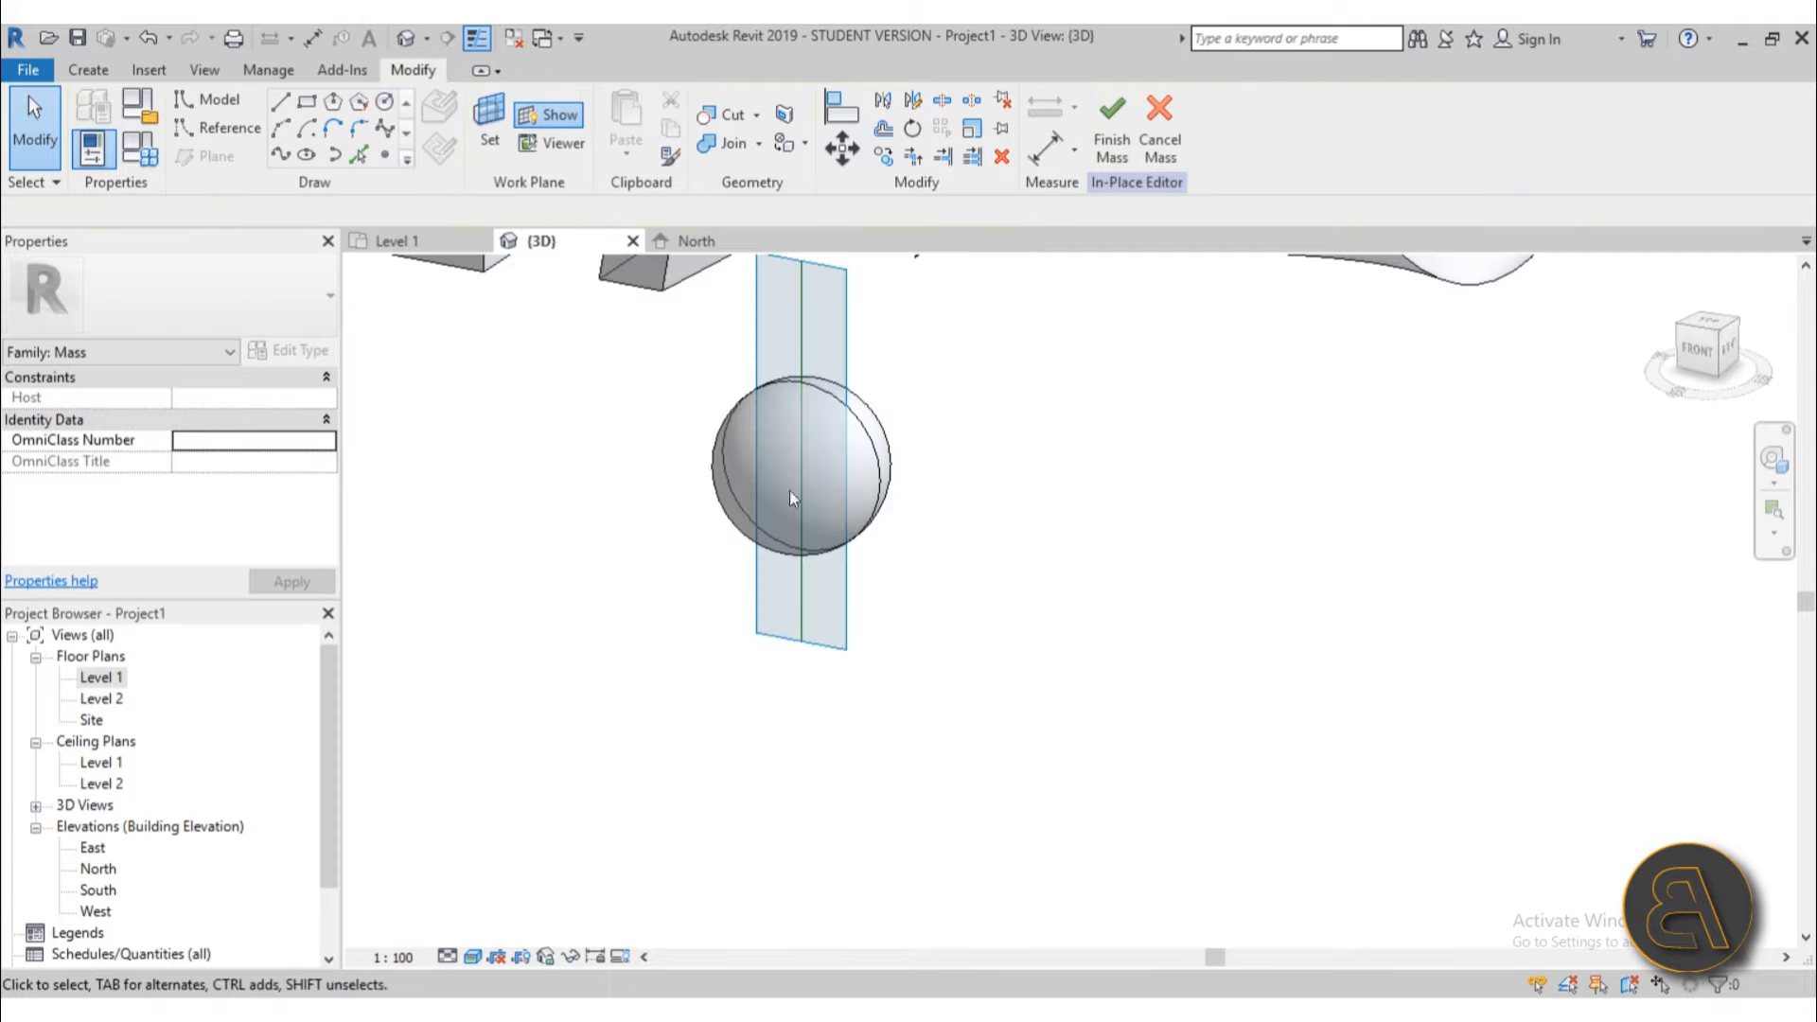
Step: Pull one half of the sphere's surface outward from the axis to reshape the form into a ring
middle_click_drag(1001, 614, 968, 766, "shift")
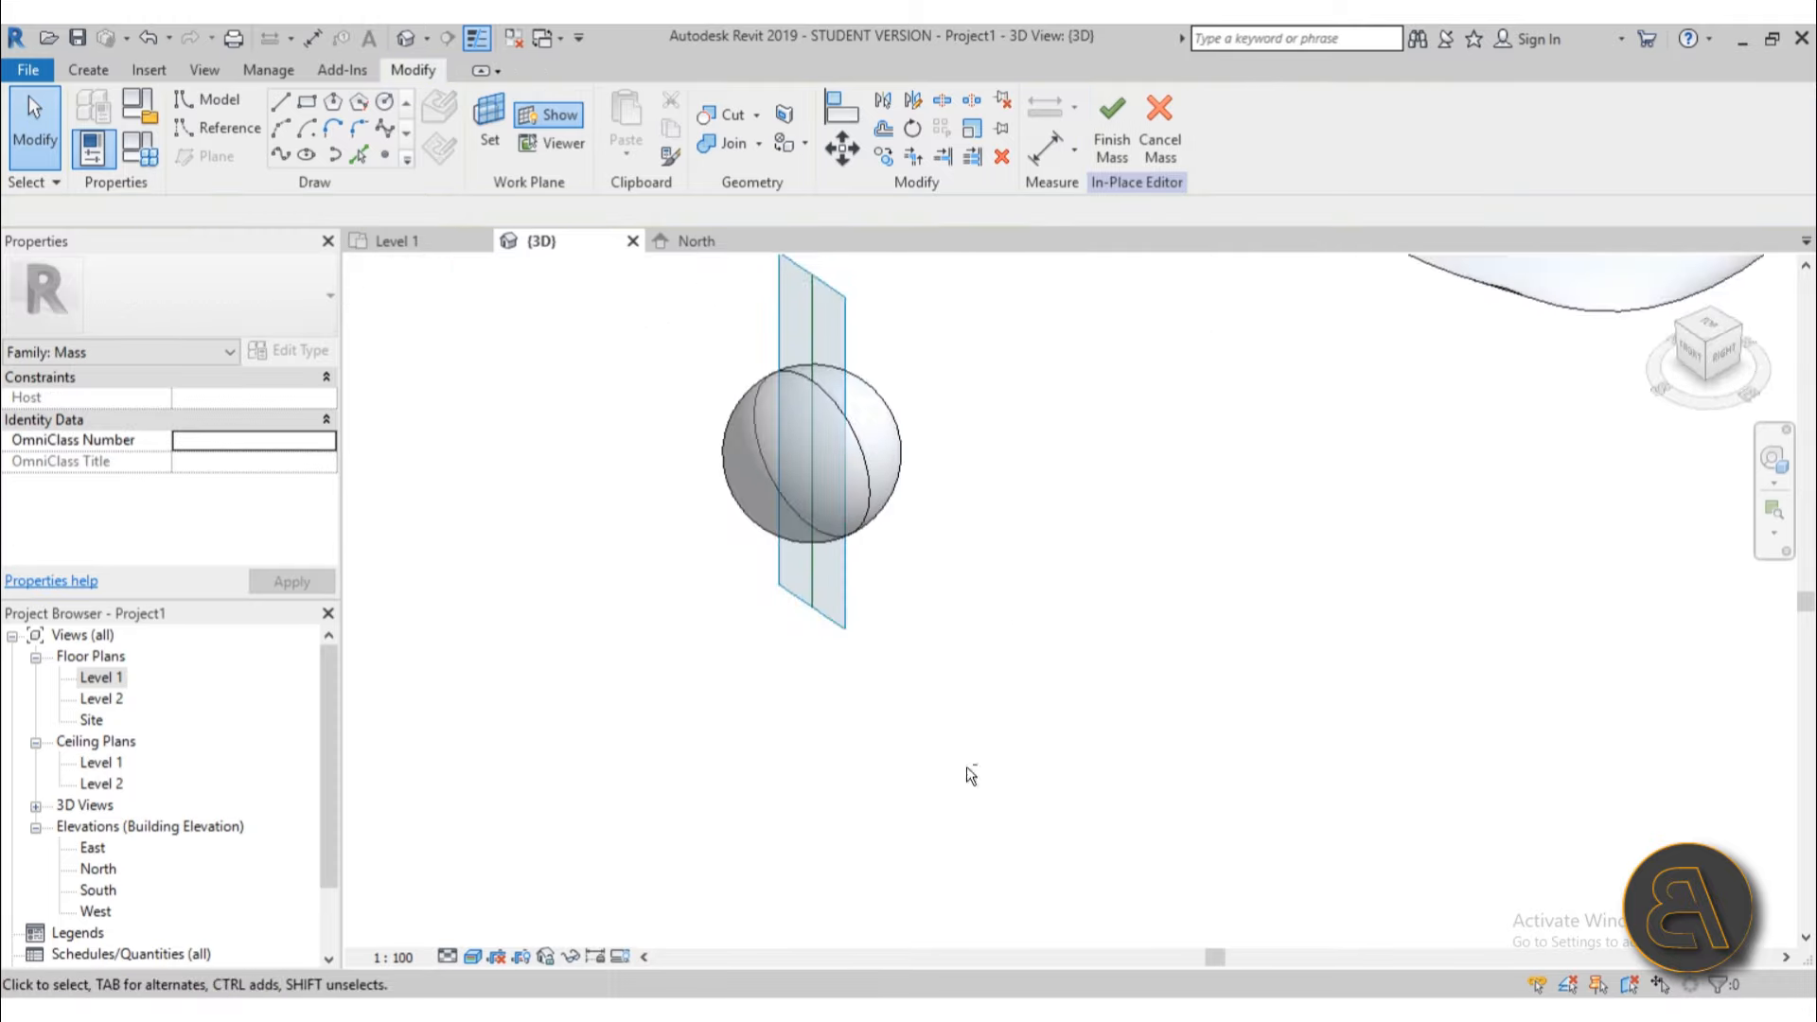
left_click(733, 483)
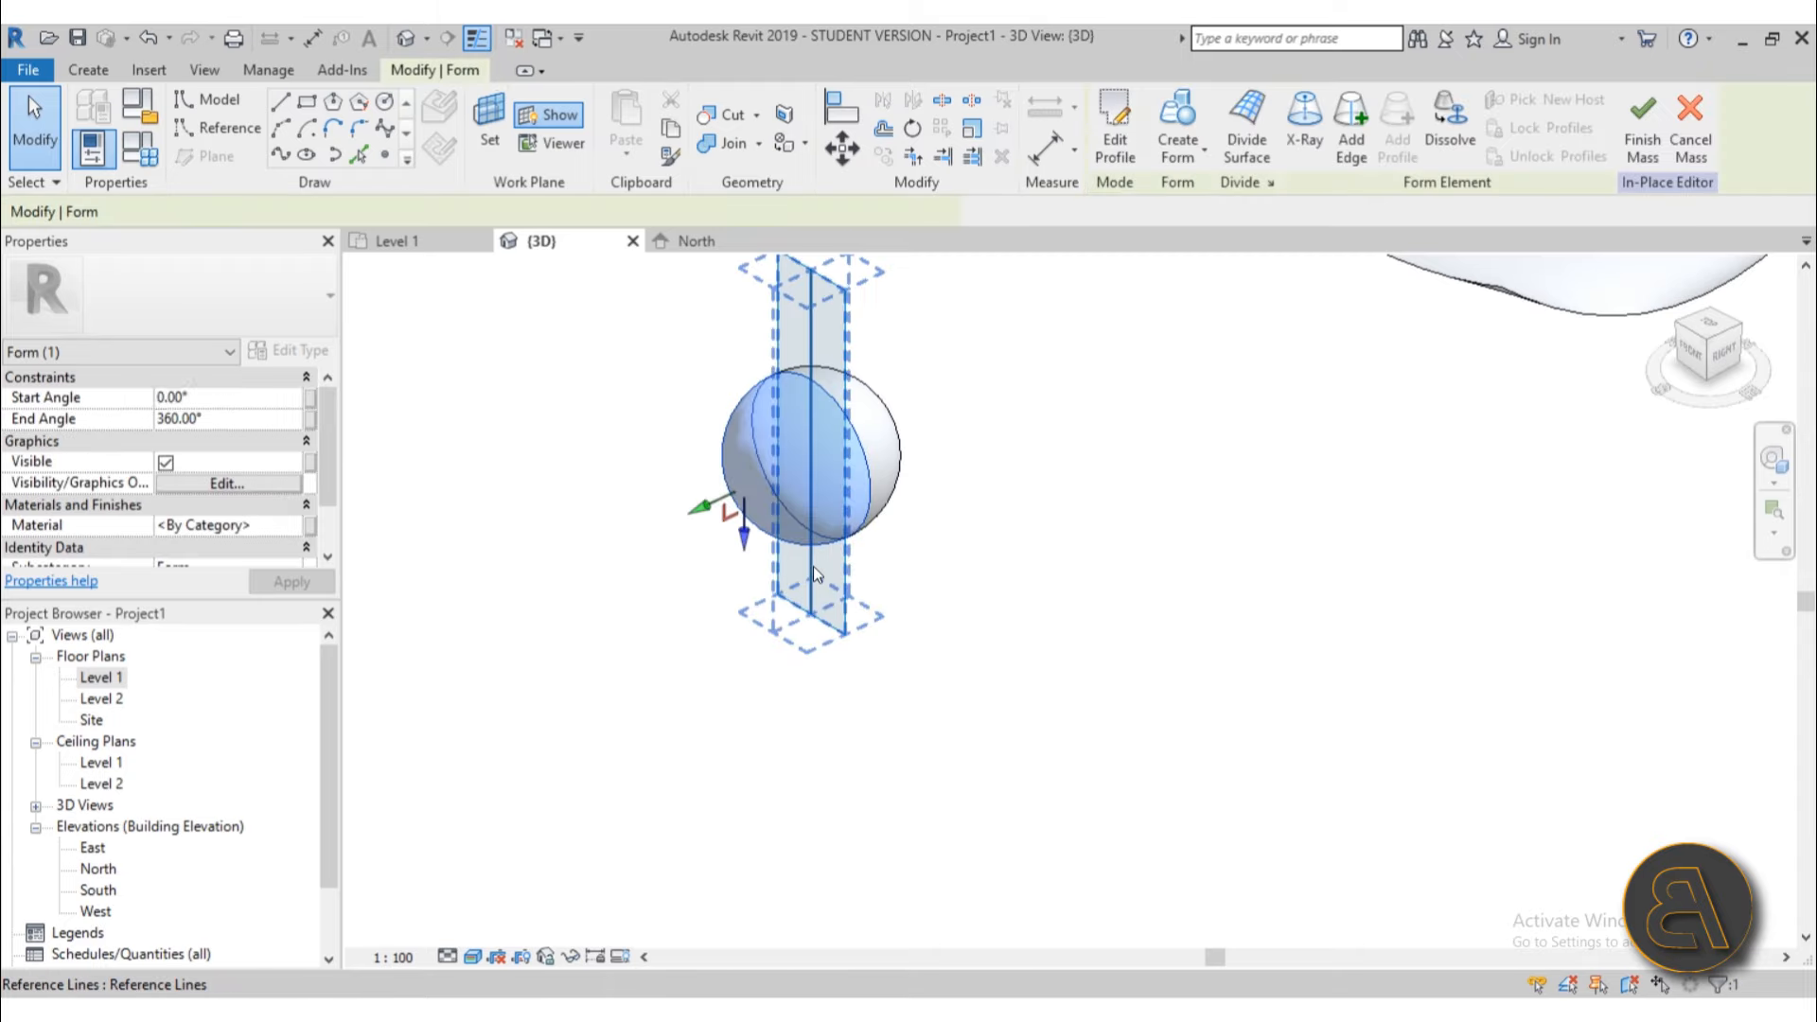
middle_click_drag(731, 507, 694, 519, "shift")
left_click_drag(688, 503, 568, 573)
middle_click_drag(758, 669, 1066, 805, "shift")
middle_click_drag(1023, 637, 998, 746, "shift")
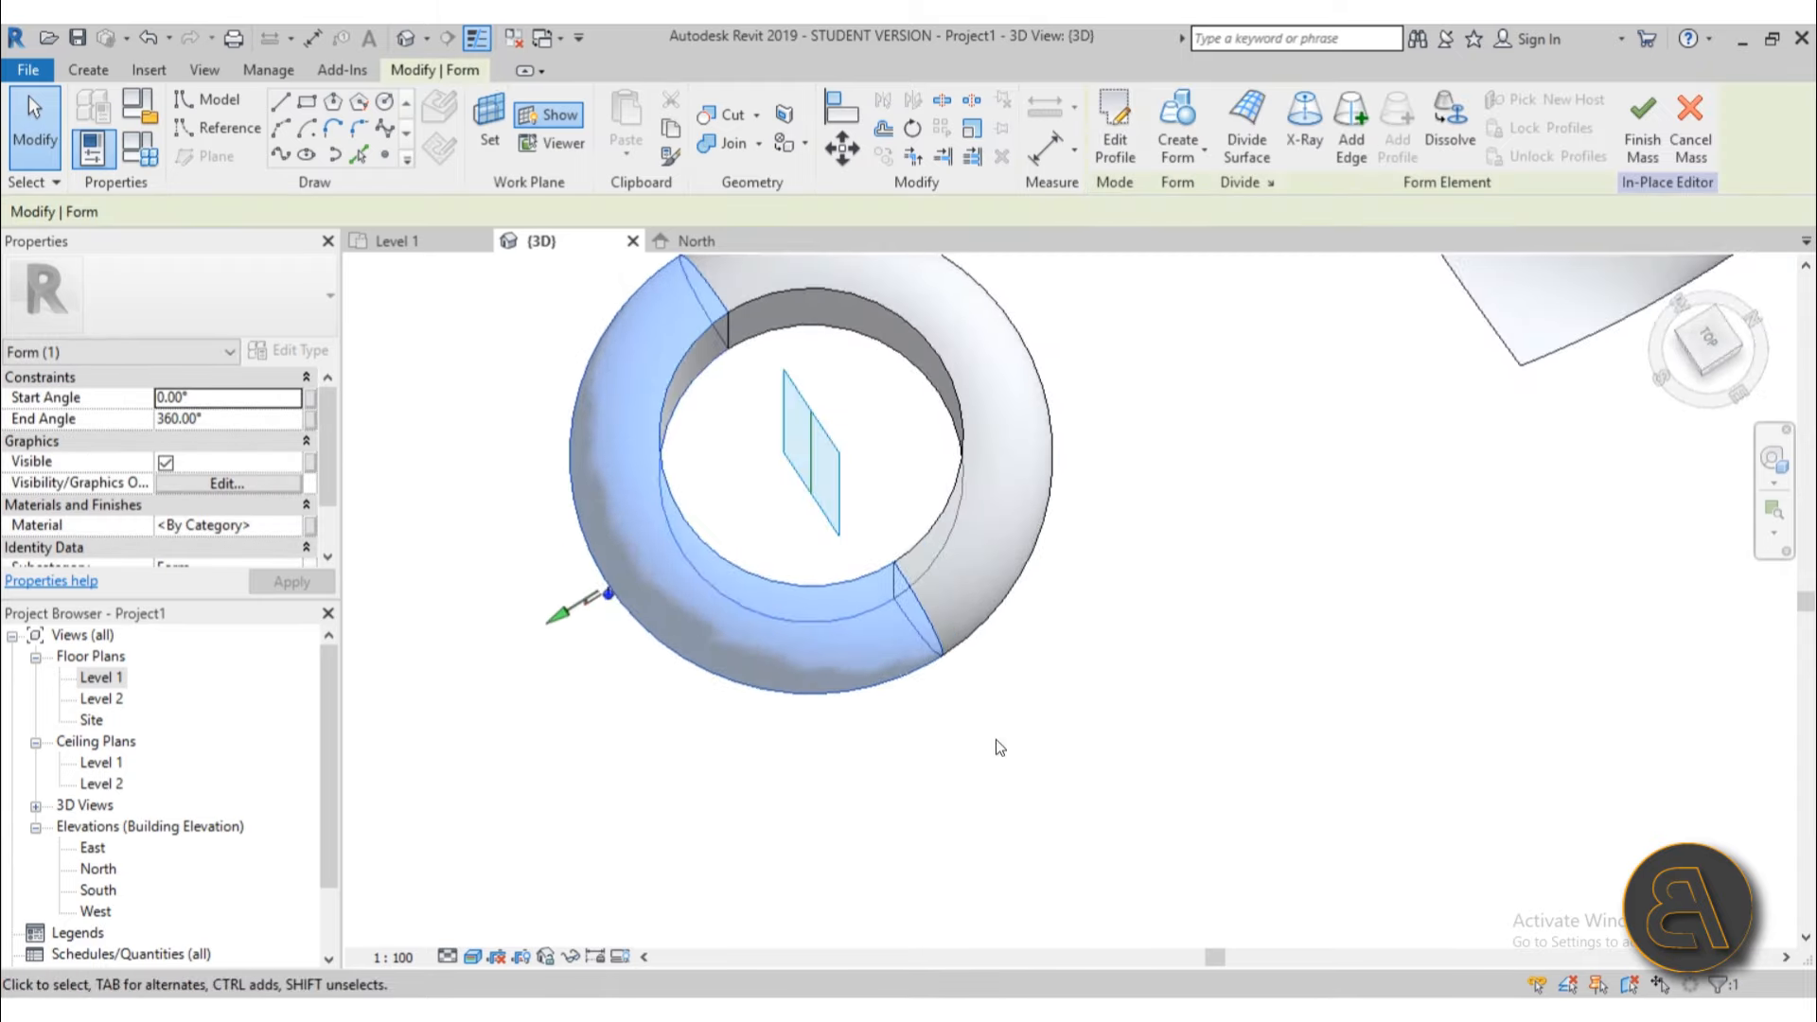
scroll(695, 370, "up", 2)
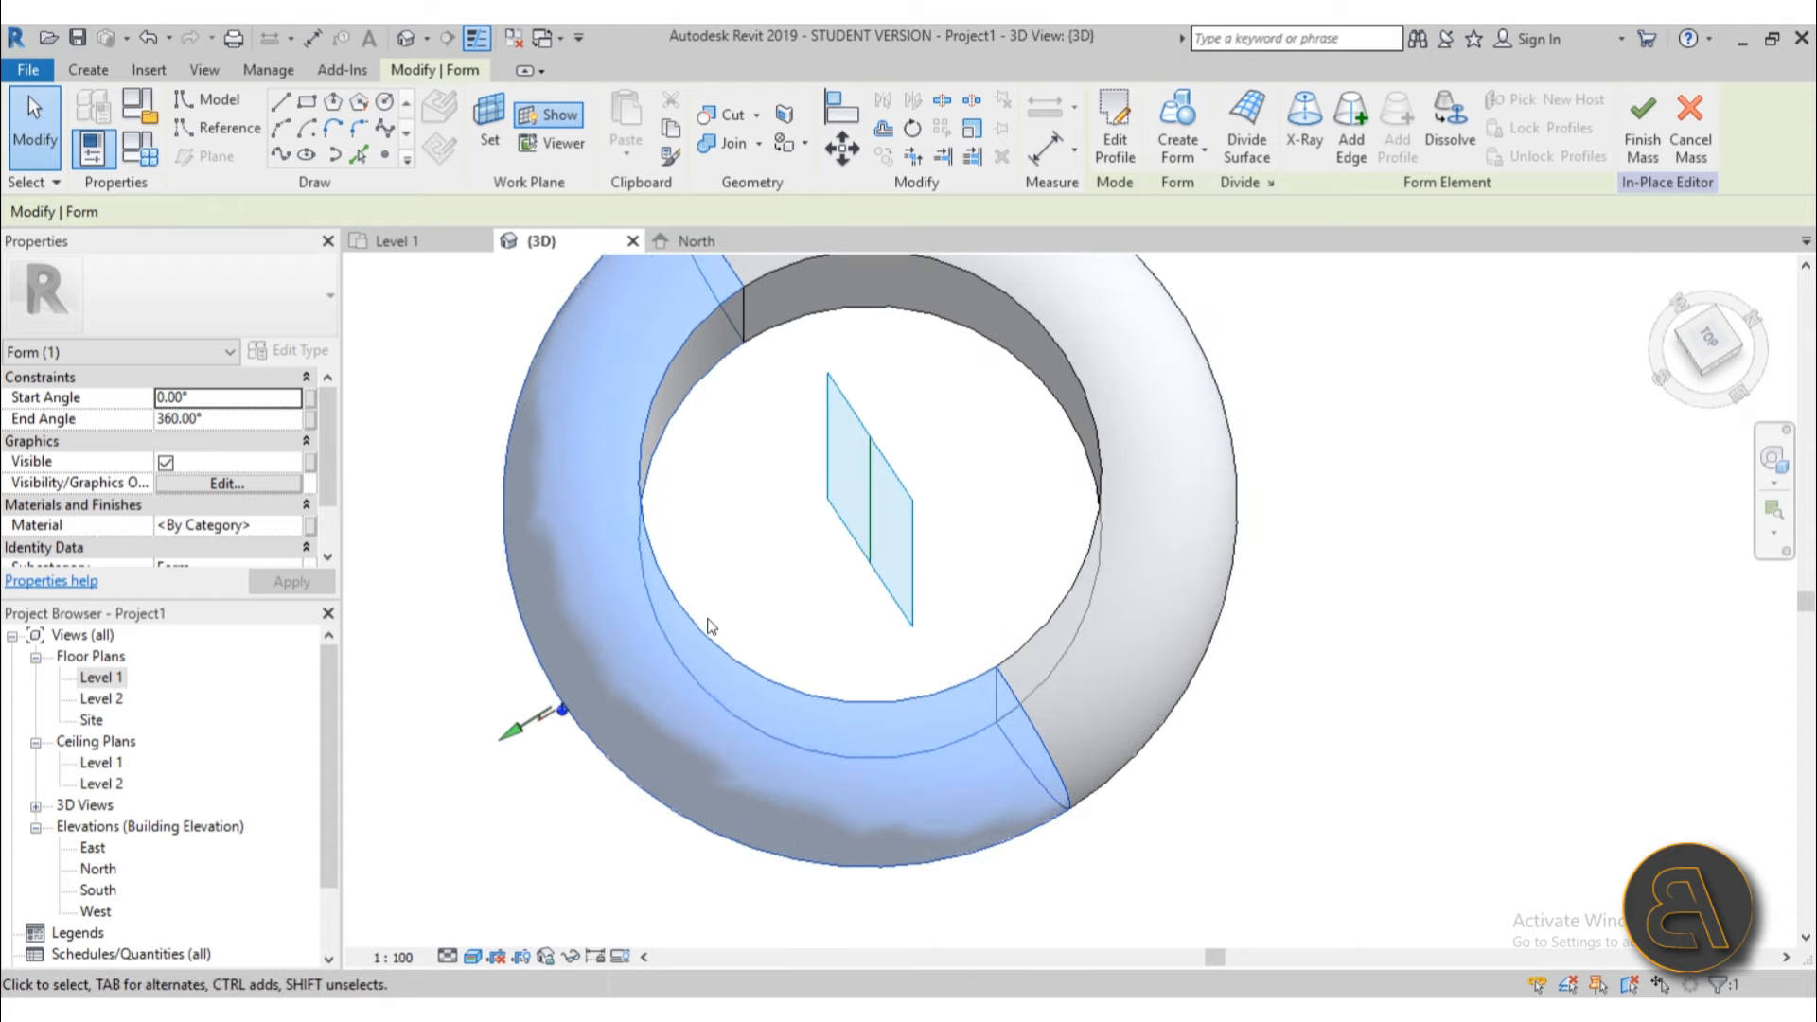
Step: Undo the last reshaping of the revolved ring to restore the sphere
left_click(915, 559)
middle_click_drag(914, 559, 1048, 398, "shift")
left_click(758, 507)
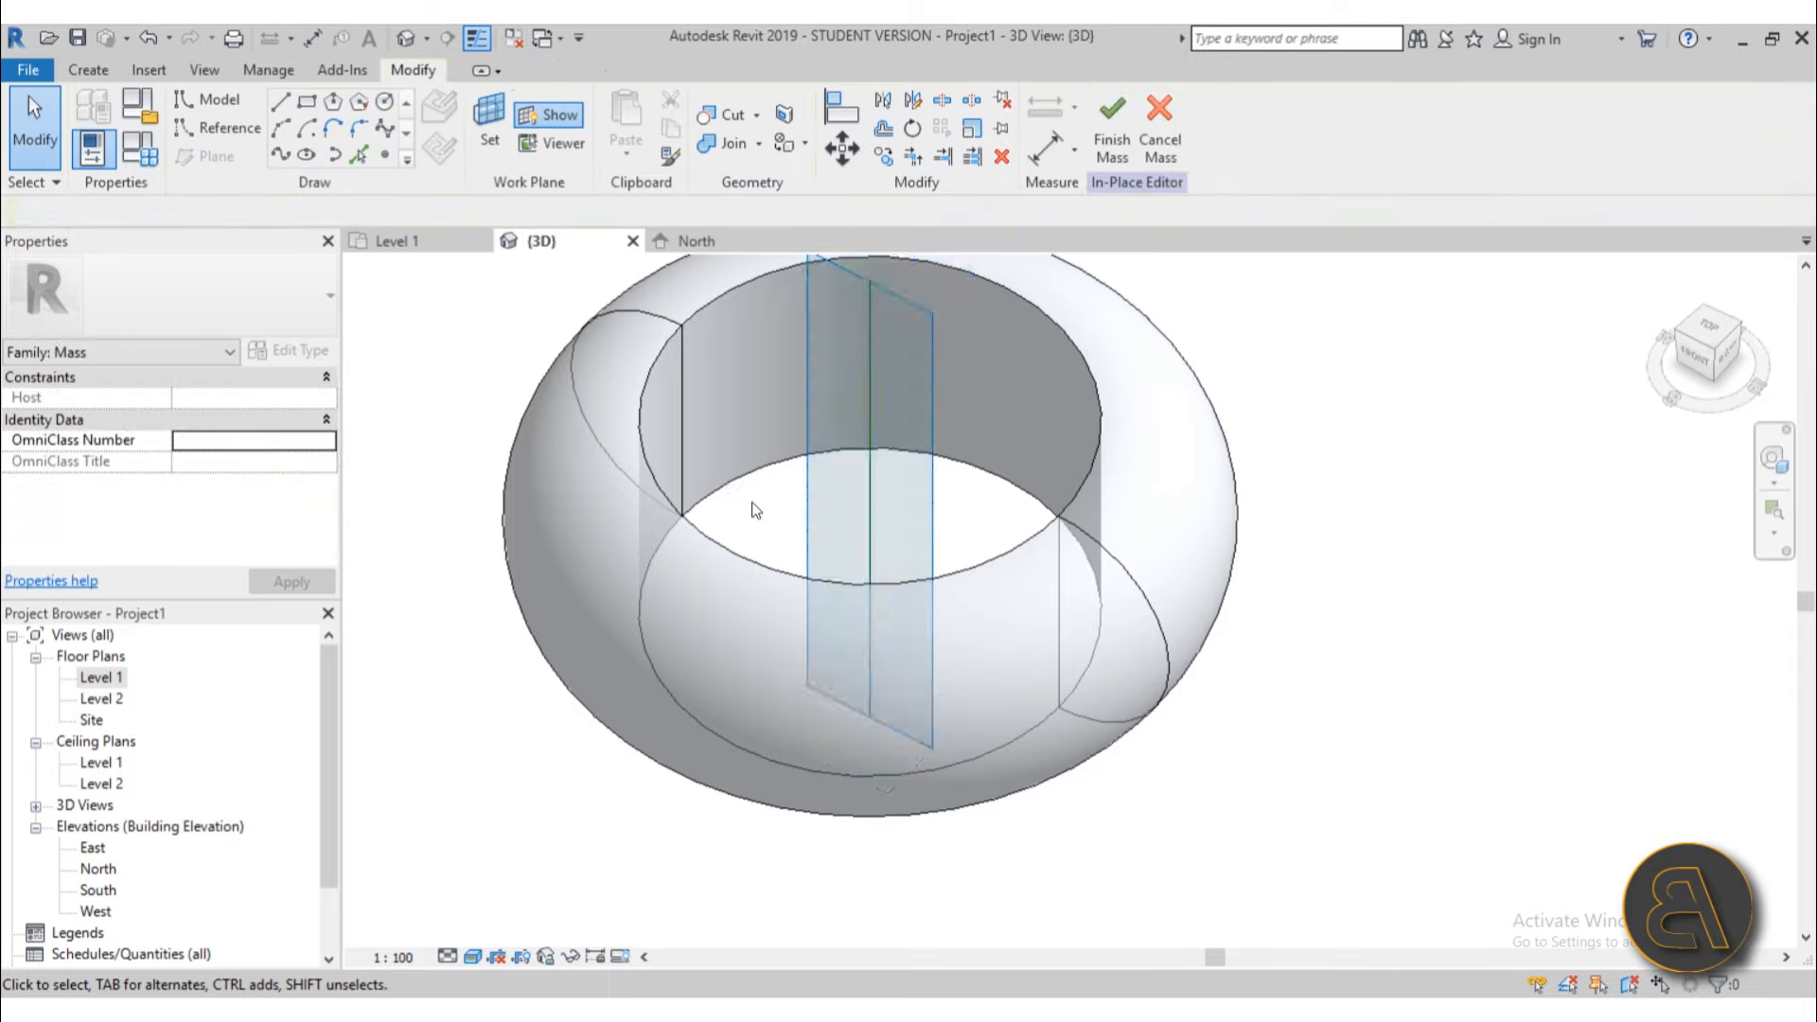
scroll(757, 506, "down", 2)
left_click(151, 42)
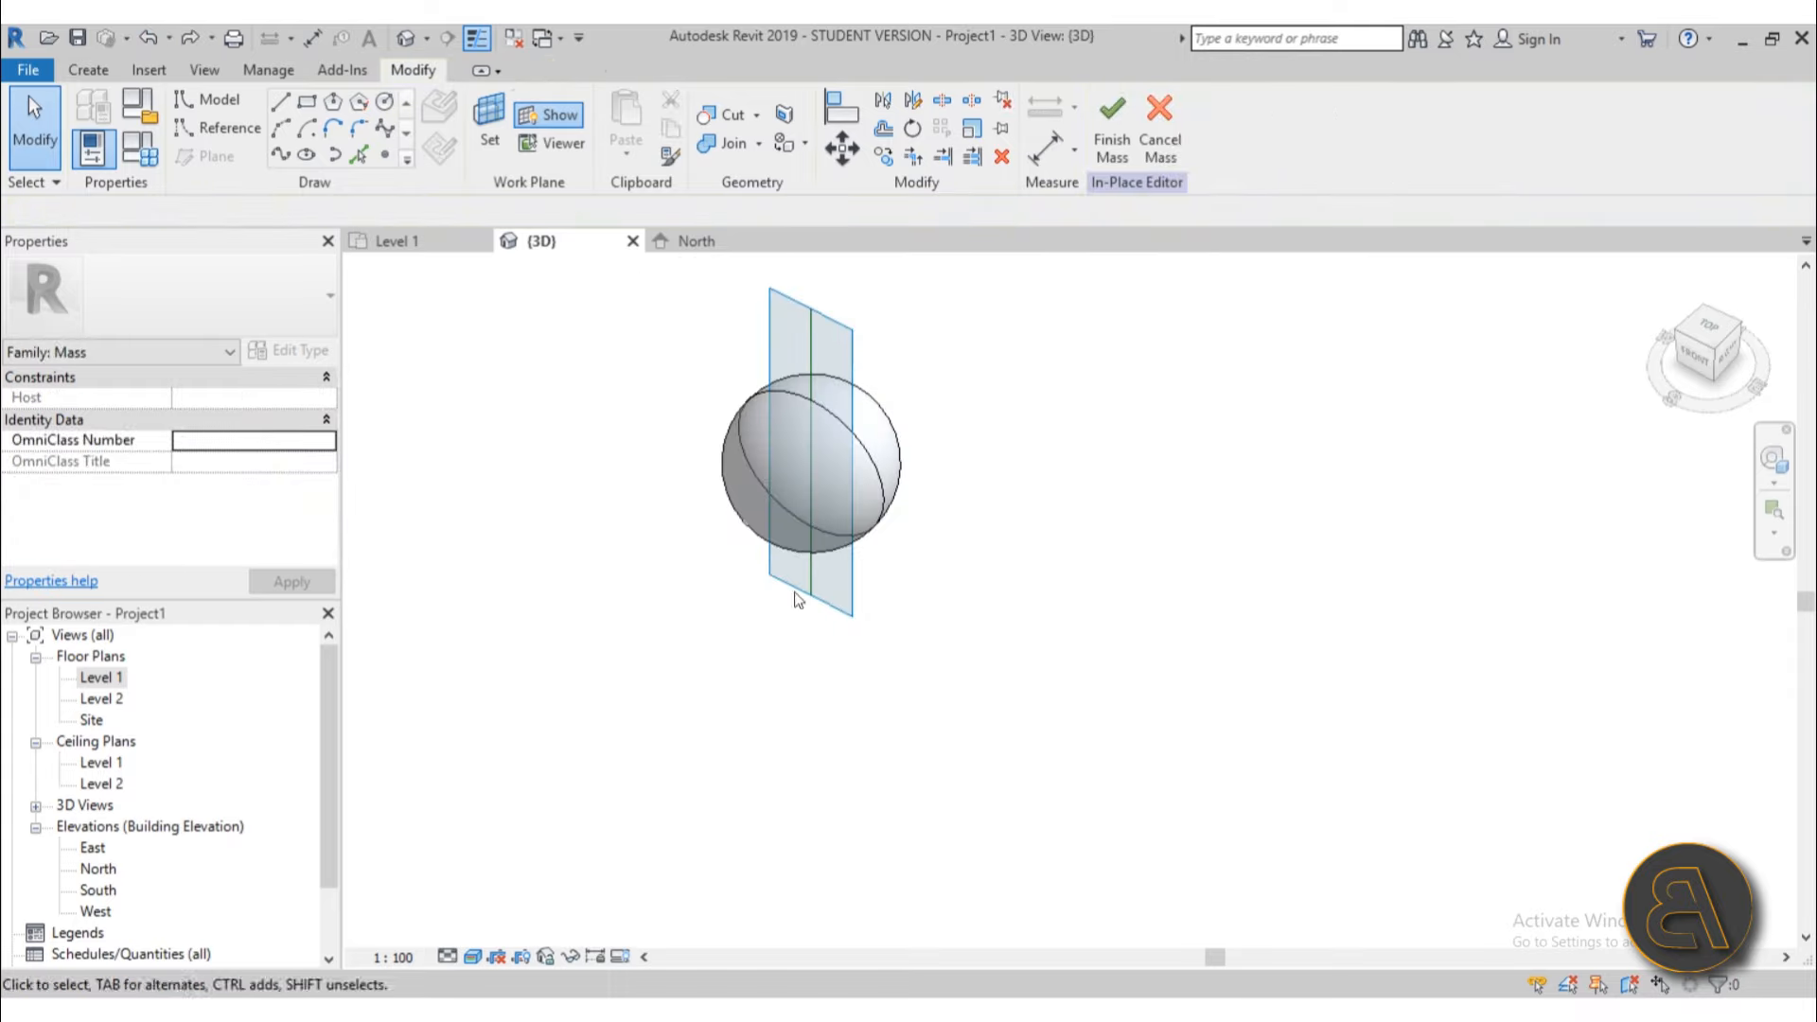
Step: Try to delete the vertical reference line that serves as the sphere's axis
middle_click_drag(795, 600, 932, 562, "shift")
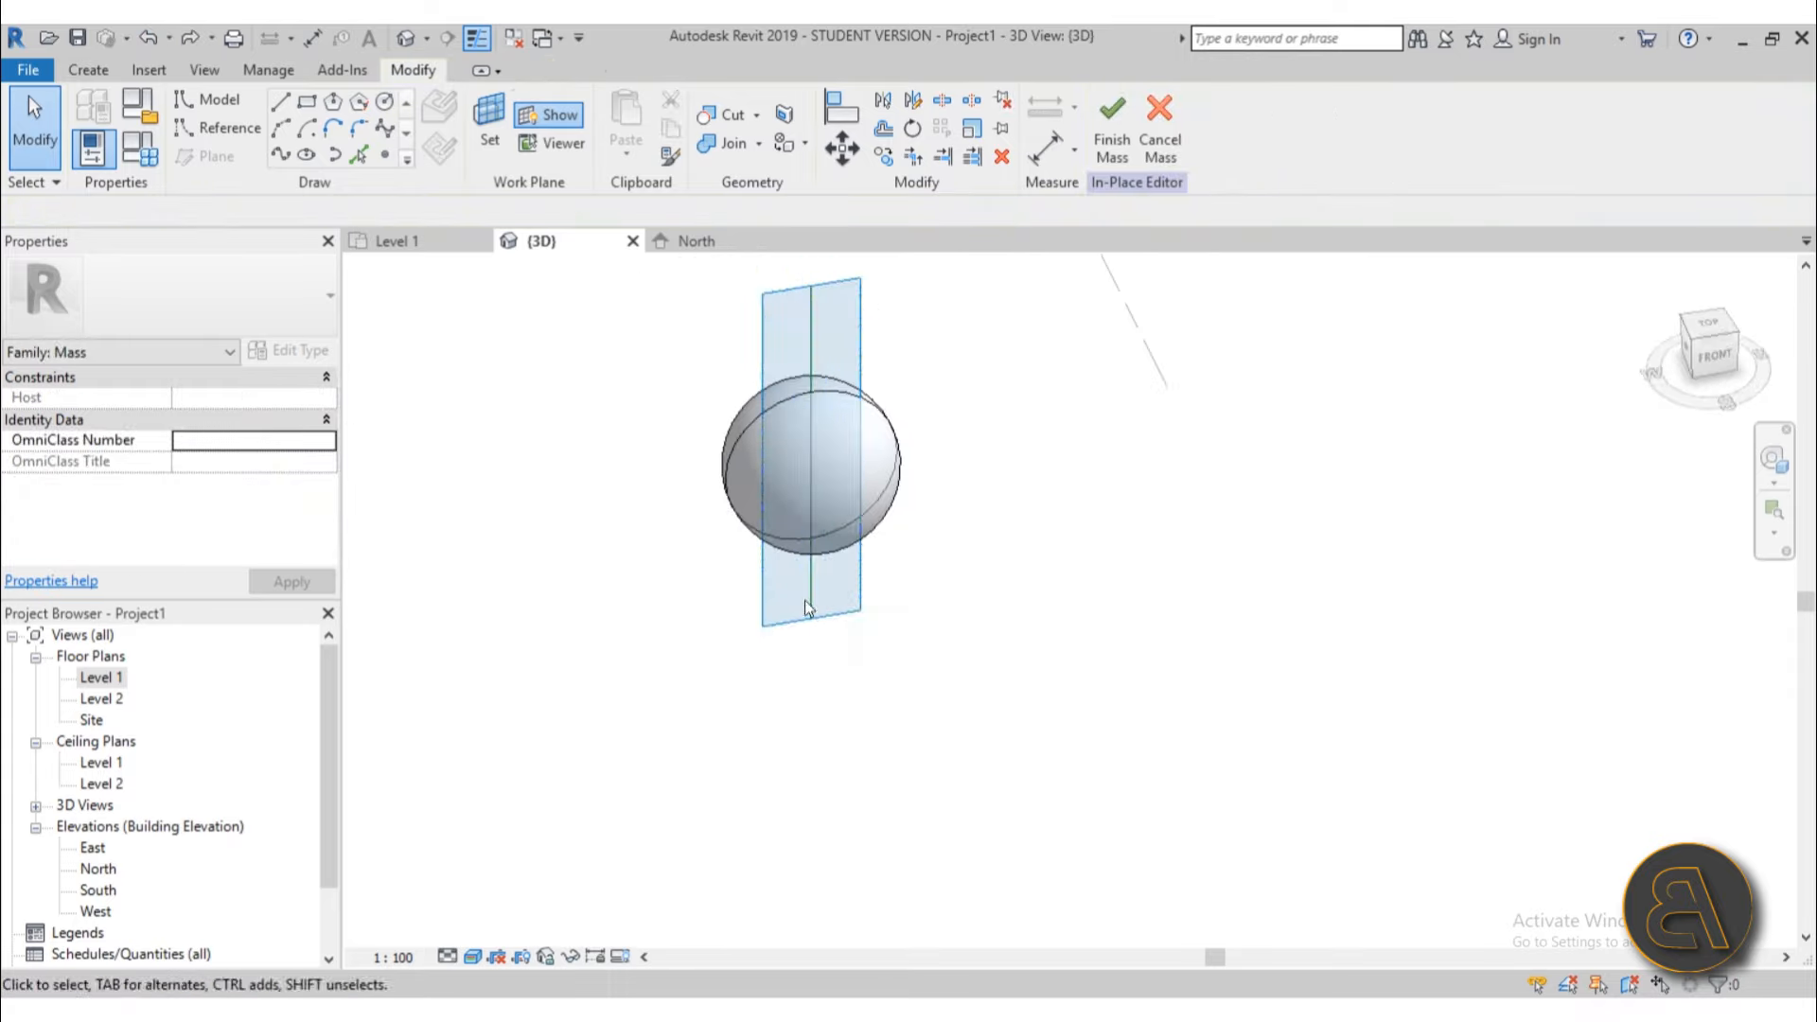
left_click(811, 609)
key("Delete")
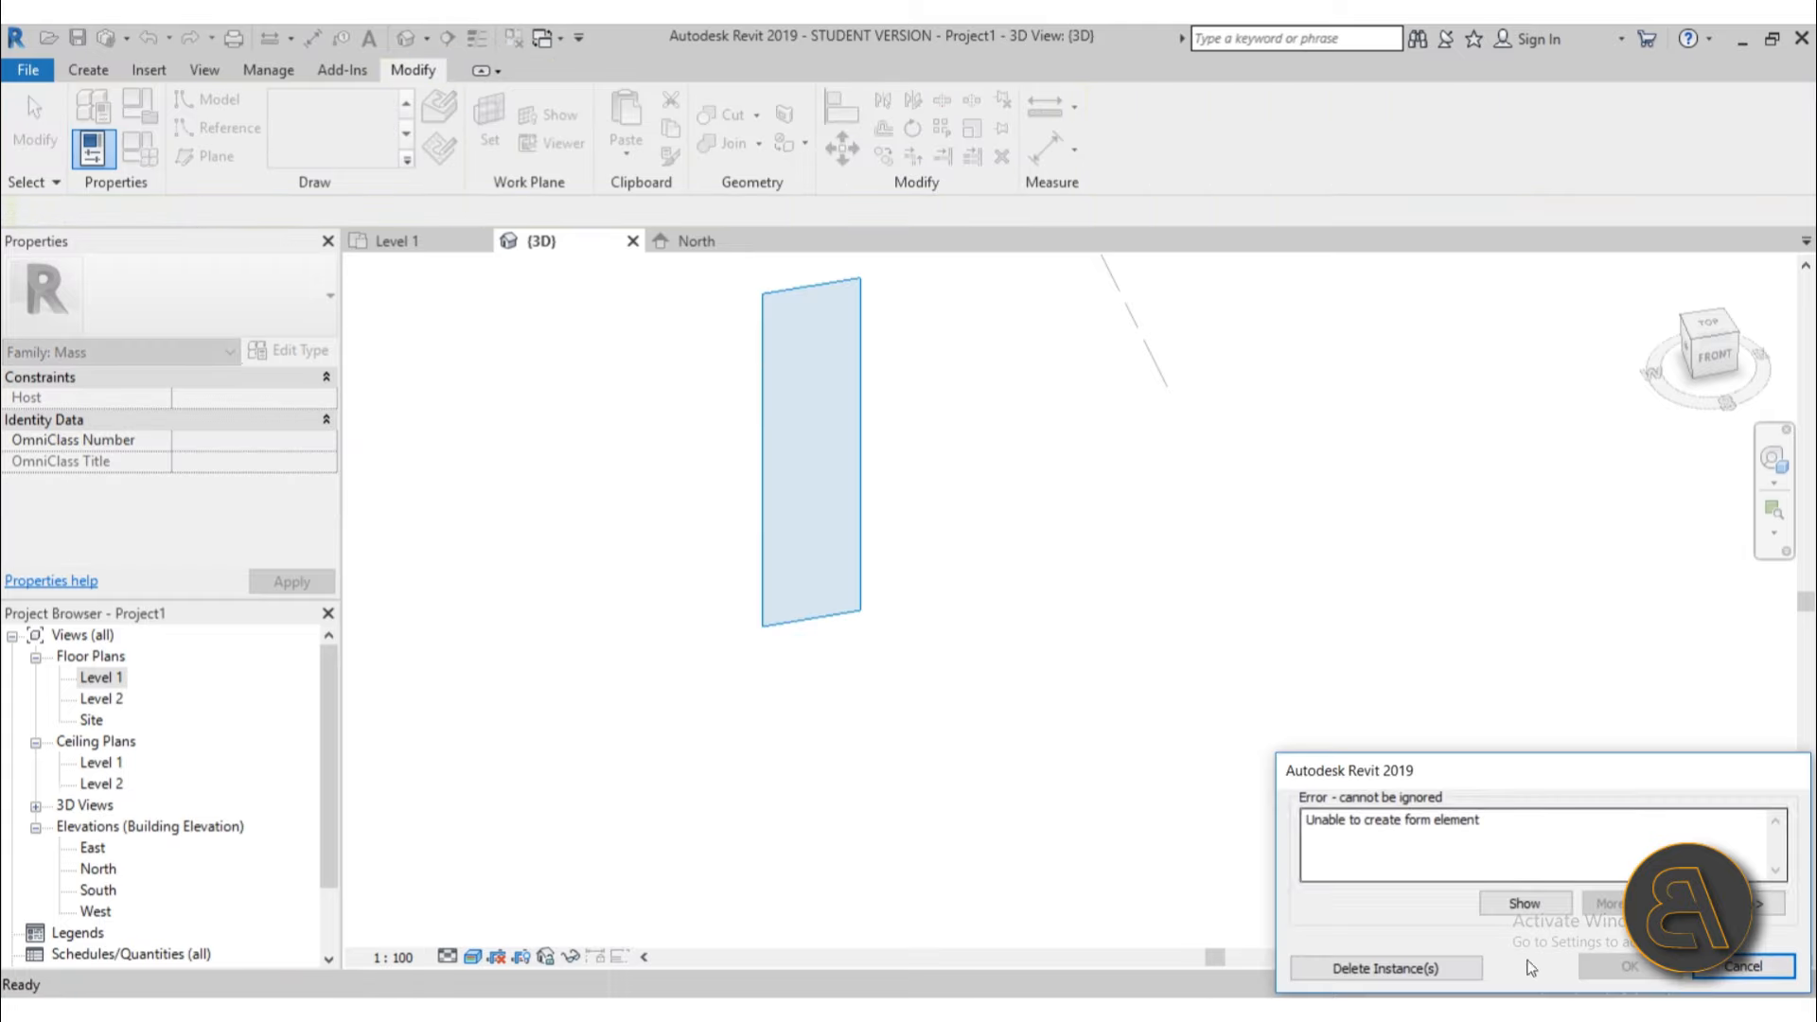
left_click(1740, 970)
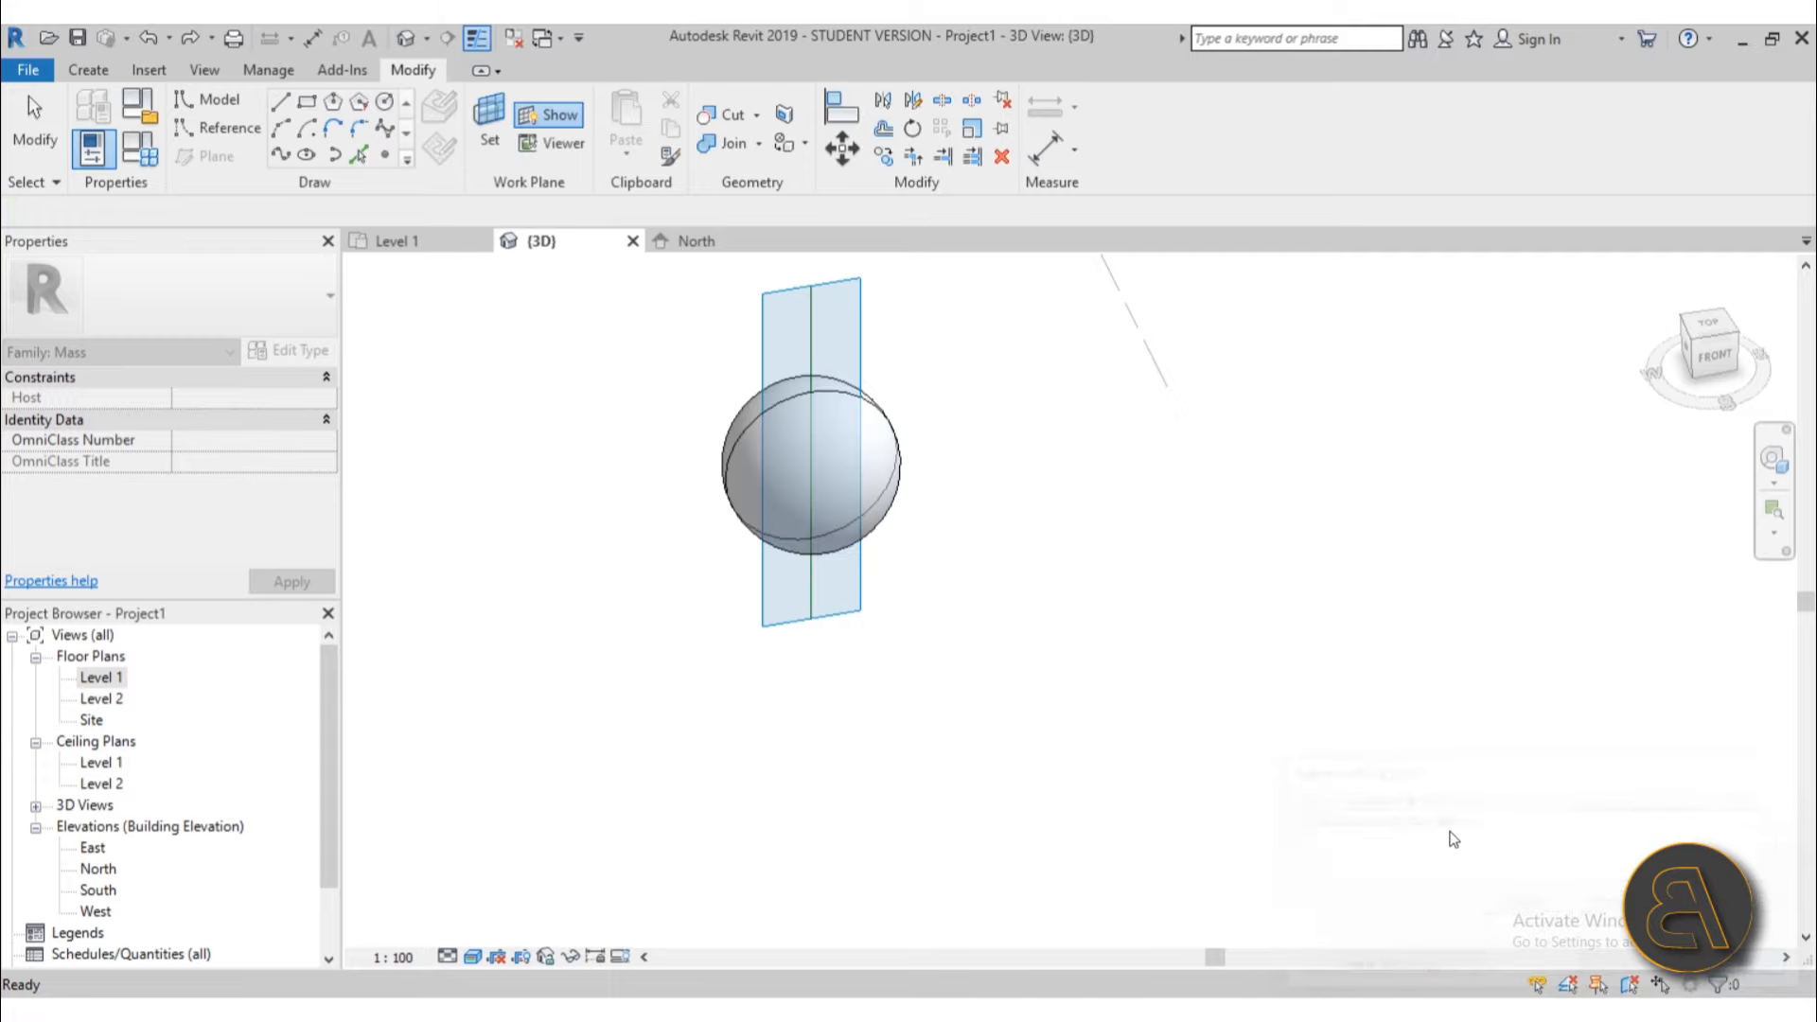
Step: Convert the sphere's vertical axis from a reference line into a model line by disabling Is Reference Line, accepting the warning
middle_click_drag(864, 637, 920, 581, "shift")
scroll(831, 566, "up", 2)
left_click(810, 558)
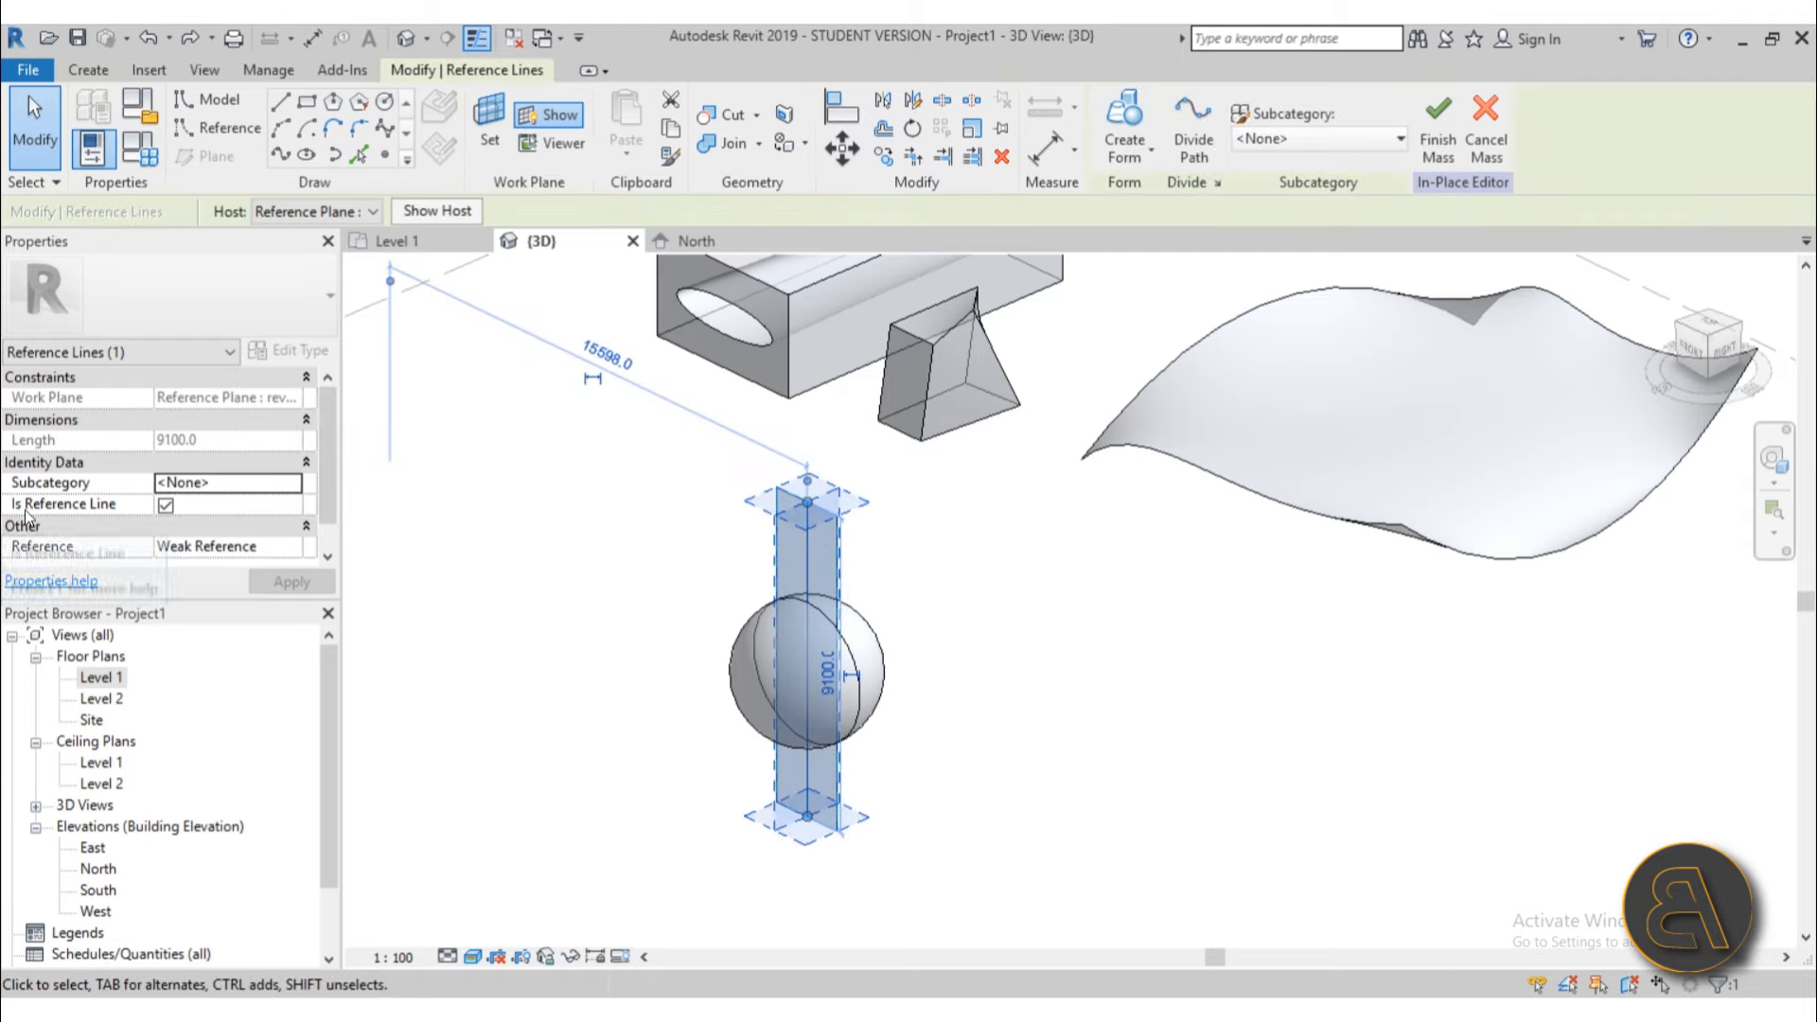
left_click(166, 507)
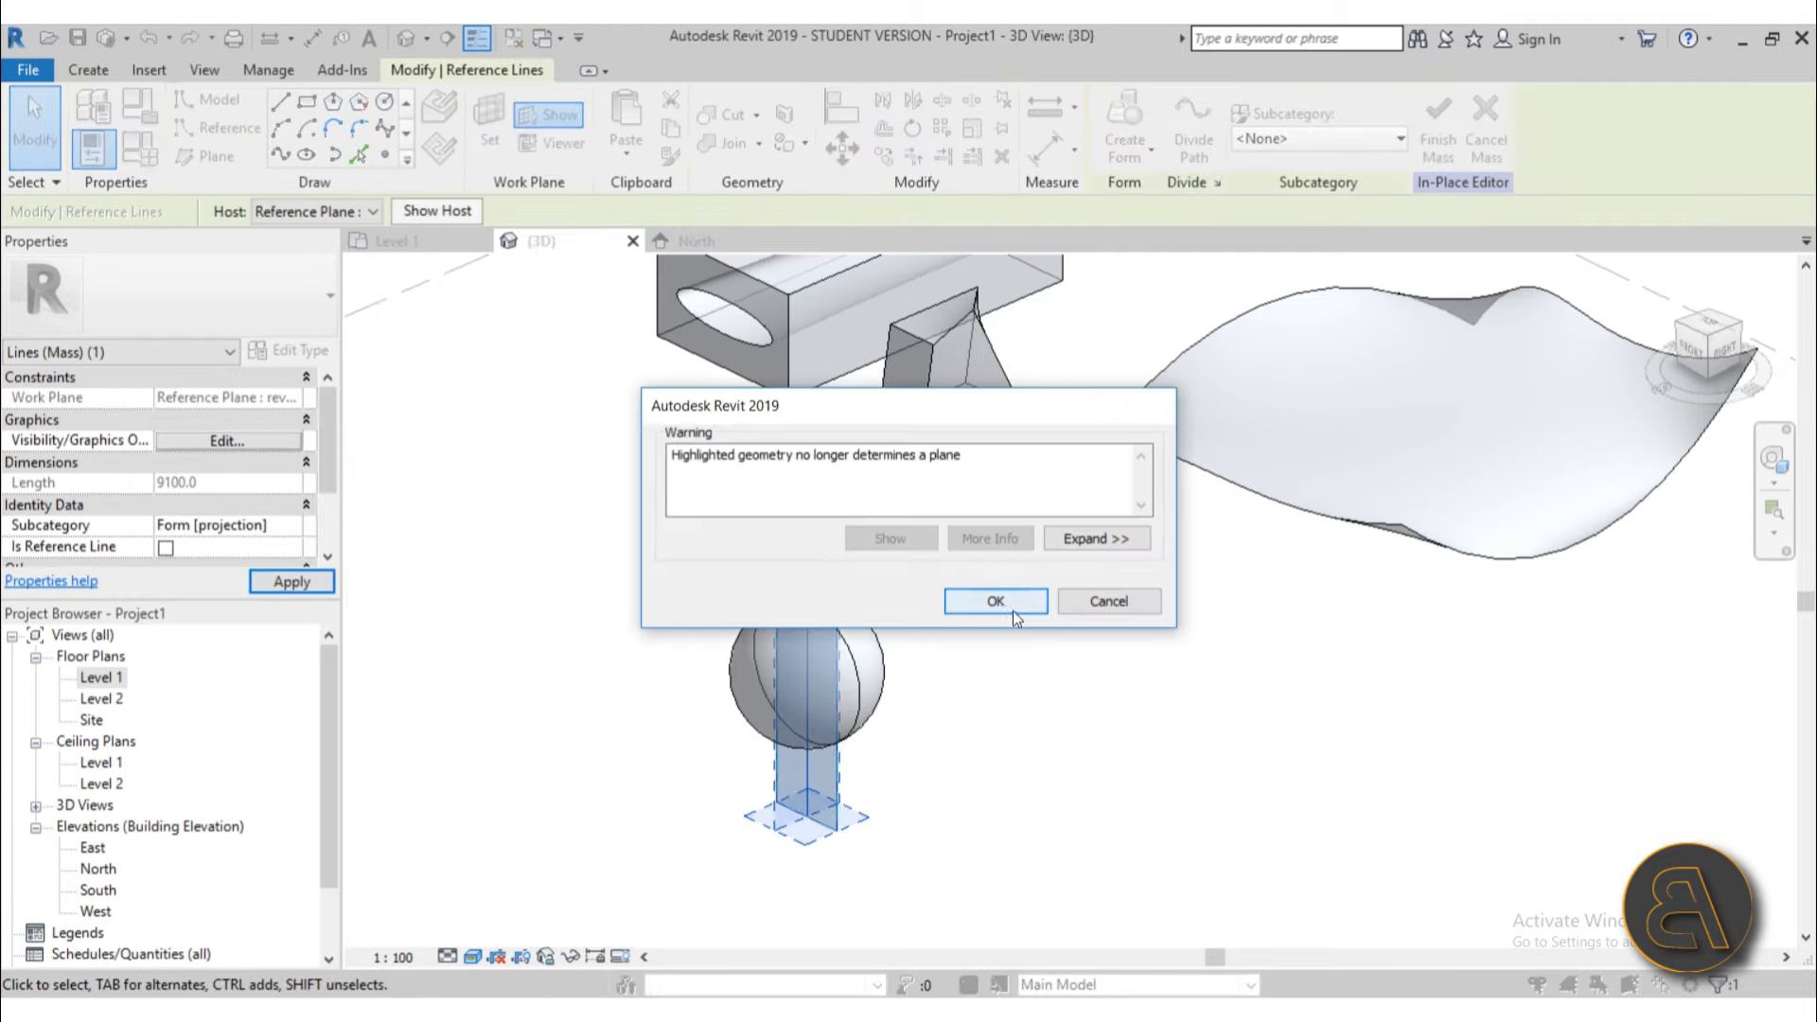
left_click(1003, 597)
left_click(1031, 655)
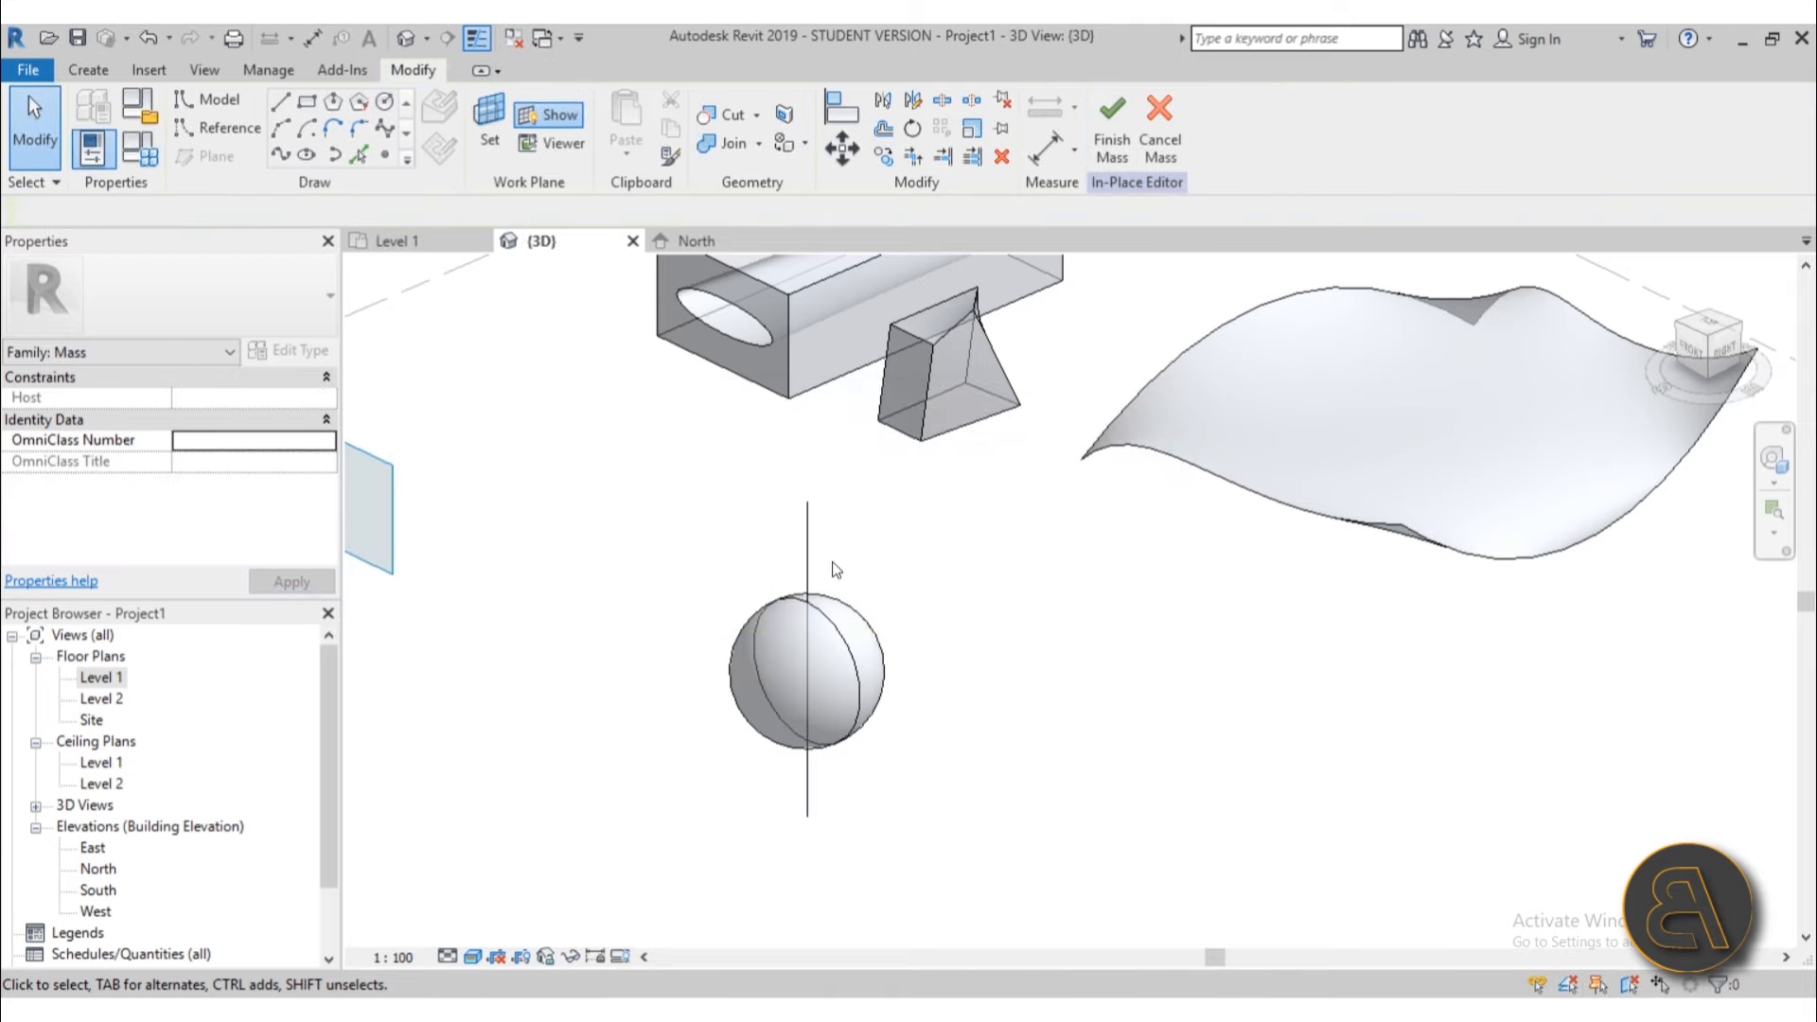
Step: Examine the sphere, its vertical axis line and the other masses from several angles
left_click(807, 558)
scroll(1004, 570, "down", 1)
scroll(1004, 570, "down", 2)
middle_click_drag(1004, 570, 965, 573, "shift")
scroll(965, 572, "up", 2)
left_click(963, 568)
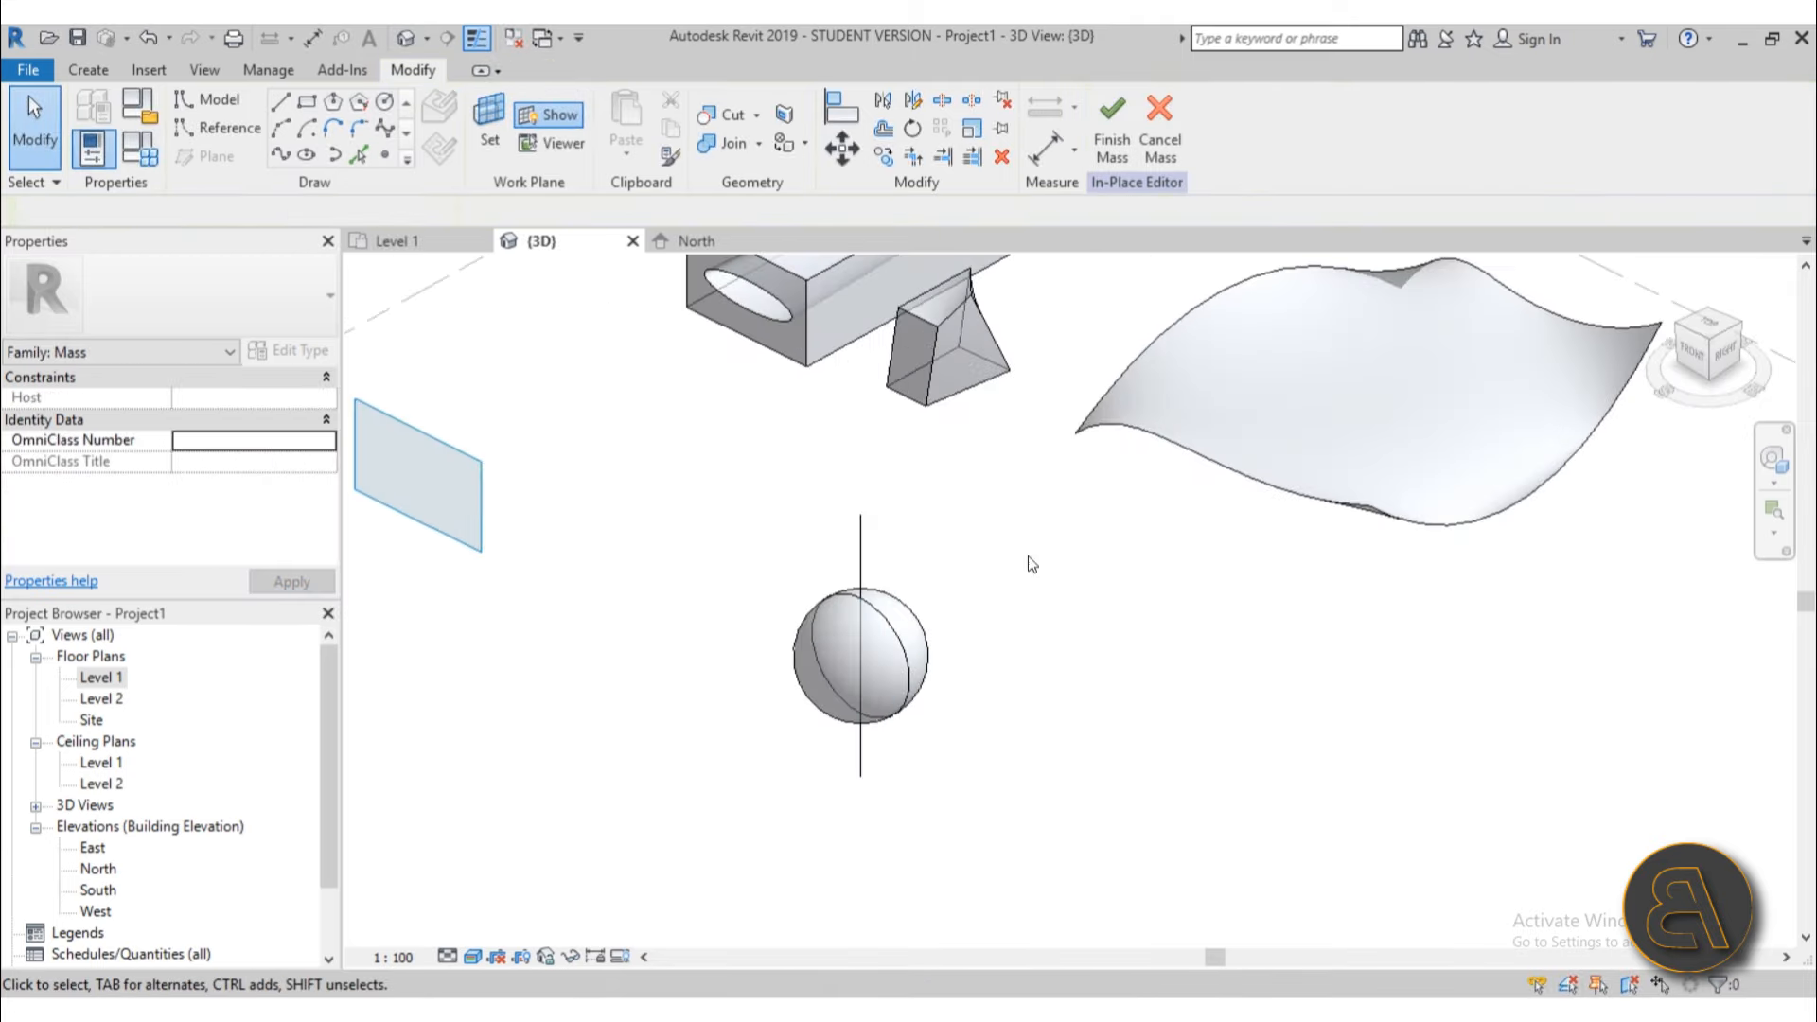
scroll(1011, 498, "down", 3)
scroll(994, 542, "up", 1)
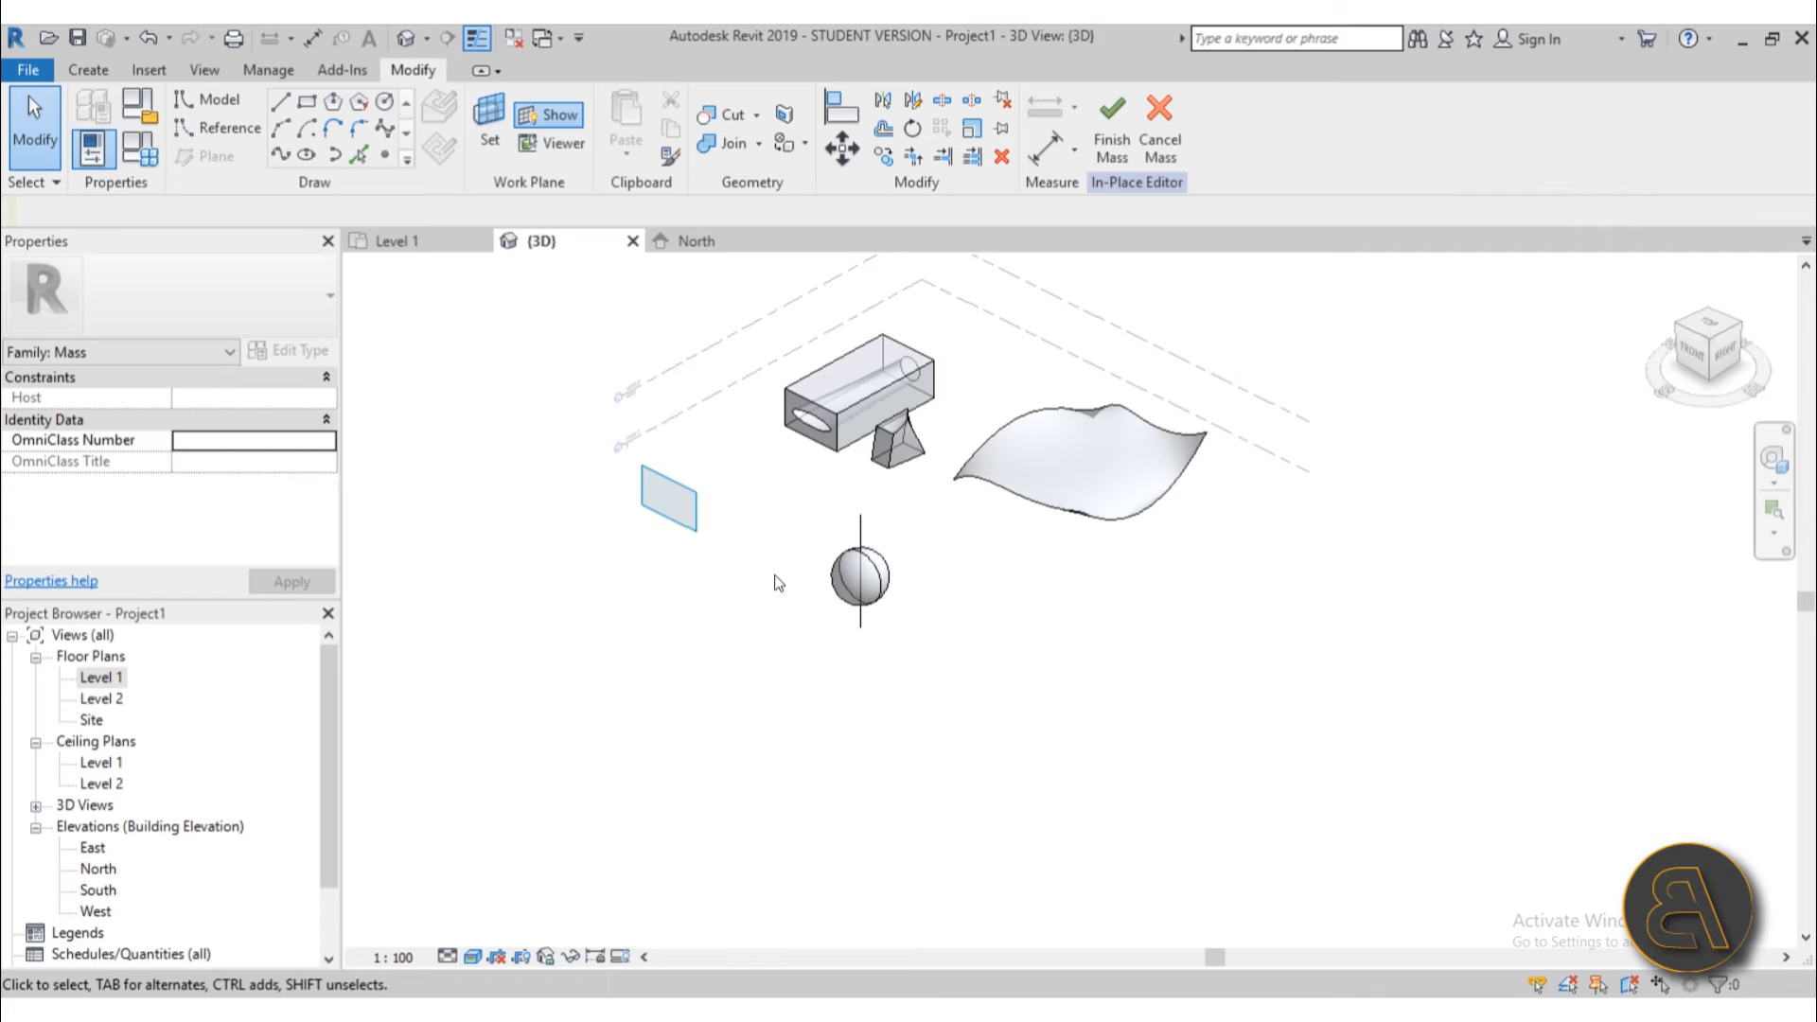
middle_click_drag(839, 576, 952, 504)
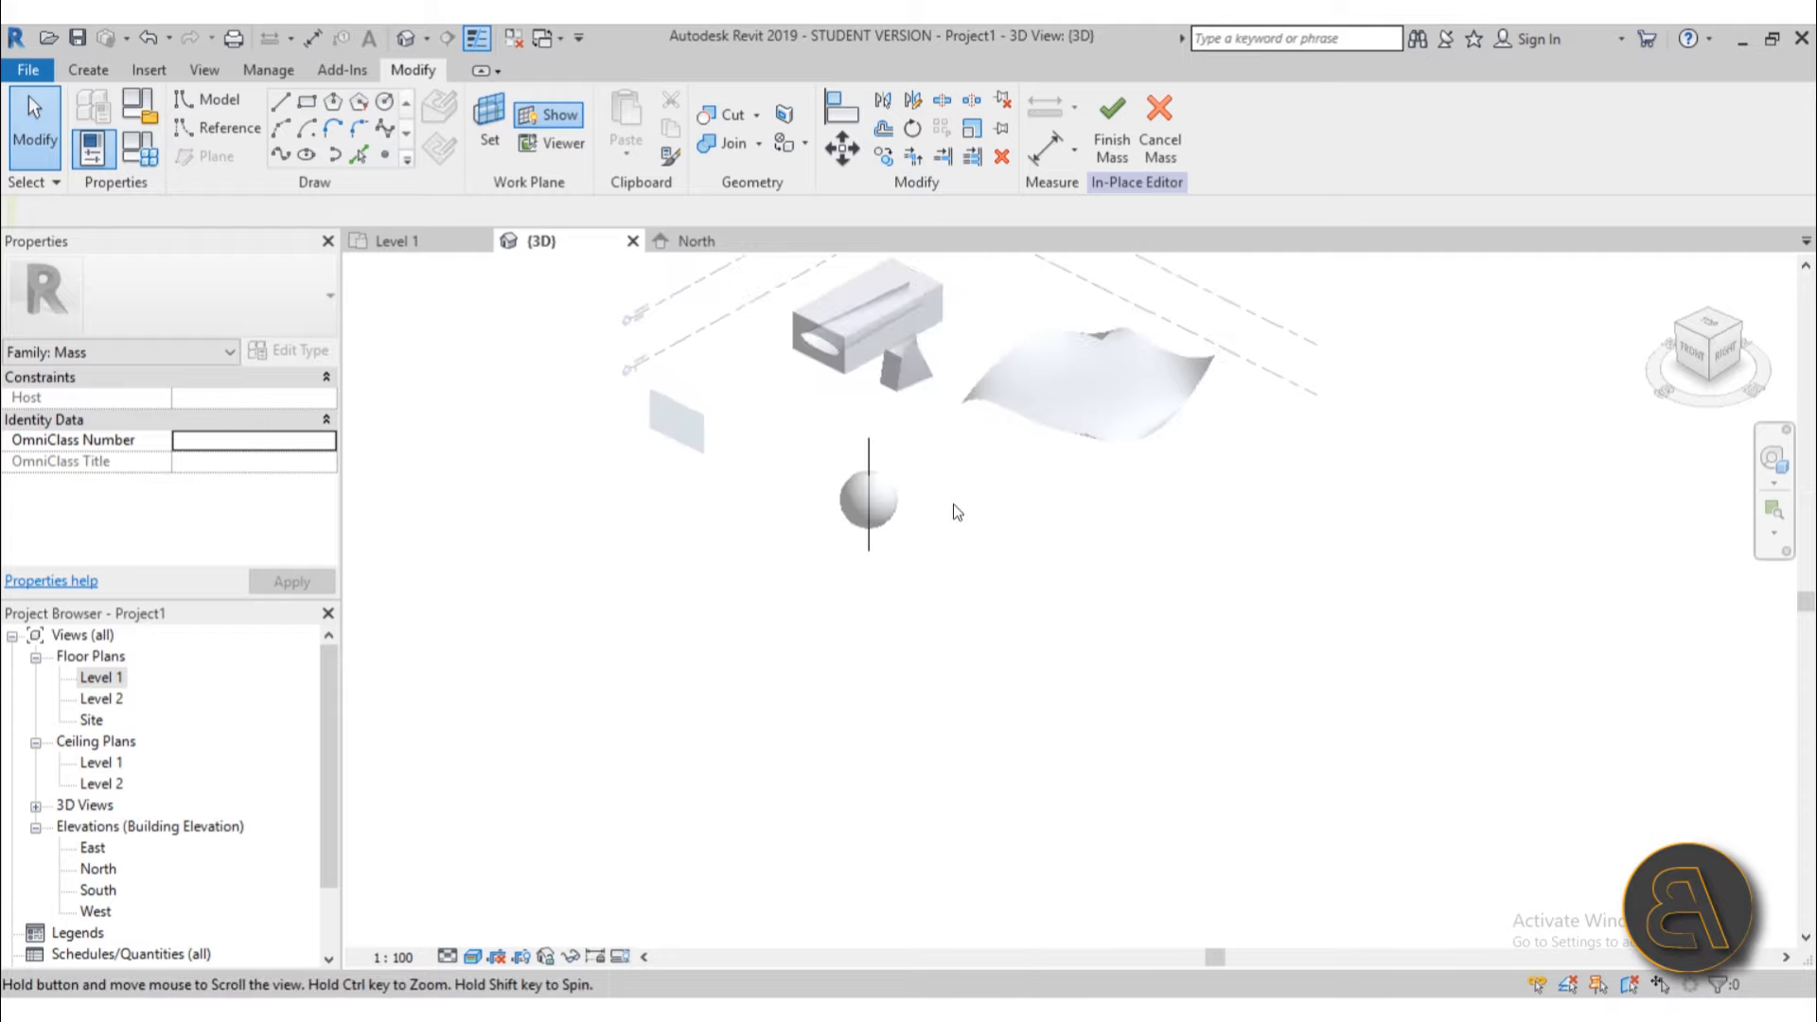
middle_click_drag(705, 556, 857, 587, "shift")
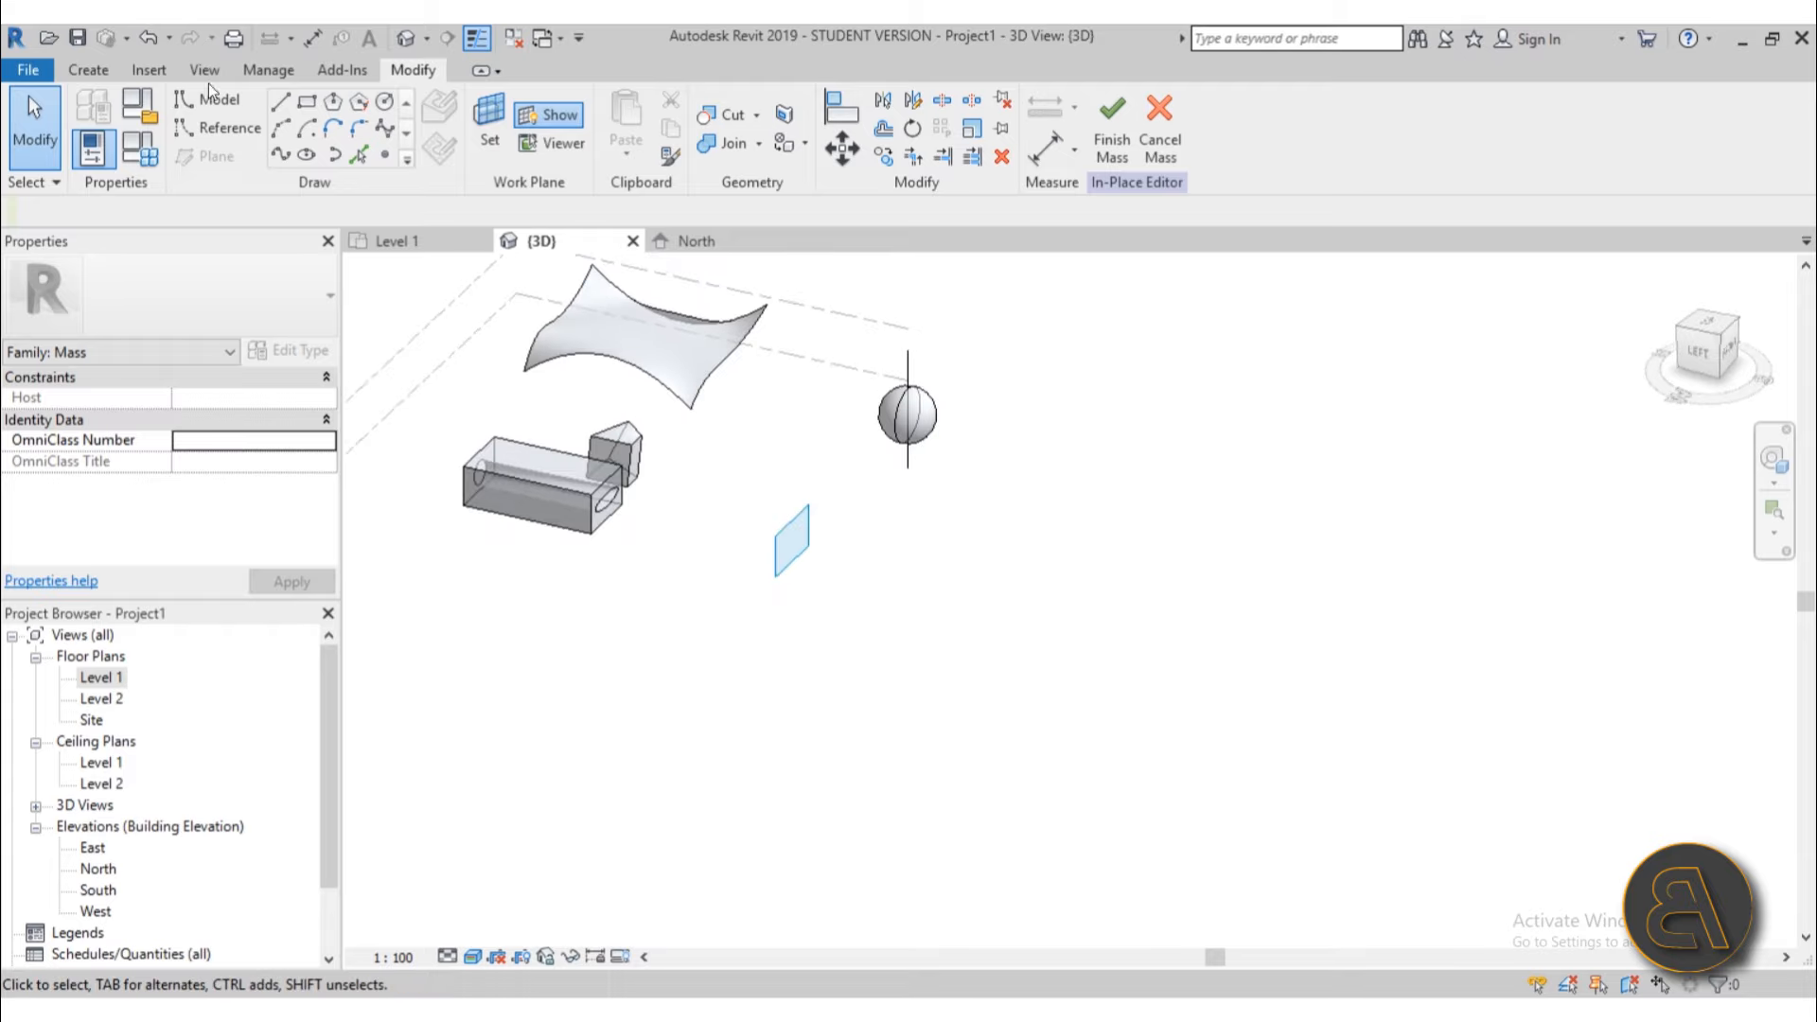
left_click(281, 155)
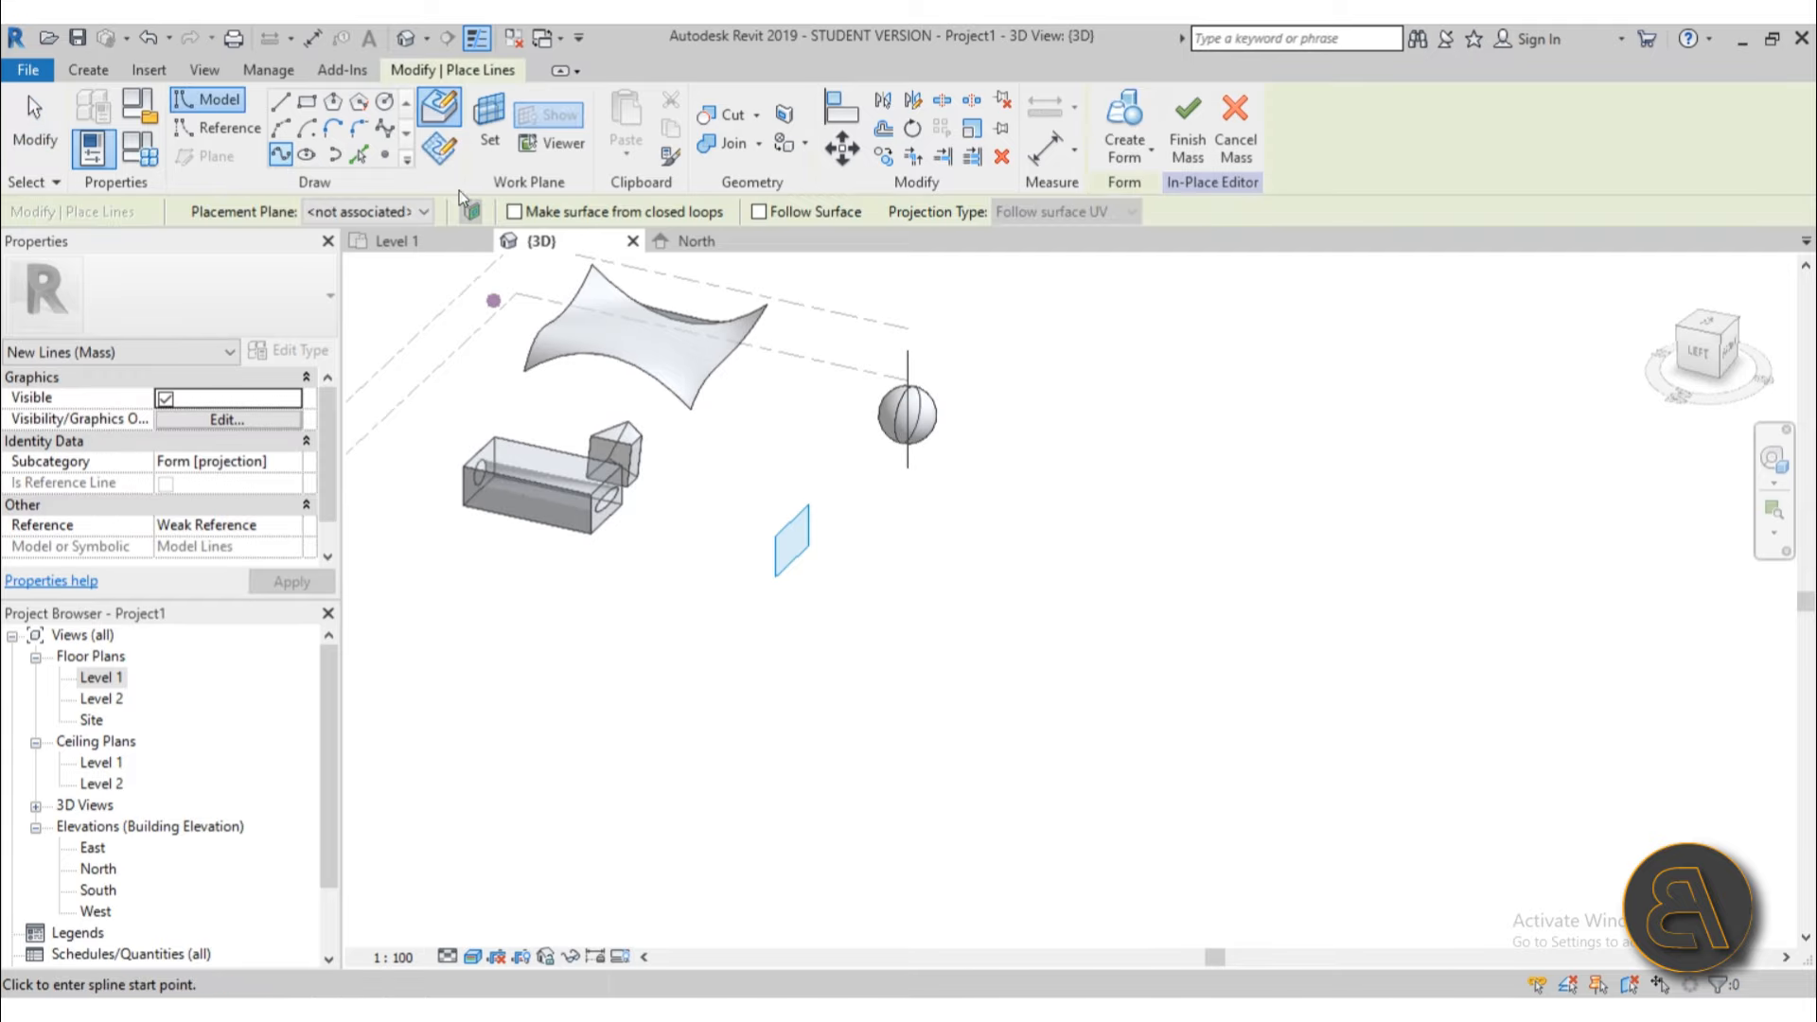
left_click(364, 211)
left_click(362, 271)
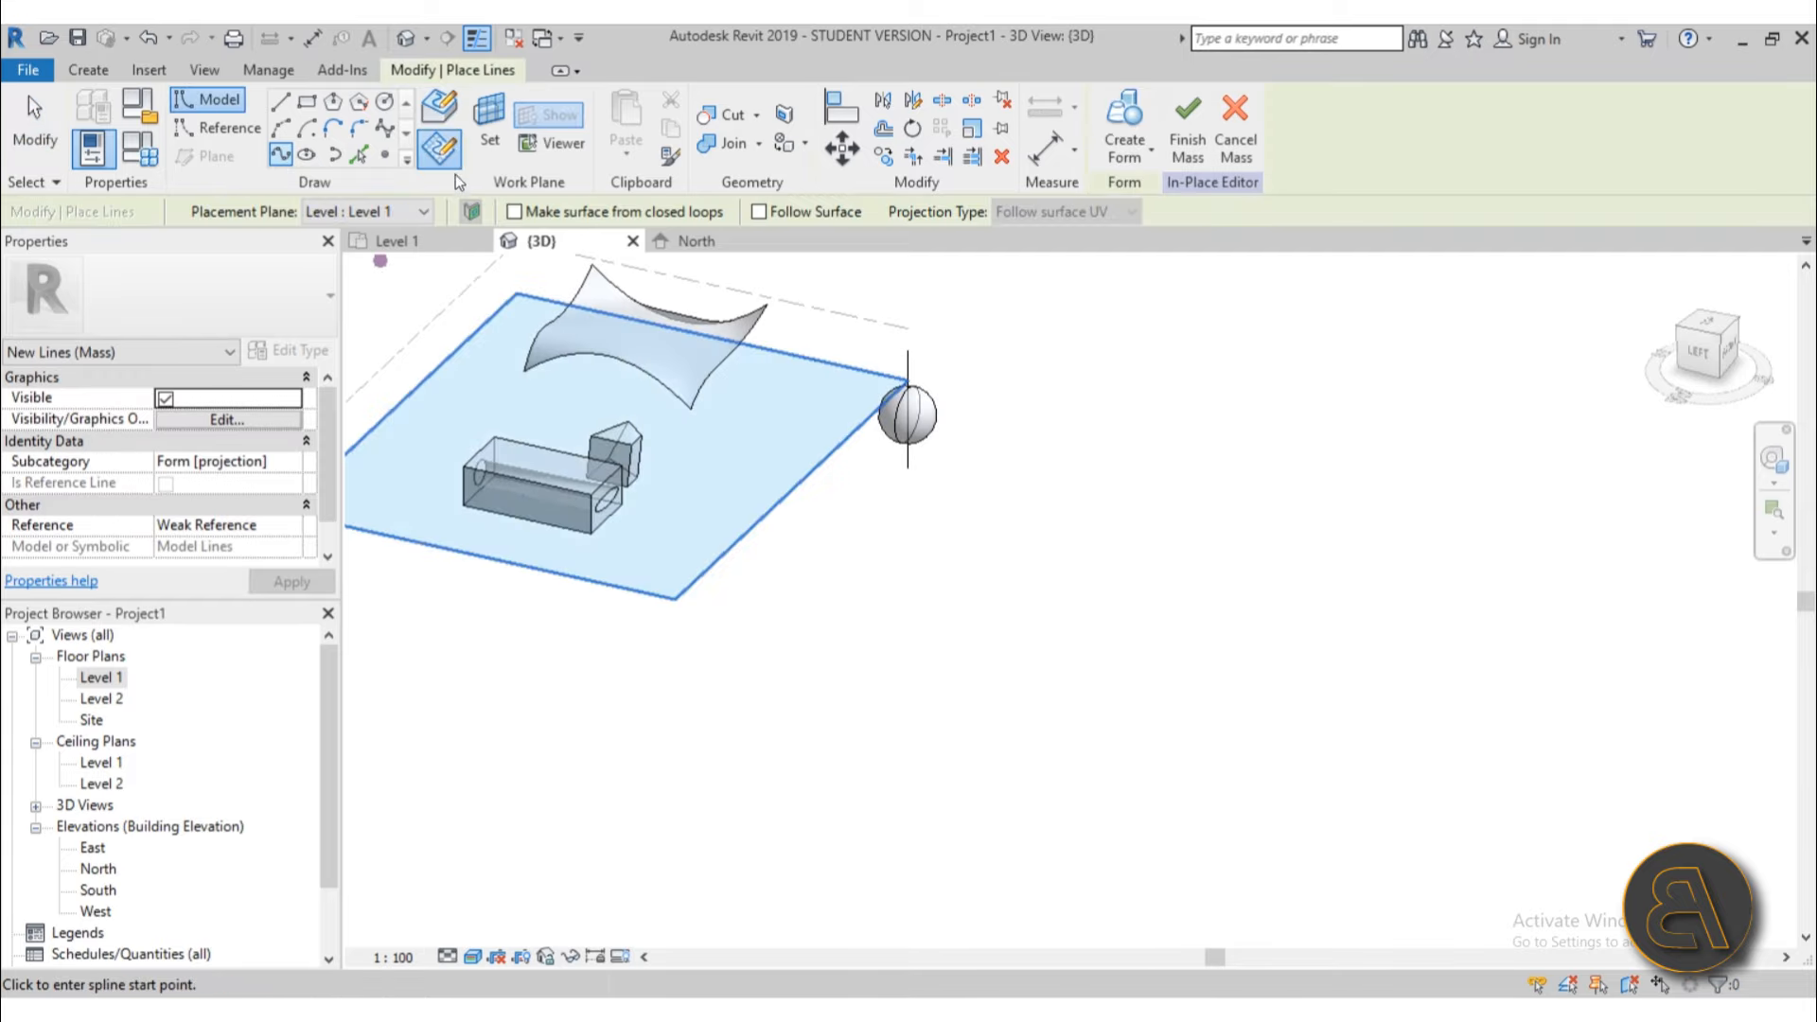
key("Escape")
key("Escape")
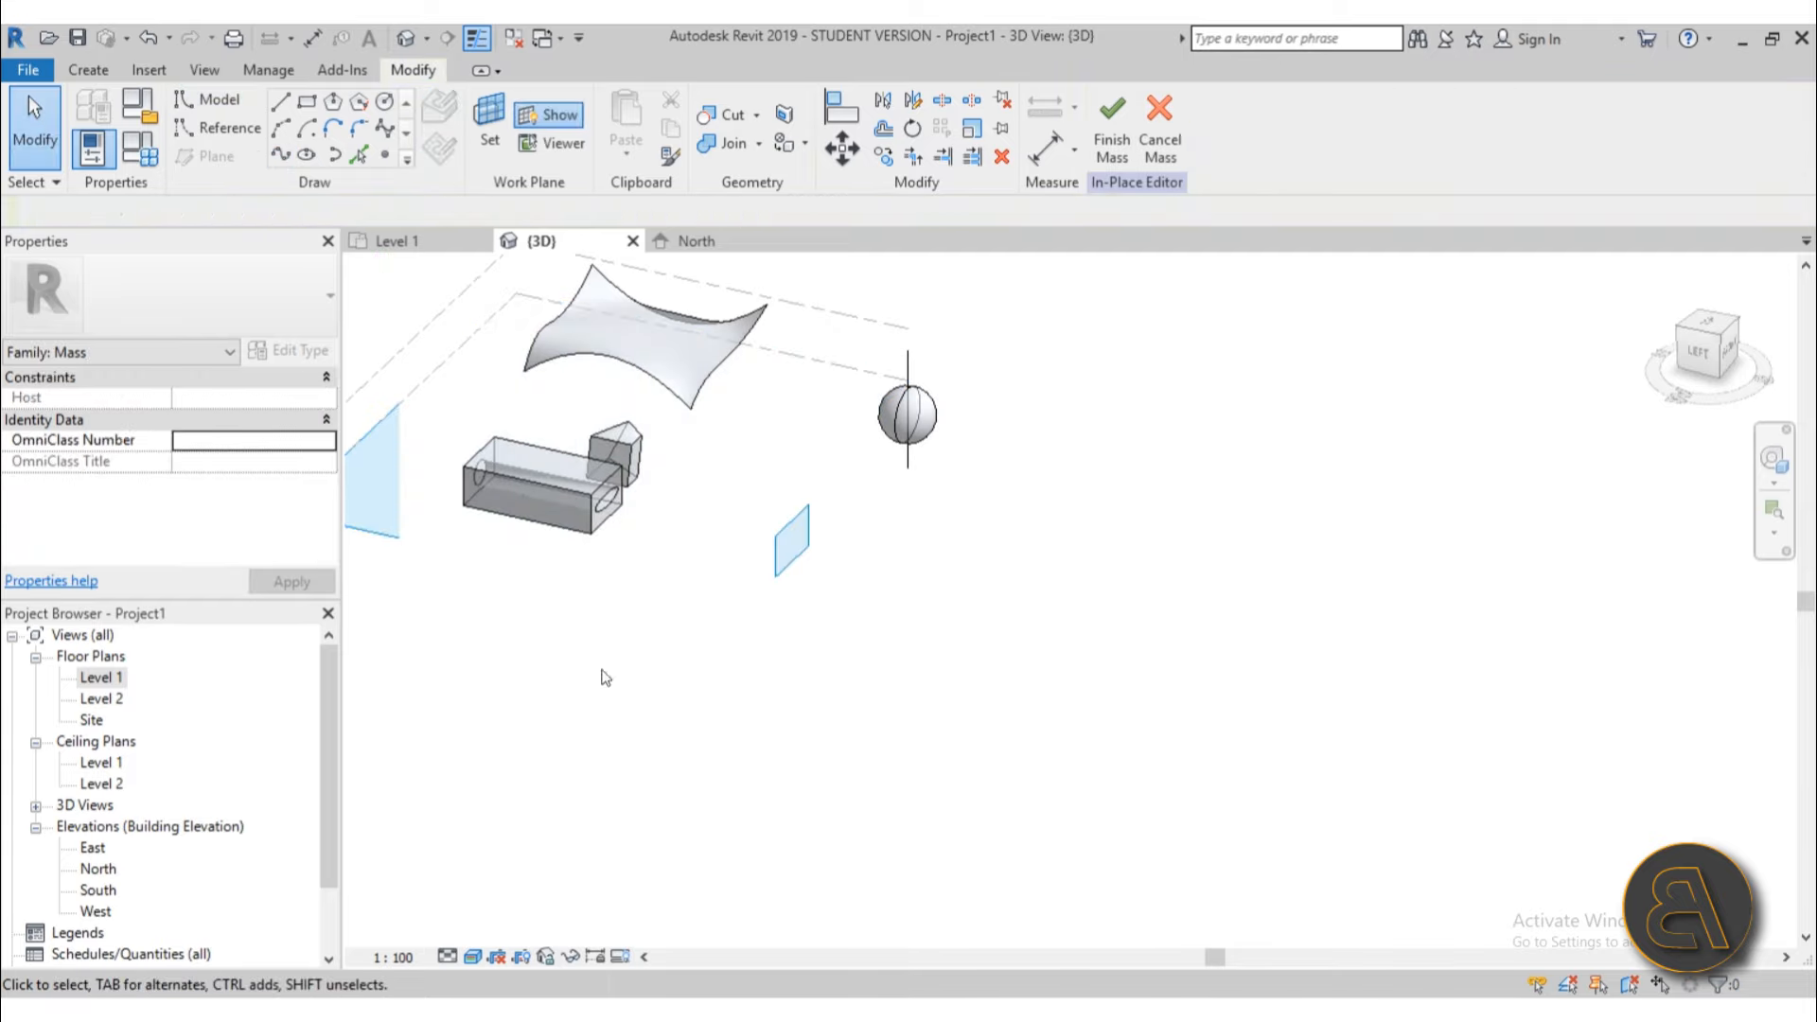
Step: Try to draw a wavy model spline beside the masses without an associated placement plane
left_click(280, 156)
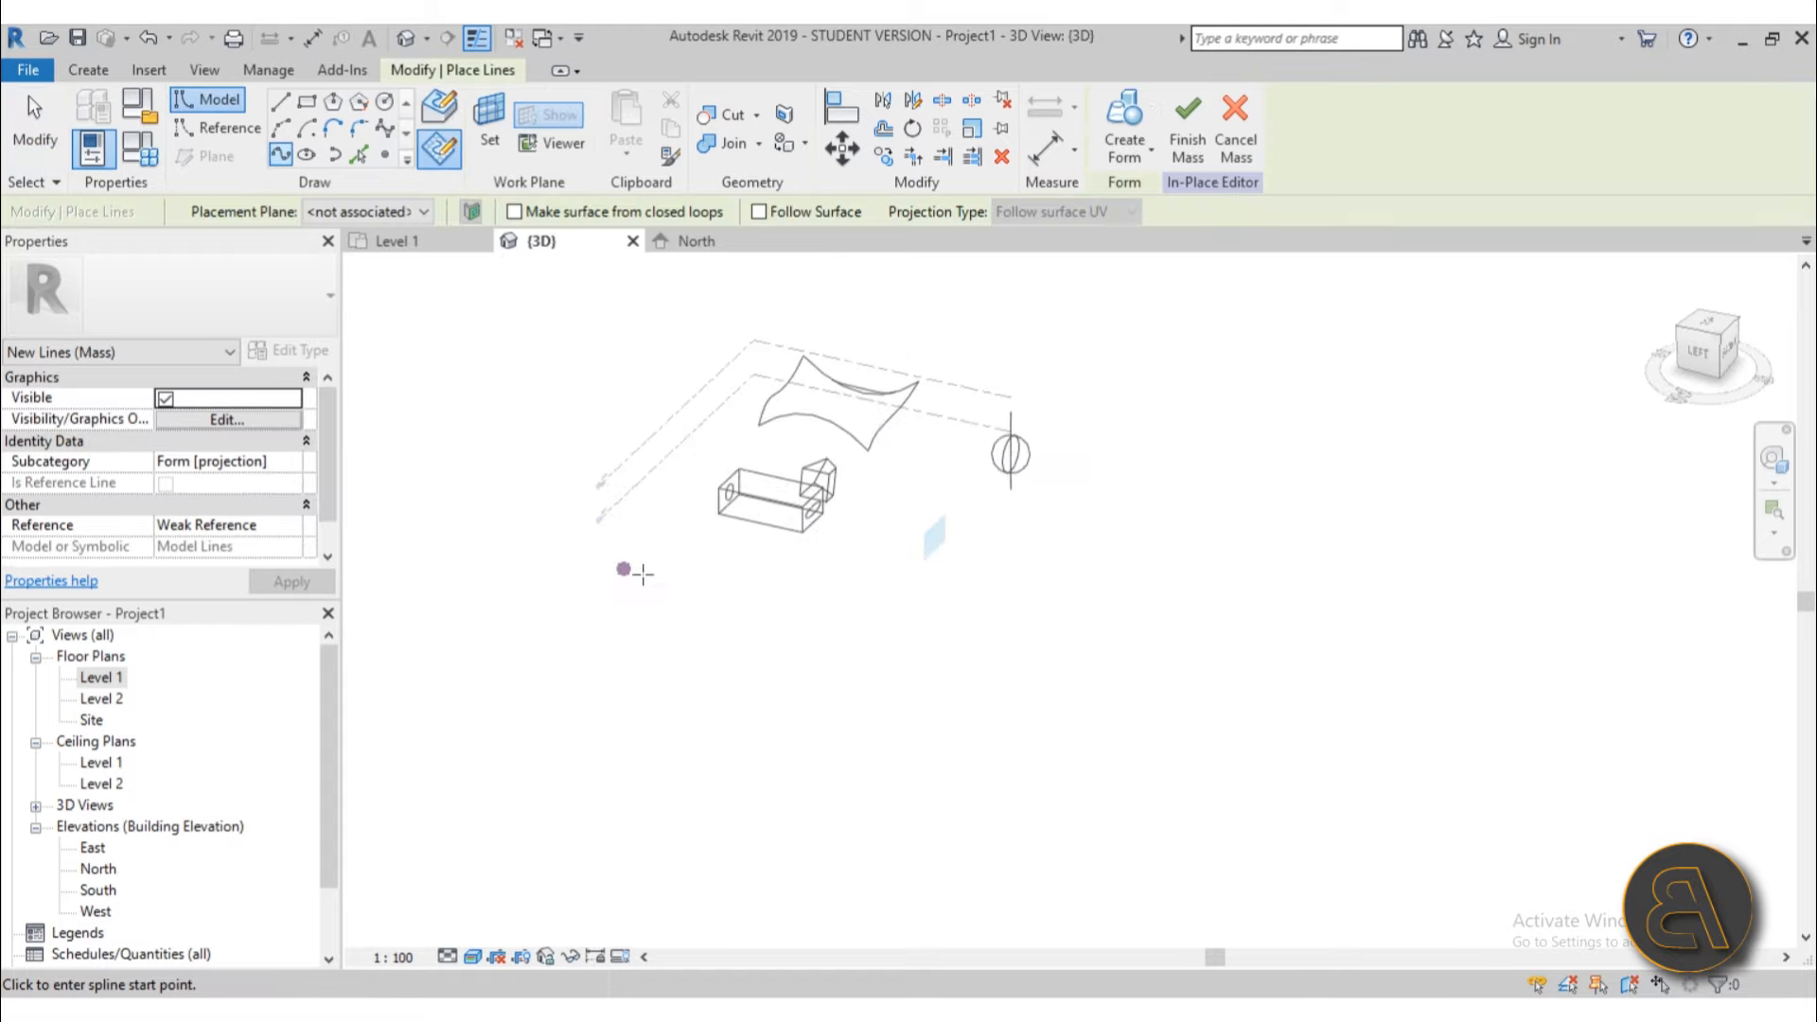
left_click(622, 630)
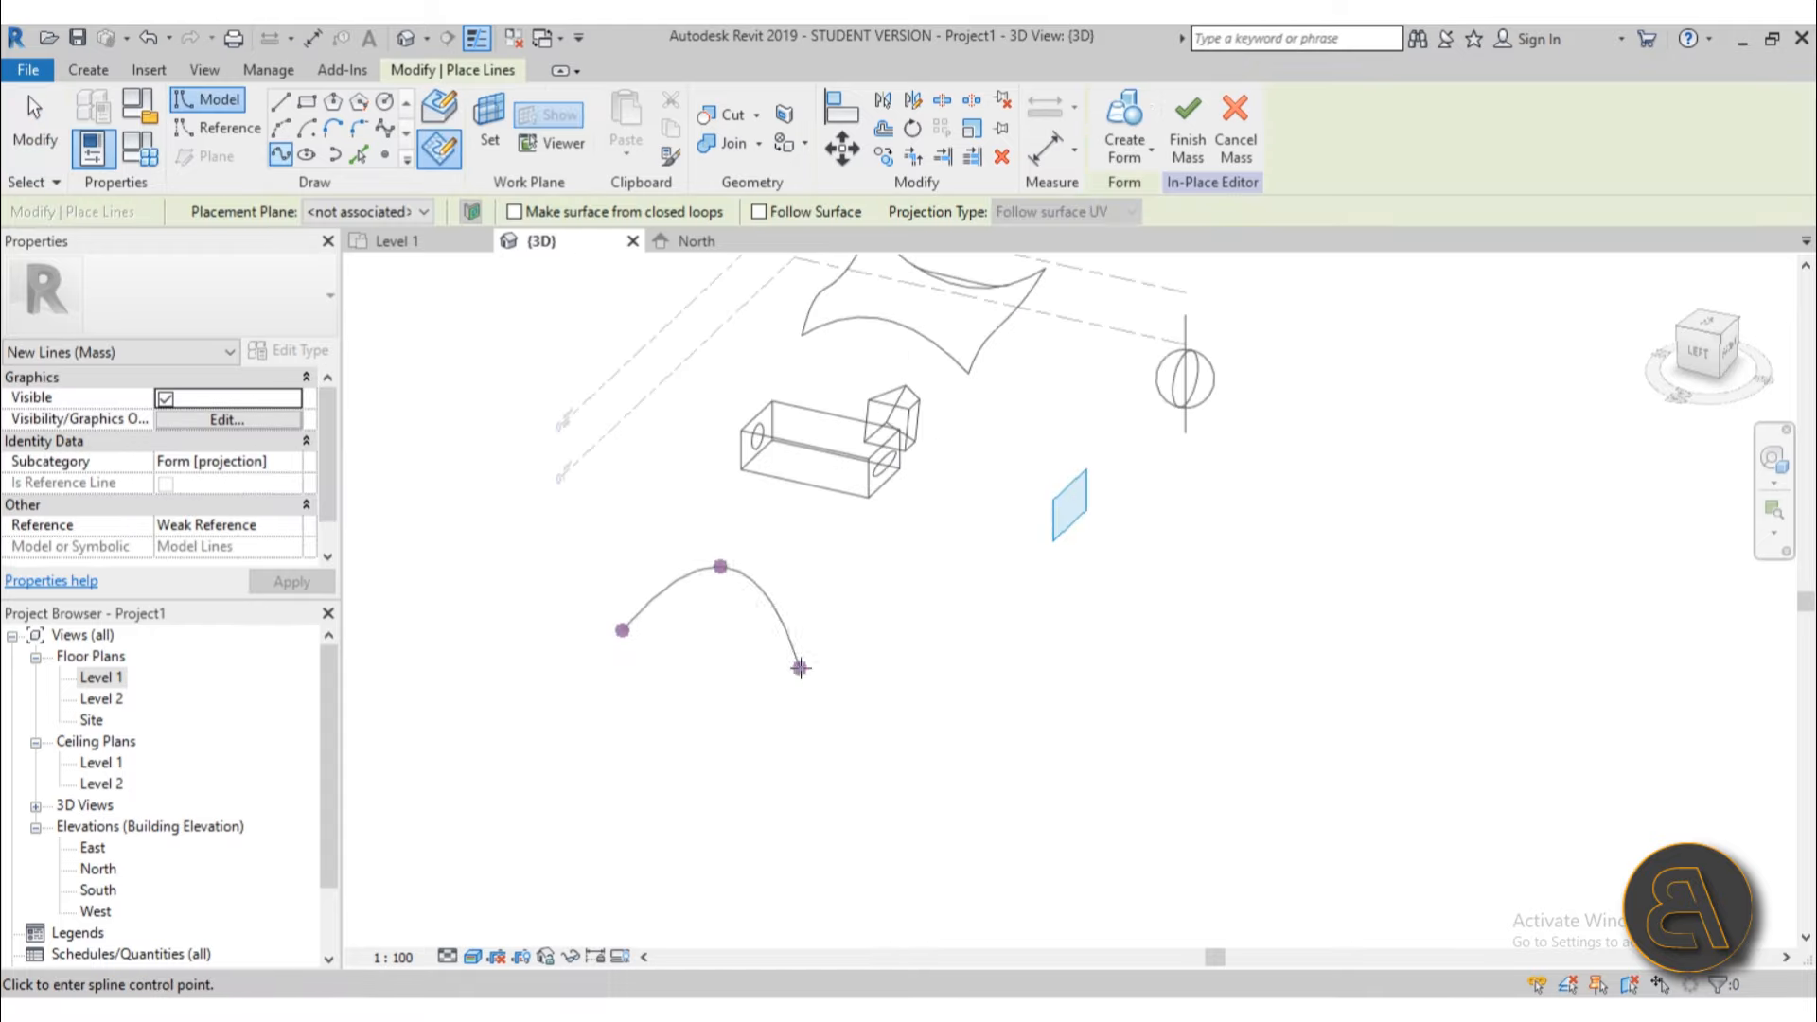
left_click(934, 644)
middle_click_drag(1065, 588, 1030, 625, "shift")
scroll(1035, 561, "up", 3)
scroll(1036, 558, "down", 4)
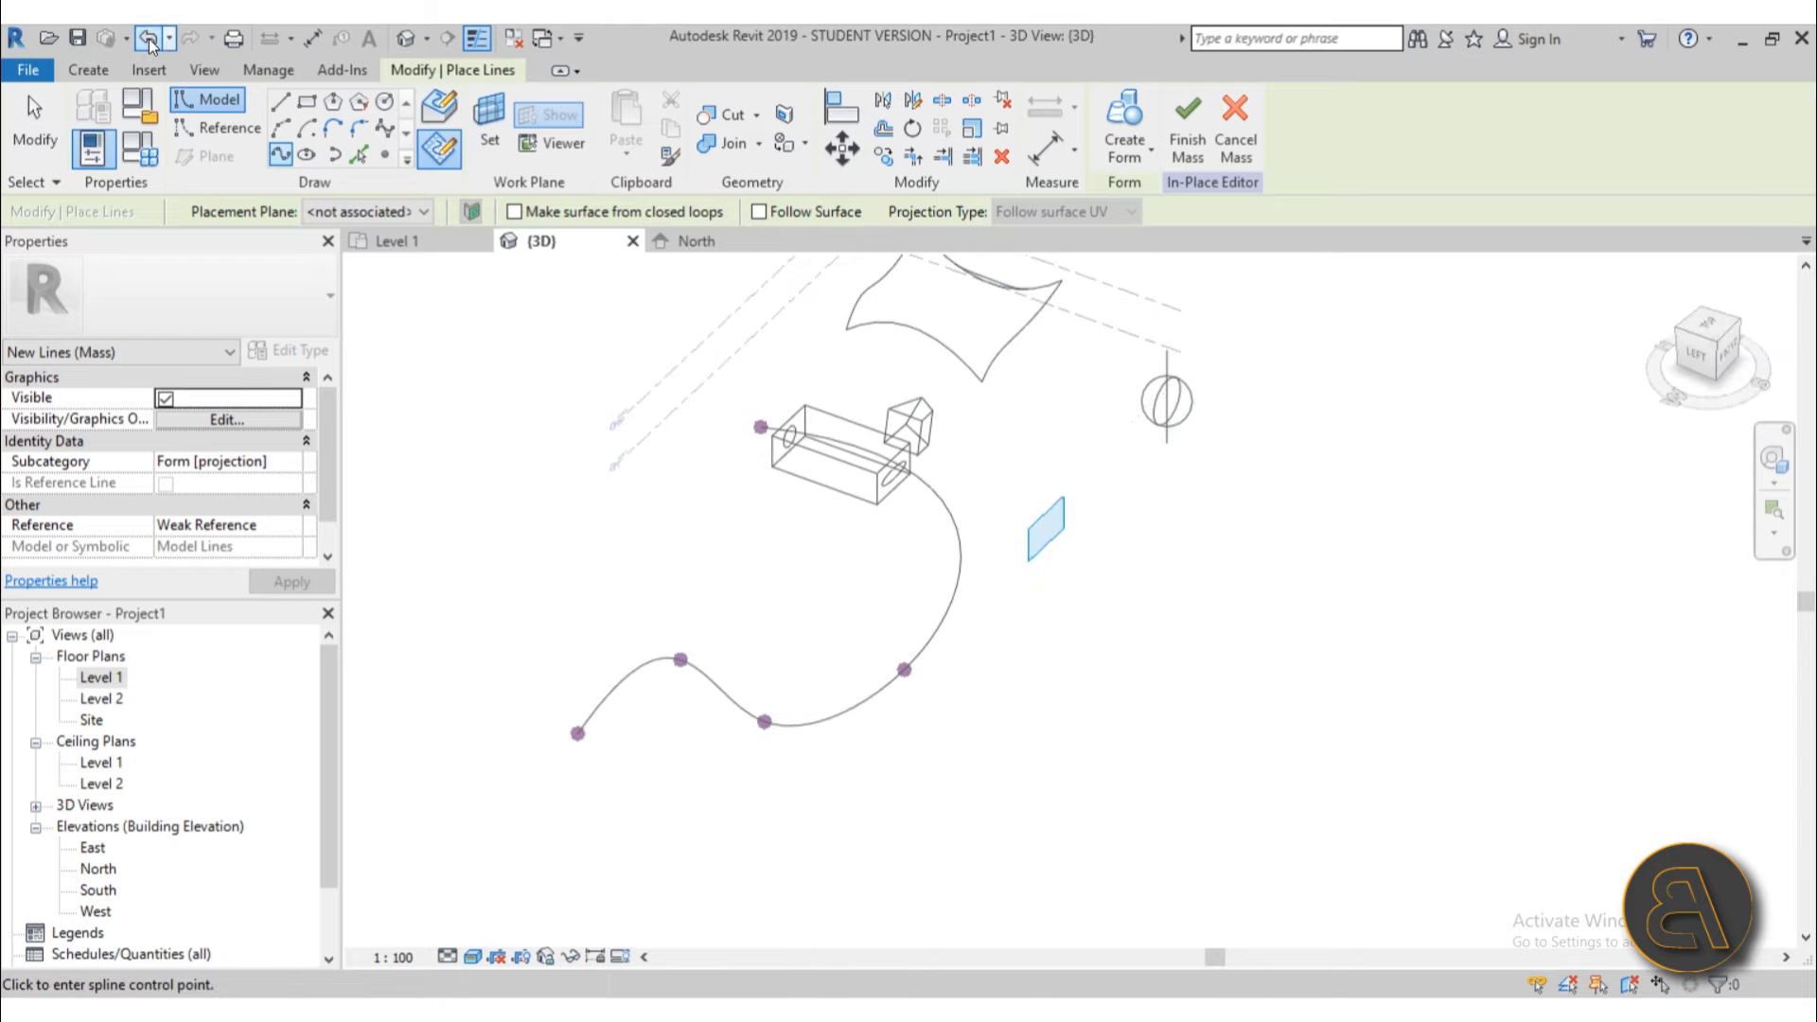
left_click(149, 39)
Step: Set the work plane to the reference plane named revolve
left_click(487, 128)
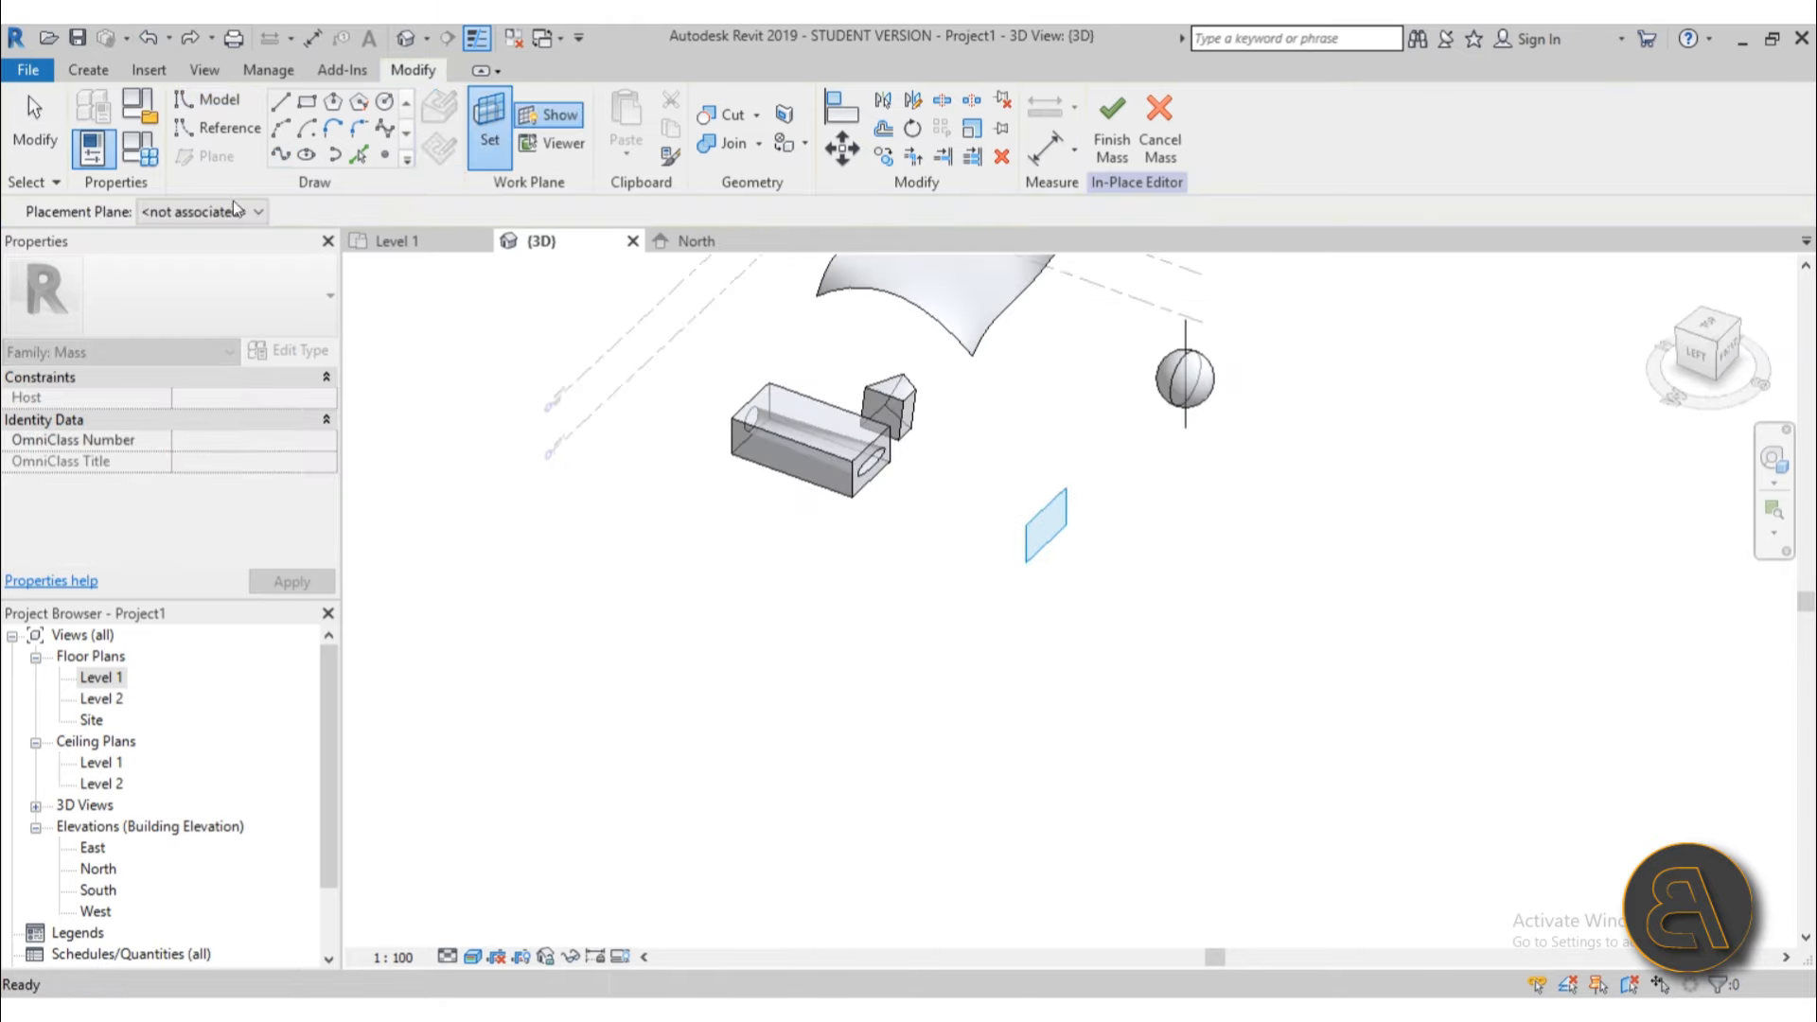
left_click(218, 207)
left_click(201, 361)
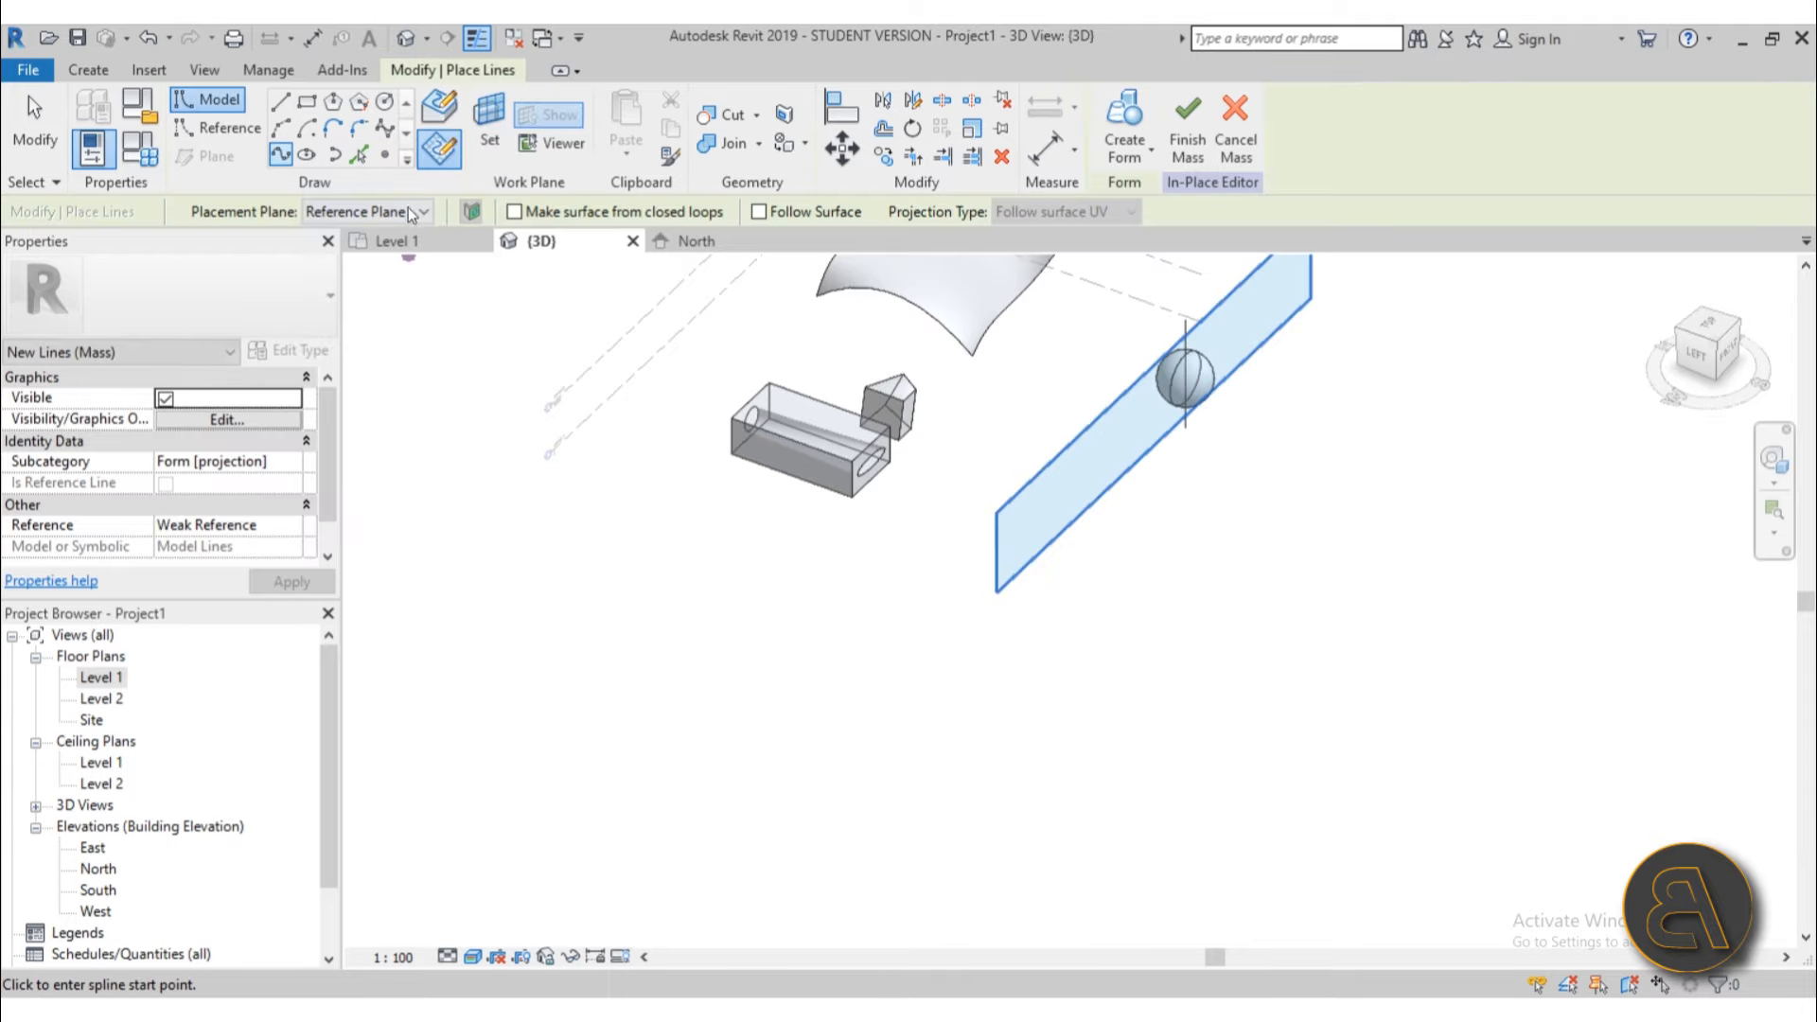
Step: On the Level 1 plane, draw an open wavy model spline through five points in the empty area beside the box mass
left_click(409, 211)
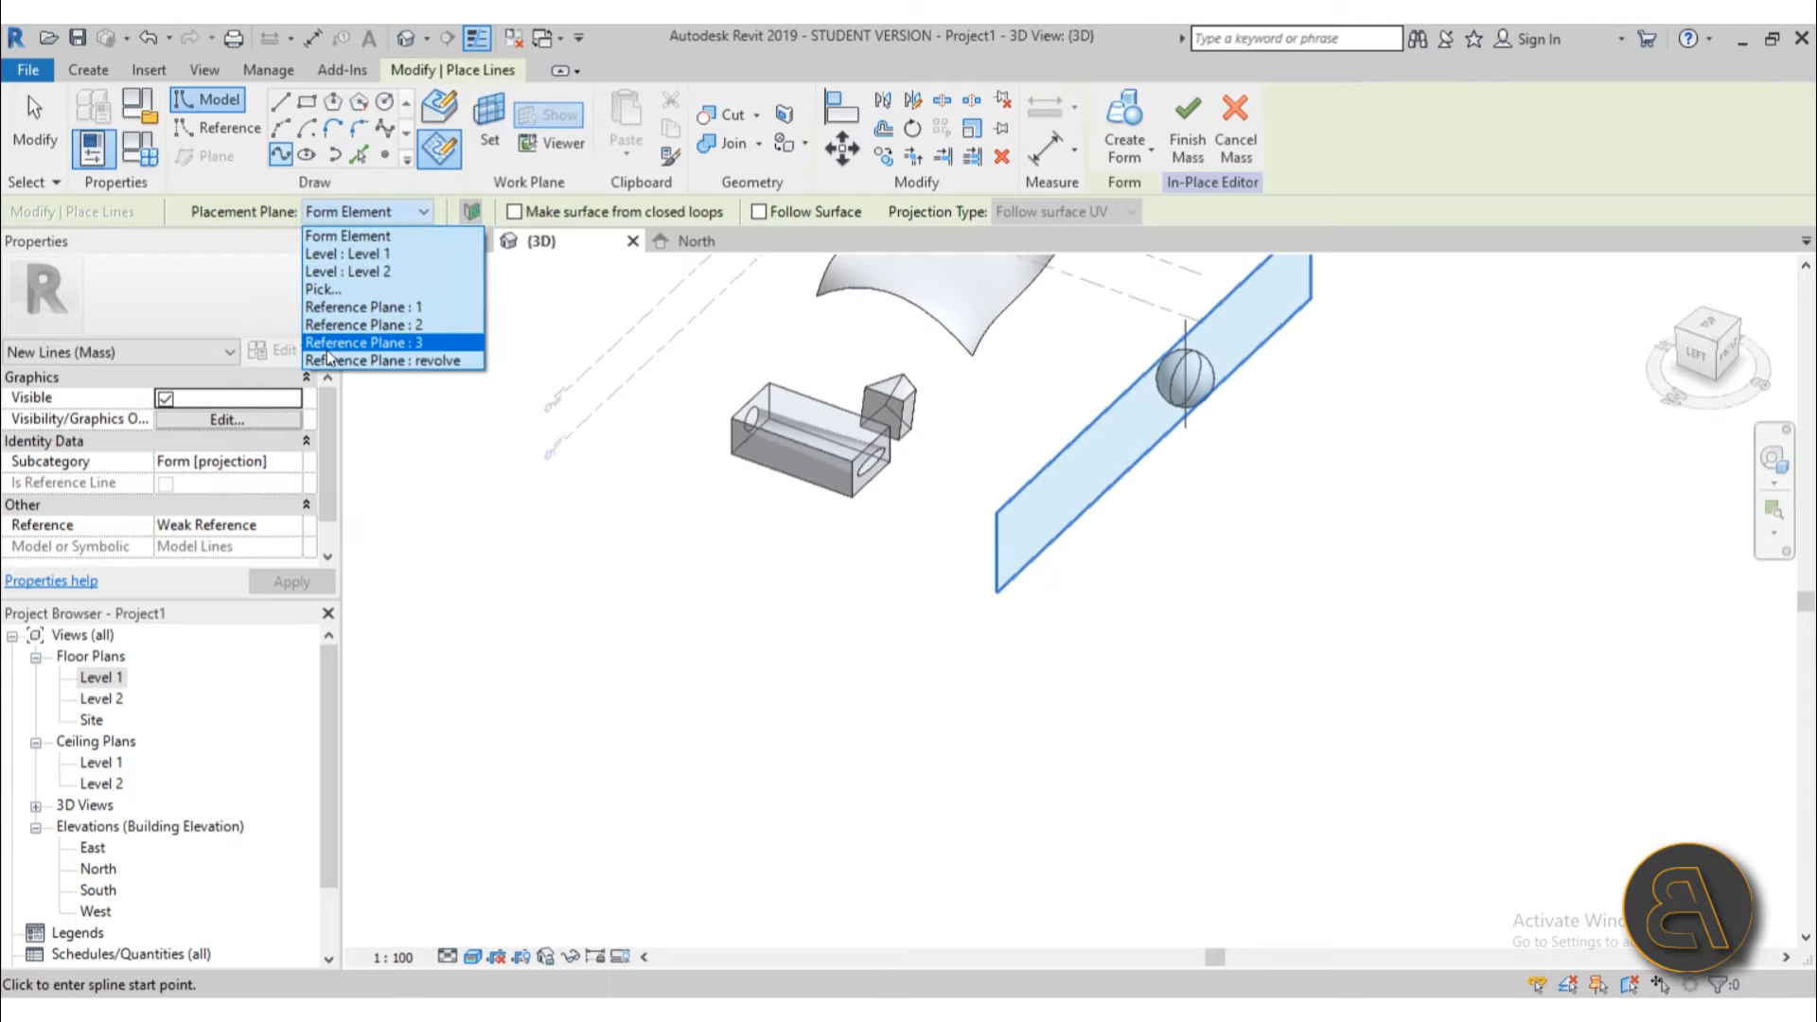
left_click(360, 253)
scroll(748, 379, "down", 5)
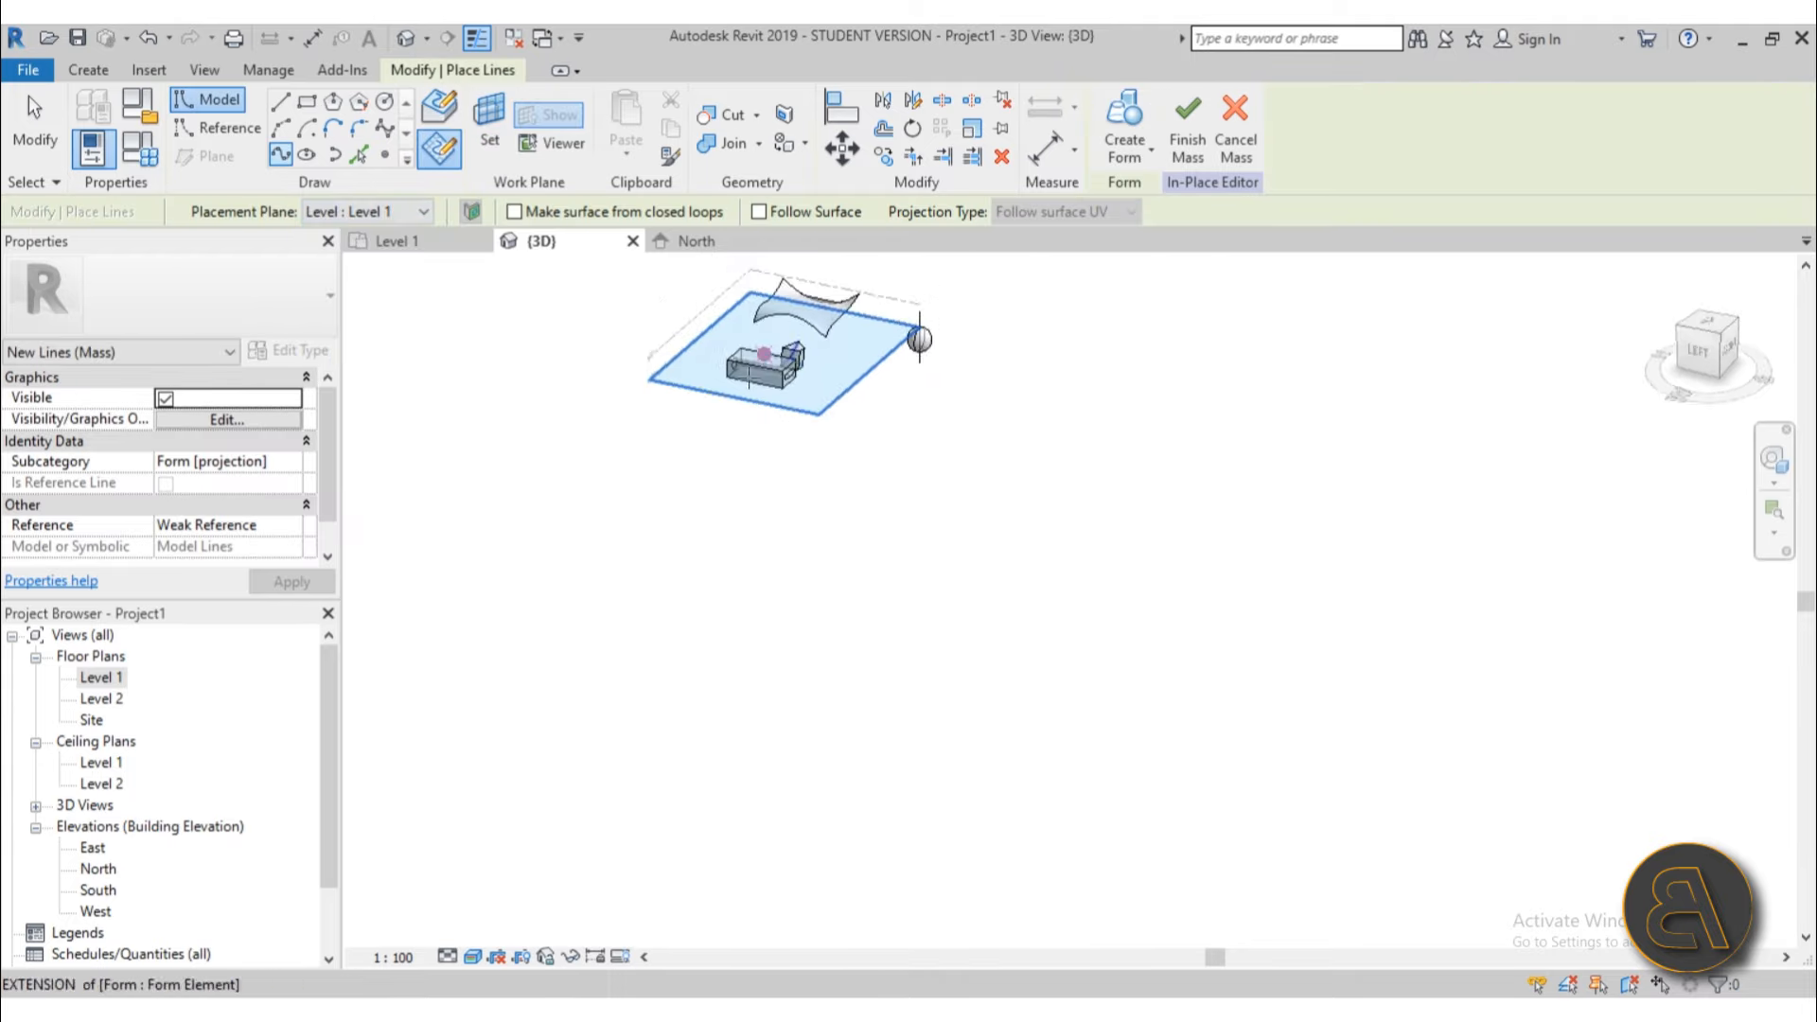
scroll(667, 418, "up", 3)
left_click(622, 475)
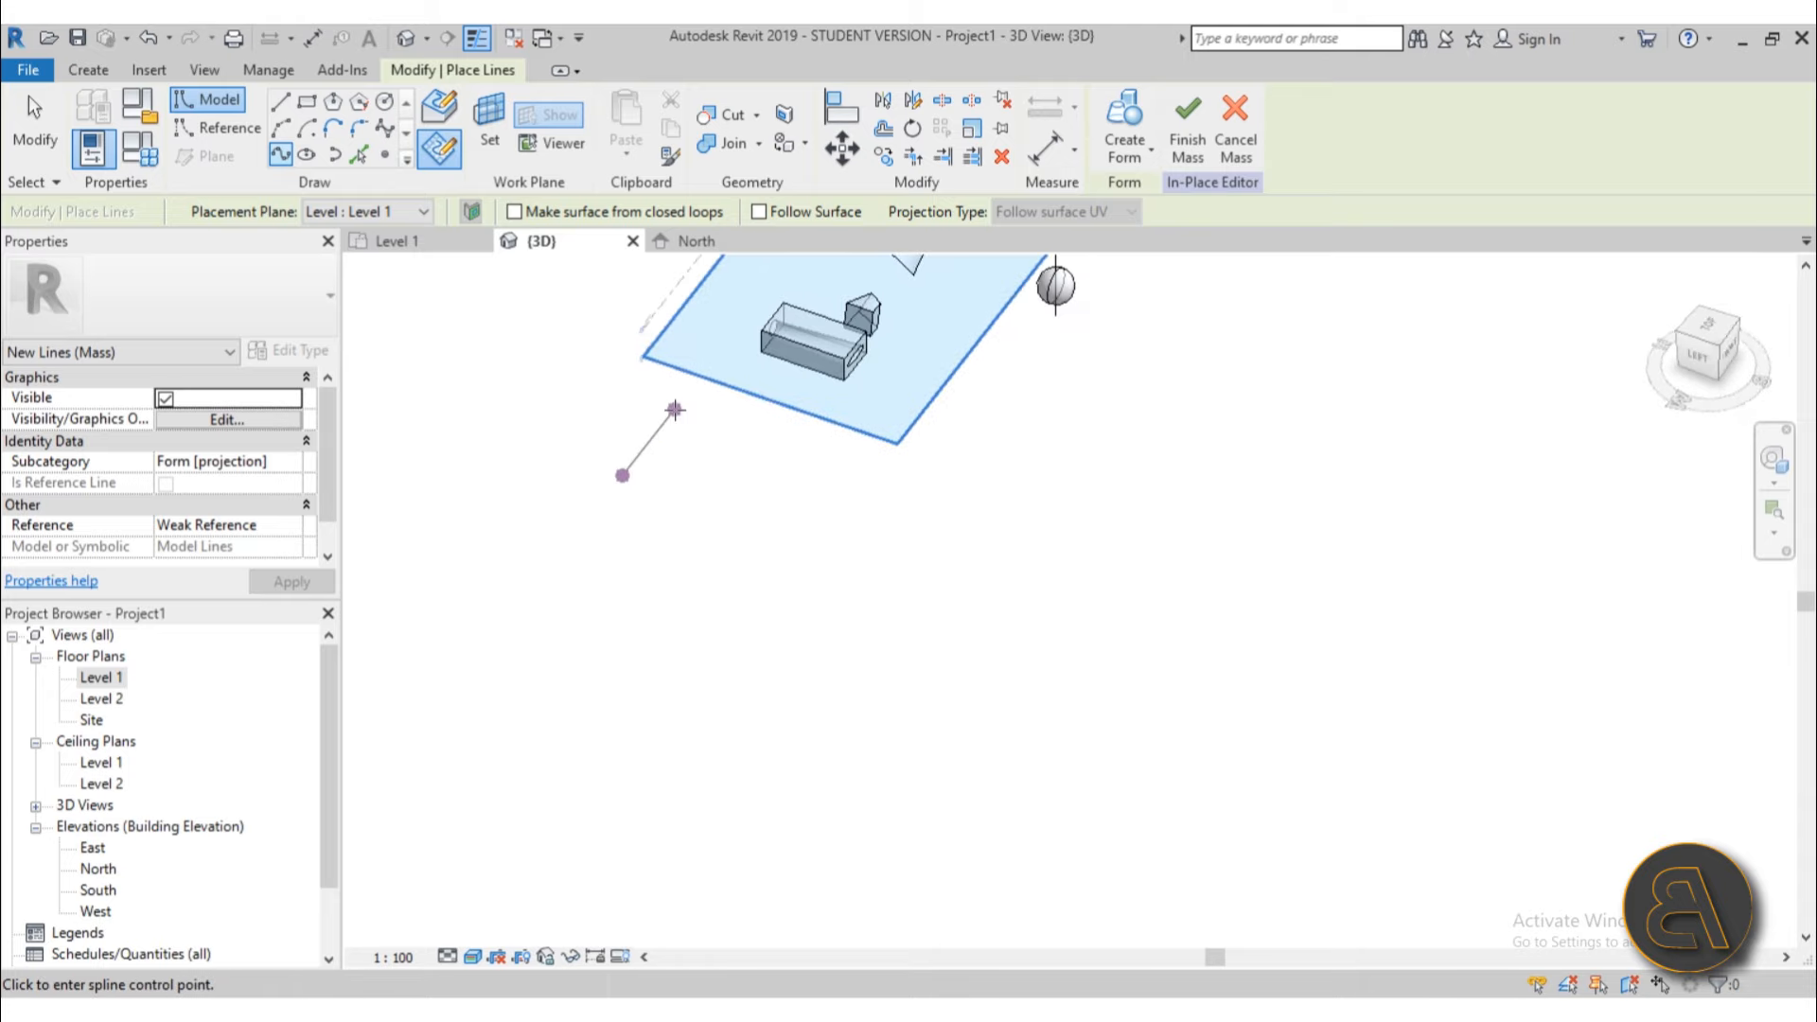
double_click(674, 409)
left_click(1105, 601)
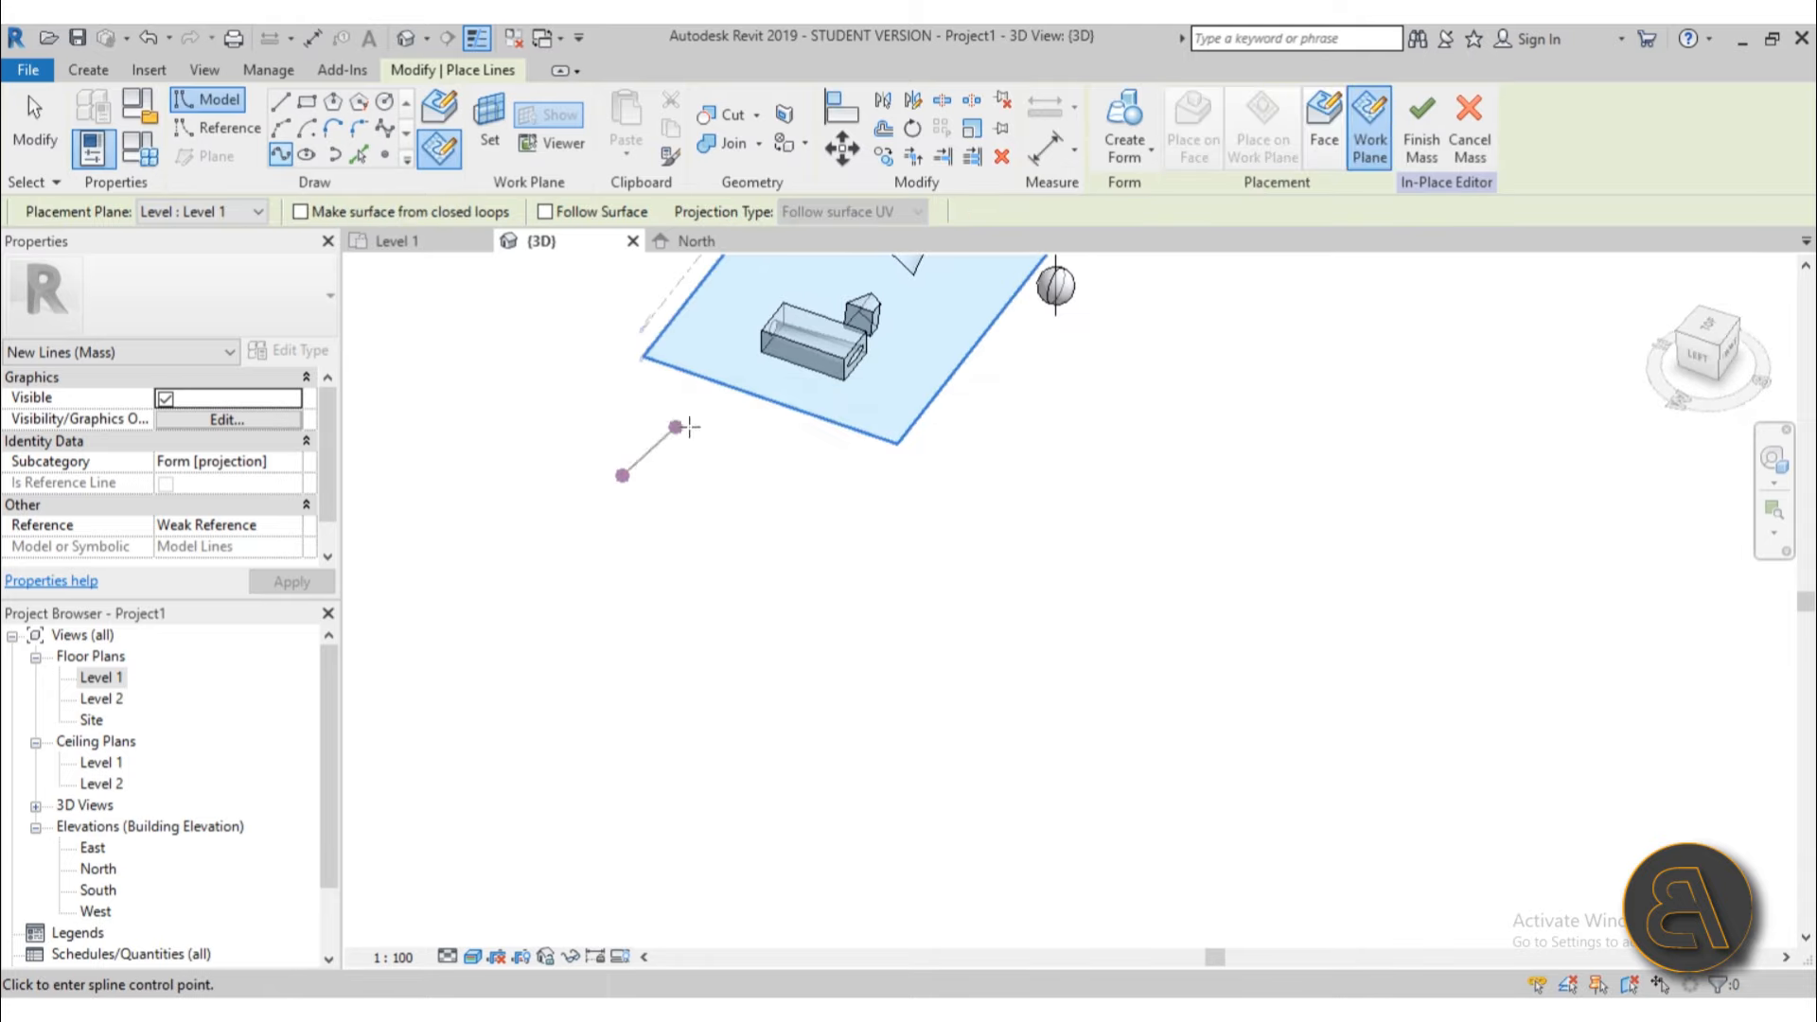
left_click(706, 428)
left_click(747, 492)
left_click(859, 509)
left_click(972, 461)
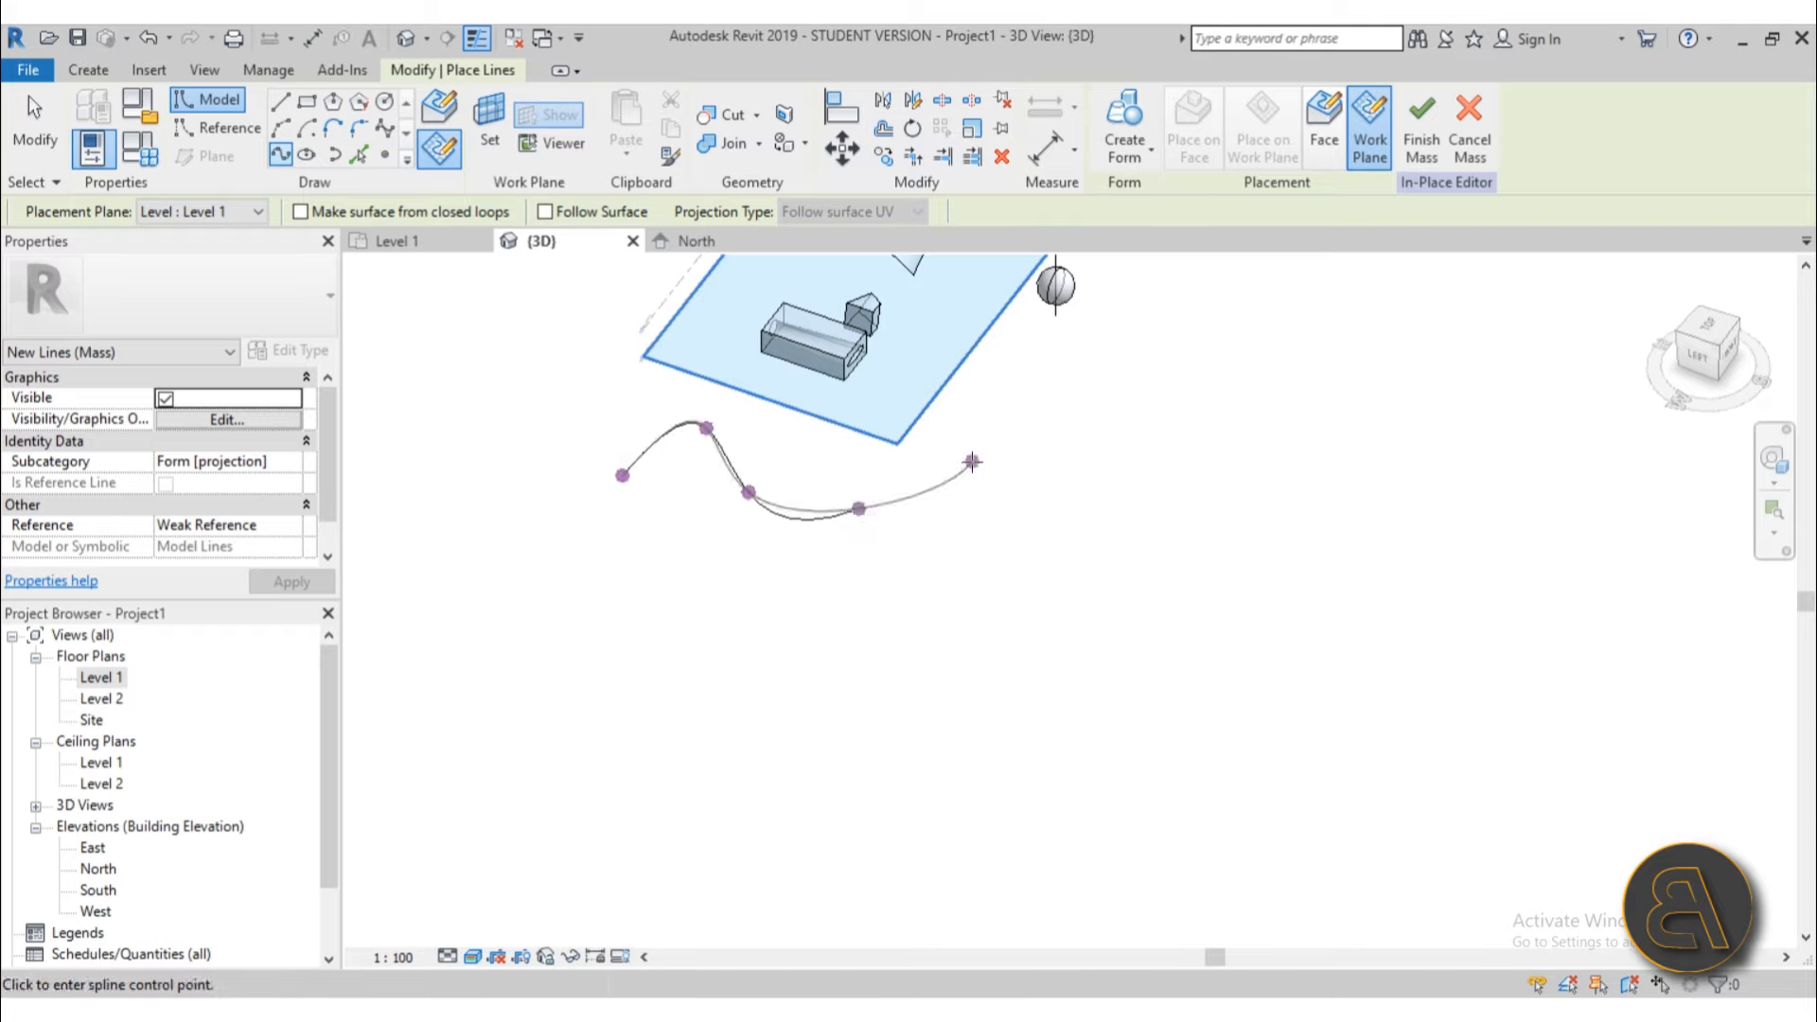
key("Escape")
key("Escape")
Step: Set the work plane to the spline's start point and draw a small rectangle around that point
middle_click_drag(833, 577, 916, 419, "shift")
scroll(608, 330, "up", 2)
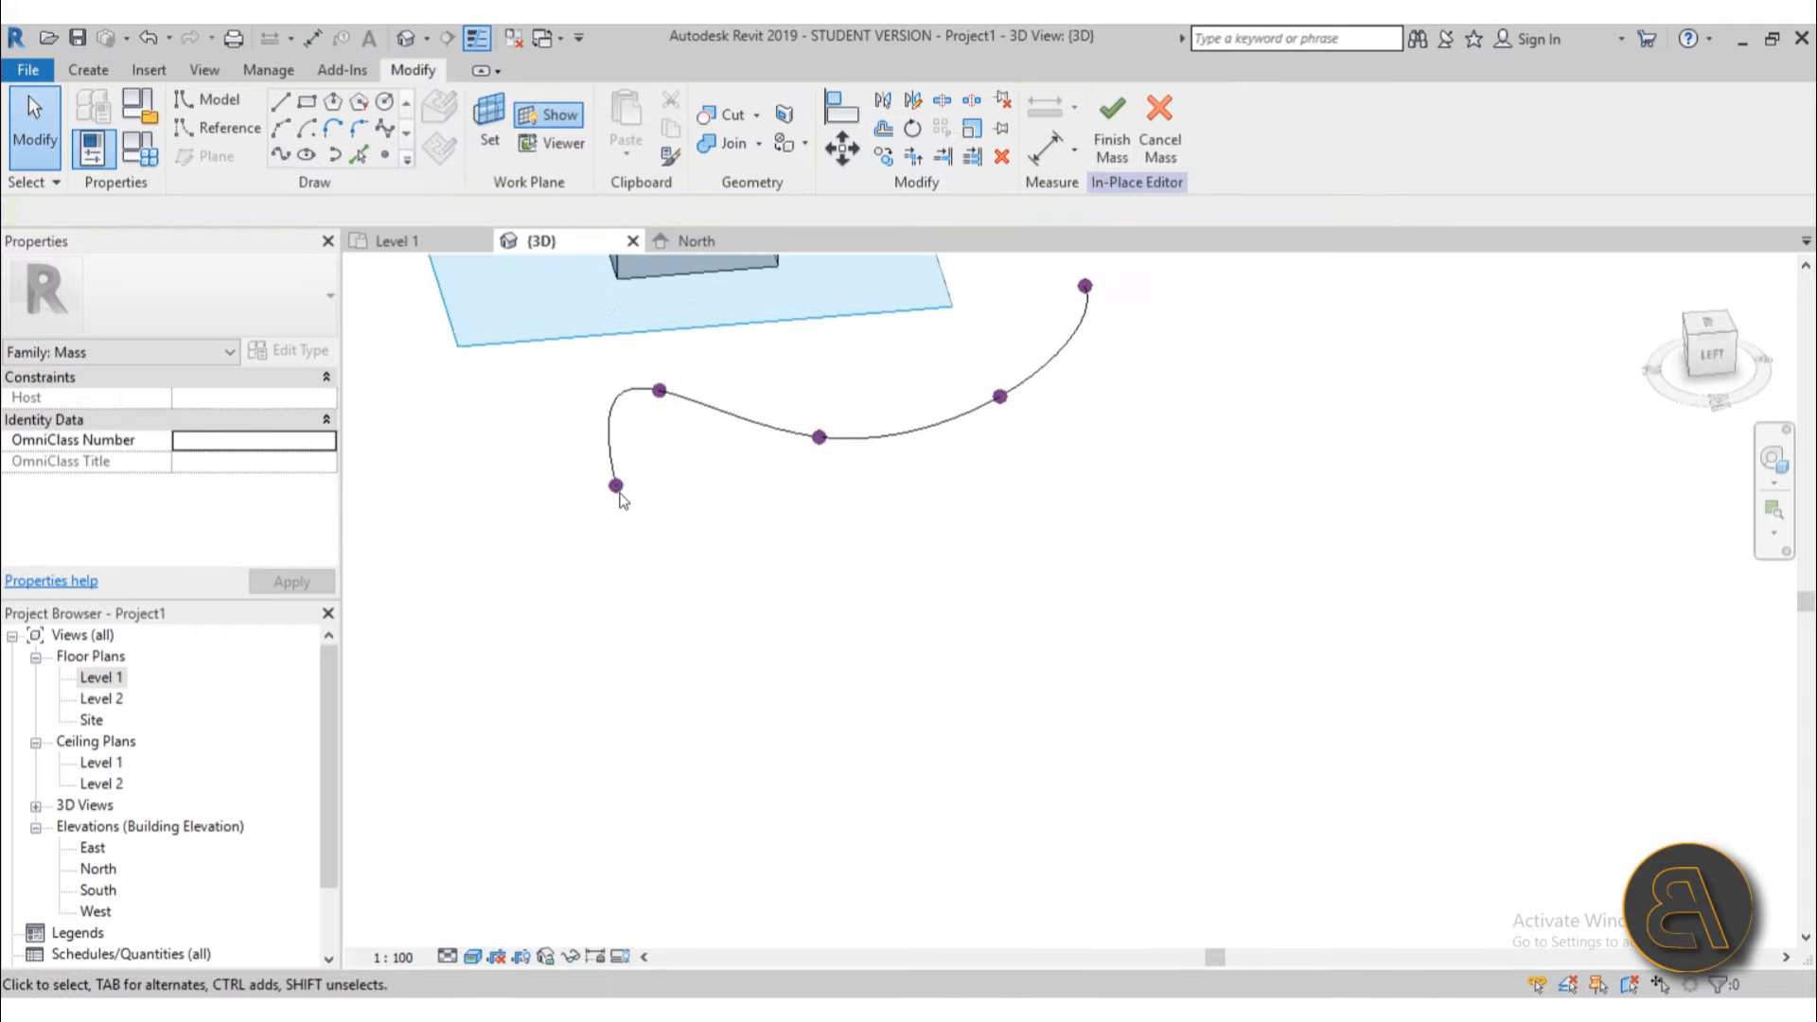
left_click(489, 140)
left_click(615, 488)
scroll(616, 500, "up", 5)
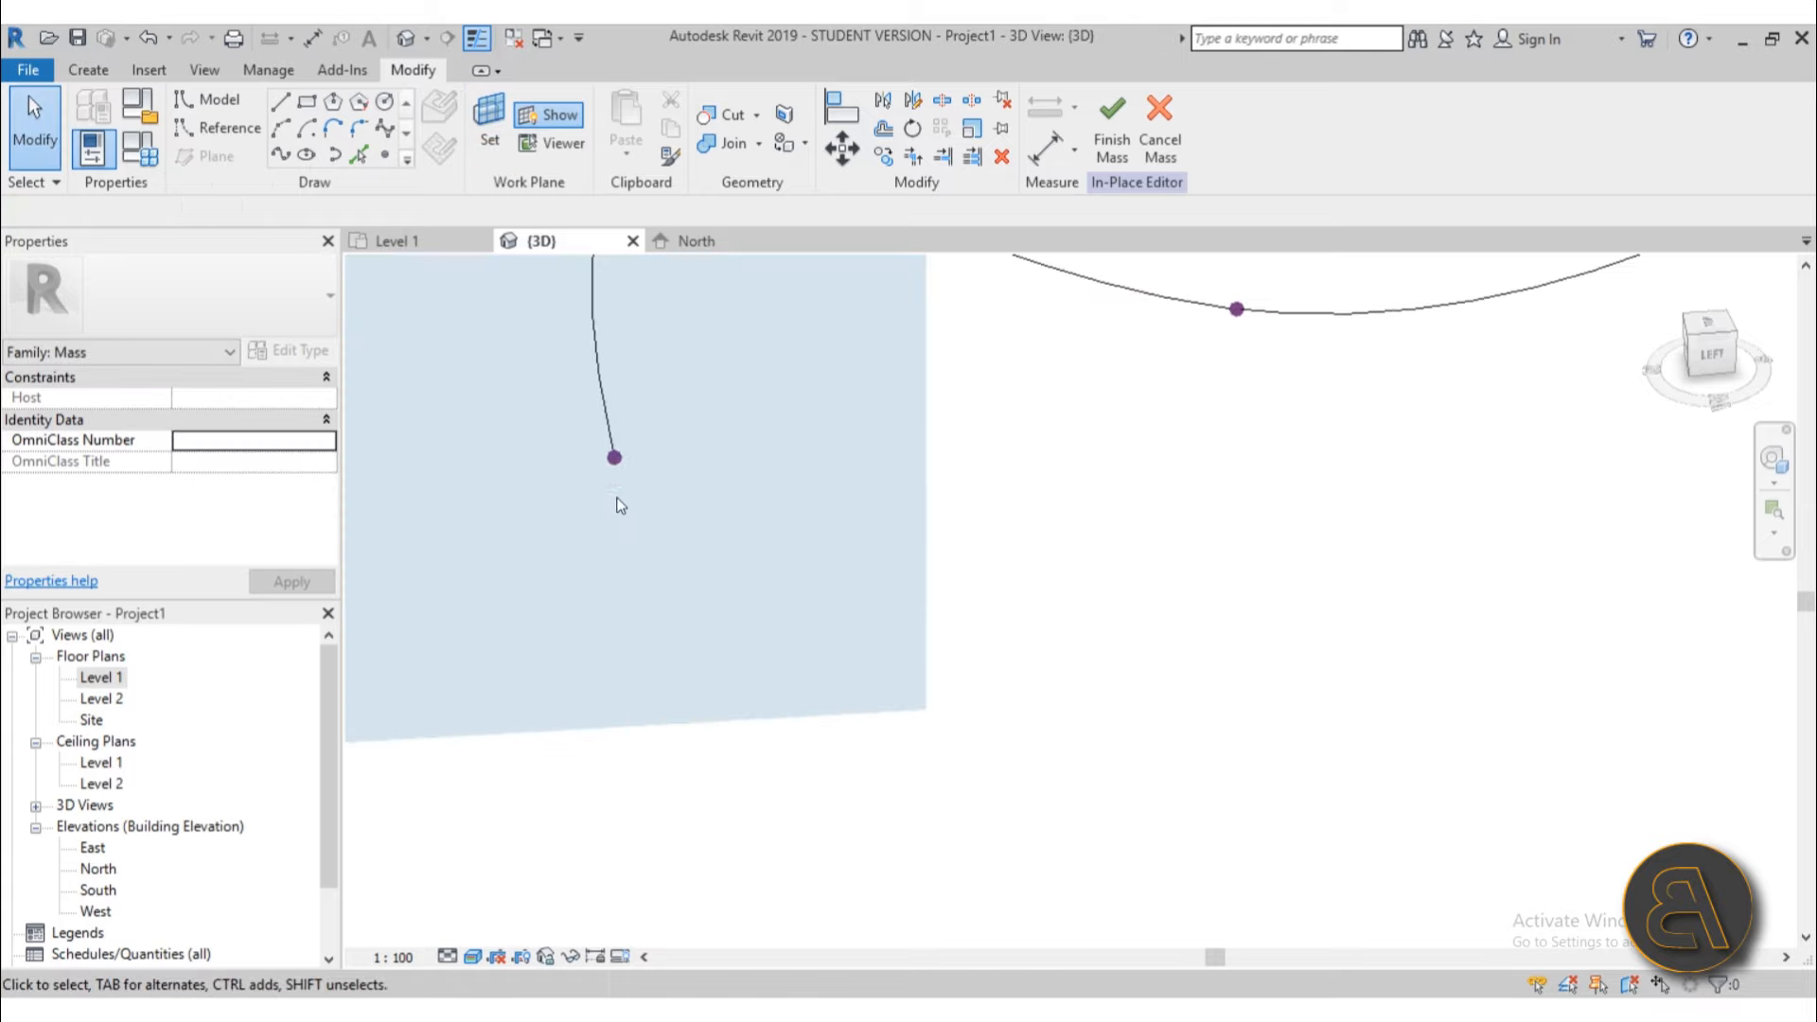
left_click(381, 109)
left_click(309, 104)
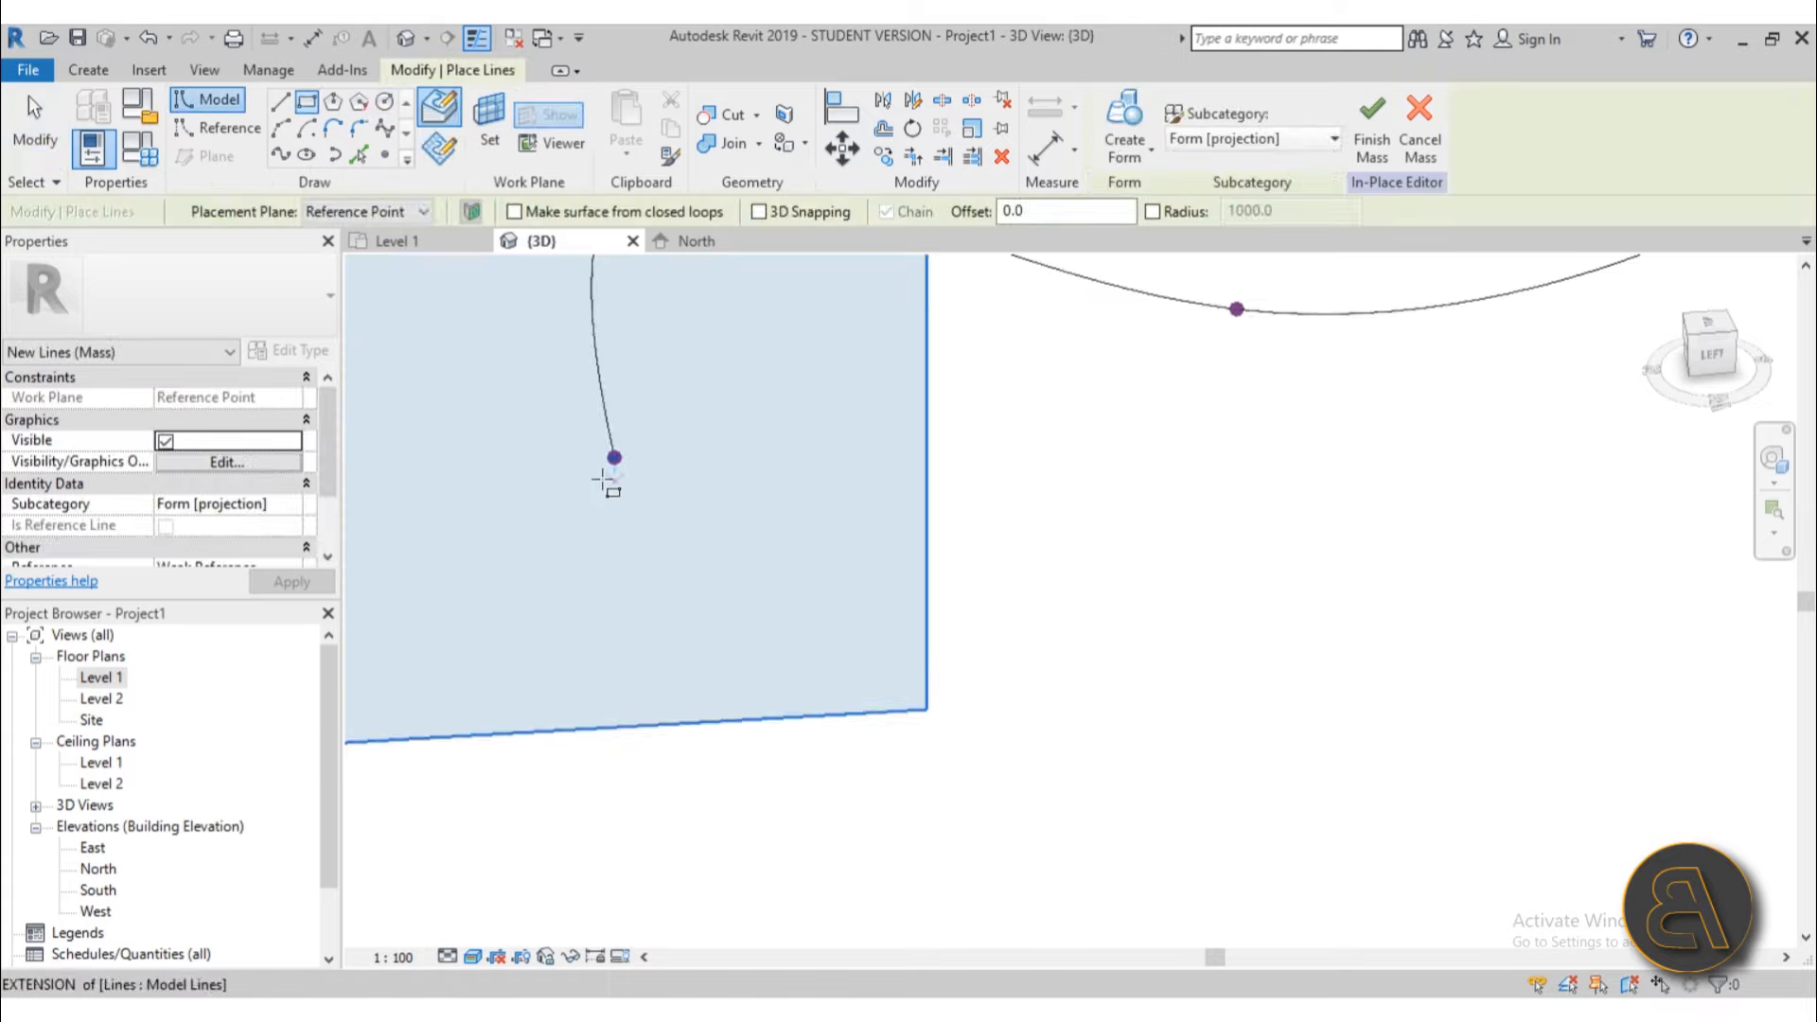
left_click(557, 440)
left_click(721, 470)
Step: Set the work plane to the spline's second point and draw a narrow upright rectangle around it
middle_click_drag(547, 325, 674, 262, "shift")
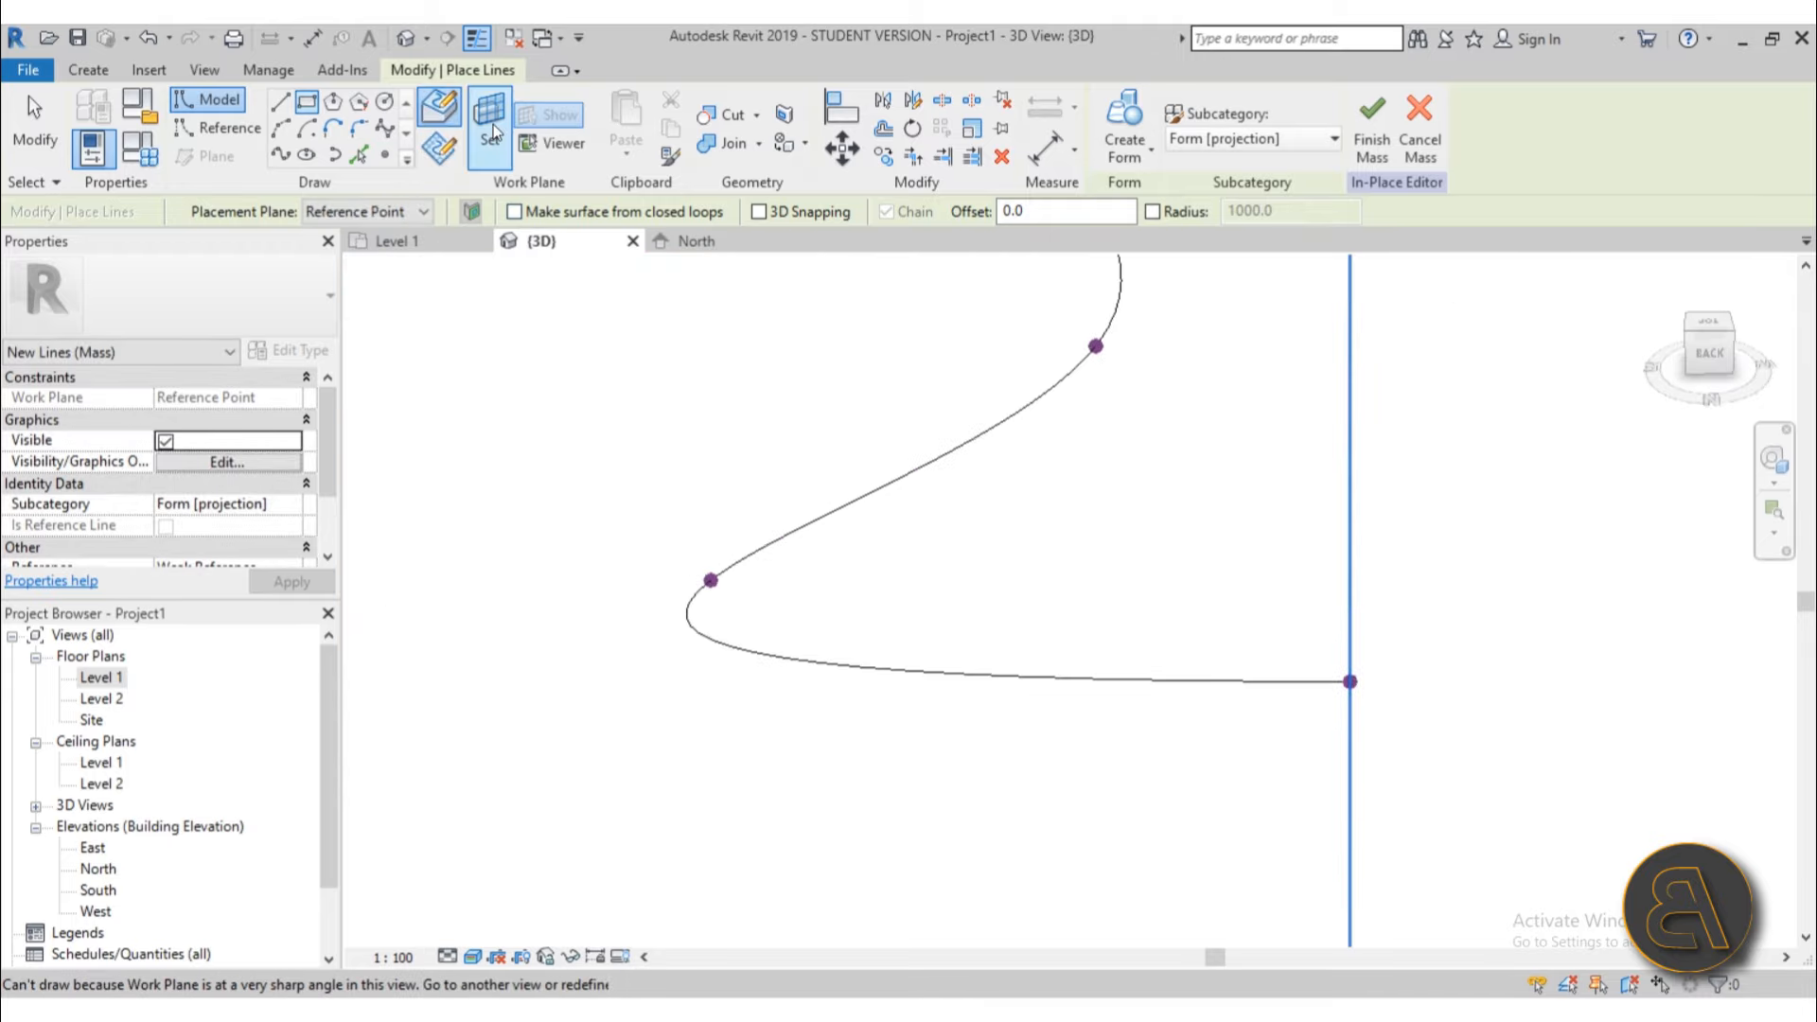
left_click(493, 132)
left_click(711, 579)
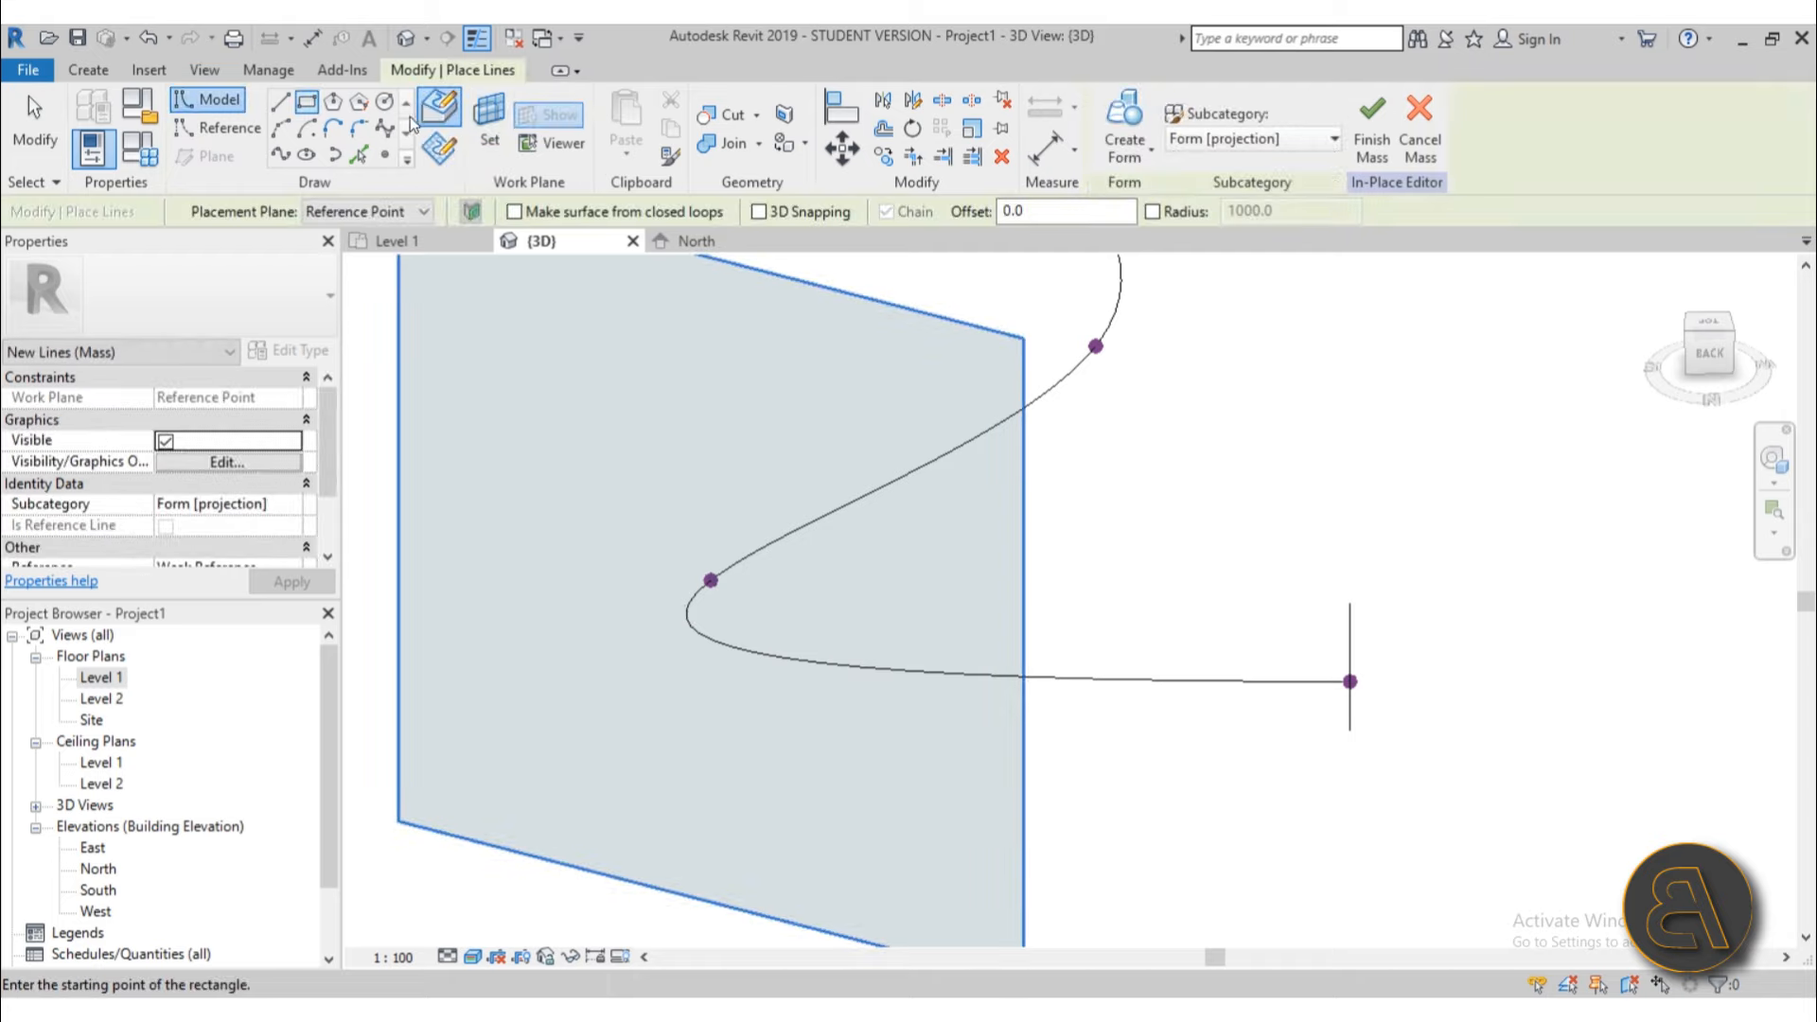
left_click(693, 502)
left_click(728, 629)
key("Escape")
key("Escape")
Step: Set the work plane to the spline's third point and draw a rectangle around it
scroll(726, 628, "down", 3)
mouse_move(975, 678)
middle_mouse_down("shift")
mouse_move(793, 550)
mouse_move(829, 589)
middle_mouse_up("shift")
scroll(1157, 580, "up", 6)
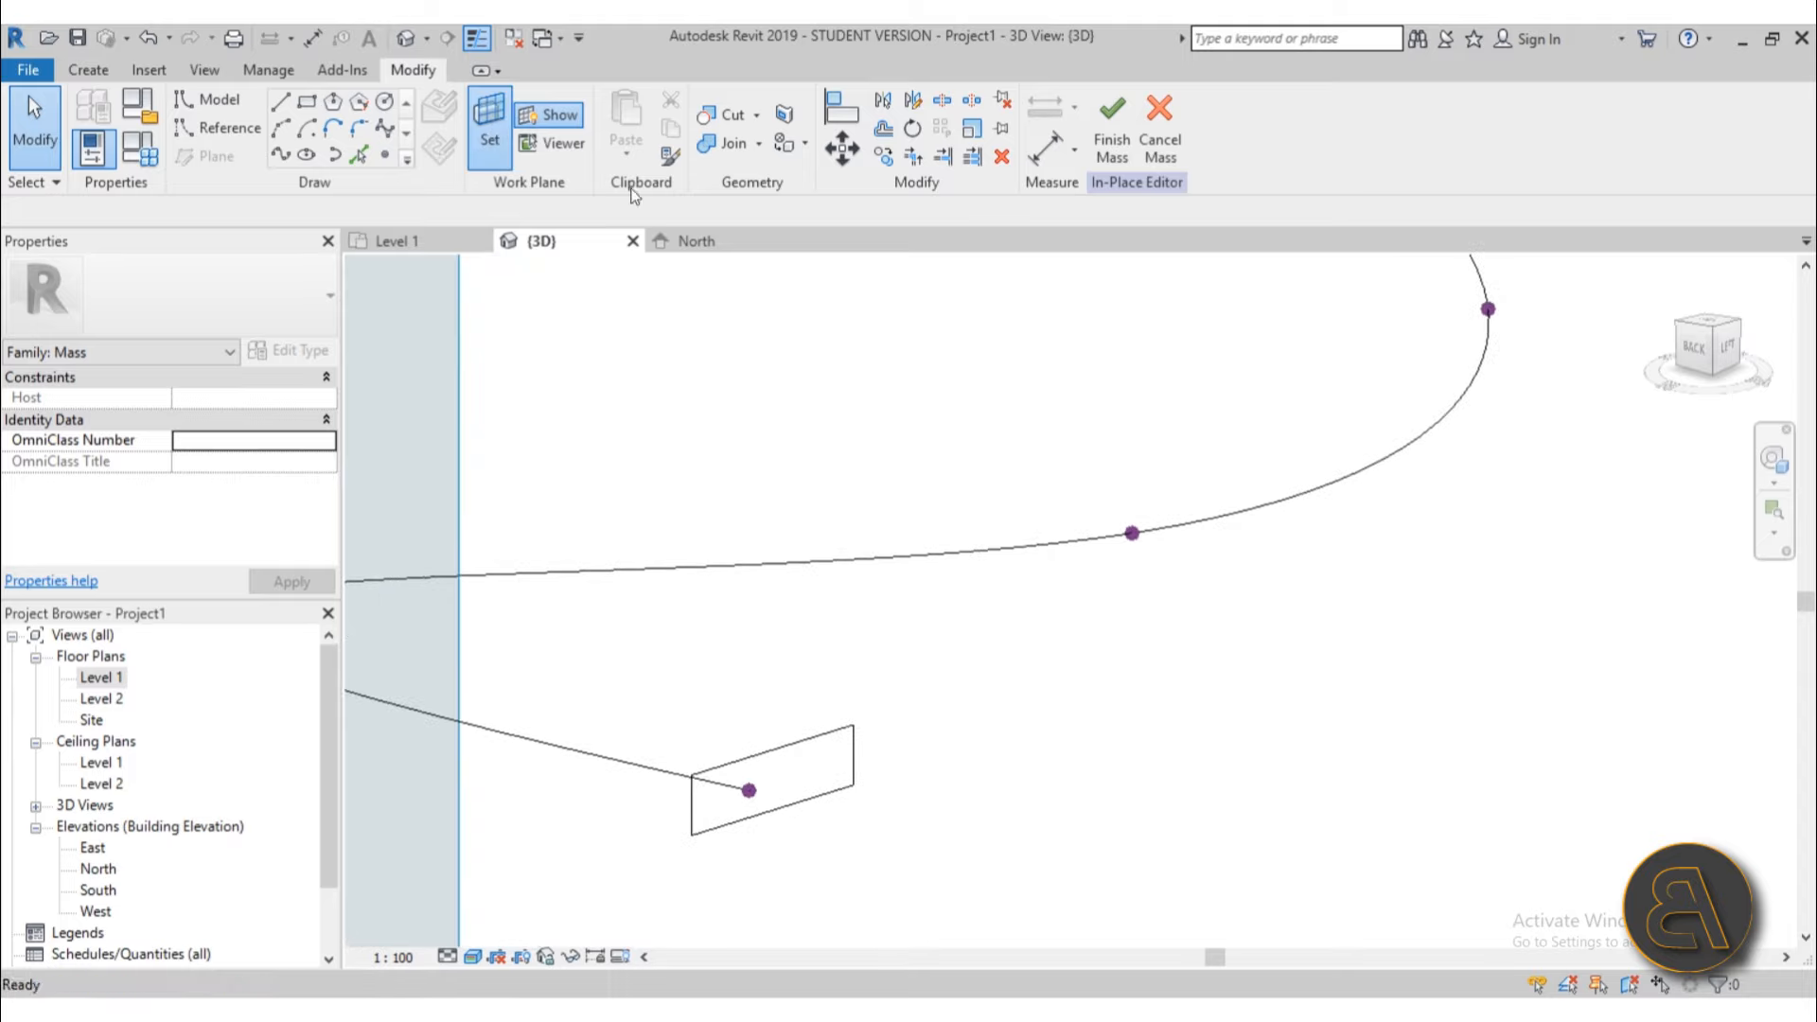
left_click(1132, 533)
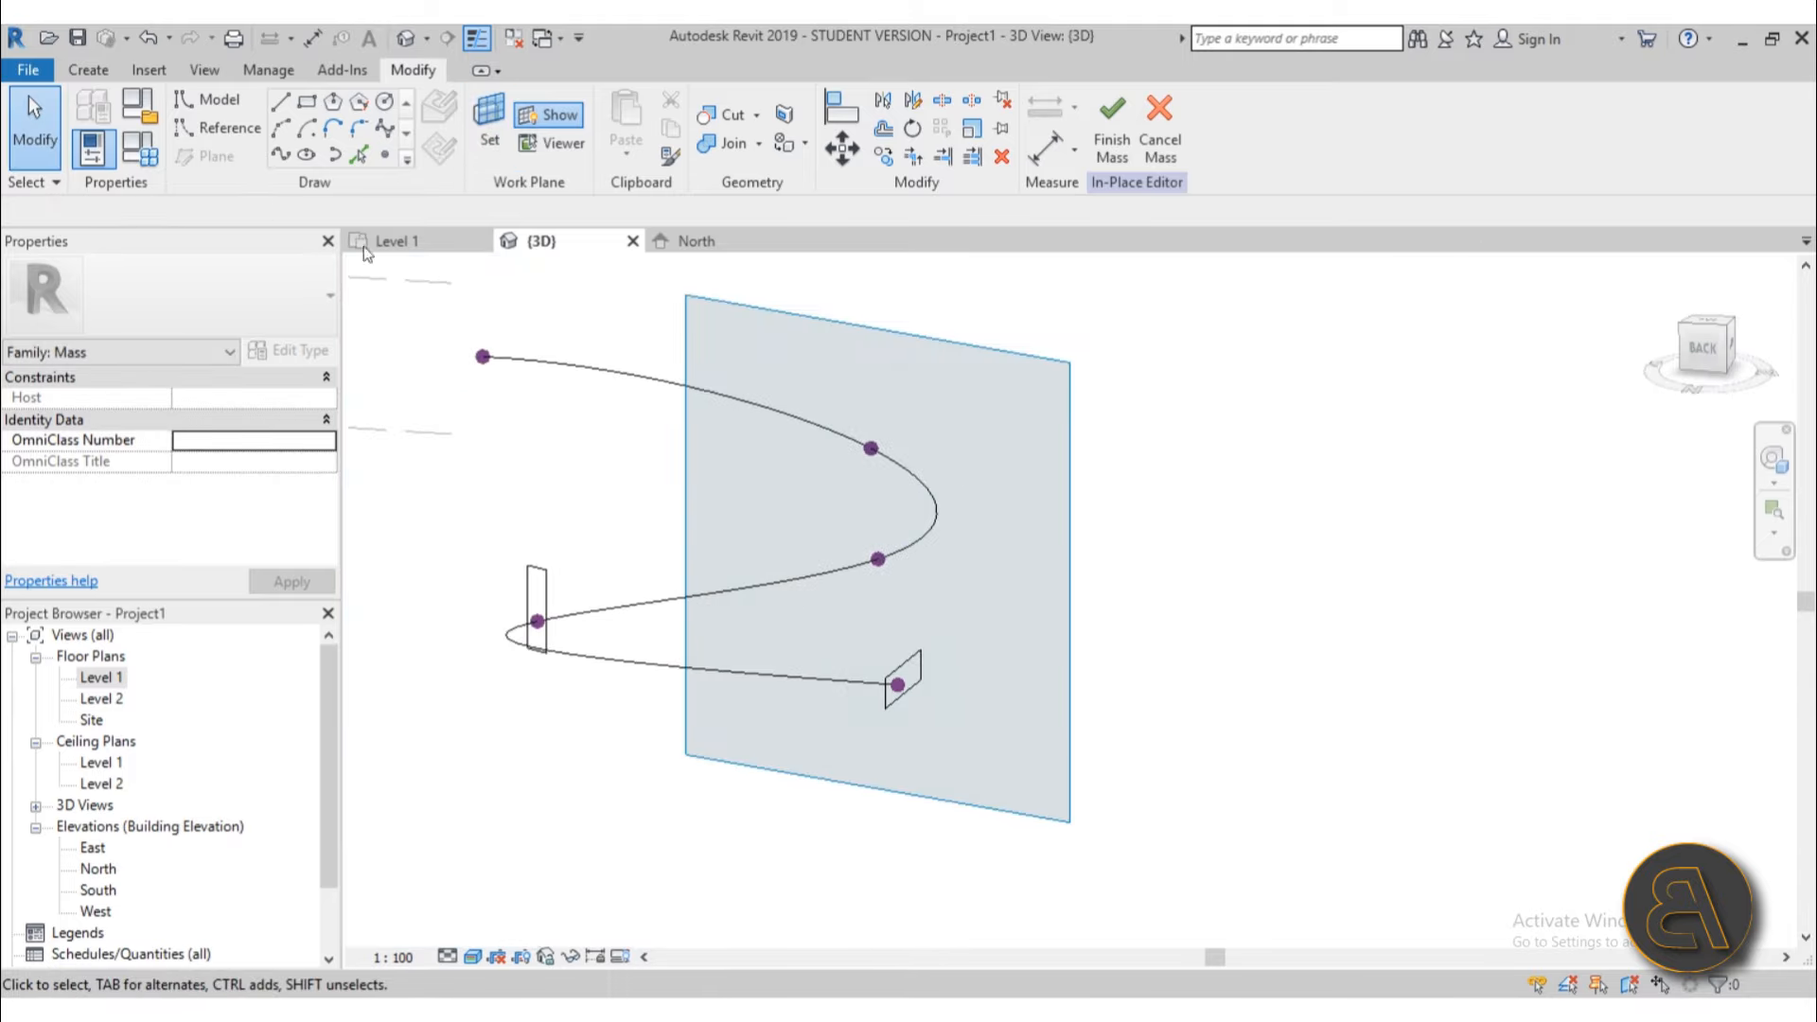
left_click(314, 103)
scroll(861, 531, "up", 2)
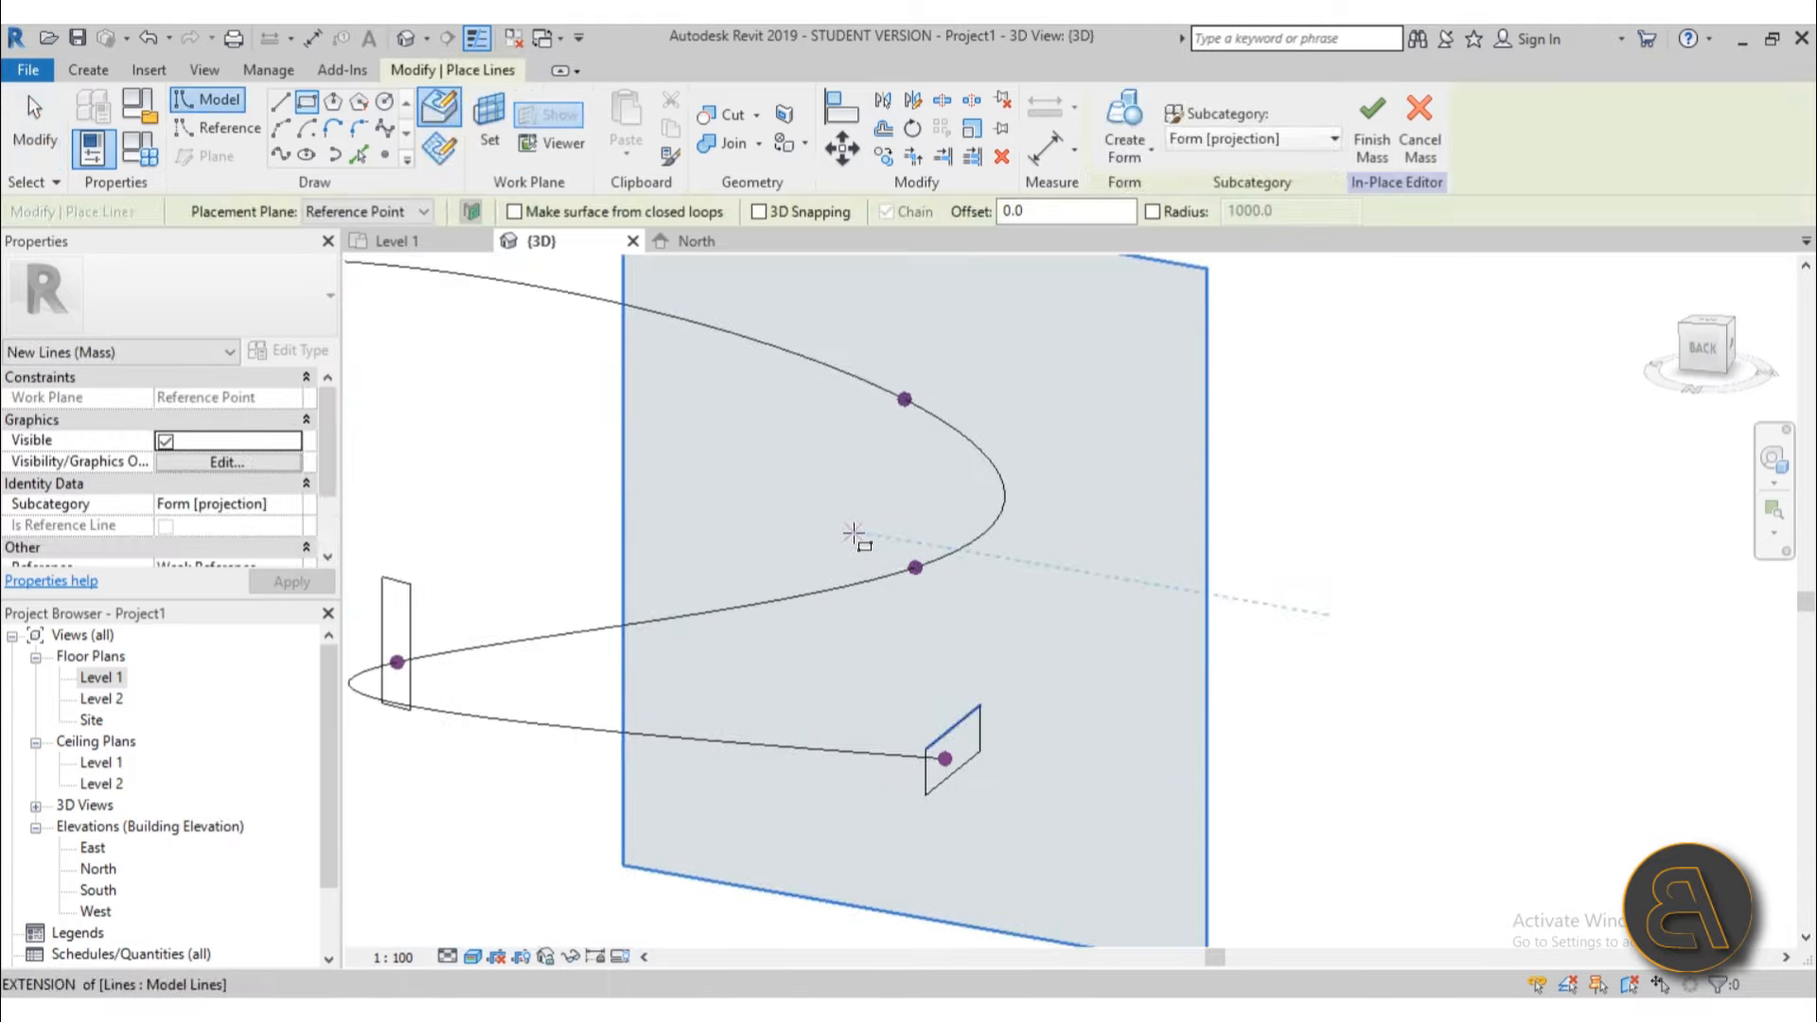
left_click(857, 533)
left_click(964, 651)
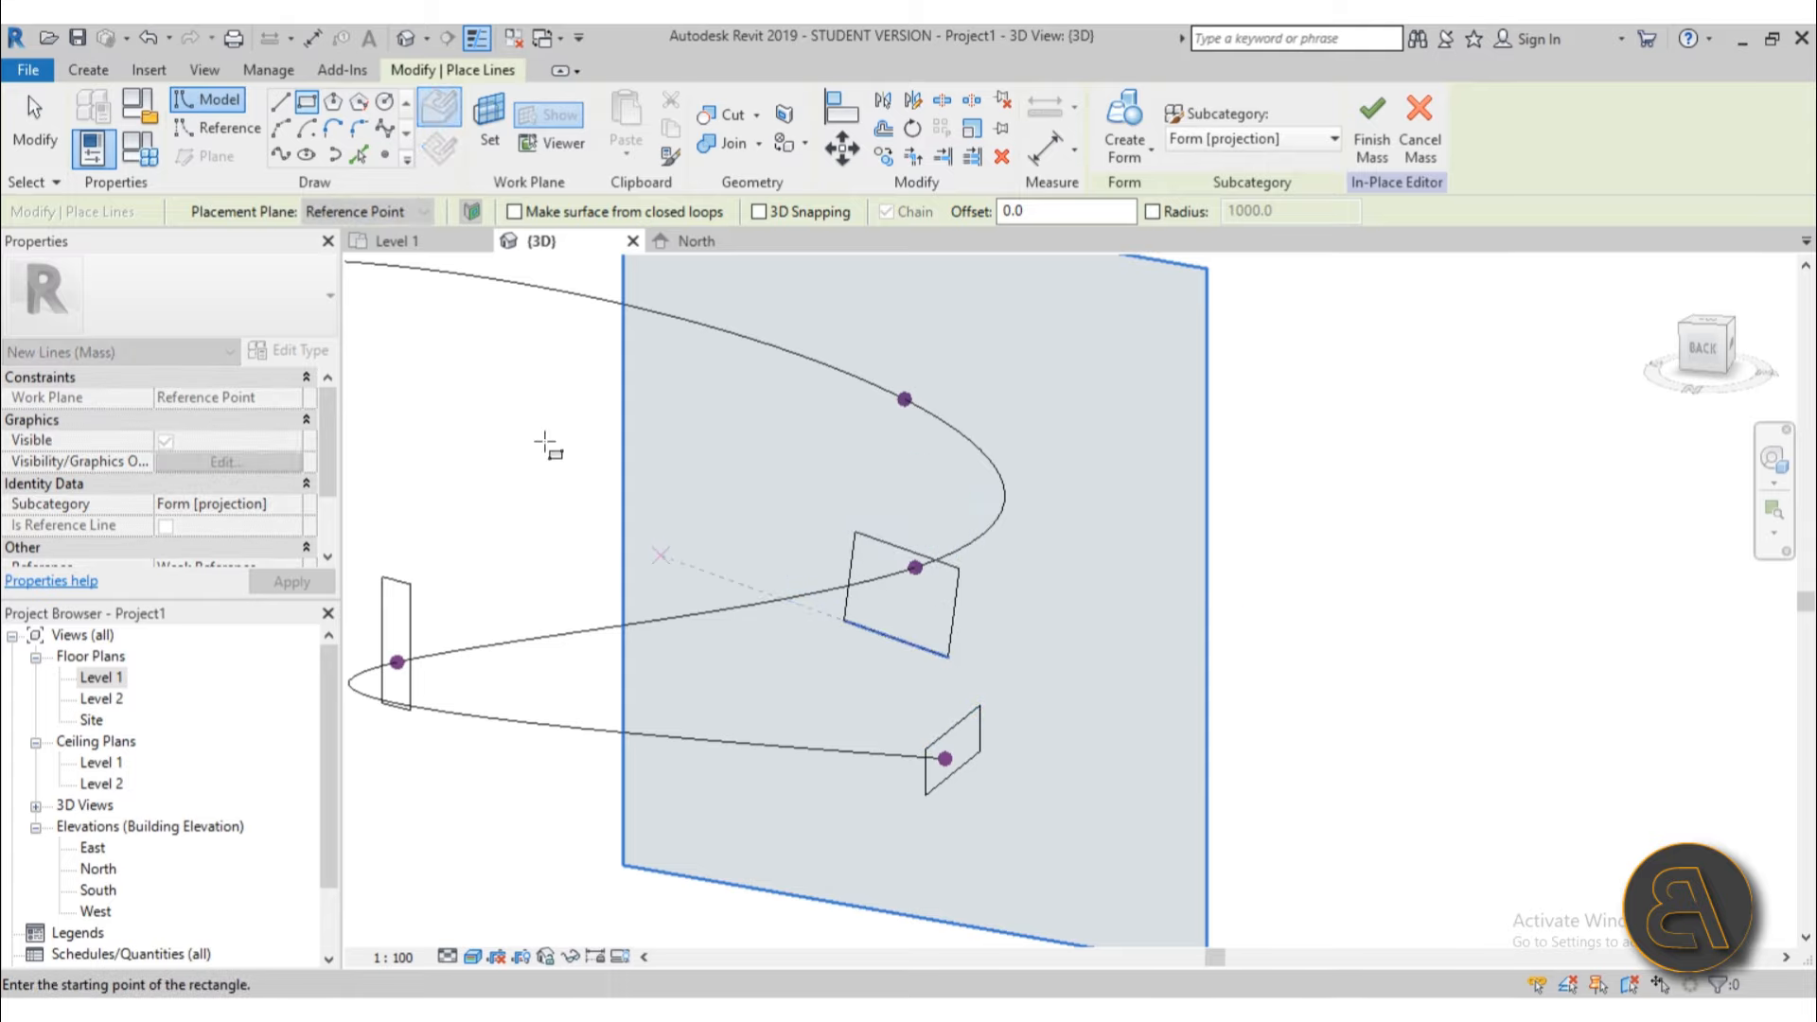
key("Escape")
key("Escape")
mouse_move(890, 516)
middle_mouse_down("shift")
mouse_move(1571, 504)
mouse_move(1170, 511)
middle_mouse_up("shift")
scroll(1183, 481, "up", 5)
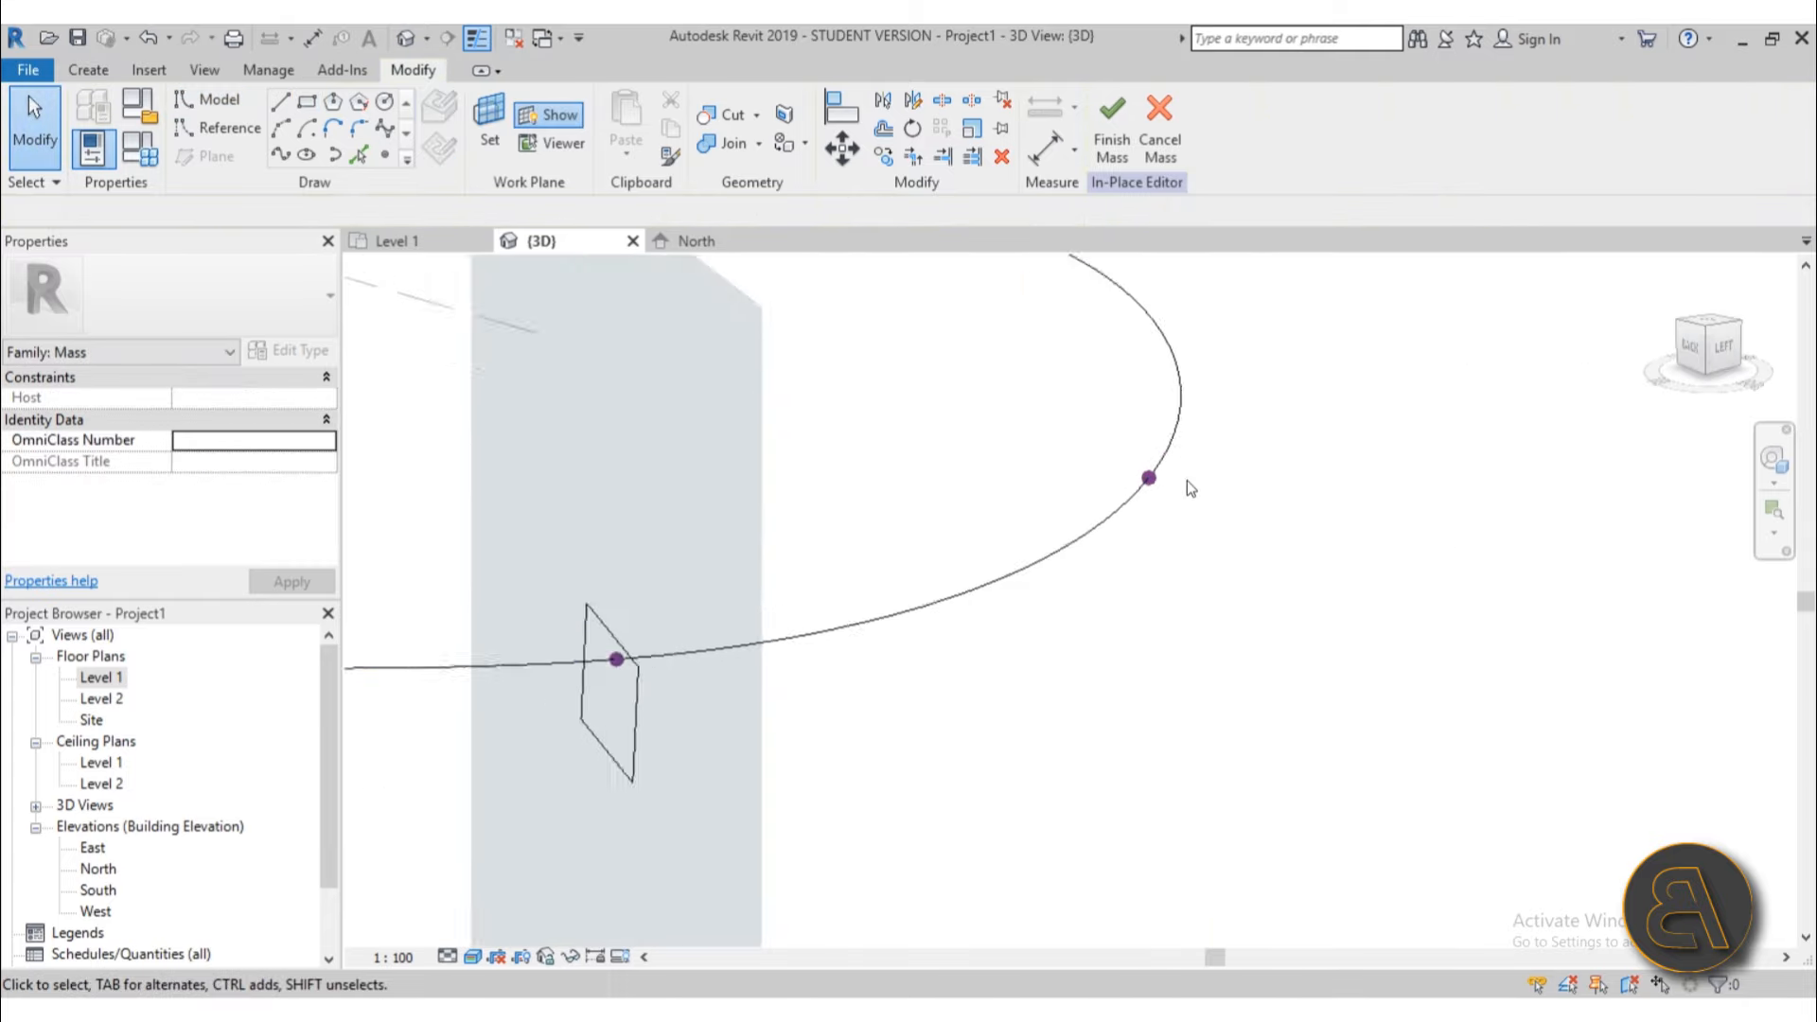
Step: Set the work plane to the spline's fourth point and draw a rectangle of about 2400 by 1400 around it
left_click(492, 130)
left_click(1146, 478)
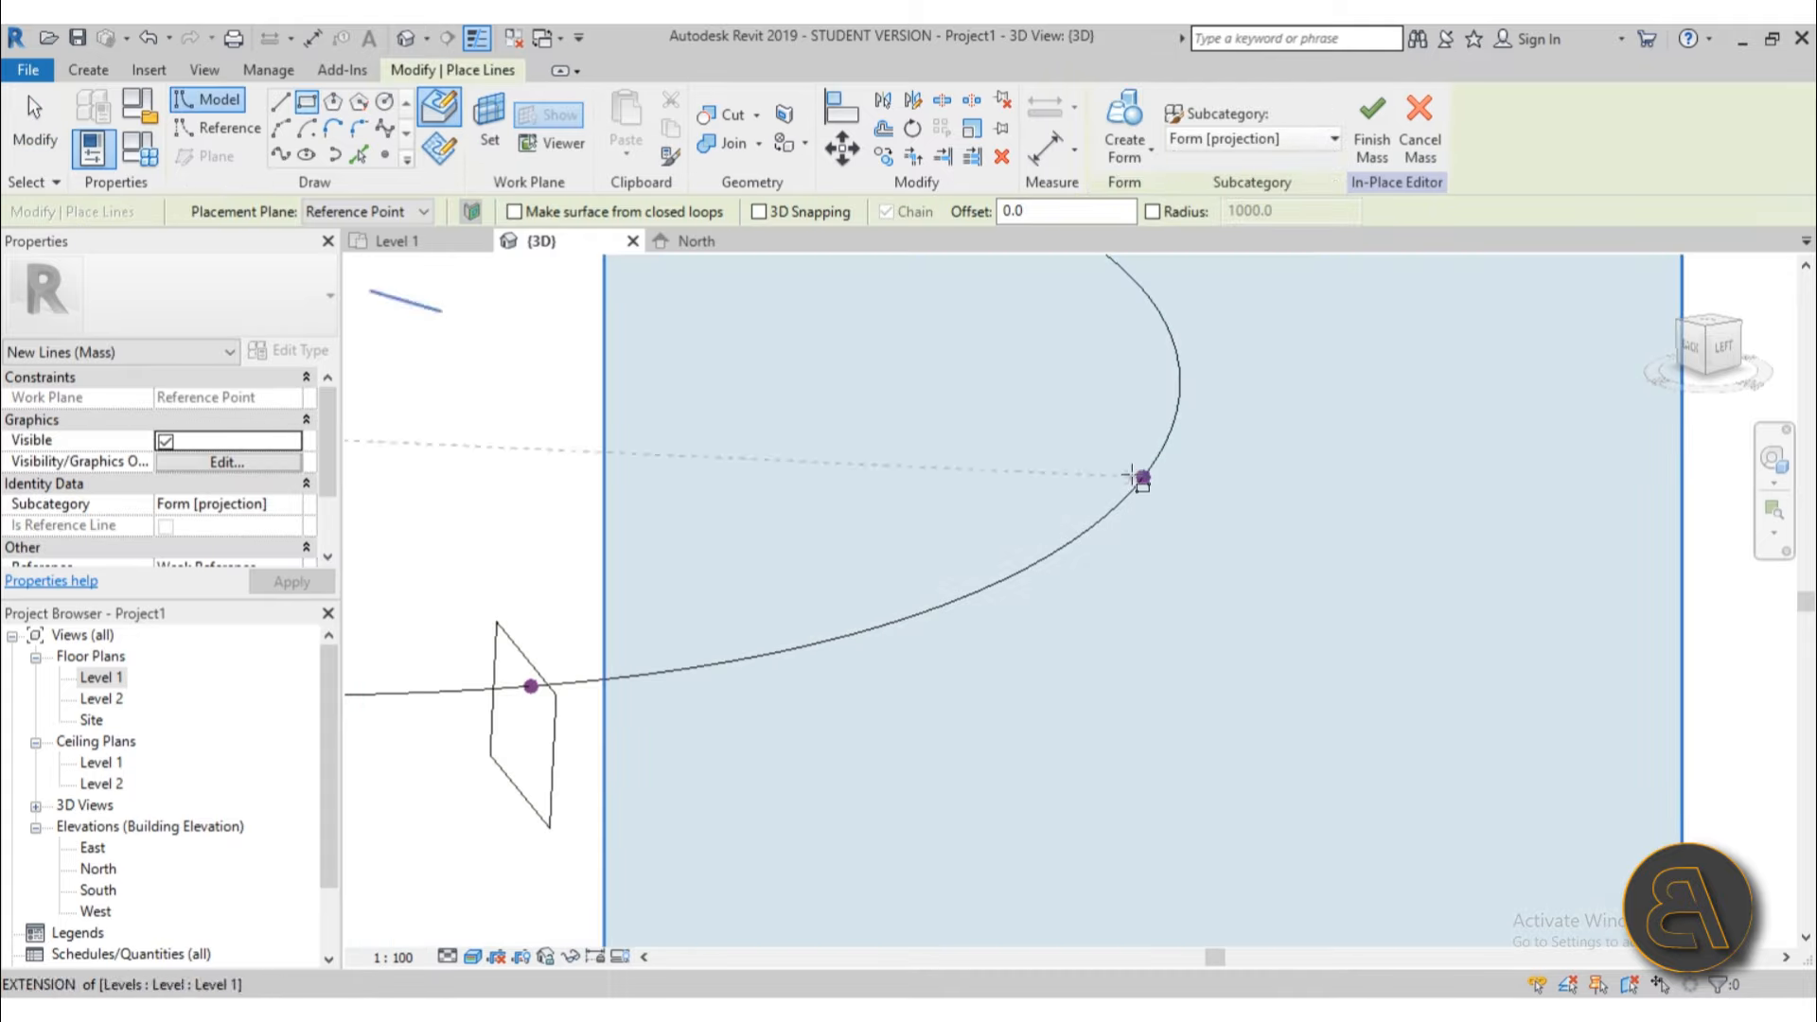
left_click(1033, 391)
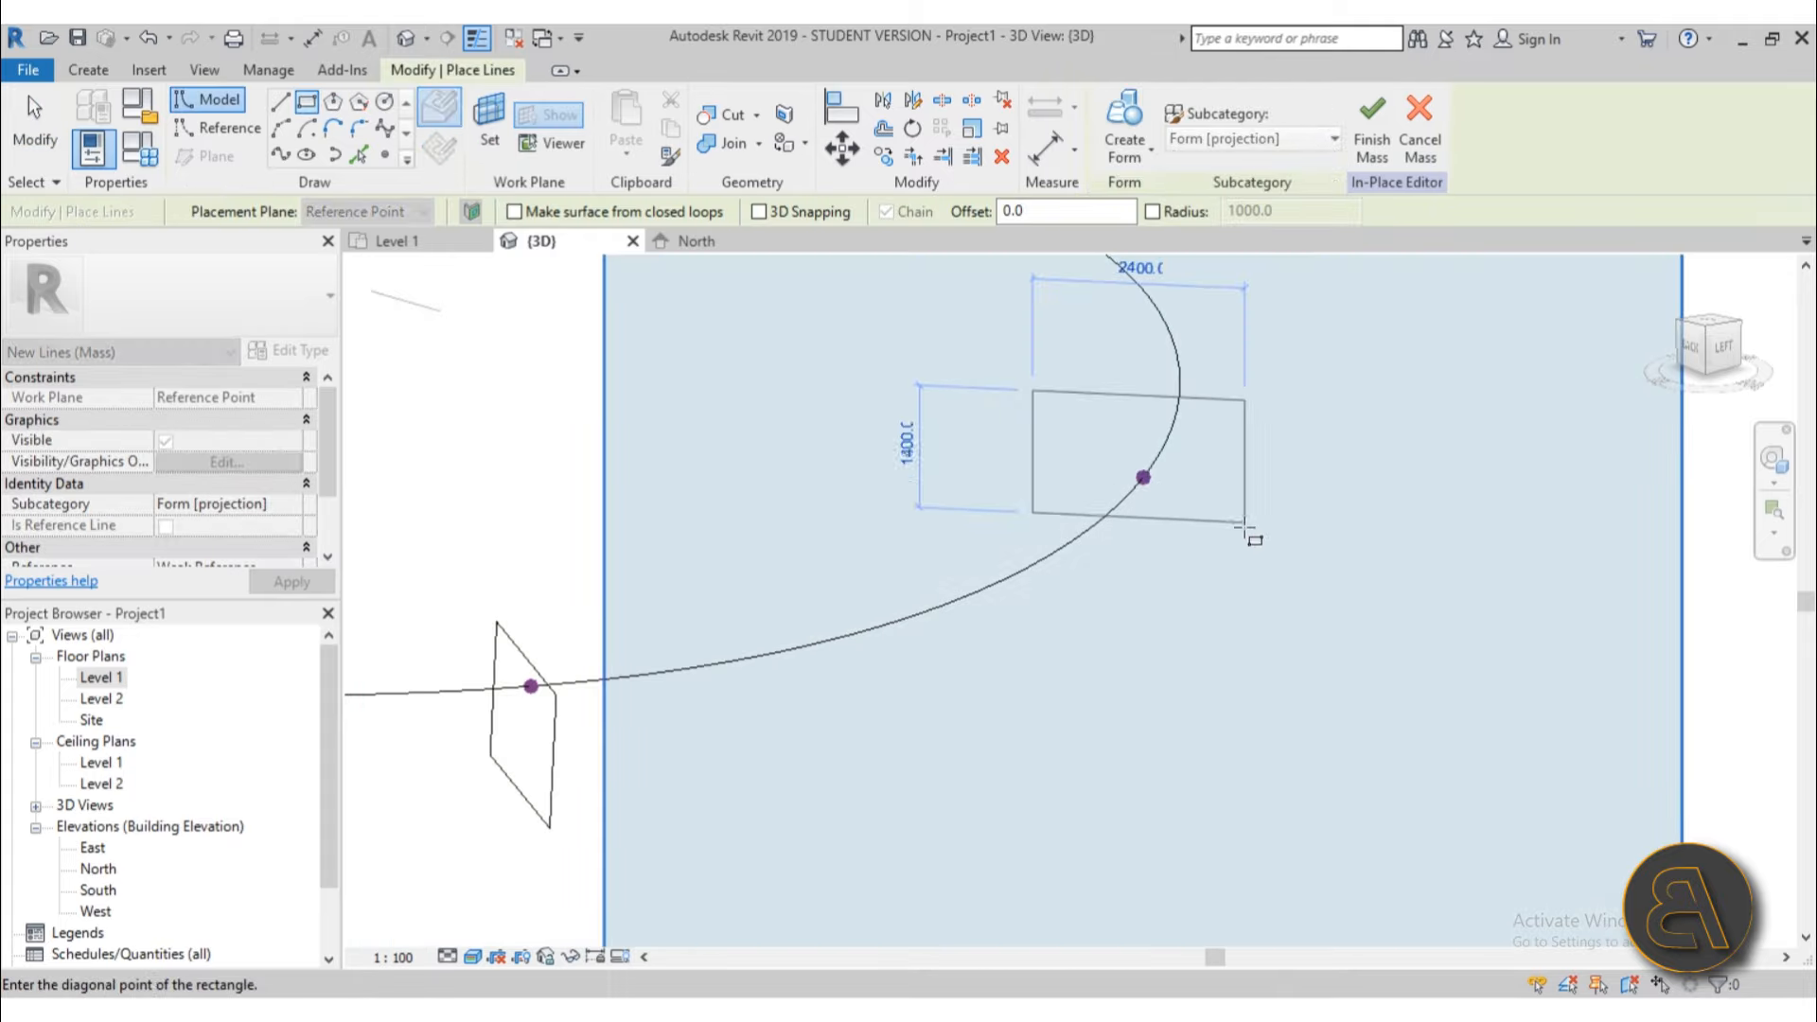
left_click(1245, 536)
Step: Set the work plane to the spline's end point and draw a wide, flat rectangle around that point
scroll(1107, 481, "down", 4)
mouse_move(1109, 483)
middle_mouse_down("shift")
mouse_move(1189, 511)
mouse_move(1051, 535)
middle_mouse_up("shift")
middle_click_drag(1284, 537, 1150, 587)
scroll(1166, 497, "up", 2)
left_click(485, 117)
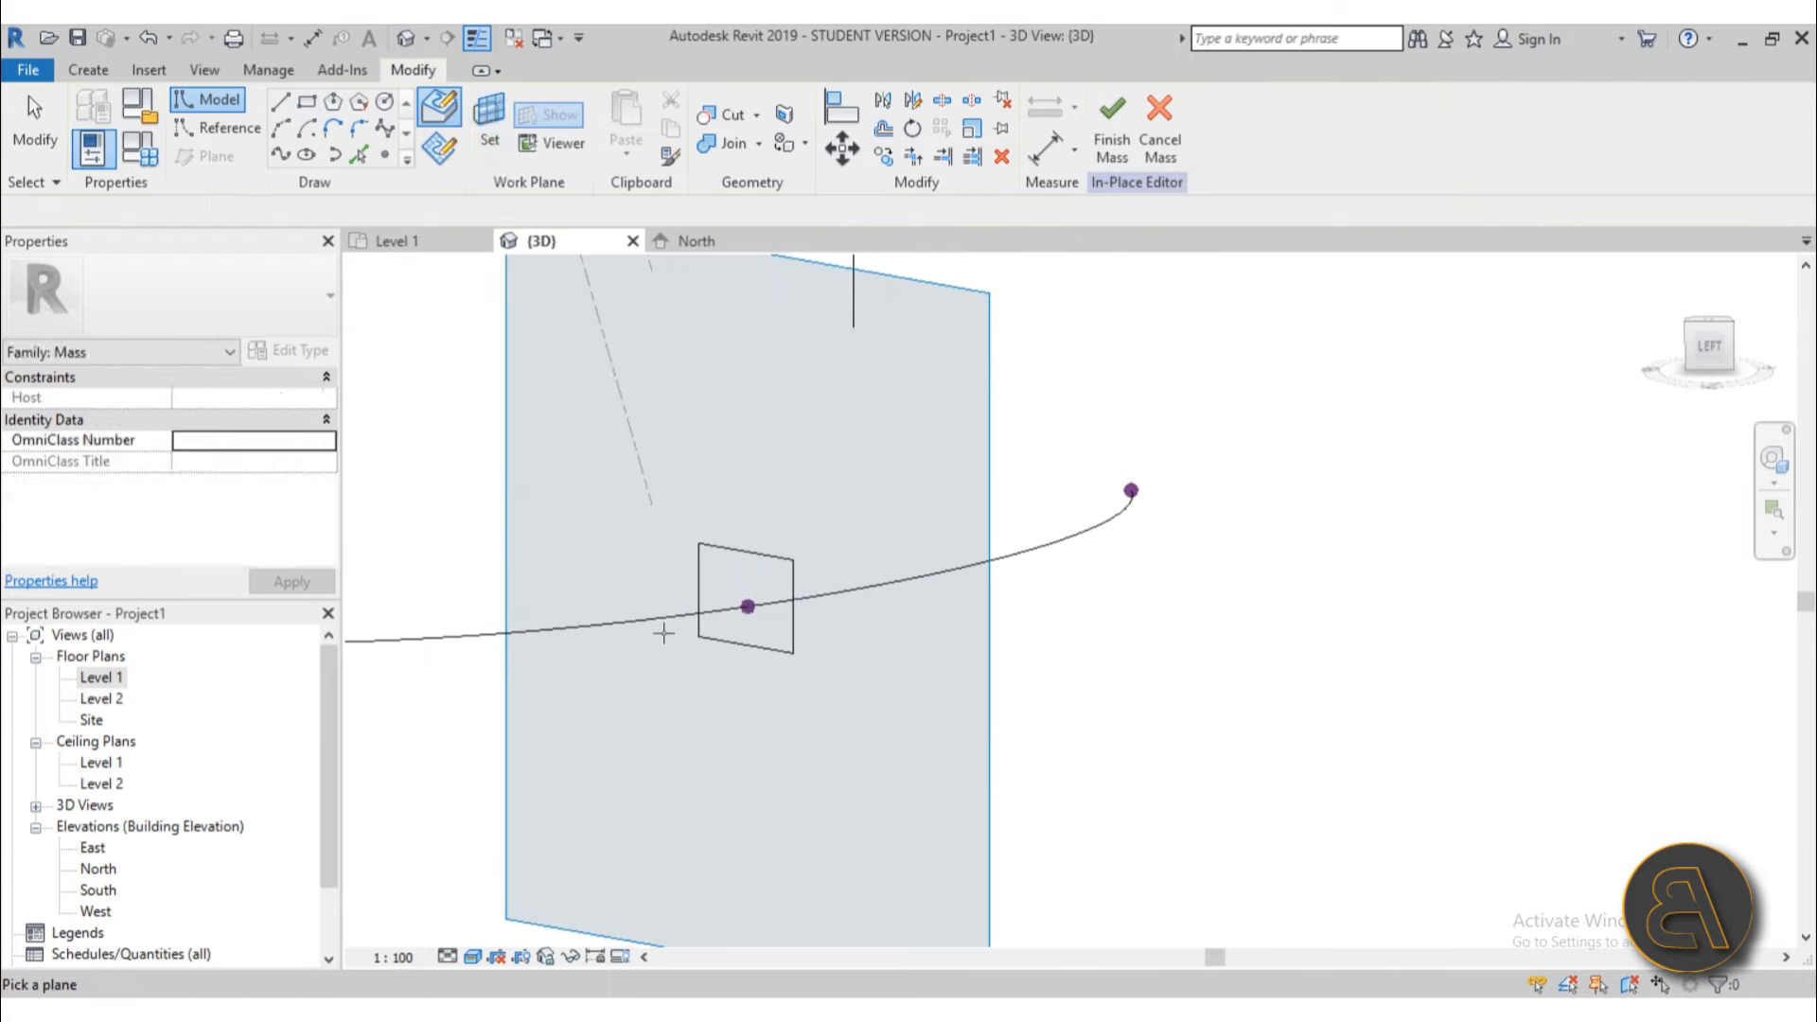
scroll(678, 507, "down", 3)
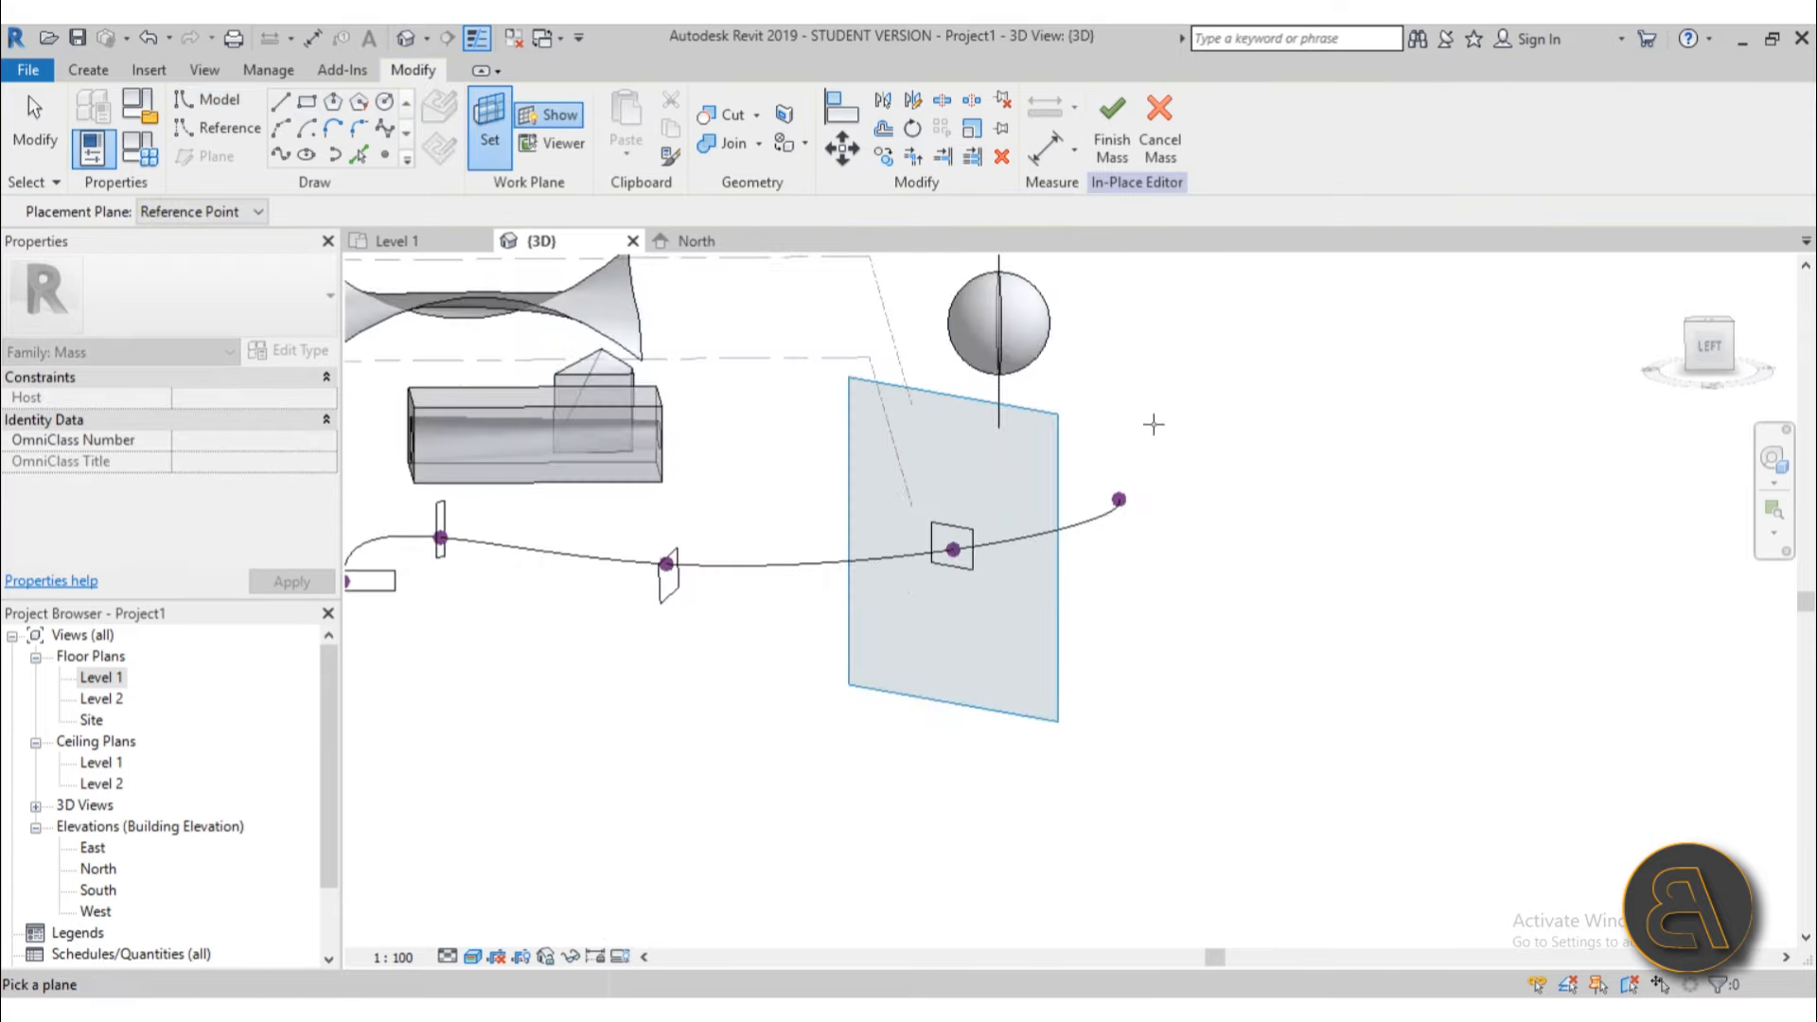
scroll(1154, 424, "up", 2)
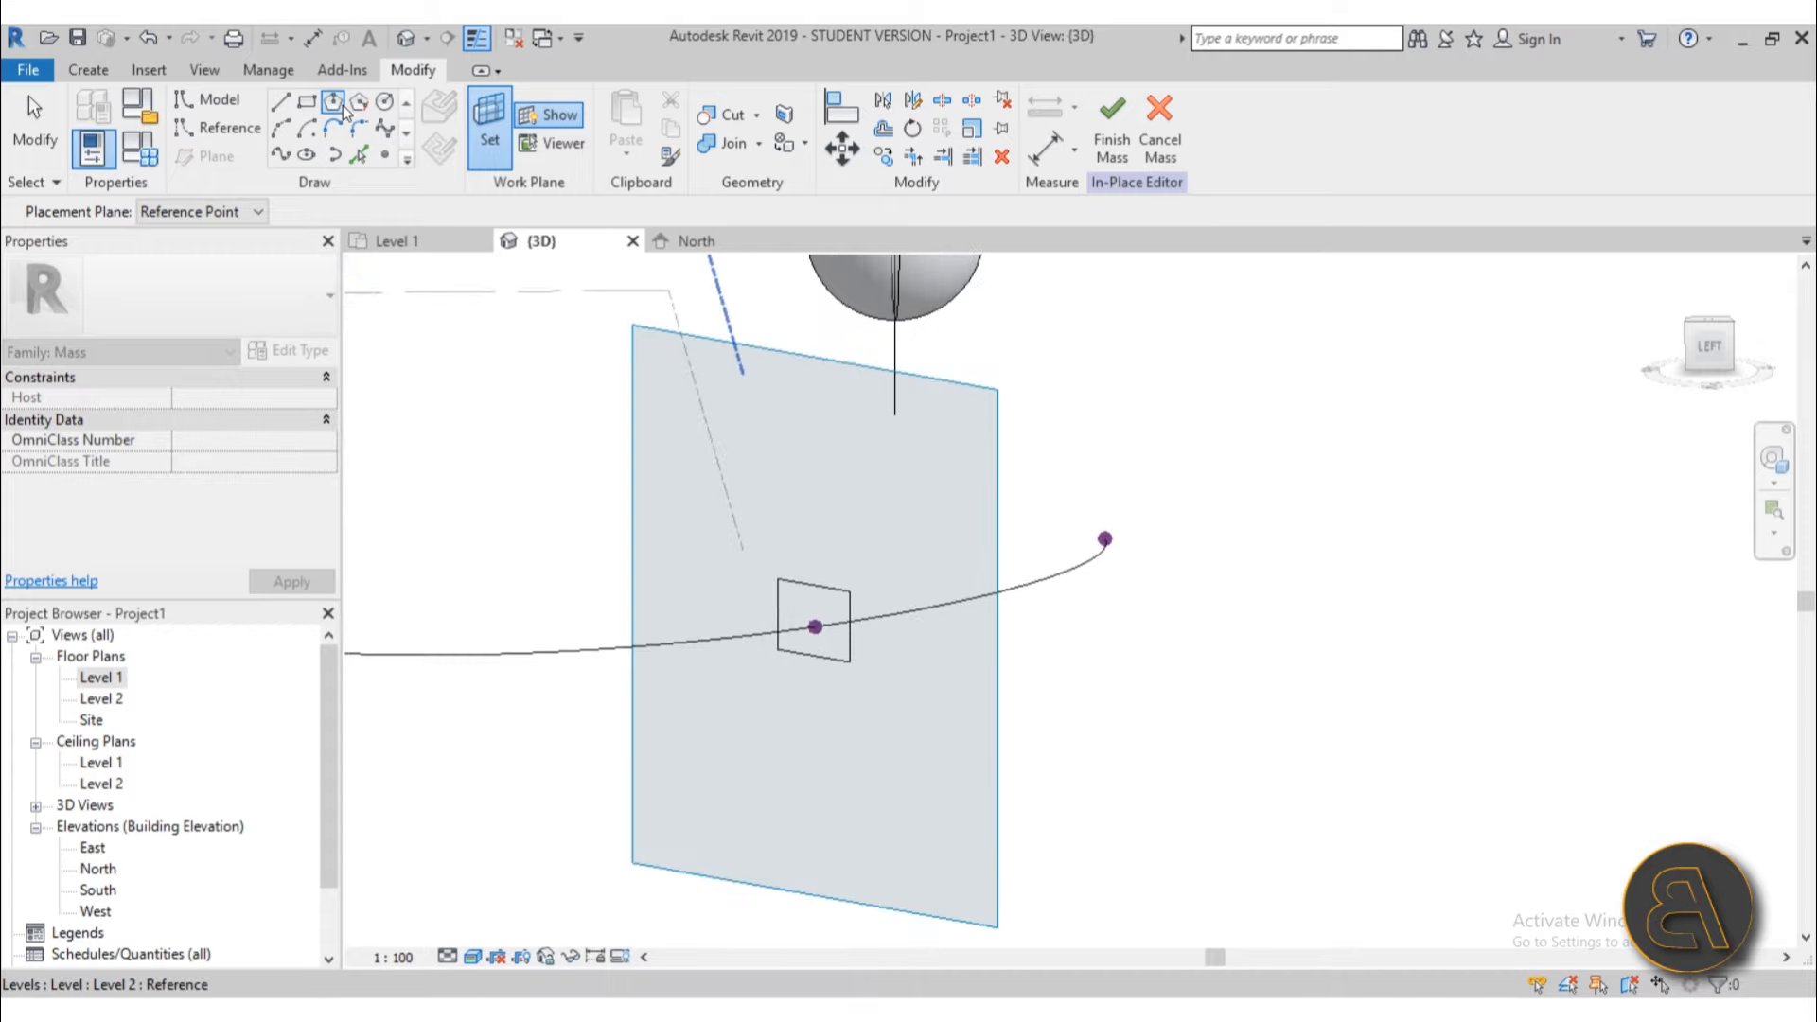
left_click(1109, 539)
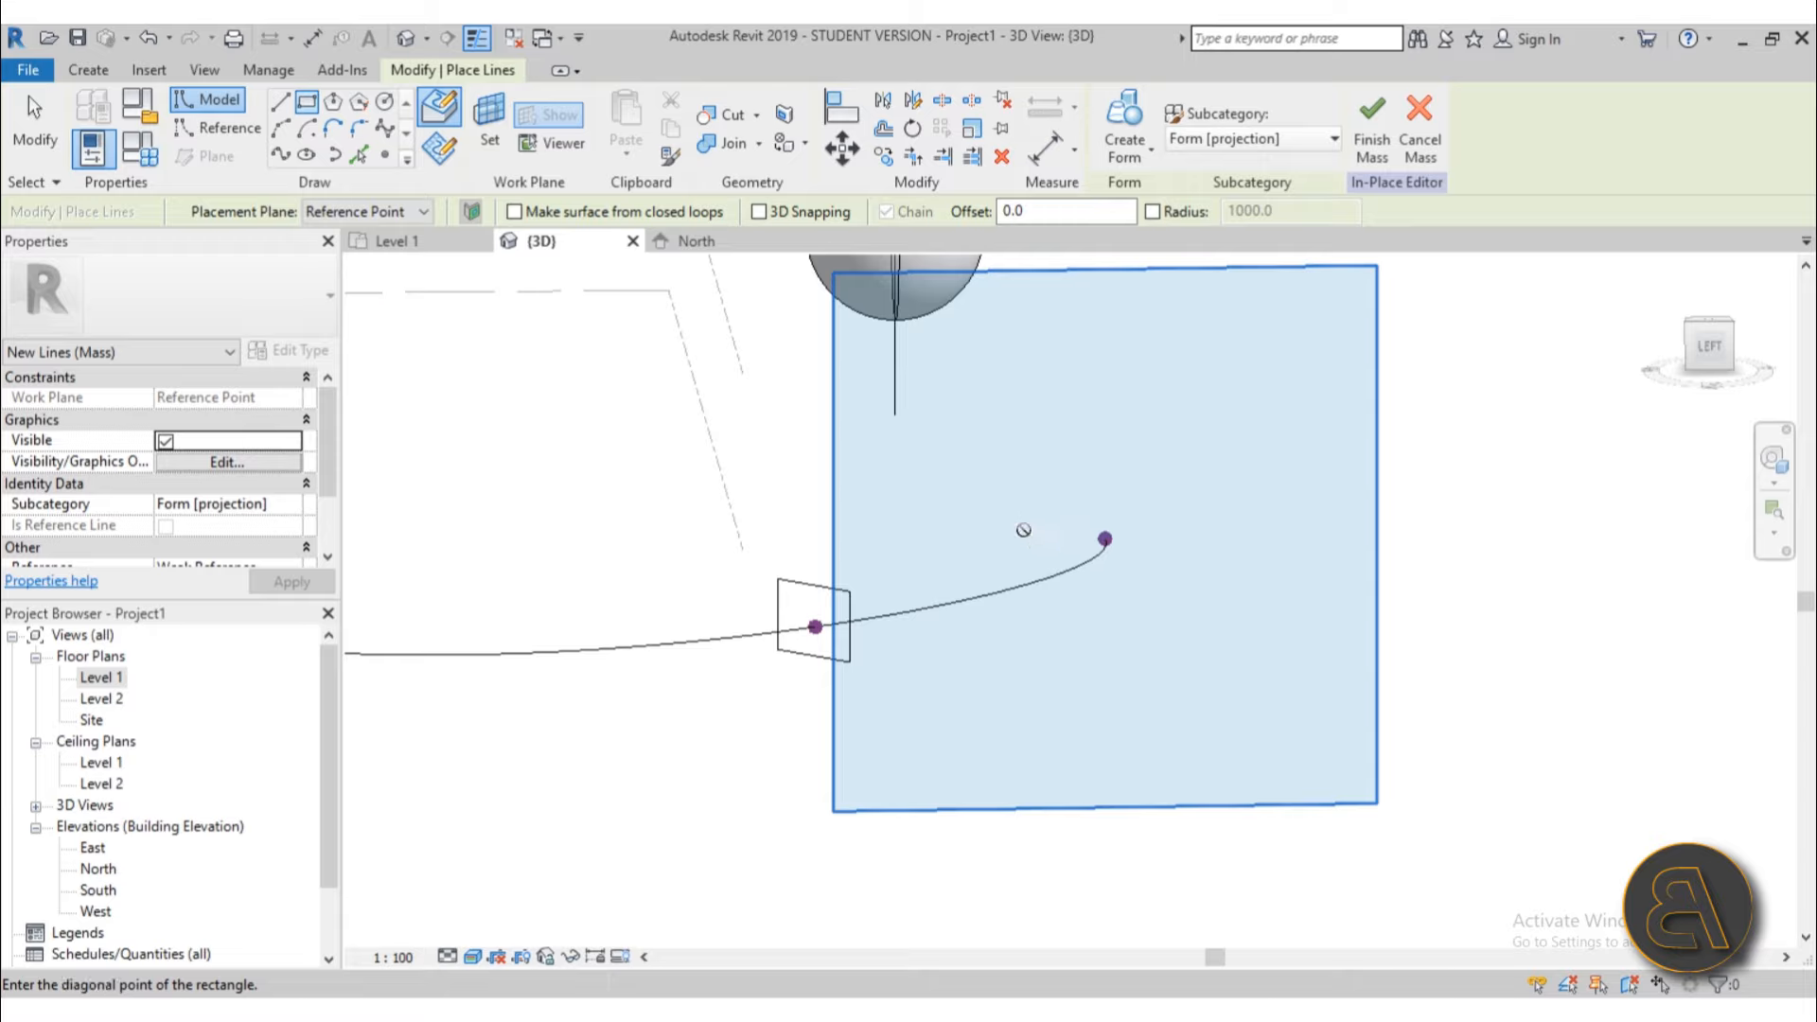
left_click(1190, 551)
scroll(1117, 511, "down", 3)
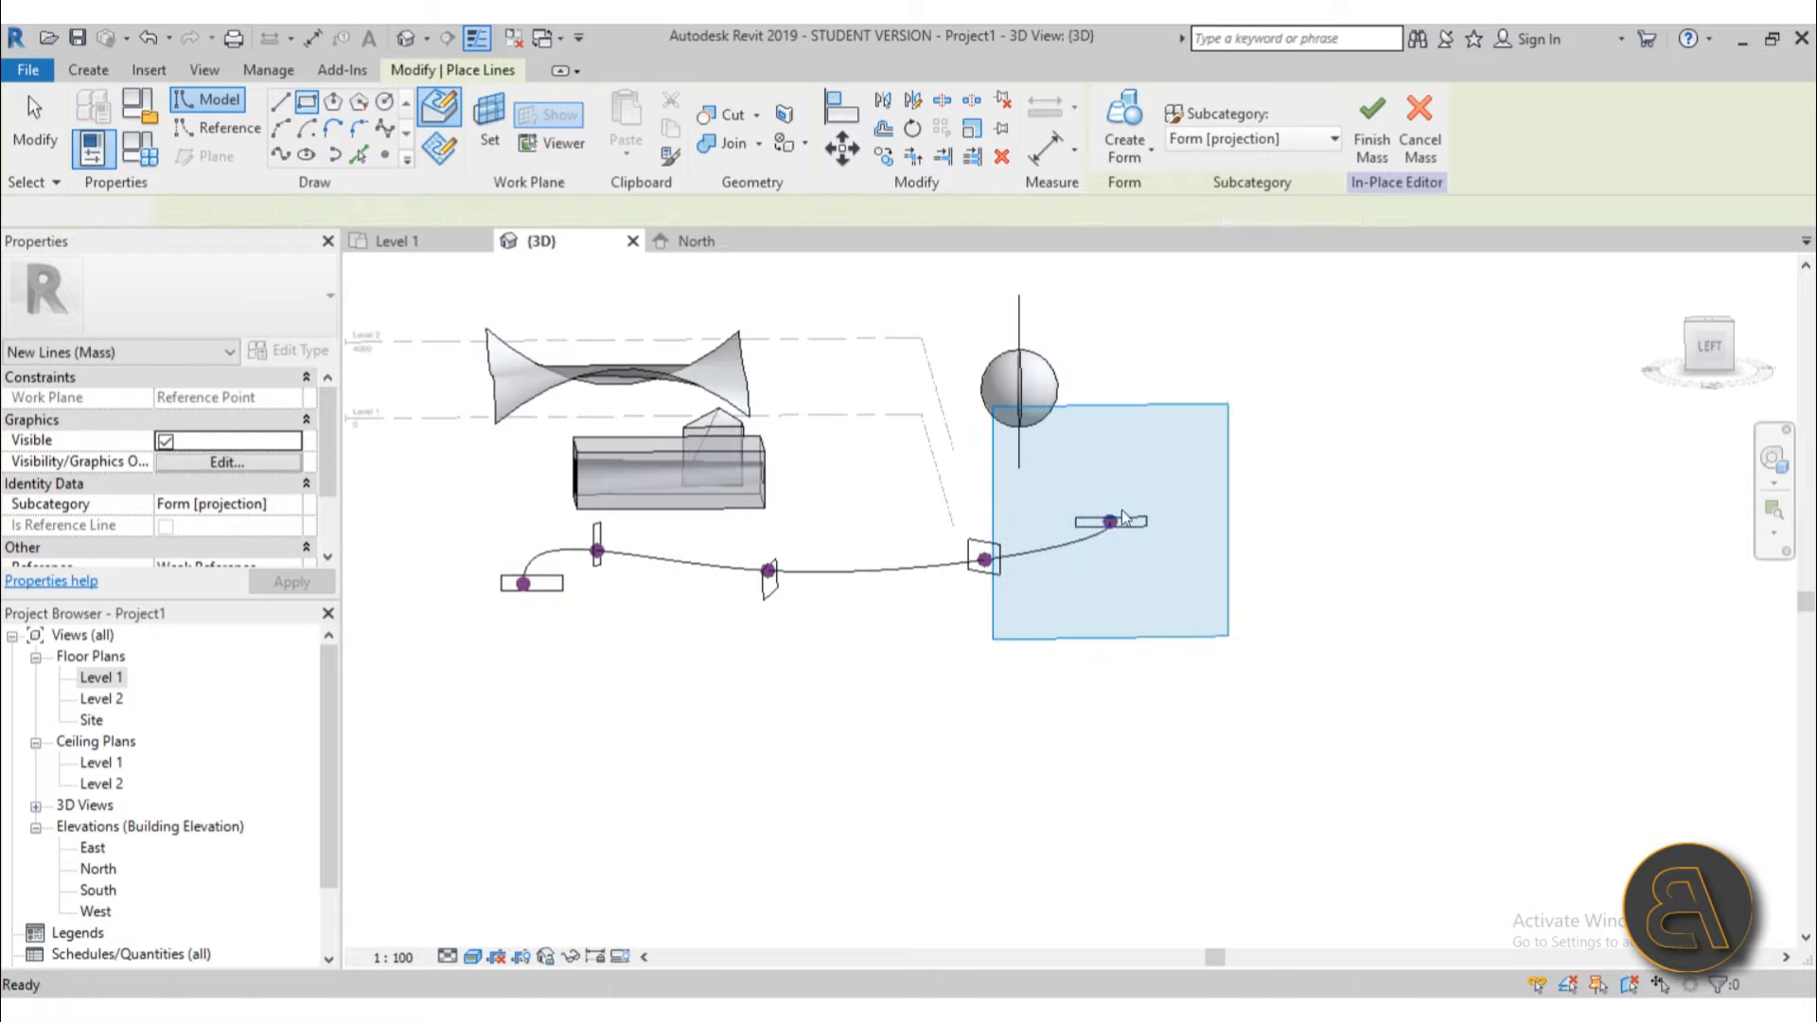
key("Escape")
key("Escape")
Step: Create a solid form from all five rectangular profiles together with the spline path and view it from behind
scroll(1121, 516, "down", 3)
middle_click_drag(1088, 663, 1023, 629, "shift")
scroll(888, 557, "up", 3)
left_click(893, 558)
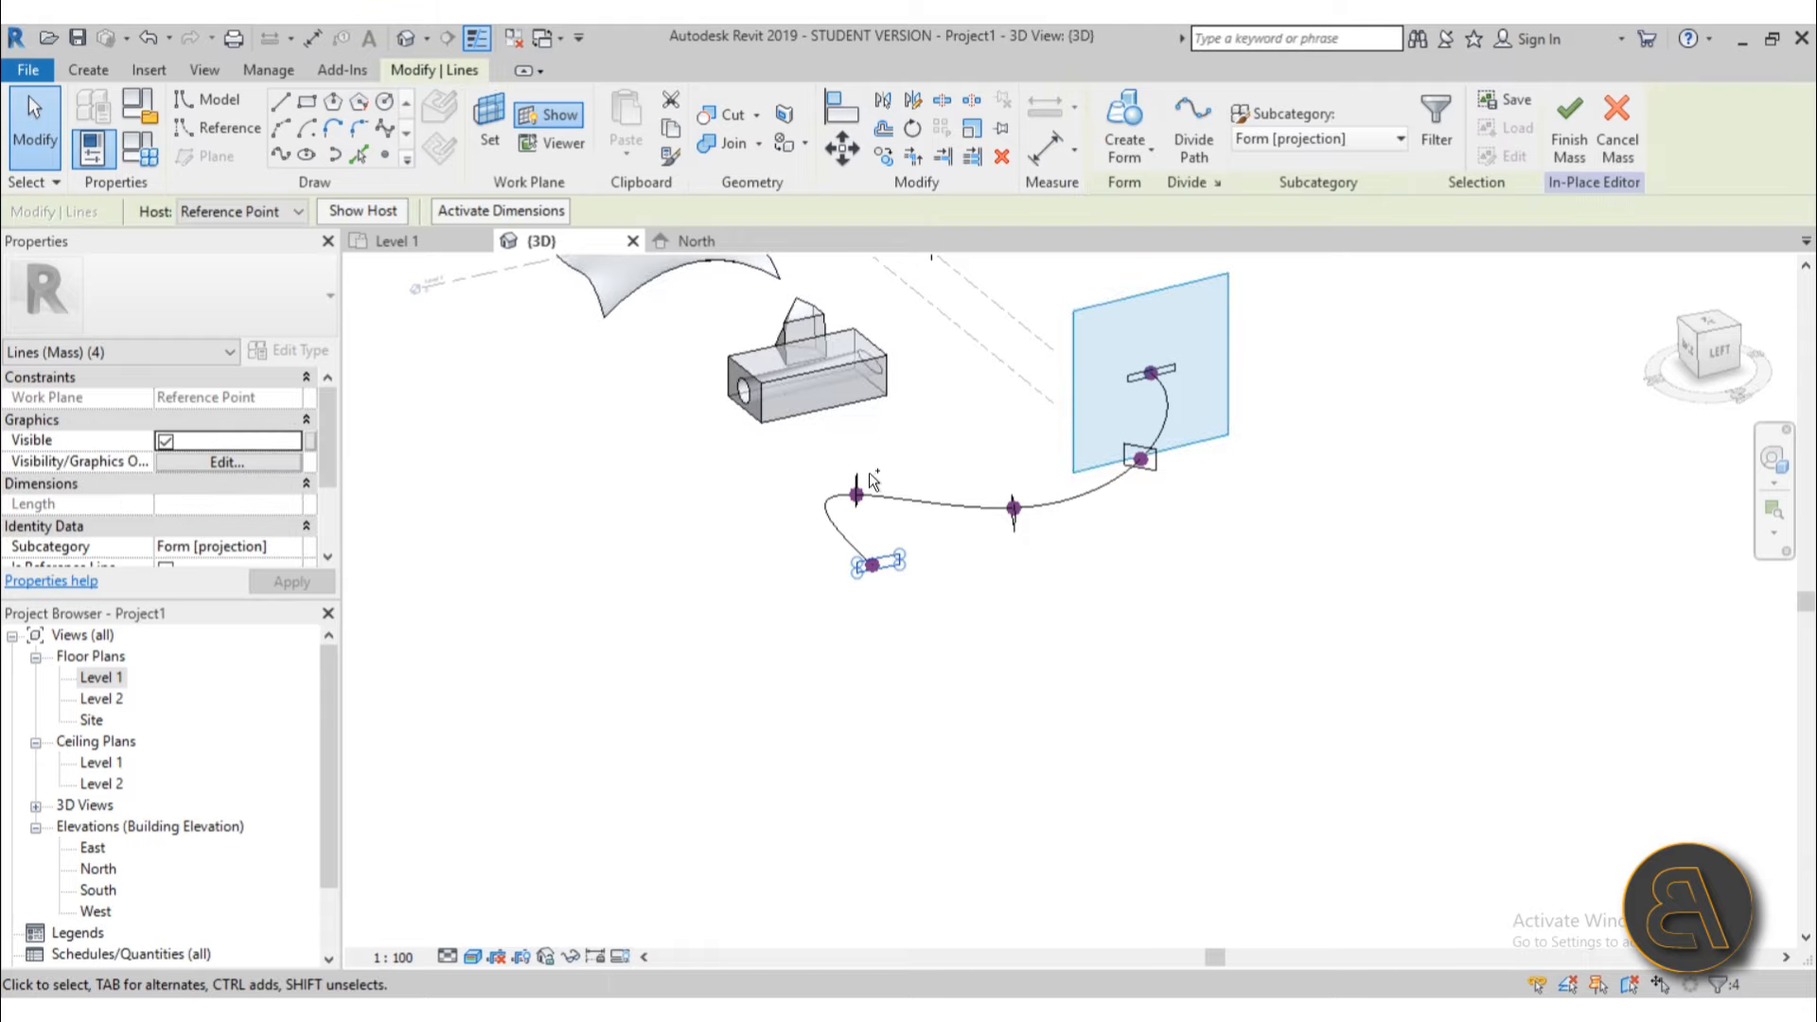
left_click(859, 485, "ctrl")
left_click(1158, 470, "ctrl")
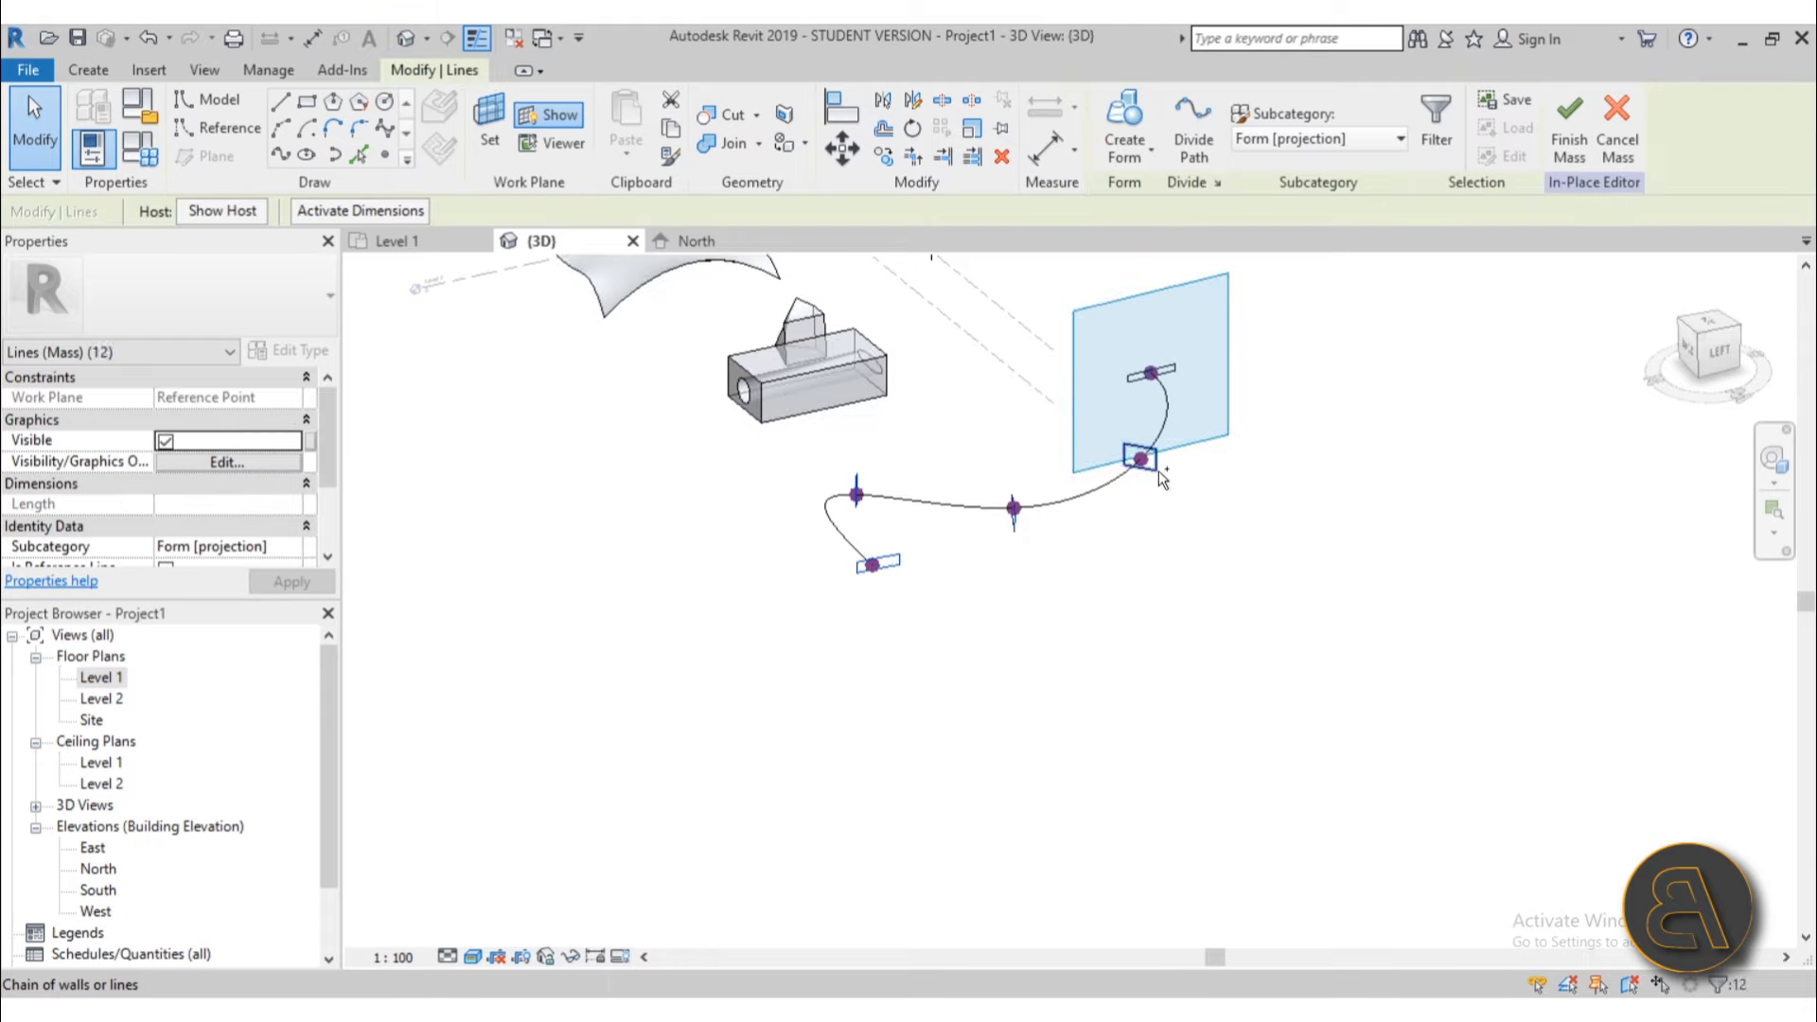
left_click(1141, 398, "ctrl")
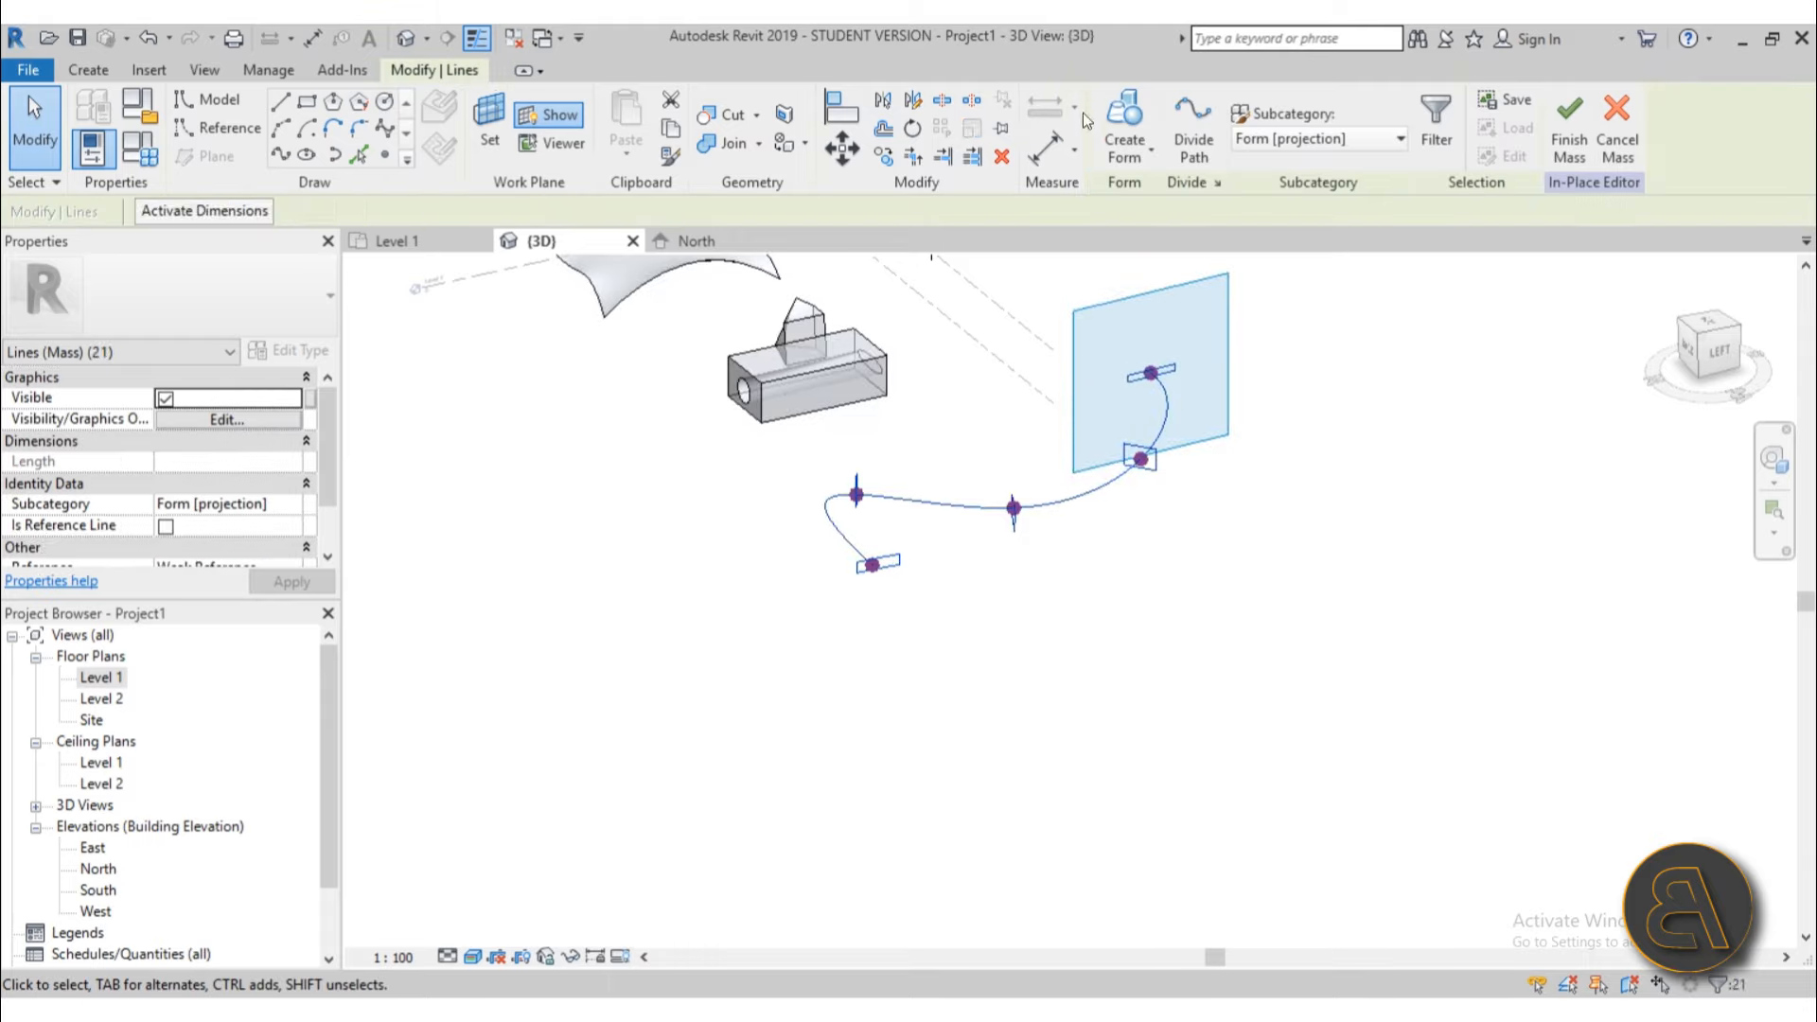
left_click(1116, 112)
mouse_move(1147, 562)
middle_mouse_down("shift")
mouse_move(1088, 596)
mouse_move(1310, 520)
mouse_move(1242, 609)
mouse_move(966, 571)
middle_mouse_up("shift")
scroll(1239, 603, "up", 5)
scroll(1266, 593, "down", 1)
middle_click_drag(922, 599, 780, 639, "shift")
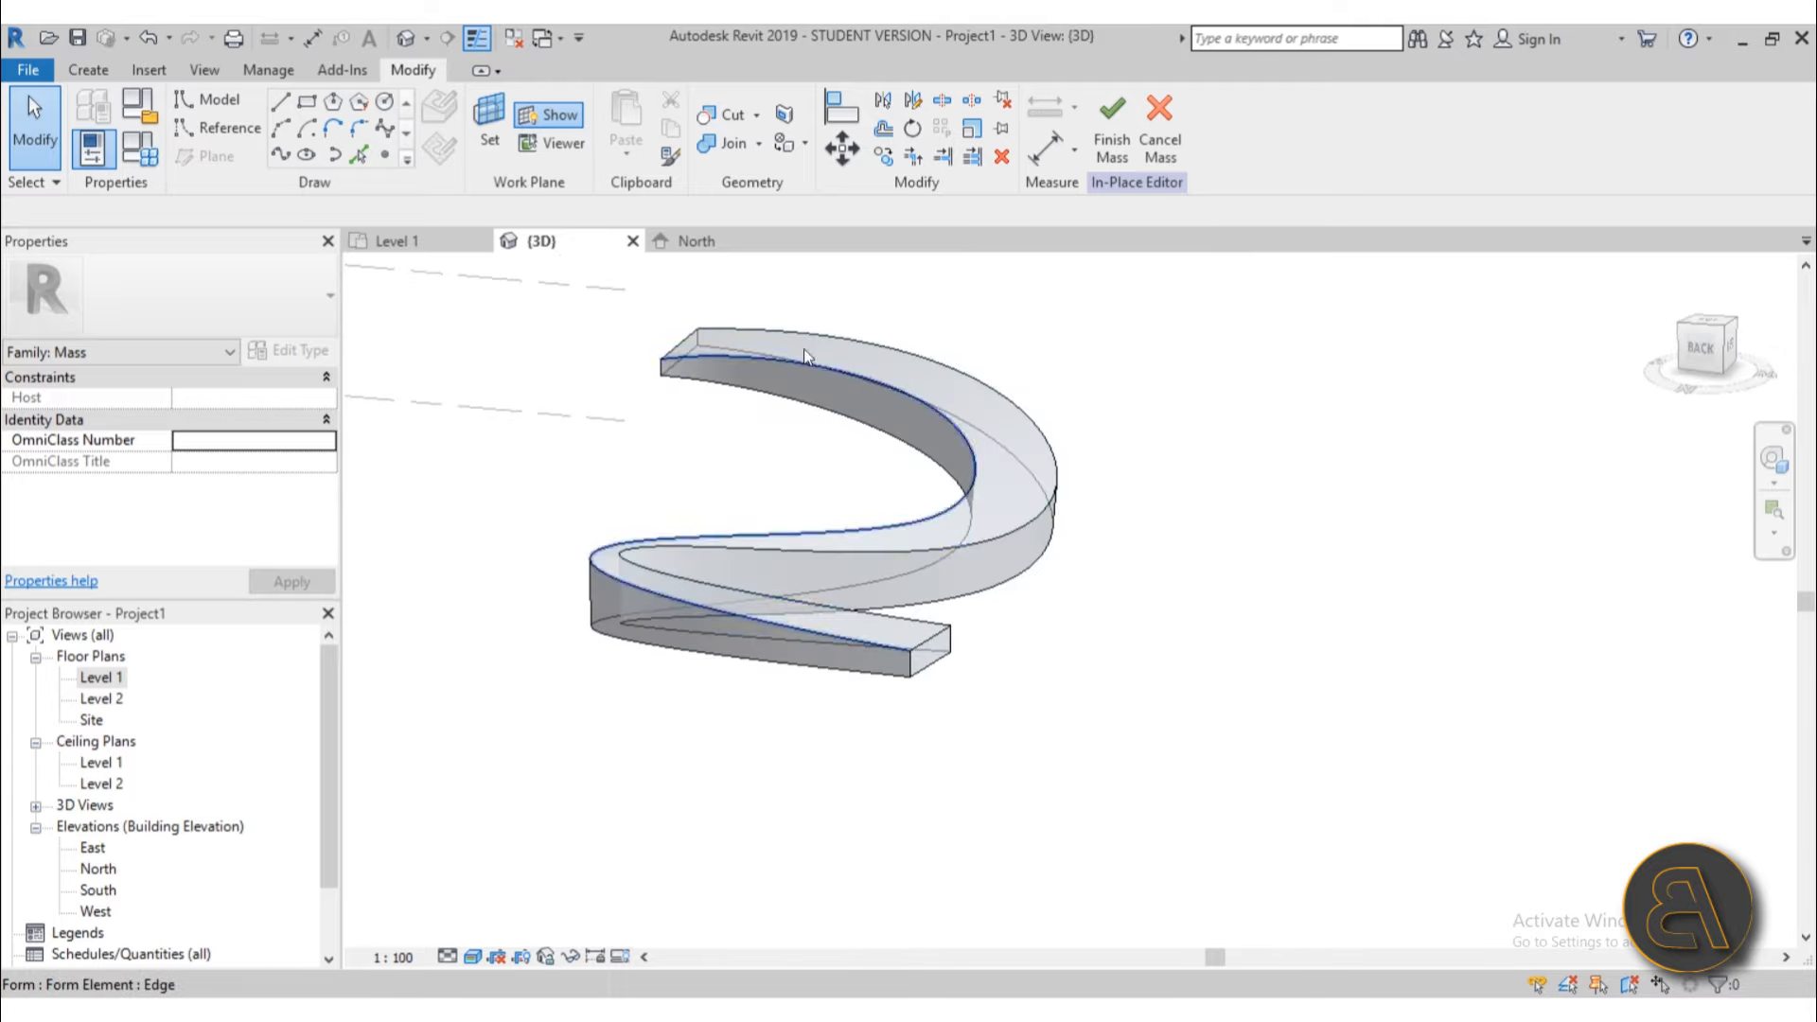
Step: Undo the form creation and try to create a form from only the start-point rectangle and the spline path
left_click(150, 37)
middle_click_drag(958, 564, 894, 549, "shift")
scroll(893, 549, "up", 3)
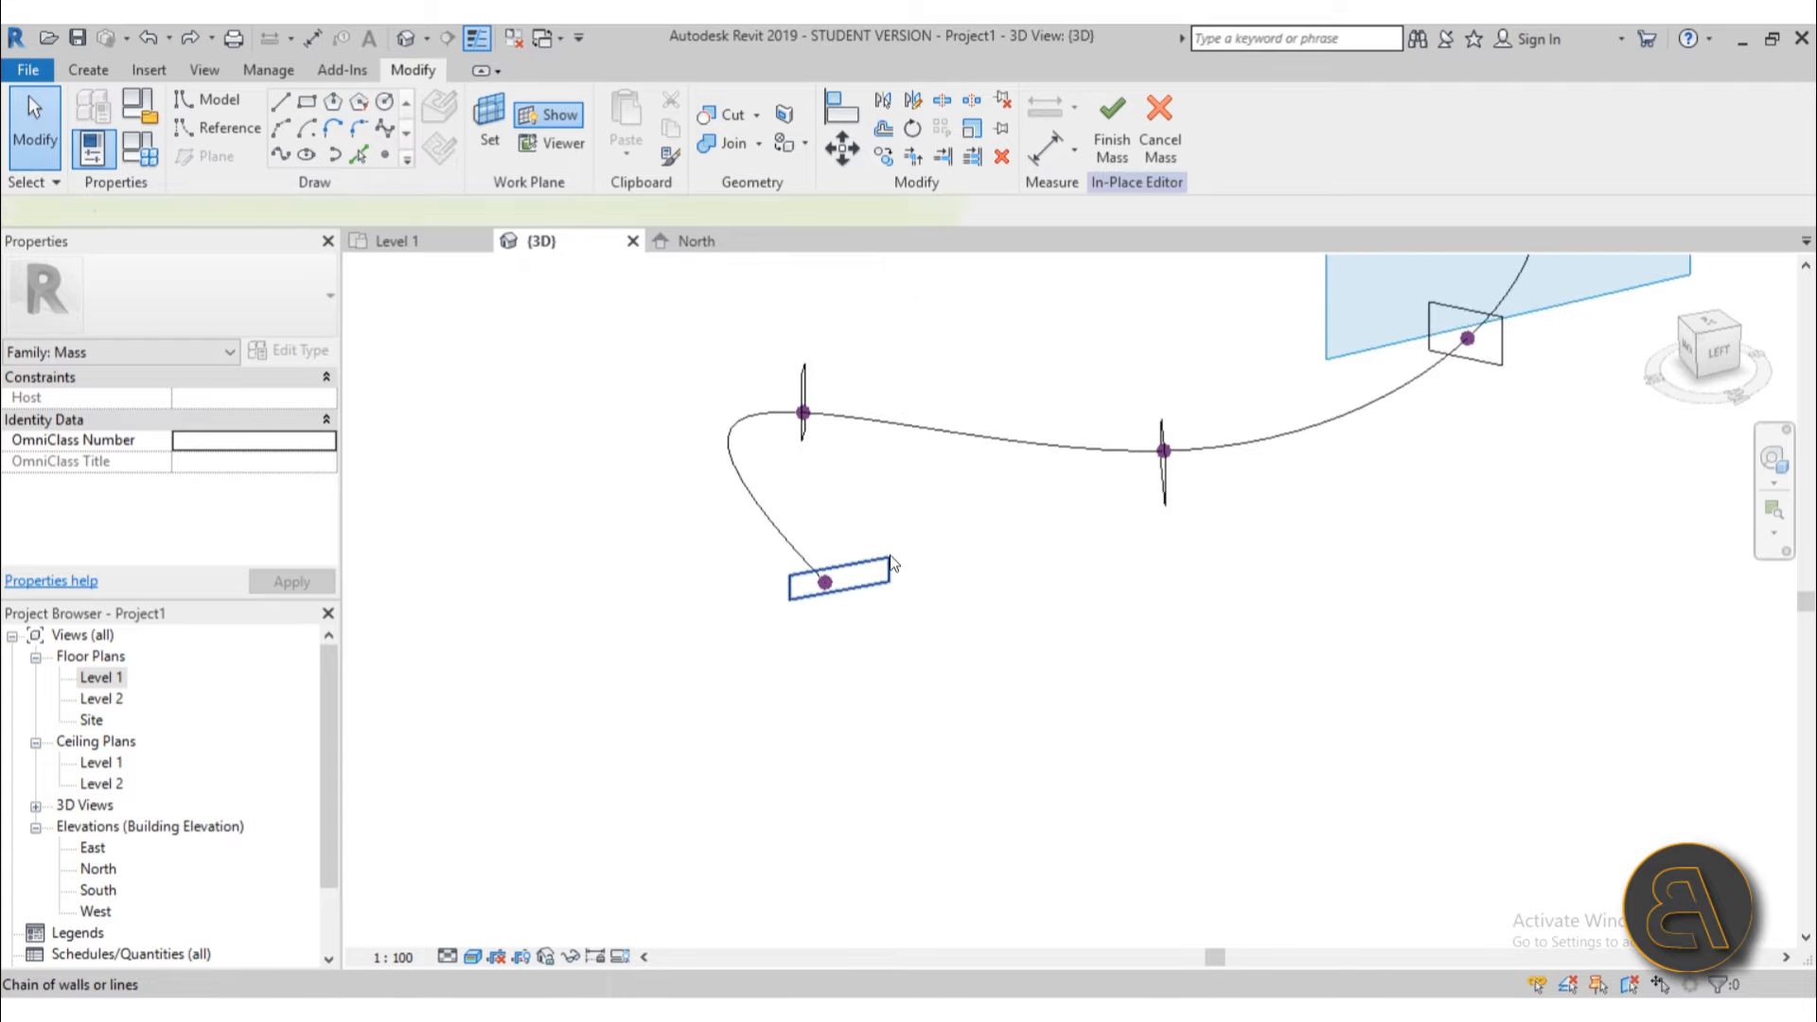
left_click(891, 565)
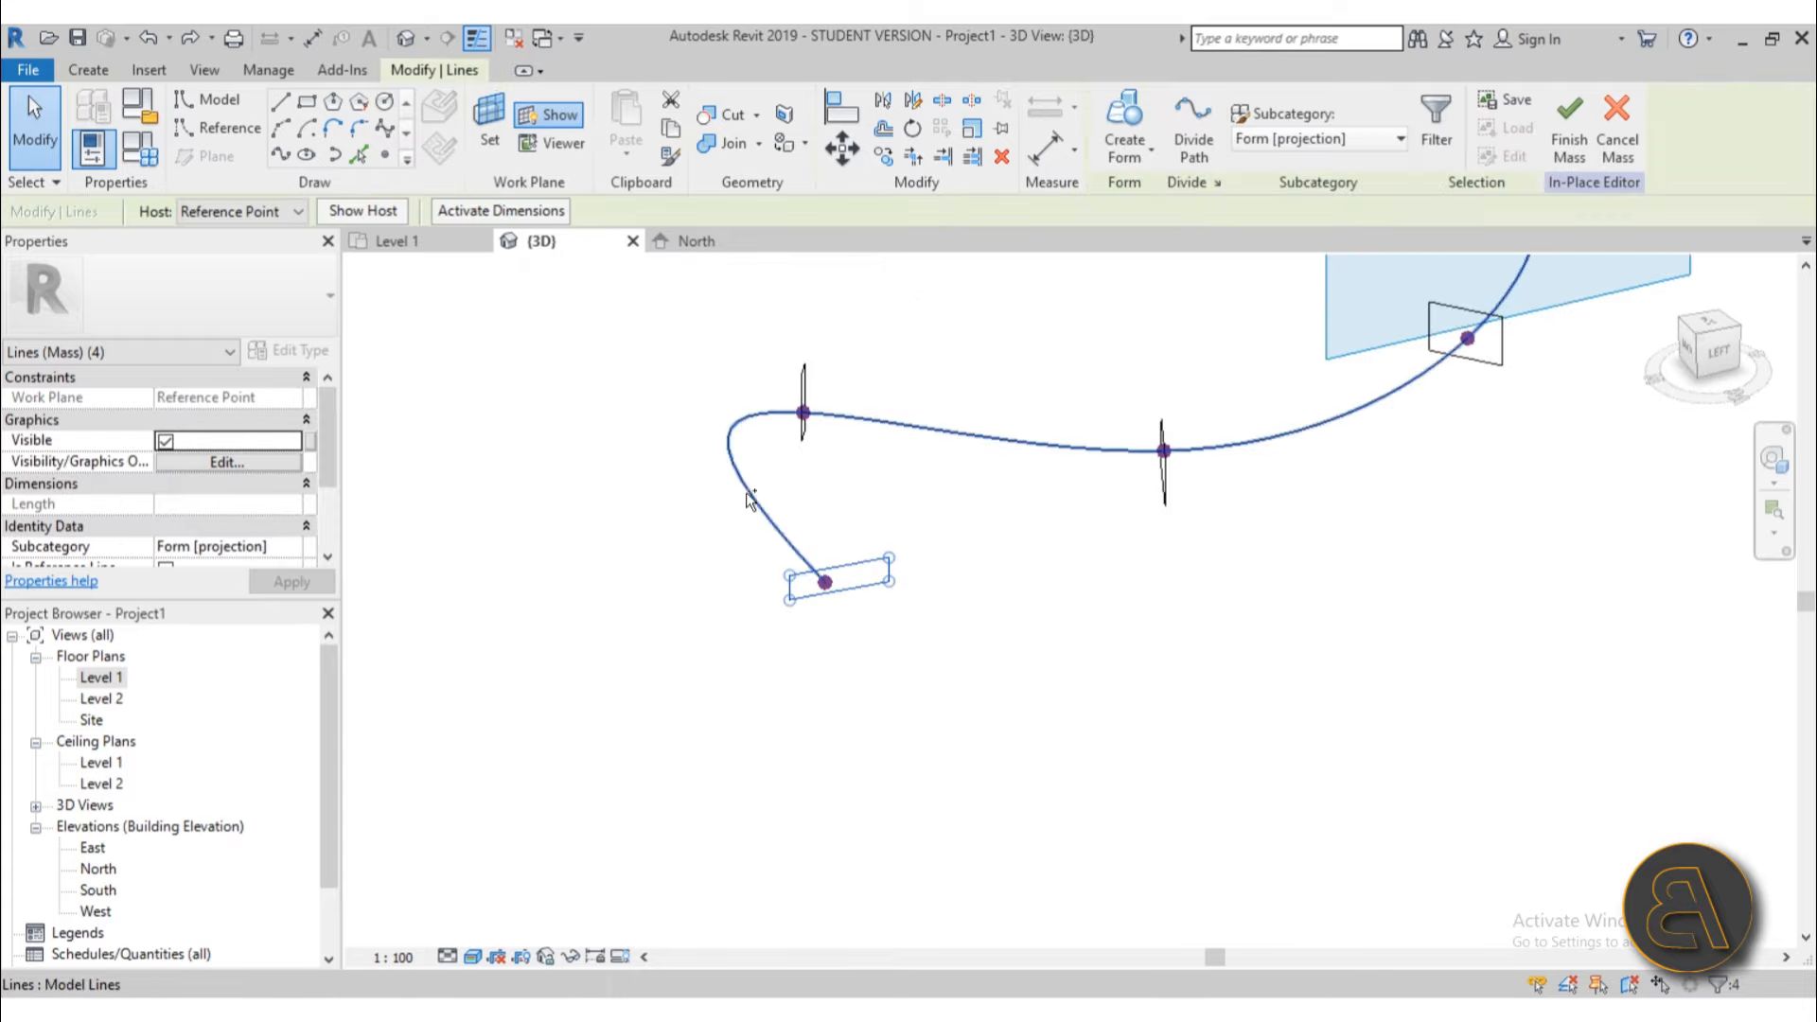
left_click(1124, 118)
left_click(1751, 968)
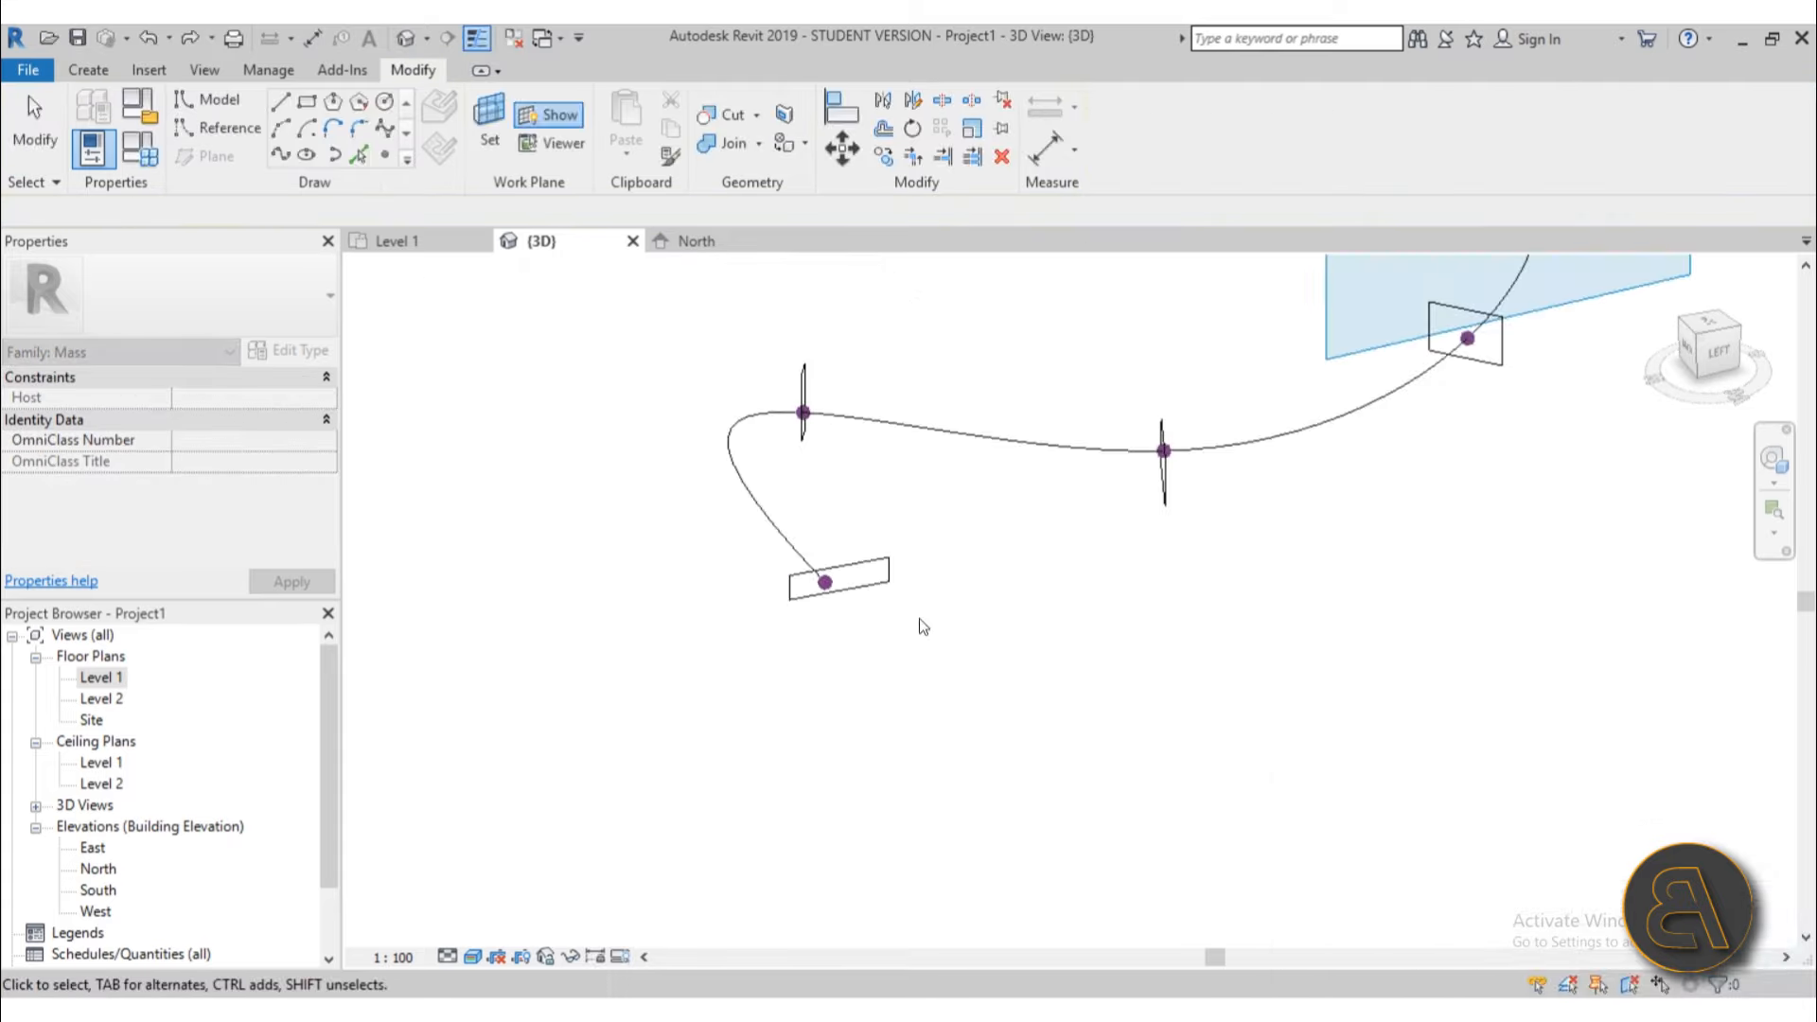
Step: Try to create a form from only the end-point rectangle and the spline path
middle_click_drag(918, 617, 1233, 365, "shift")
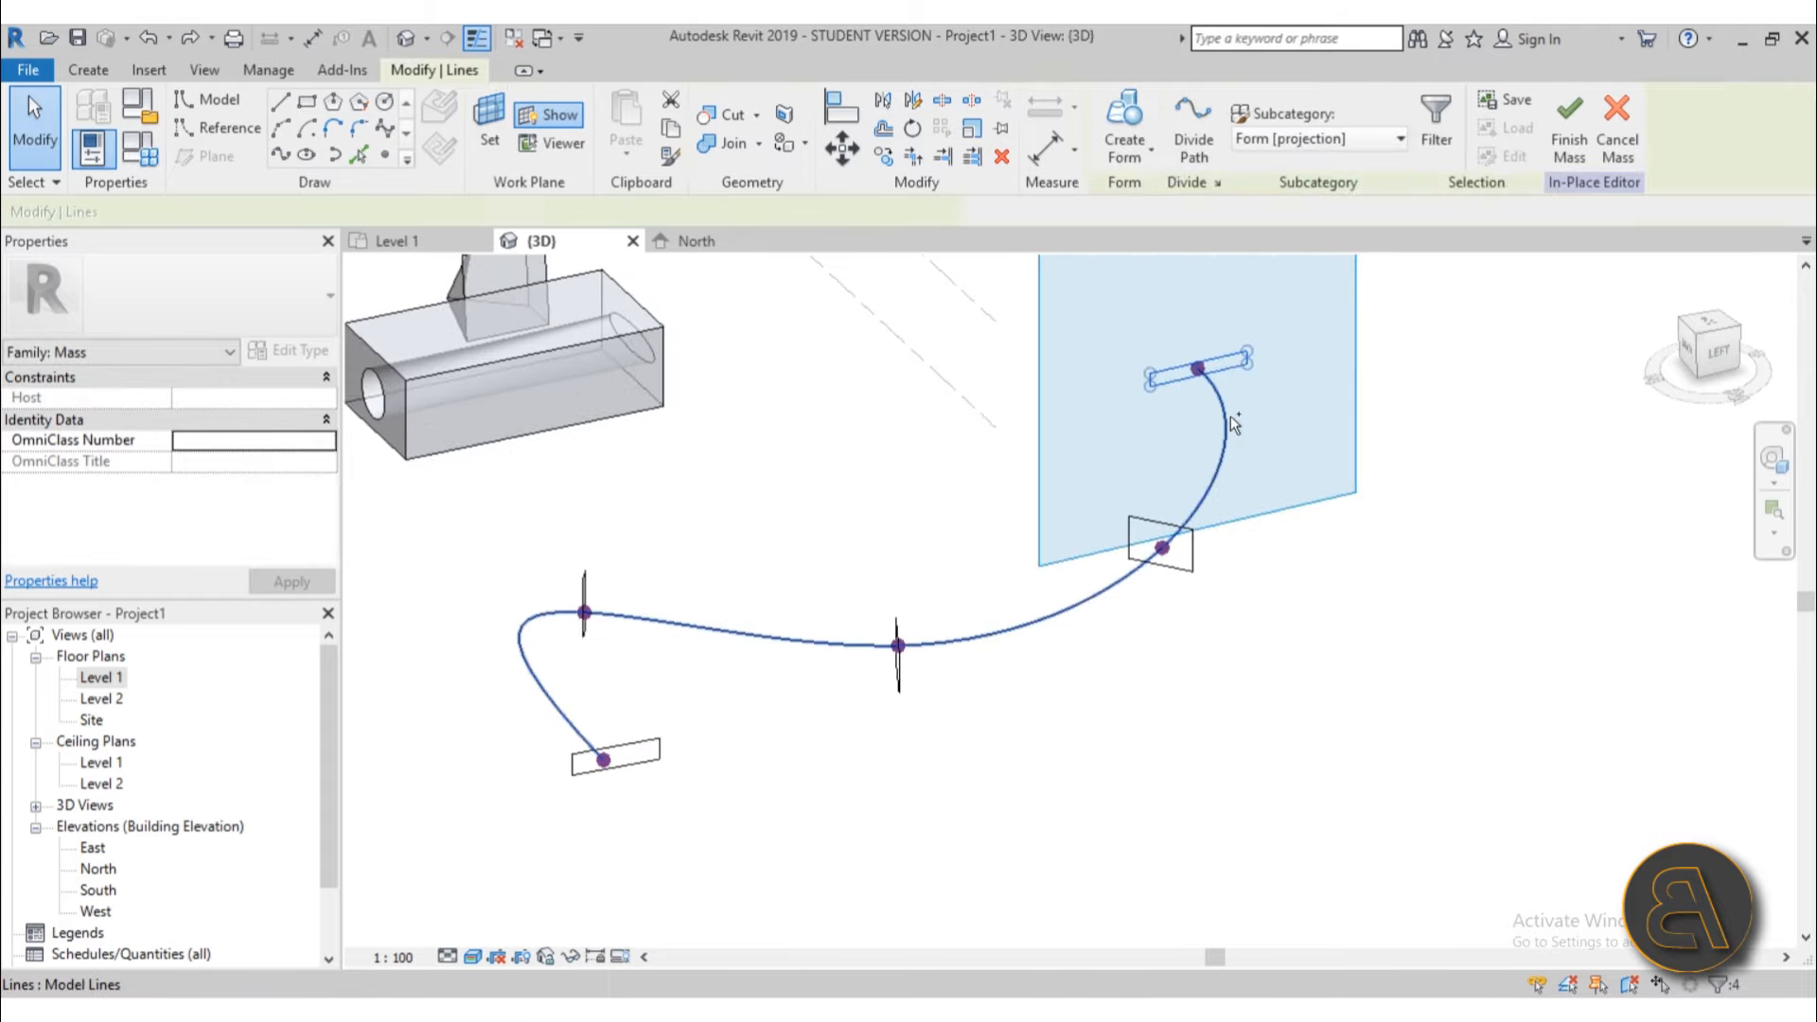
left_click(1101, 122)
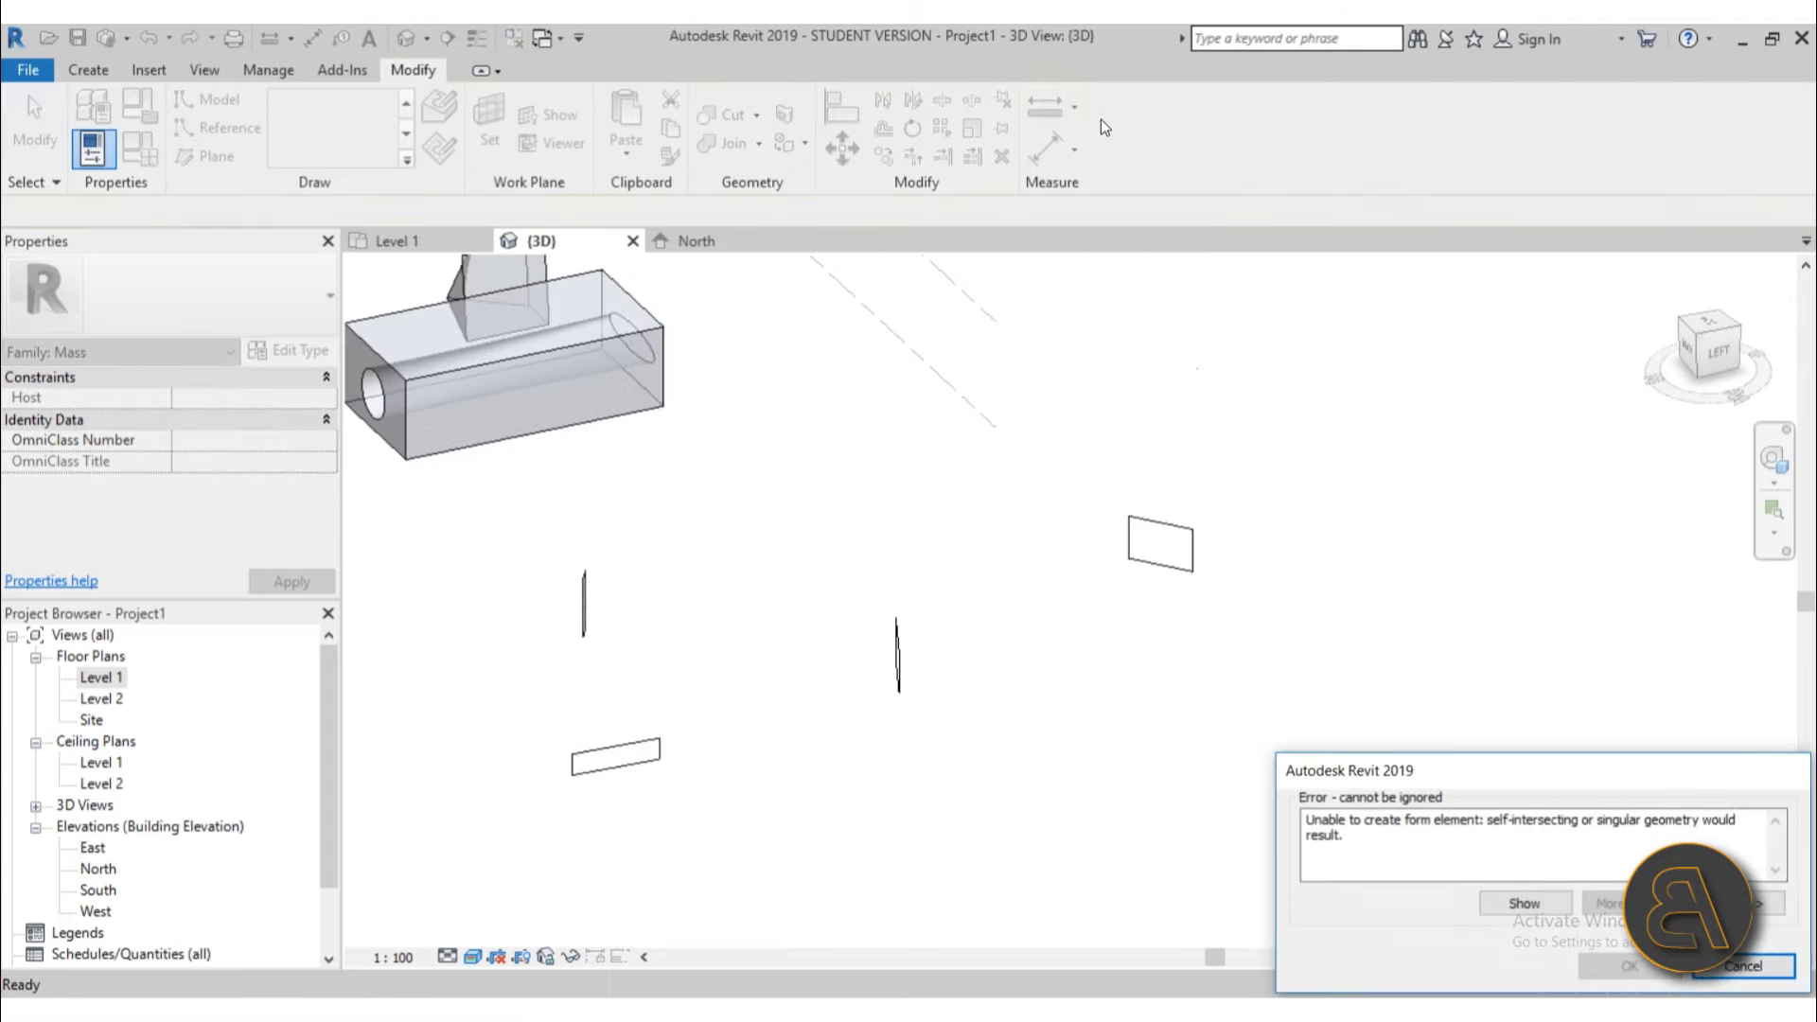
key("Escape")
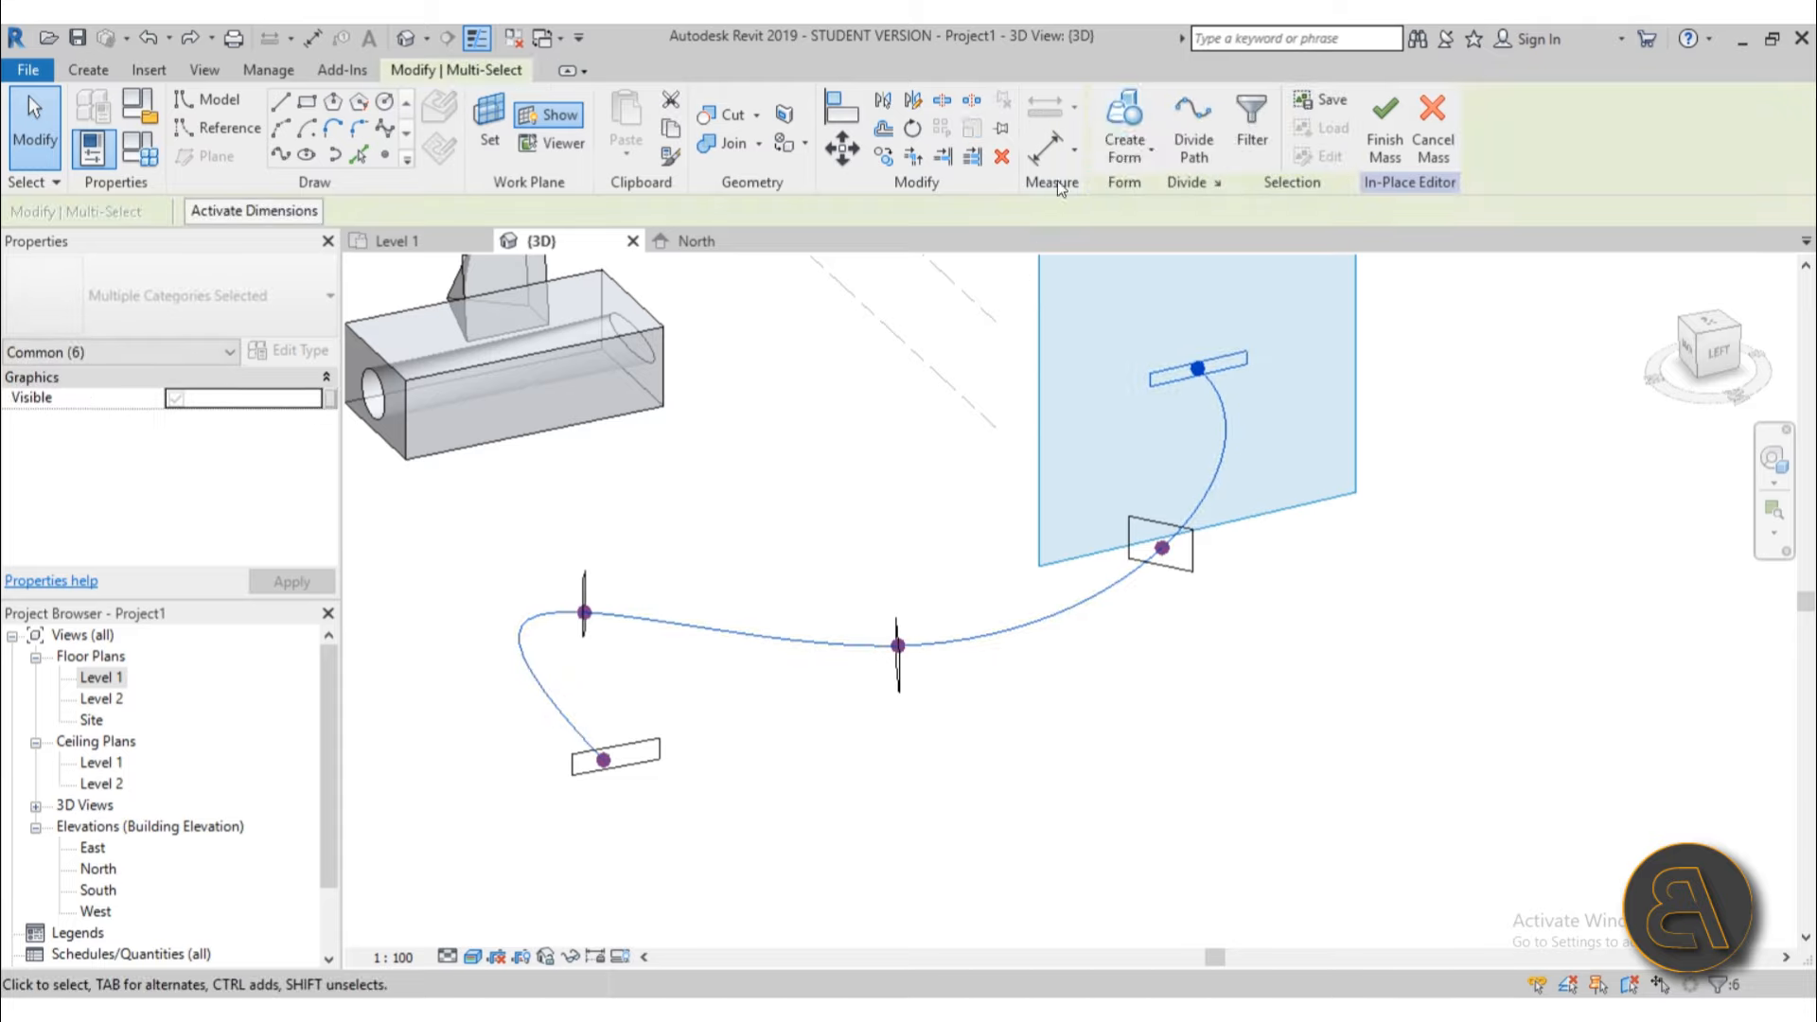
left_click(1132, 118)
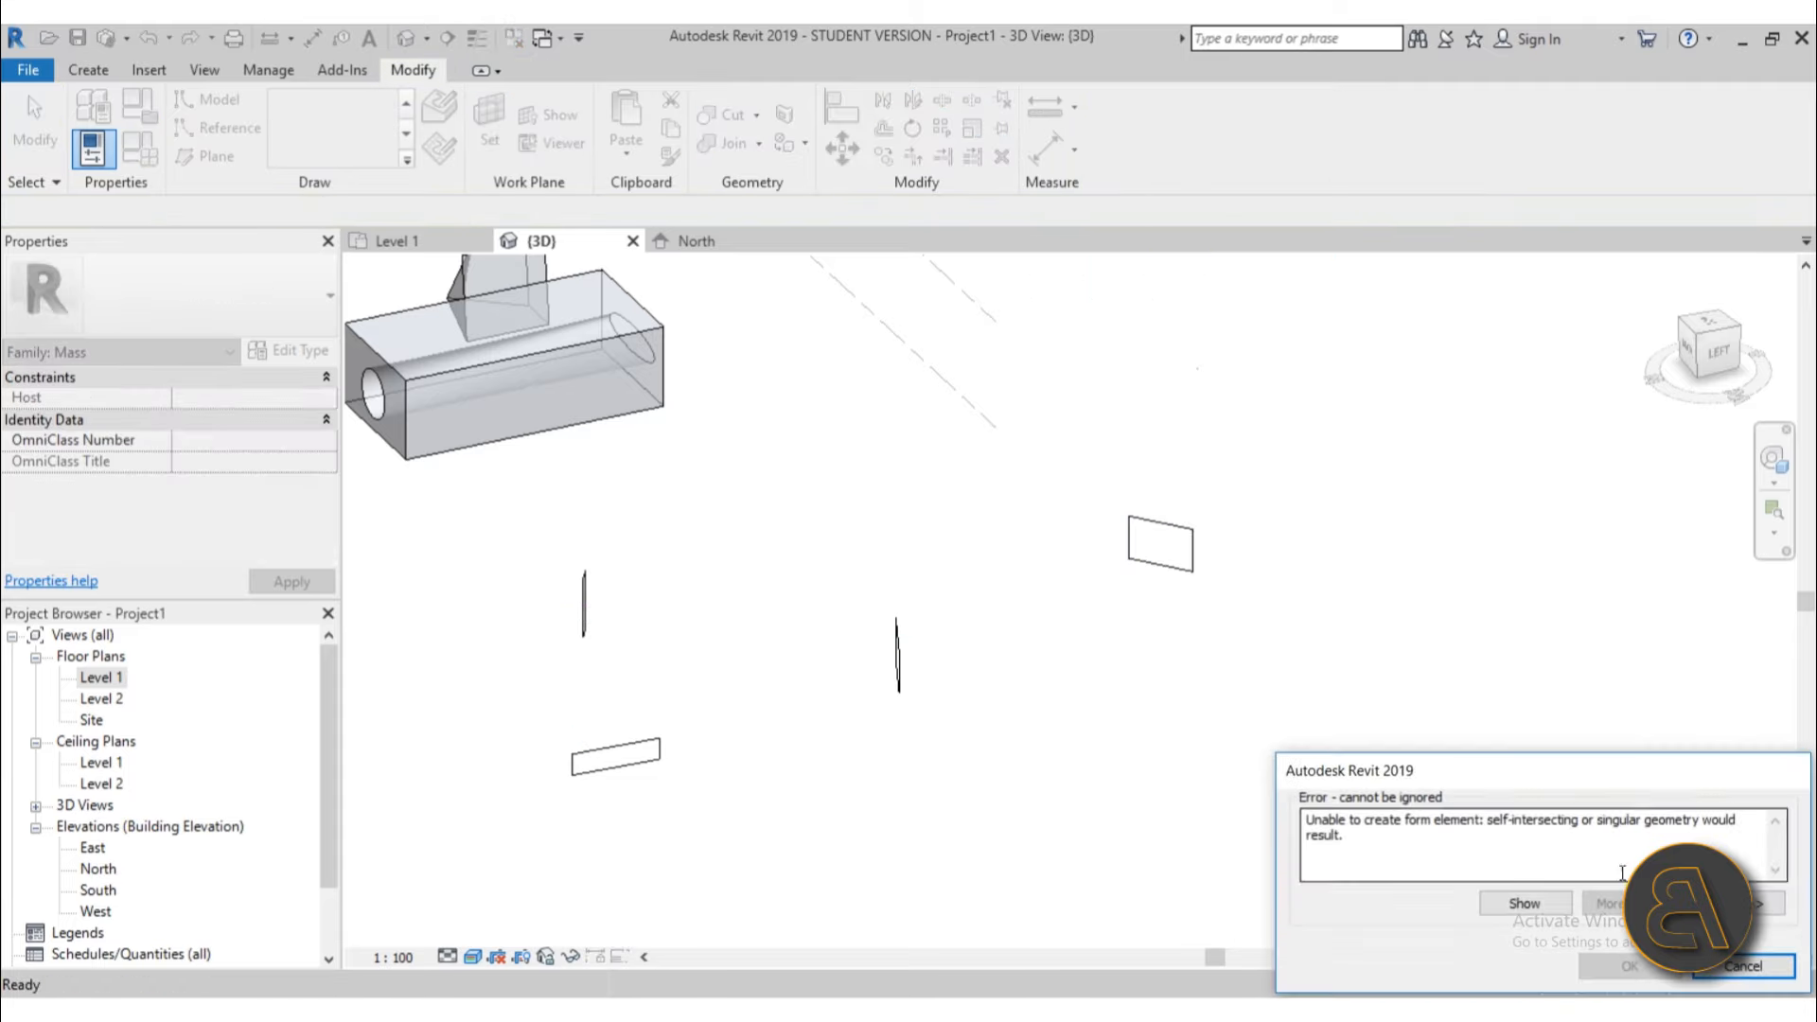
key("Escape")
Step: Examine the rectangle at the spline's third point and the other profiles along the path from several angles
middle_click_drag(1009, 627, 937, 714, "shift")
scroll(917, 667, "up", 5)
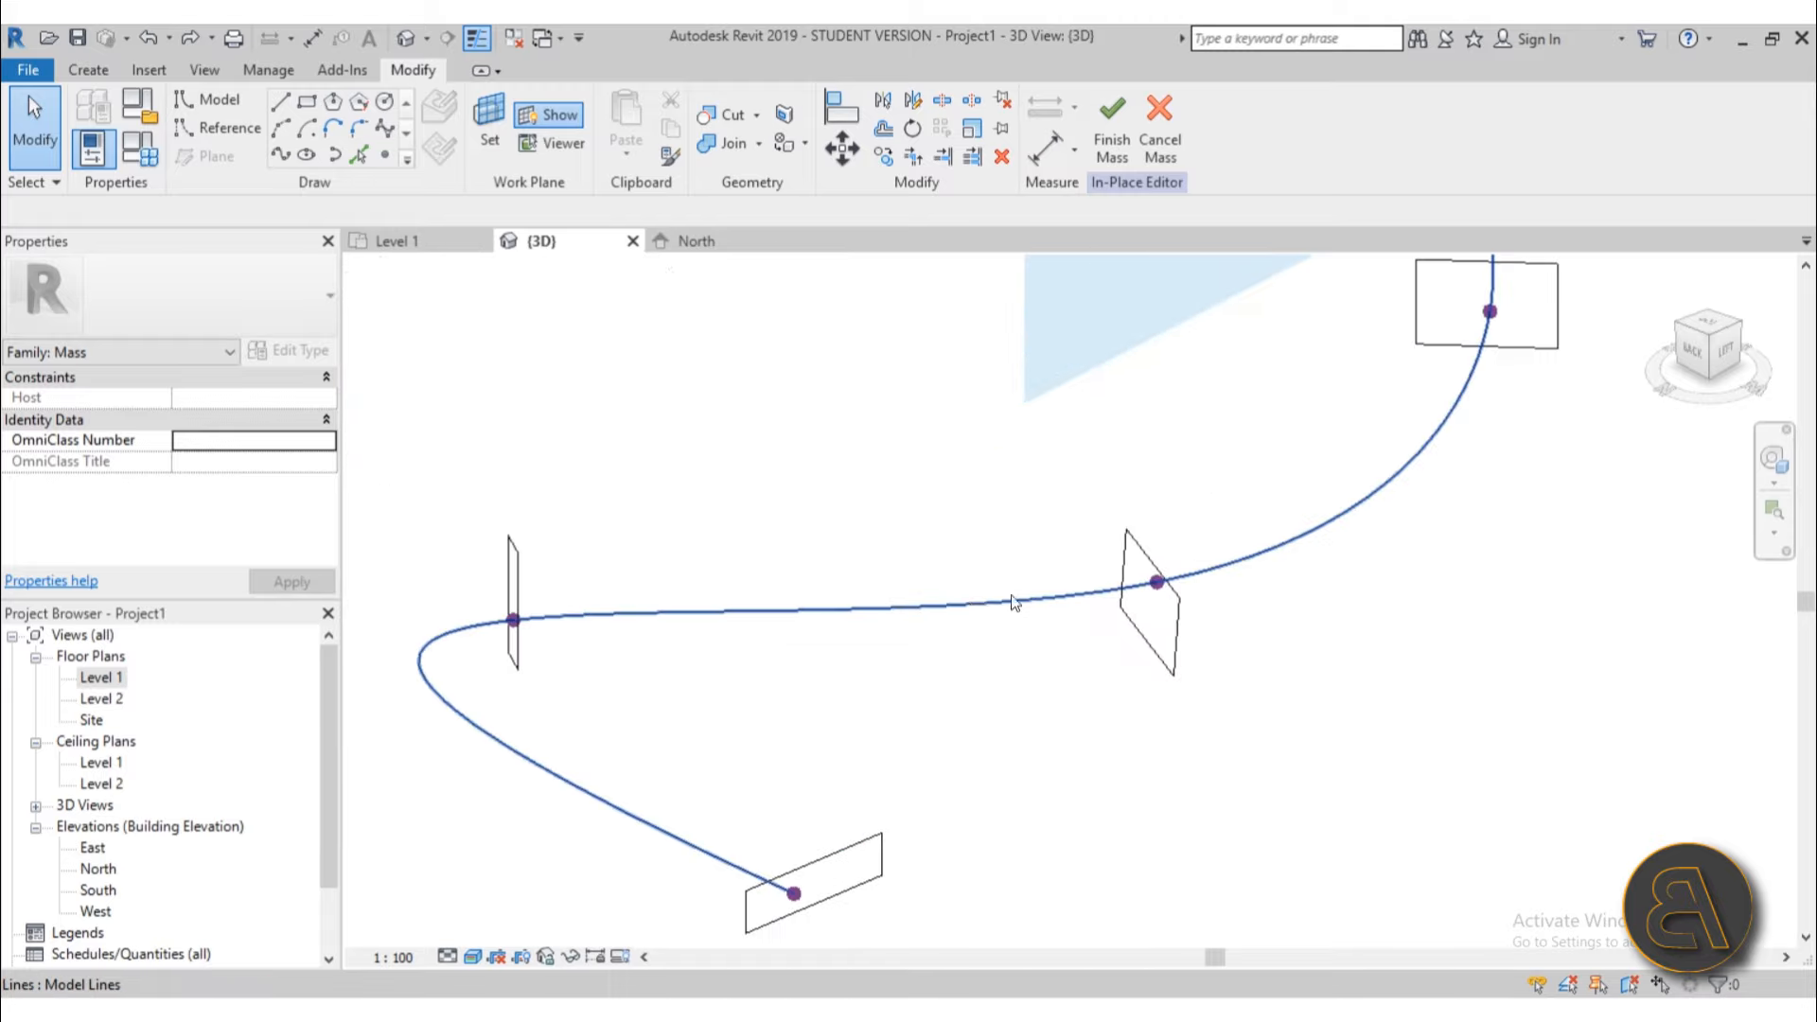
scroll(1174, 614, "up", 3)
left_click(1183, 583)
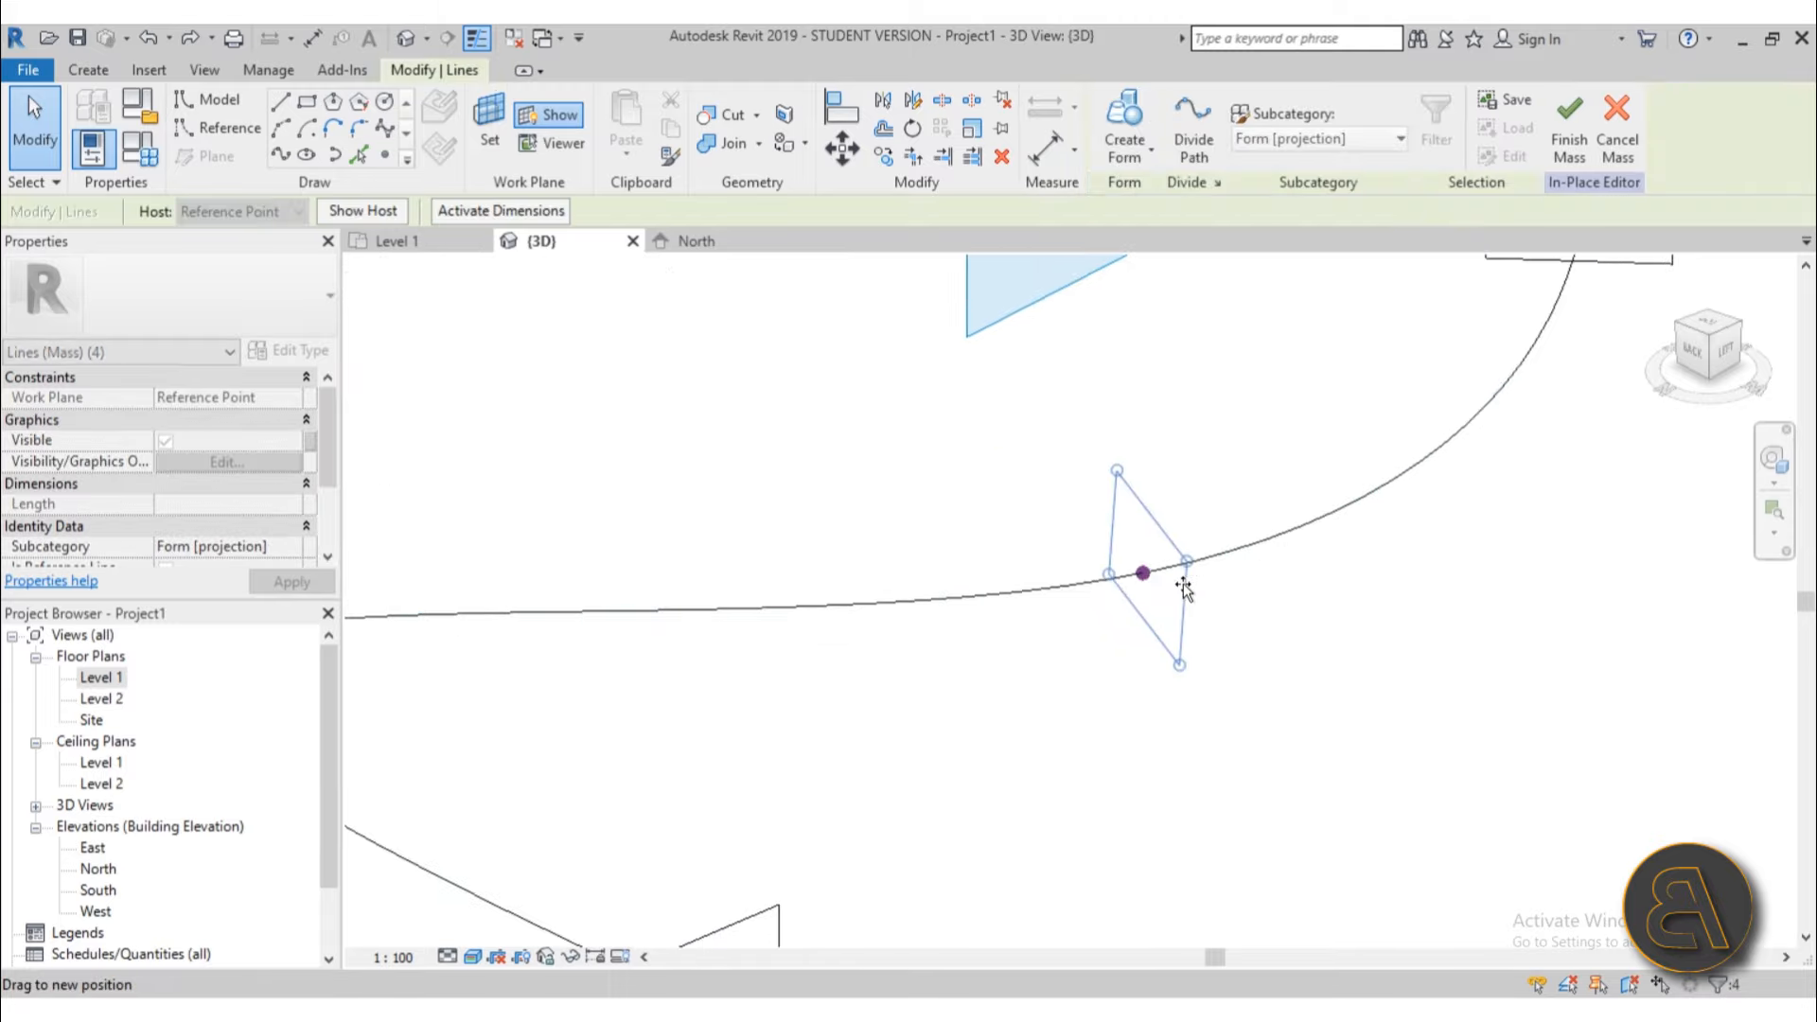
scroll(1059, 634, "down", 4)
middle_click_drag(1059, 634, 1185, 761, "shift")
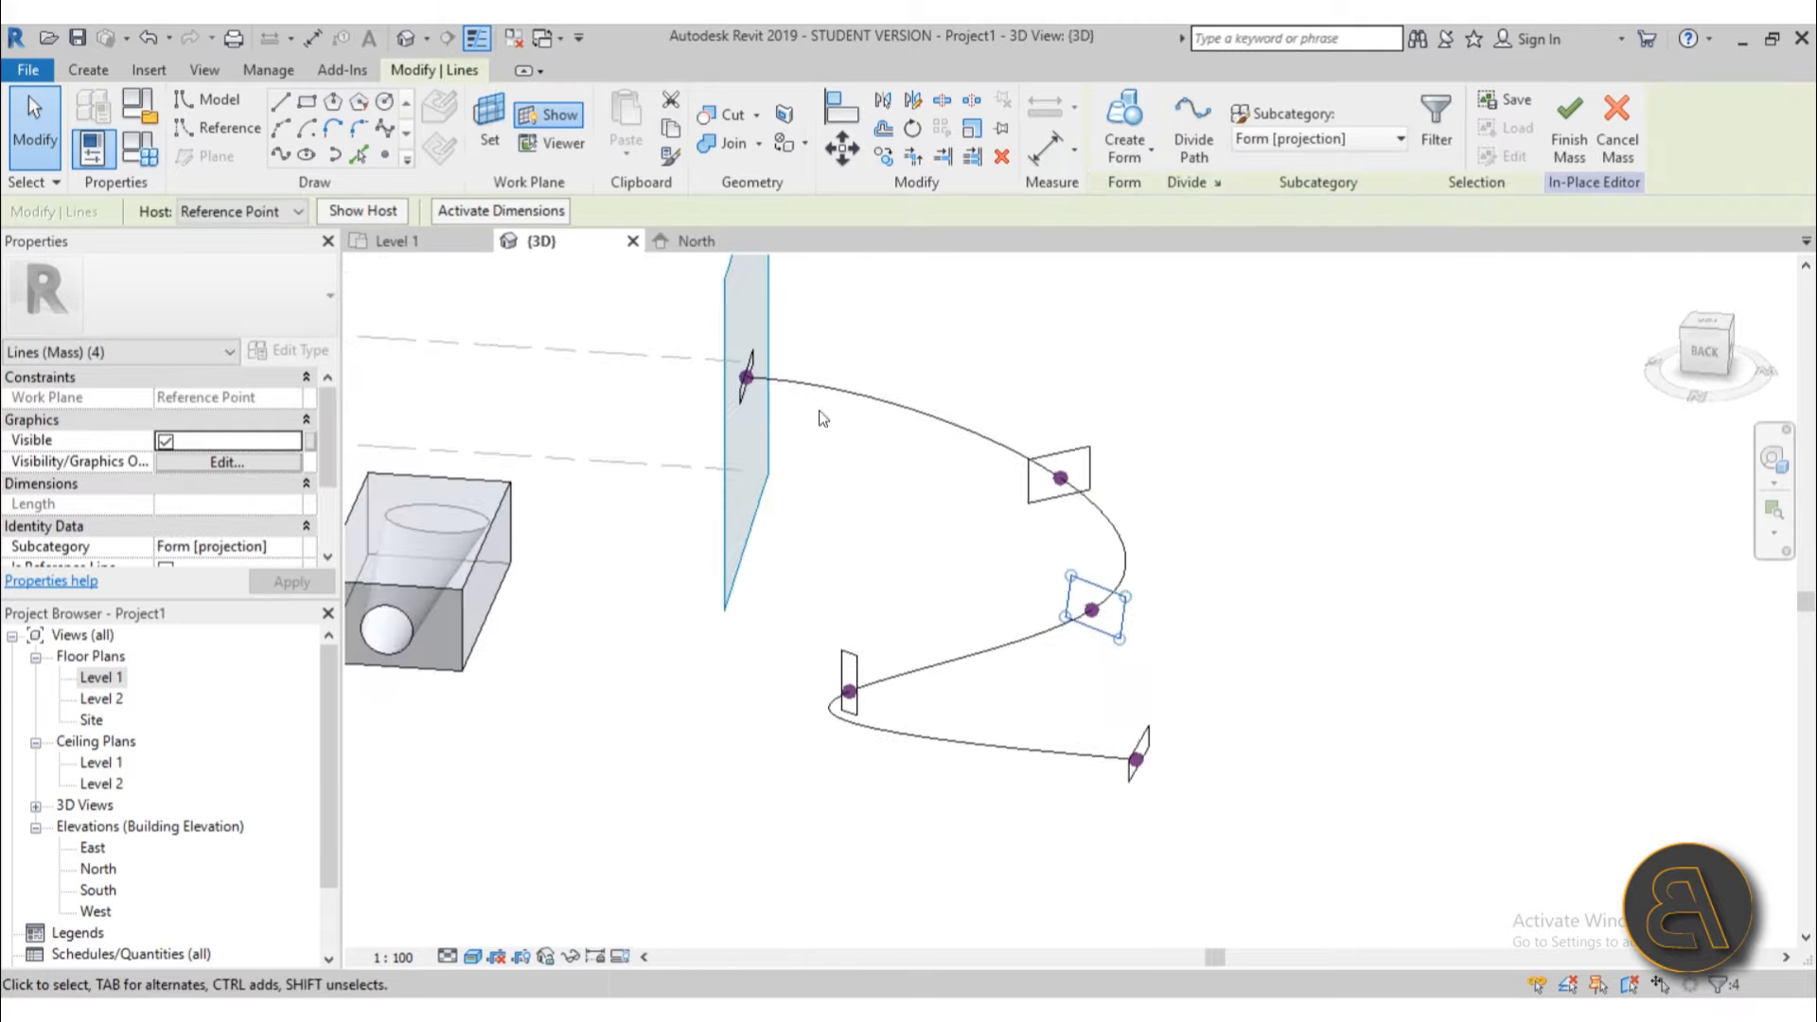
middle_click_drag(823, 417, 960, 677, "shift")
left_click(1011, 690)
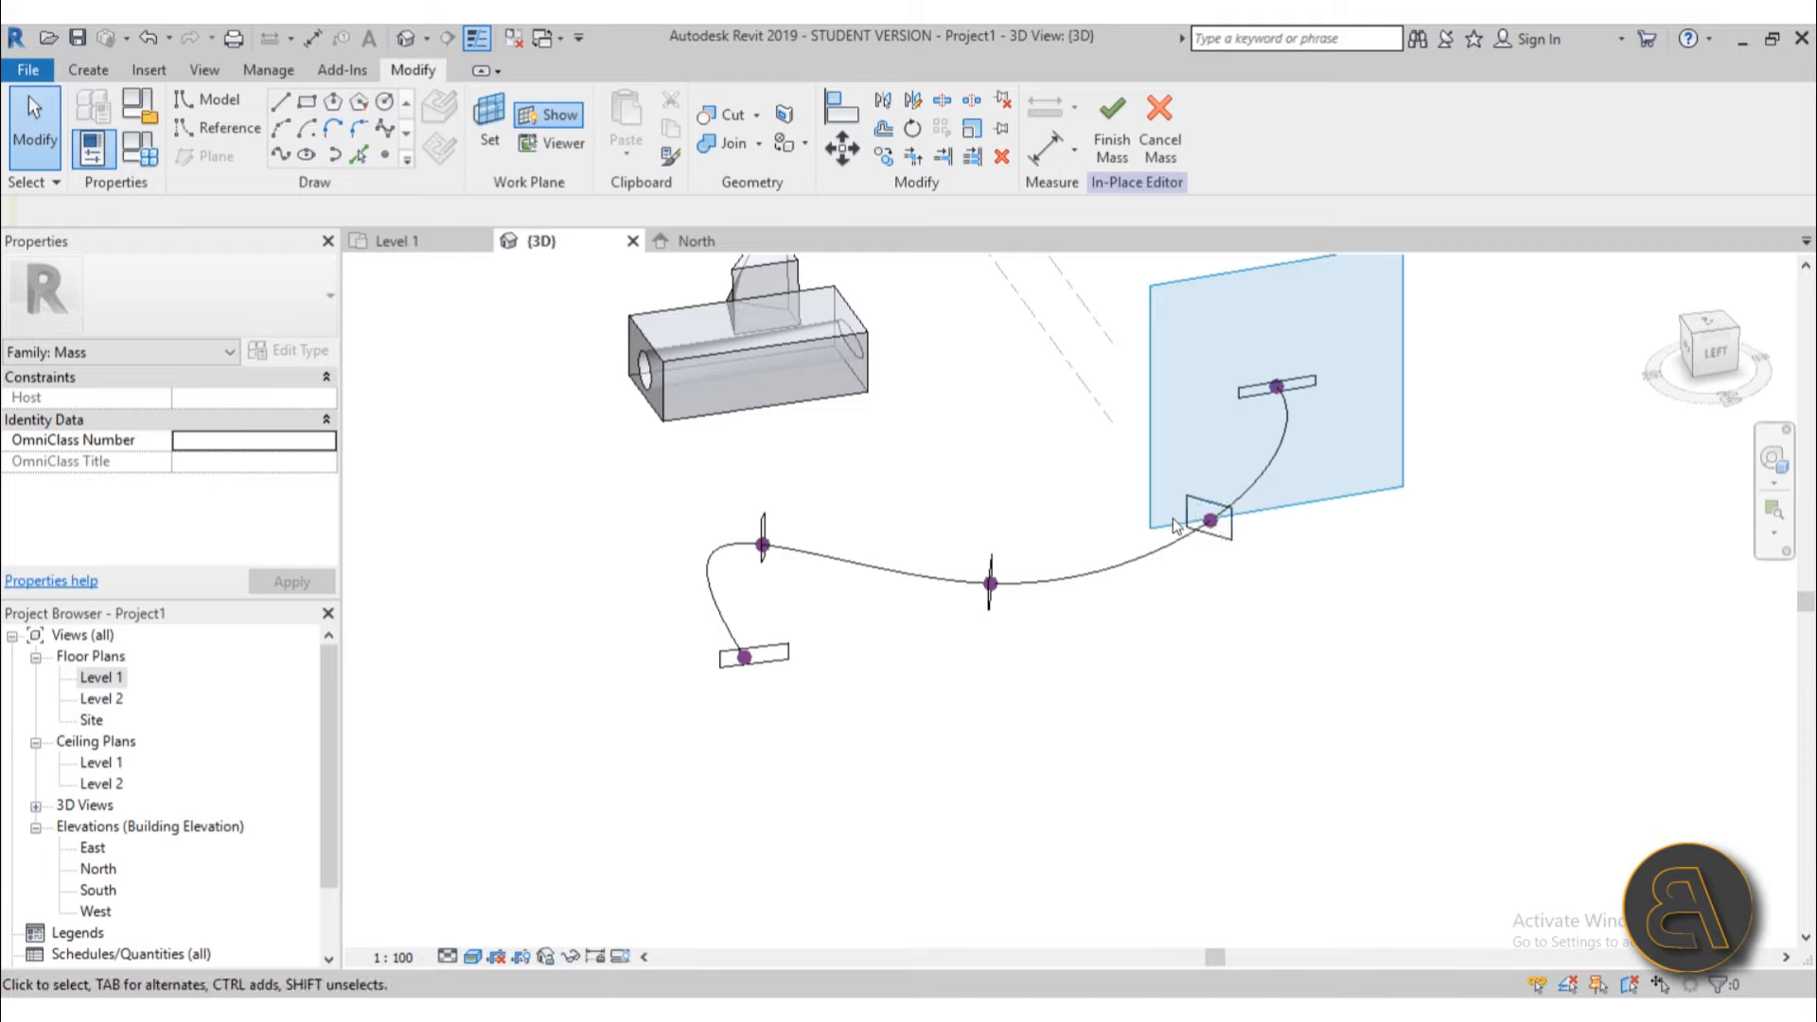
scroll(1060, 776, "down", 3)
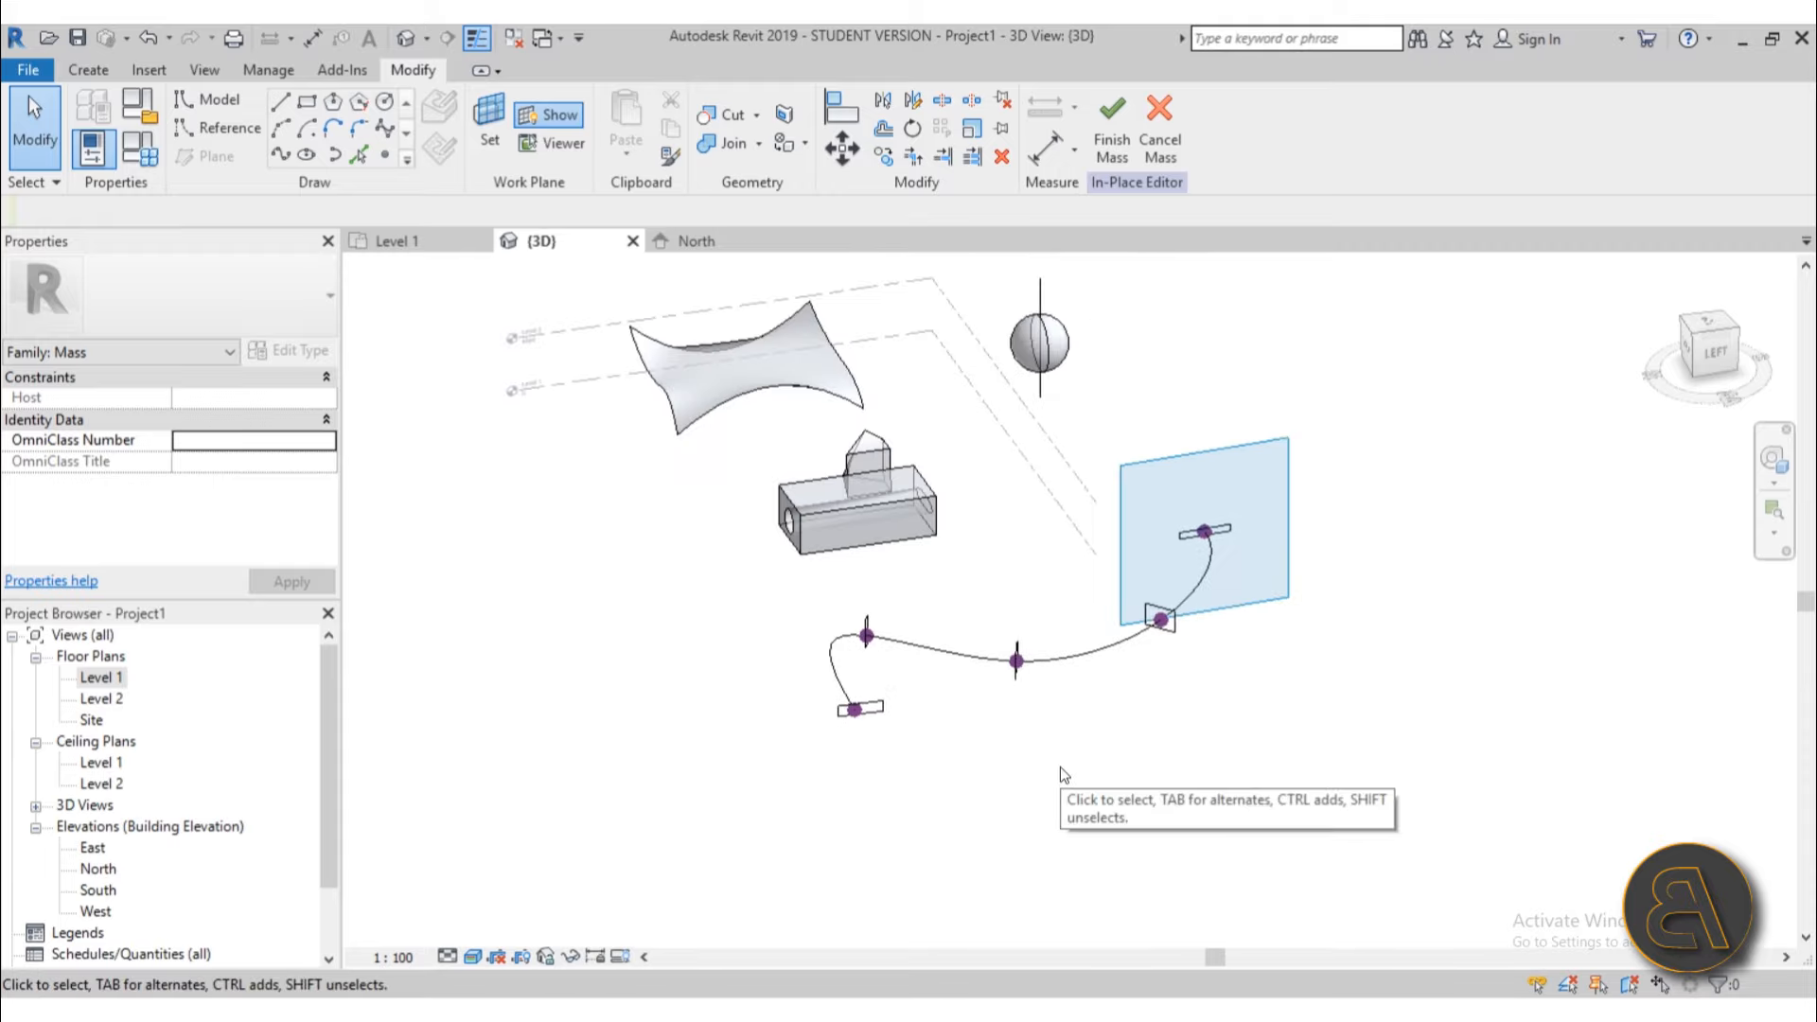